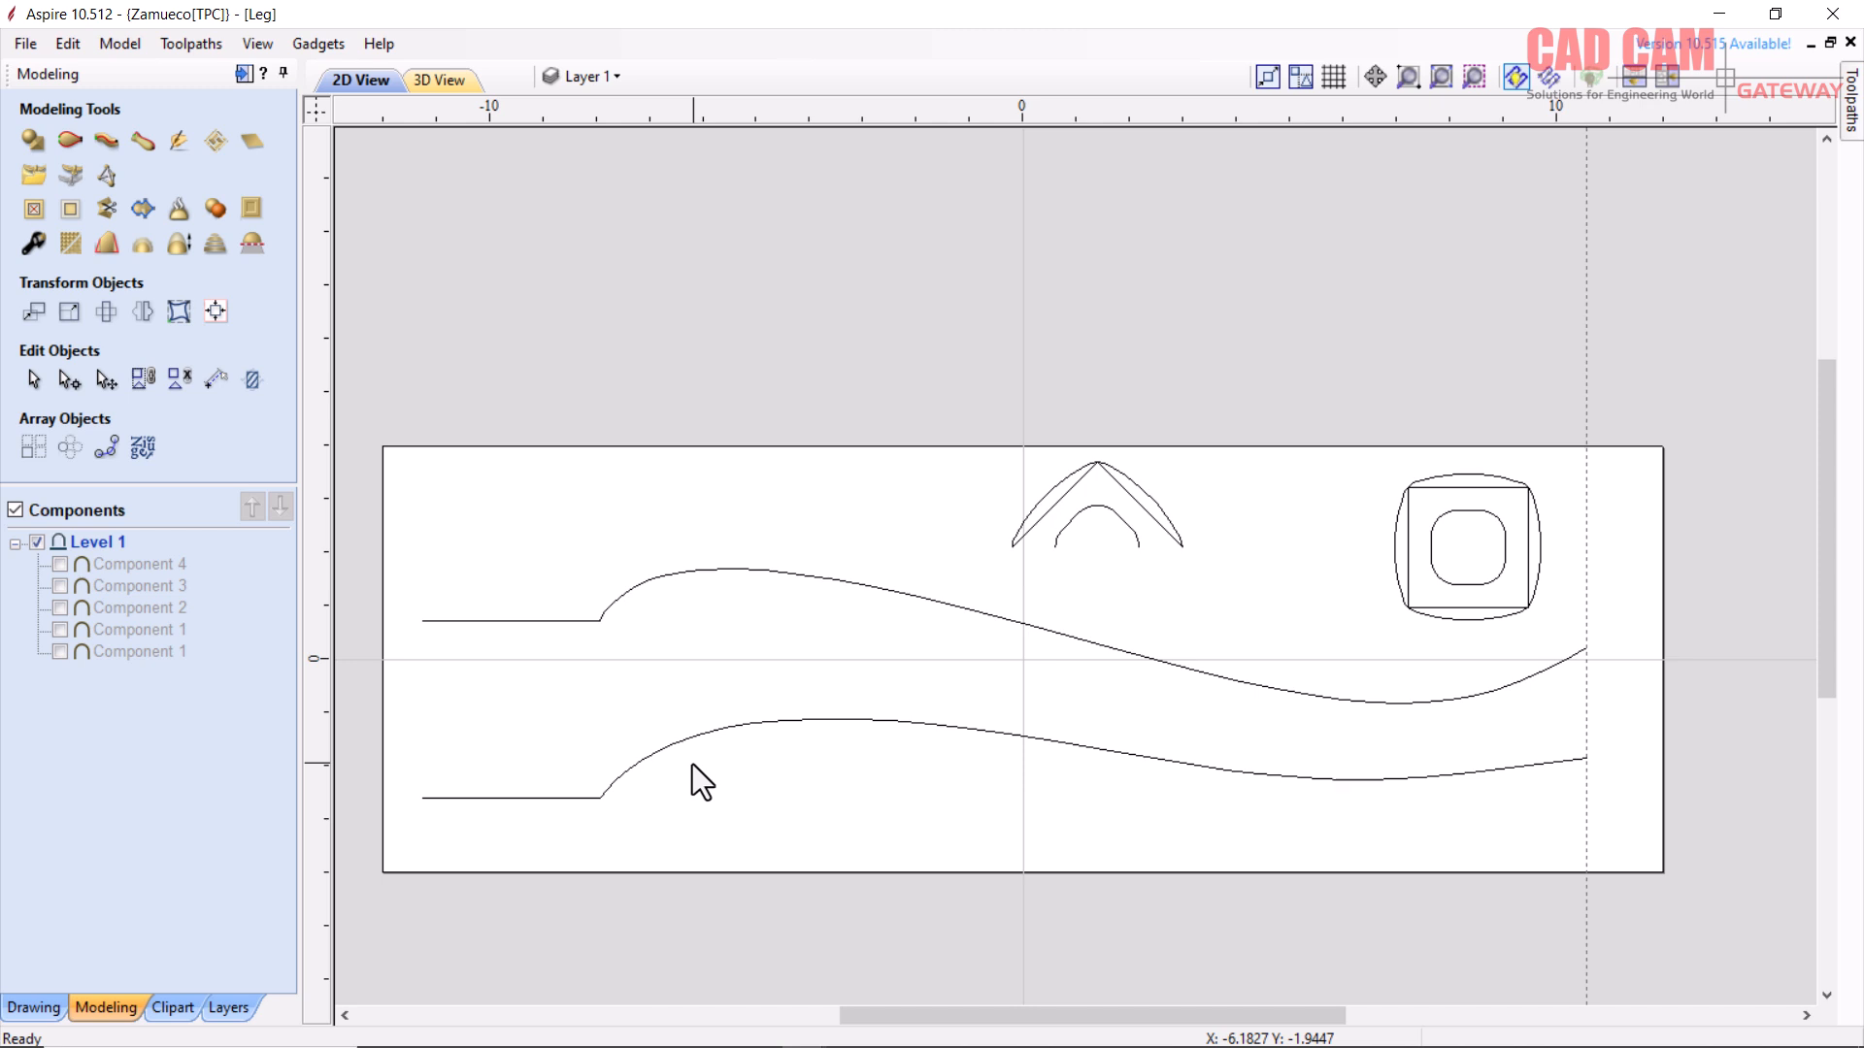
- Start a Two Rail Sweep using both long leg outline curves as the drive rails
key(ctrl+a)
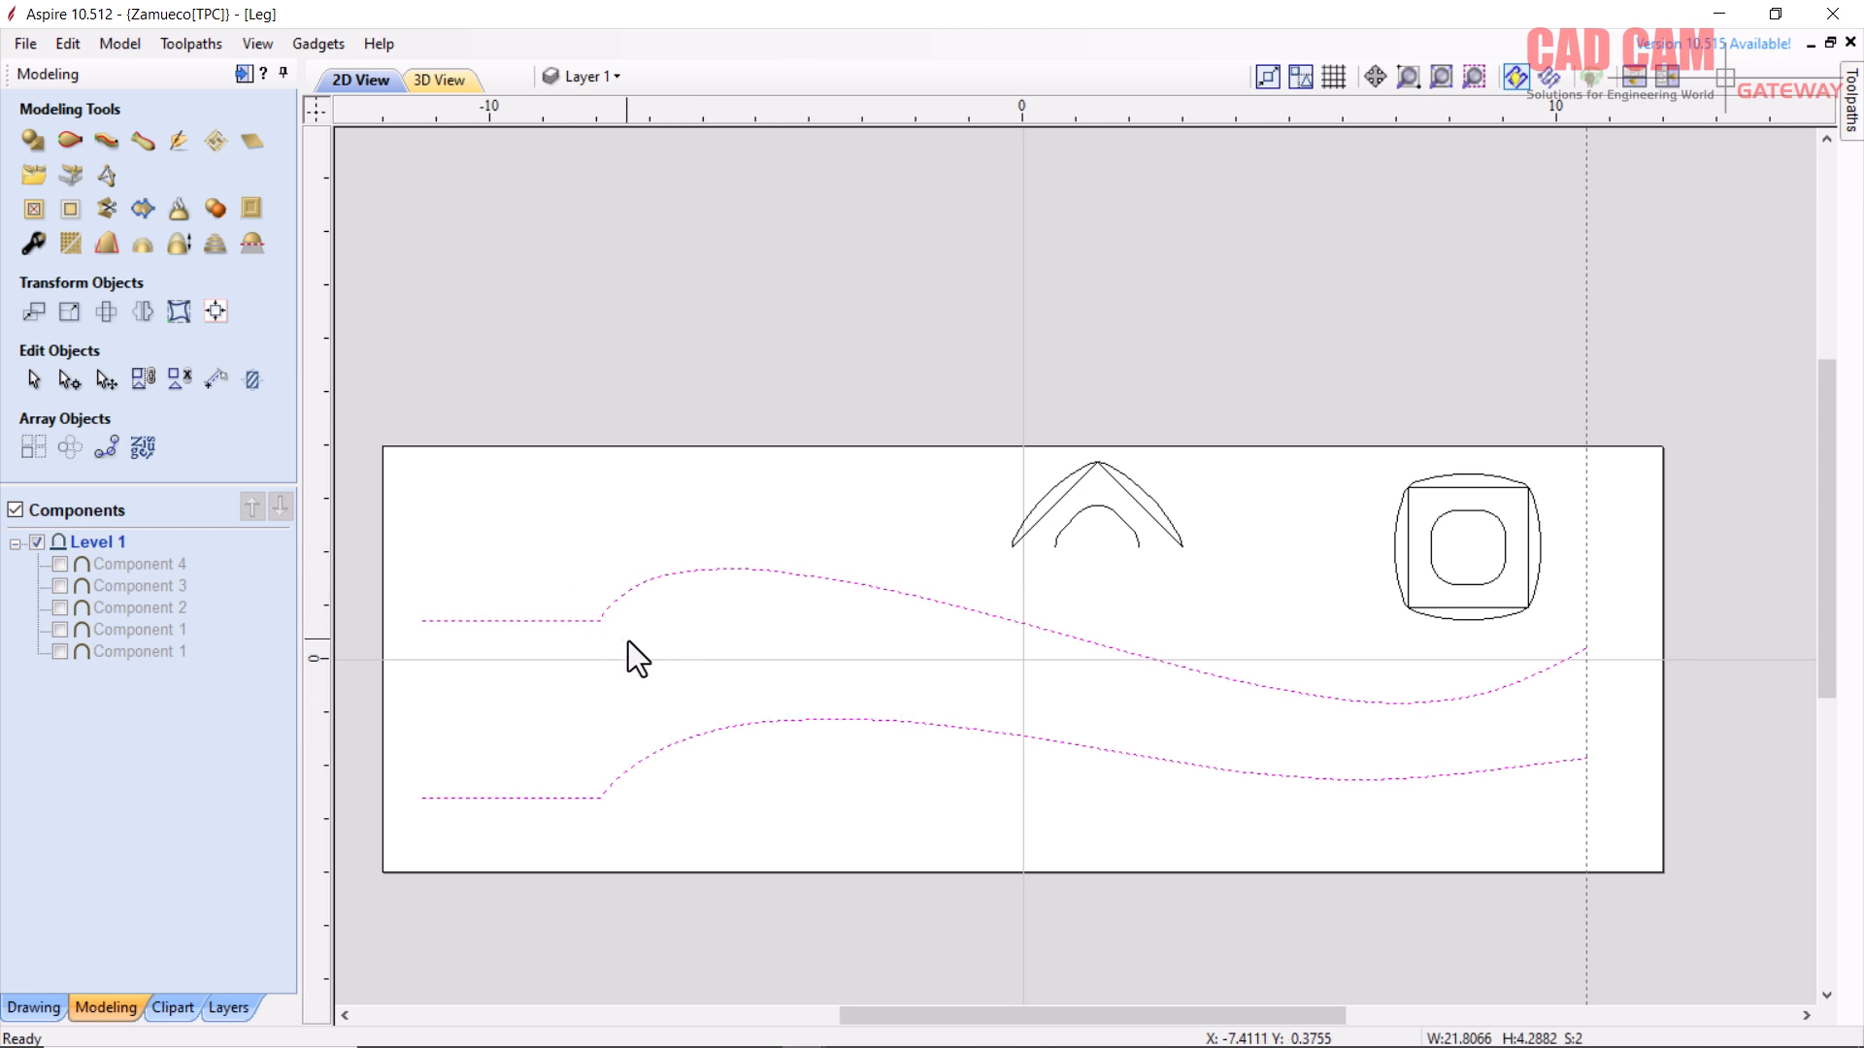
click(68, 143)
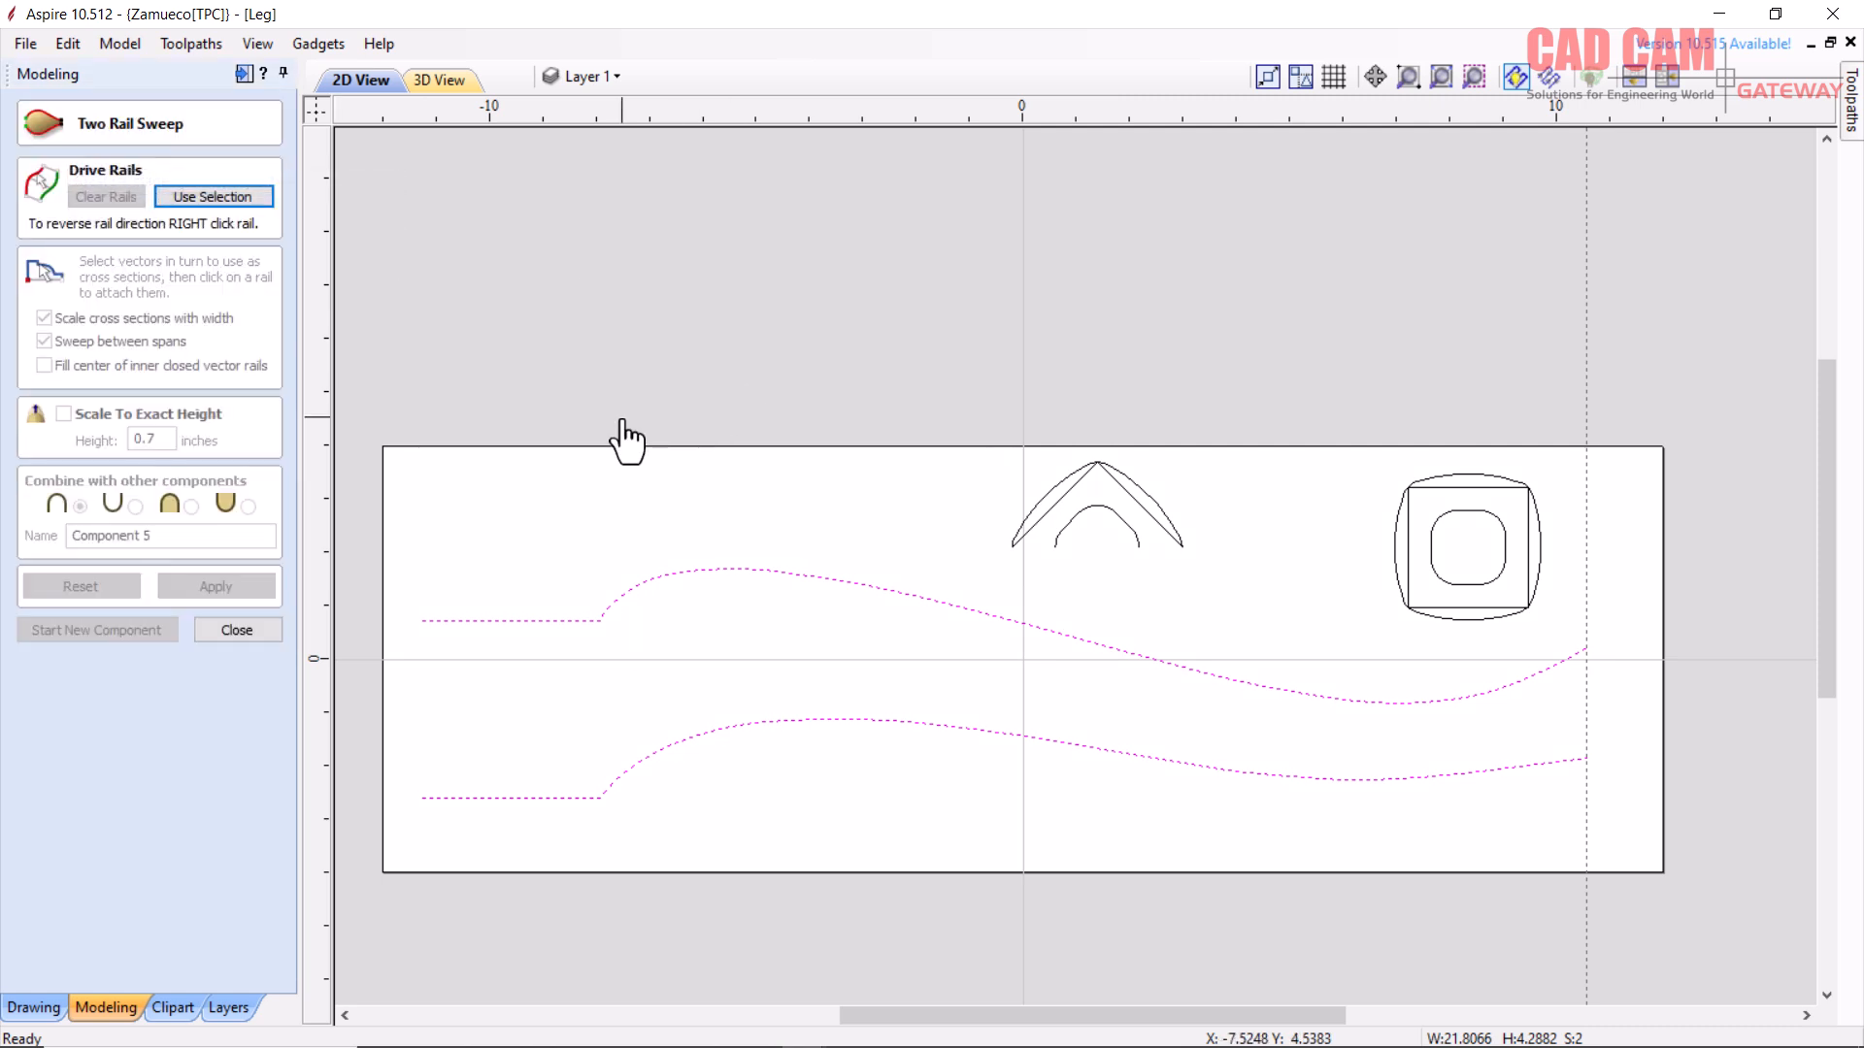
click(198, 198)
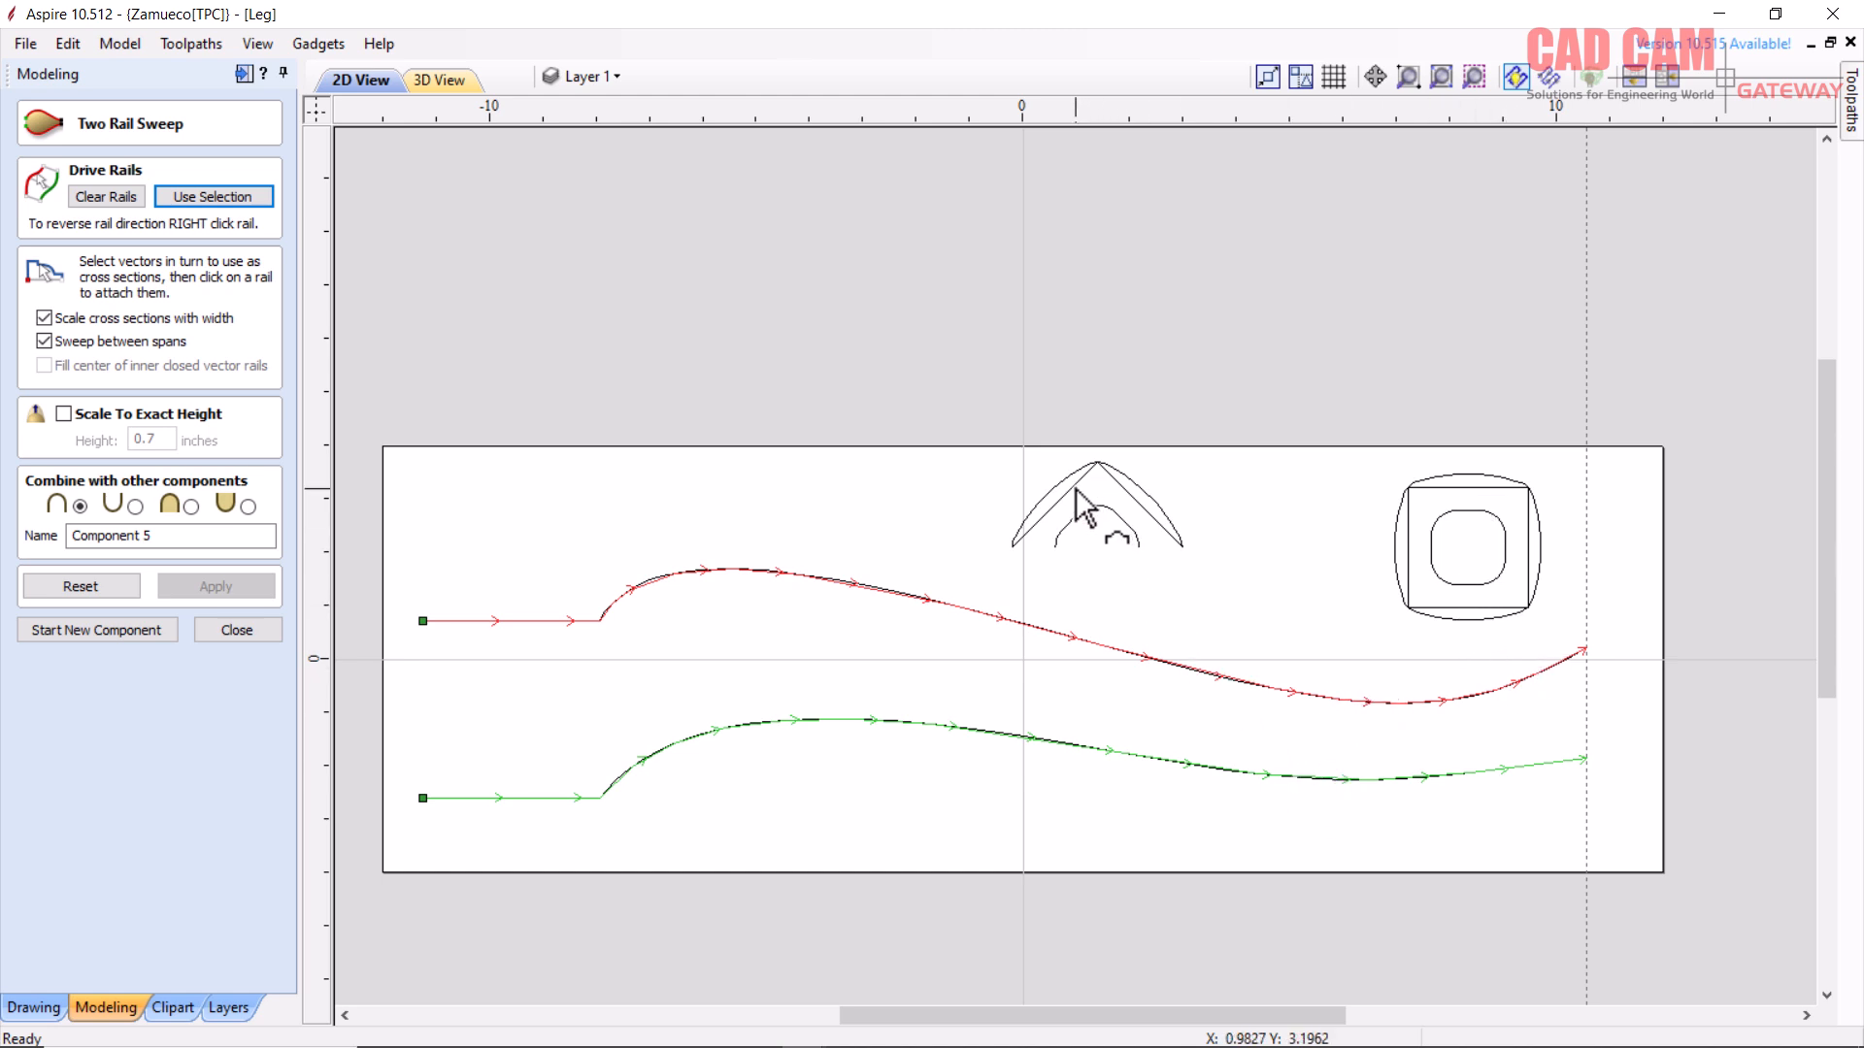
scroll(462, 689, up, 1)
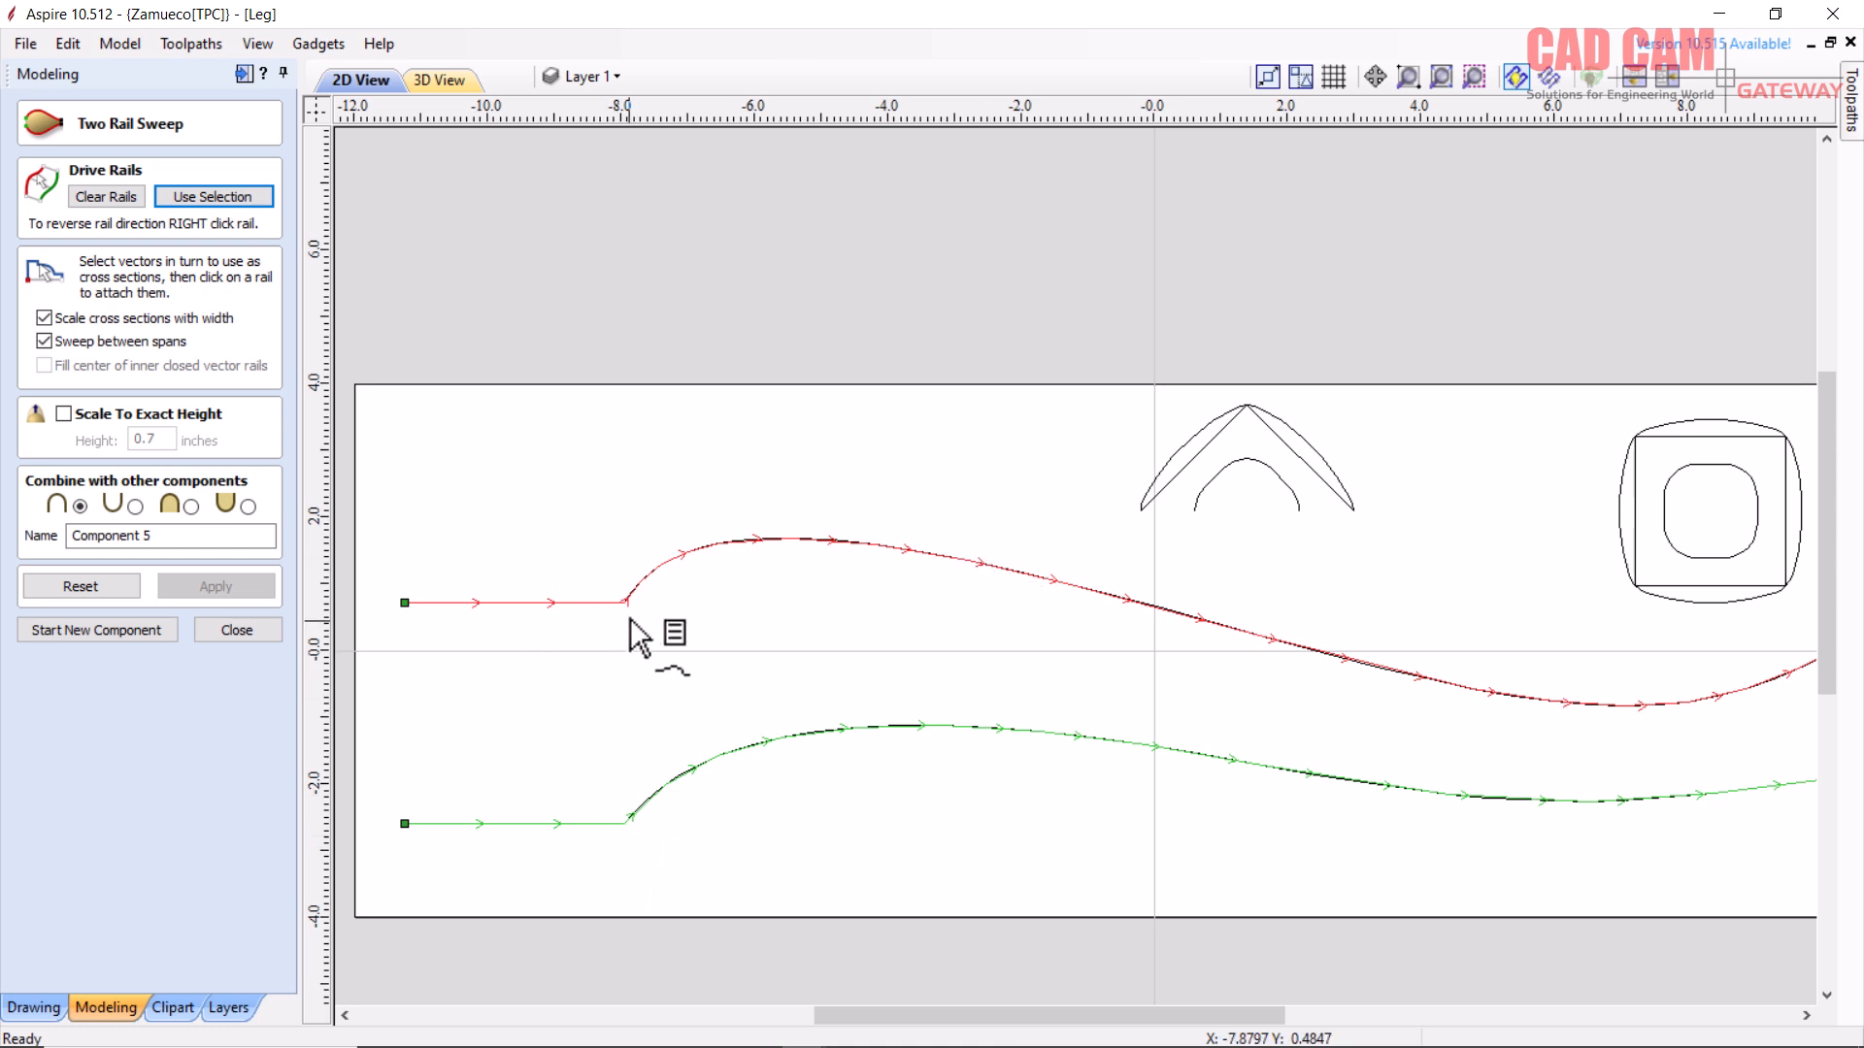
click(1213, 456)
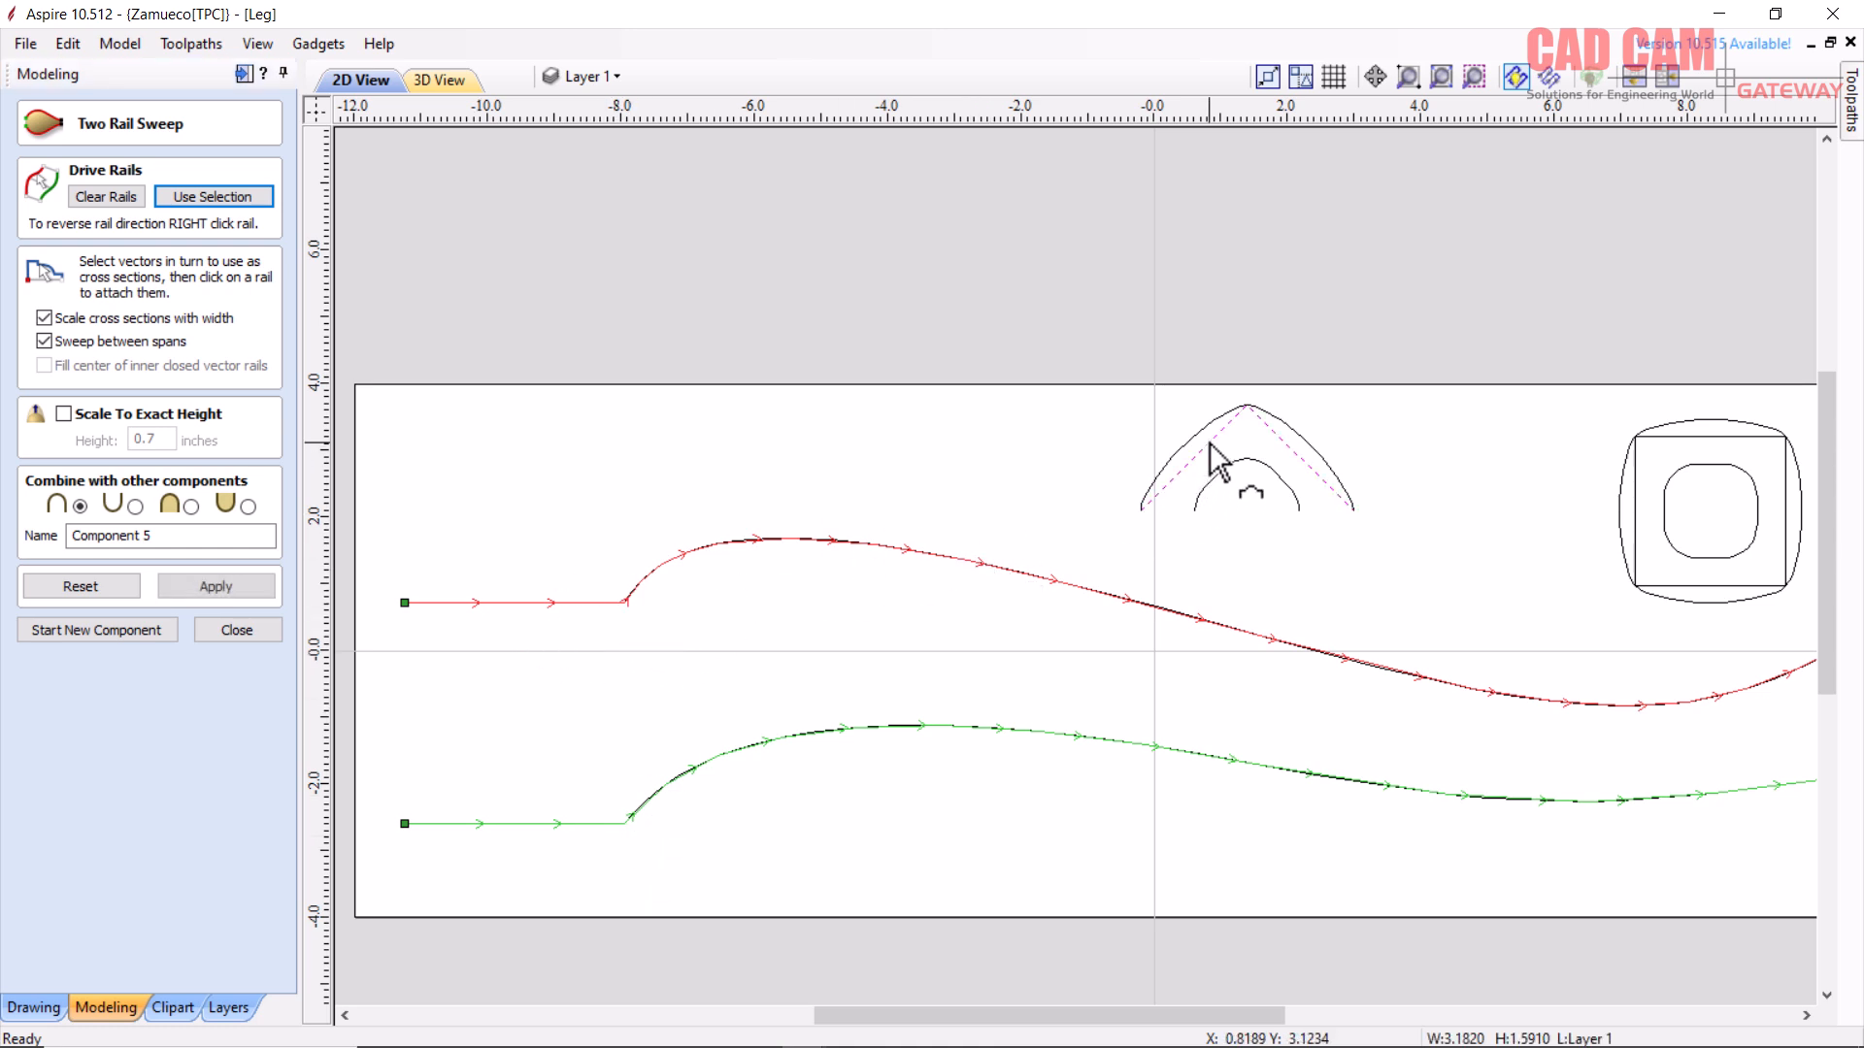
click(407, 602)
click(624, 604)
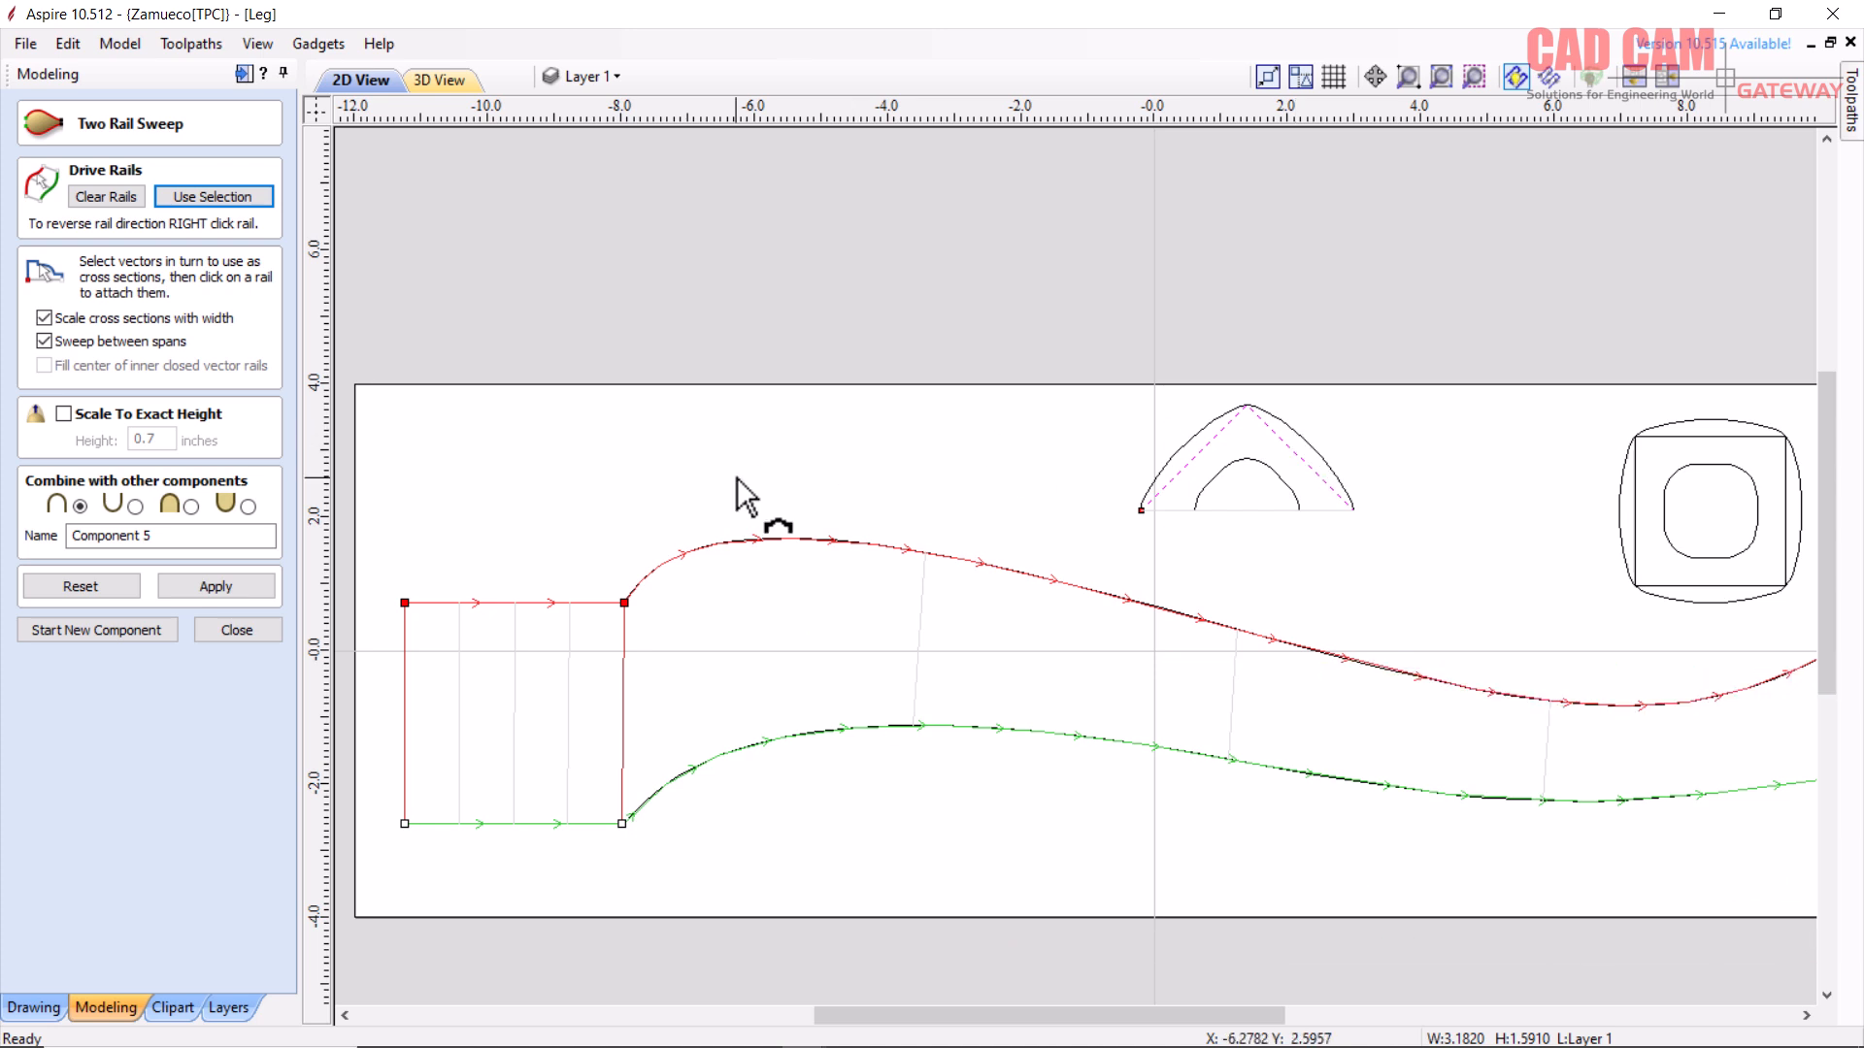
click(1301, 445)
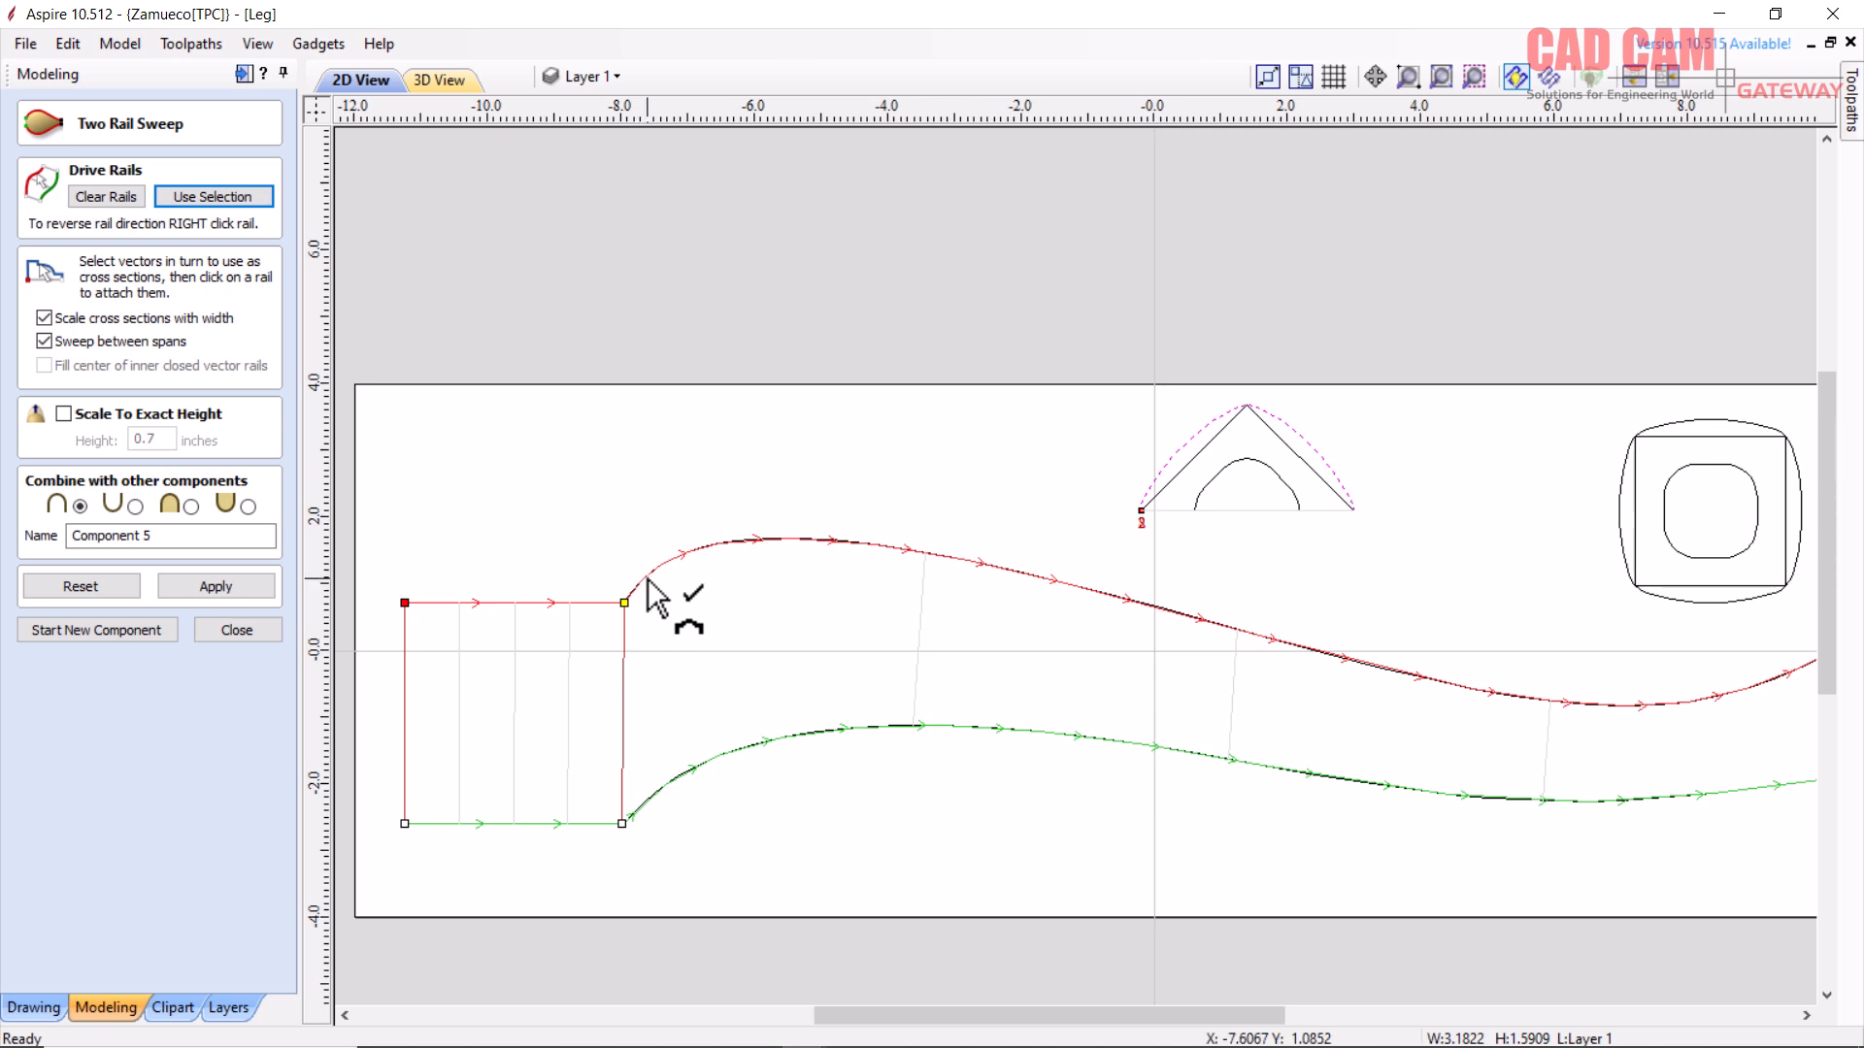
click(131, 194)
drag(563, 562, 548, 554)
click(219, 198)
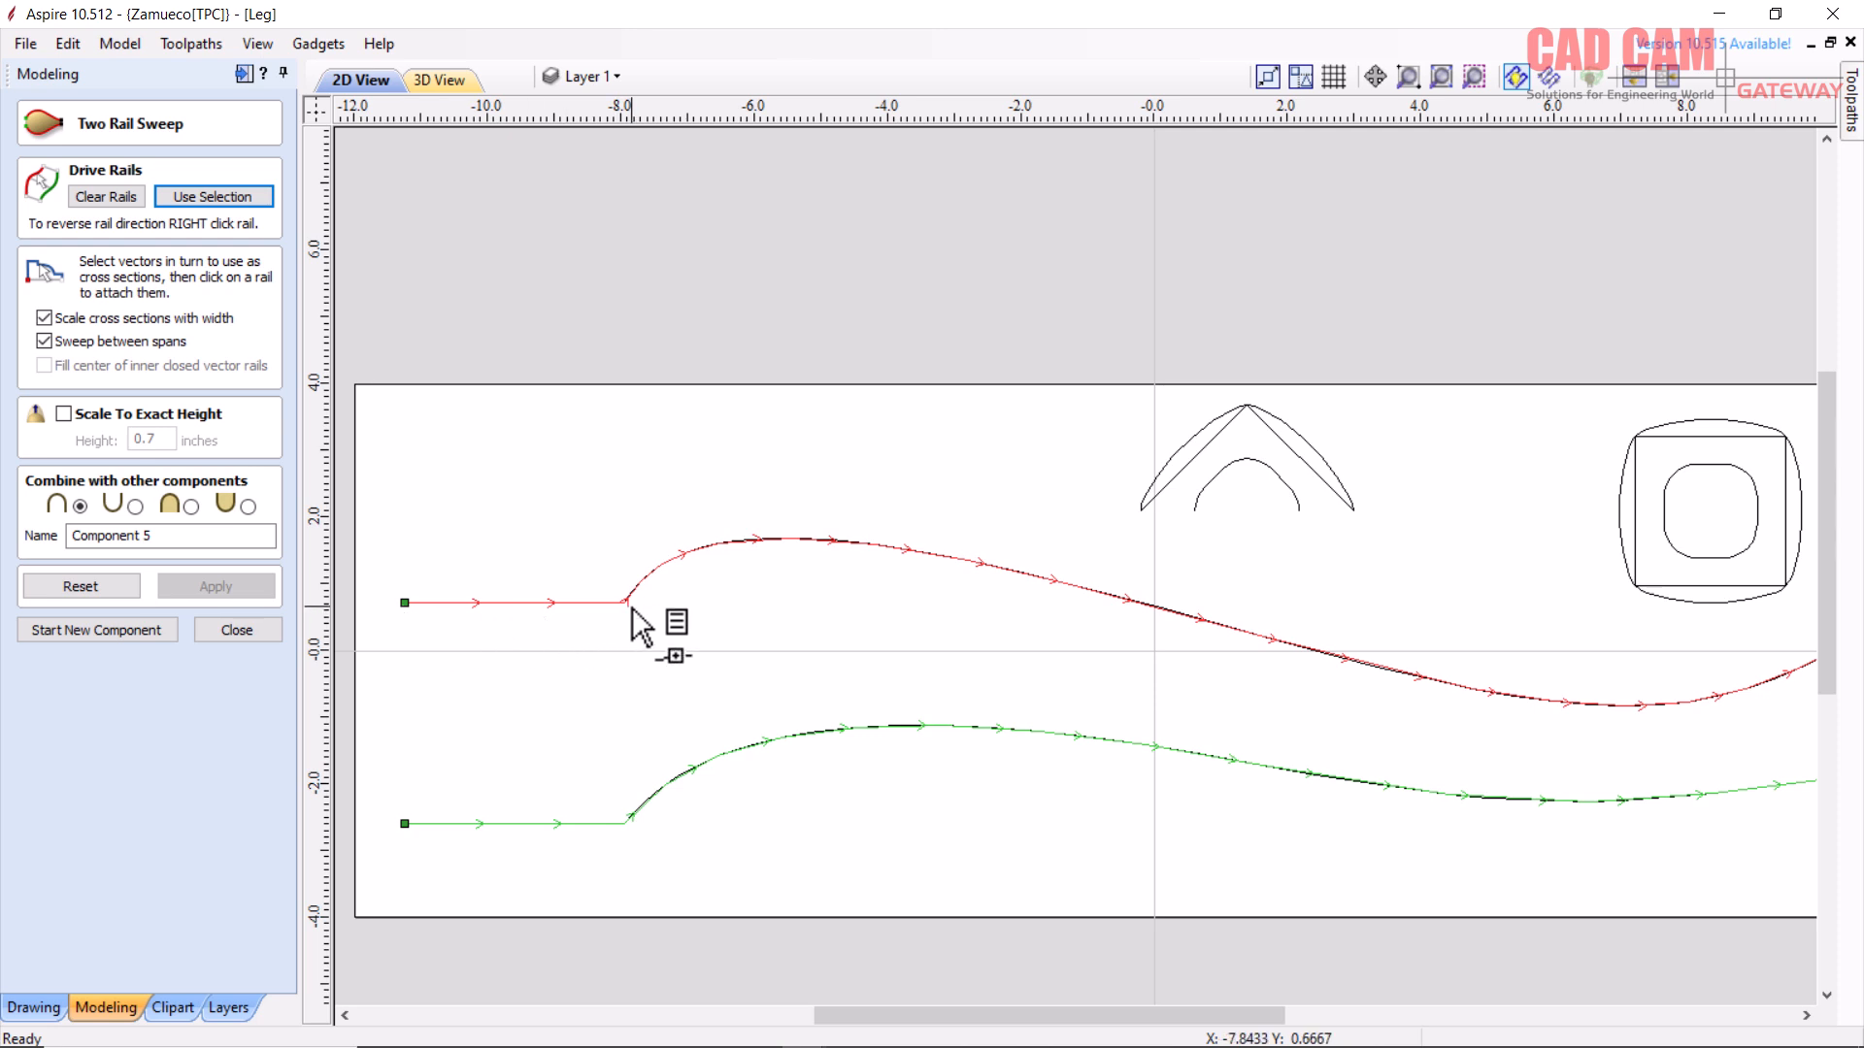
- Attach the triangular section at the start and end of the upper rail's straight span, and the large curved section just past it
click(1195, 465)
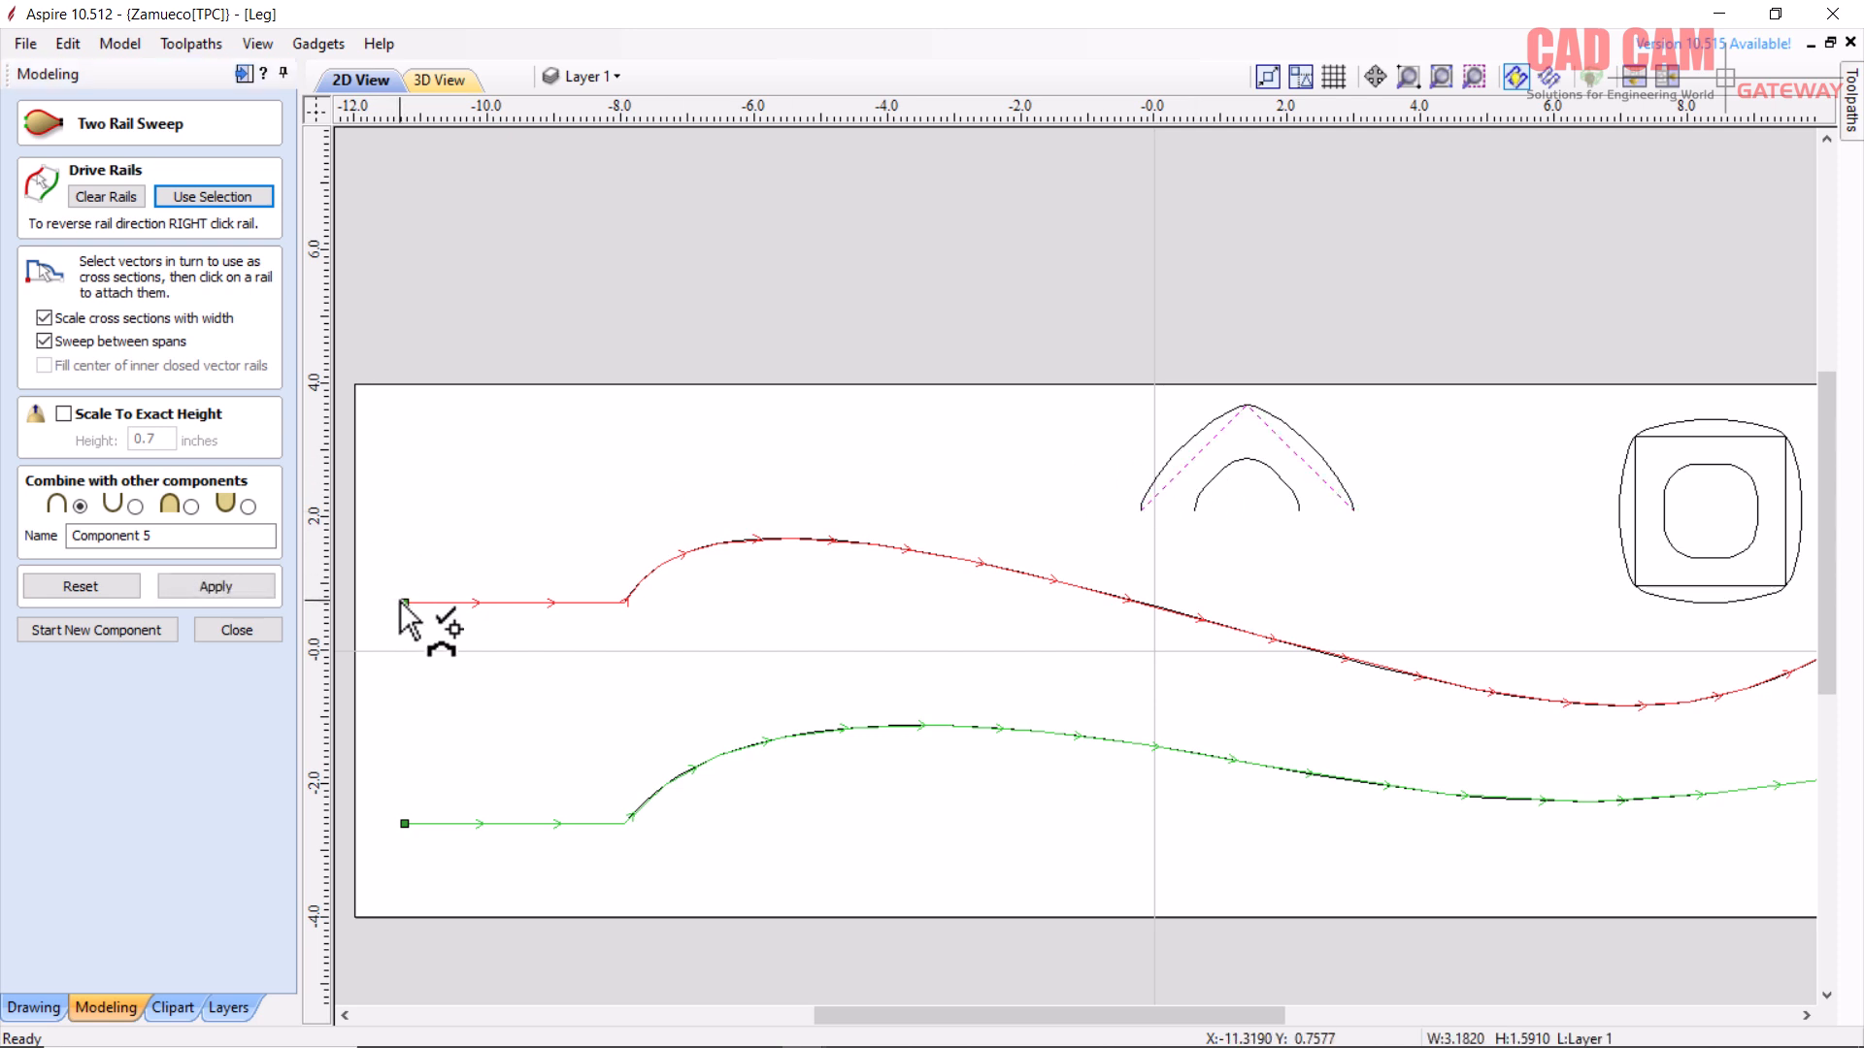
click(404, 603)
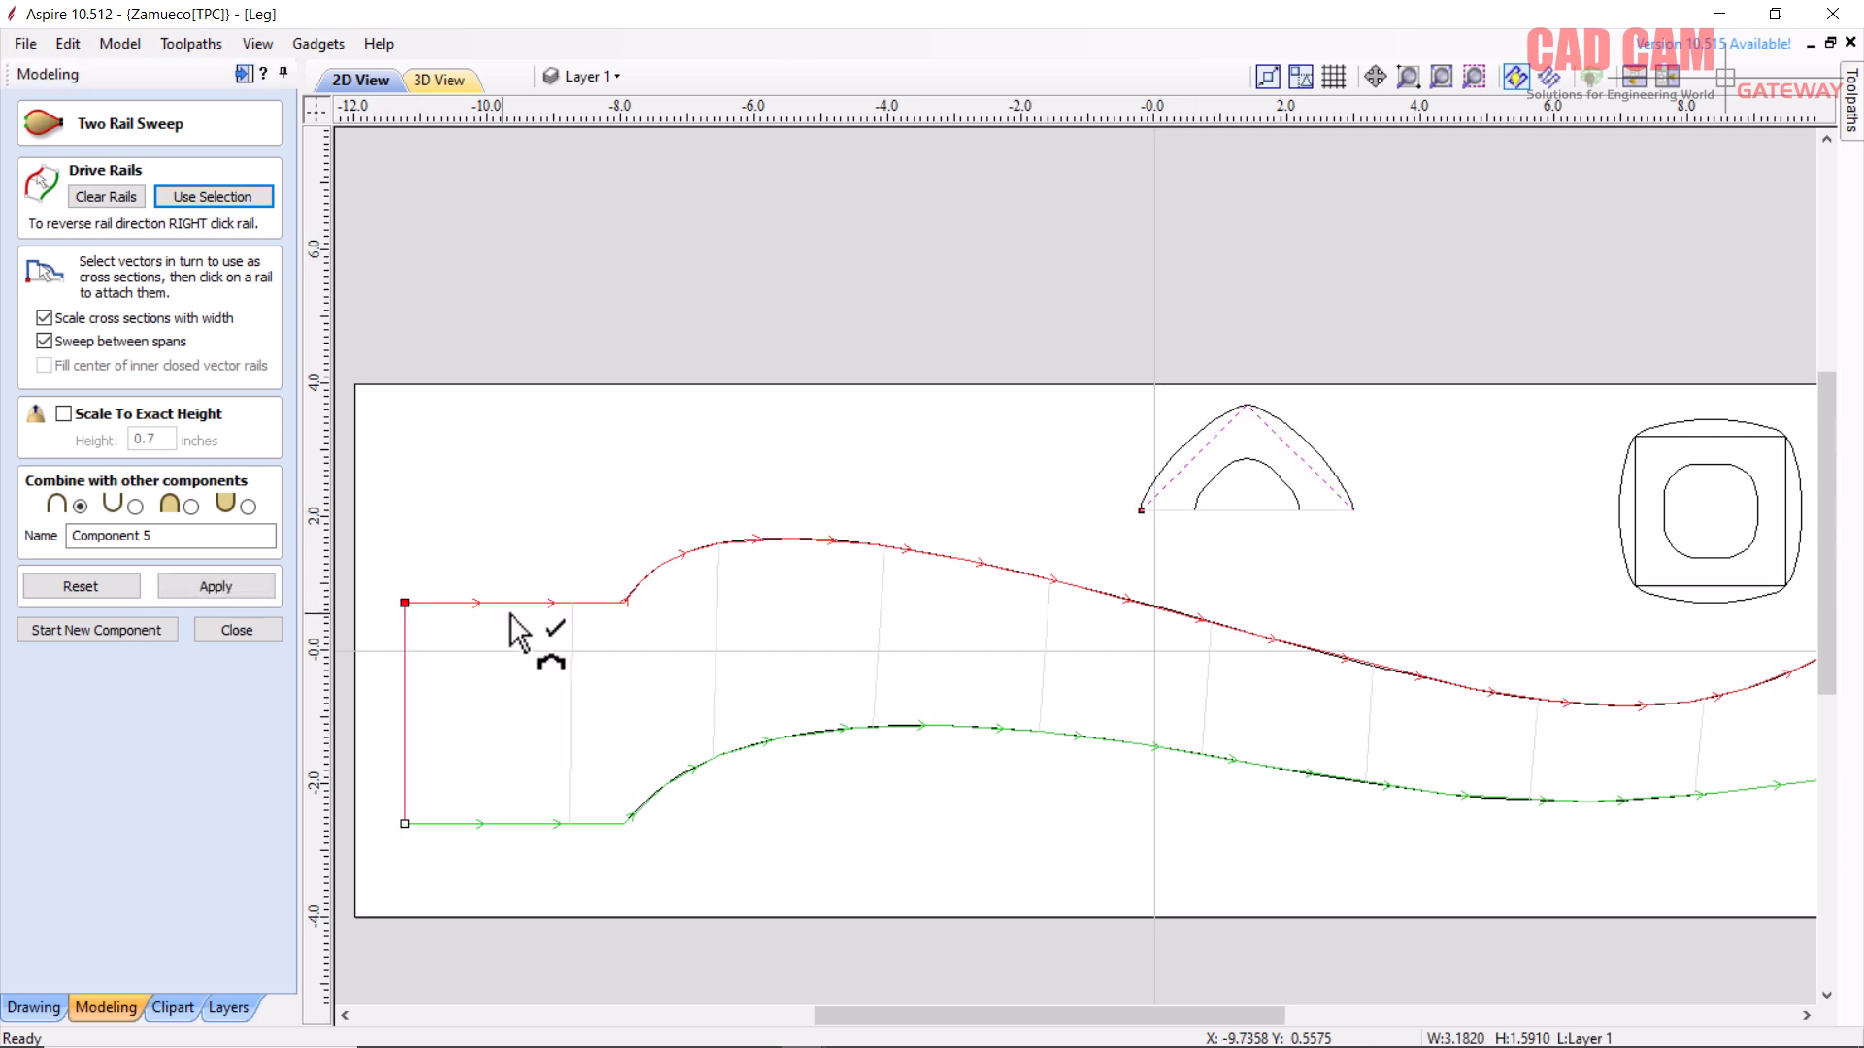
click(623, 604)
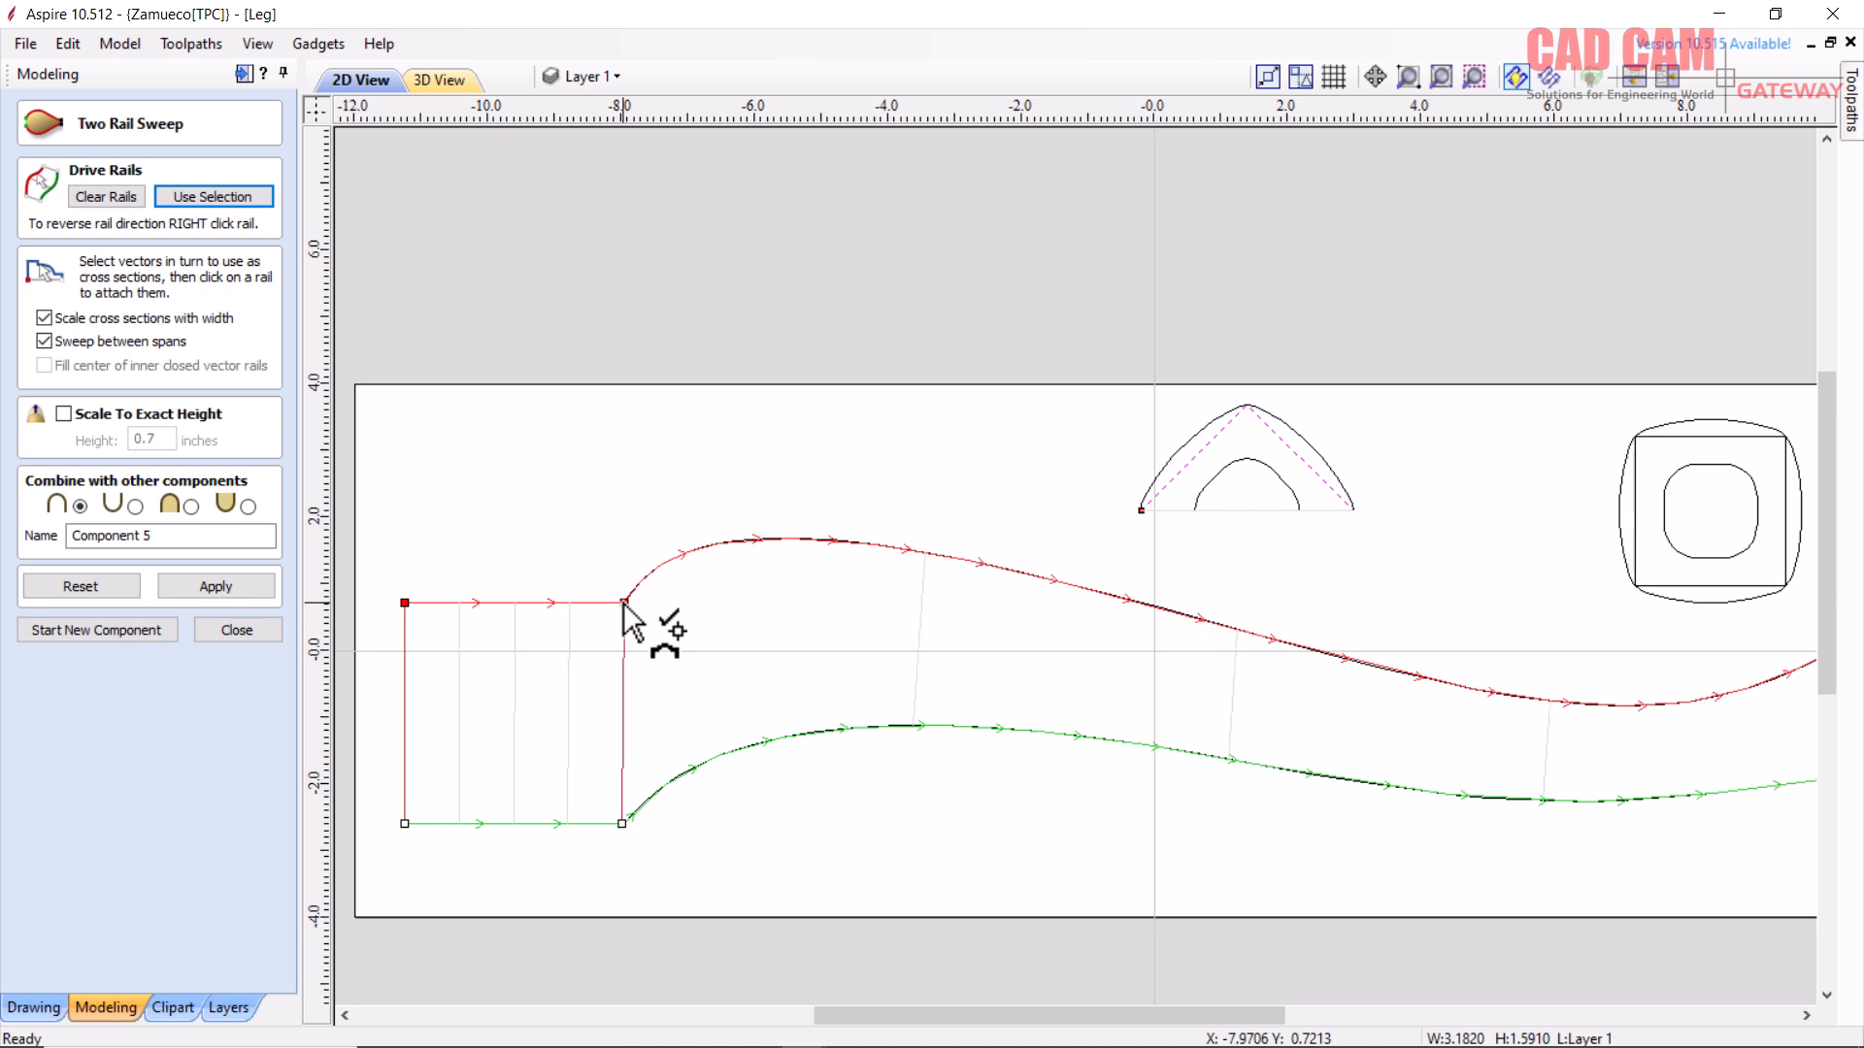
click(1212, 426)
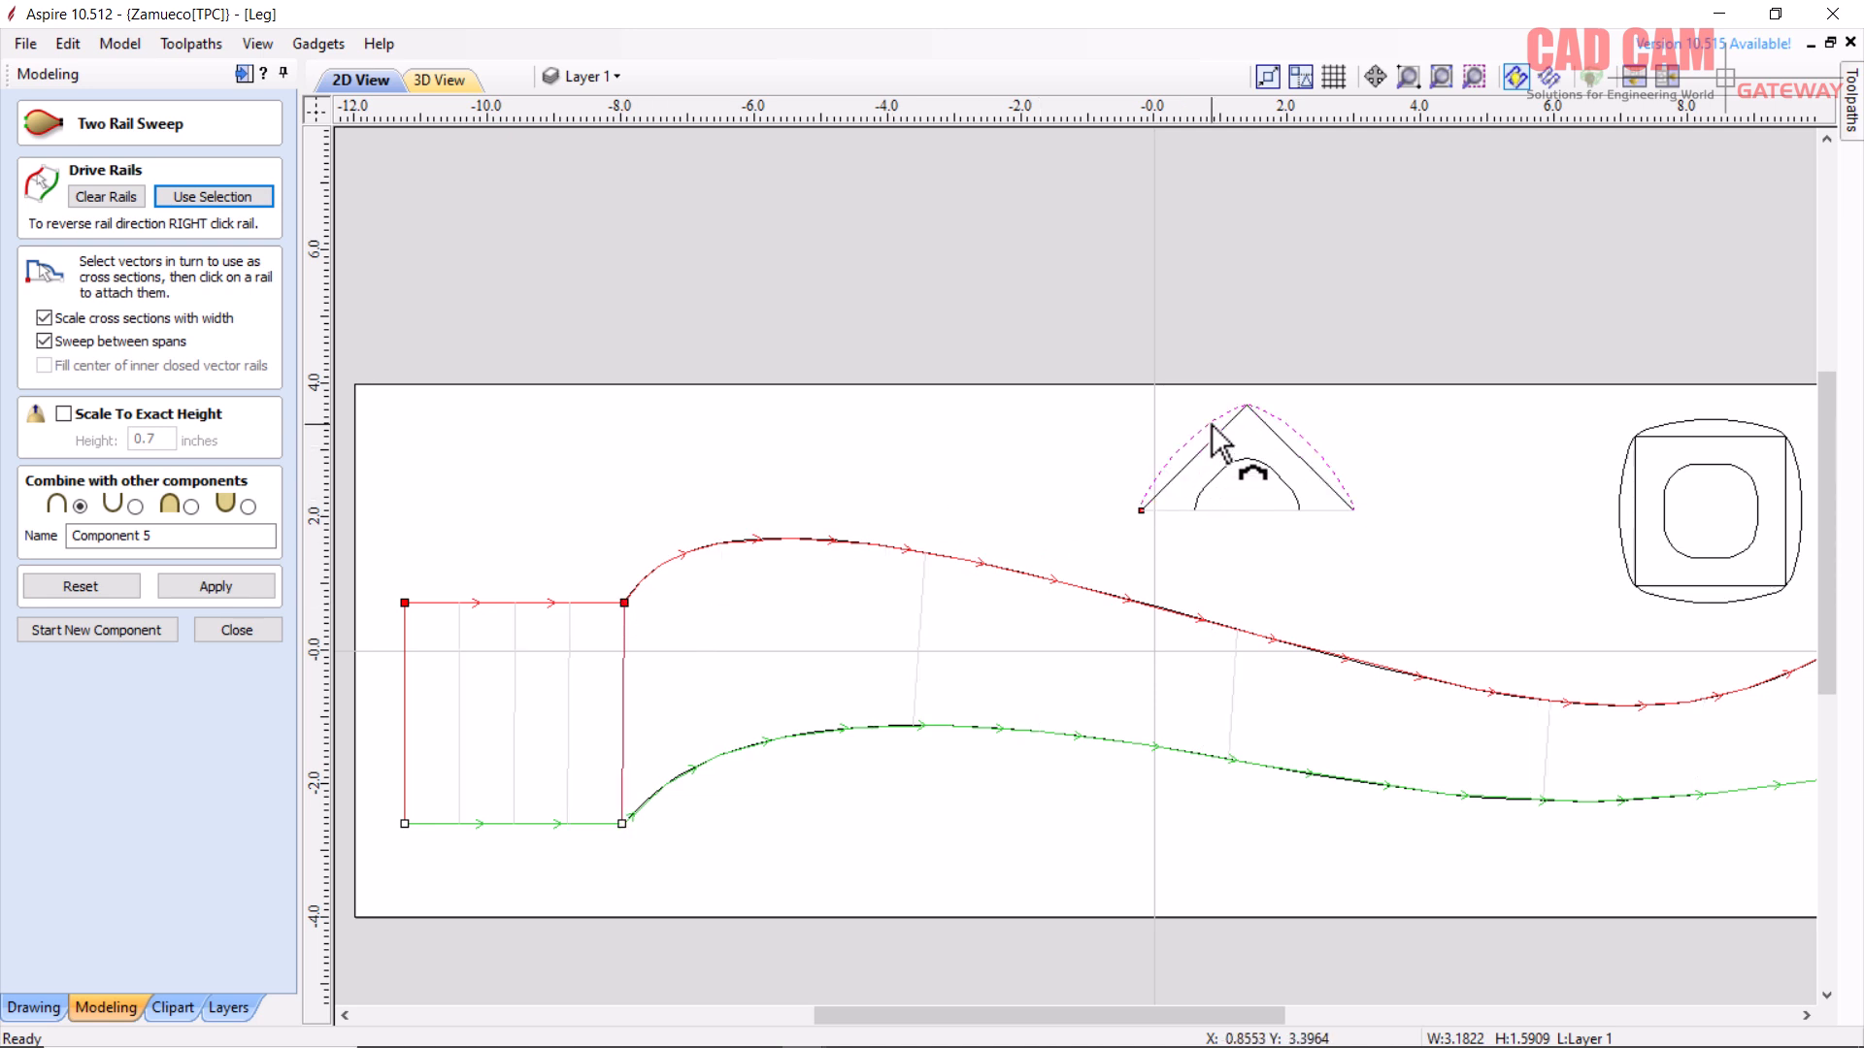
click(663, 567)
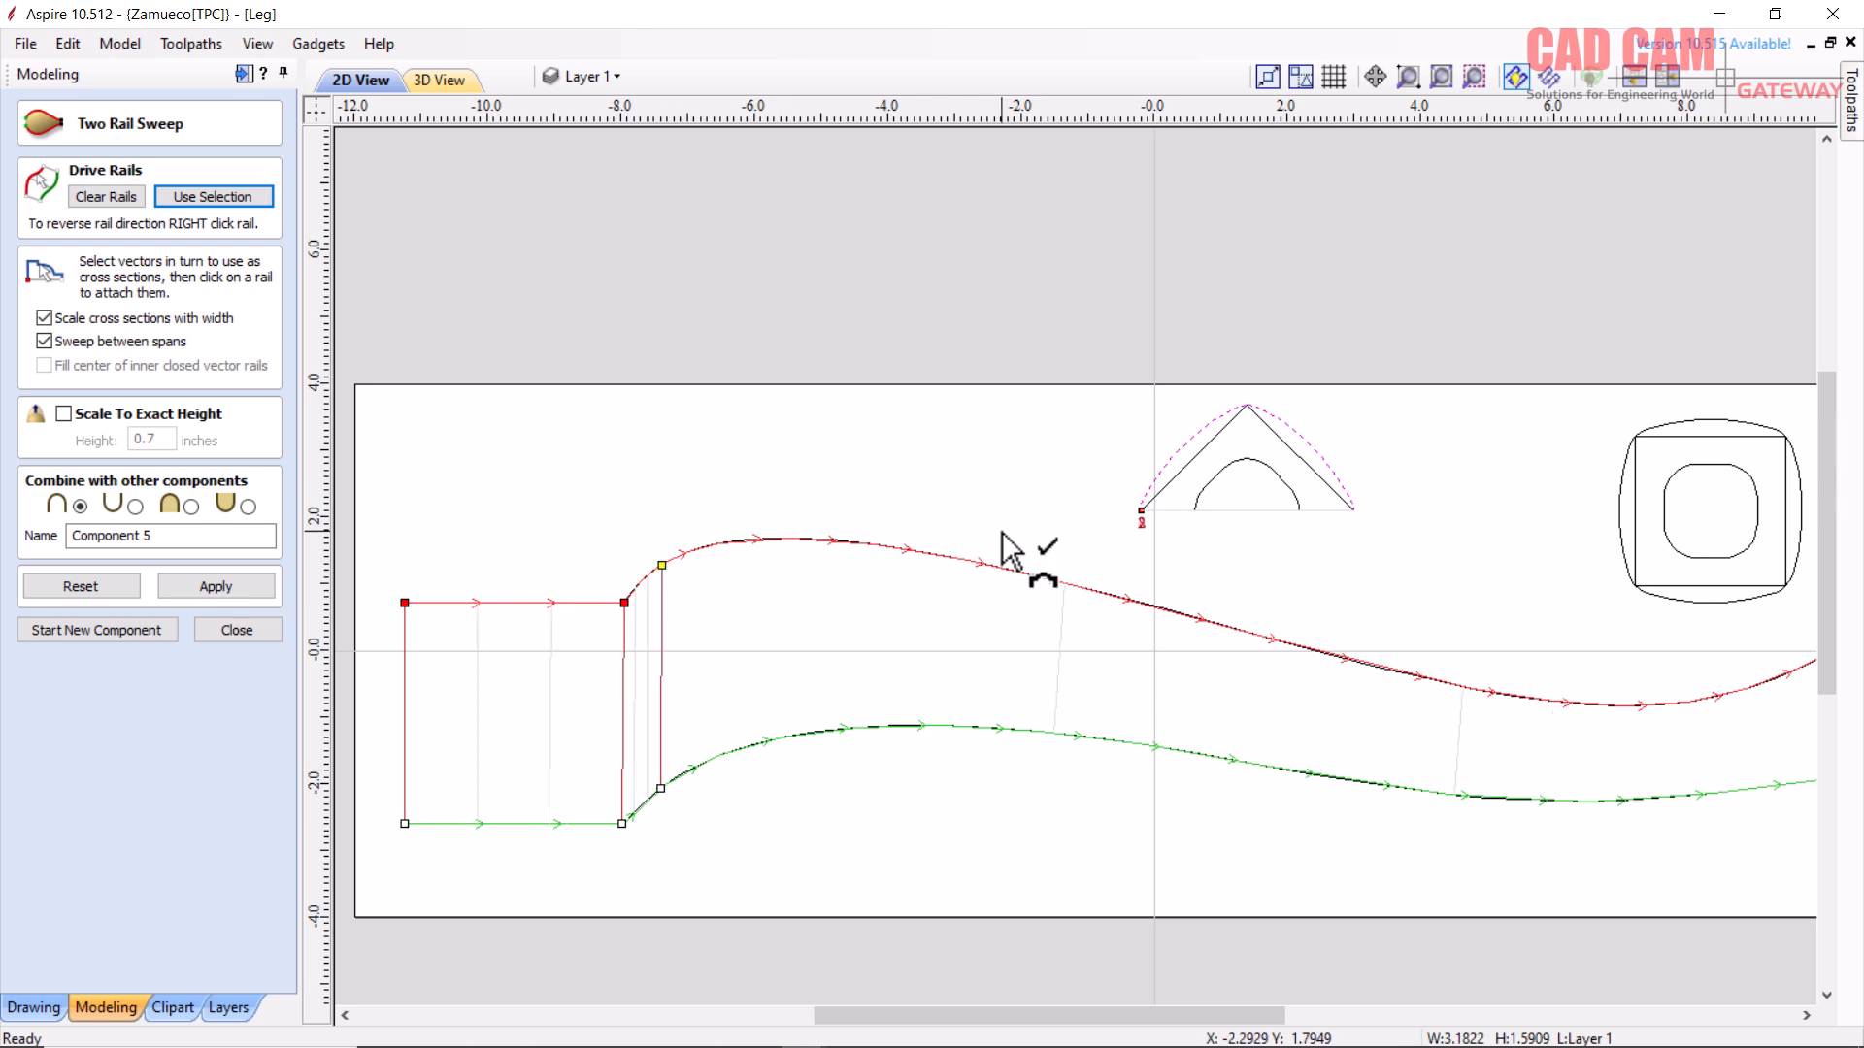
- Attach the small arch section to the upper rail at its far end and at its lowest bend
click(1272, 469)
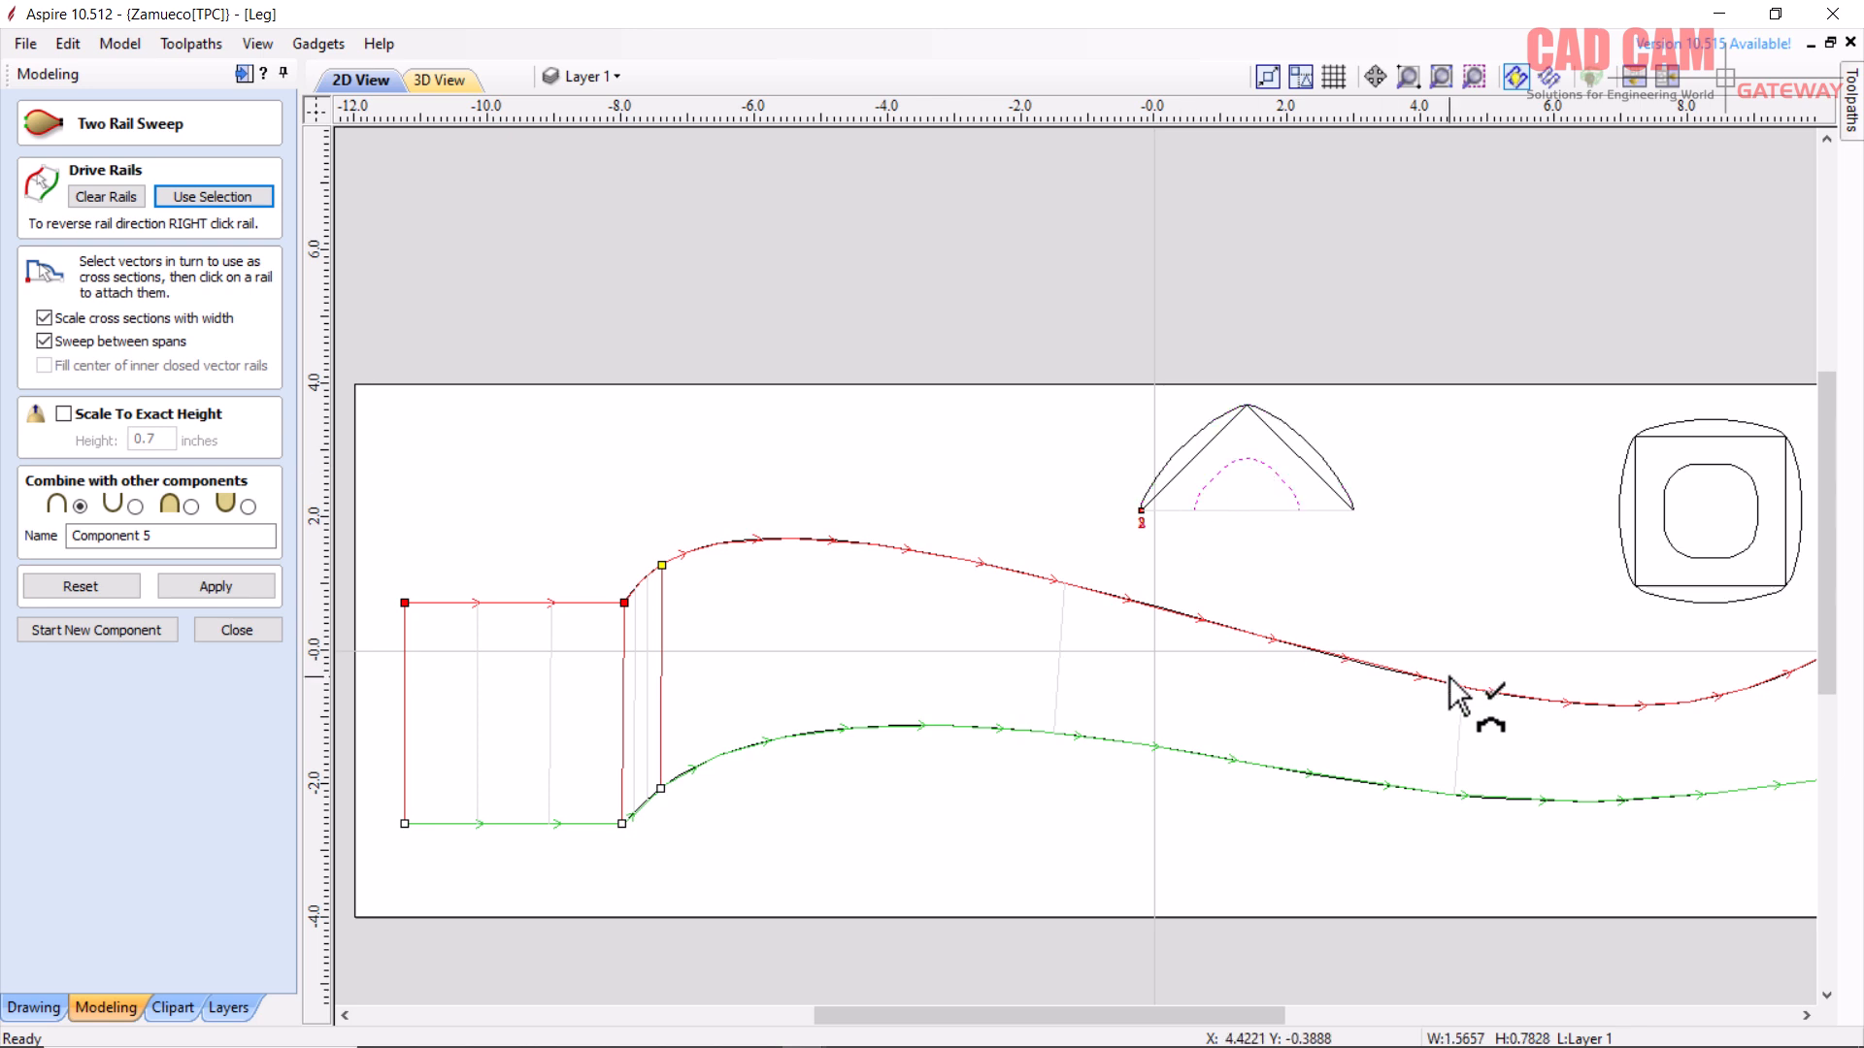
scroll(715, 674, down, 2)
scroll(1339, 707, up, 4)
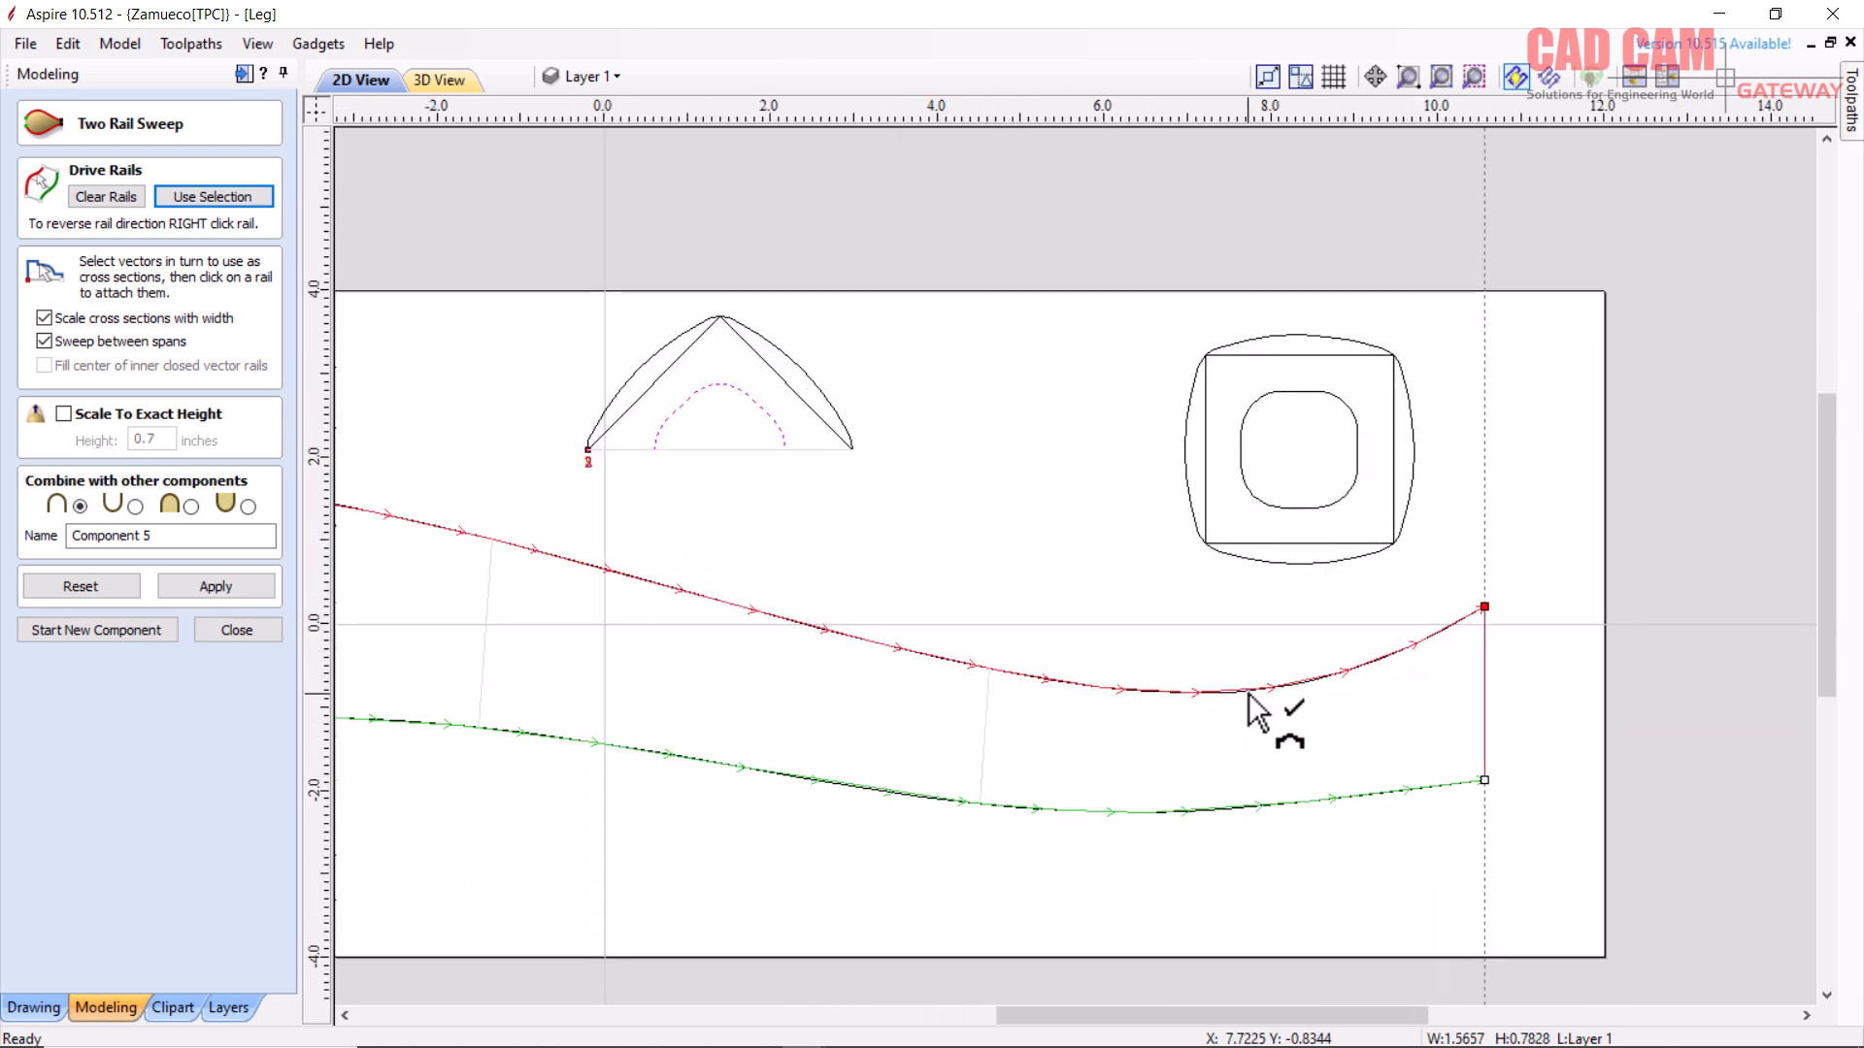
click(1202, 692)
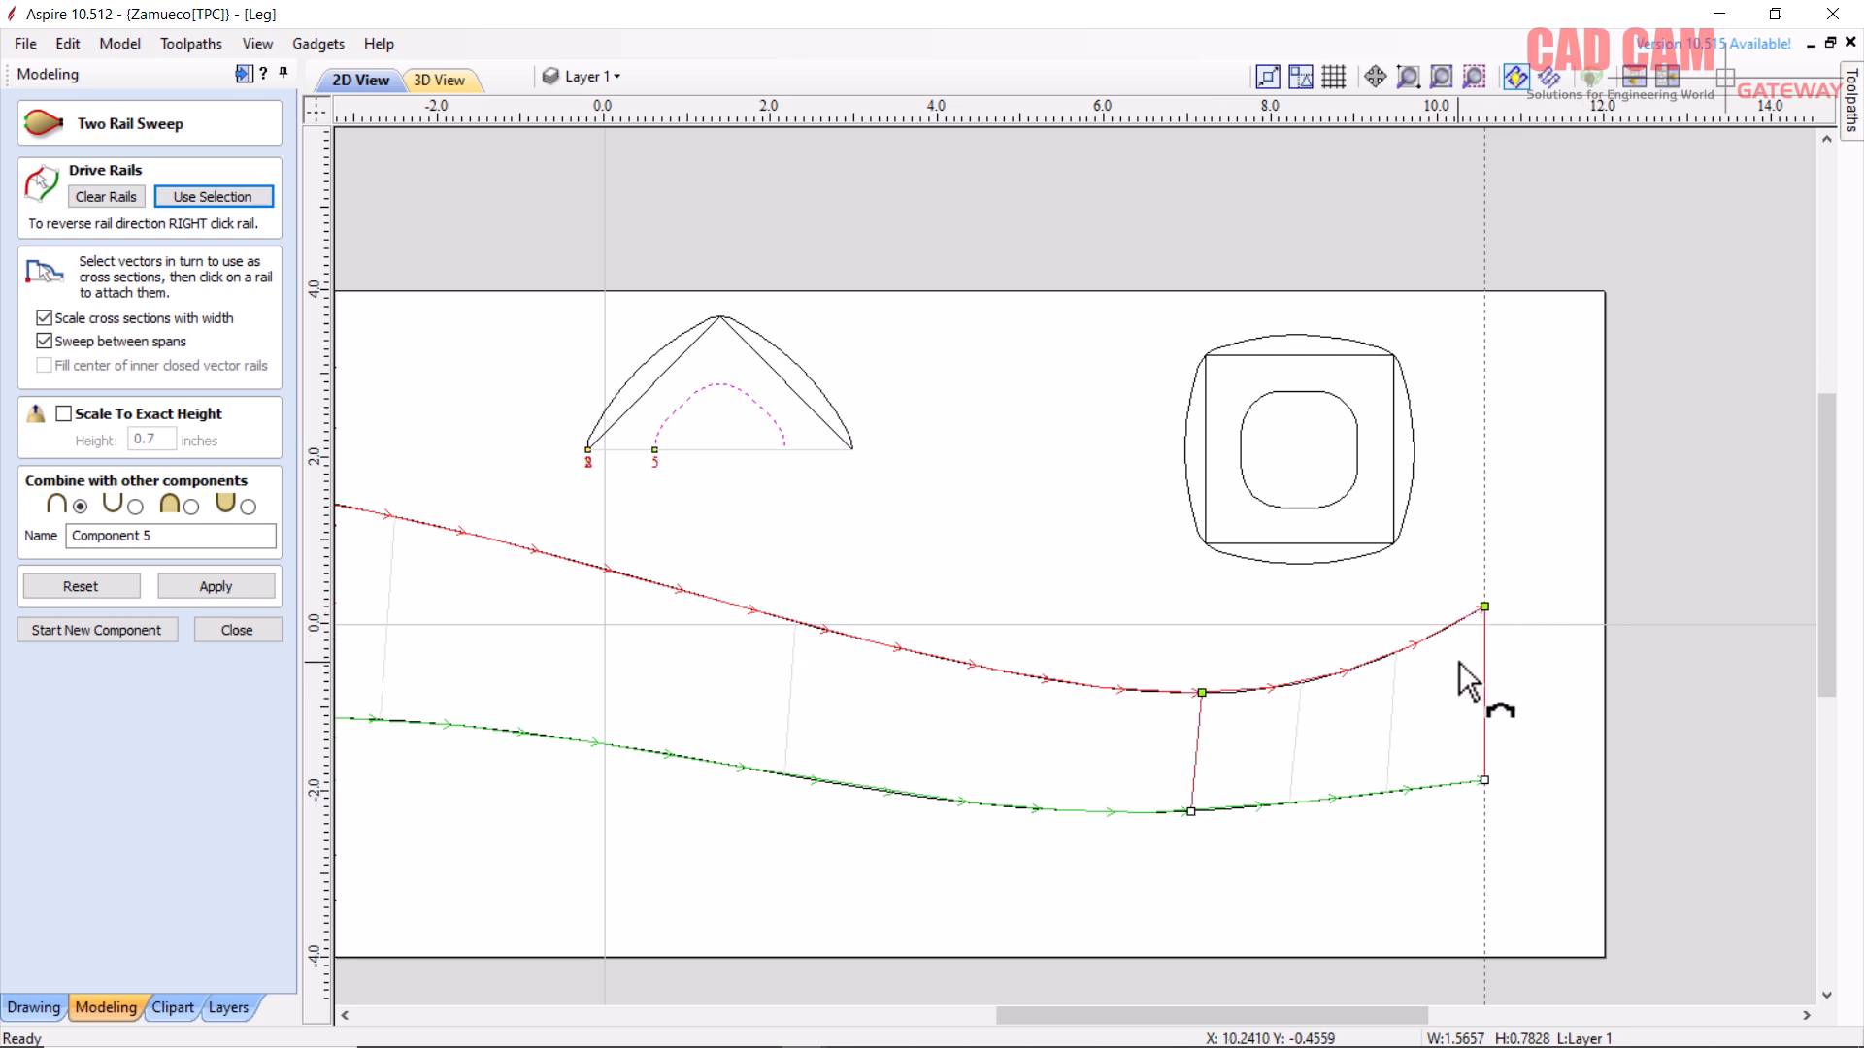
- Straighten the cross-sections at the lower bend and at the straight span's end by moving their lower-rail ends directly beneath the upper ones
scroll(1442, 750, up, 2)
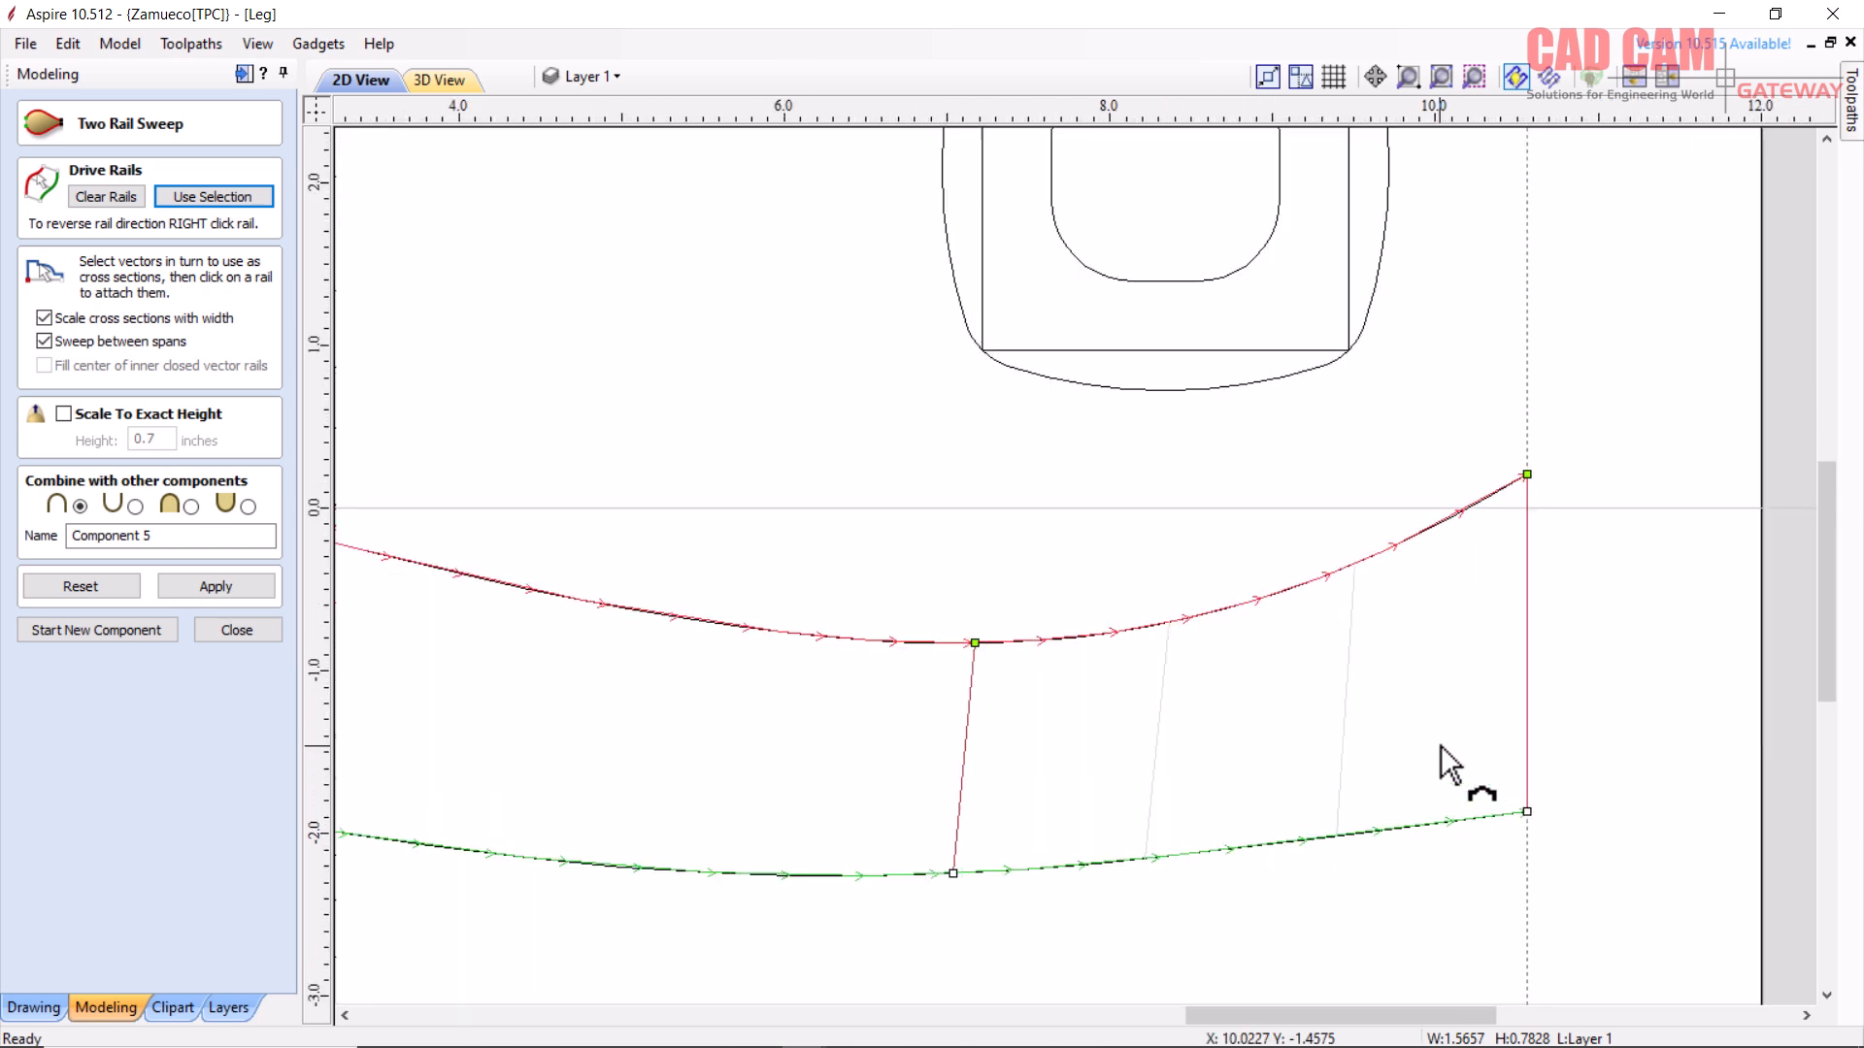
drag(954, 872, 977, 872)
scroll(1377, 804, down, 5)
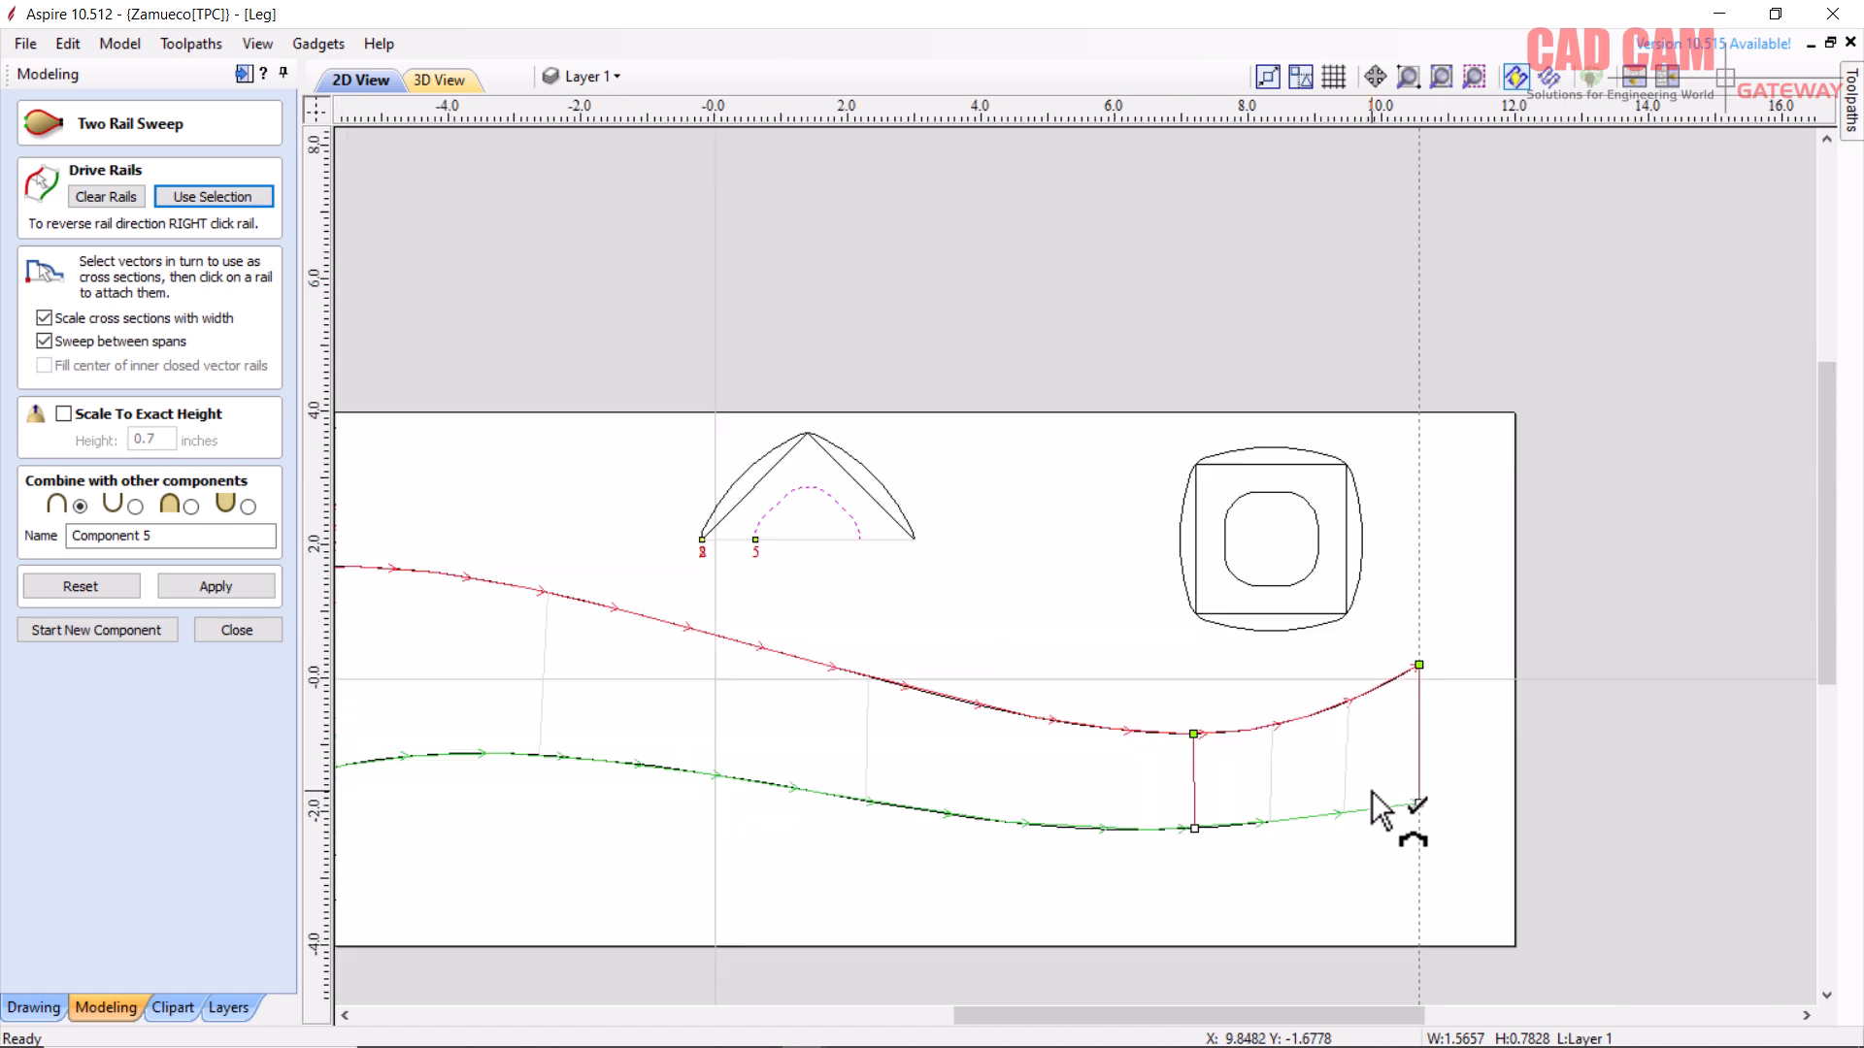
scroll(961, 593, up, 2)
scroll(961, 592, up, 4)
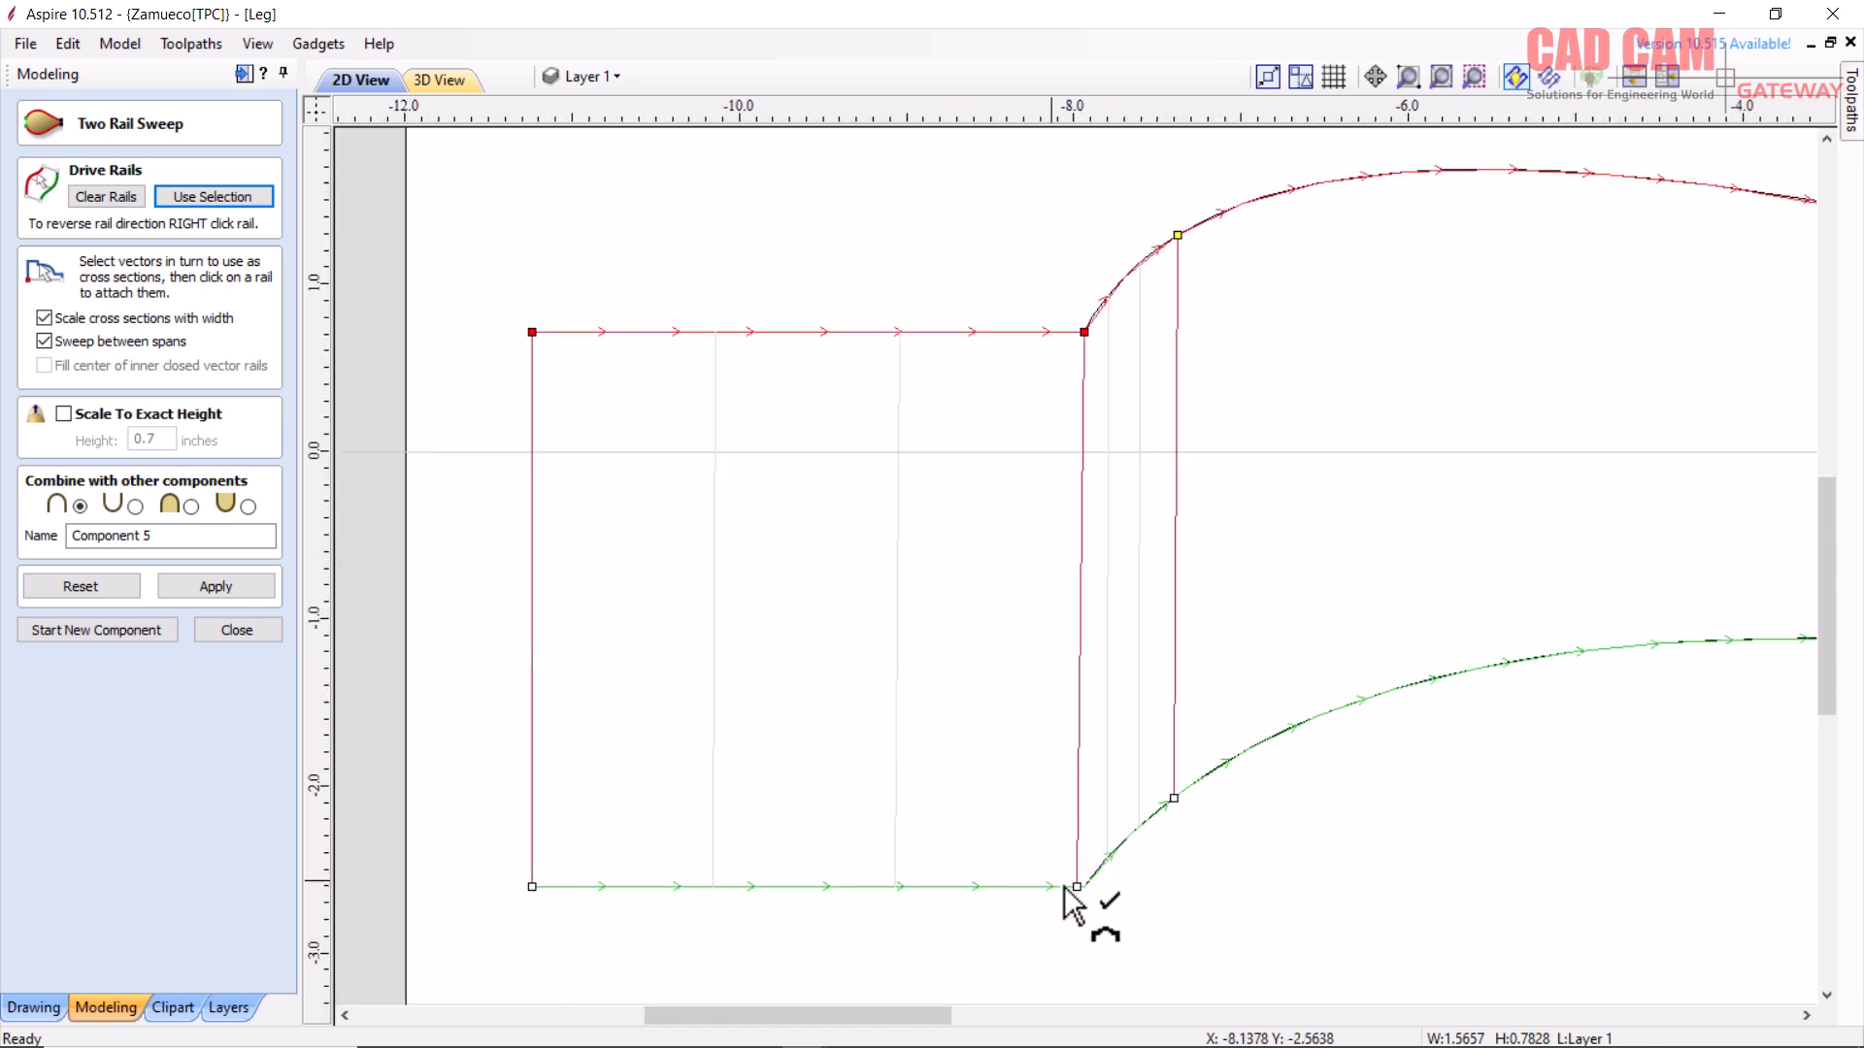
scroll(1050, 879, up, 5)
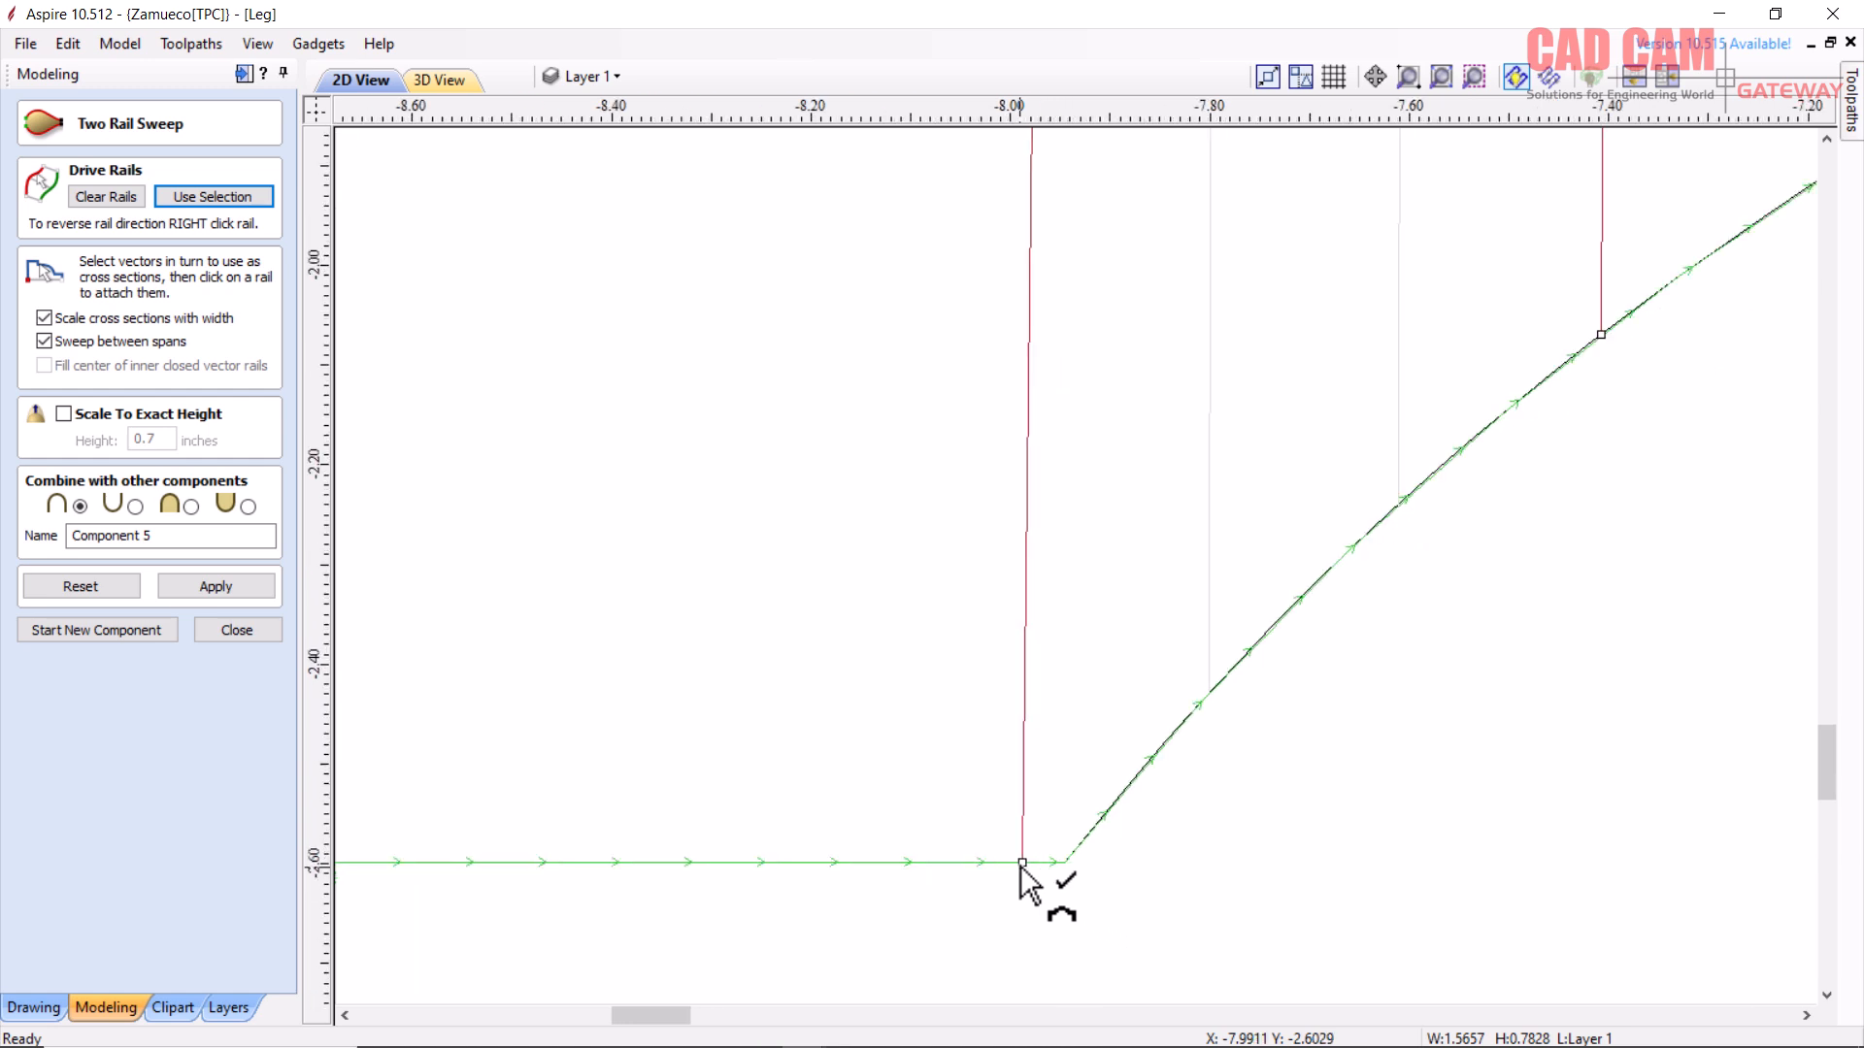
scroll(1027, 917, down, 4)
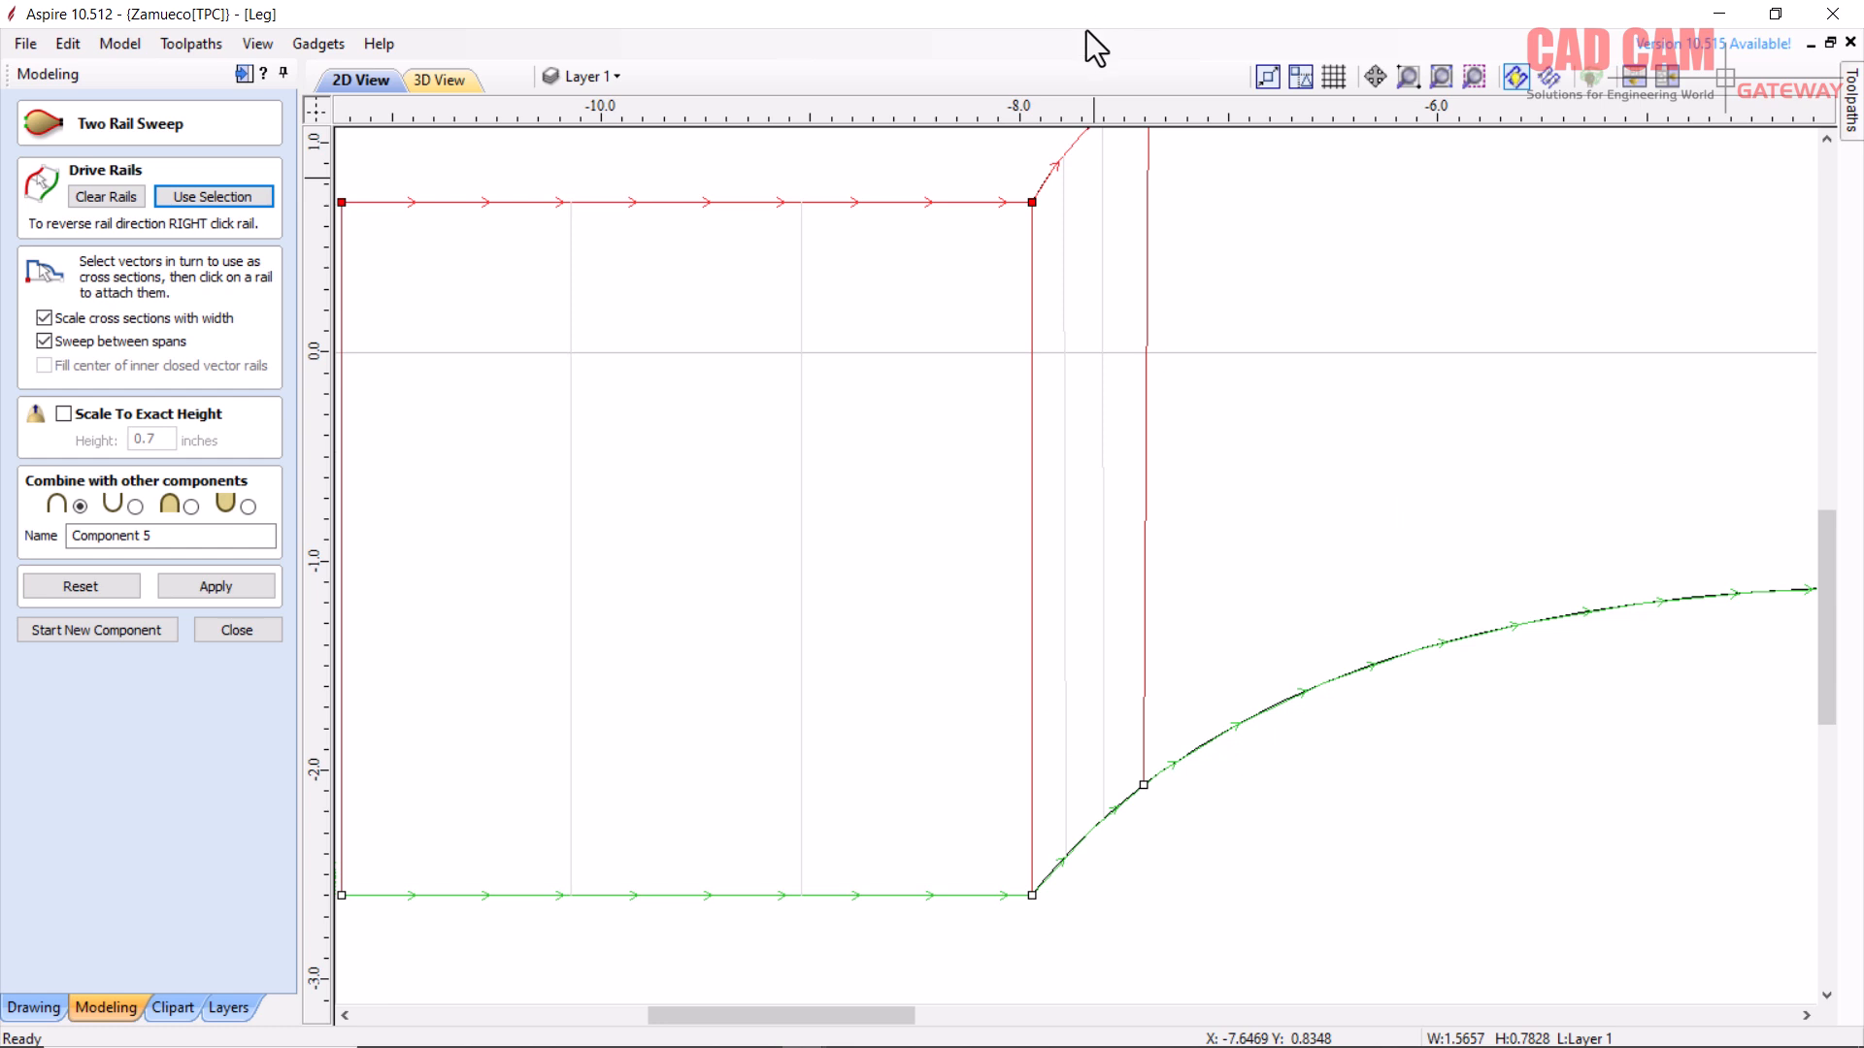
- Move both ends of the large curved cross-section right next to the end of the straight span
scroll(1036, 204, down, 3)
scroll(1063, 163, up, 2)
scroll(1067, 175, down, 1)
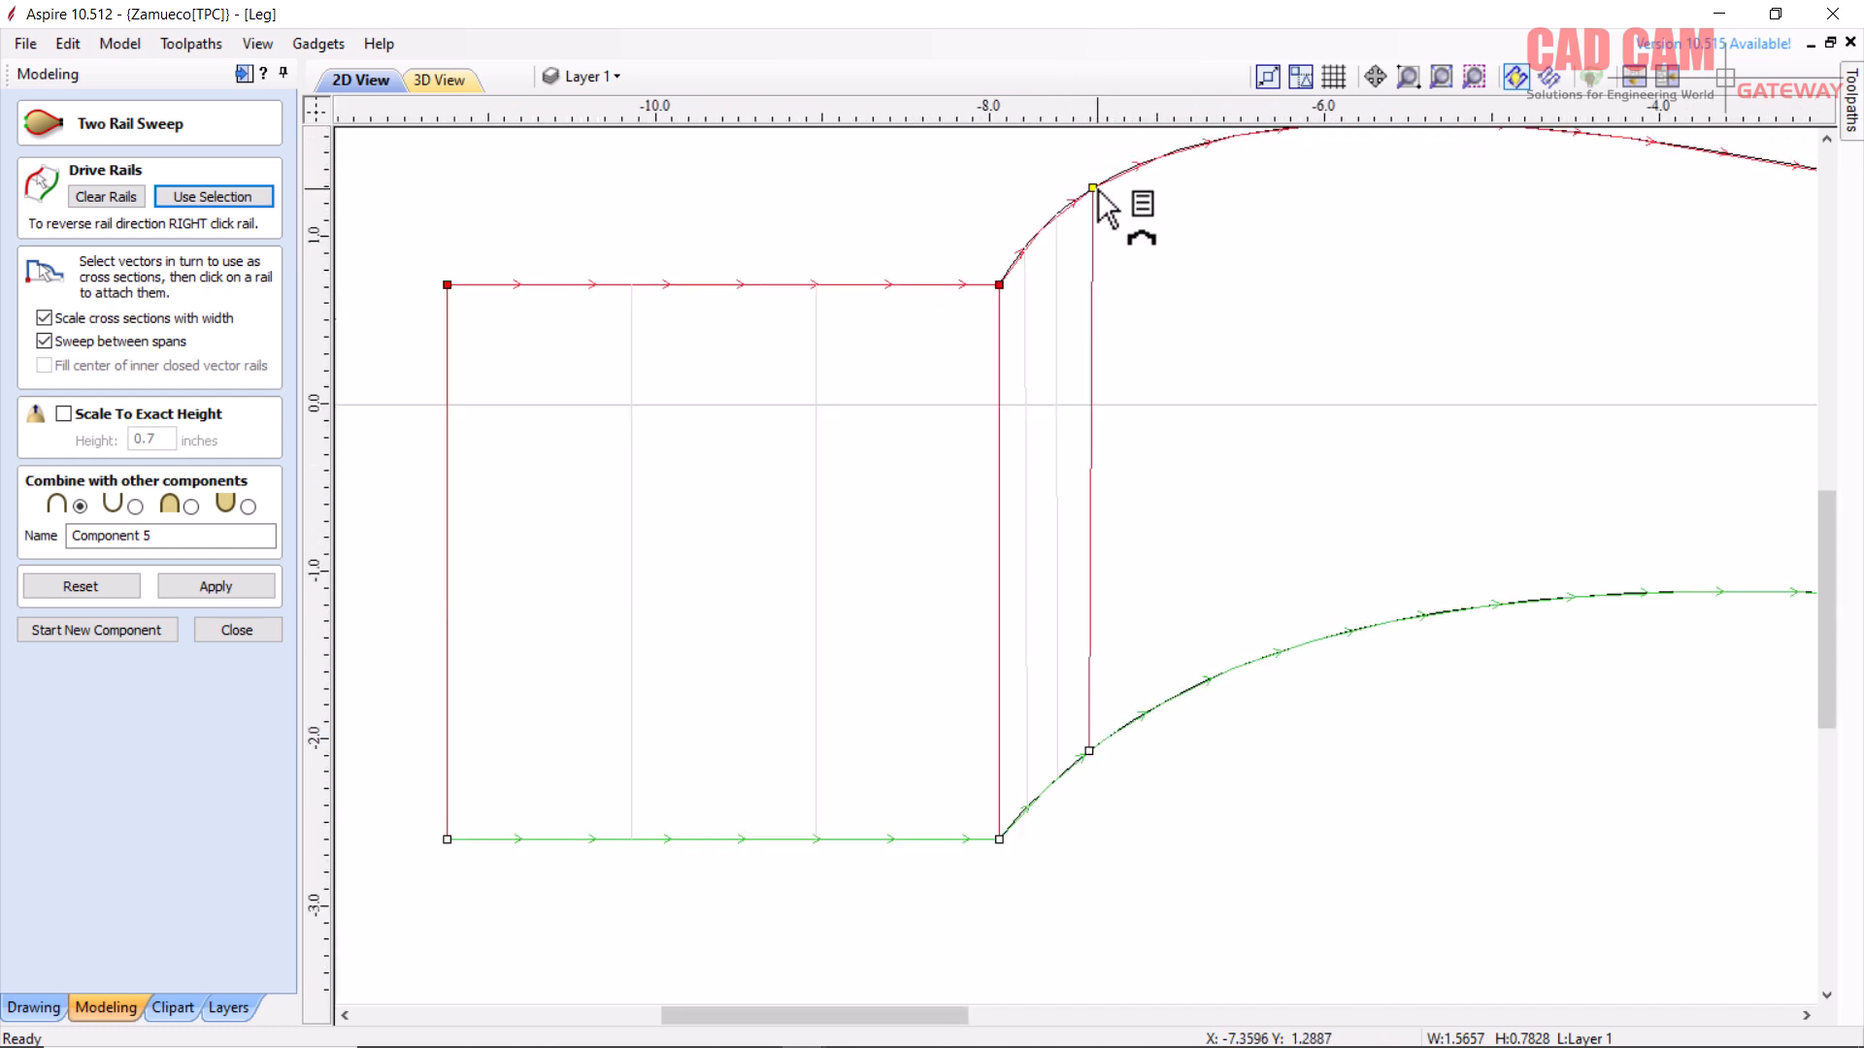
click(1026, 282)
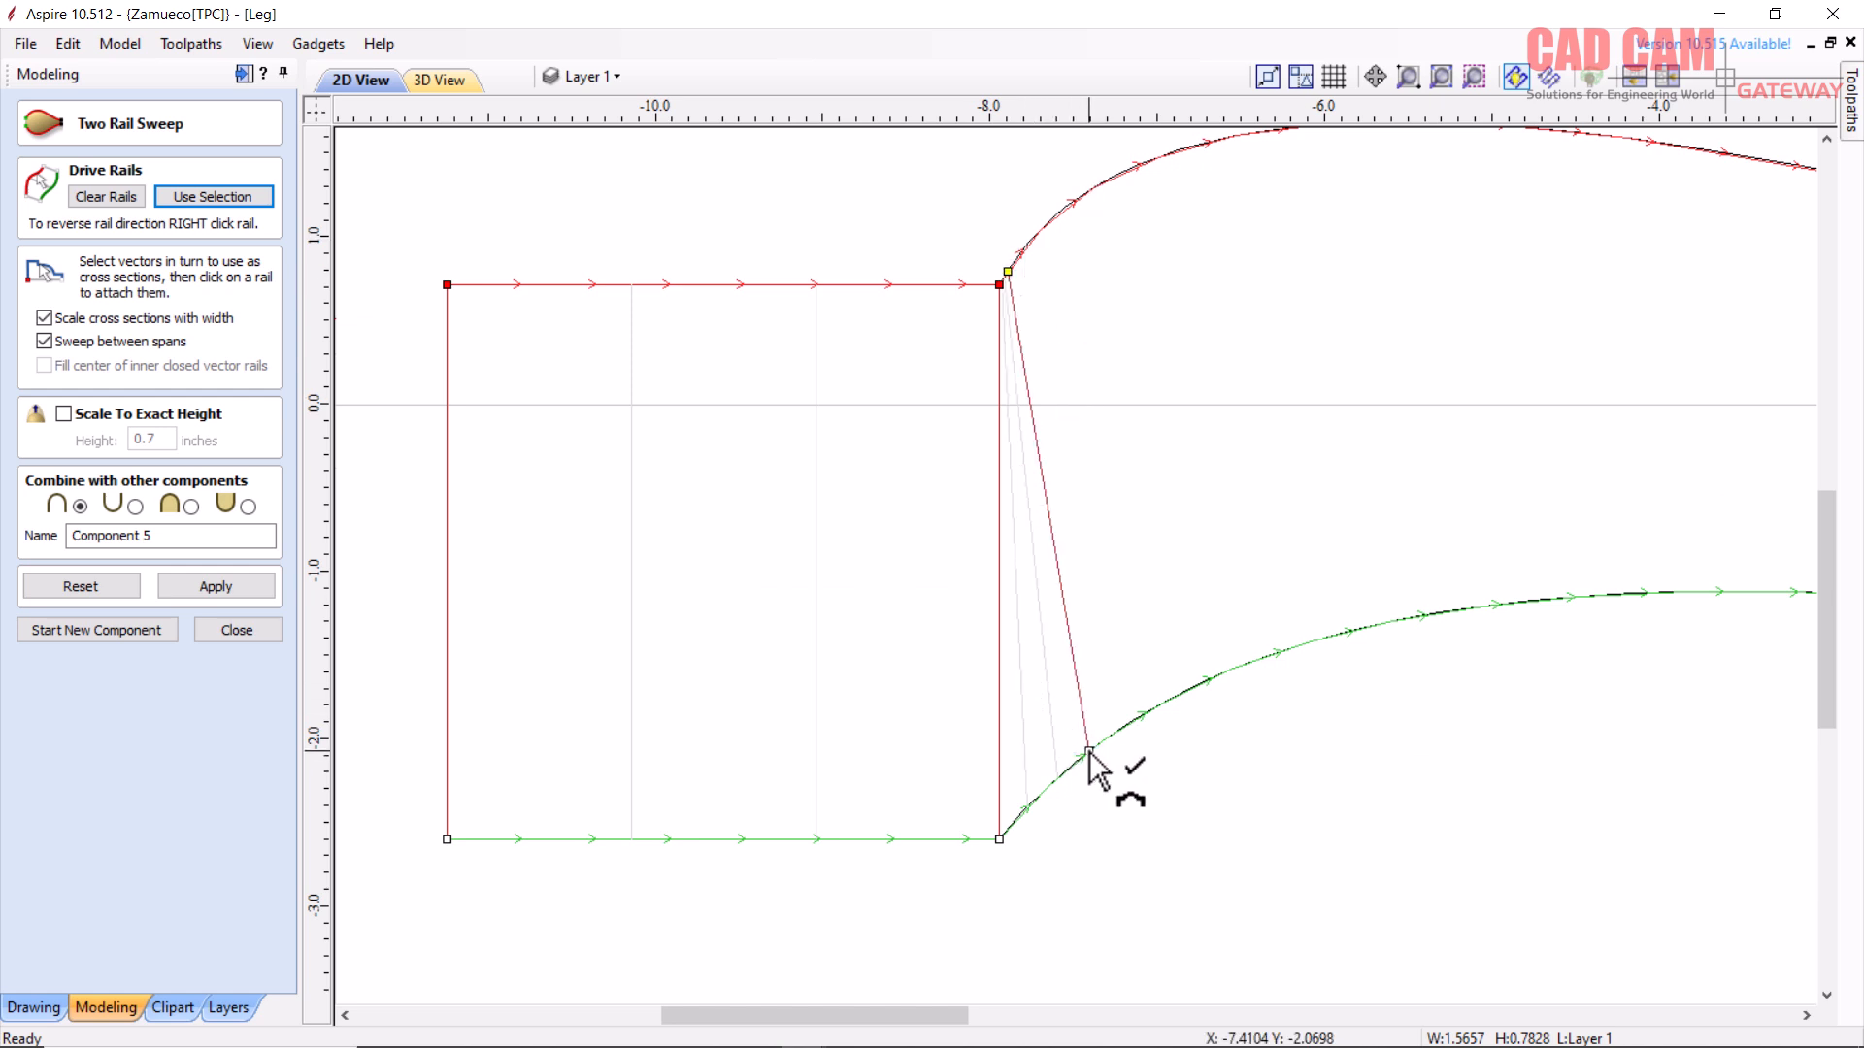
click(1021, 837)
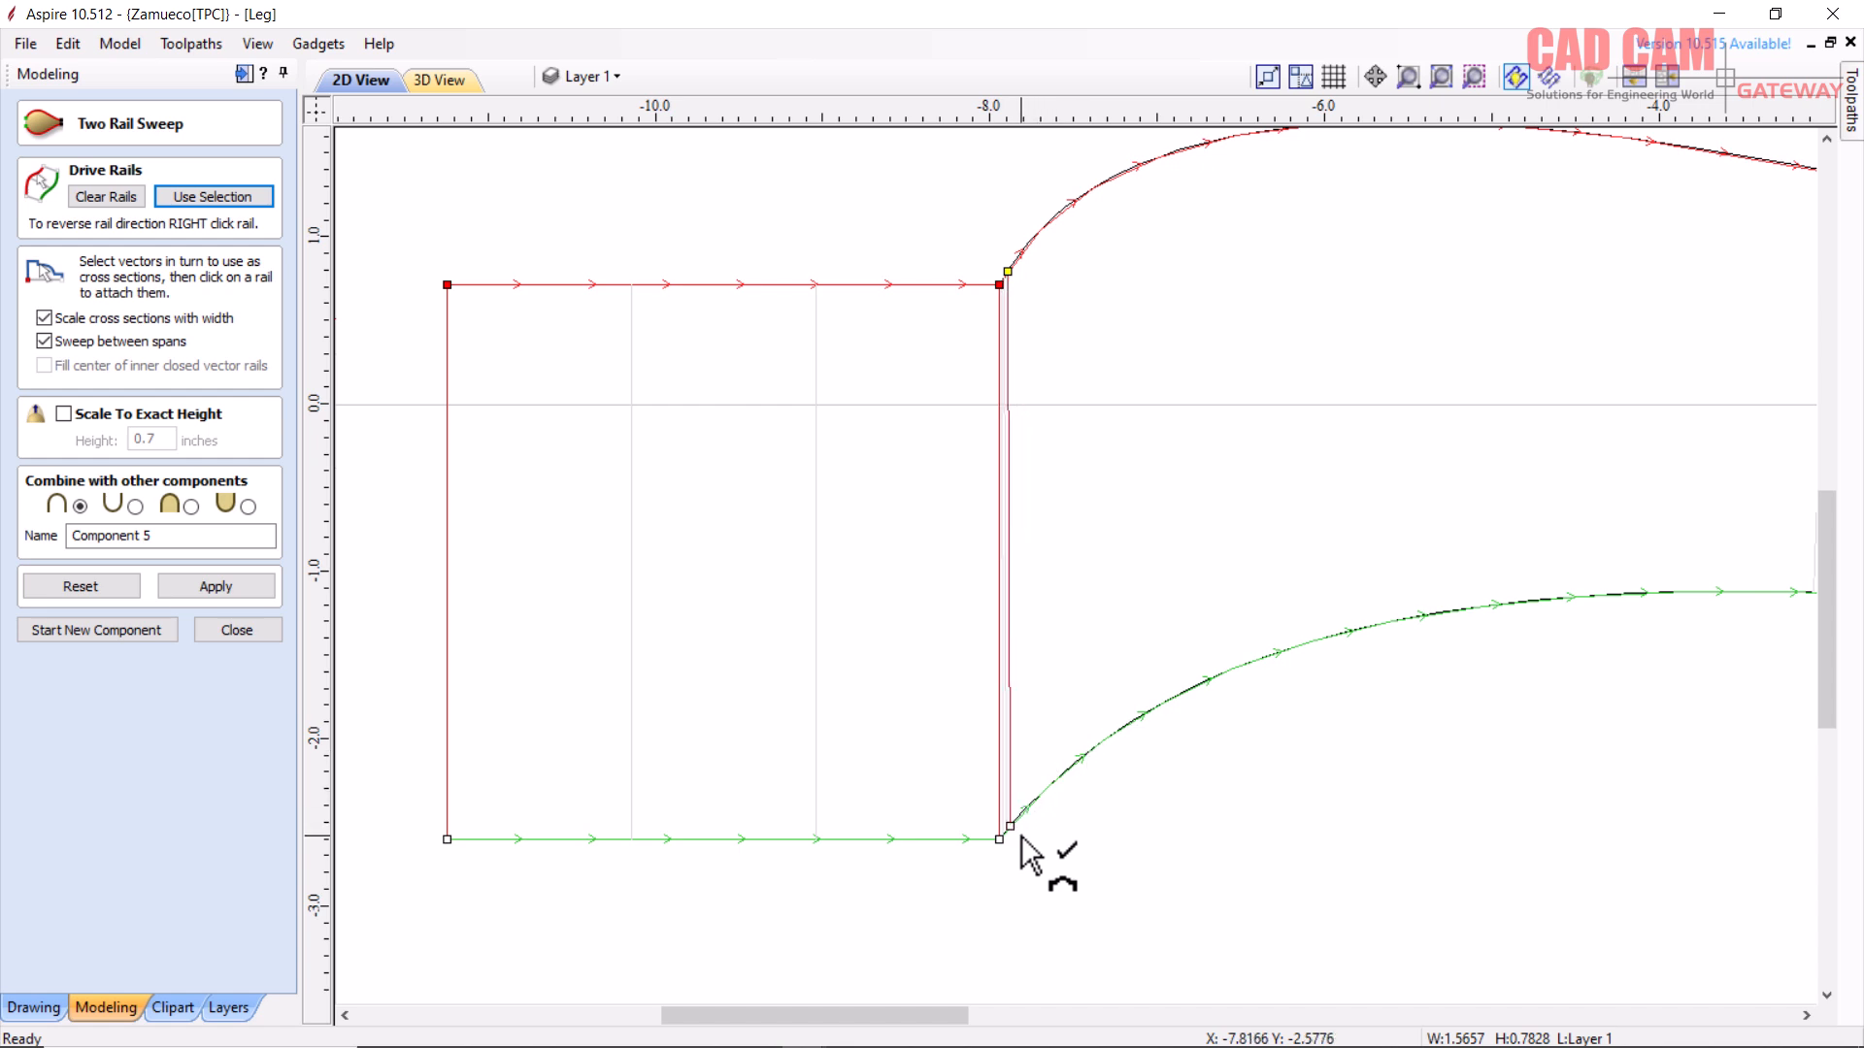
- Set the combine mode to merge and apply the two rail sweep to create the leg component
scroll(695, 683, down, 6)
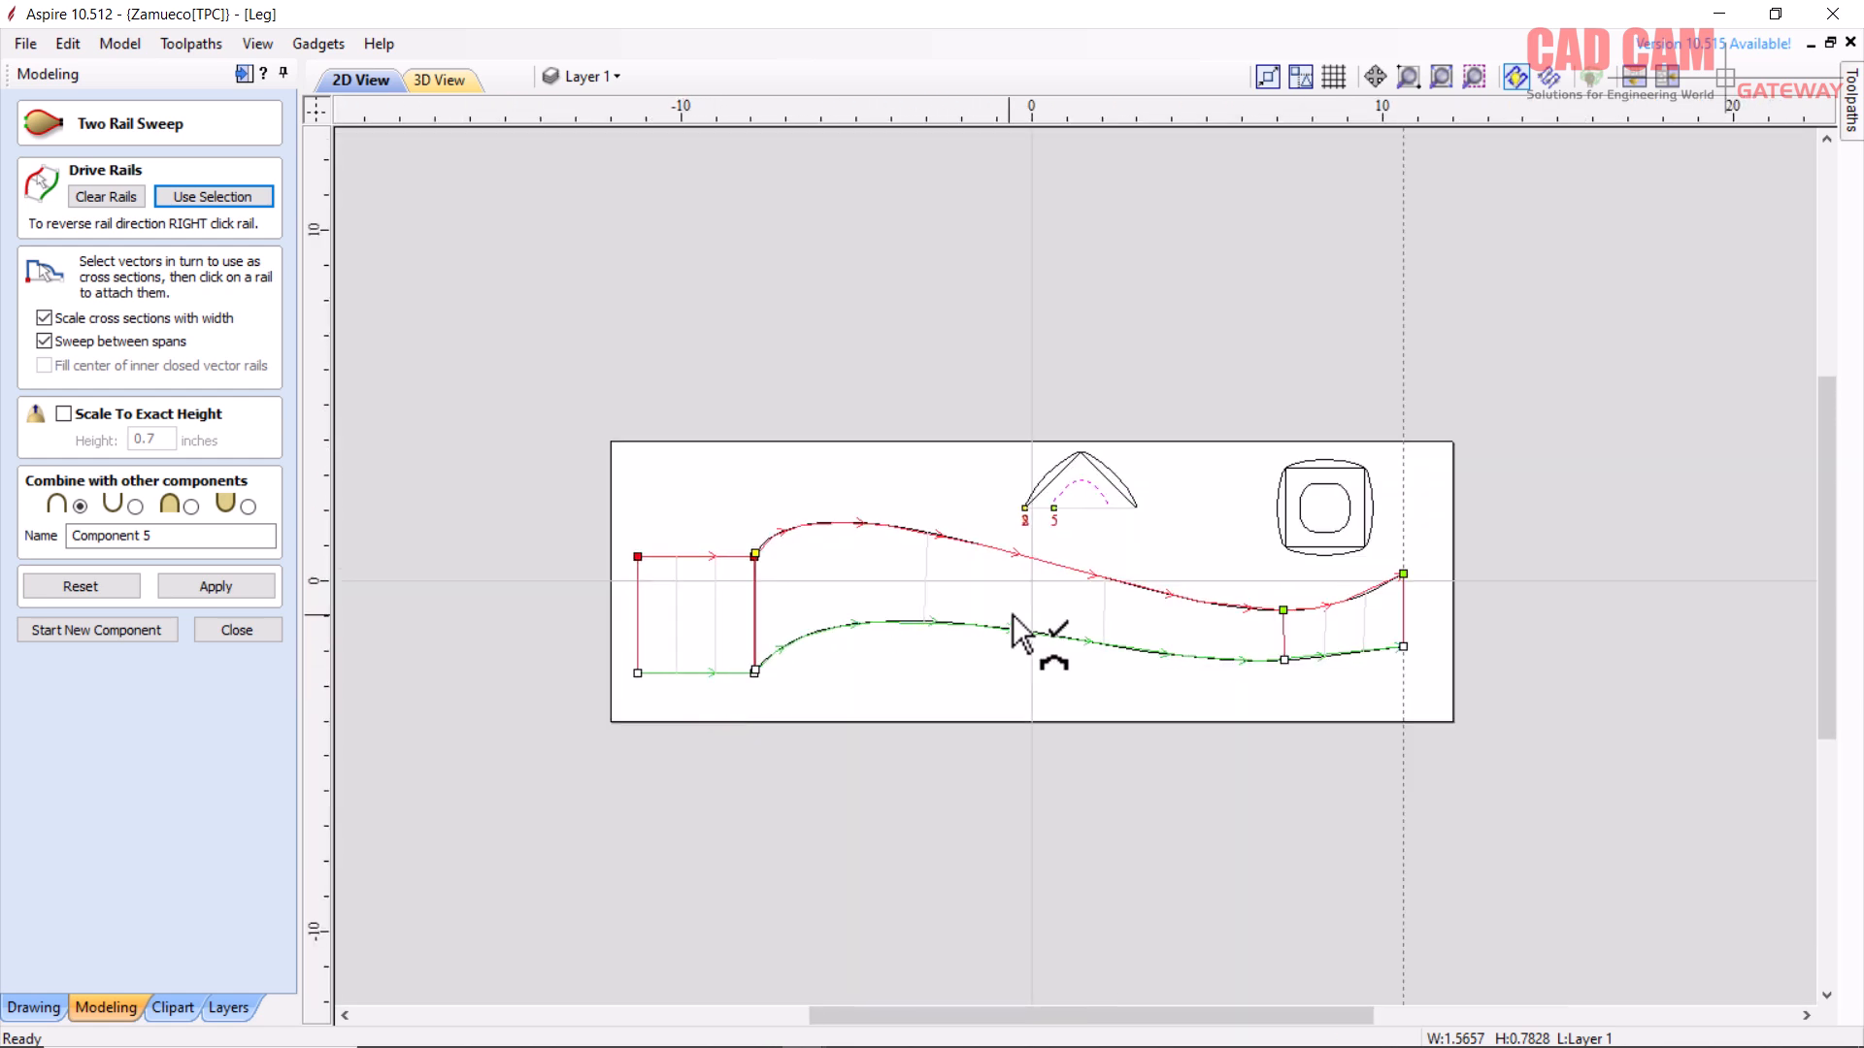
scroll(1068, 563, up, 1)
click(1339, 664)
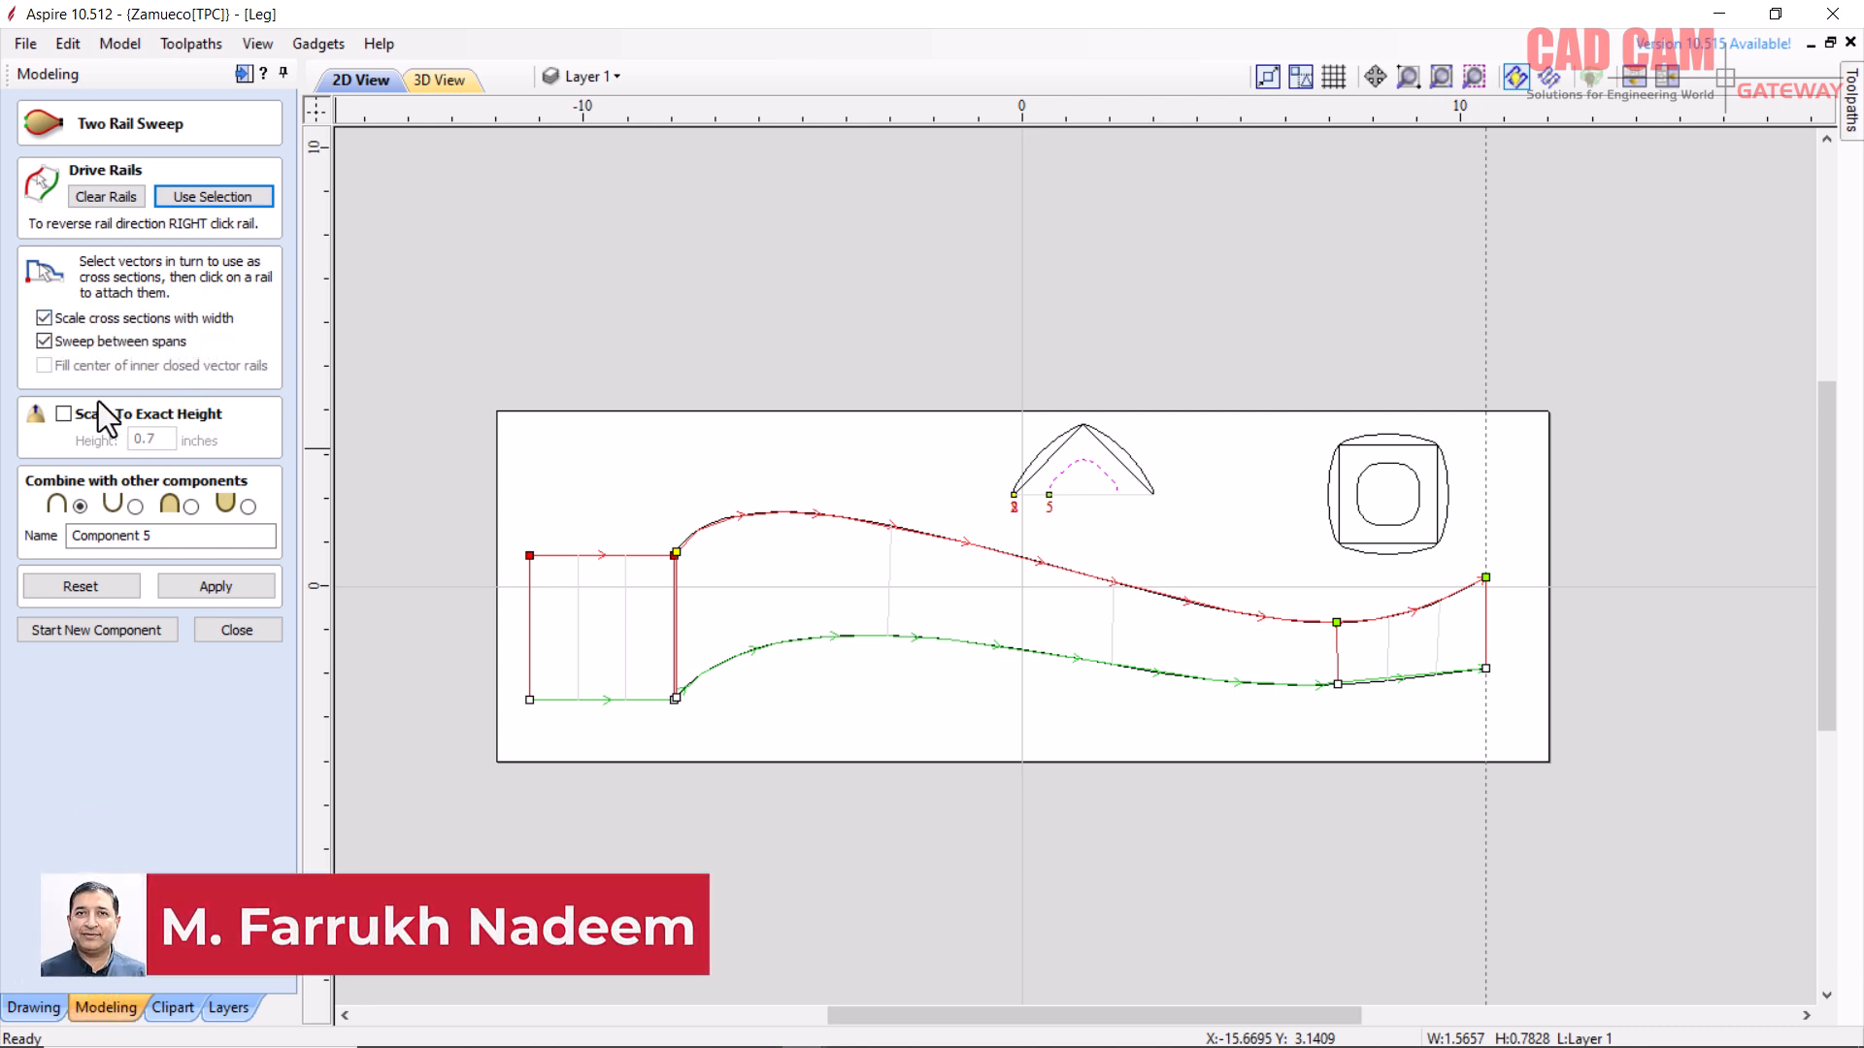
click(189, 507)
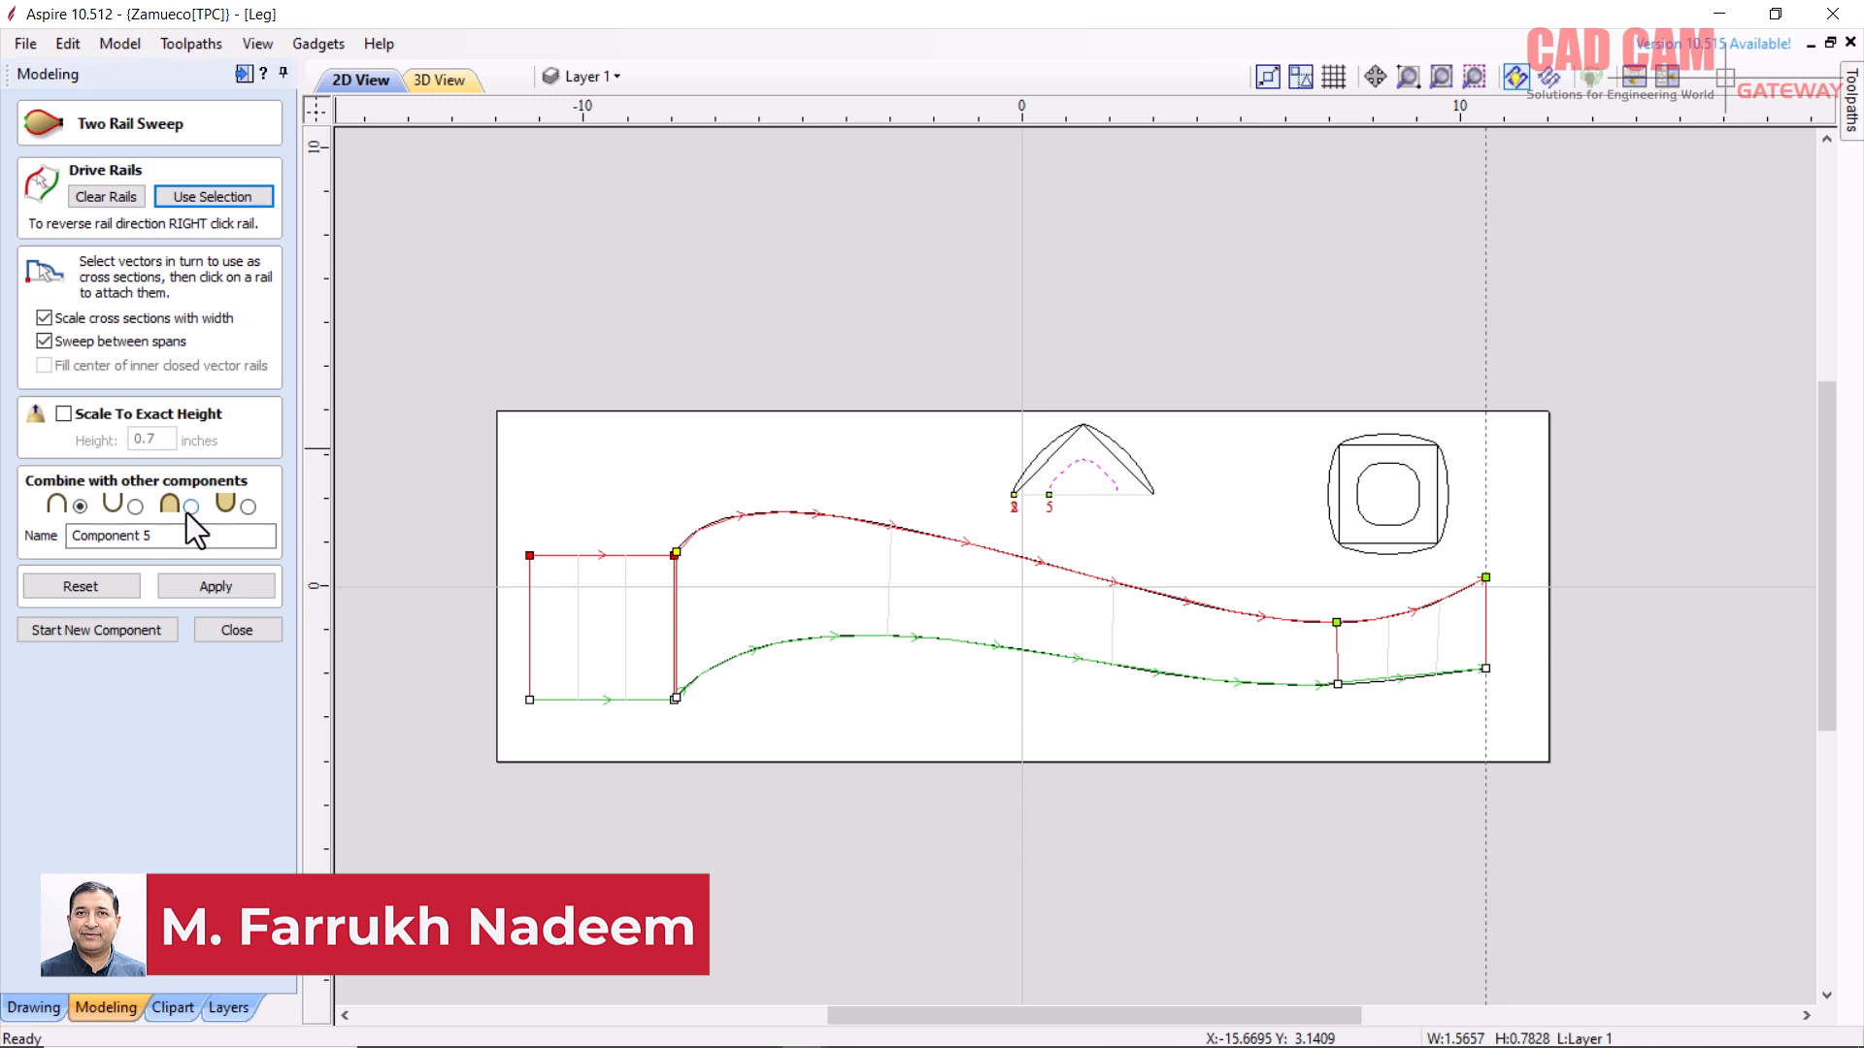
click(231, 584)
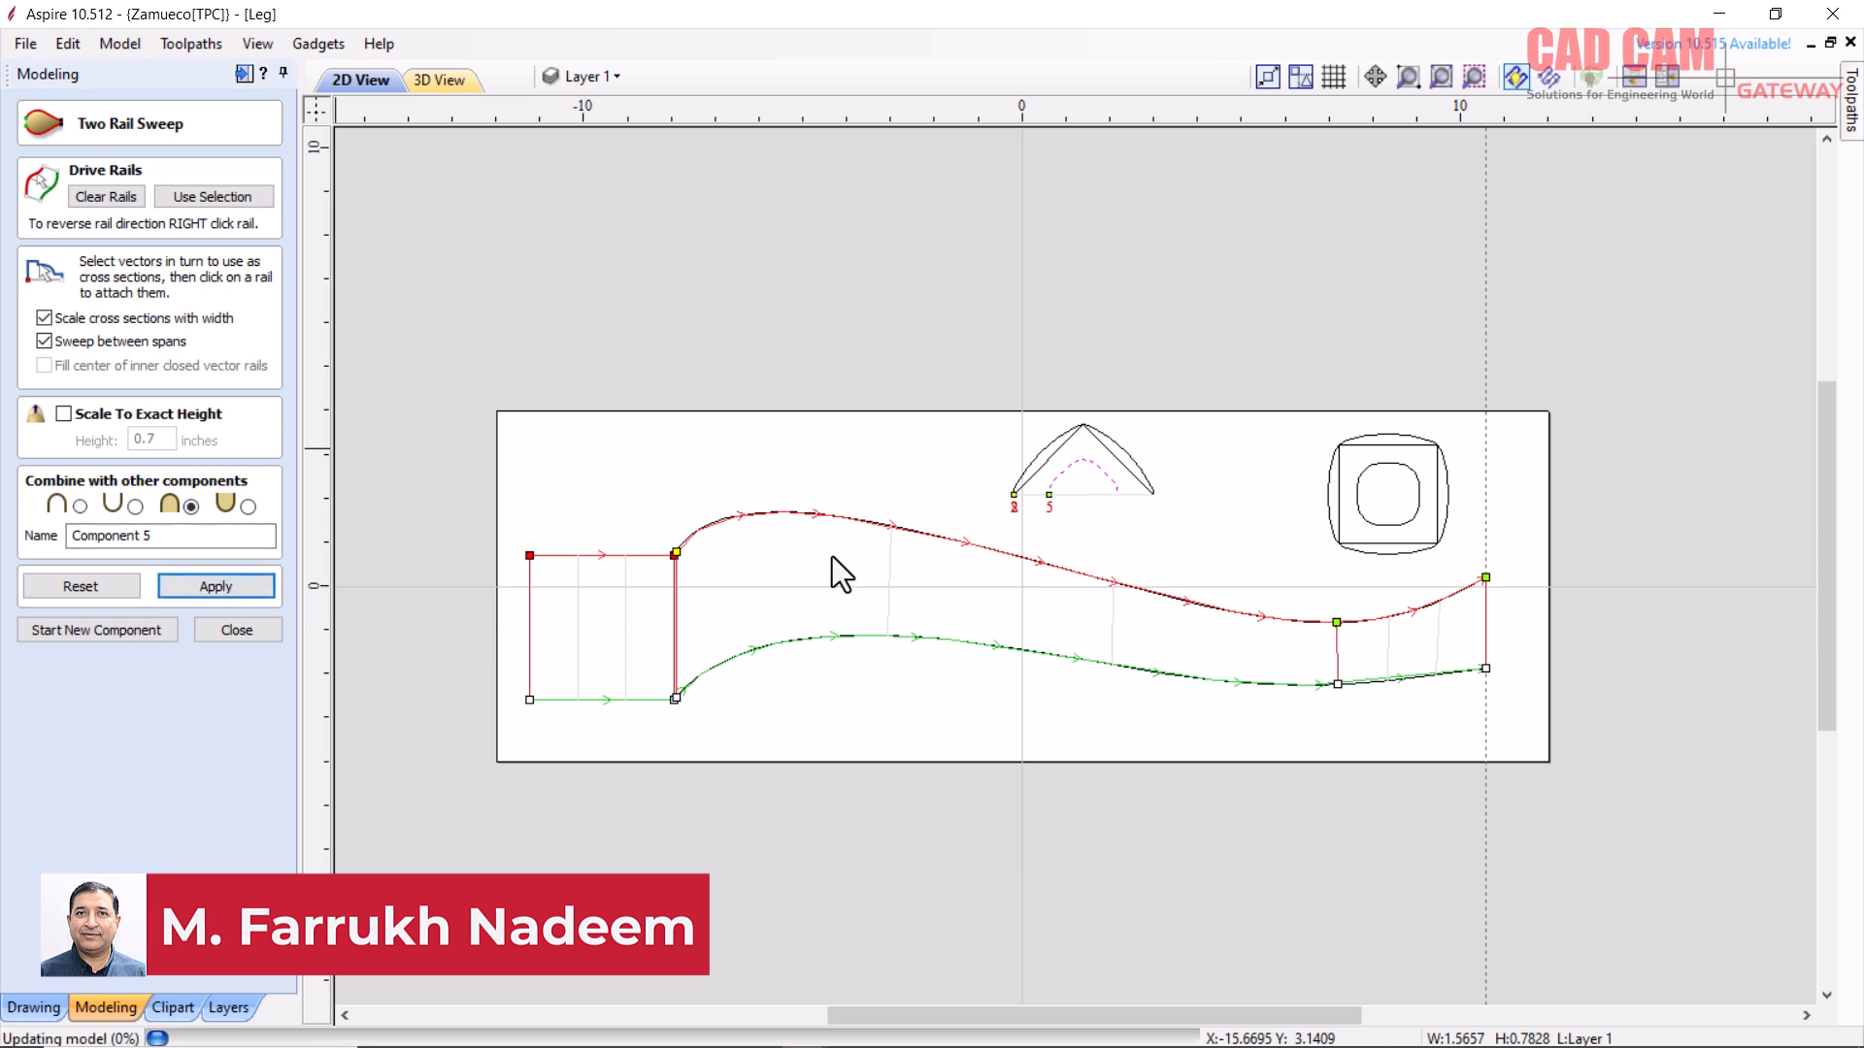
- Tile the 2D and 3D views one above the other and inspect the swept leg from several angles
click(1668, 78)
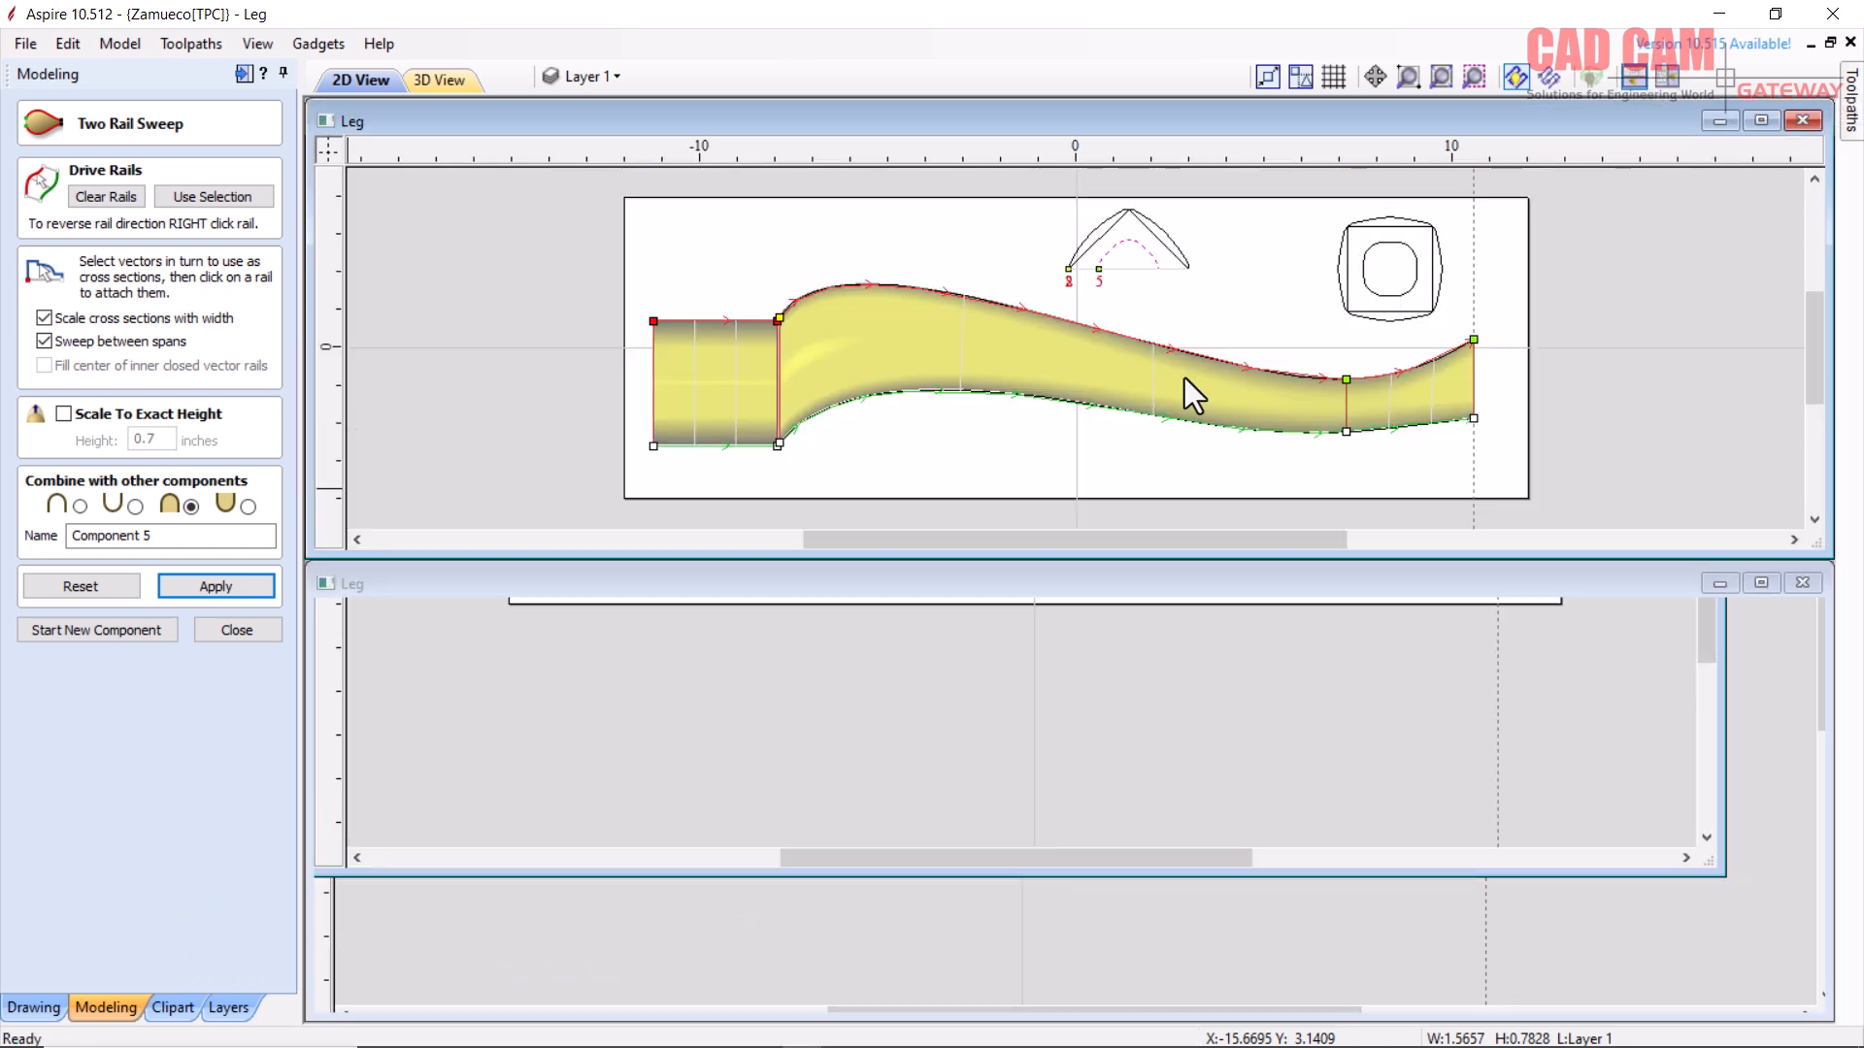
drag(894, 741, 1112, 891)
drag(1116, 670, 1048, 942)
scroll(1042, 929, up, 2)
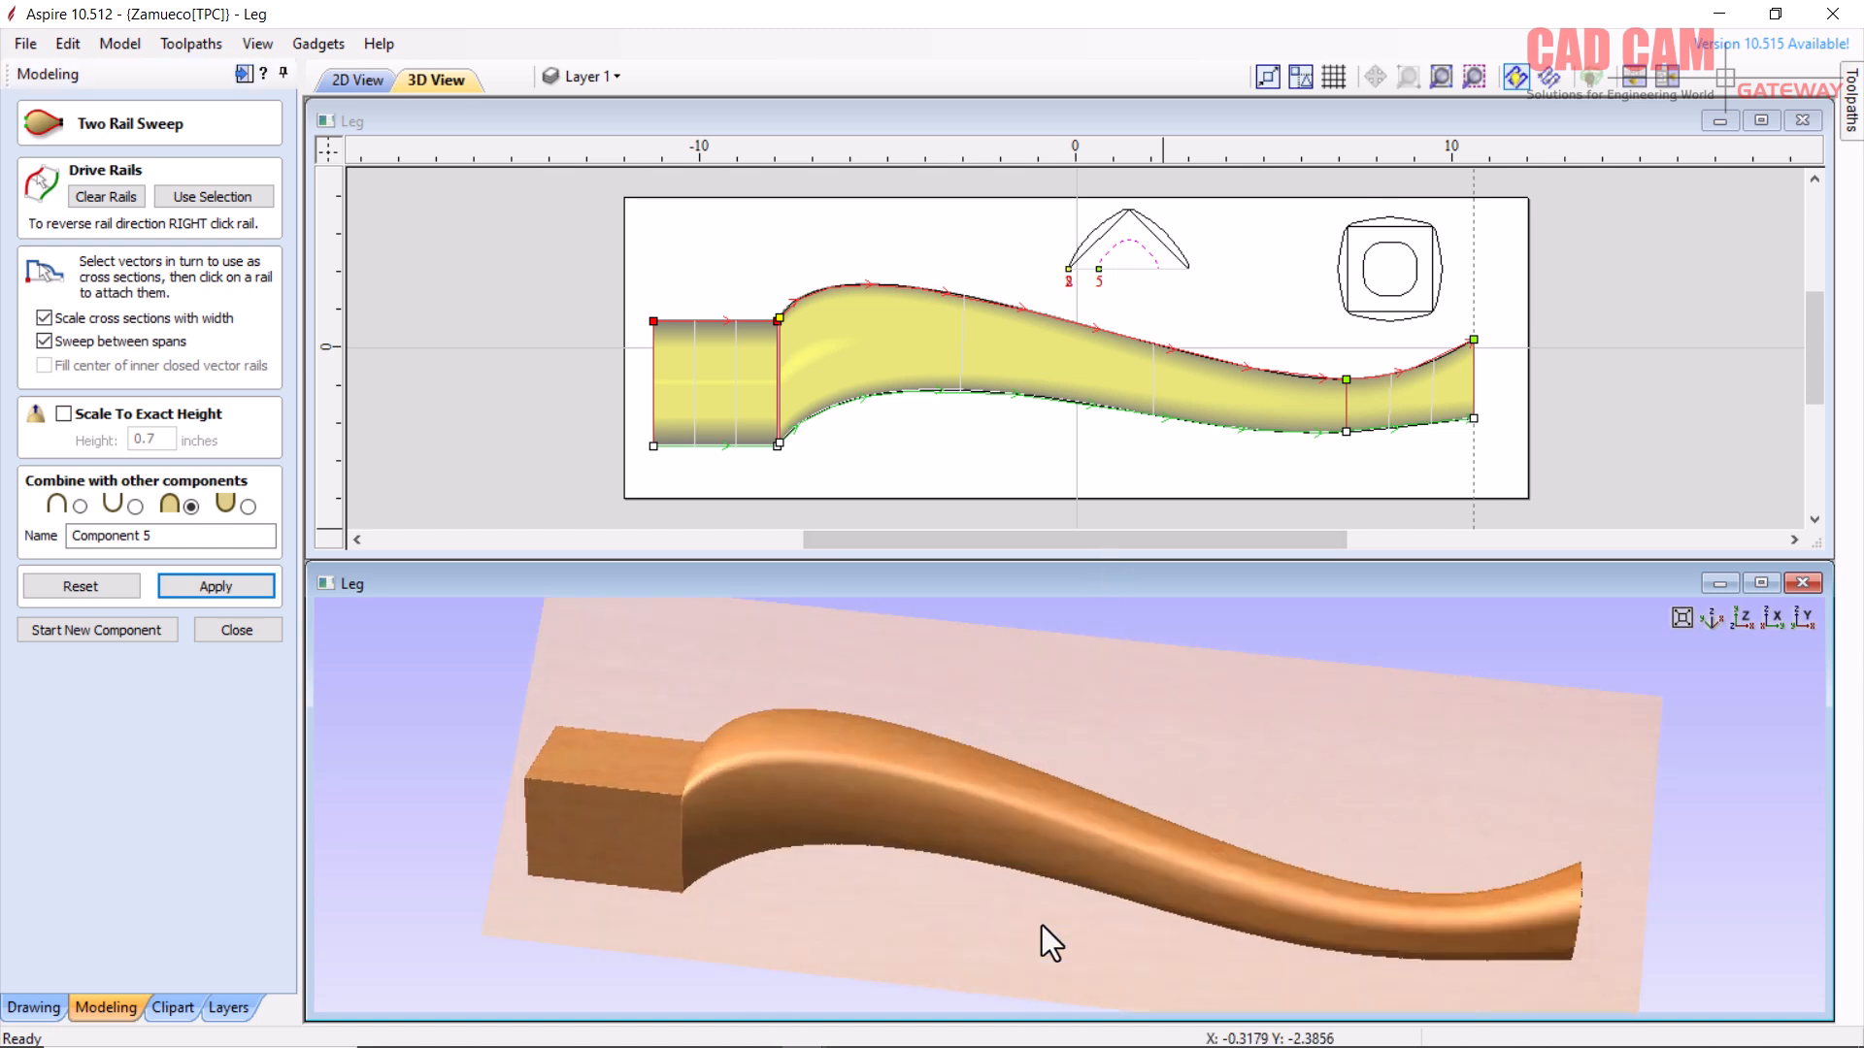
drag(1030, 842, 1117, 834)
drag(1306, 870, 1112, 846)
drag(942, 842, 919, 851)
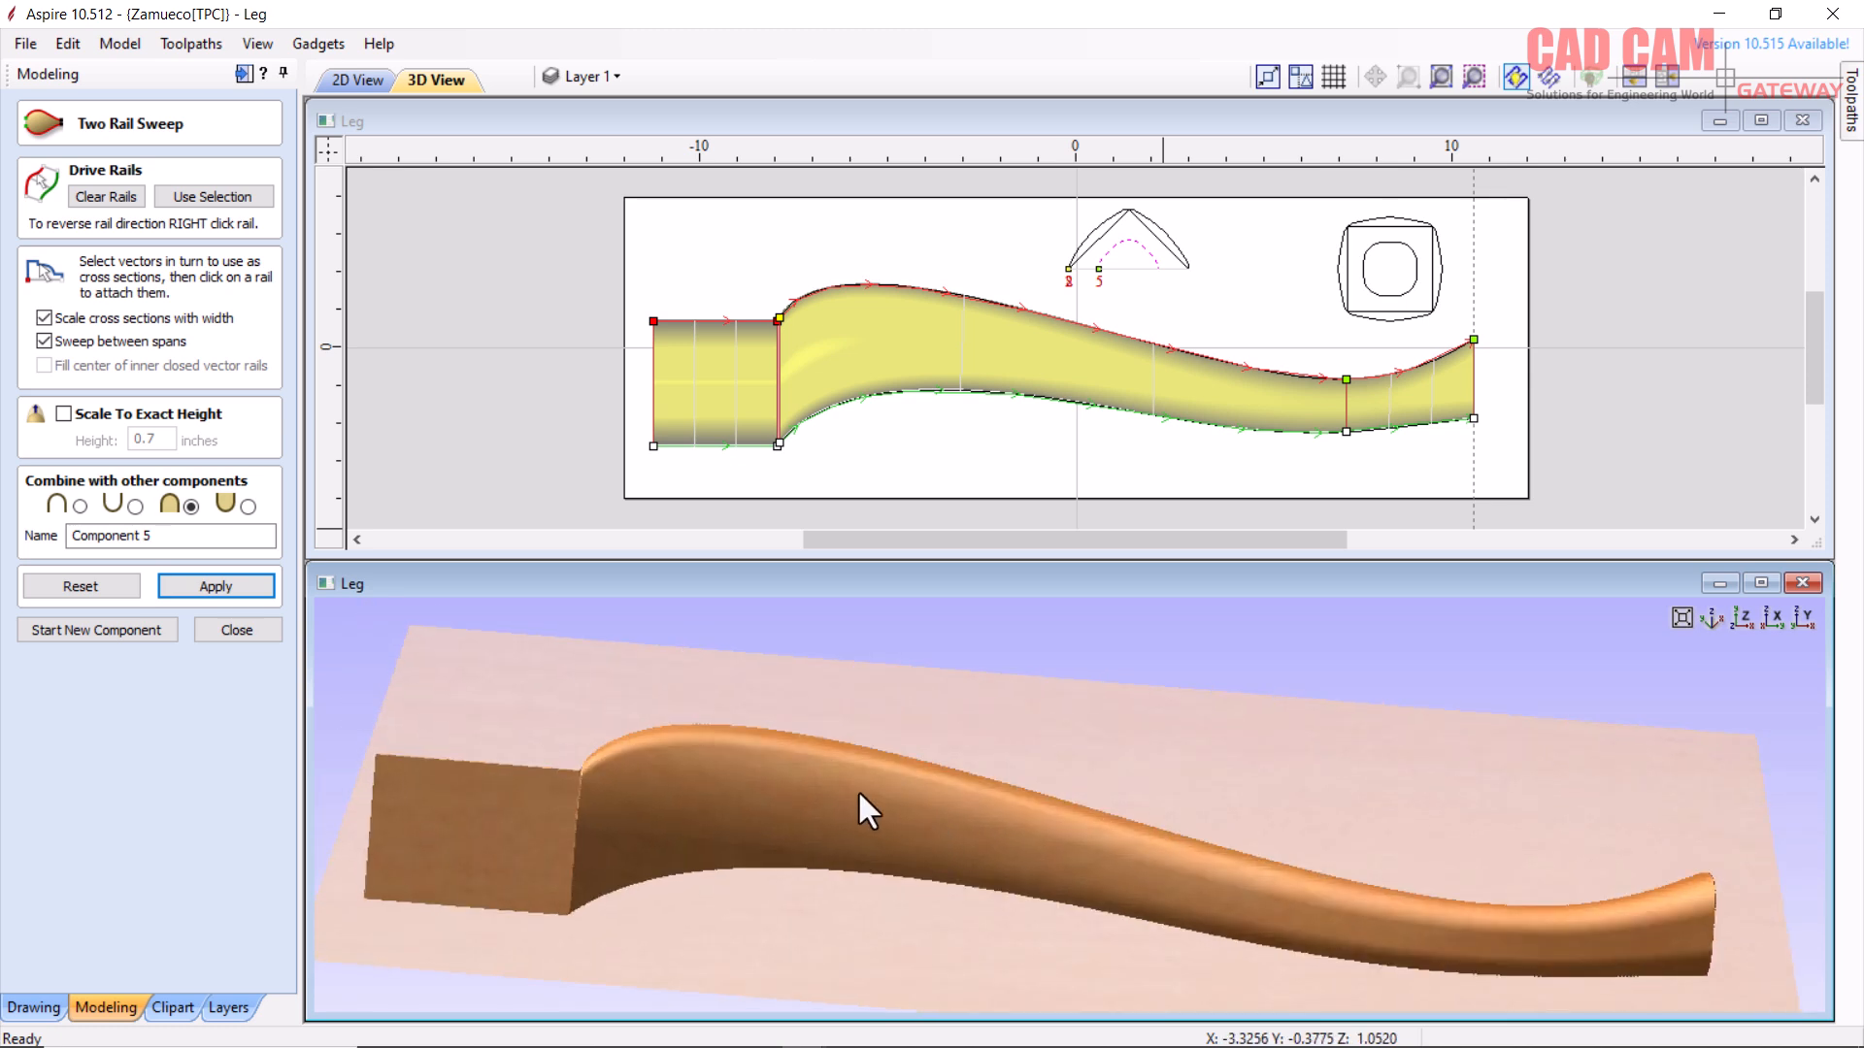
drag(682, 889, 1314, 765)
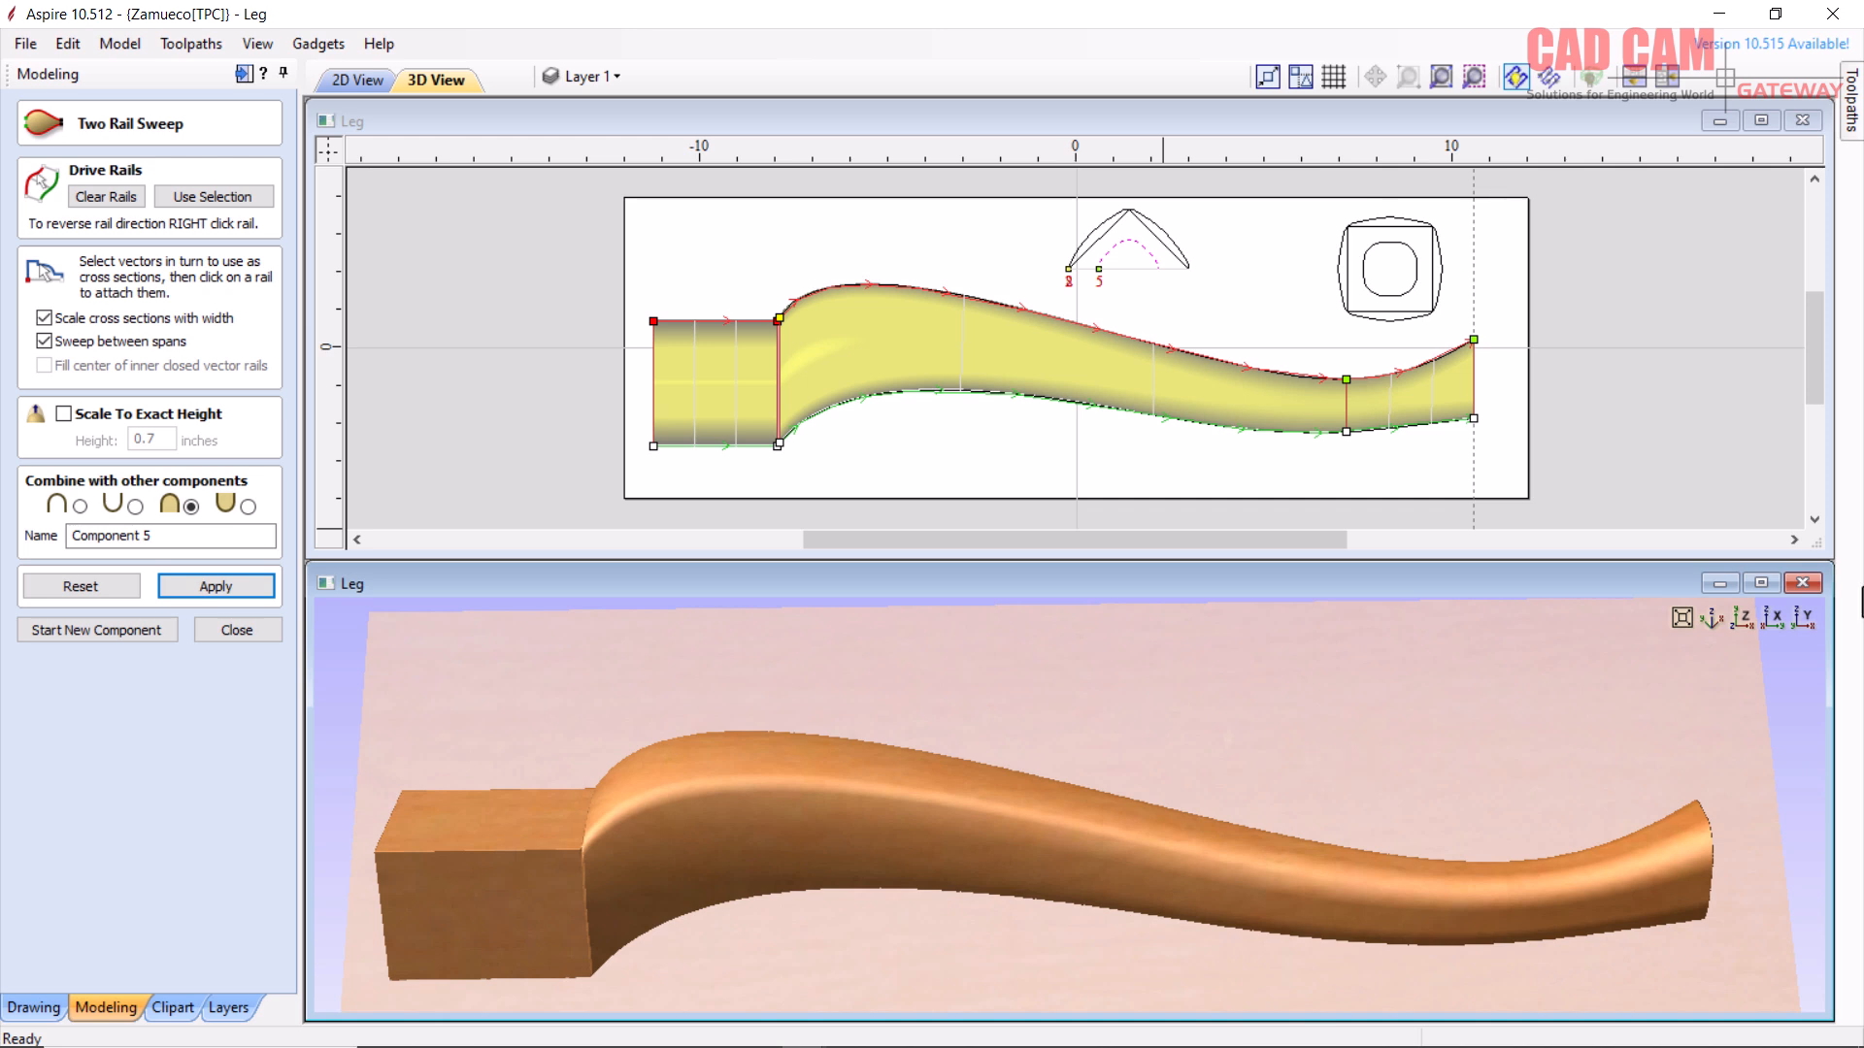
- Examine the leg's cross-section shape end-on, looking along the X axis
click(1744, 621)
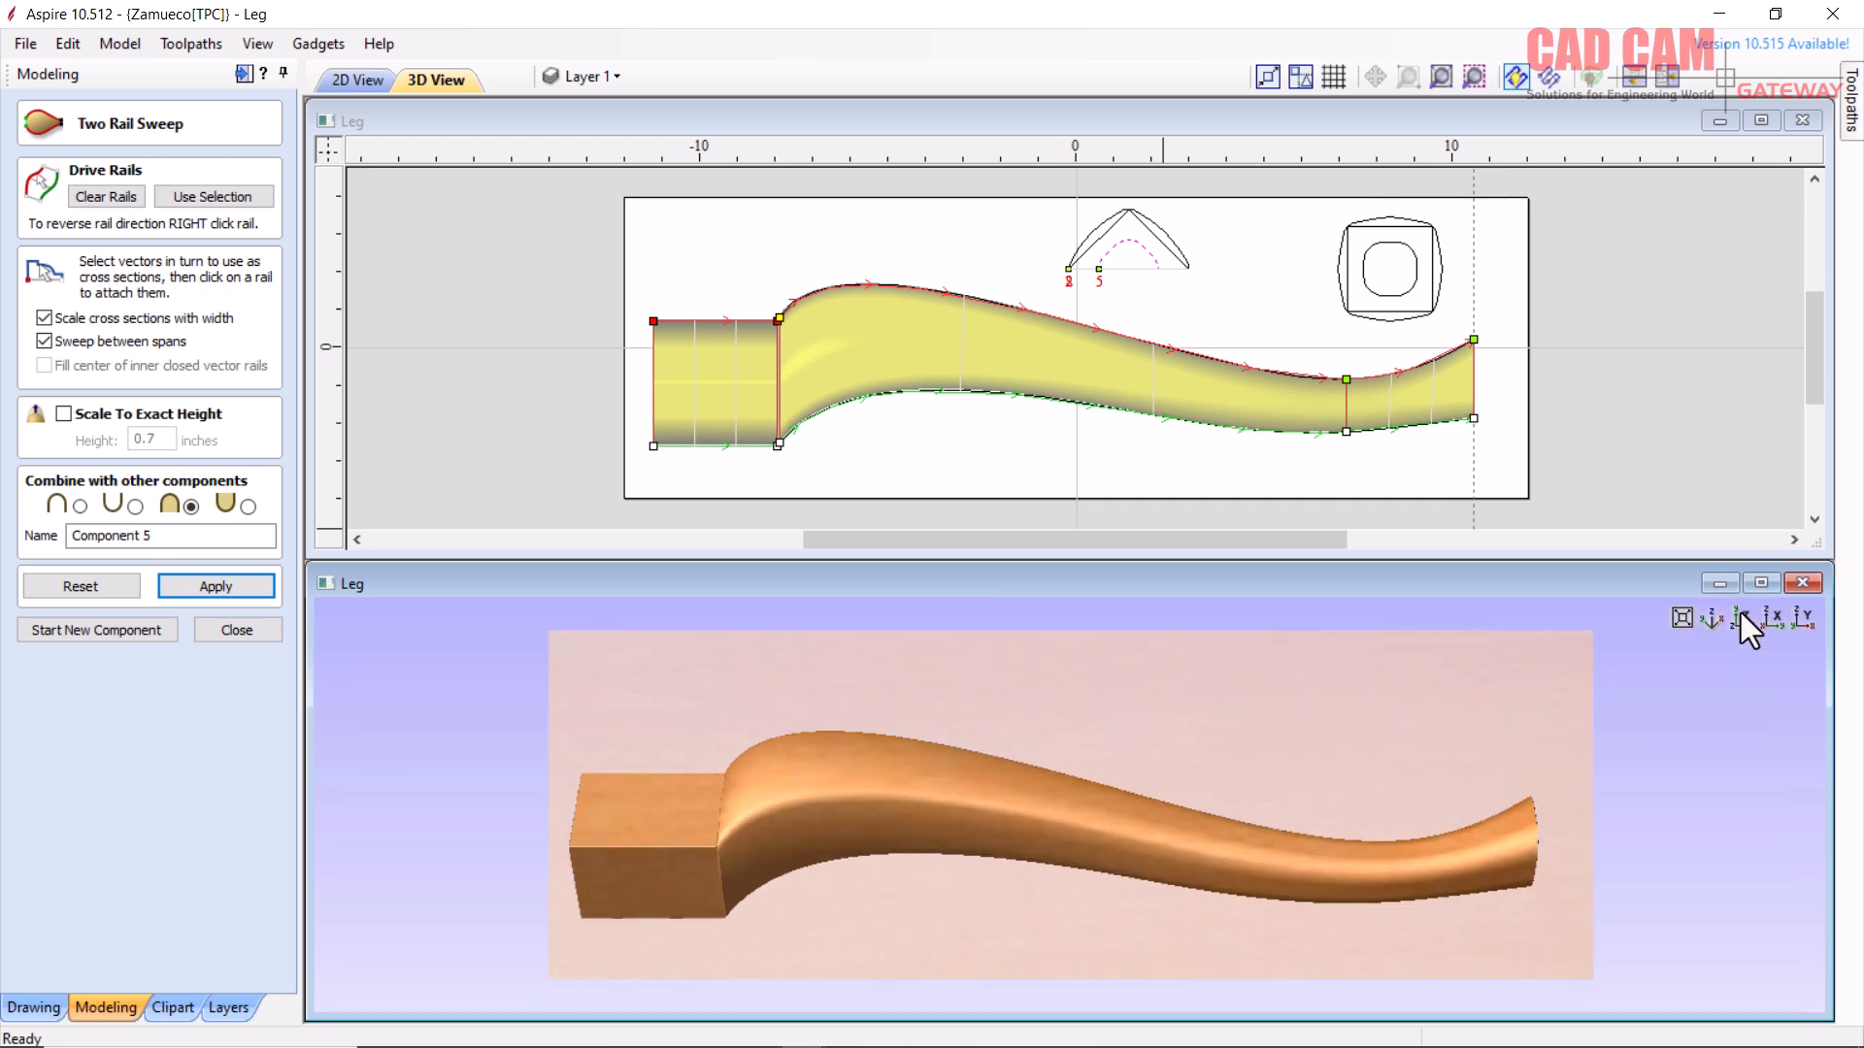
click(1779, 621)
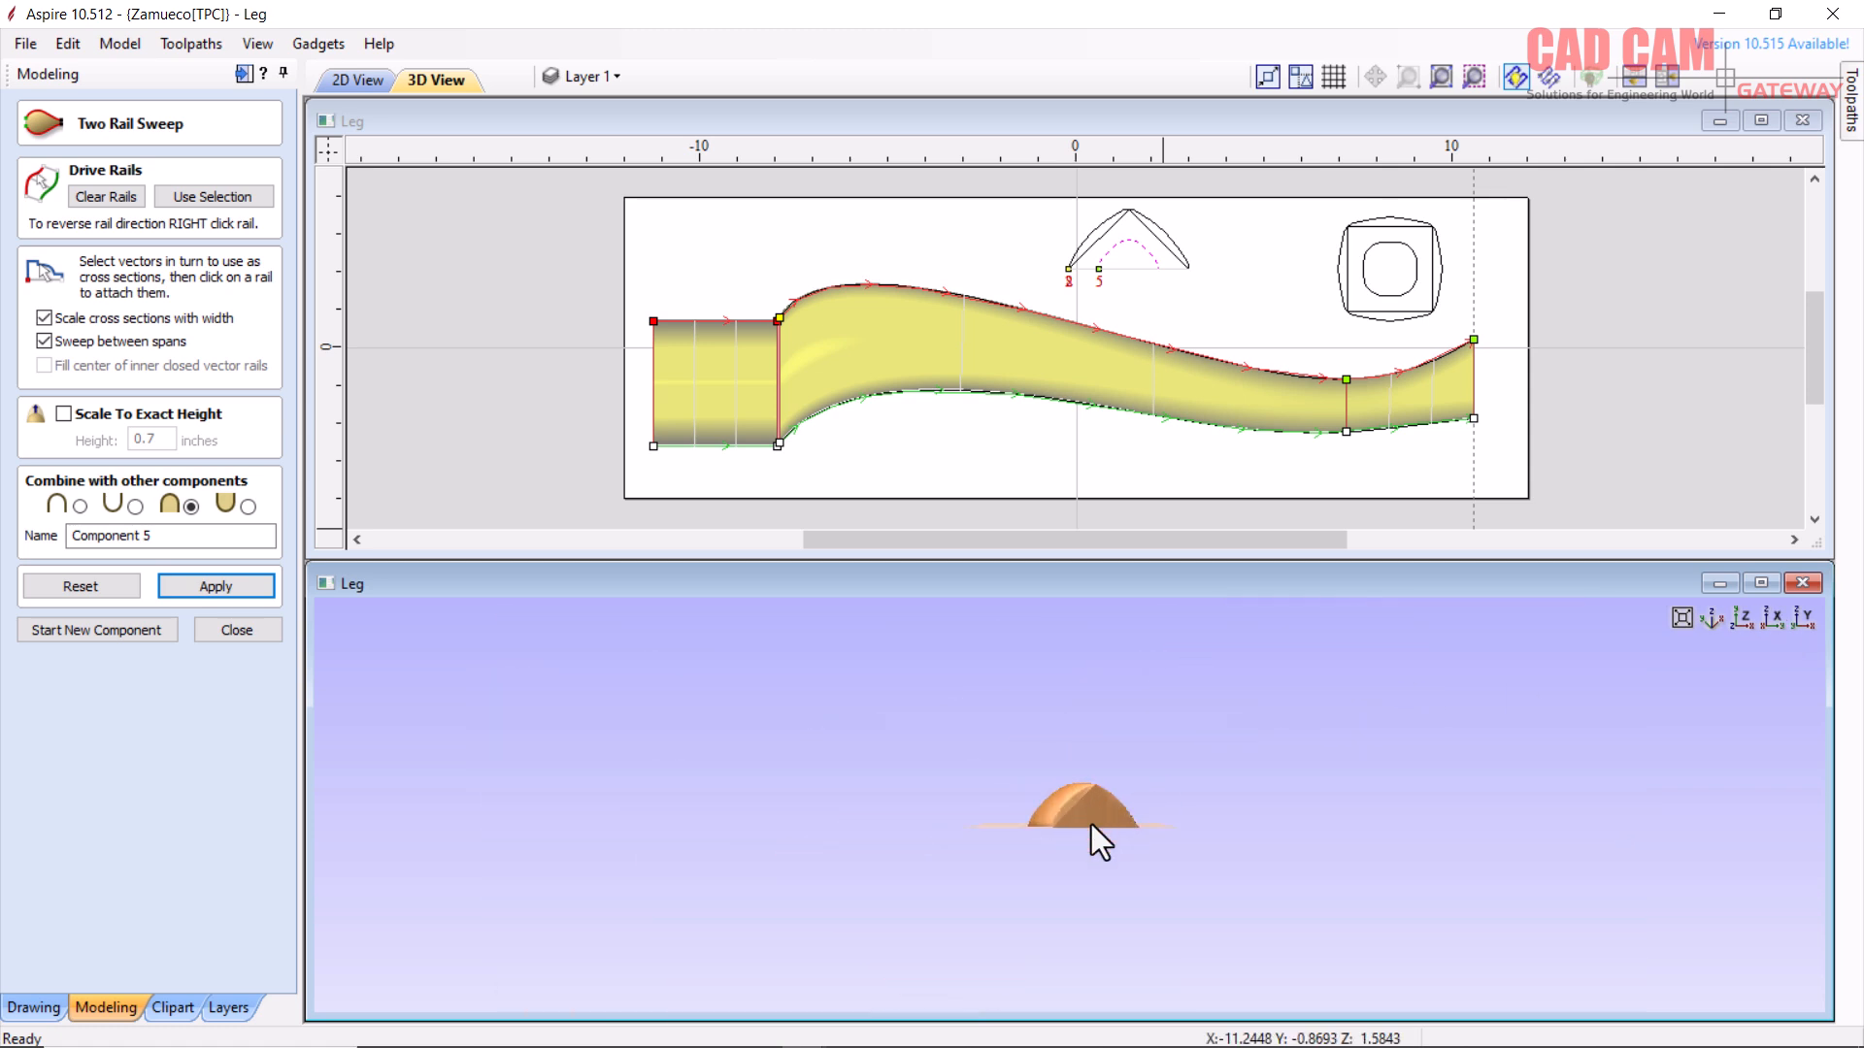
scroll(1091, 825, up, 3)
scroll(1062, 802, up, 1)
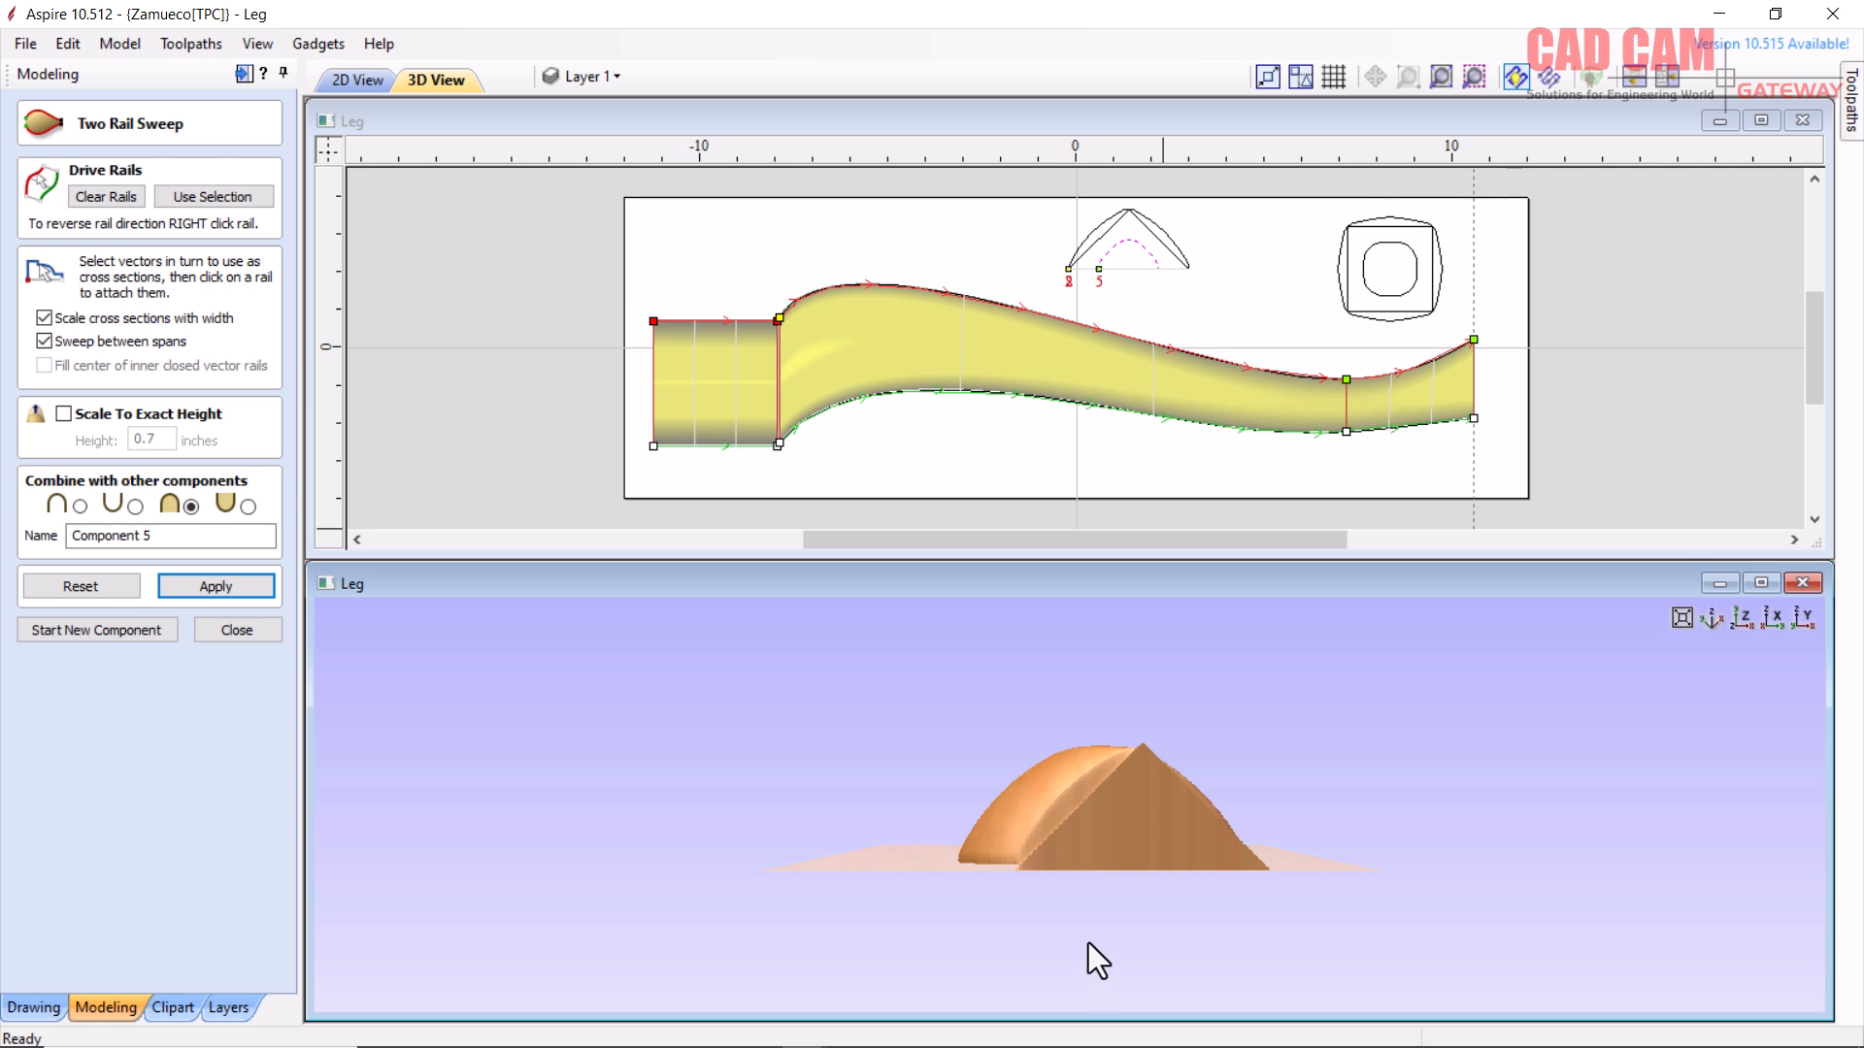
- Inspect the swept leg from its triangular end and finish the two rail sweep
drag(1146, 856, 778, 795)
drag(938, 840, 522, 850)
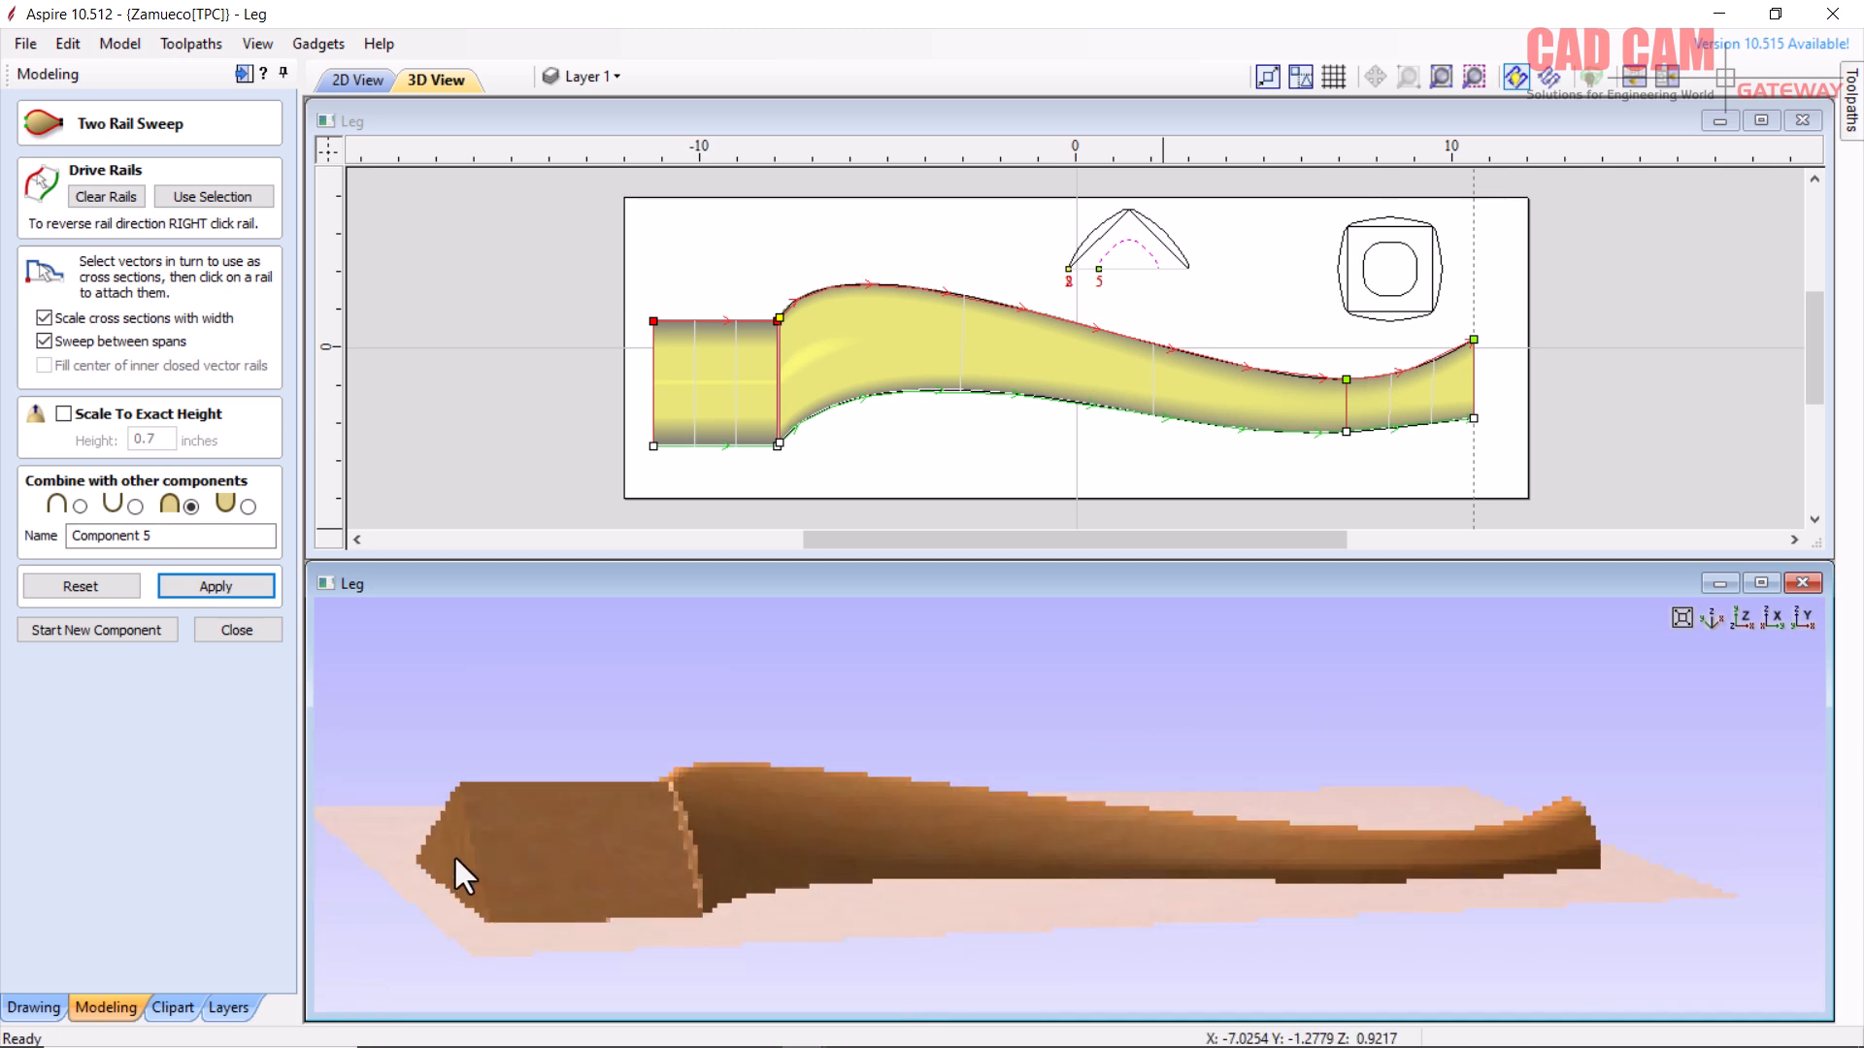
click(233, 631)
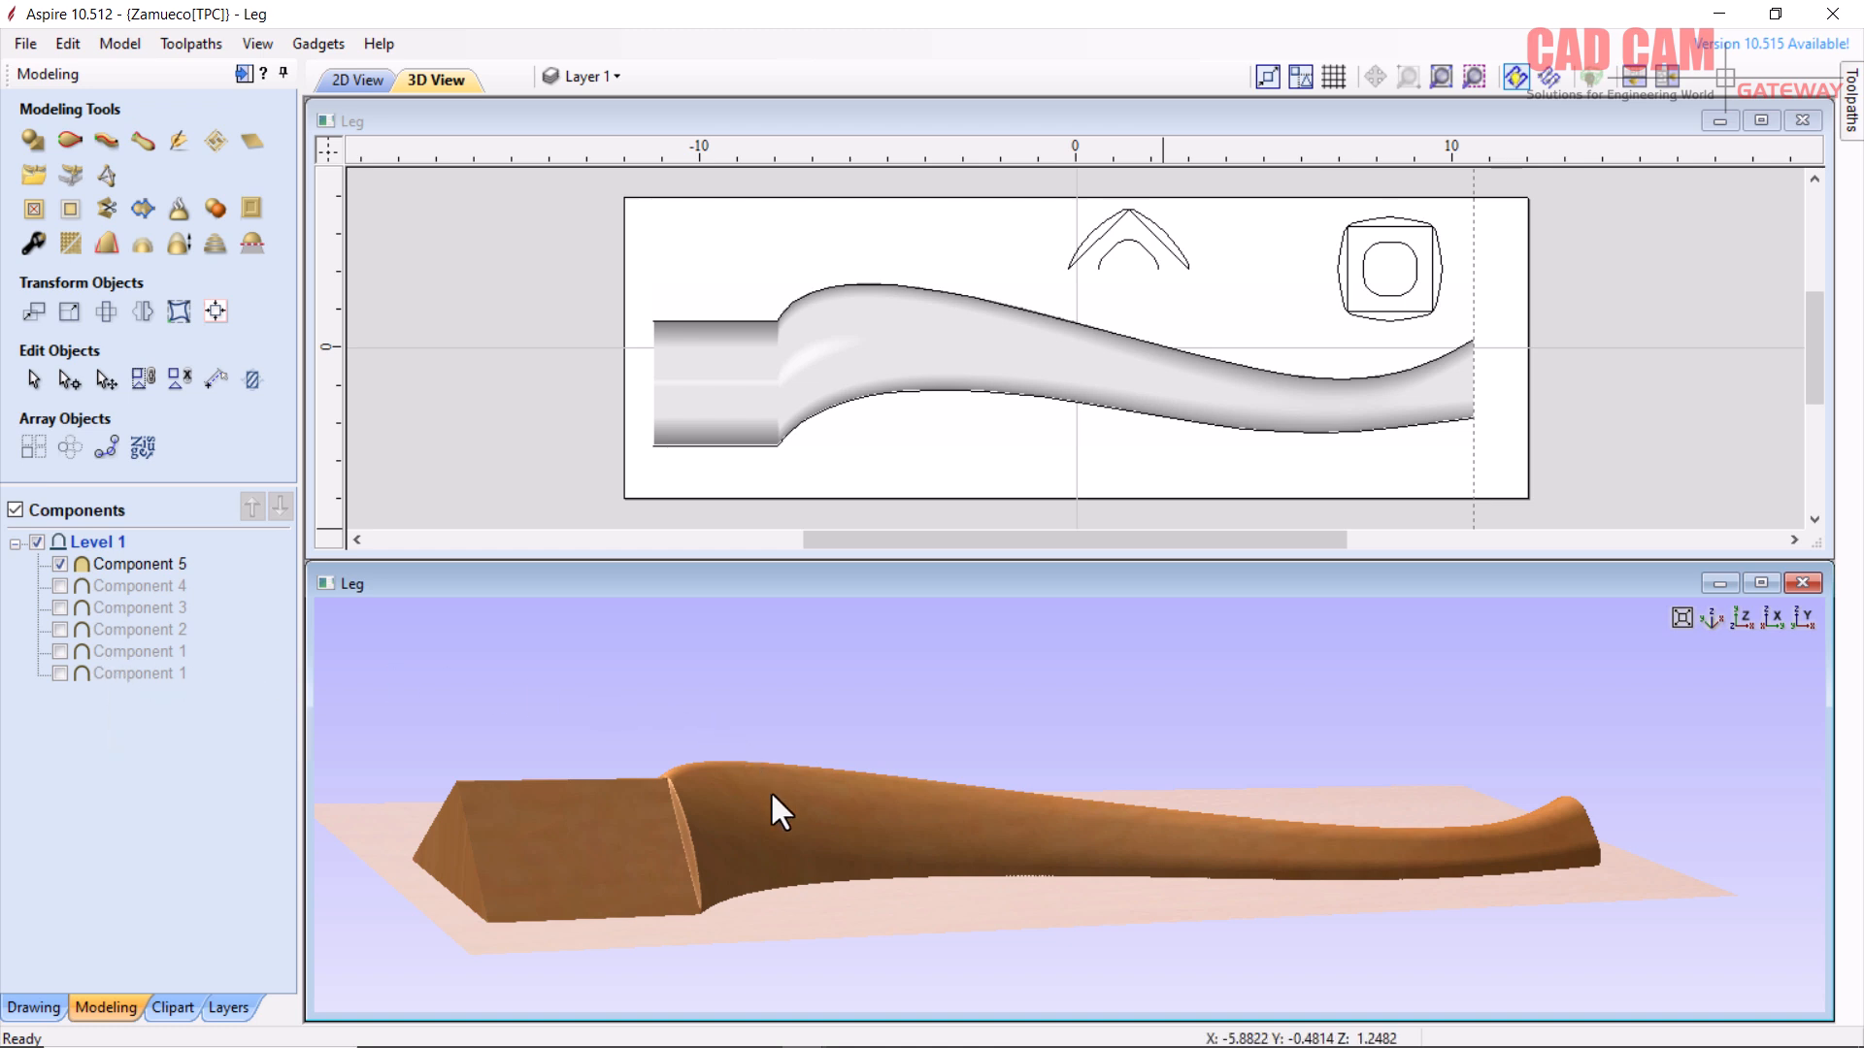
click(845, 335)
key(ctrl+a)
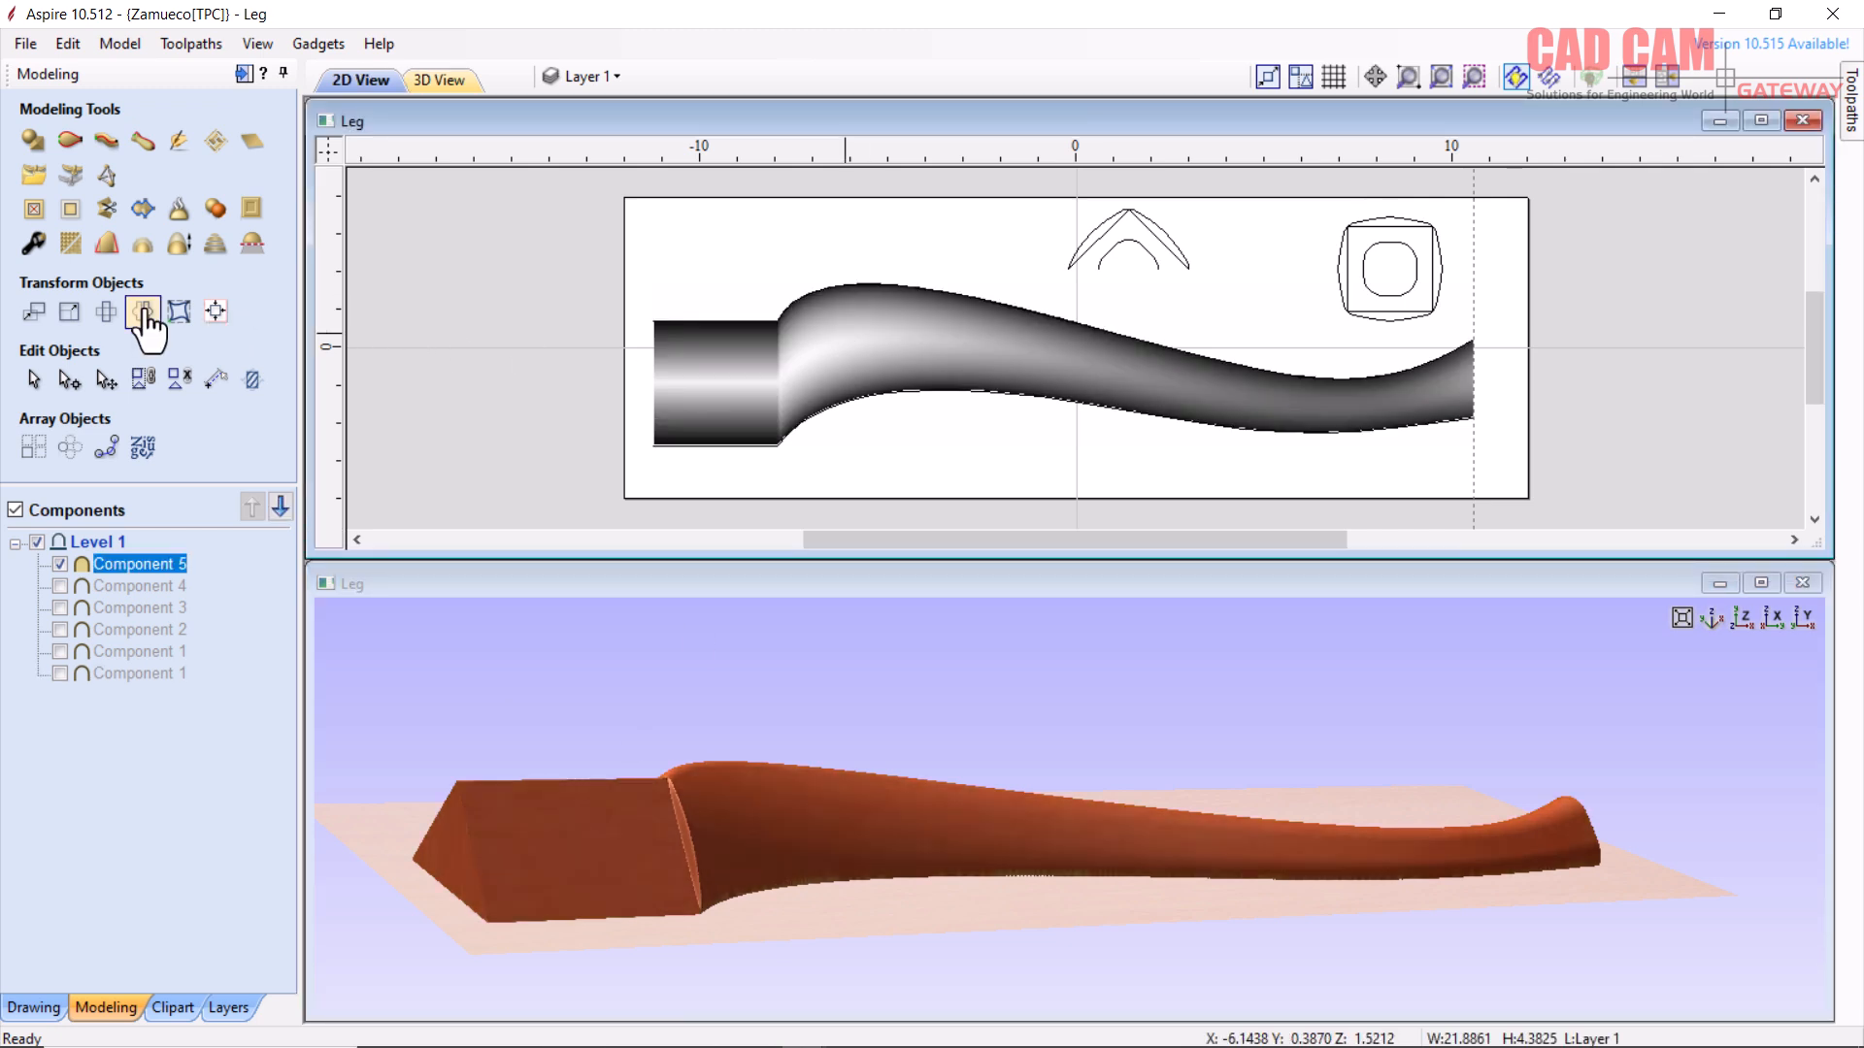
click(143, 310)
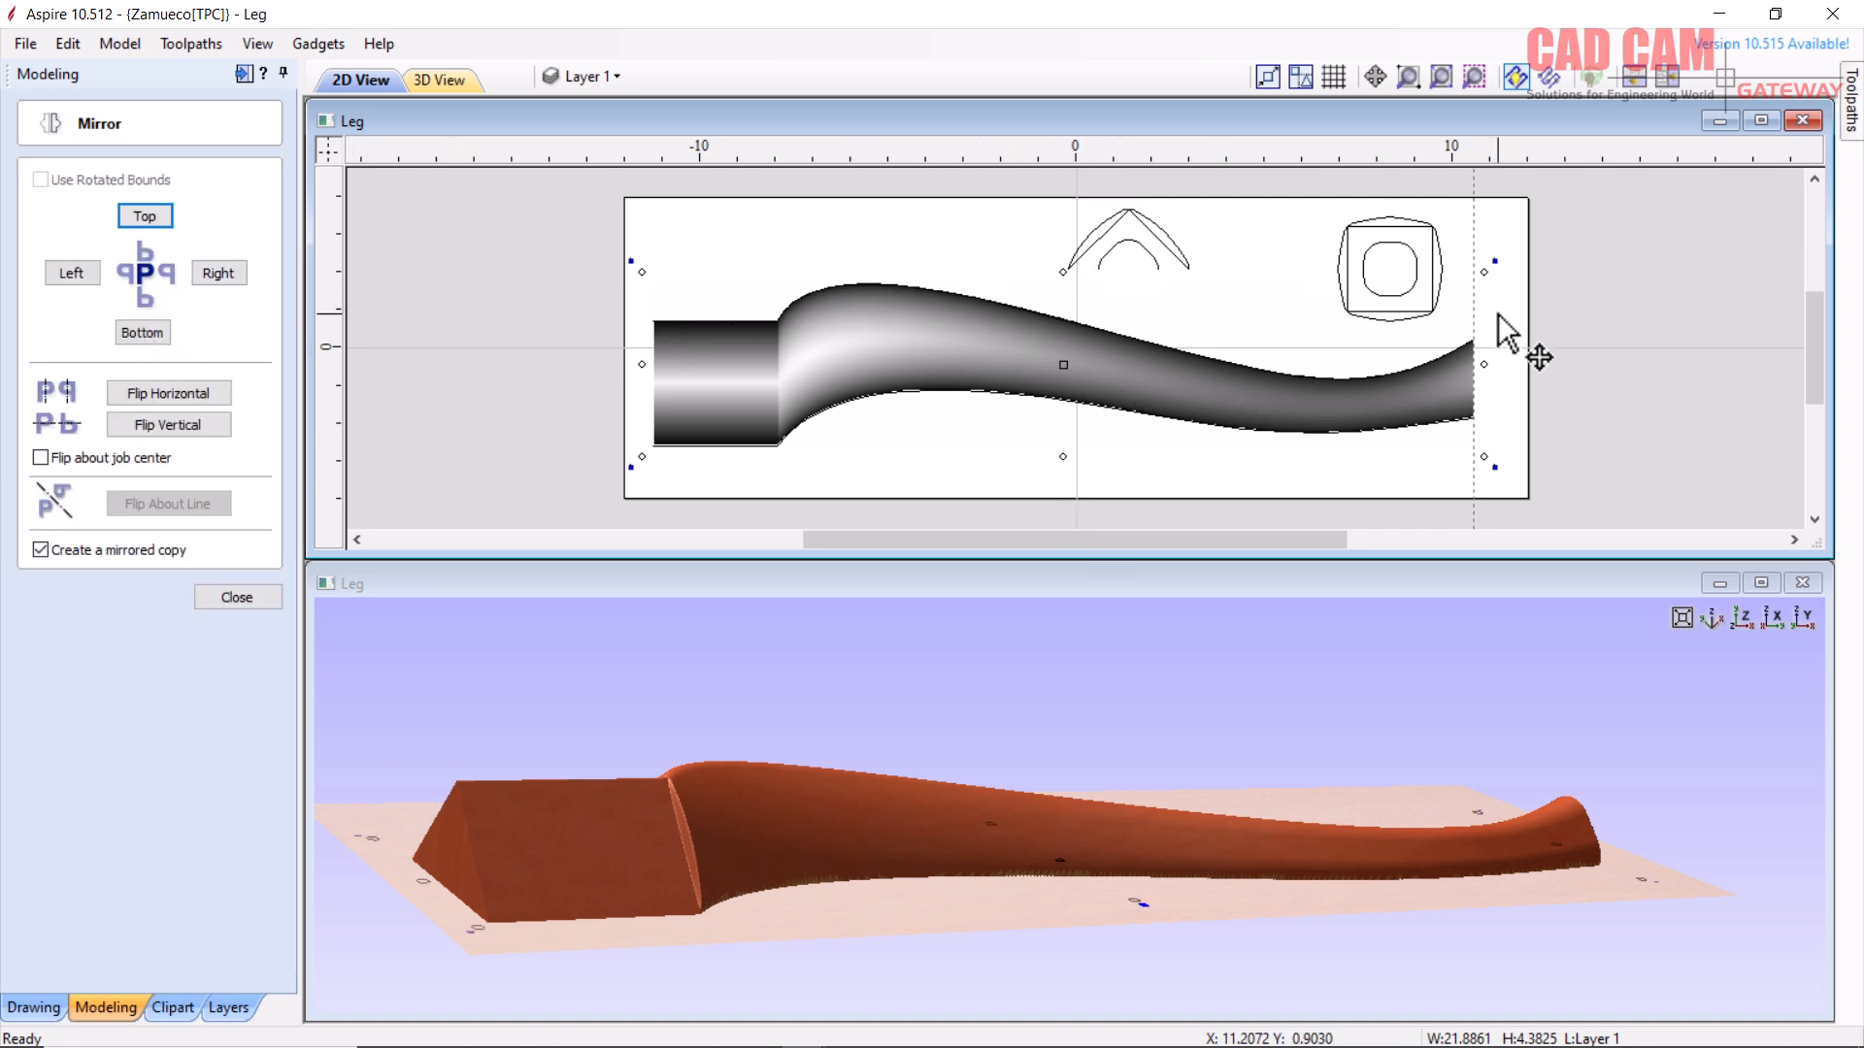
click(229, 594)
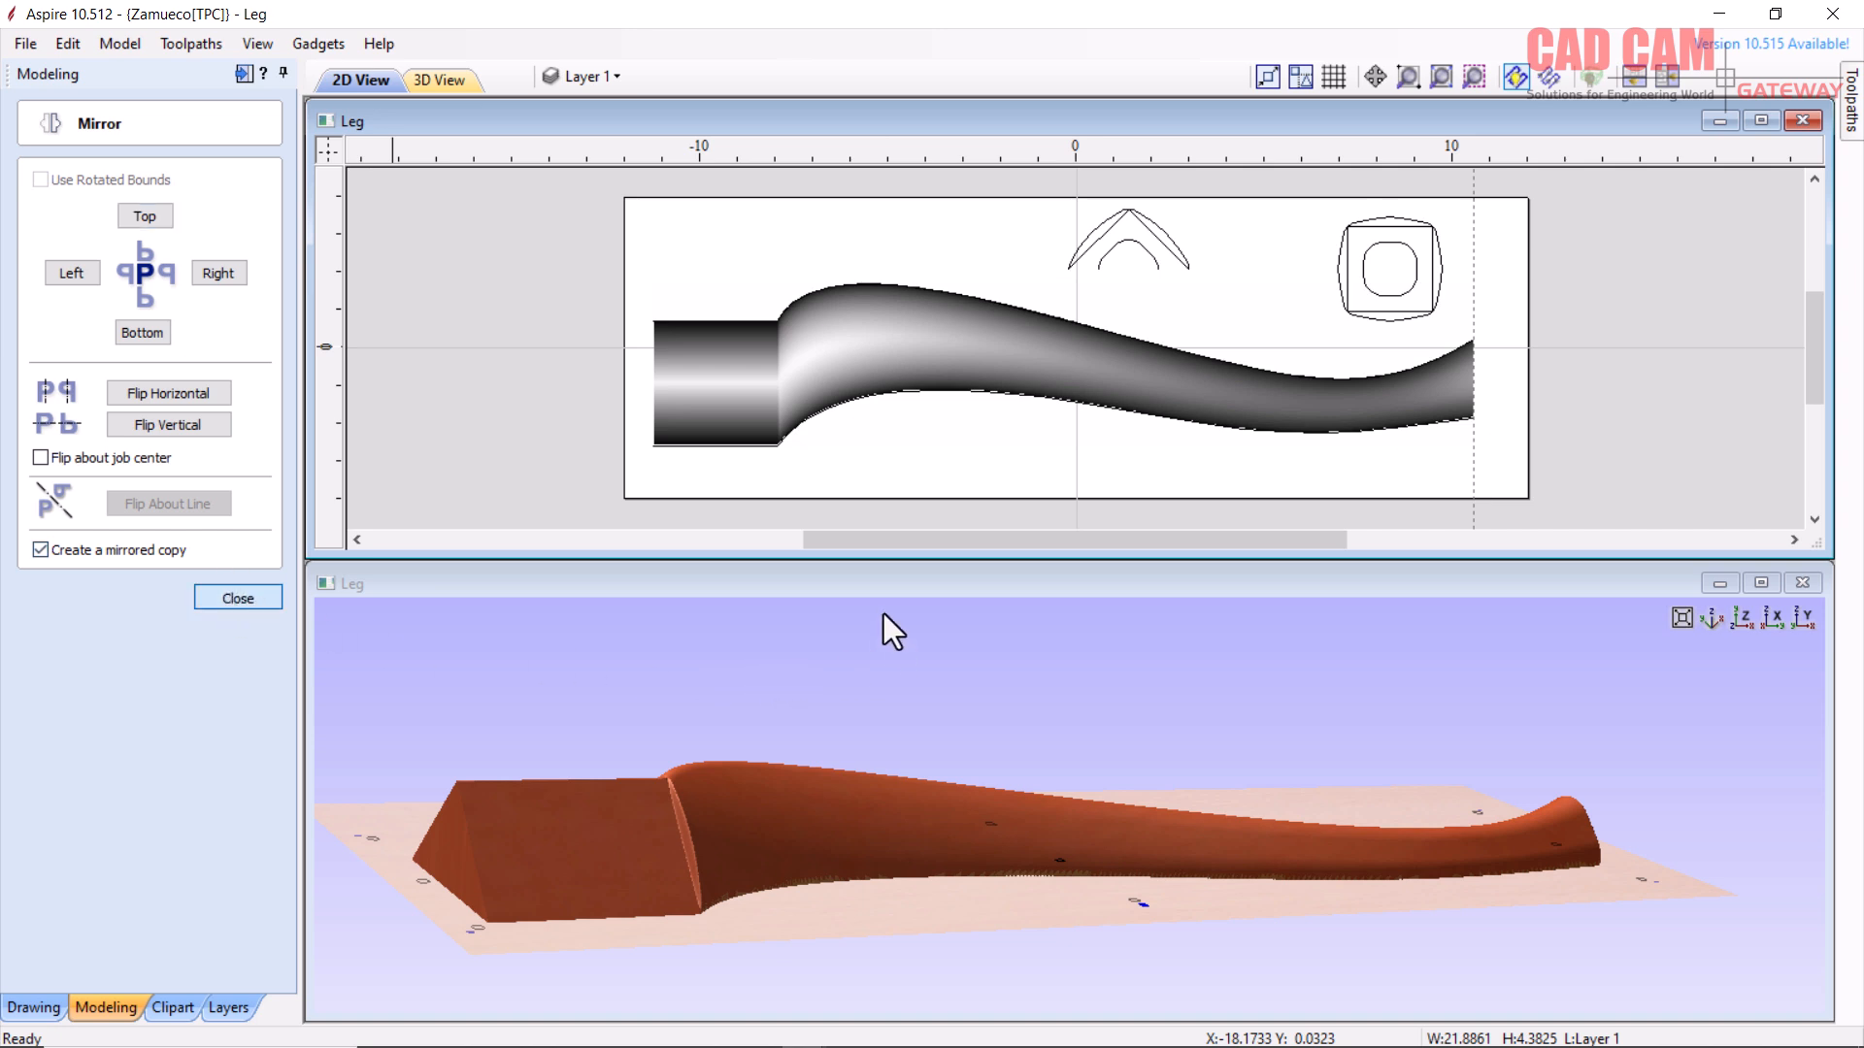
click(726, 648)
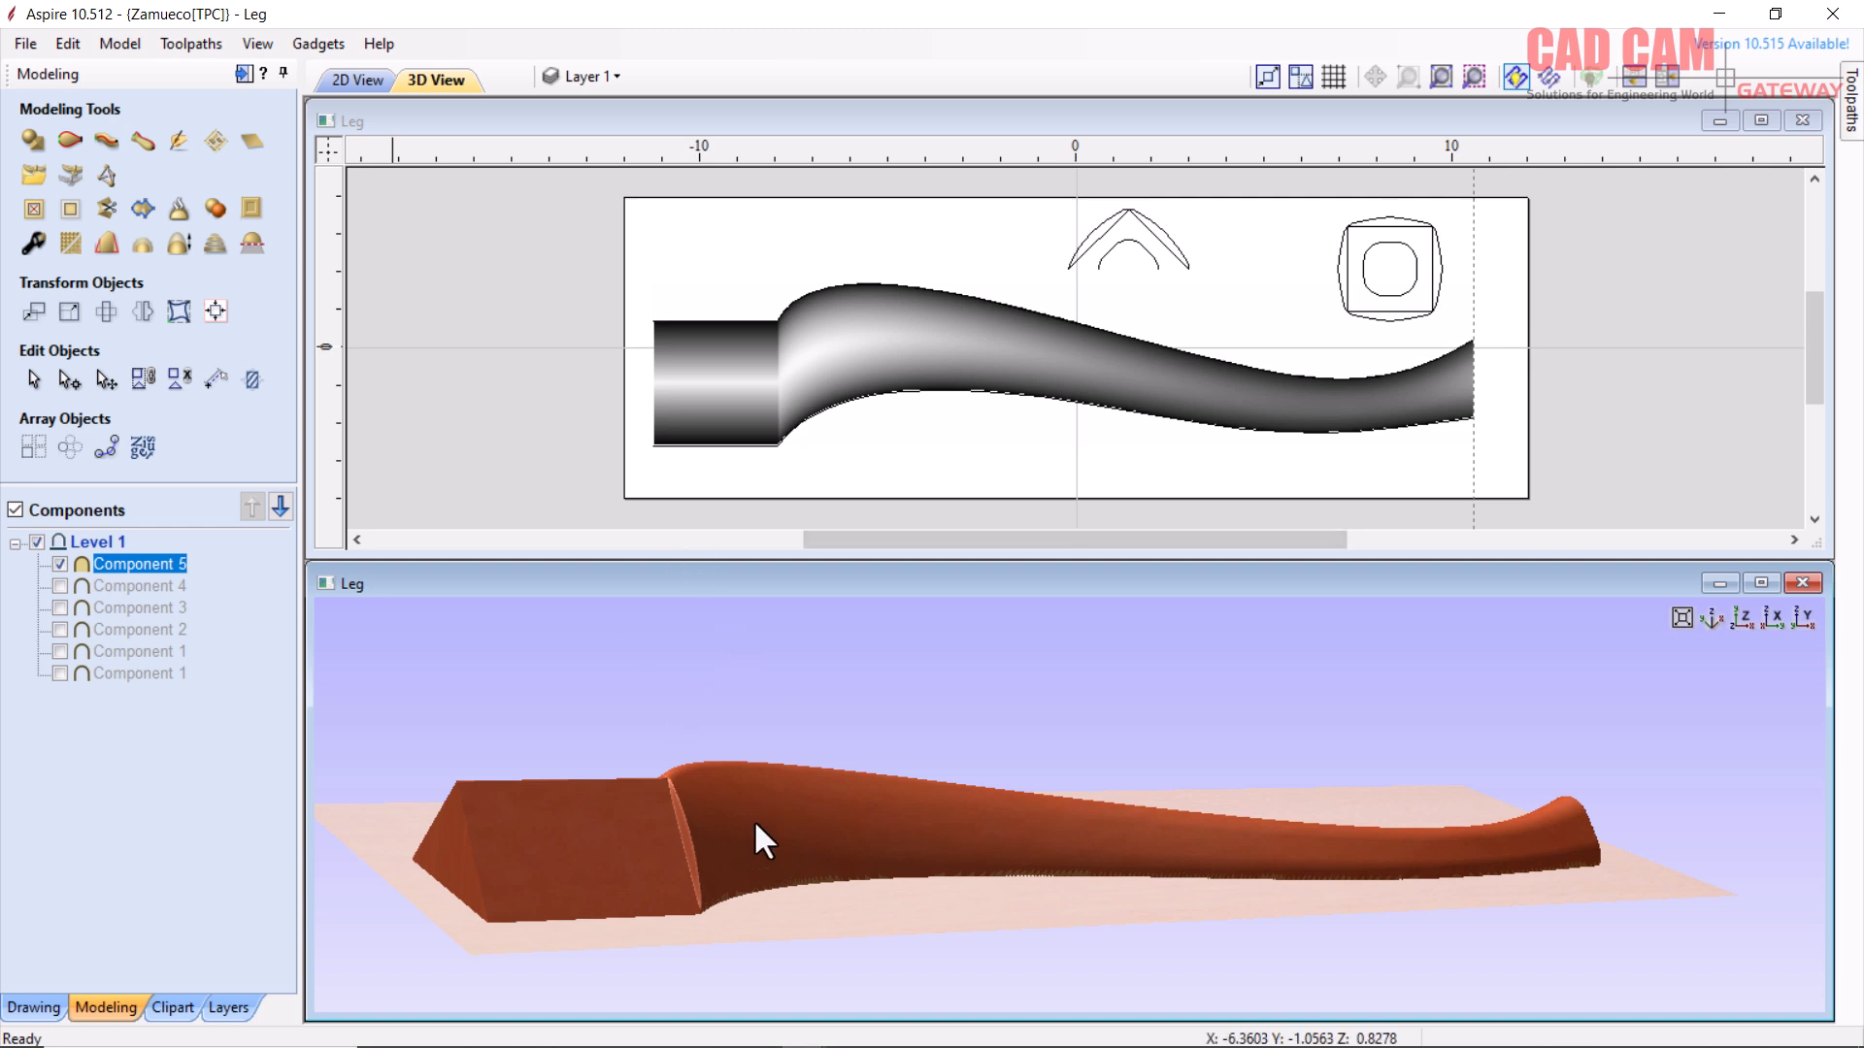
click(821, 387)
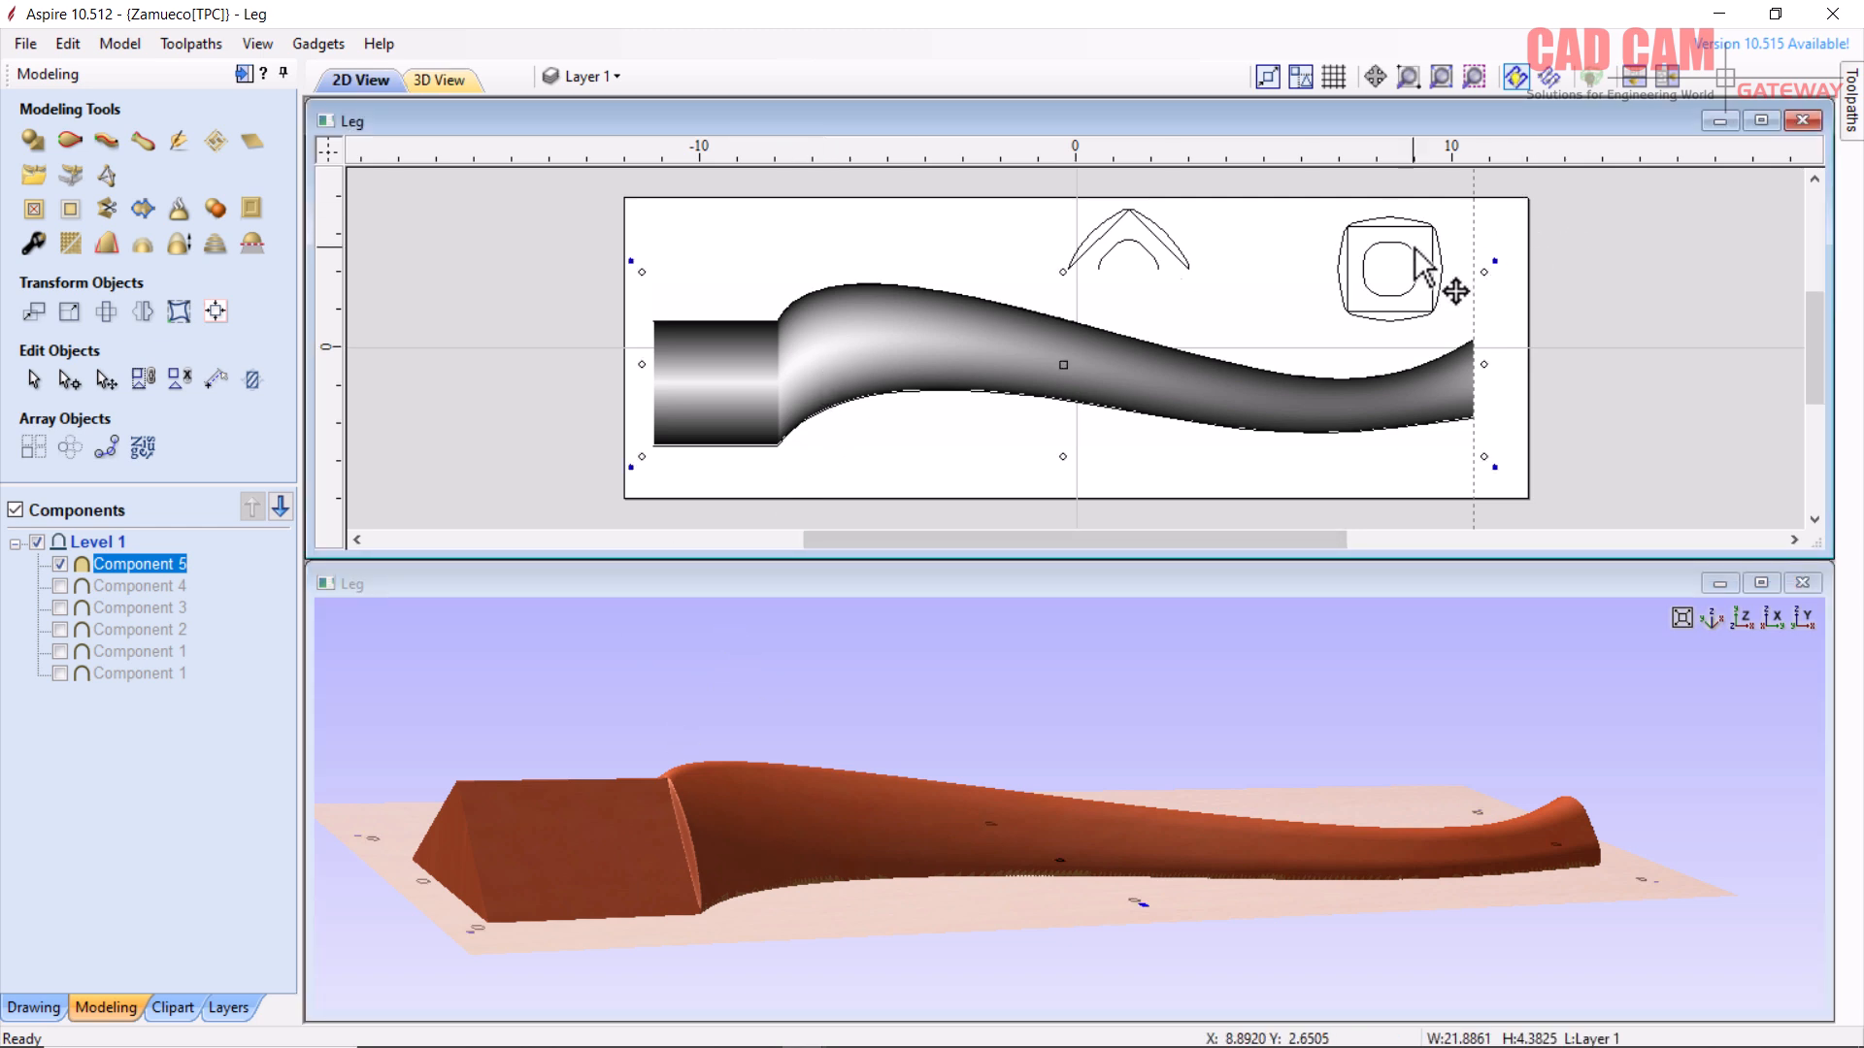
click(1274, 271)
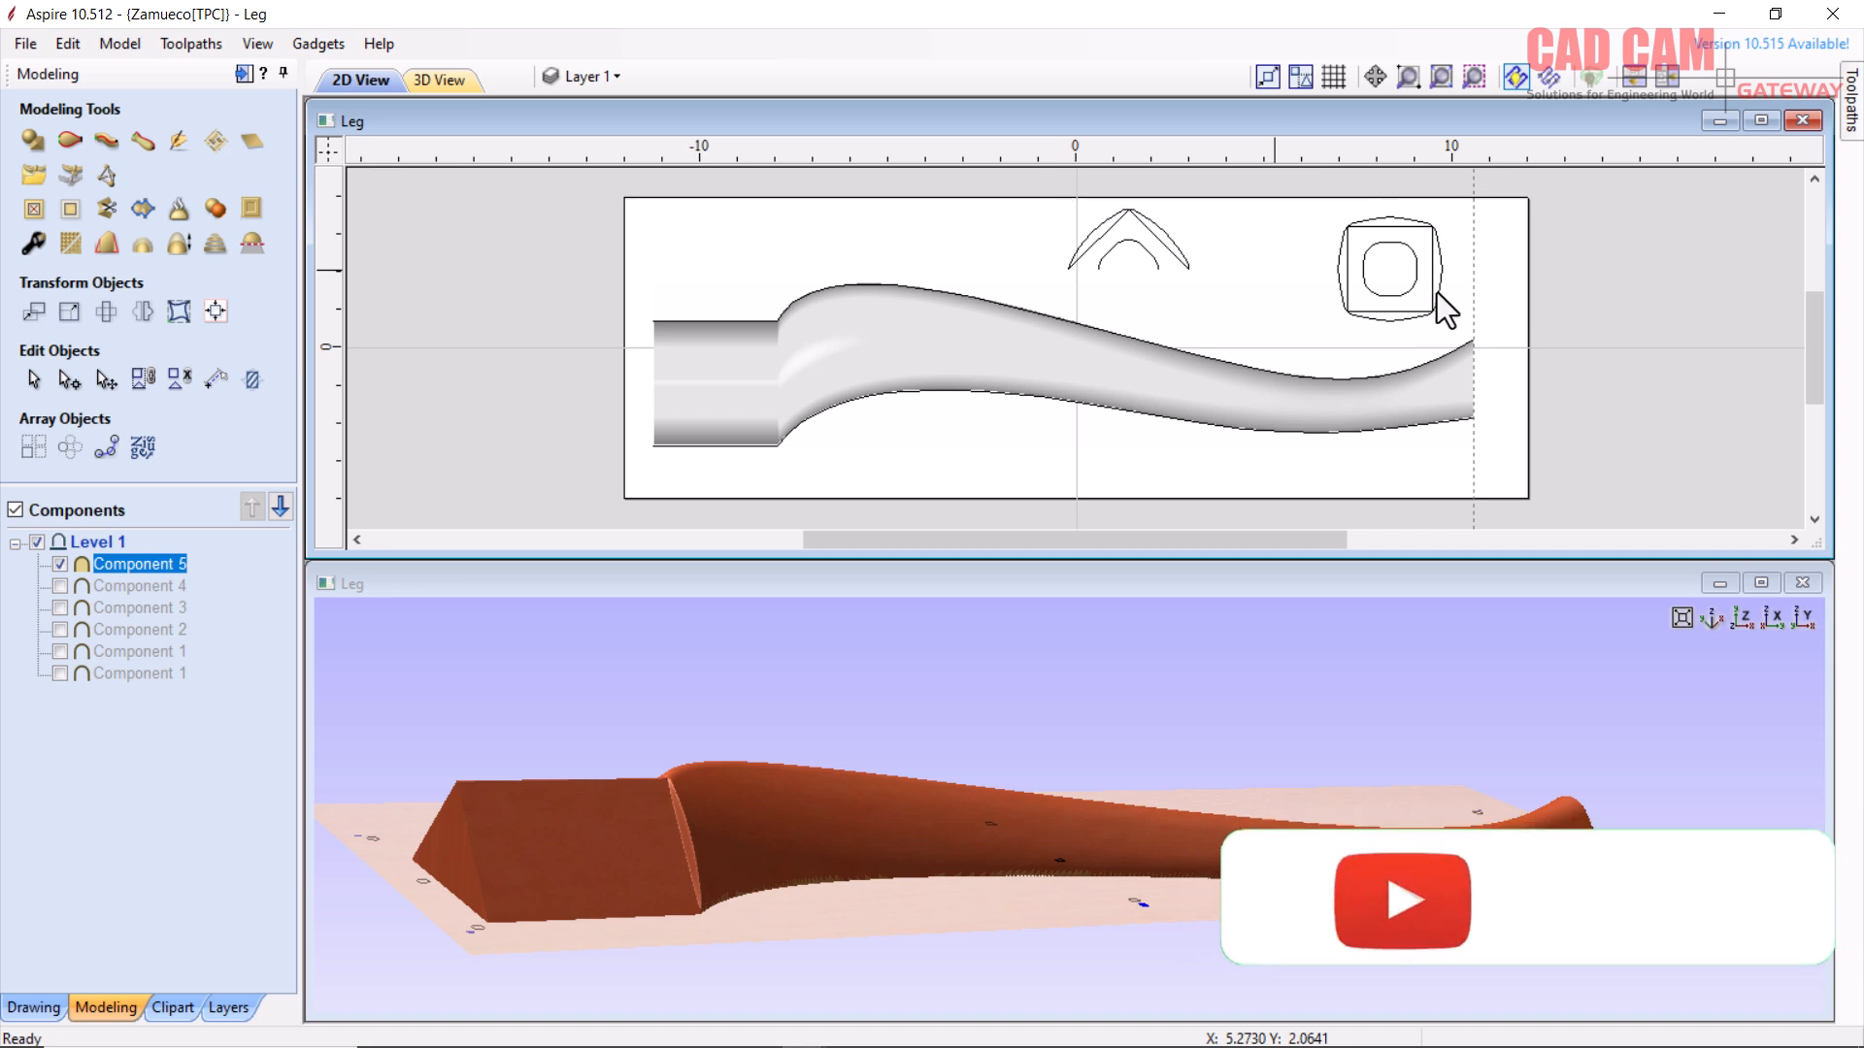
- Set up an STL export of the leg component with an approximation tolerance of 0.001 inches
click(860, 334)
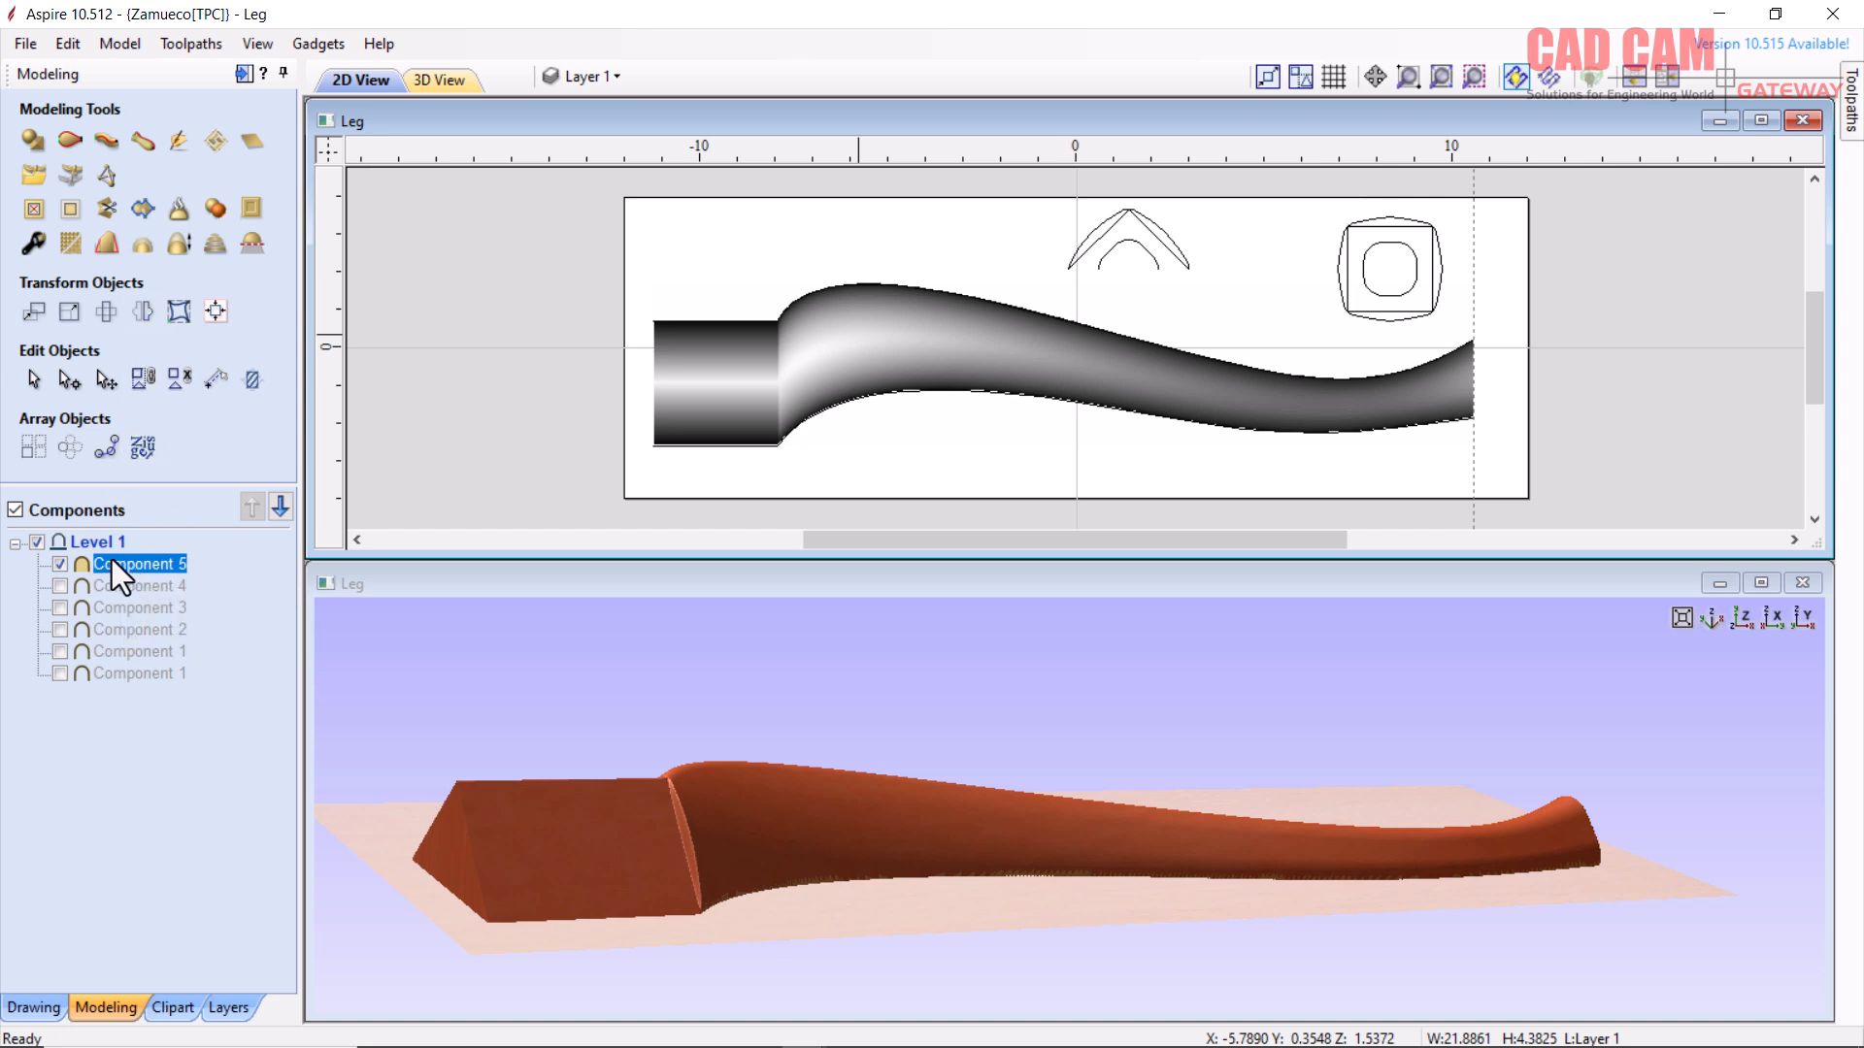
click(116, 43)
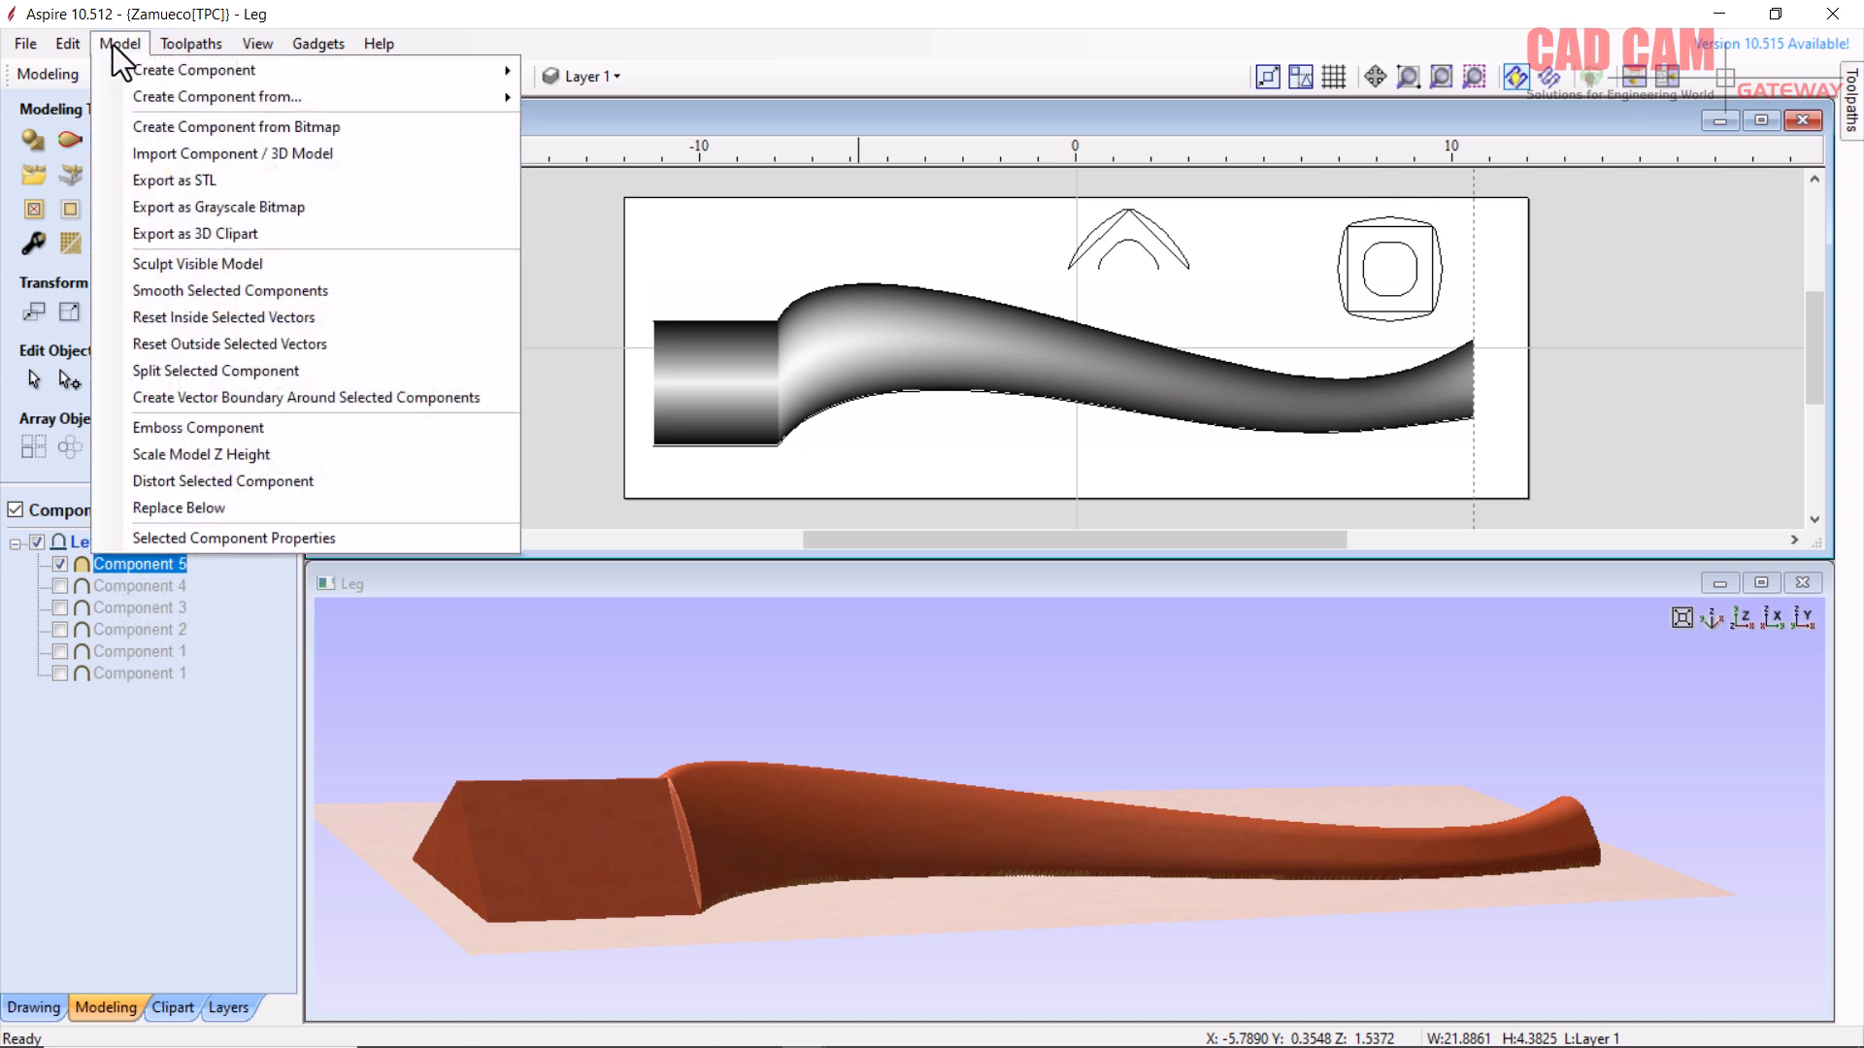
click(173, 182)
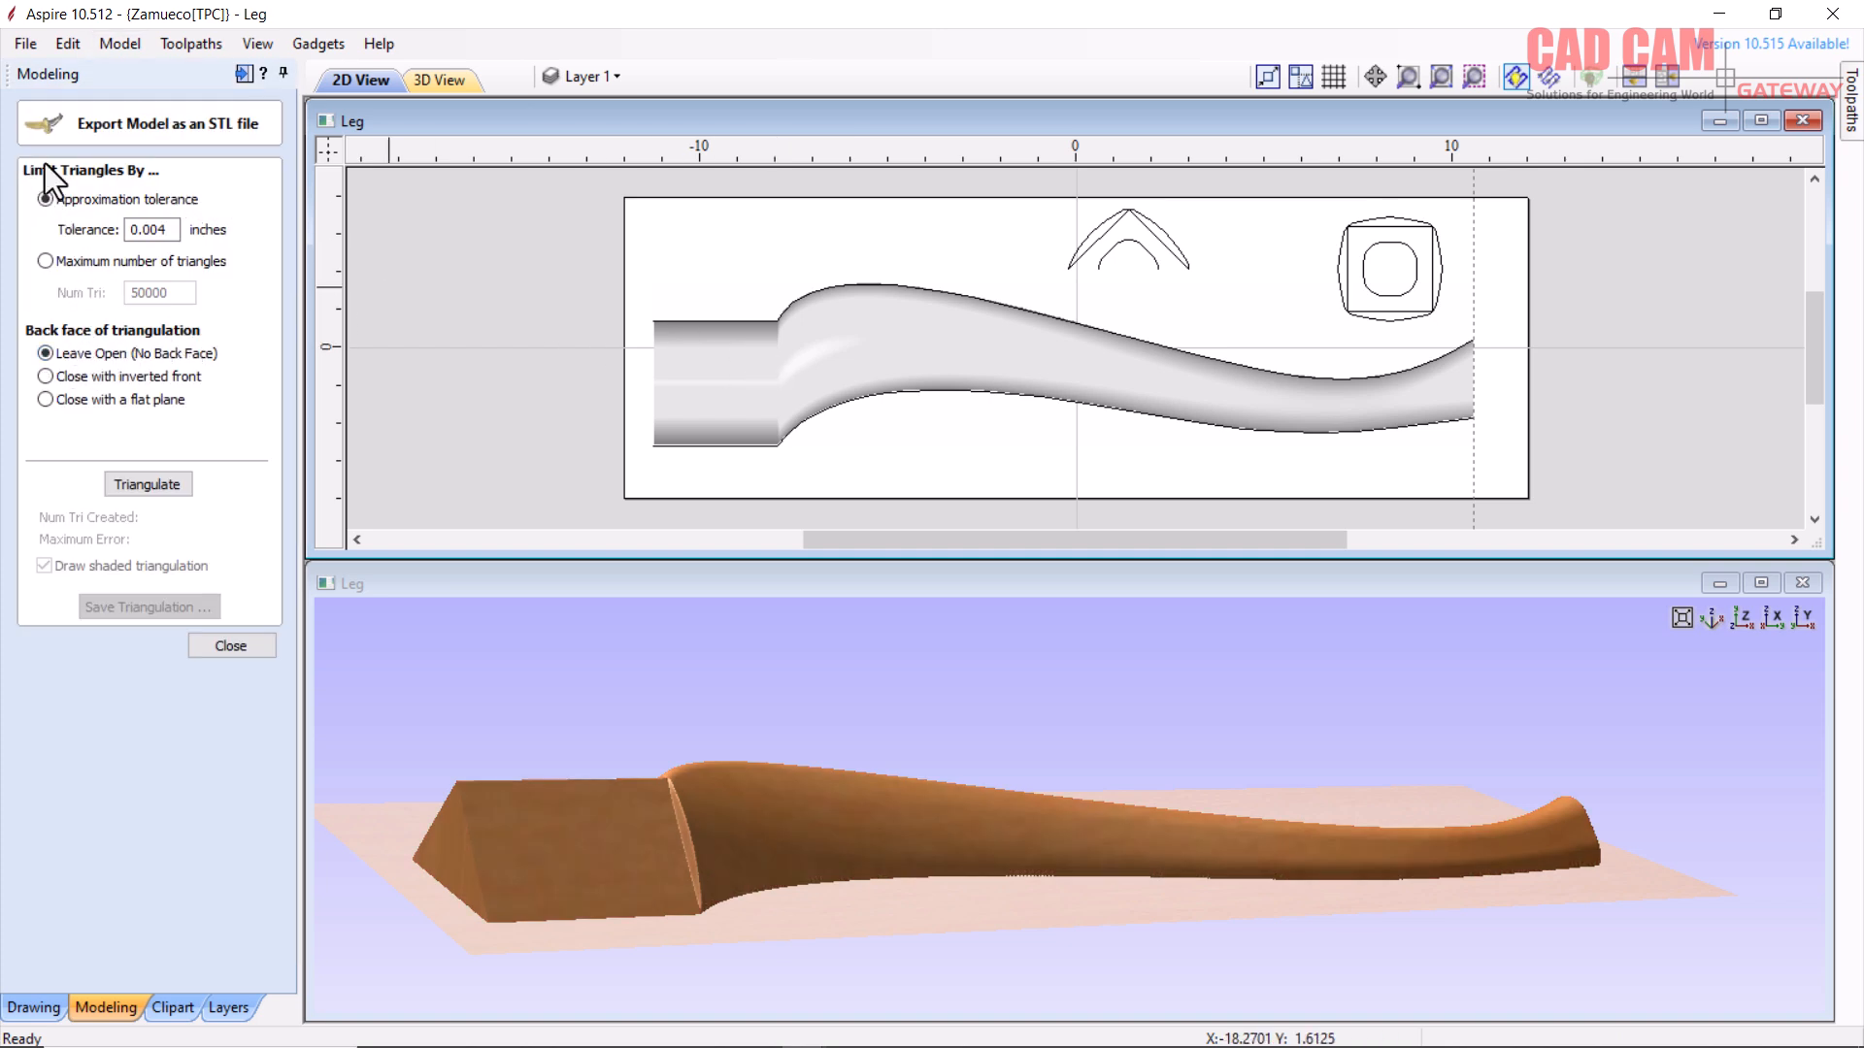
click(163, 233)
drag(161, 230, 200, 244)
text(1)
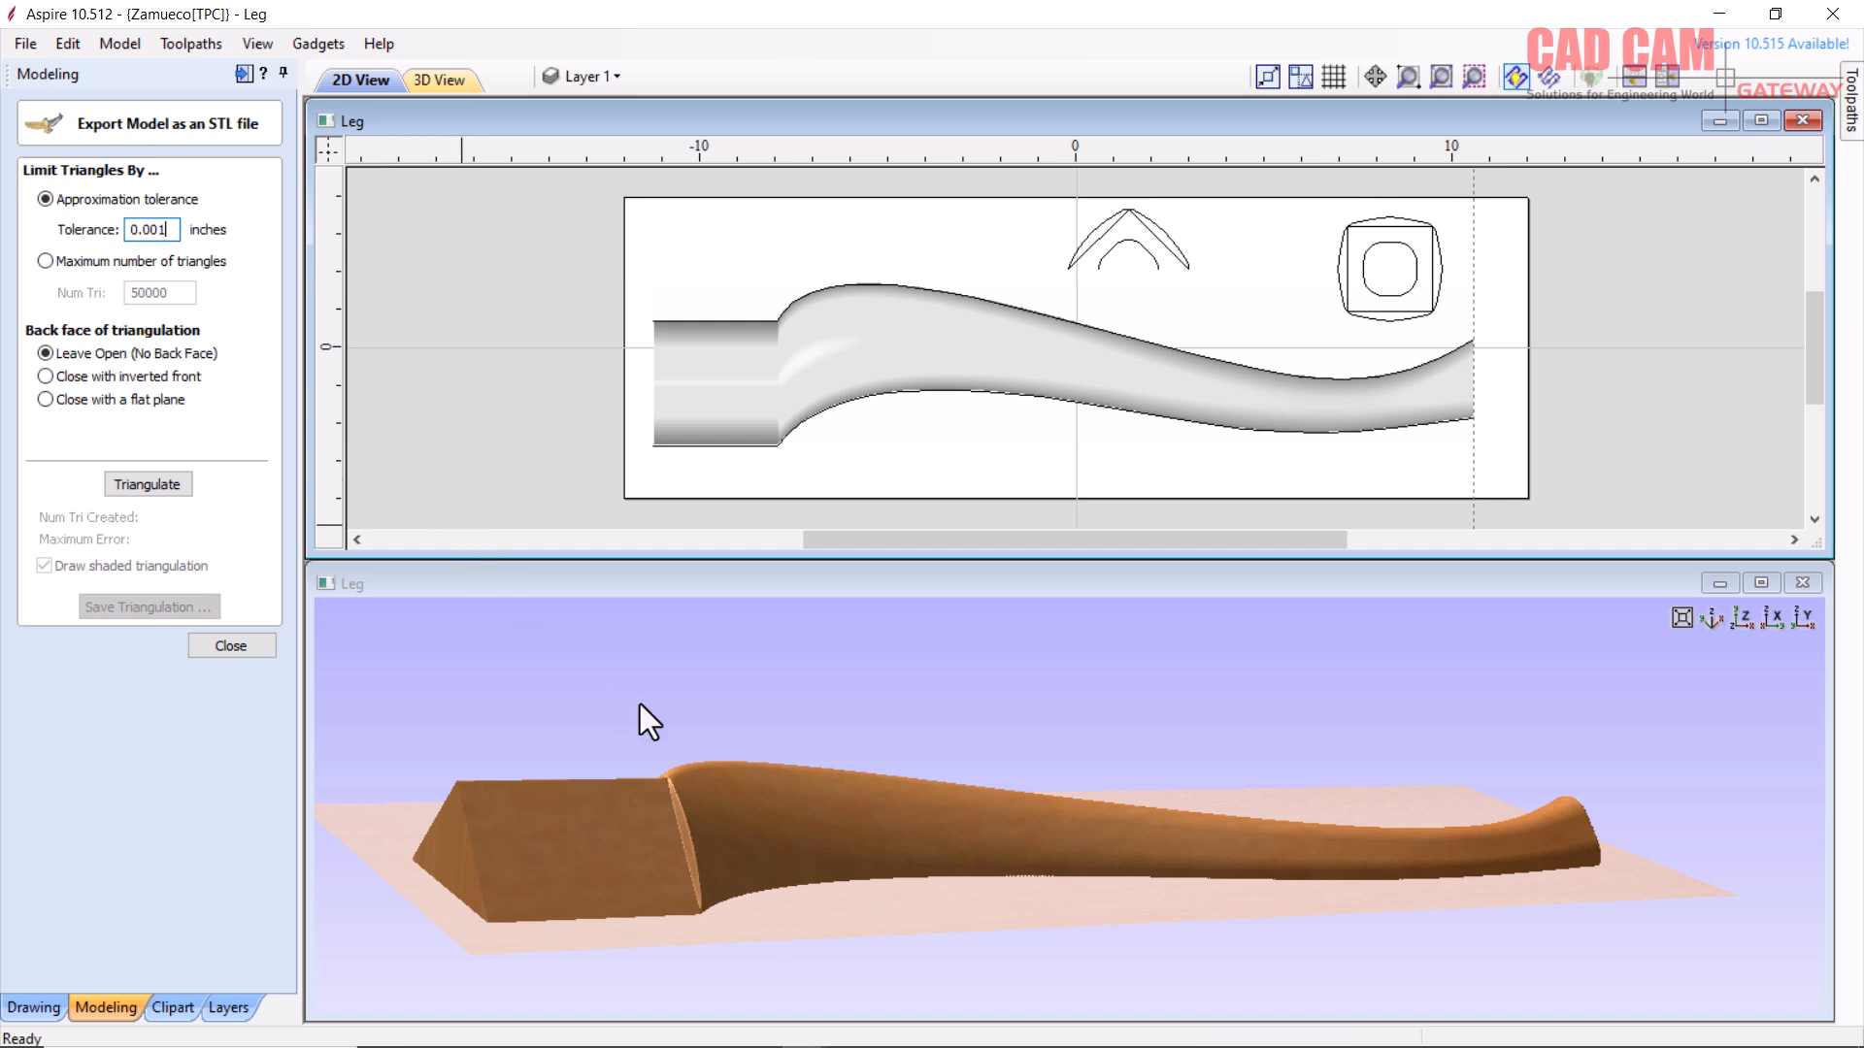
- Triangulate the leg with its back face left open and maximize the 3D view
drag(1006, 856, 862, 863)
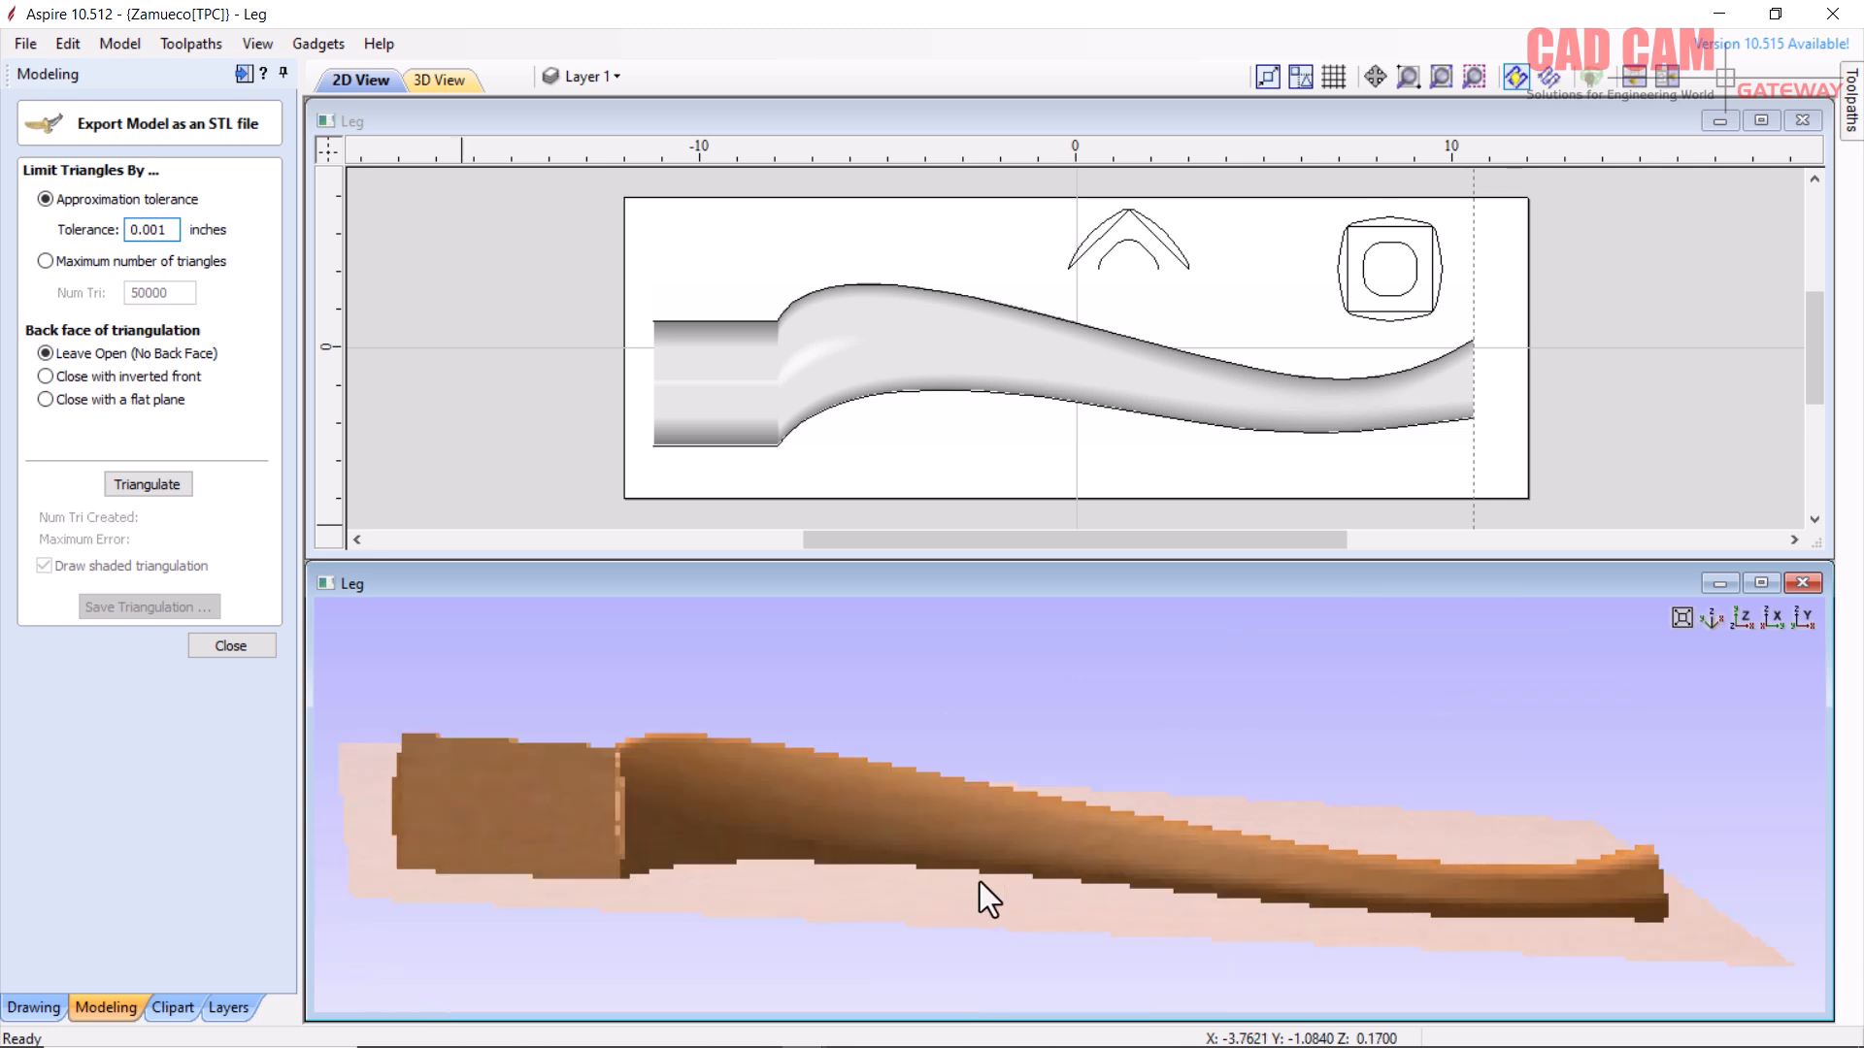
drag(980, 881, 902, 859)
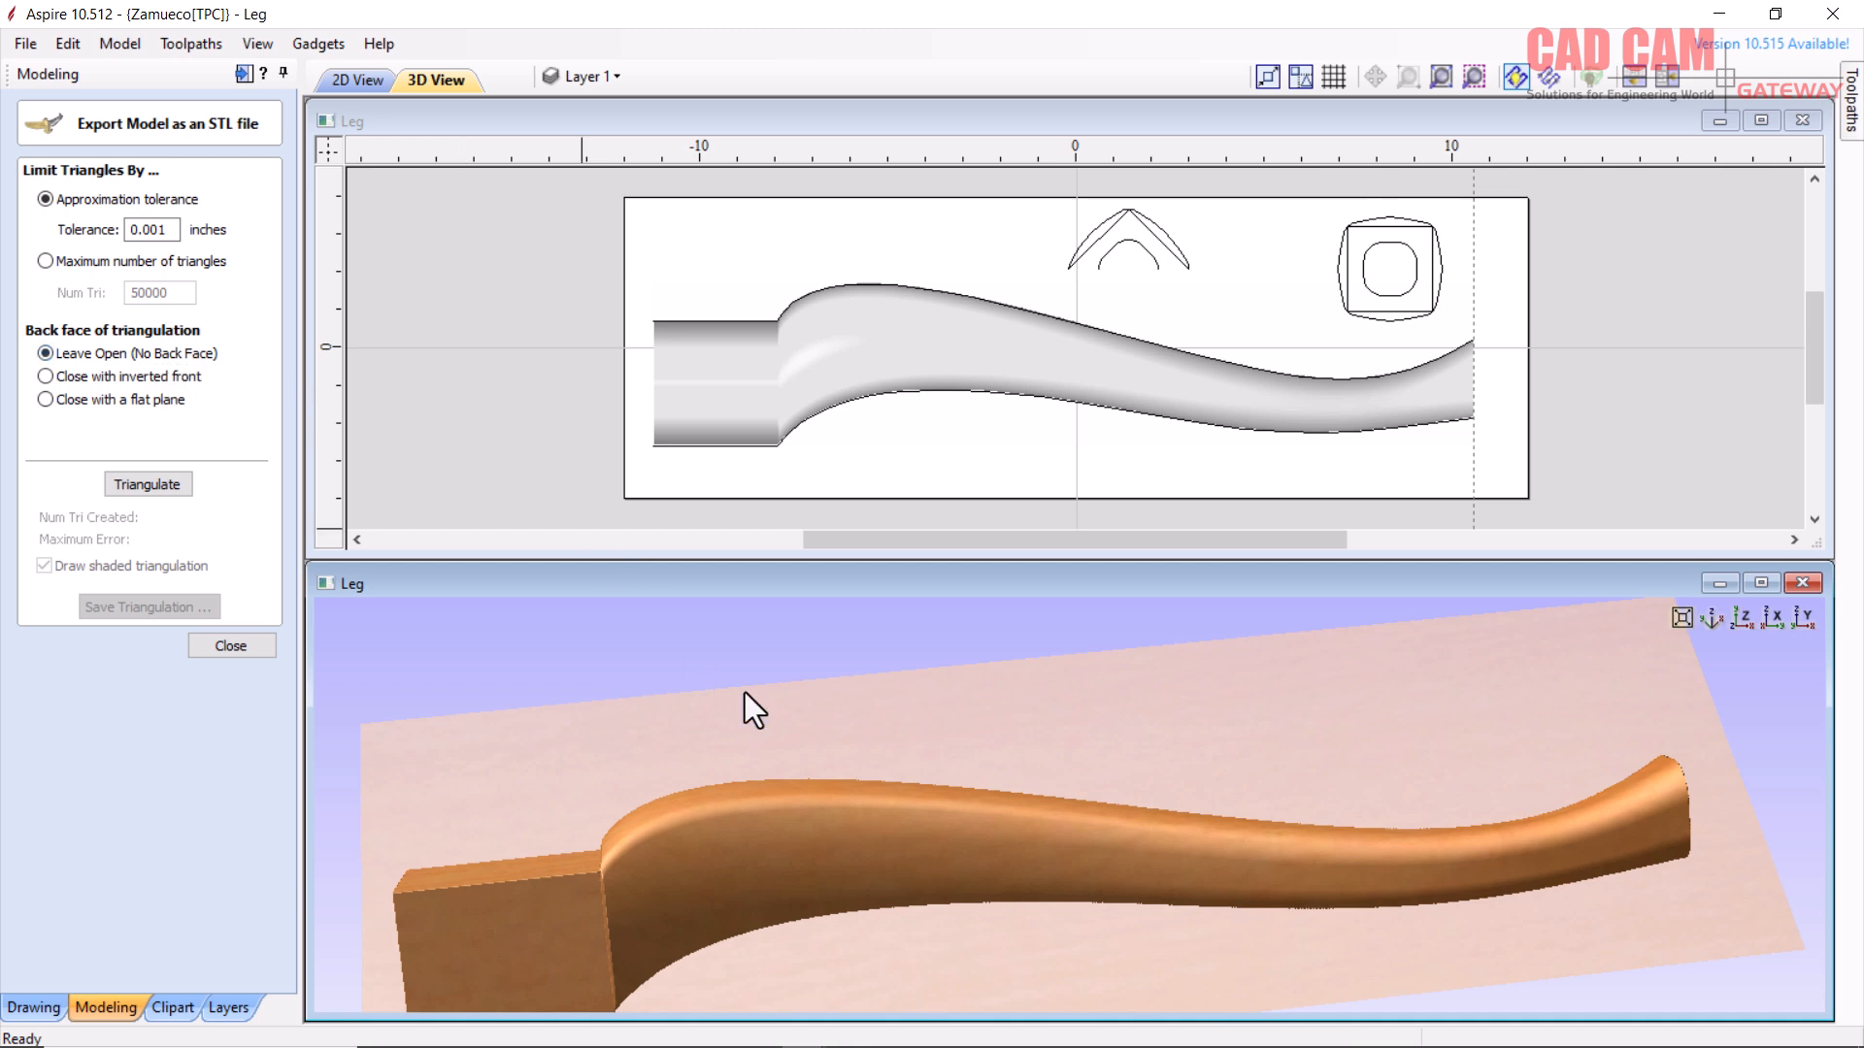
click(162, 490)
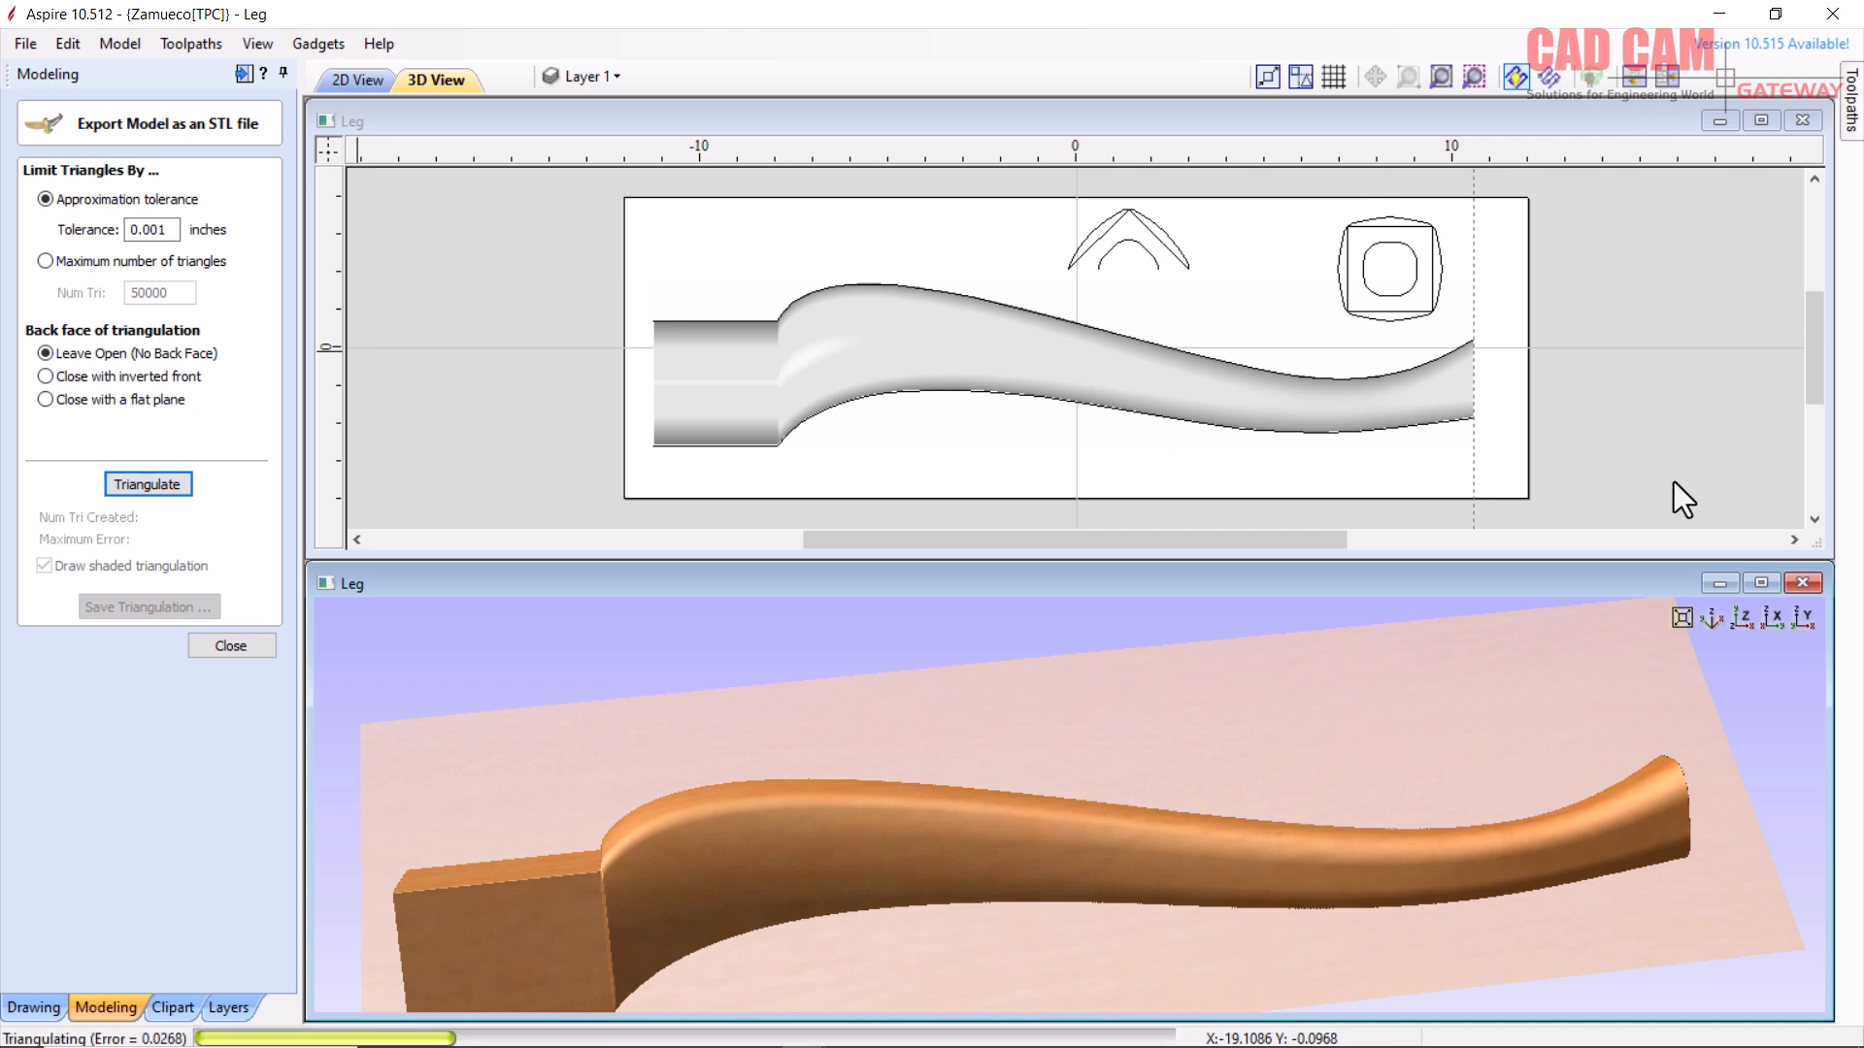
click(1761, 582)
- Examine the triangulated leg from several angles and check the surface facets up close
drag(1004, 614, 787, 732)
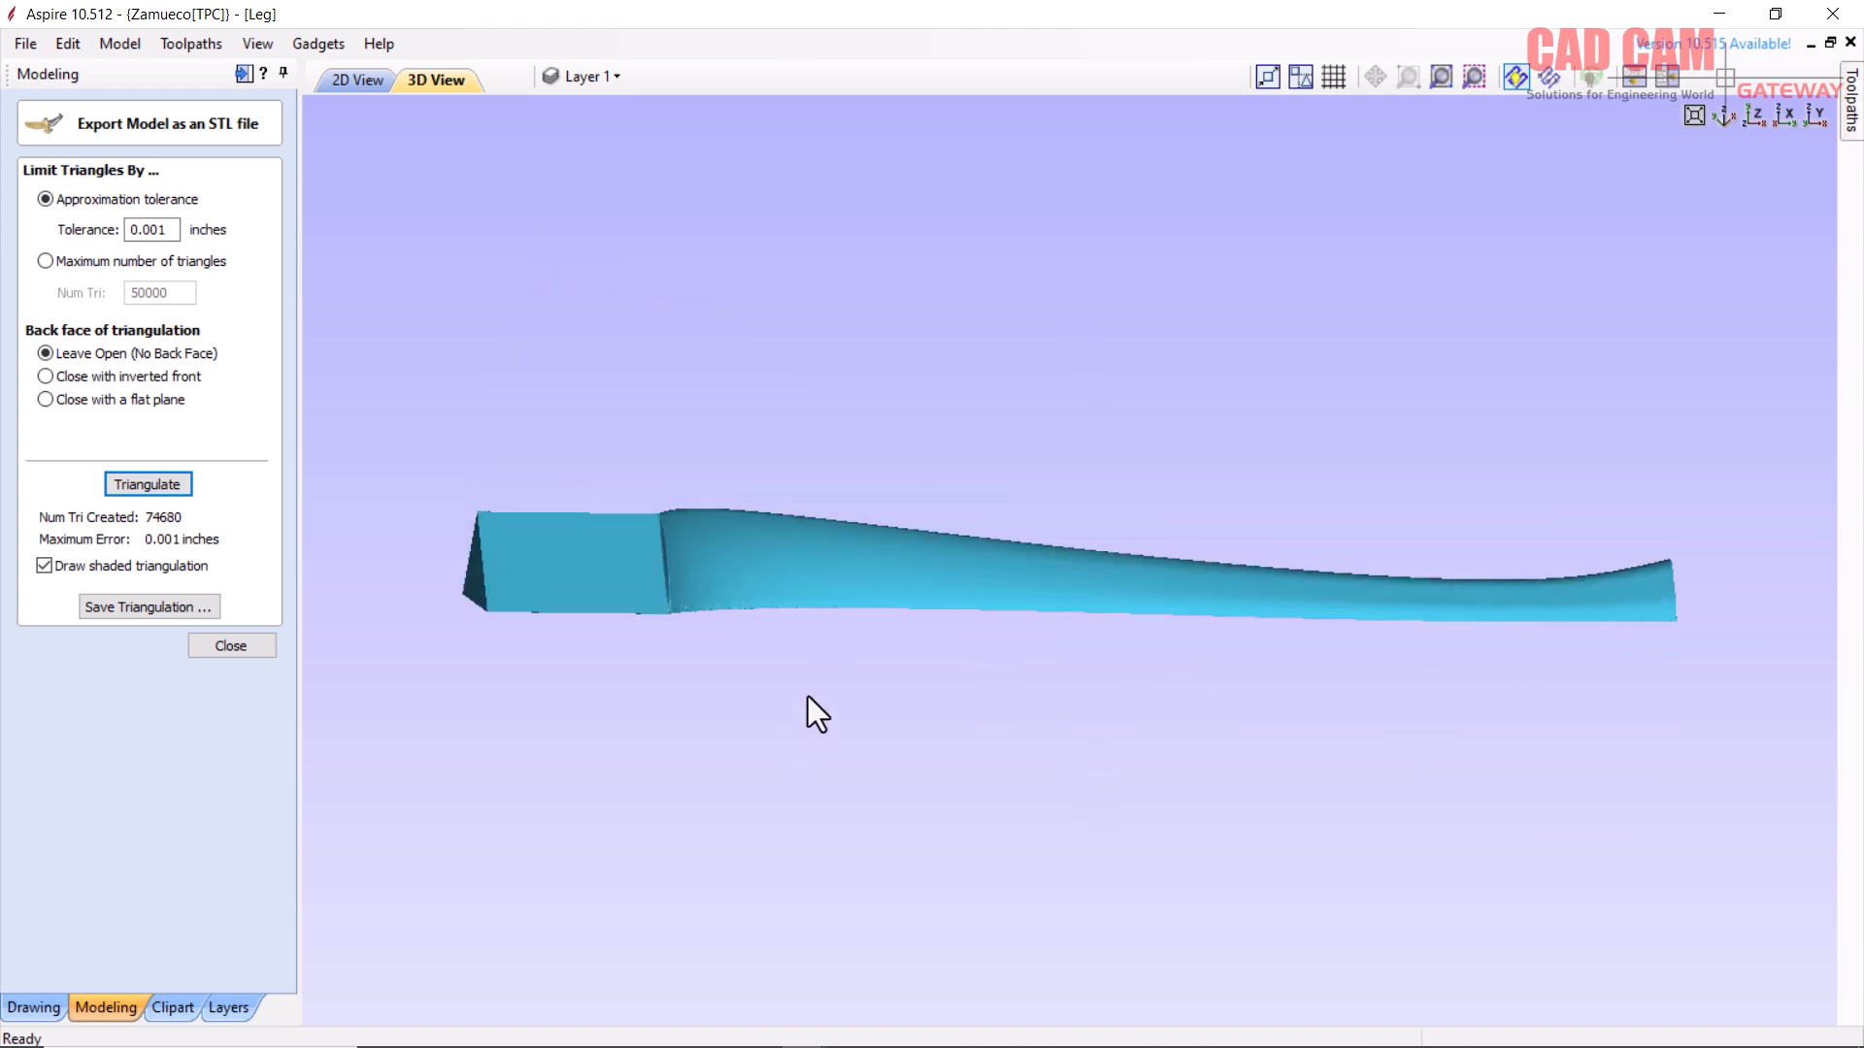
drag(901, 691, 934, 647)
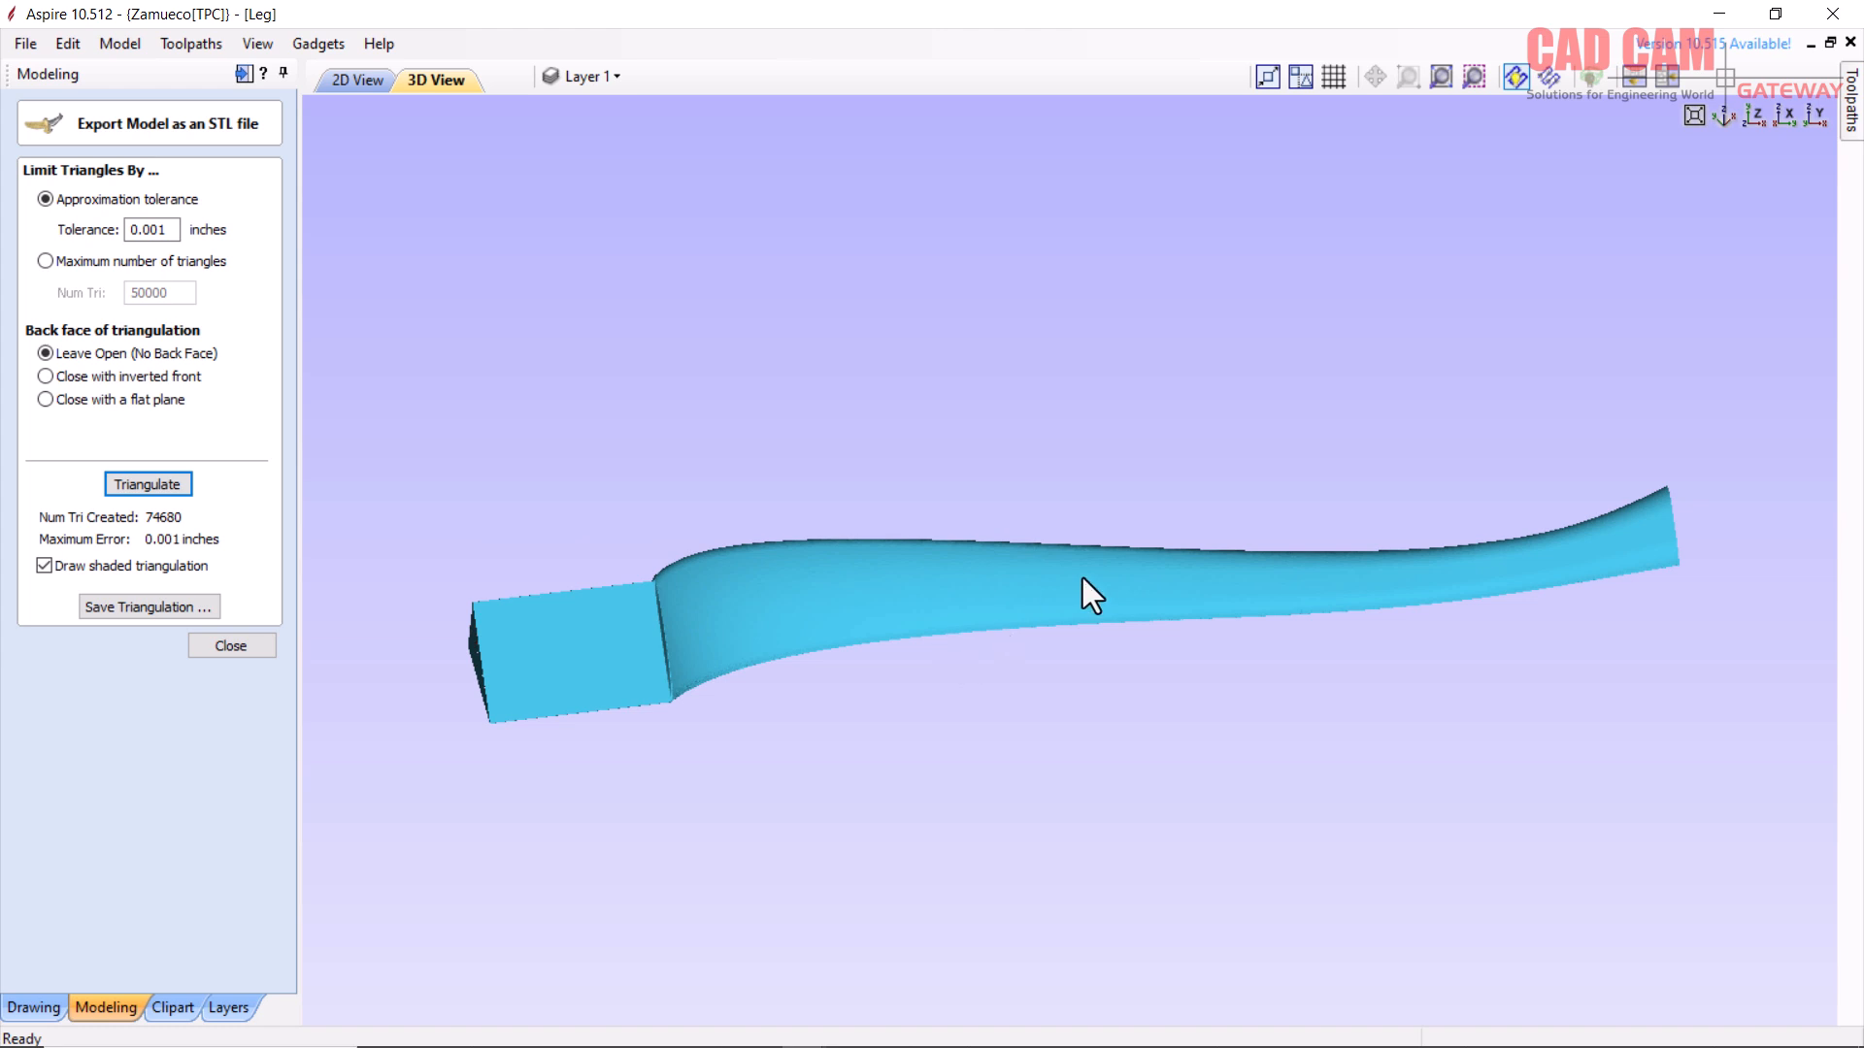
drag(1042, 613, 947, 535)
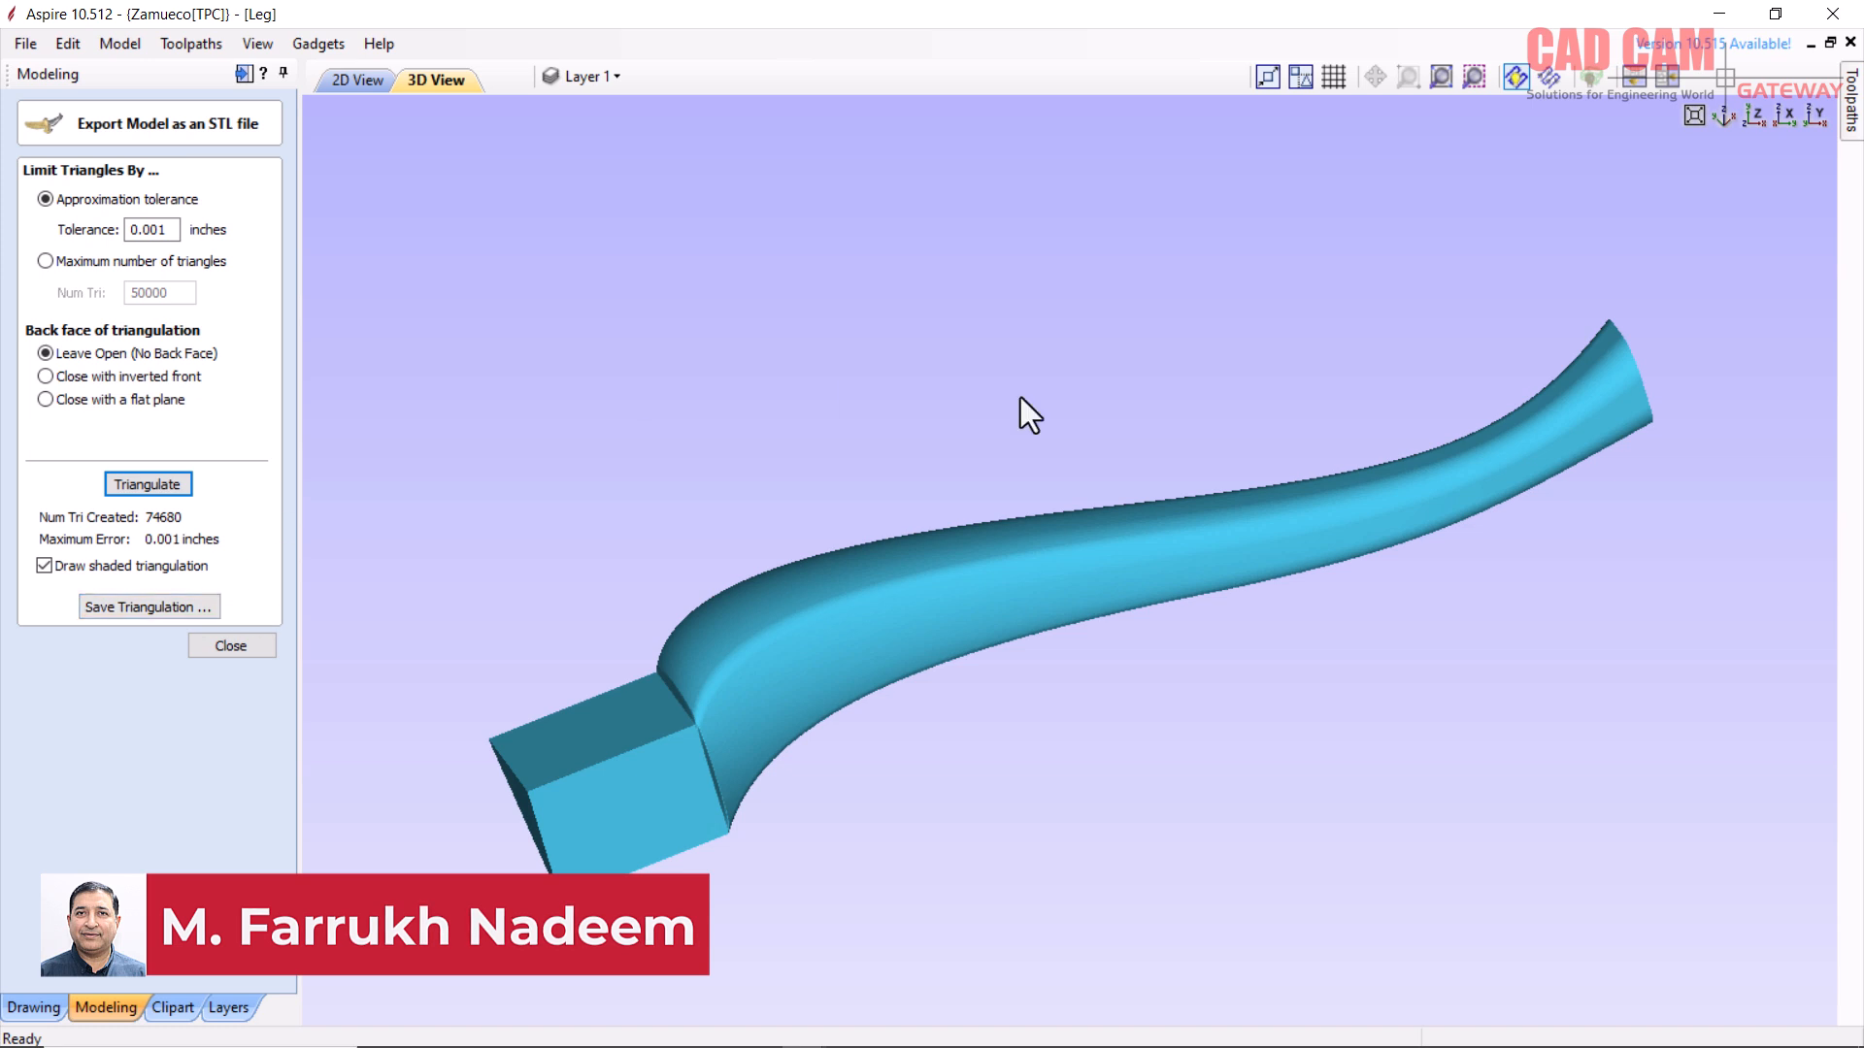
drag(936, 601, 895, 690)
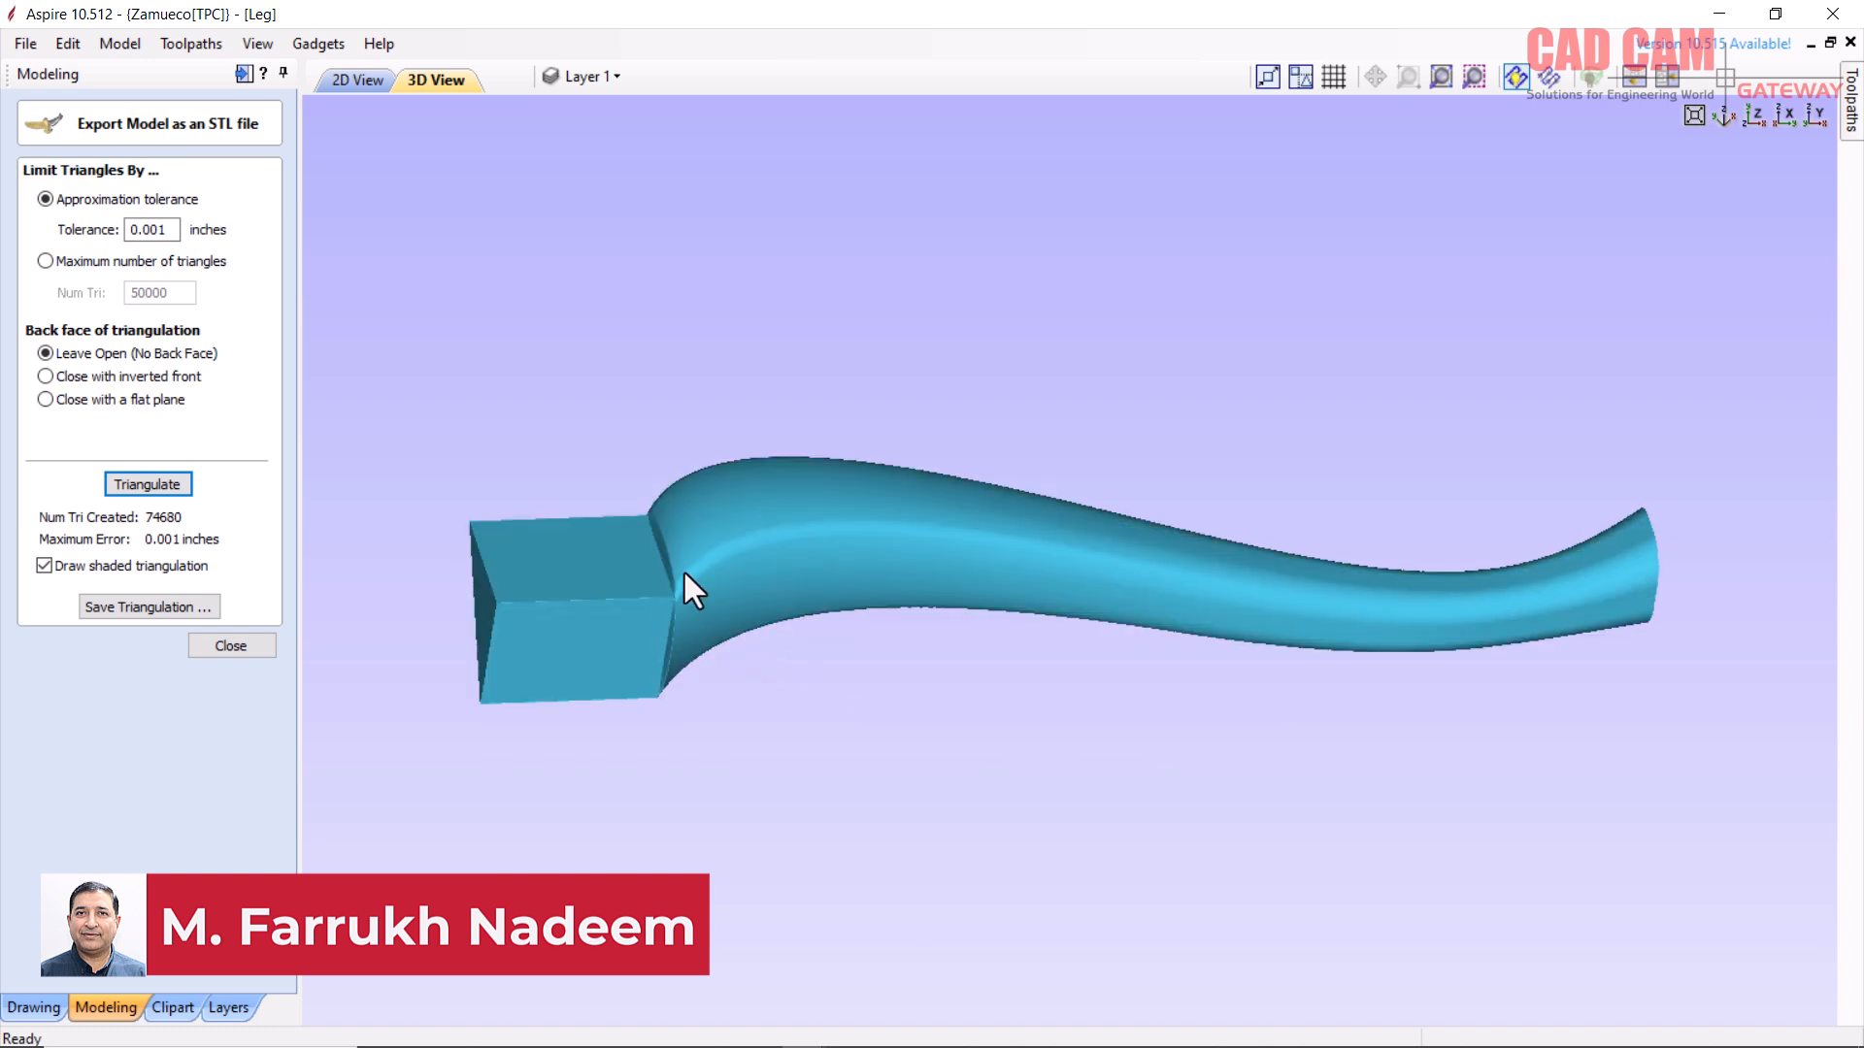
scroll(499, 606, up, 5)
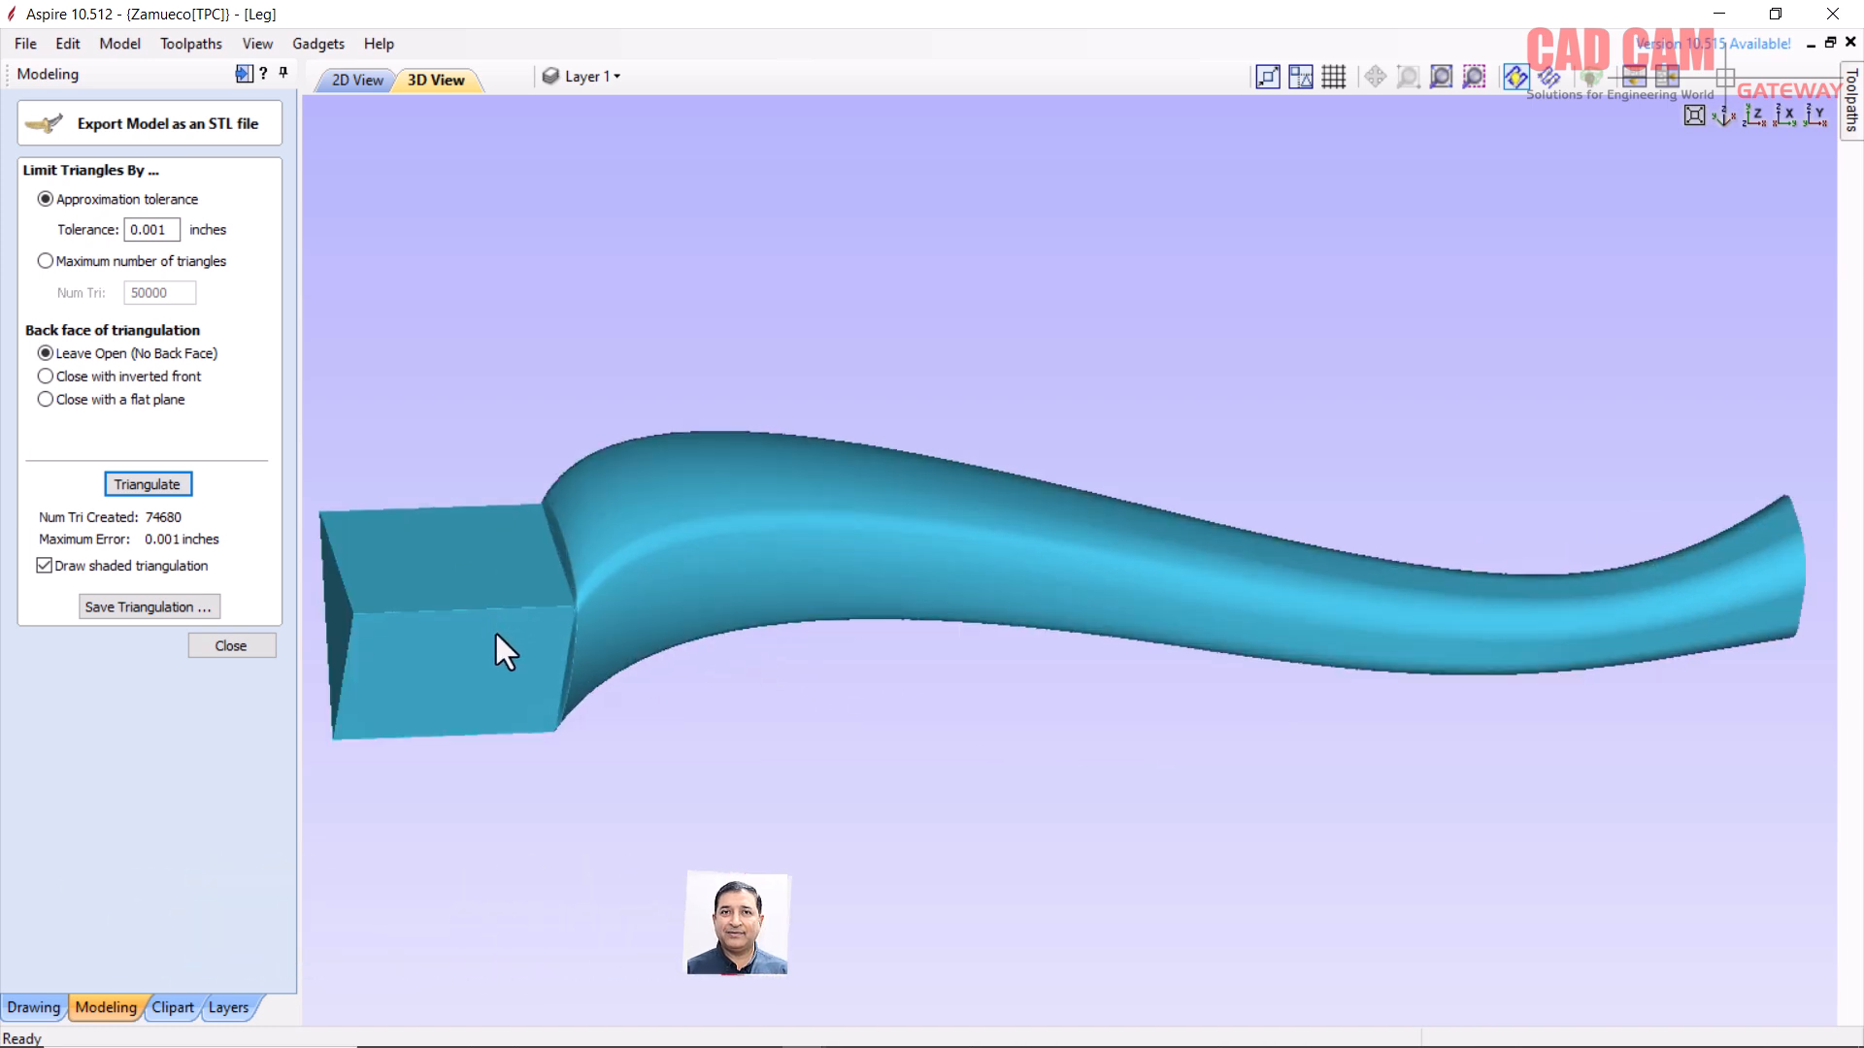
scroll(673, 520, up, 5)
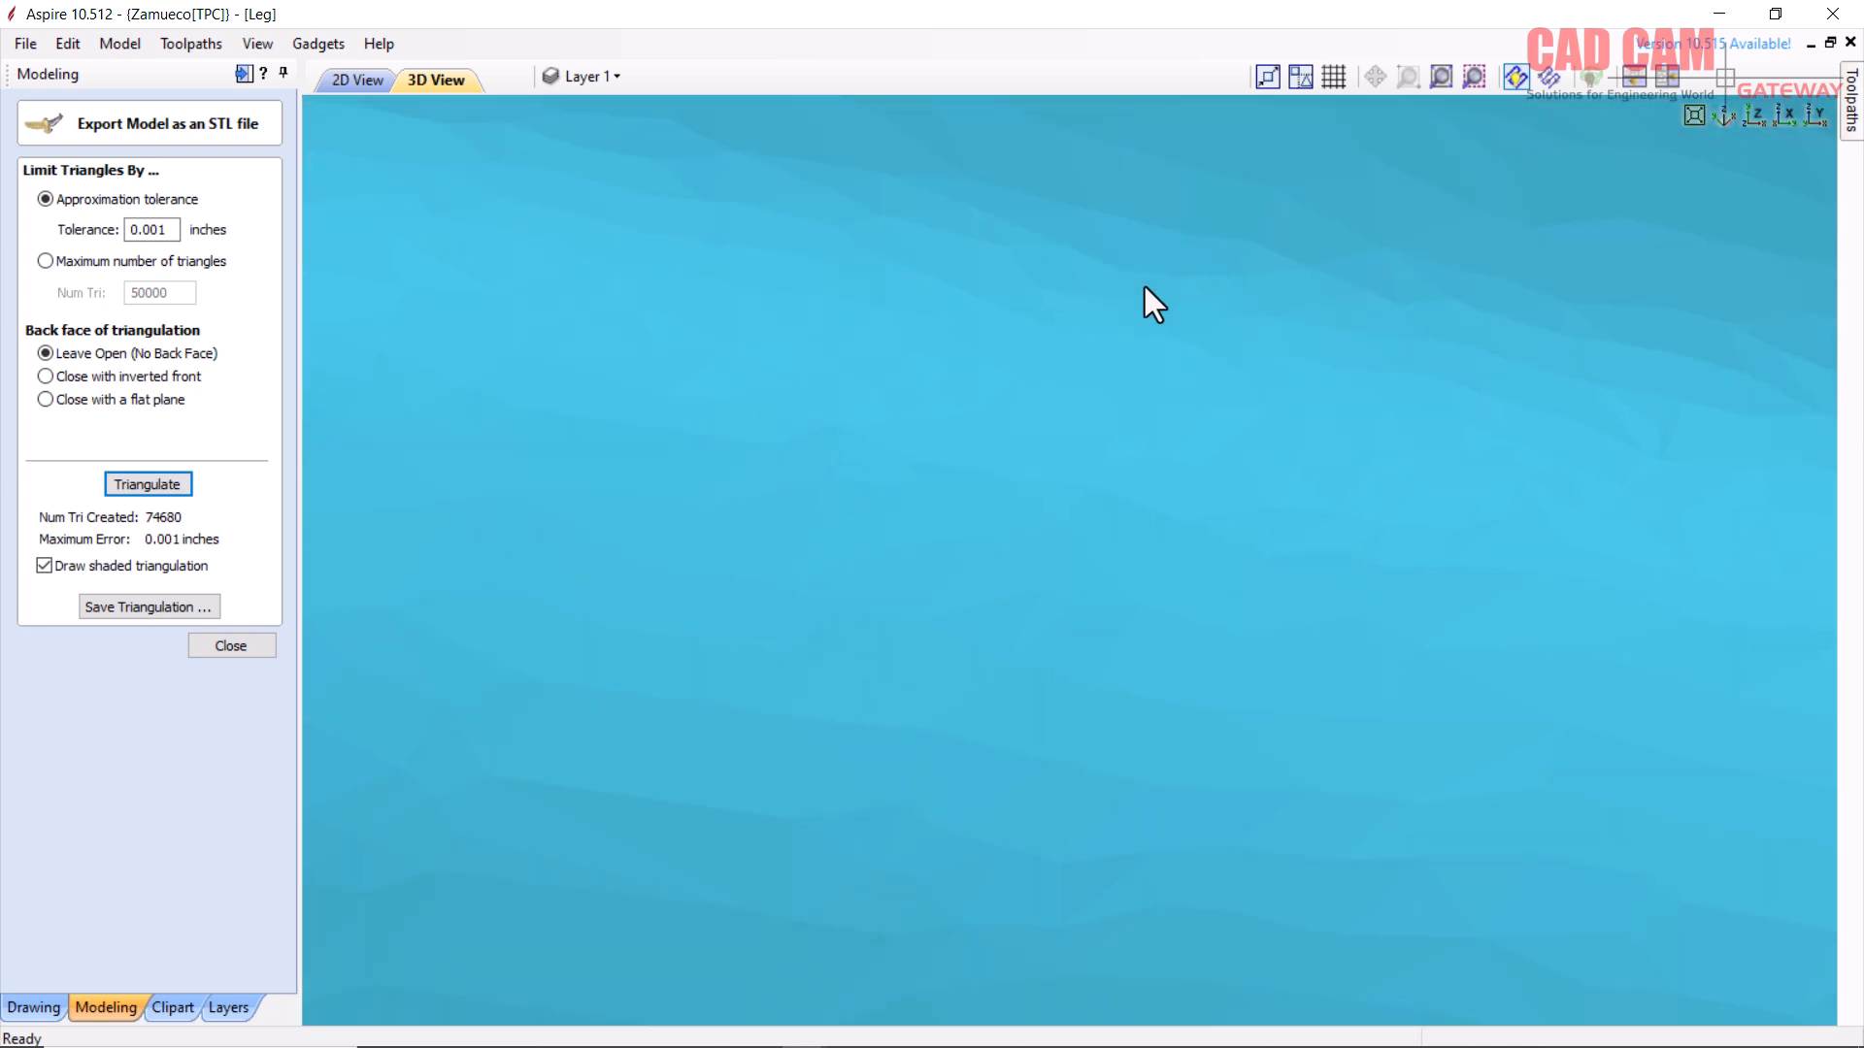
scroll(1058, 309, down, 5)
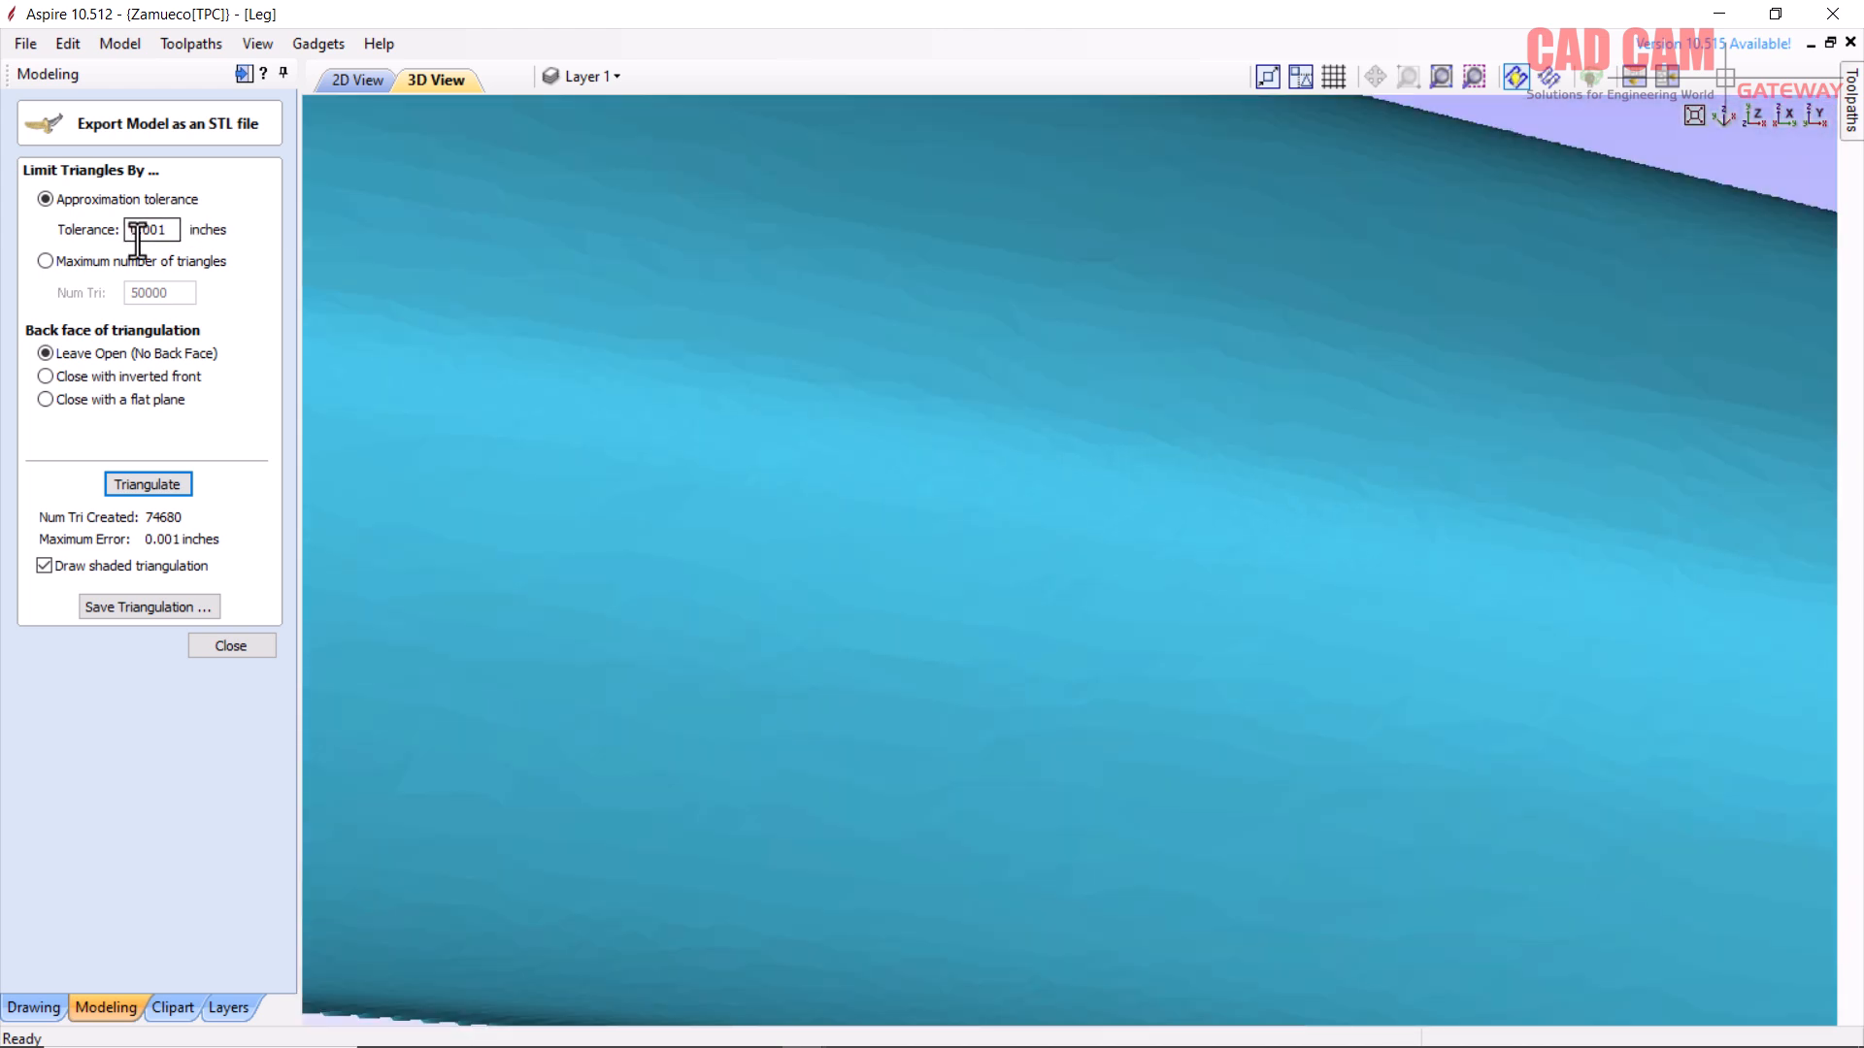
scroll(874, 354, down, 5)
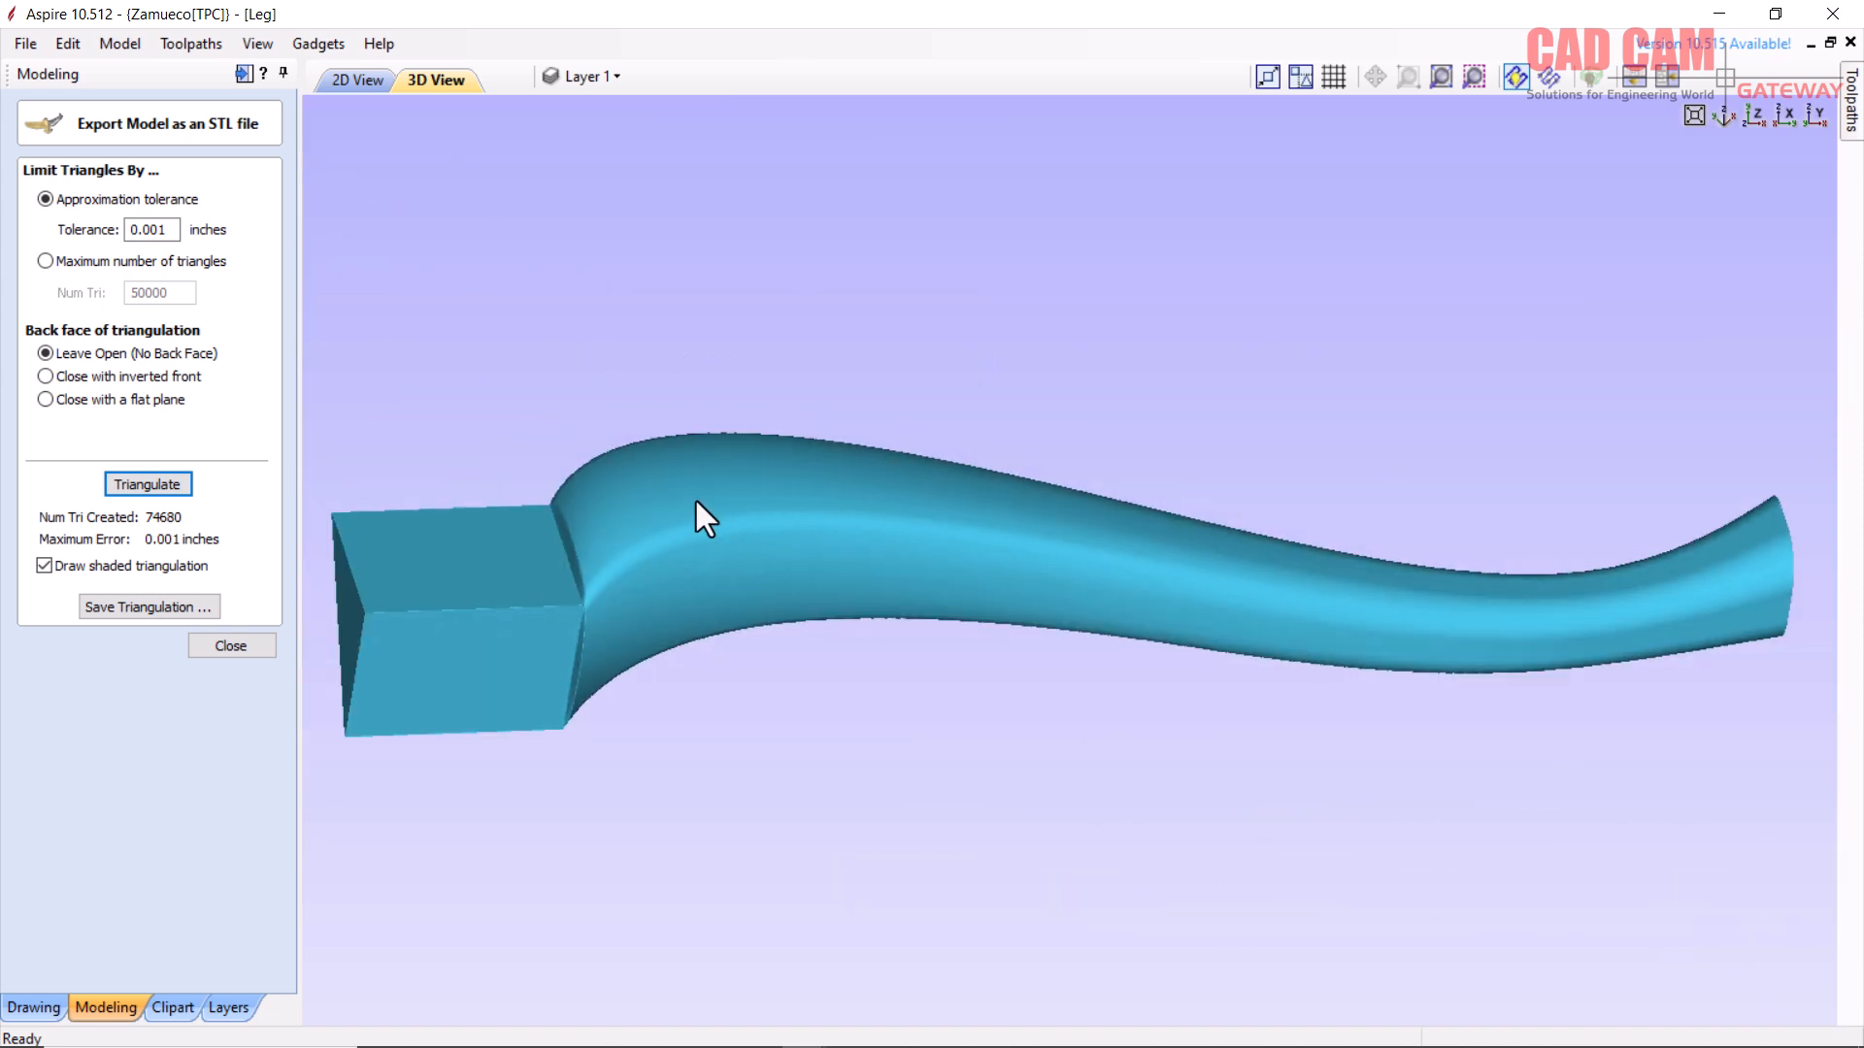
- Examine the open back of the triangulated leg and the mesh quality along its edge
drag(724, 514, 1116, 359)
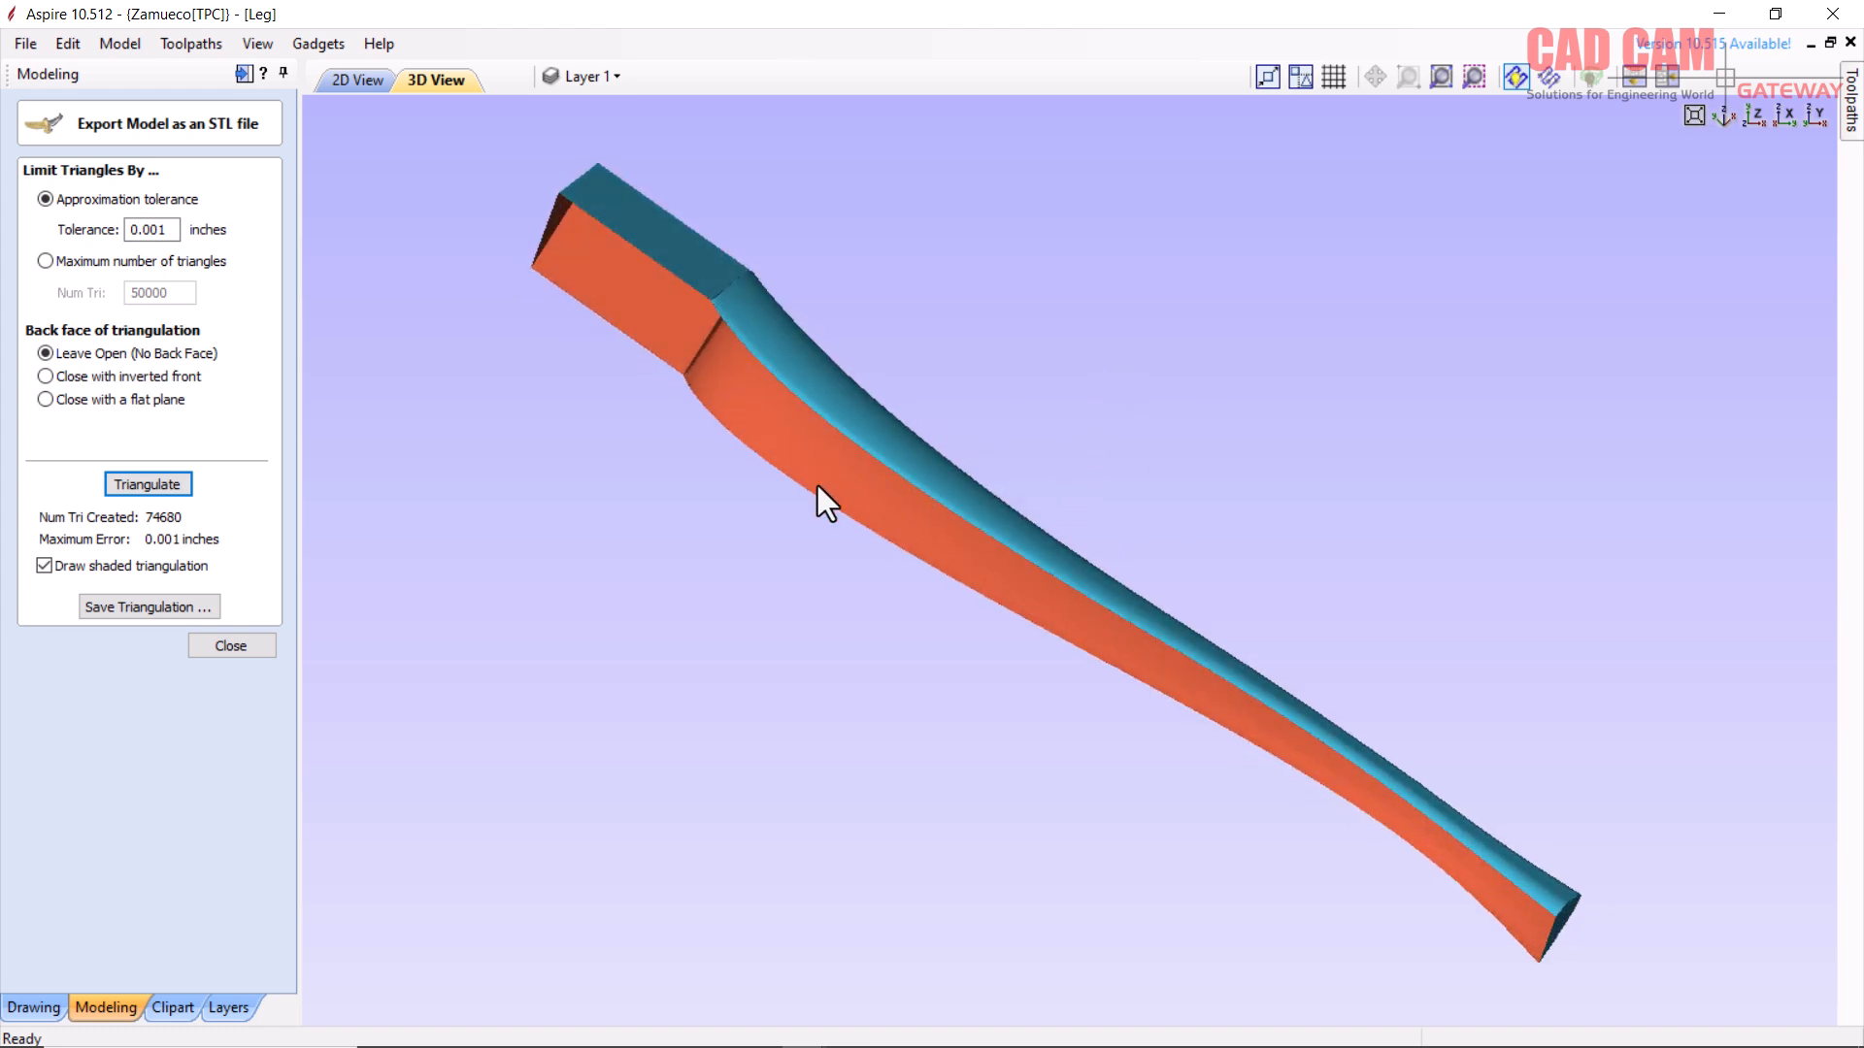
scroll(835, 526, up, 6)
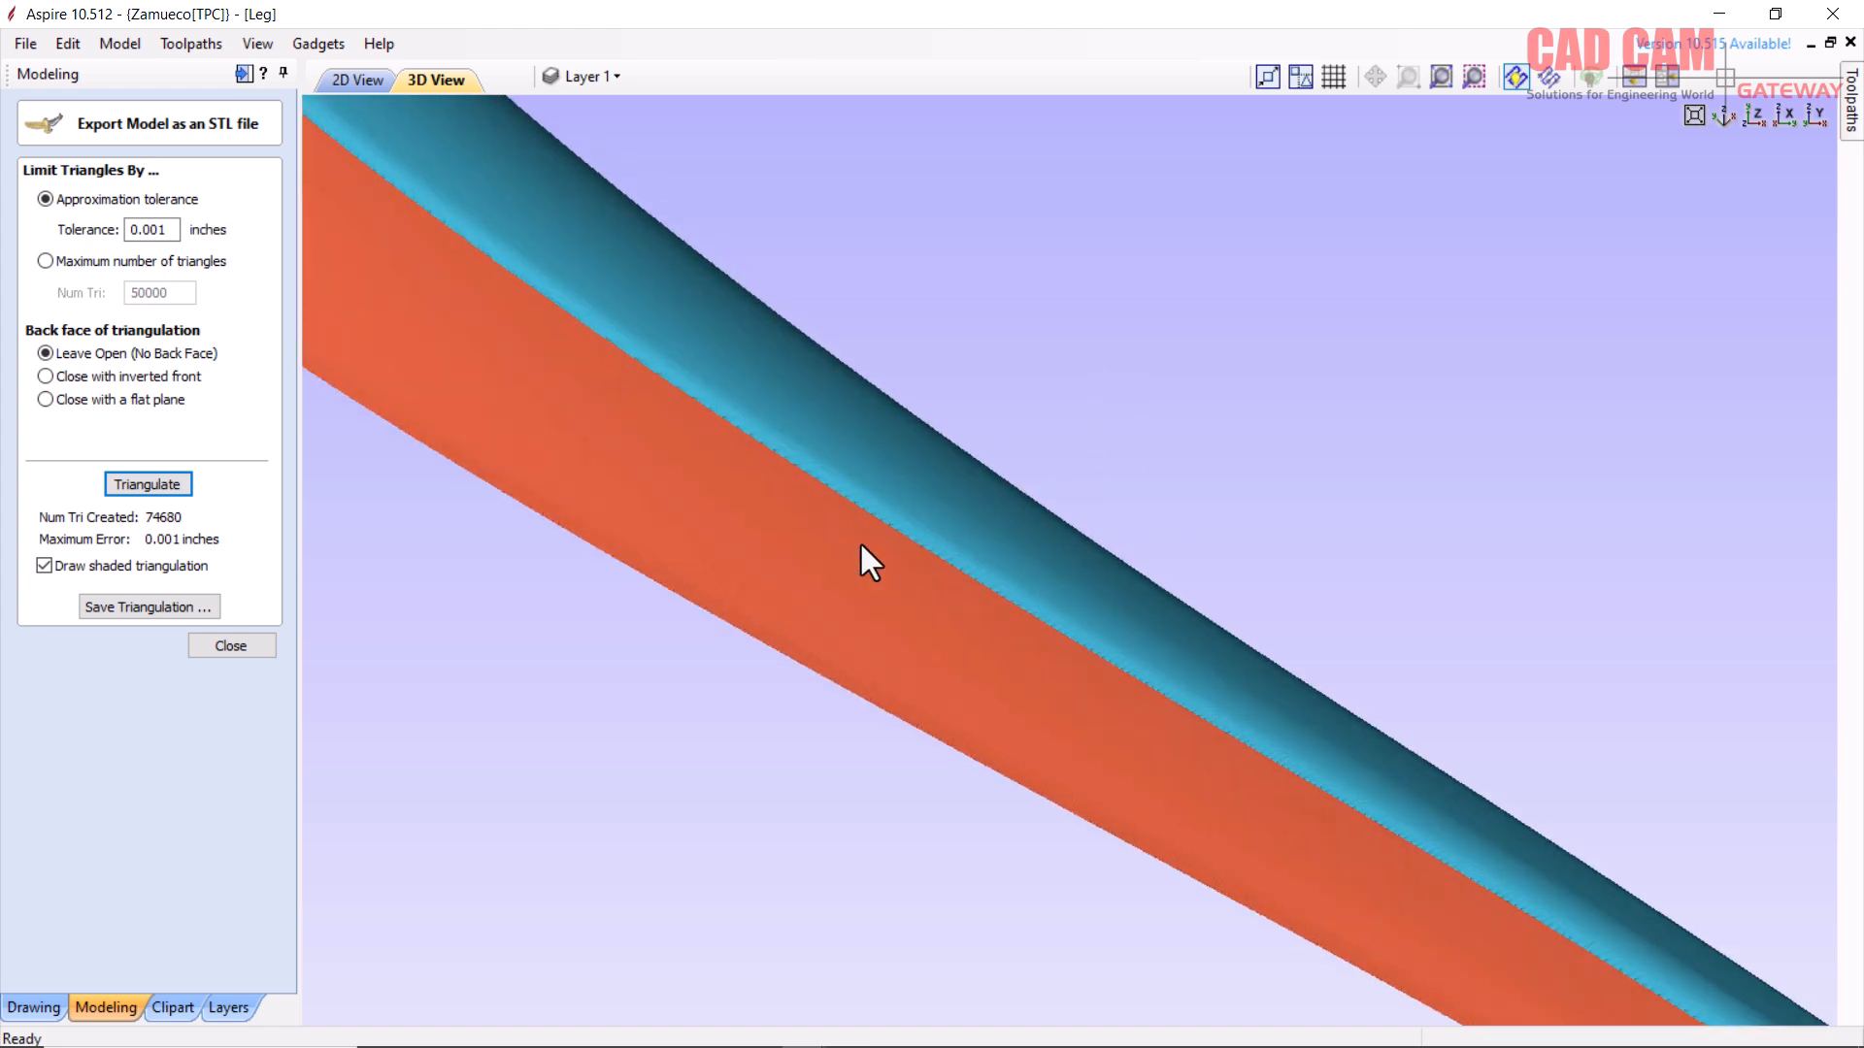
scroll(859, 540, up, 5)
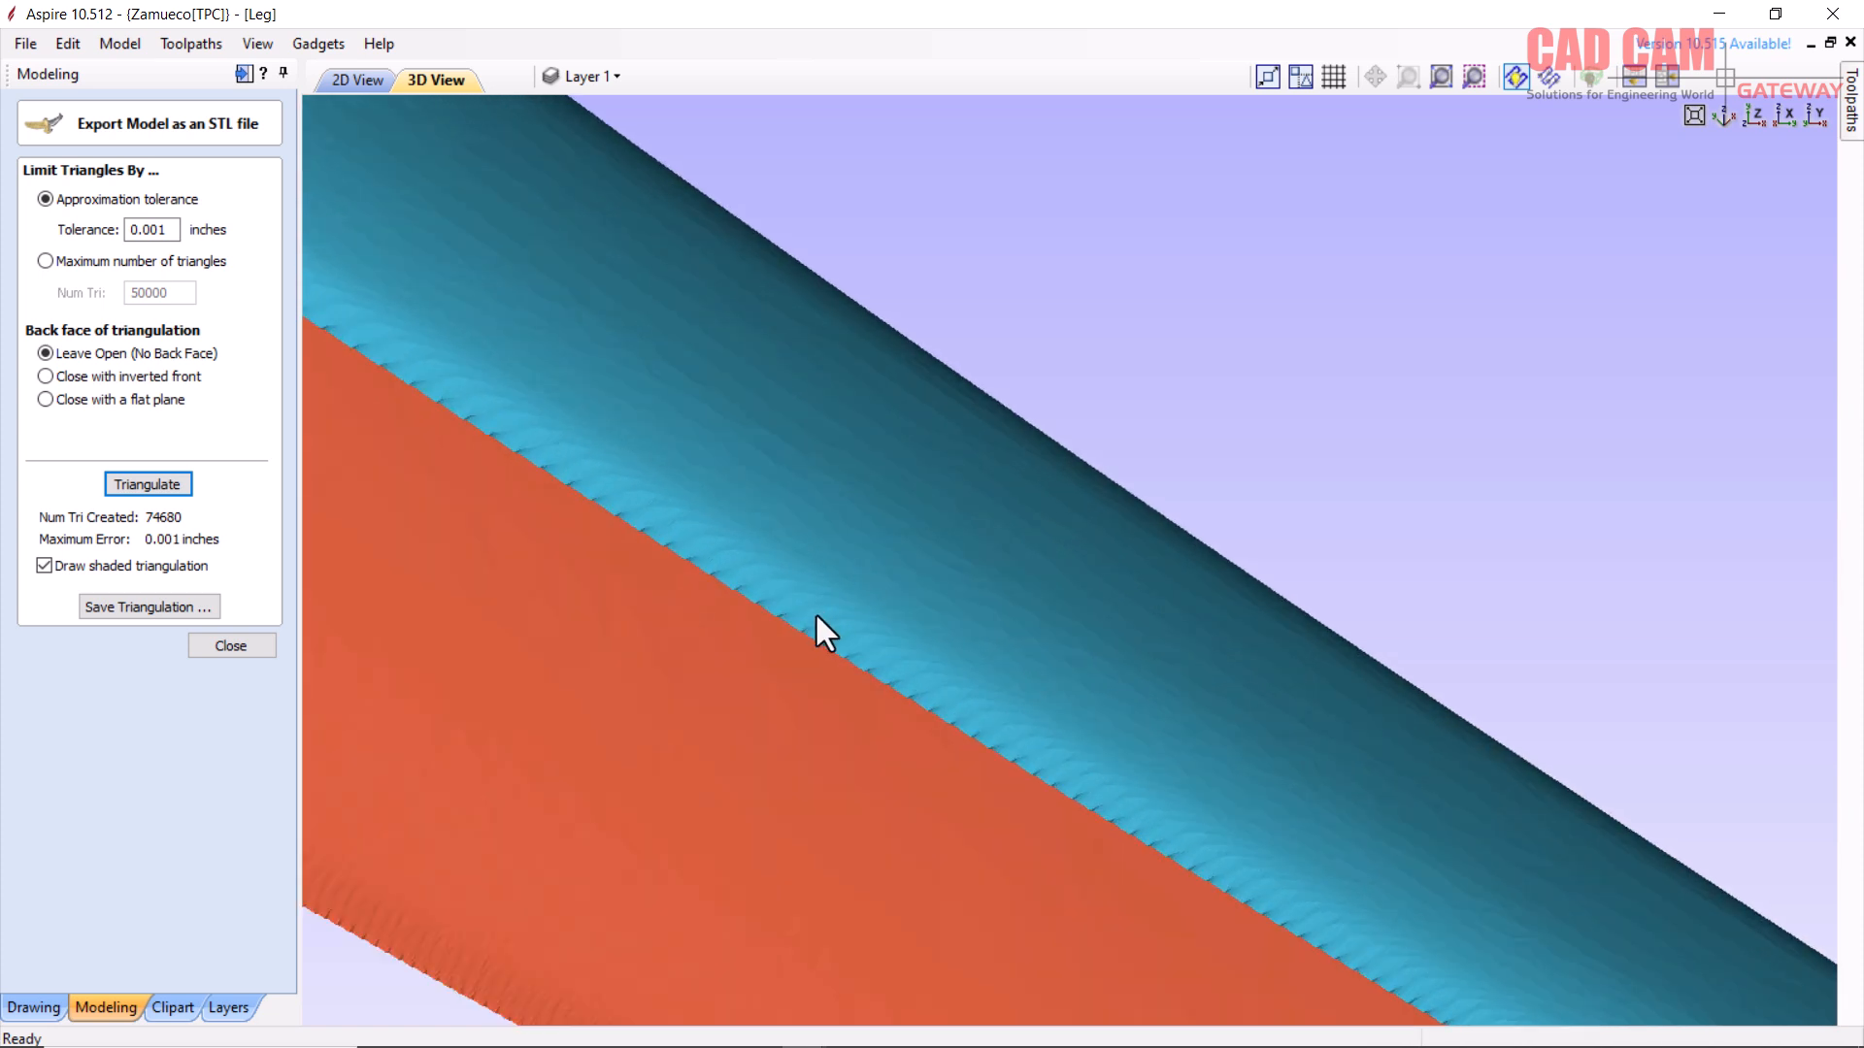
scroll(757, 642, up, 4)
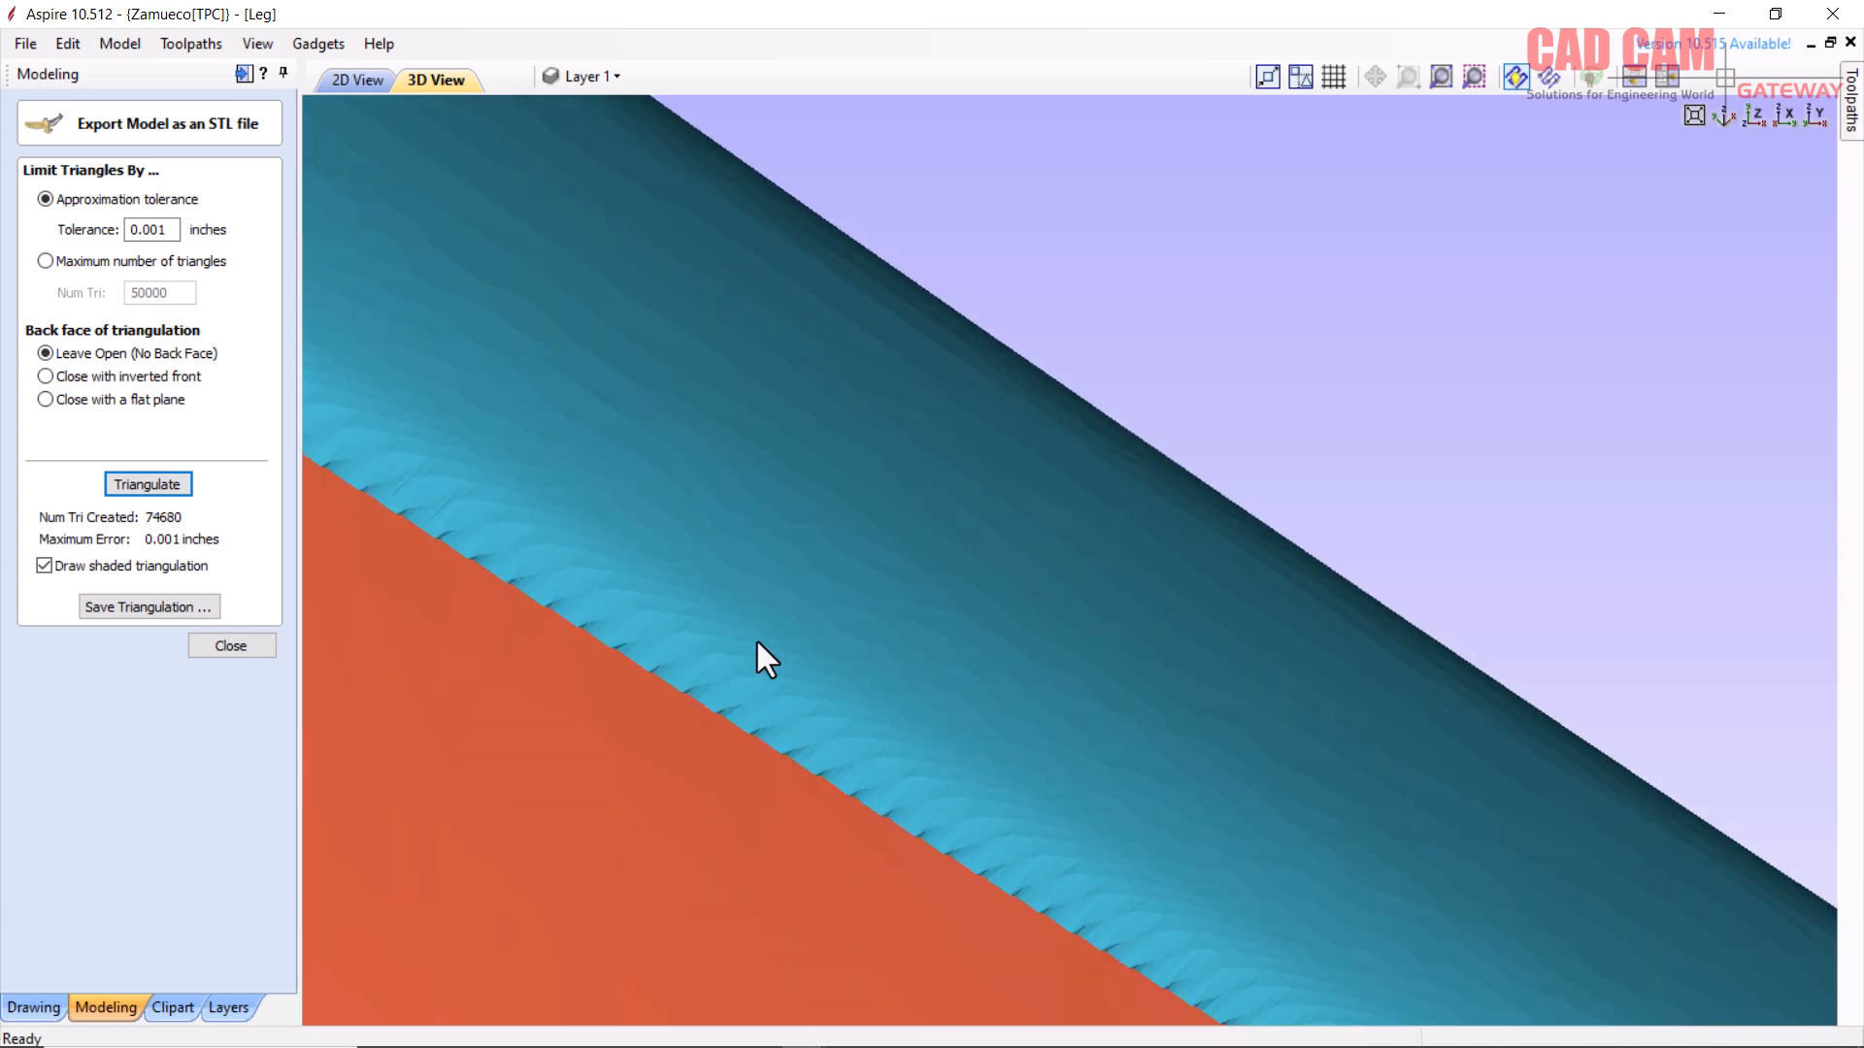
scroll(824, 790, up, 4)
mouse_move(815, 521)
mouse_down()
mouse_move(772, 705)
mouse_move(911, 573)
mouse_move(1015, 590)
mouse_move(1250, 528)
mouse_move(1296, 537)
mouse_up()
scroll(1296, 537, down, 8)
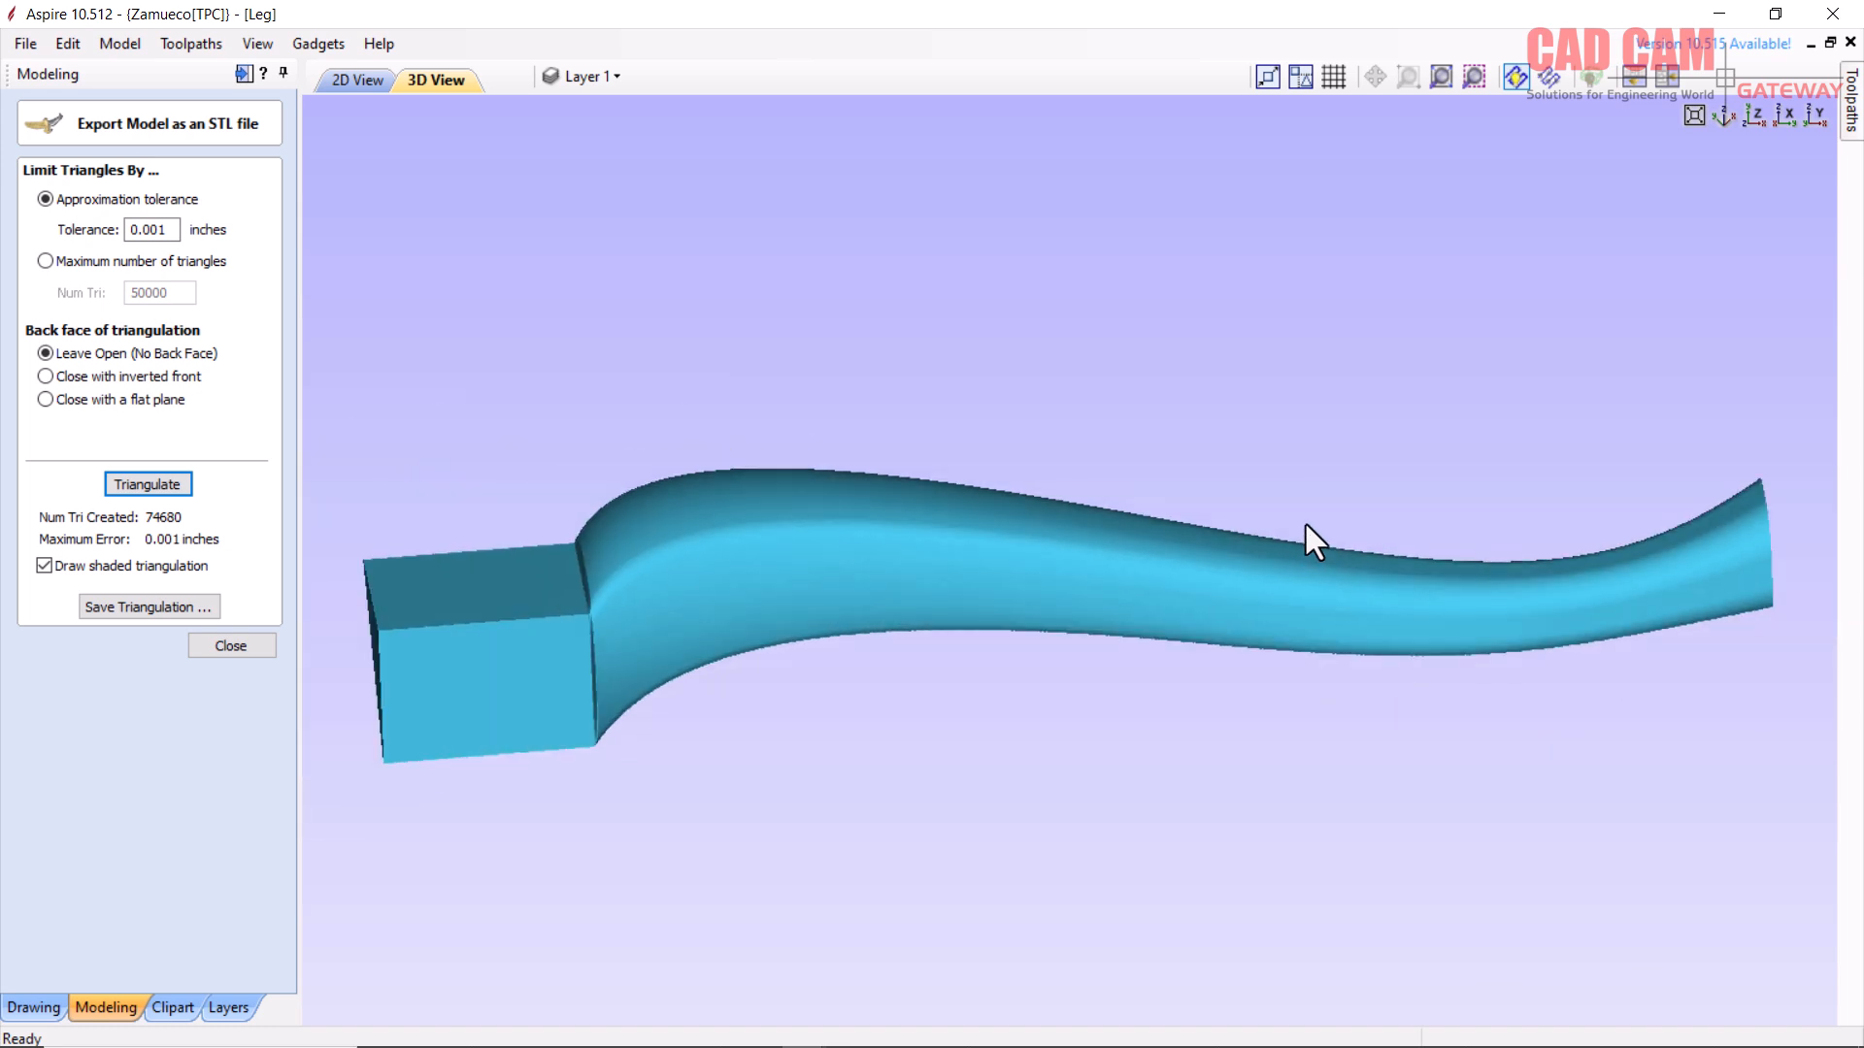
drag(1197, 603, 1426, 643)
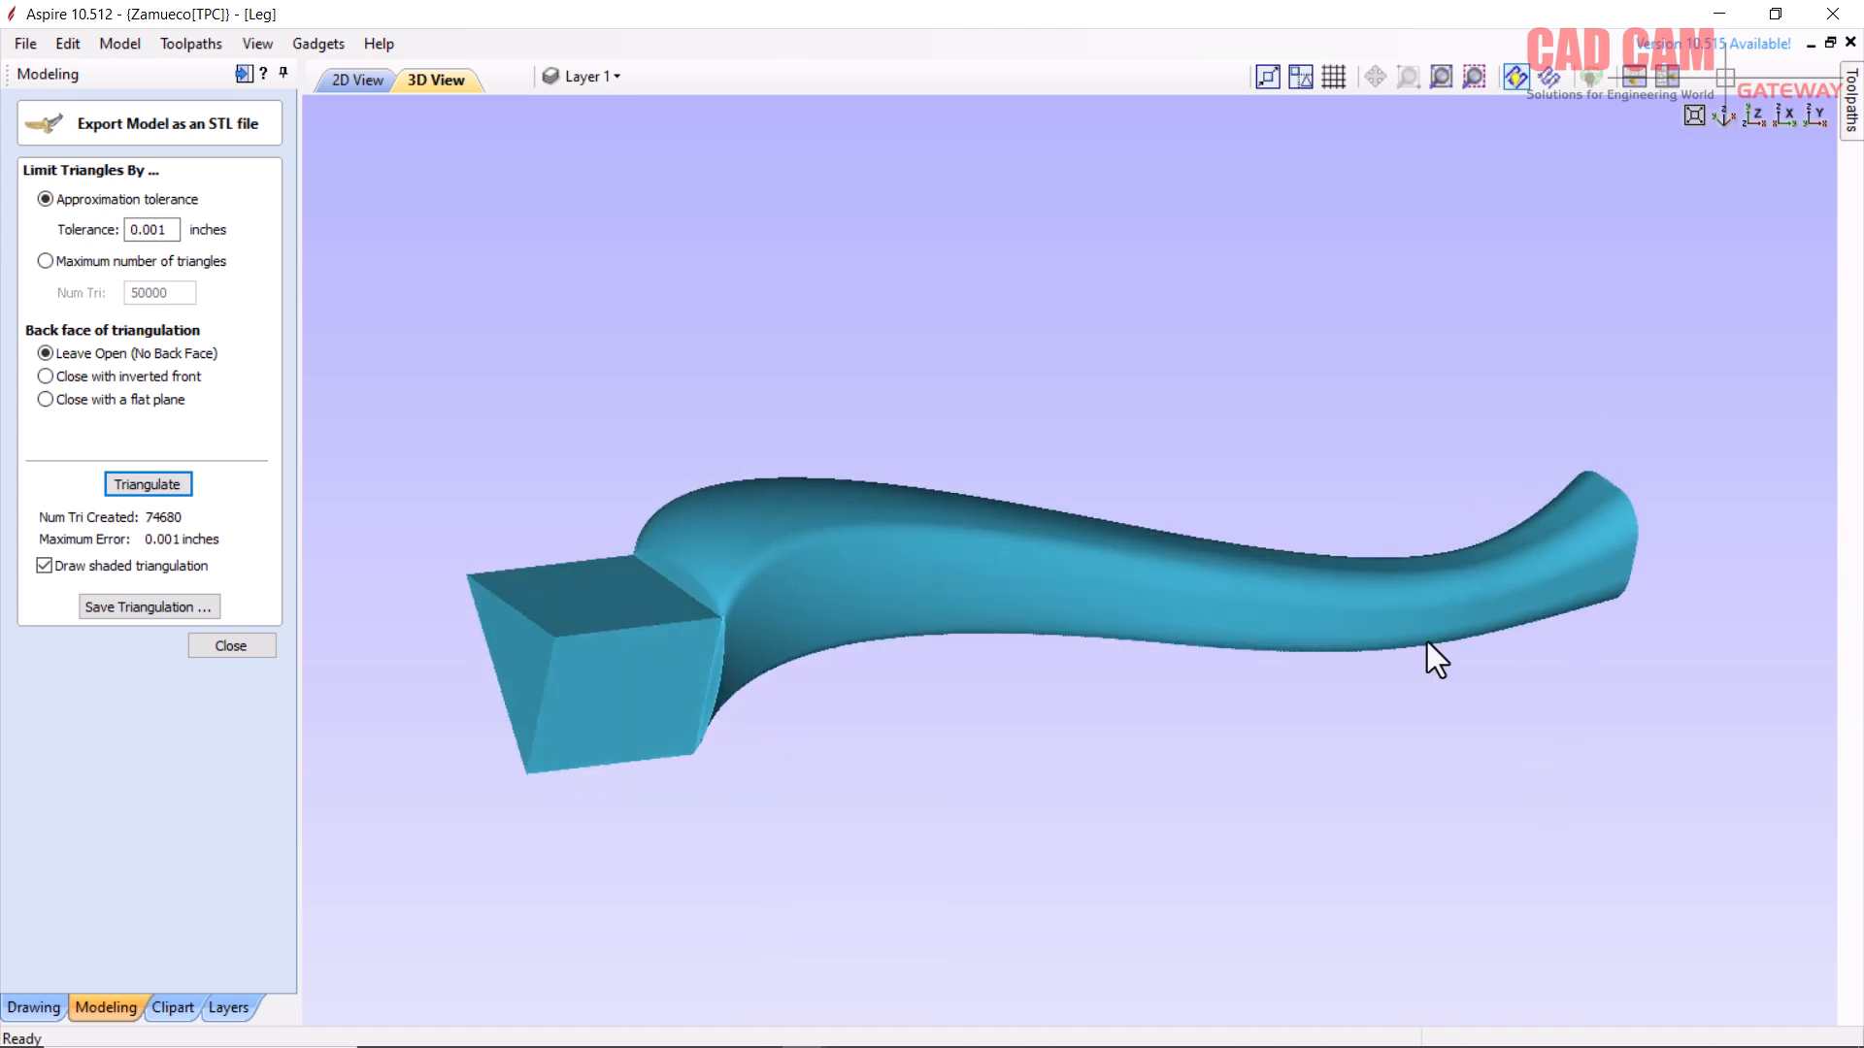
- Save the open-backed triangulation as an STL file named "3d leg open" in the Aspire folder
click(147, 607)
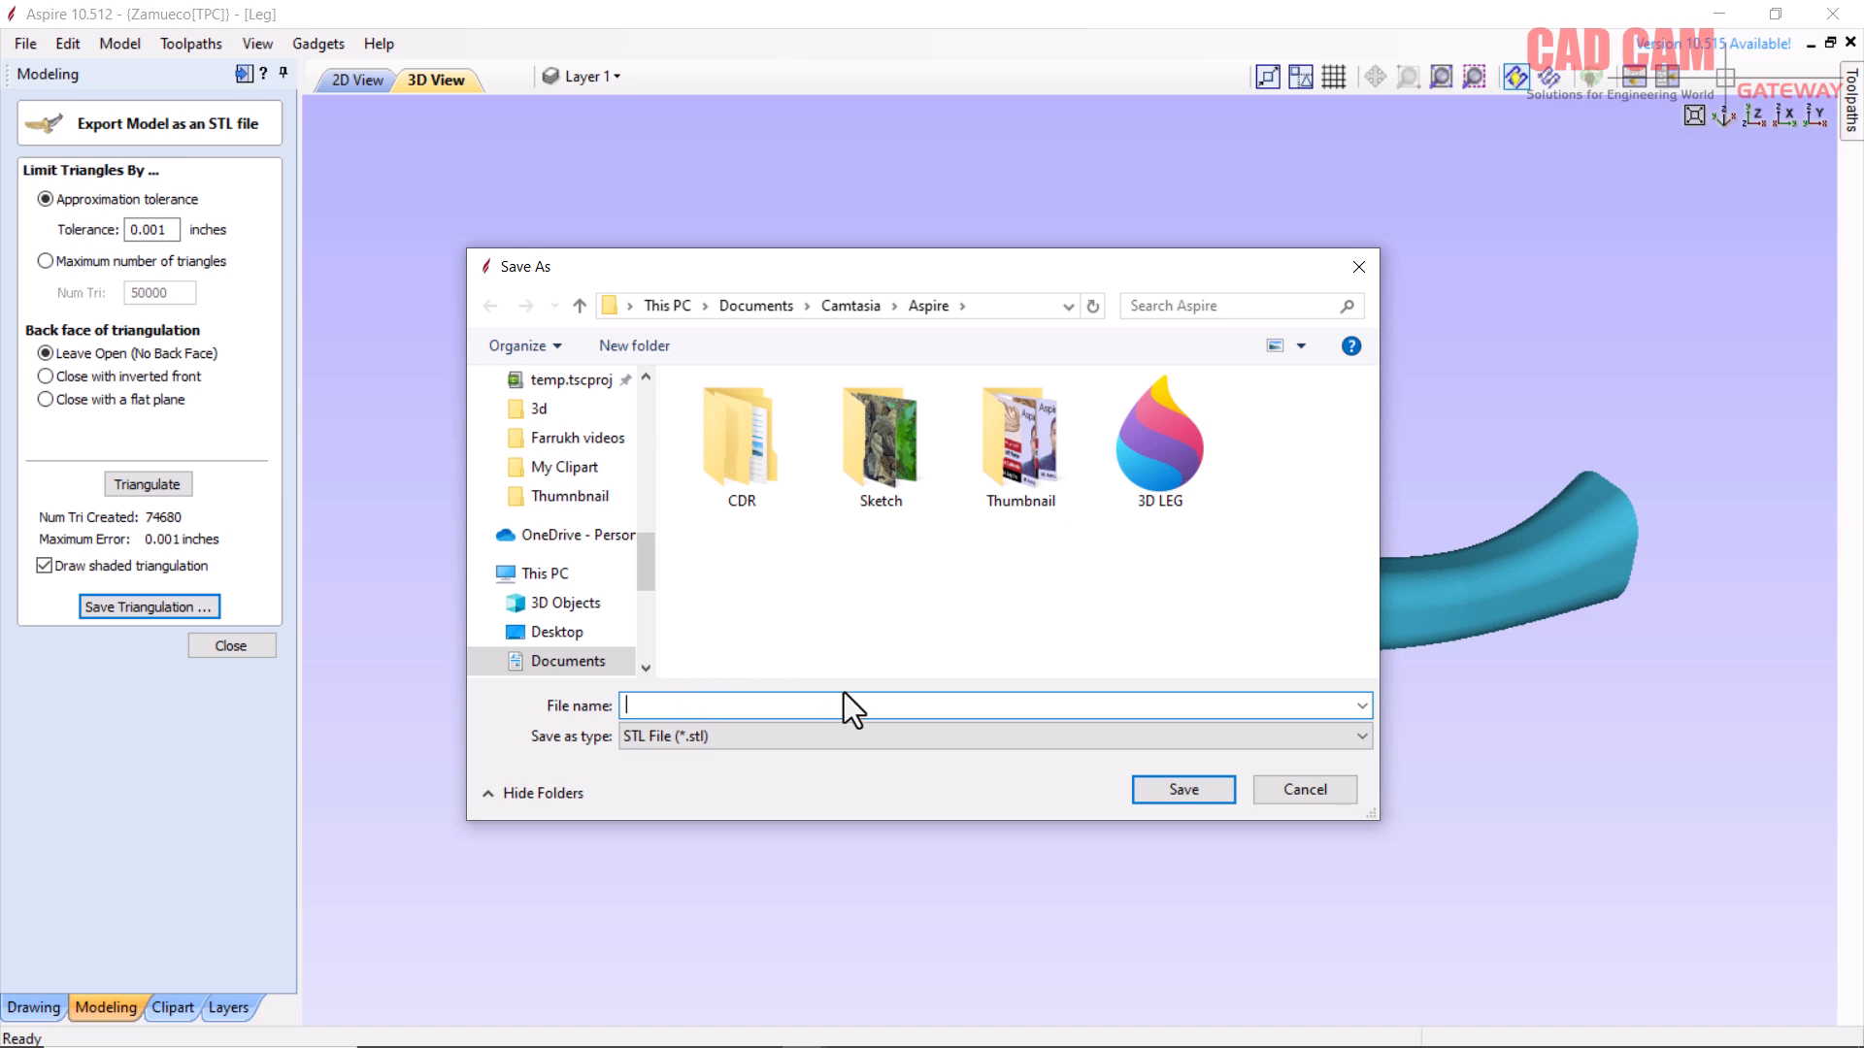
text(3d leg open)
click(1186, 789)
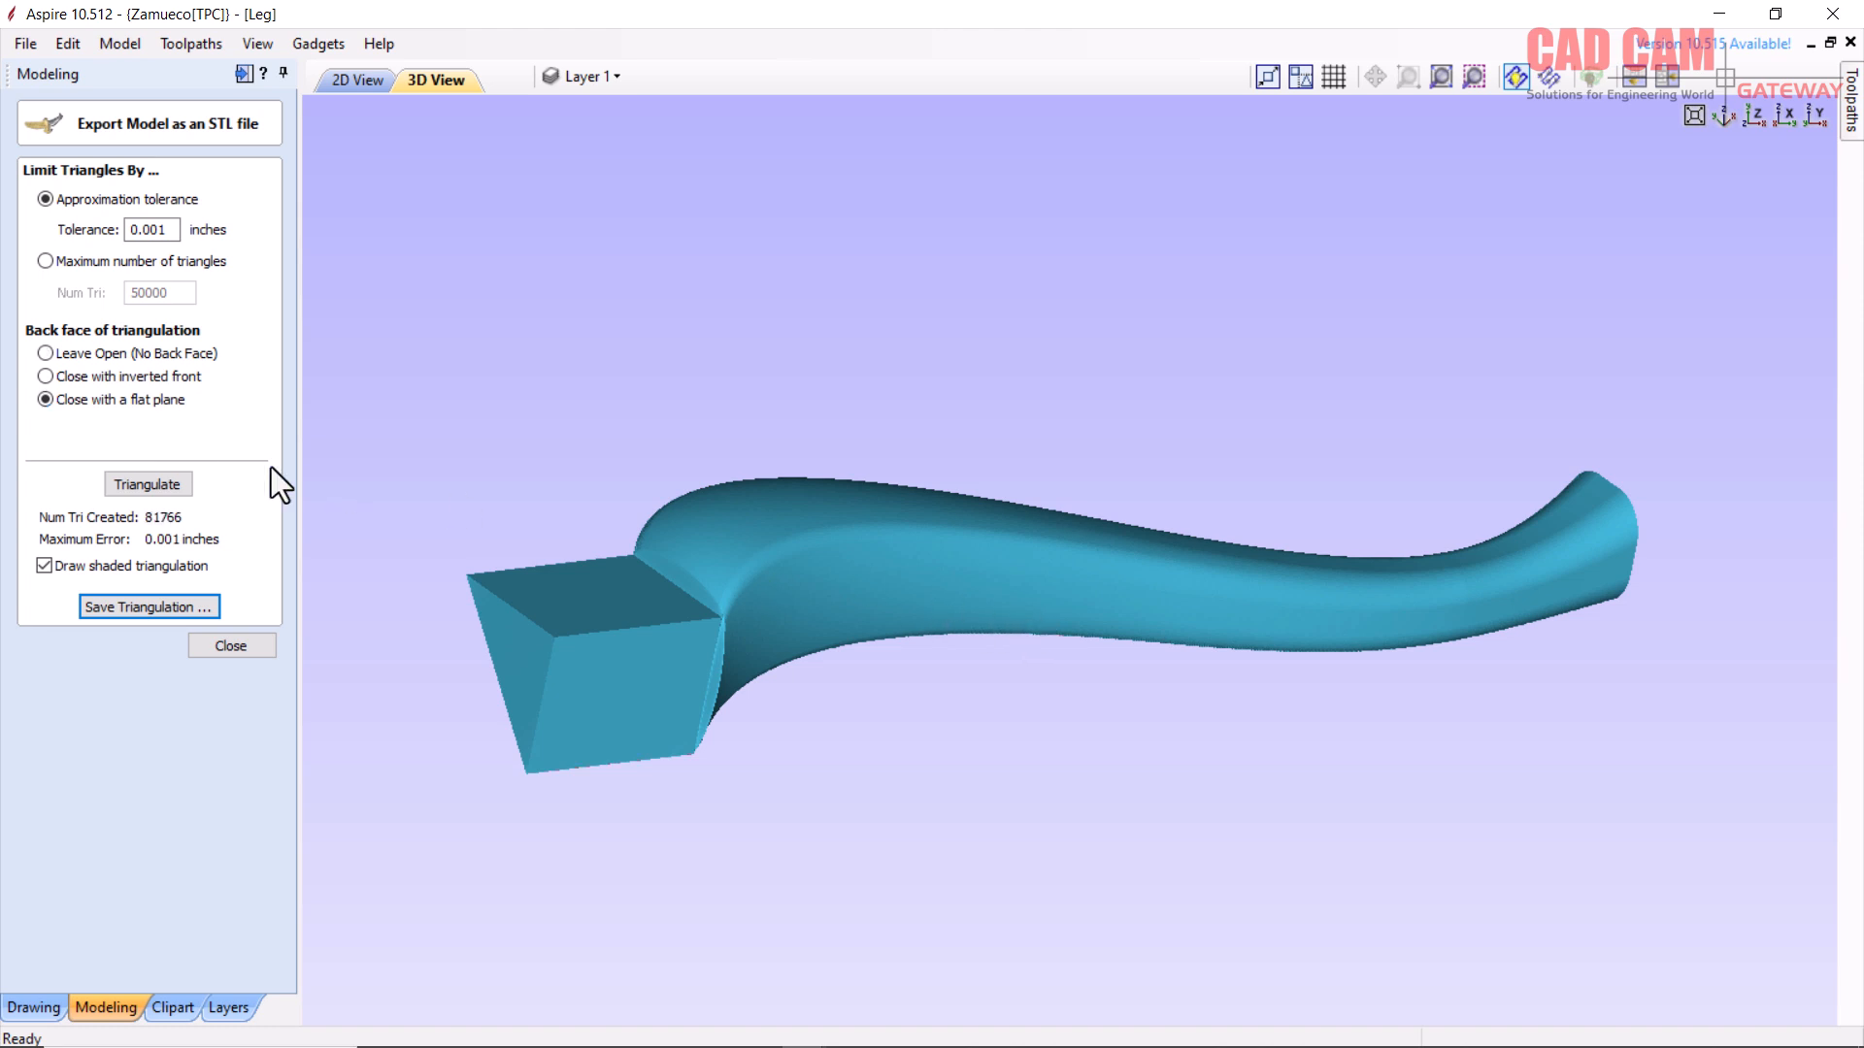
- Triangulate the leg again with its back closed by a flat plane and orbit around it
click(146, 484)
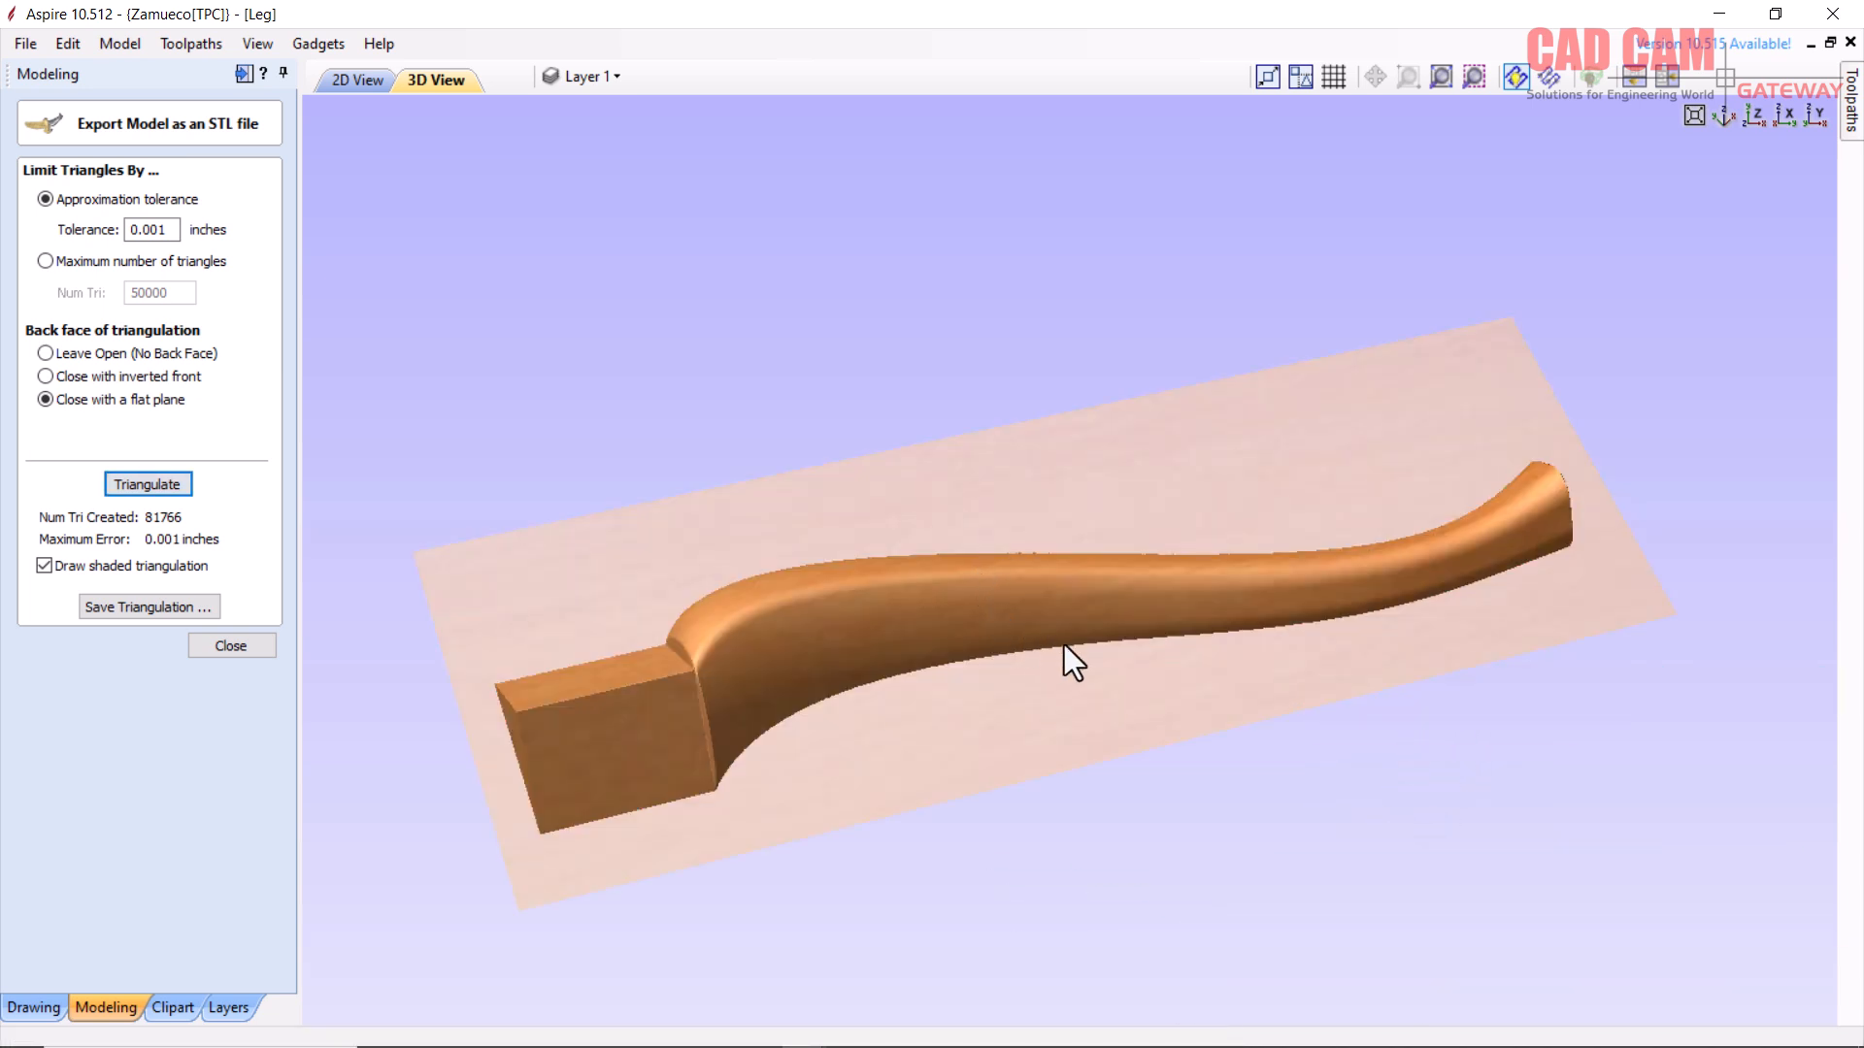
drag(1002, 591, 1079, 330)
drag(1081, 336, 837, 629)
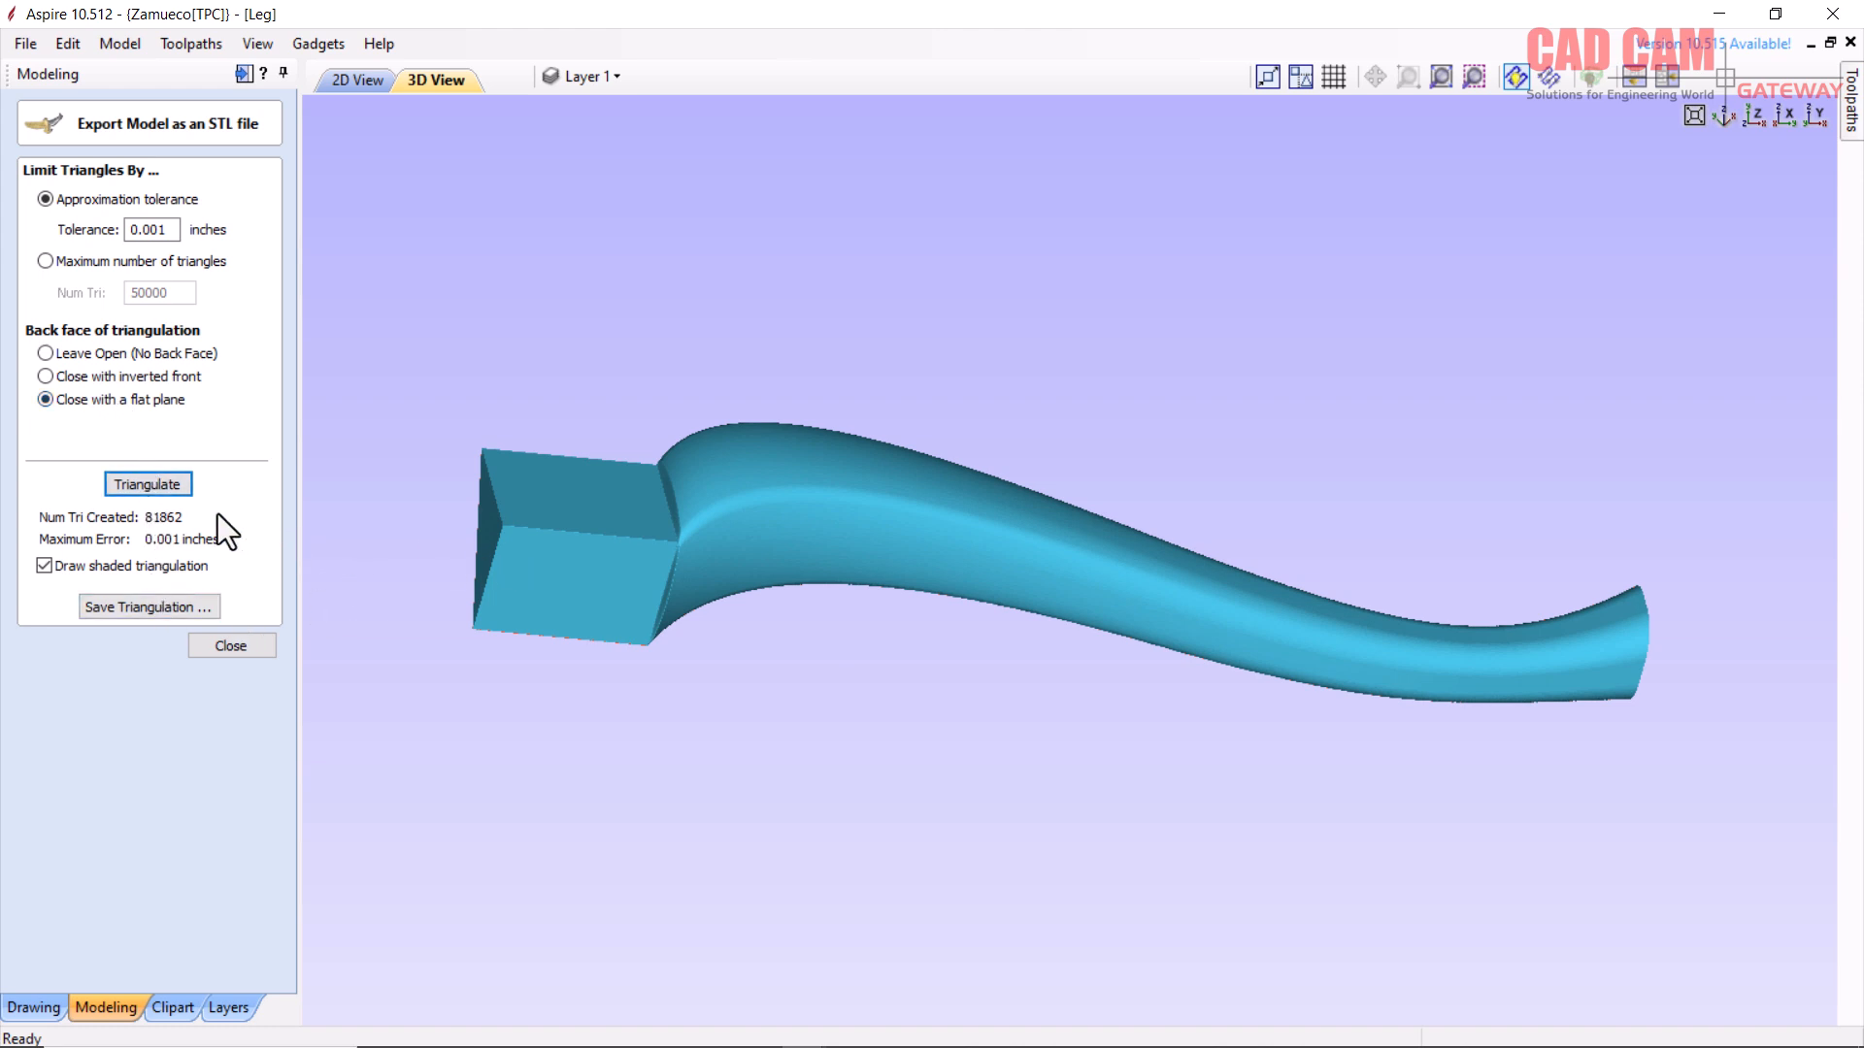
- Save the flat-backed triangulation as an STL file named "3d leg close" in the Aspire folder
click(144, 603)
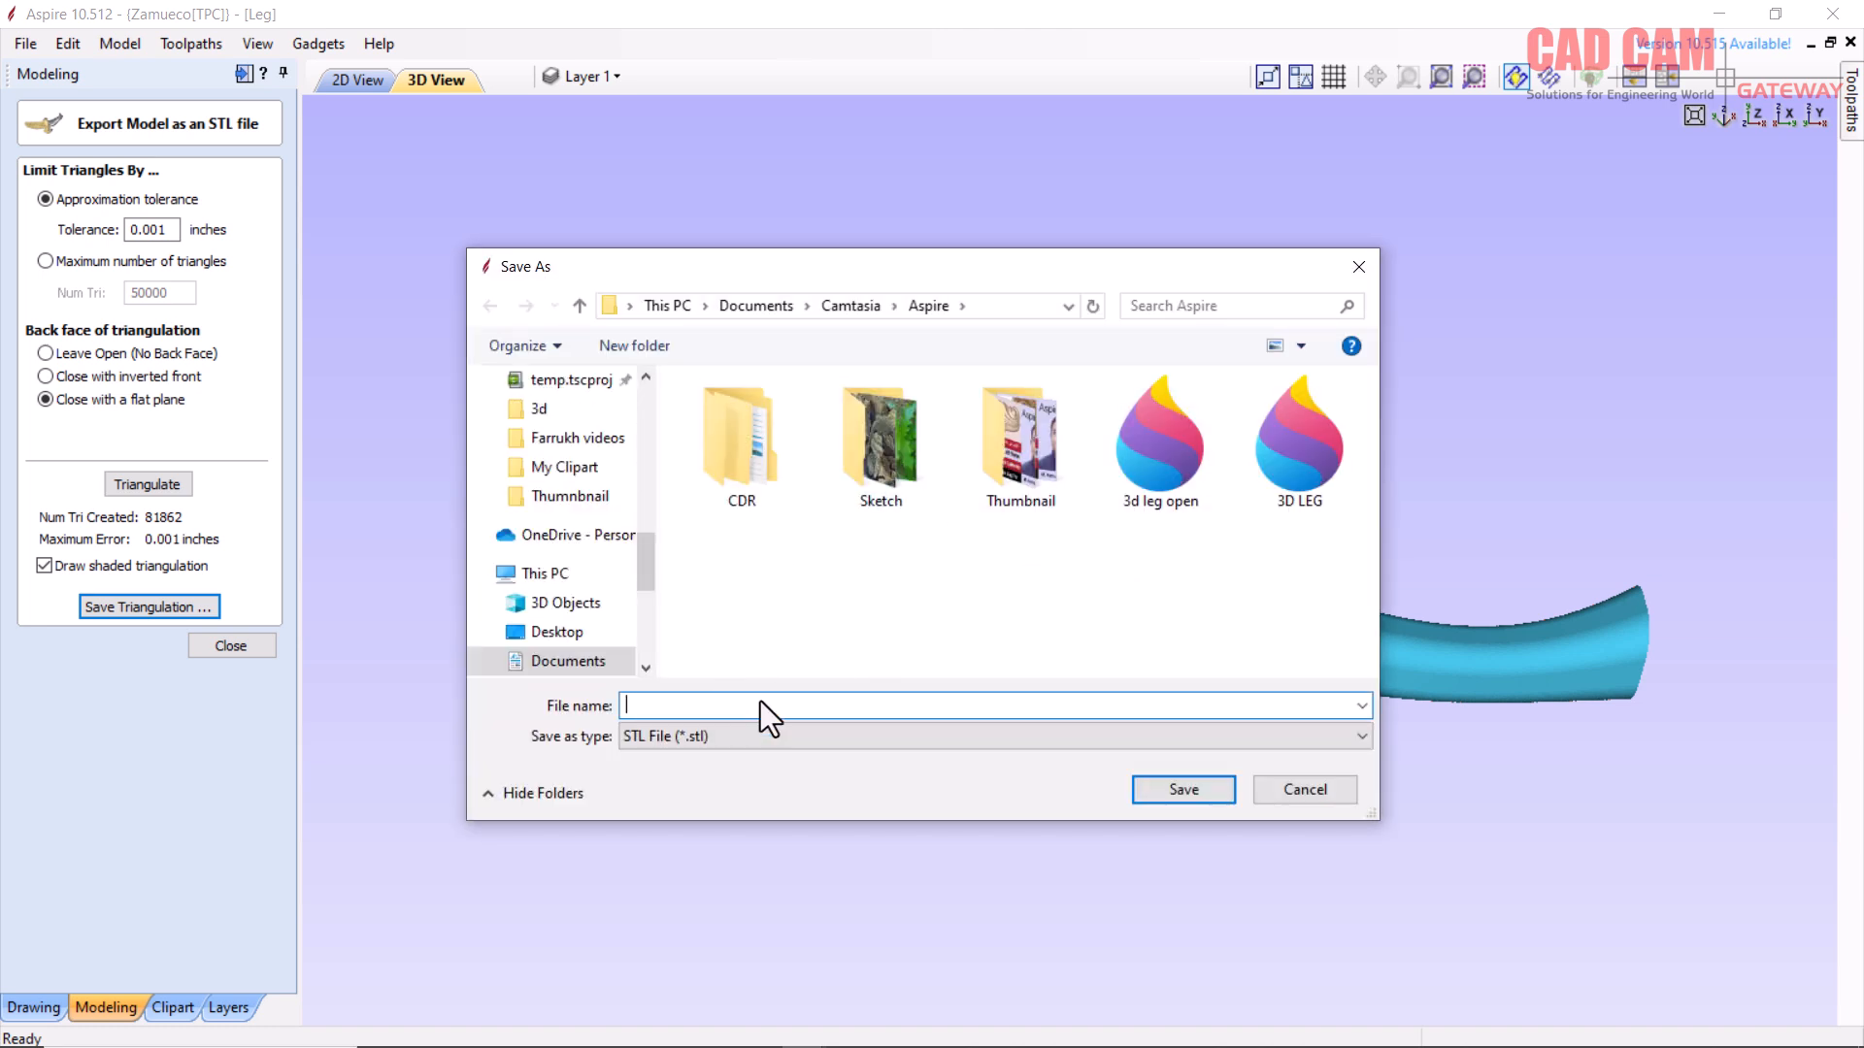
text(3d)
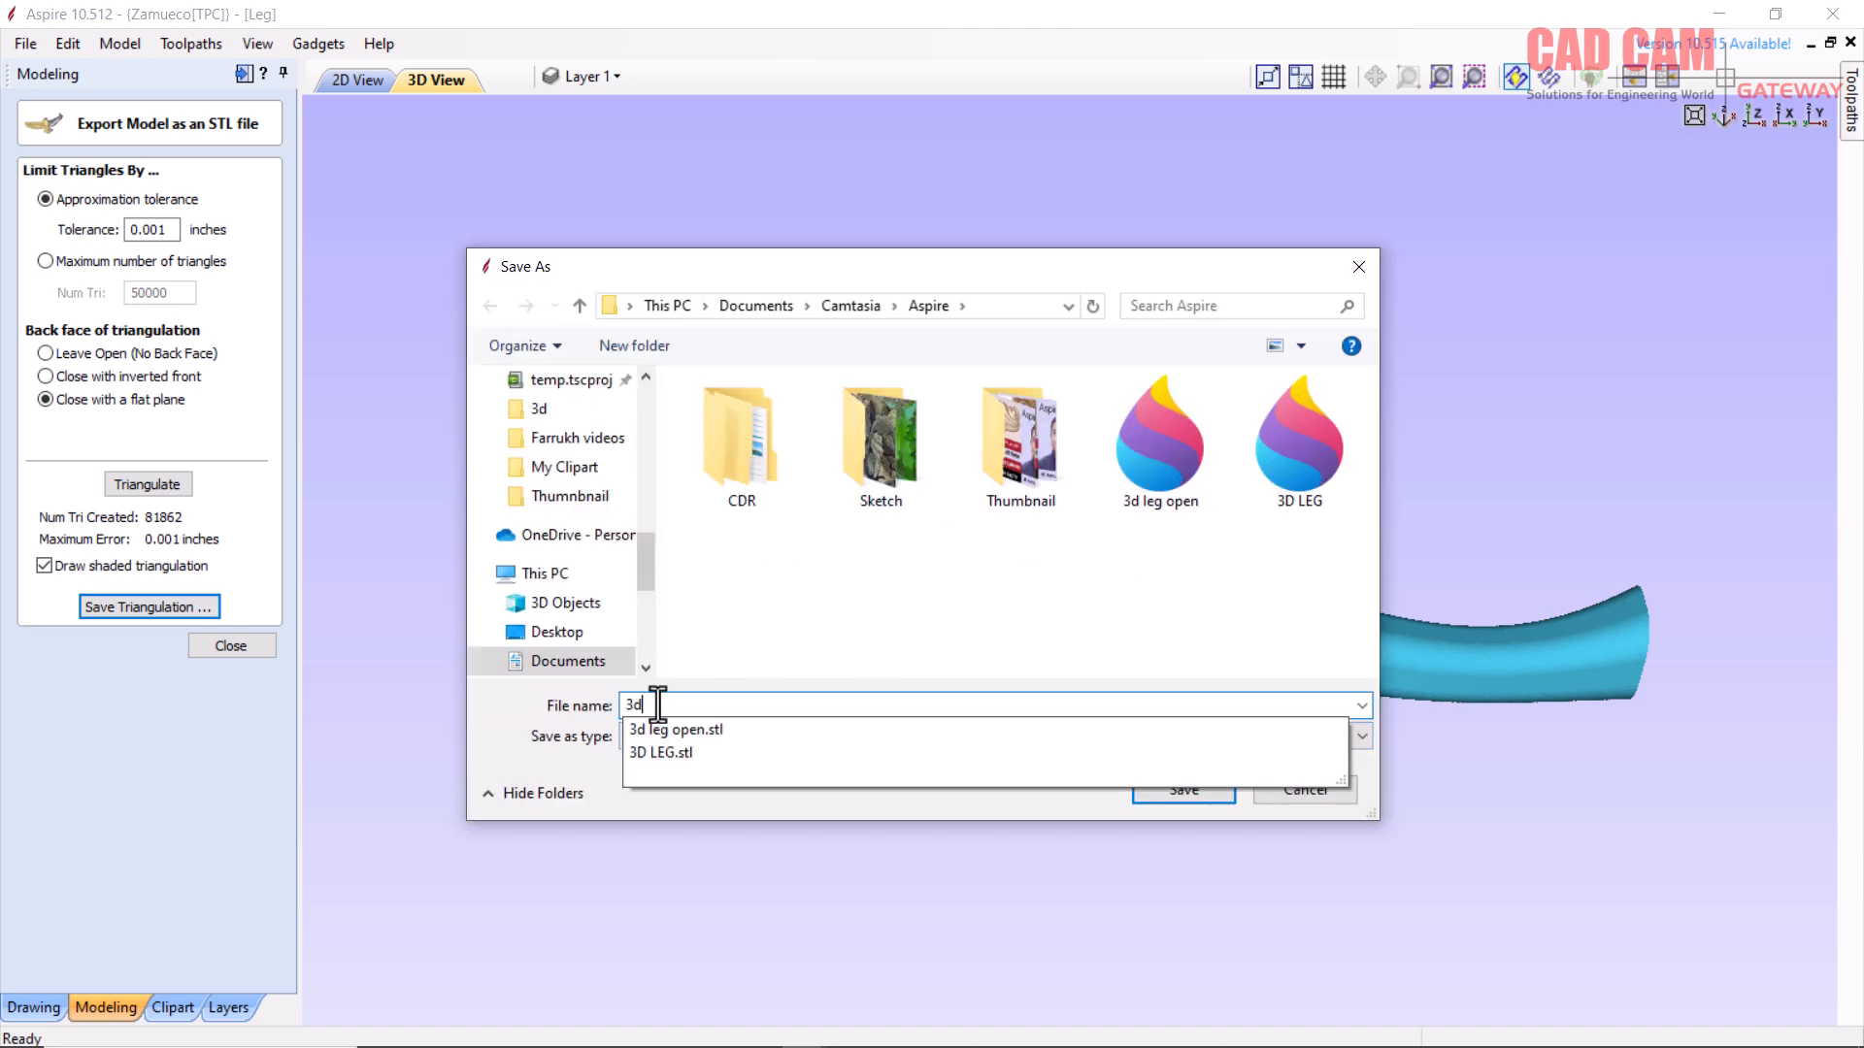
text( leg clos)
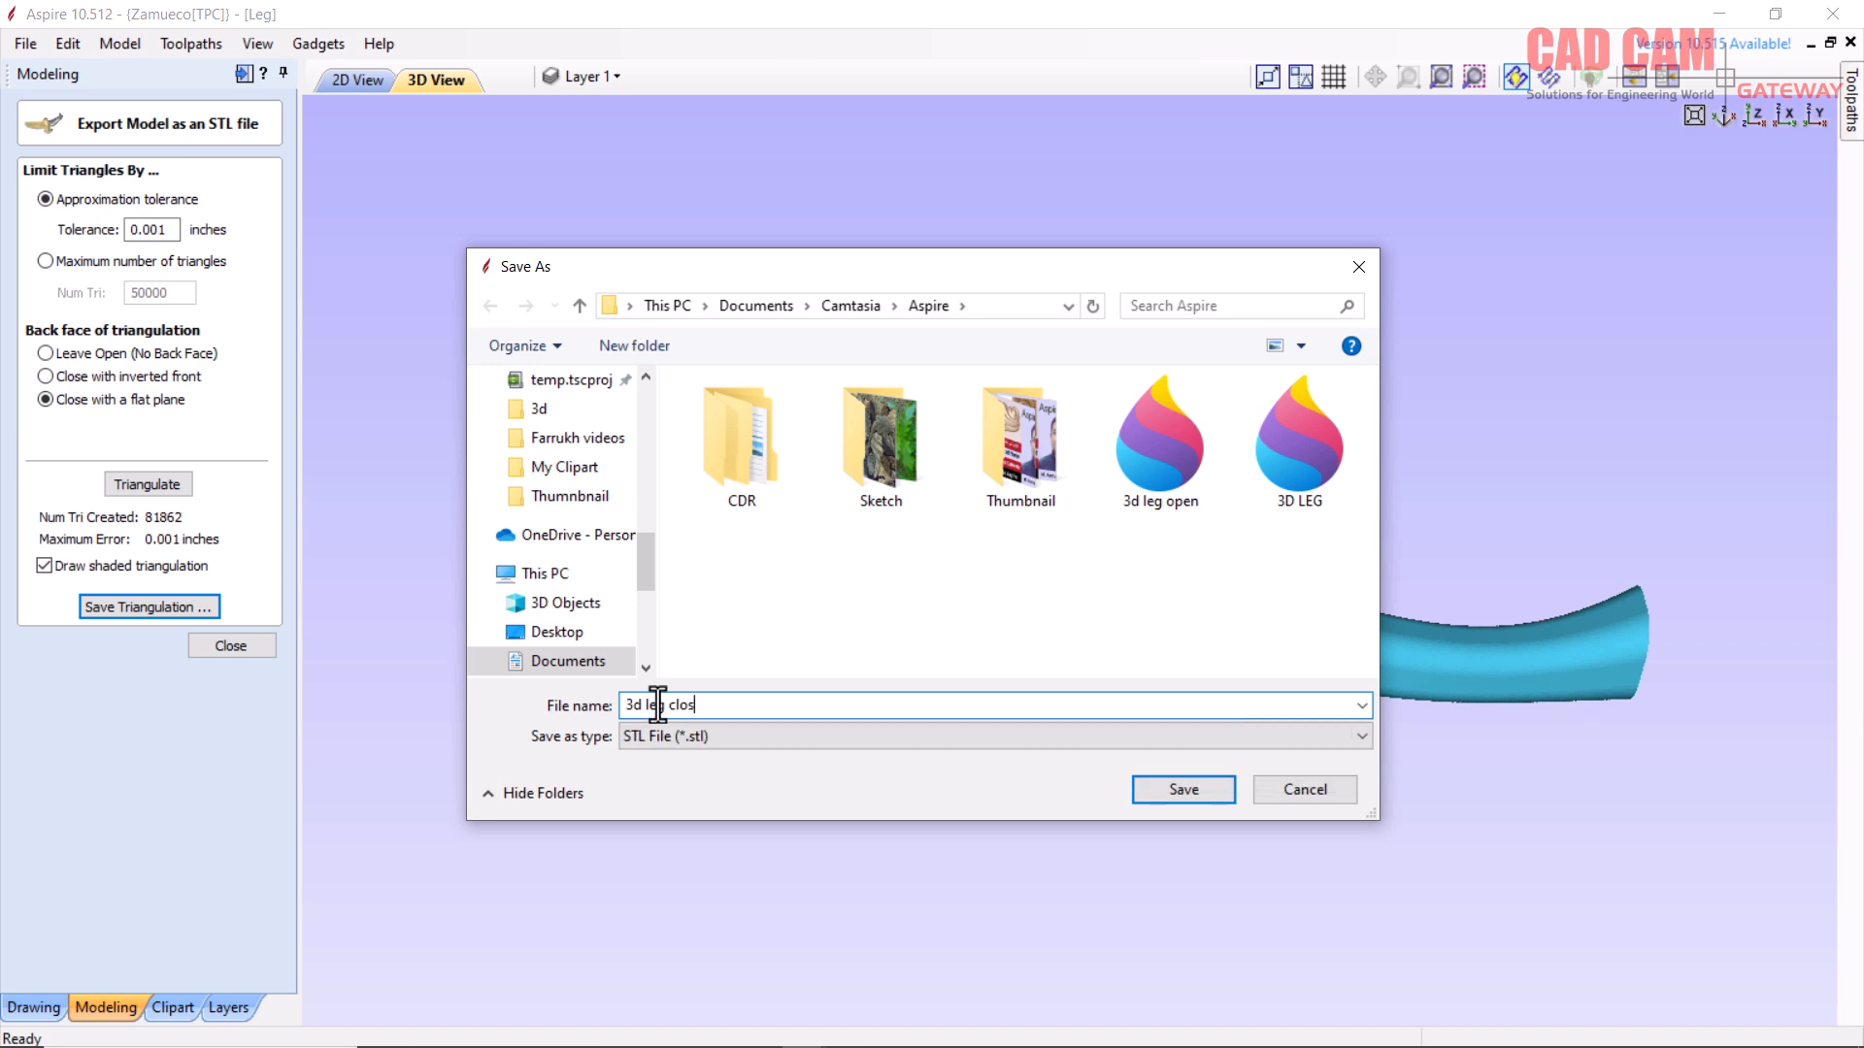
text(e)
click(1182, 790)
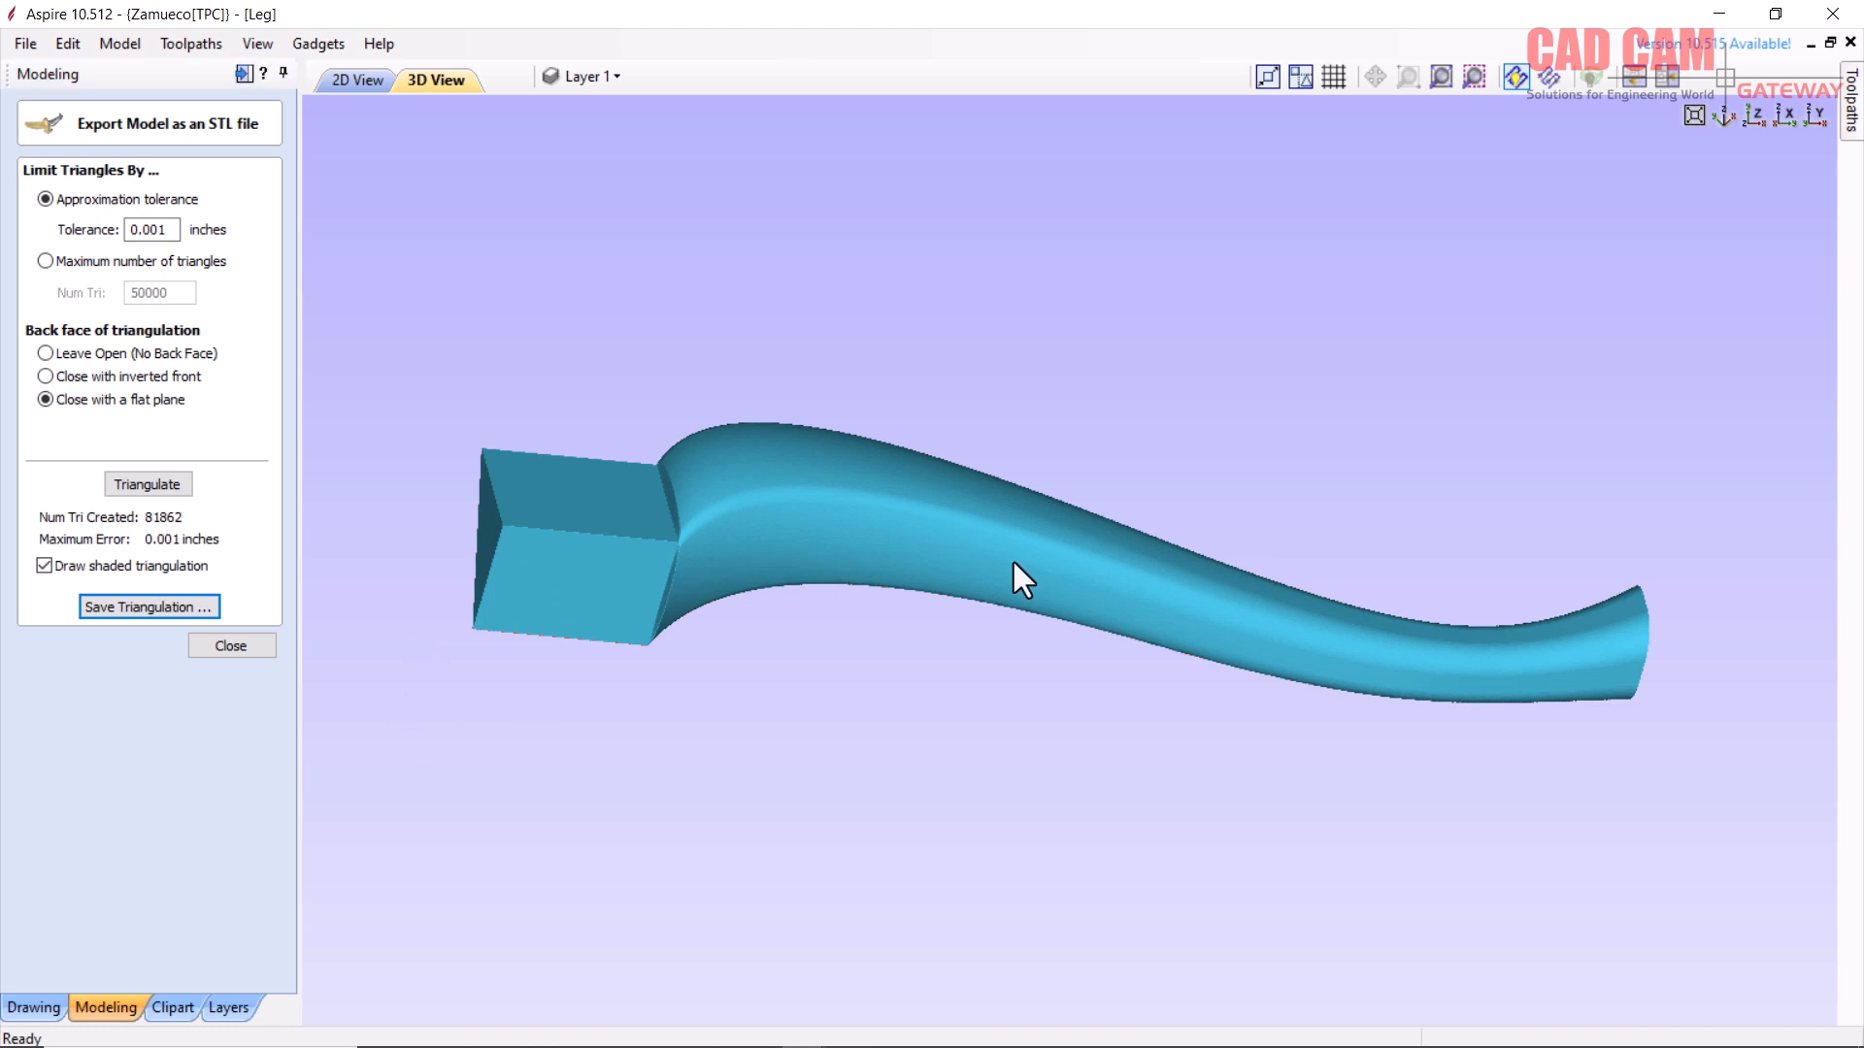
- Triangulate the leg with its back closed by an inverted front and inspect the resulting full-round leg from several angles
drag(1001, 553, 679, 495)
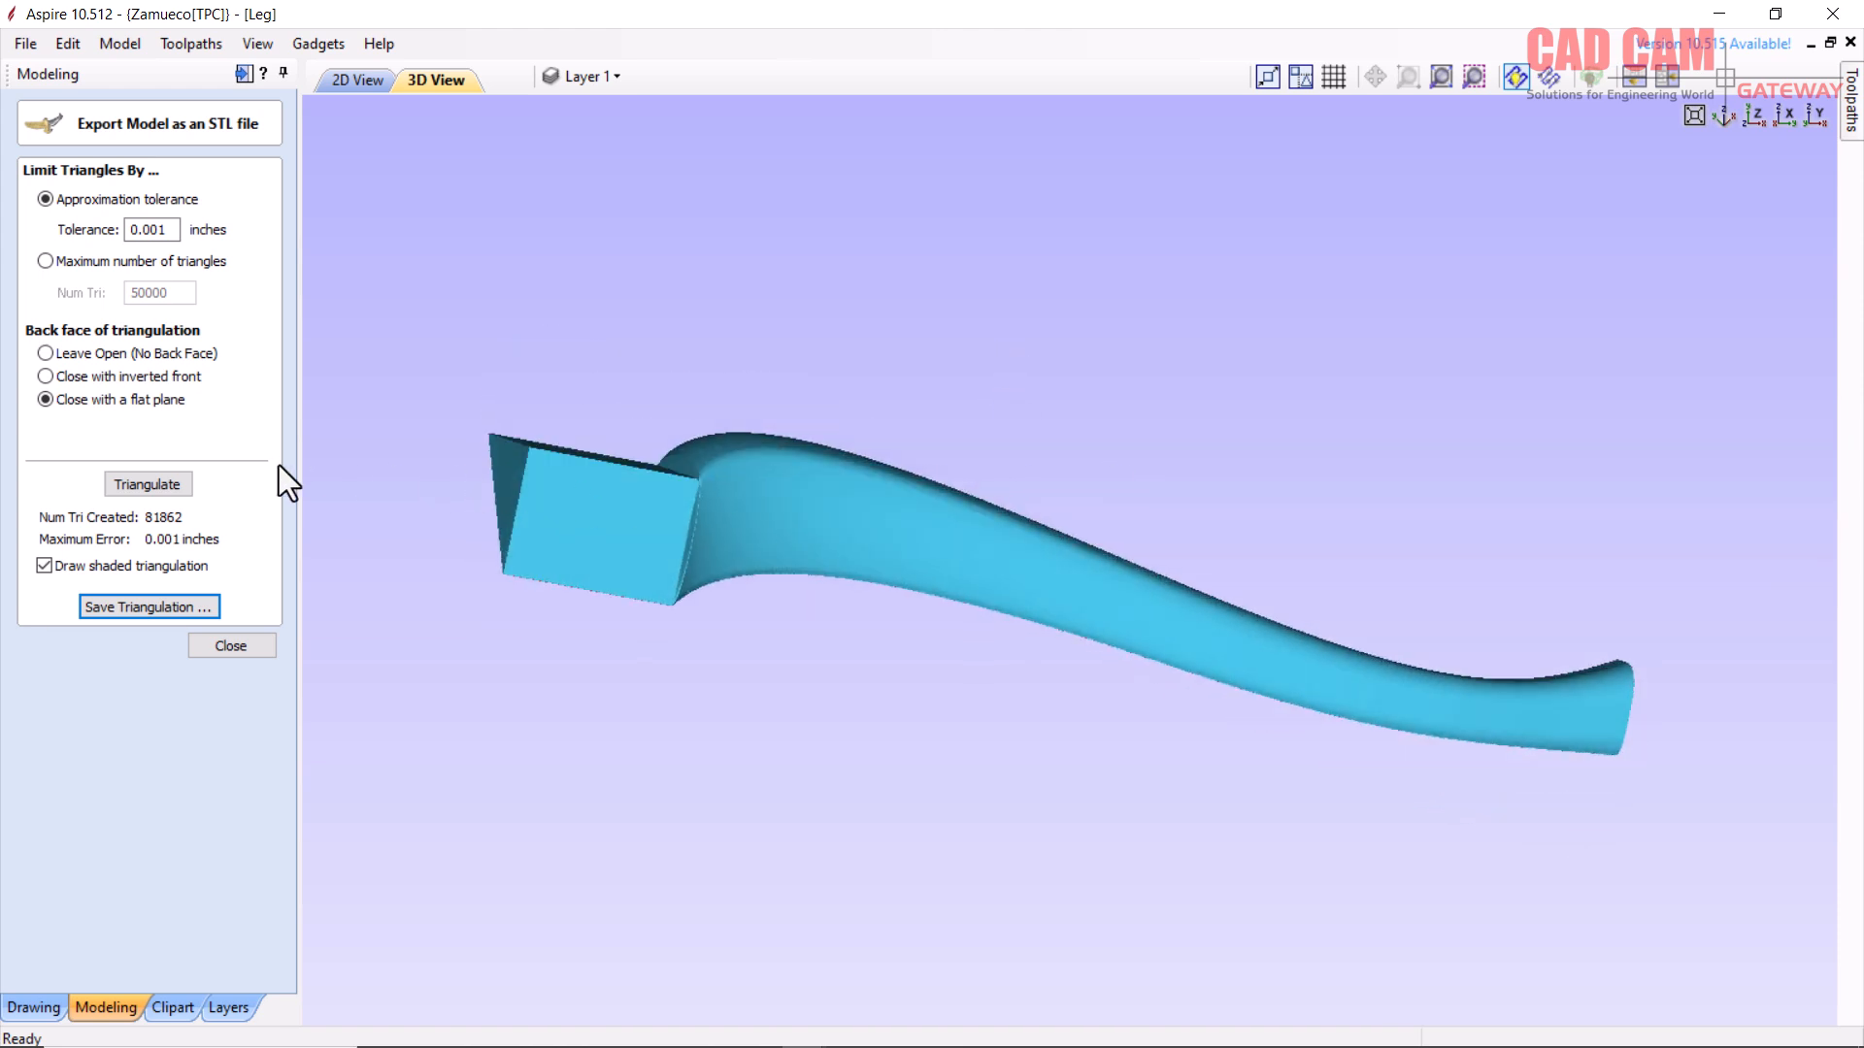
click(148, 485)
click(143, 378)
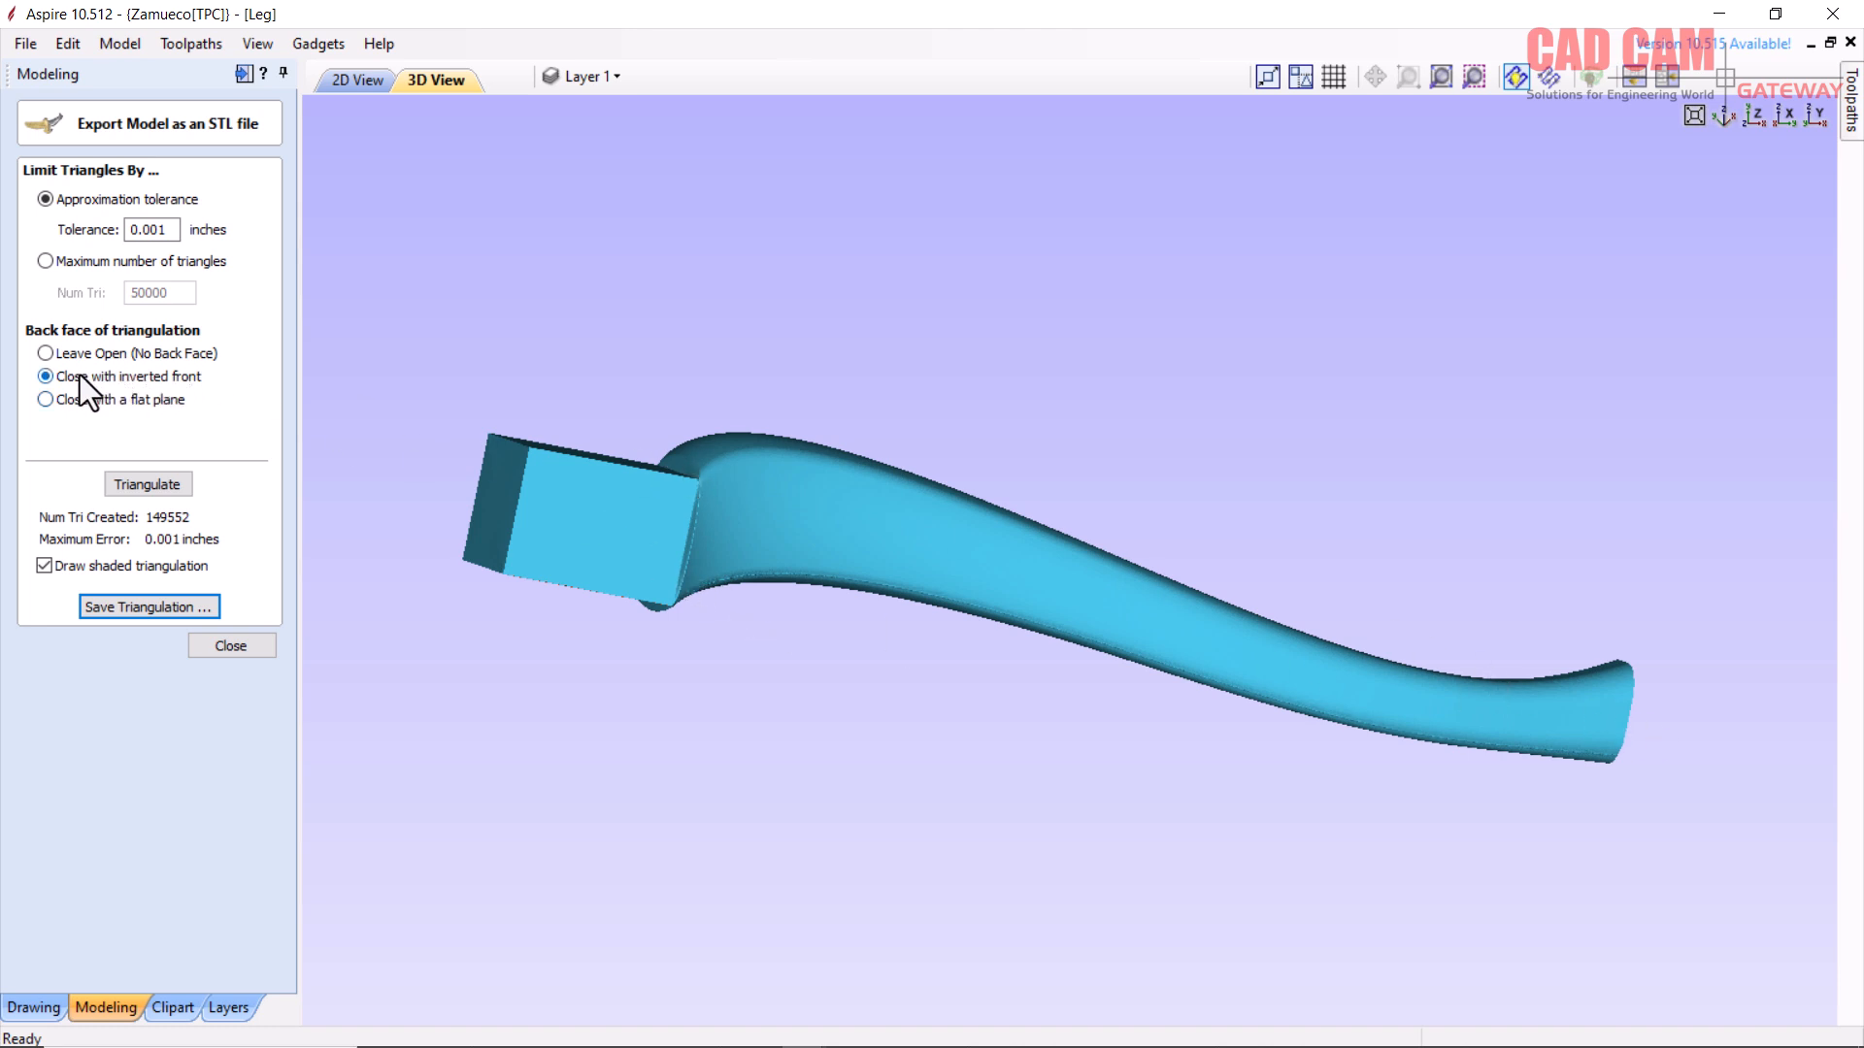
click(141, 490)
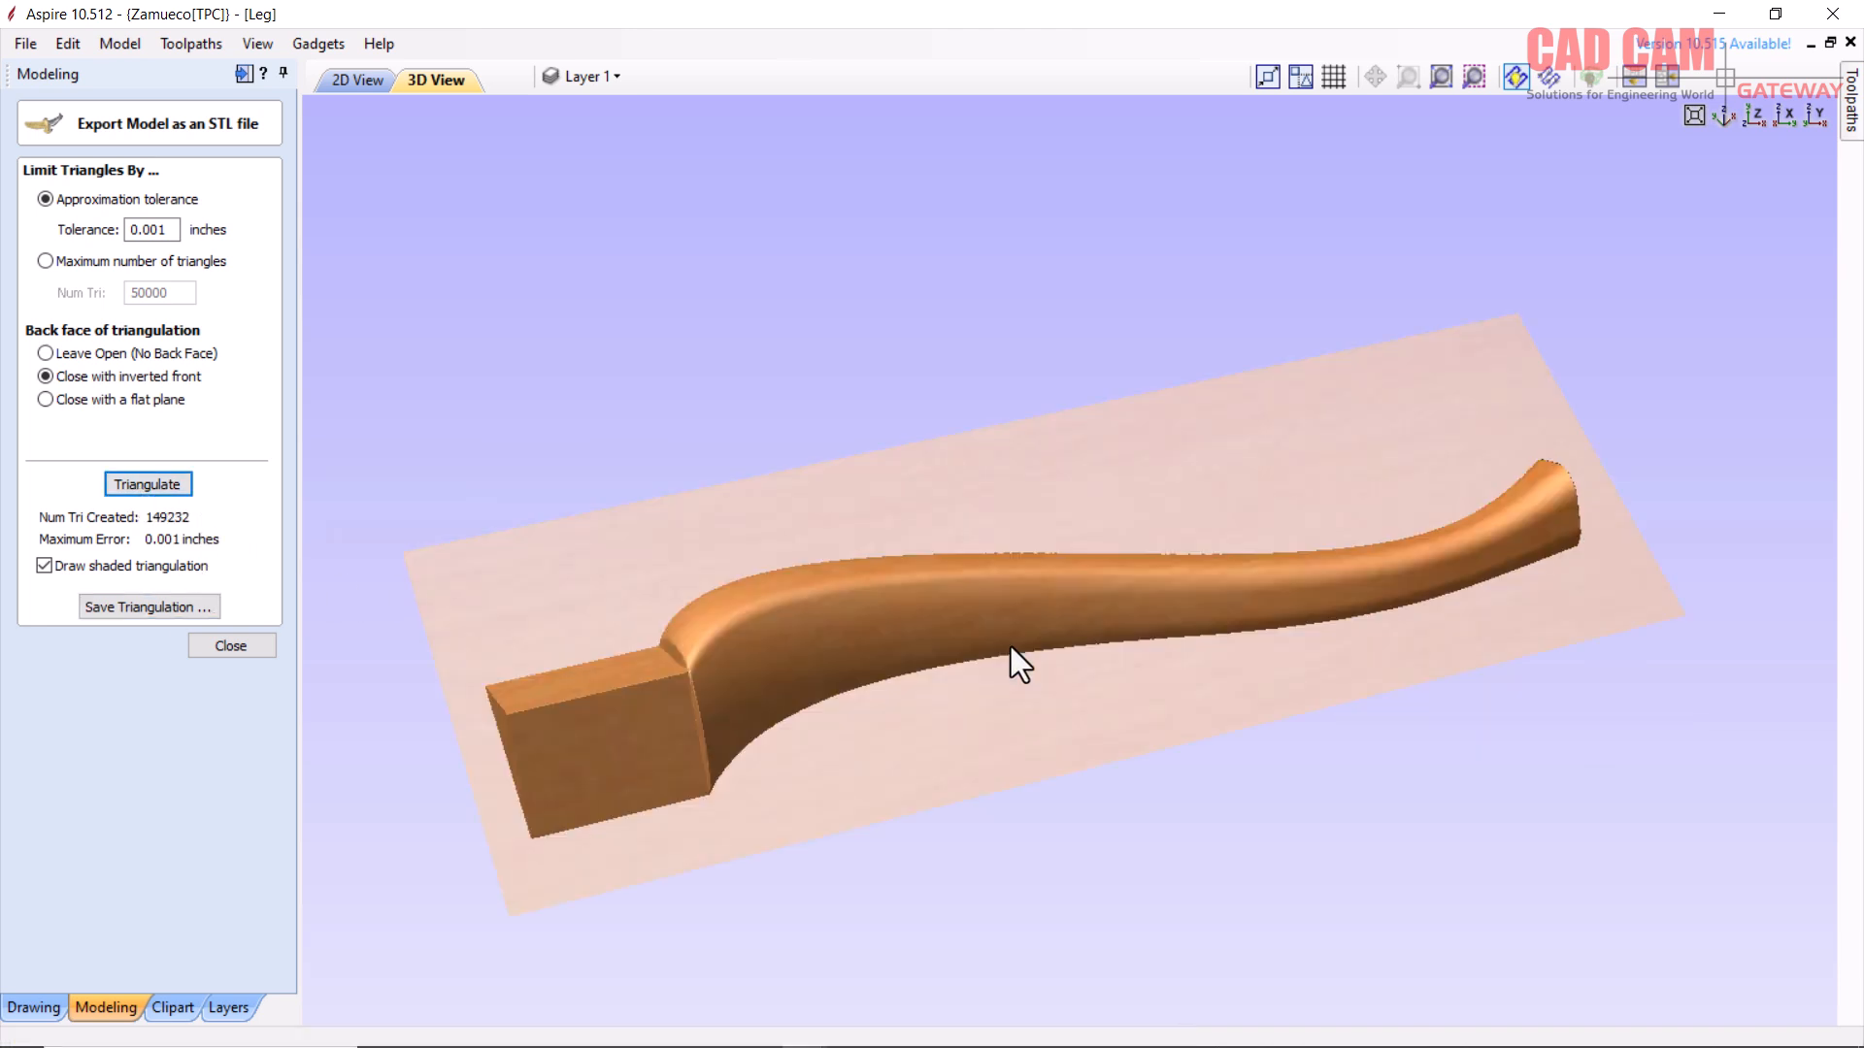
drag(1010, 646, 987, 616)
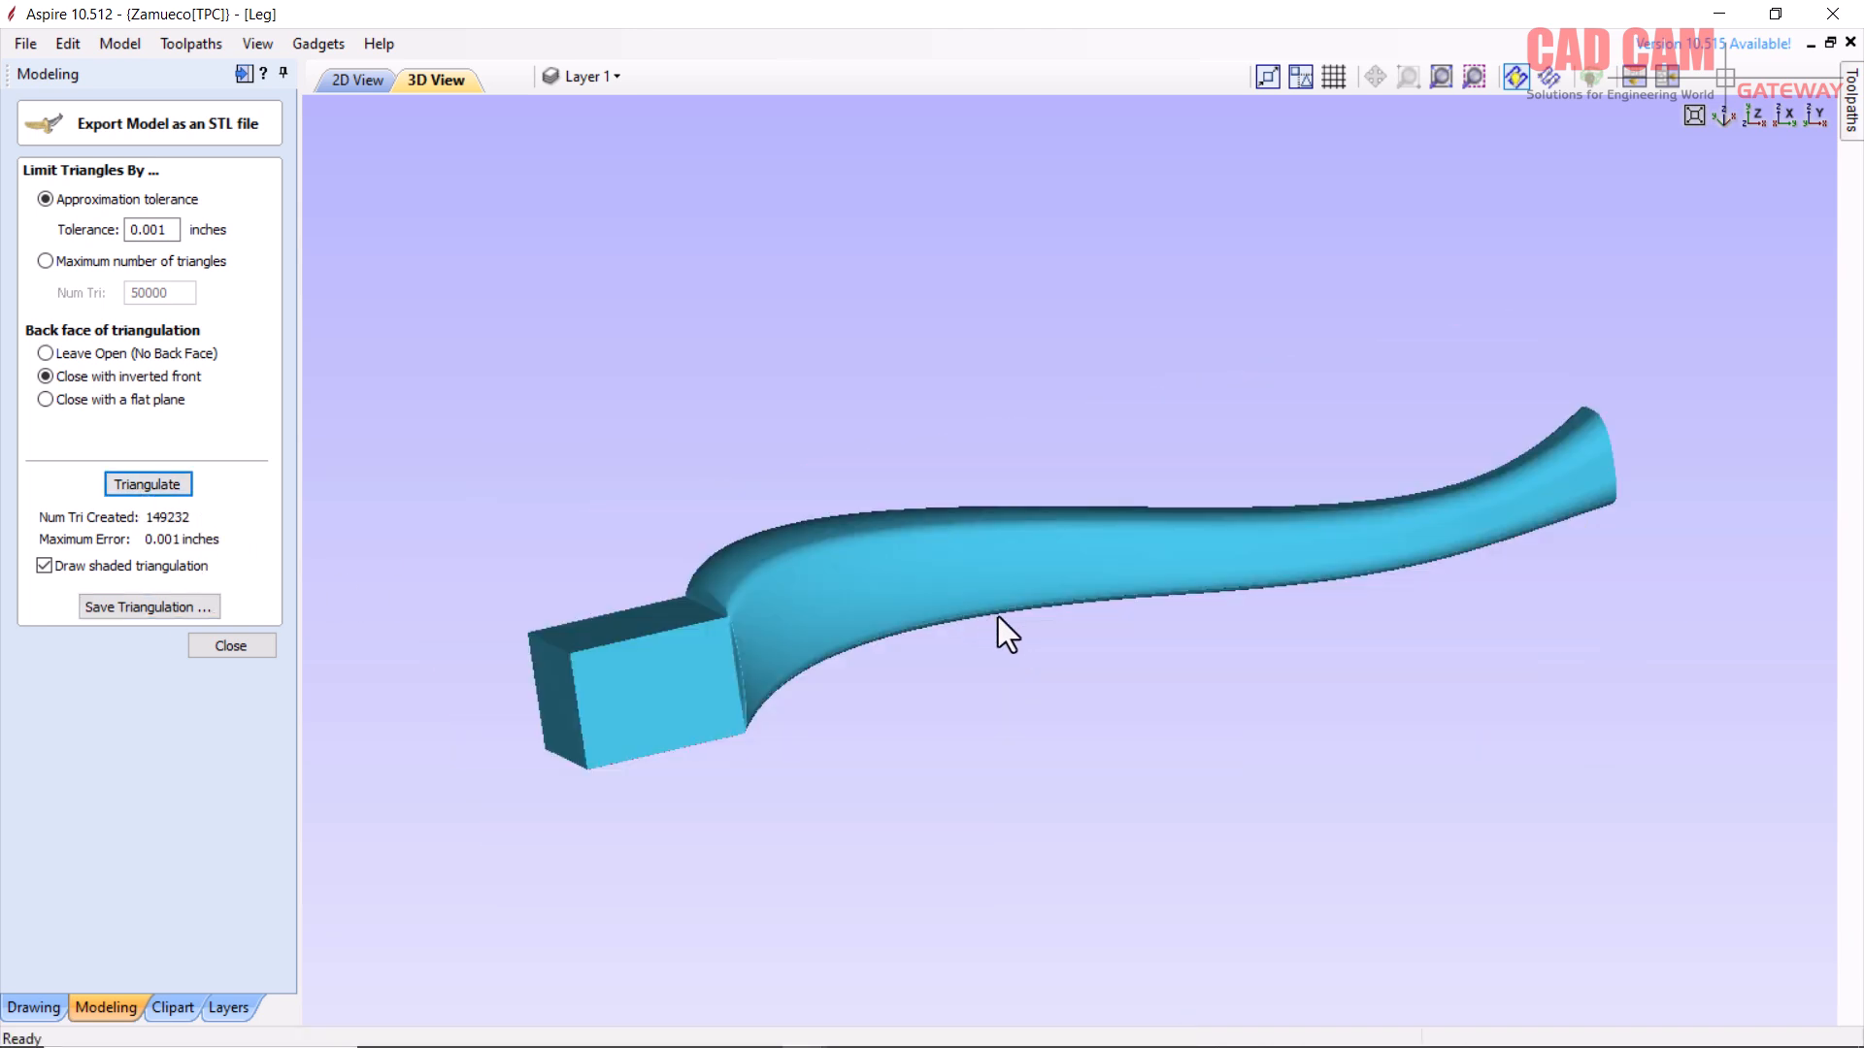
drag(1037, 481, 999, 365)
drag(1005, 579, 1186, 555)
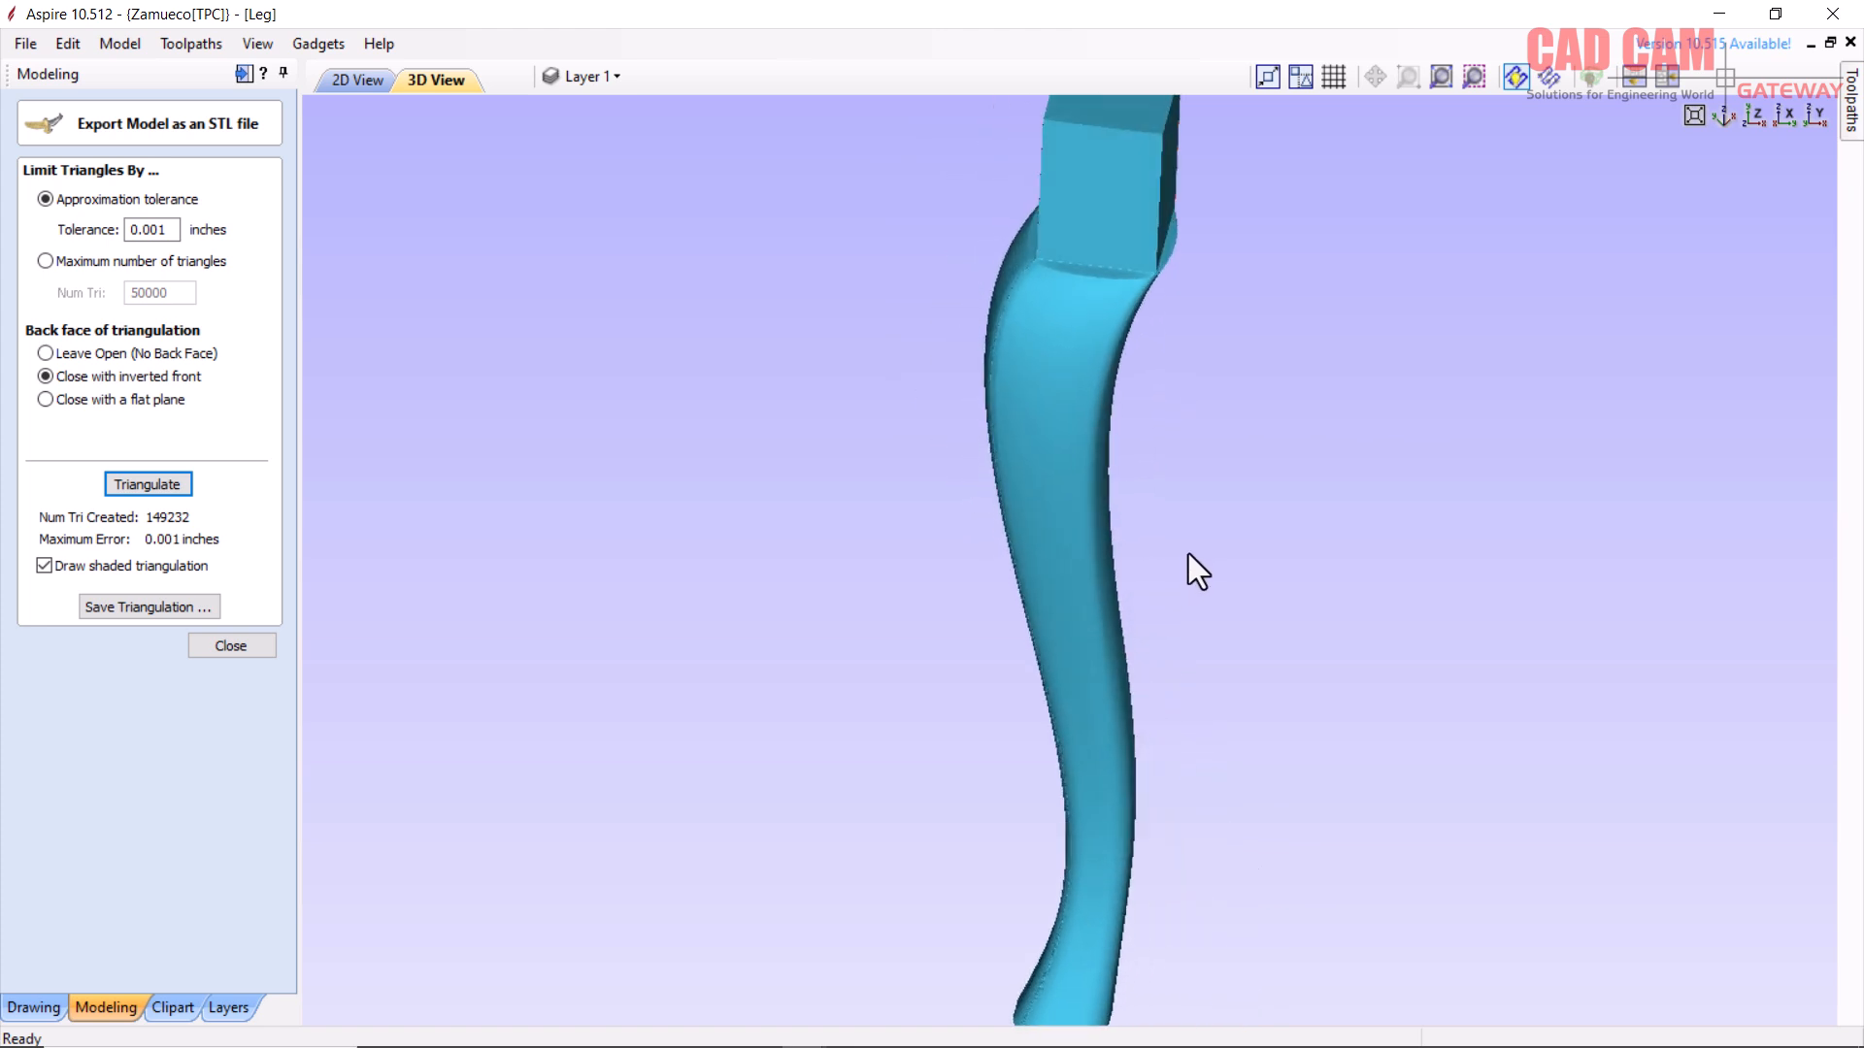
scroll(1079, 614, down, 3)
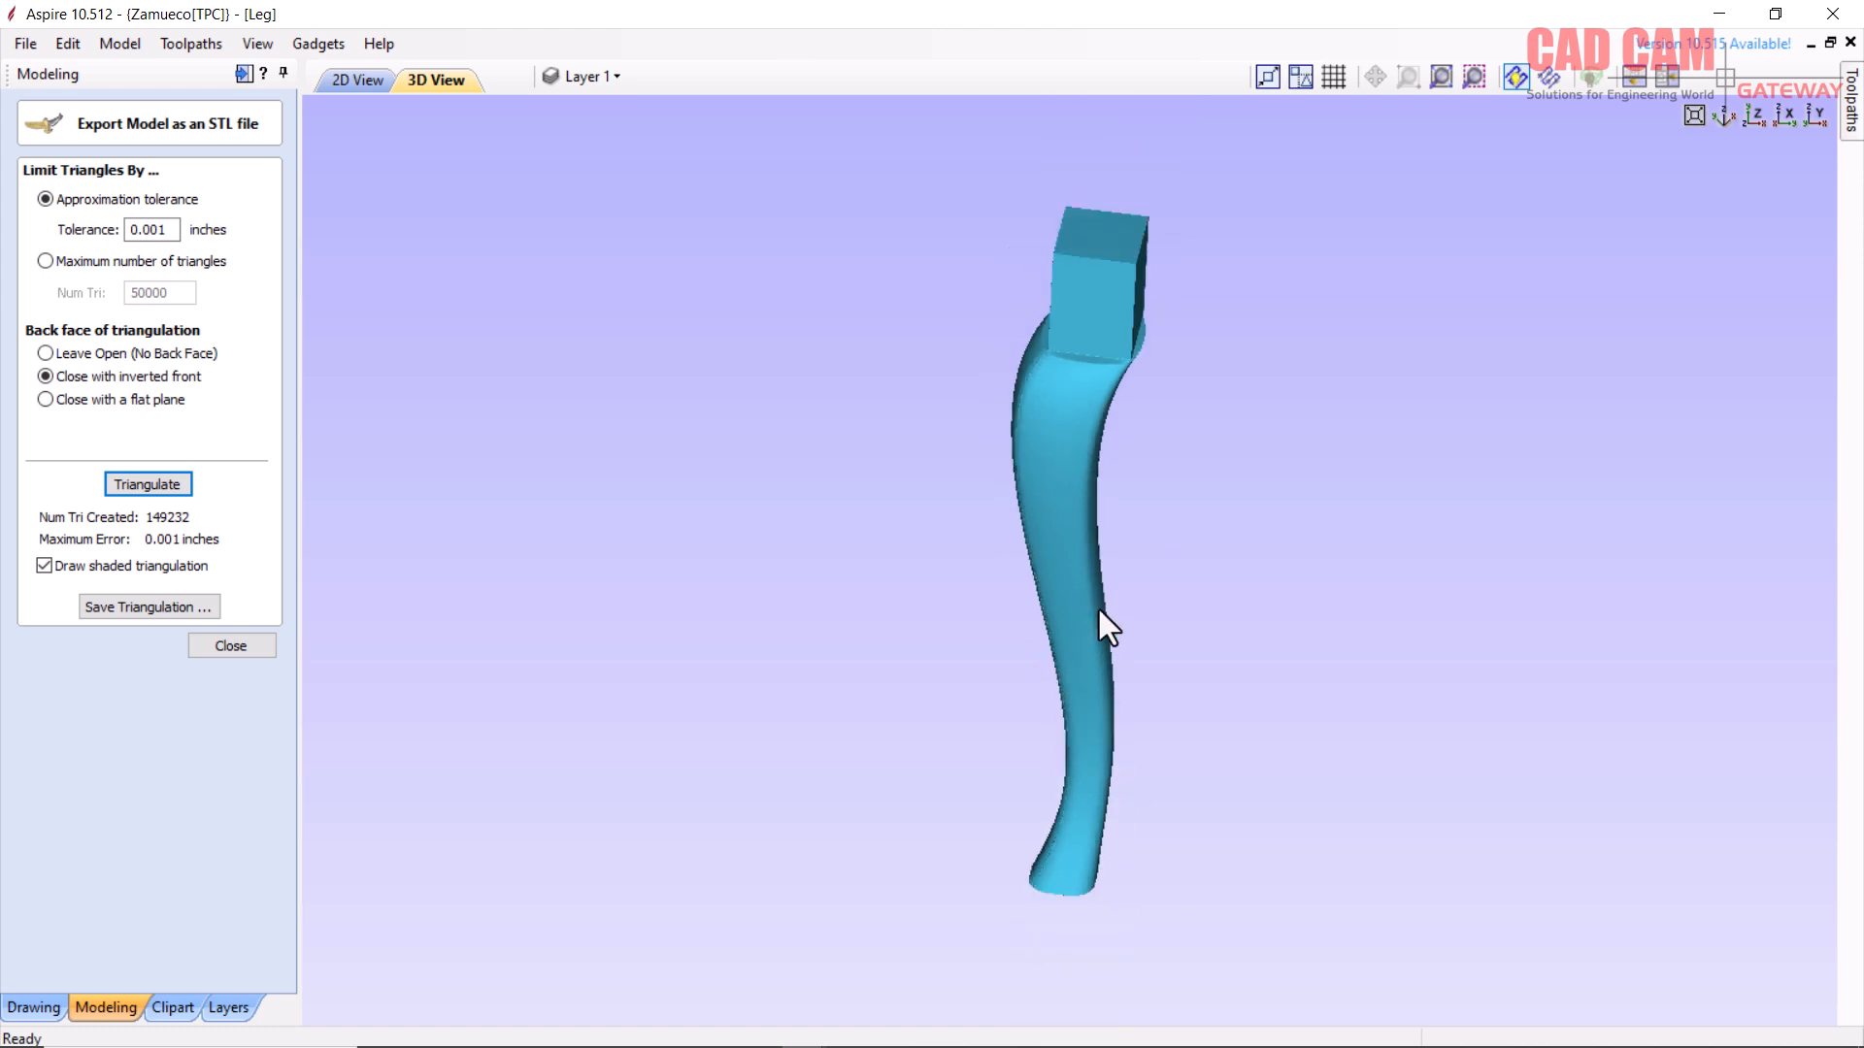
mouse_move(1132, 607)
mouse_down()
mouse_move(1162, 602)
mouse_move(1105, 603)
mouse_move(1147, 617)
mouse_up()
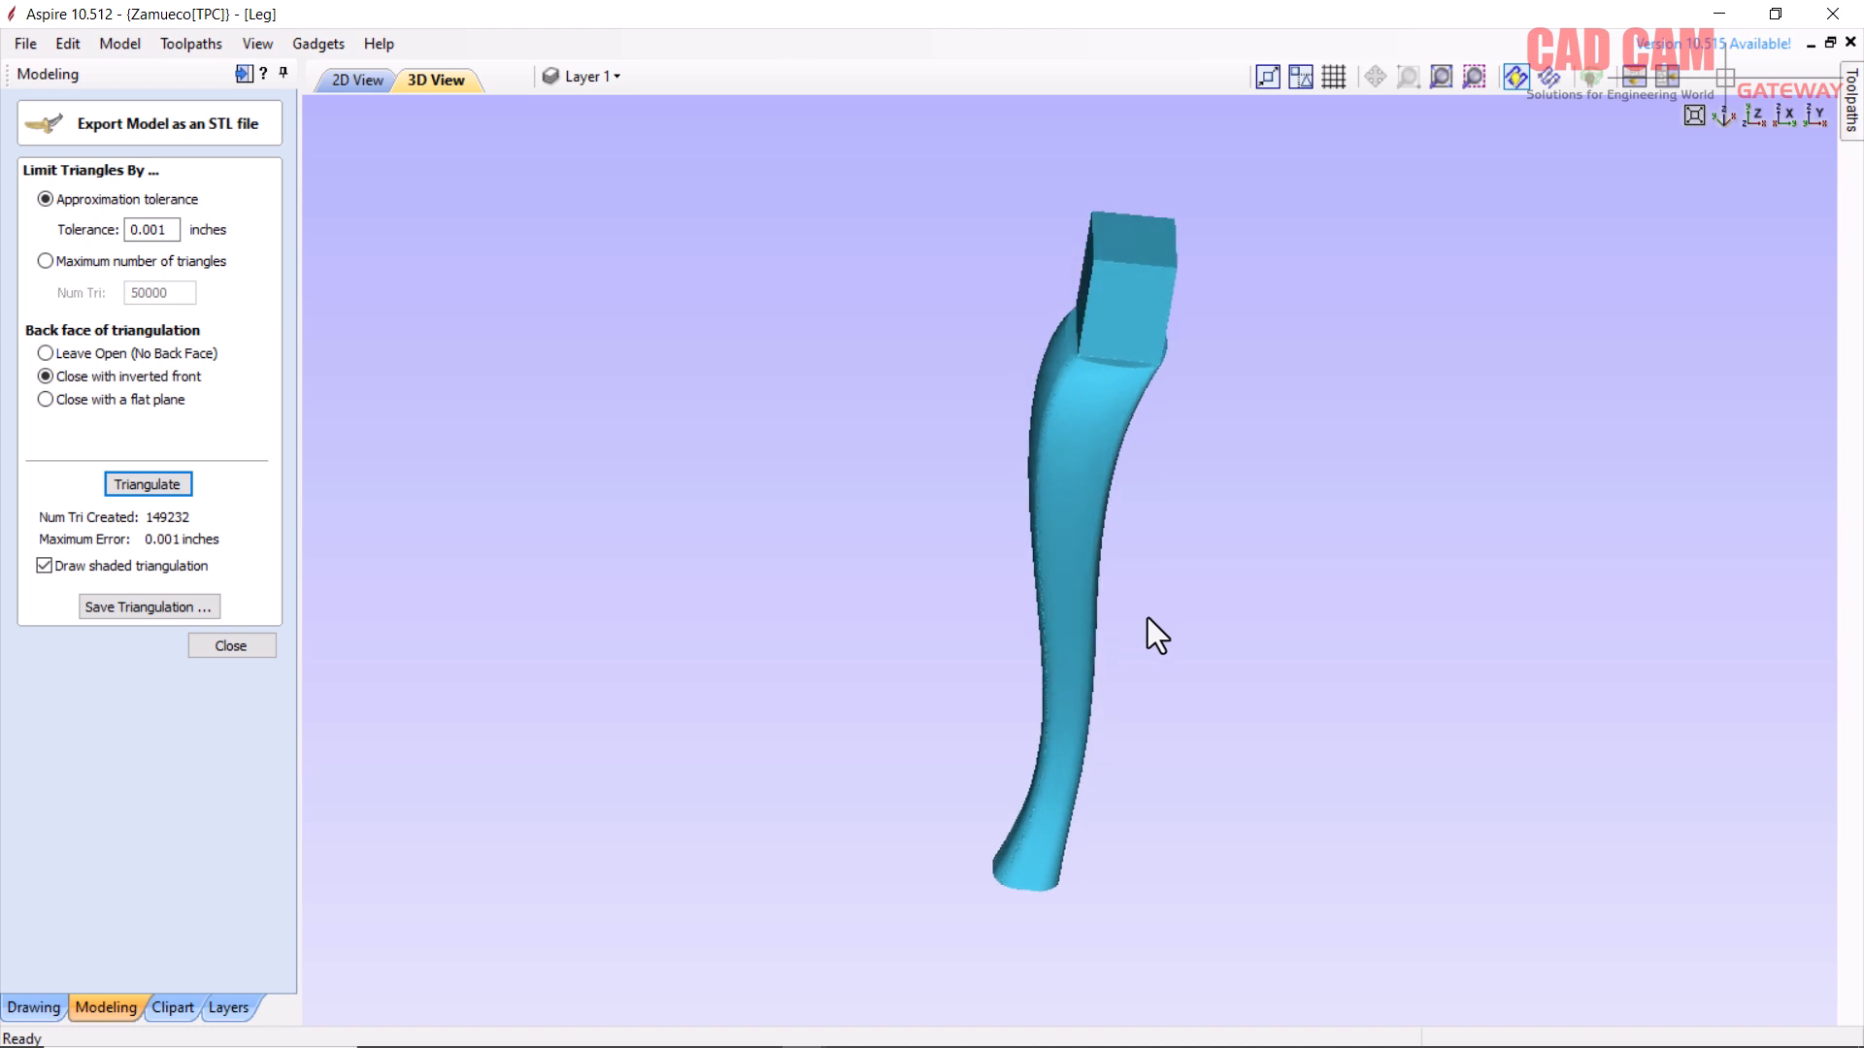
click(156, 606)
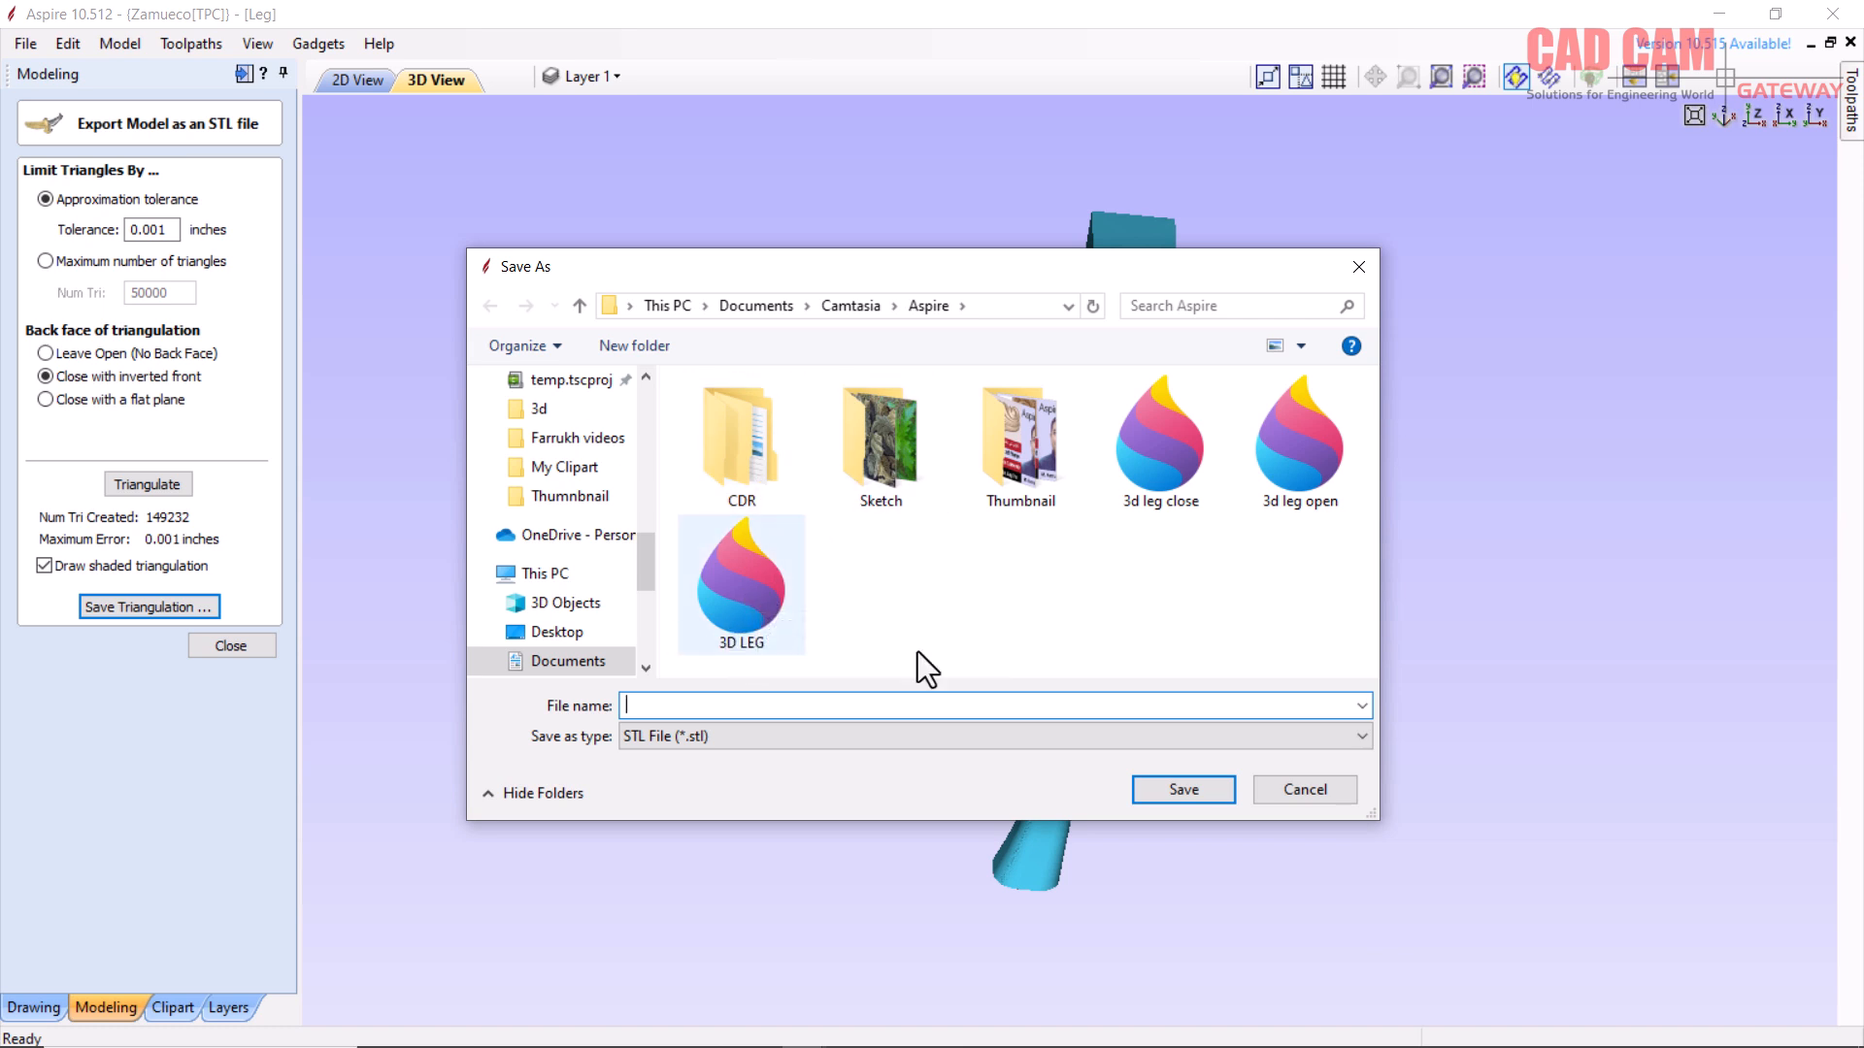
click(754, 616)
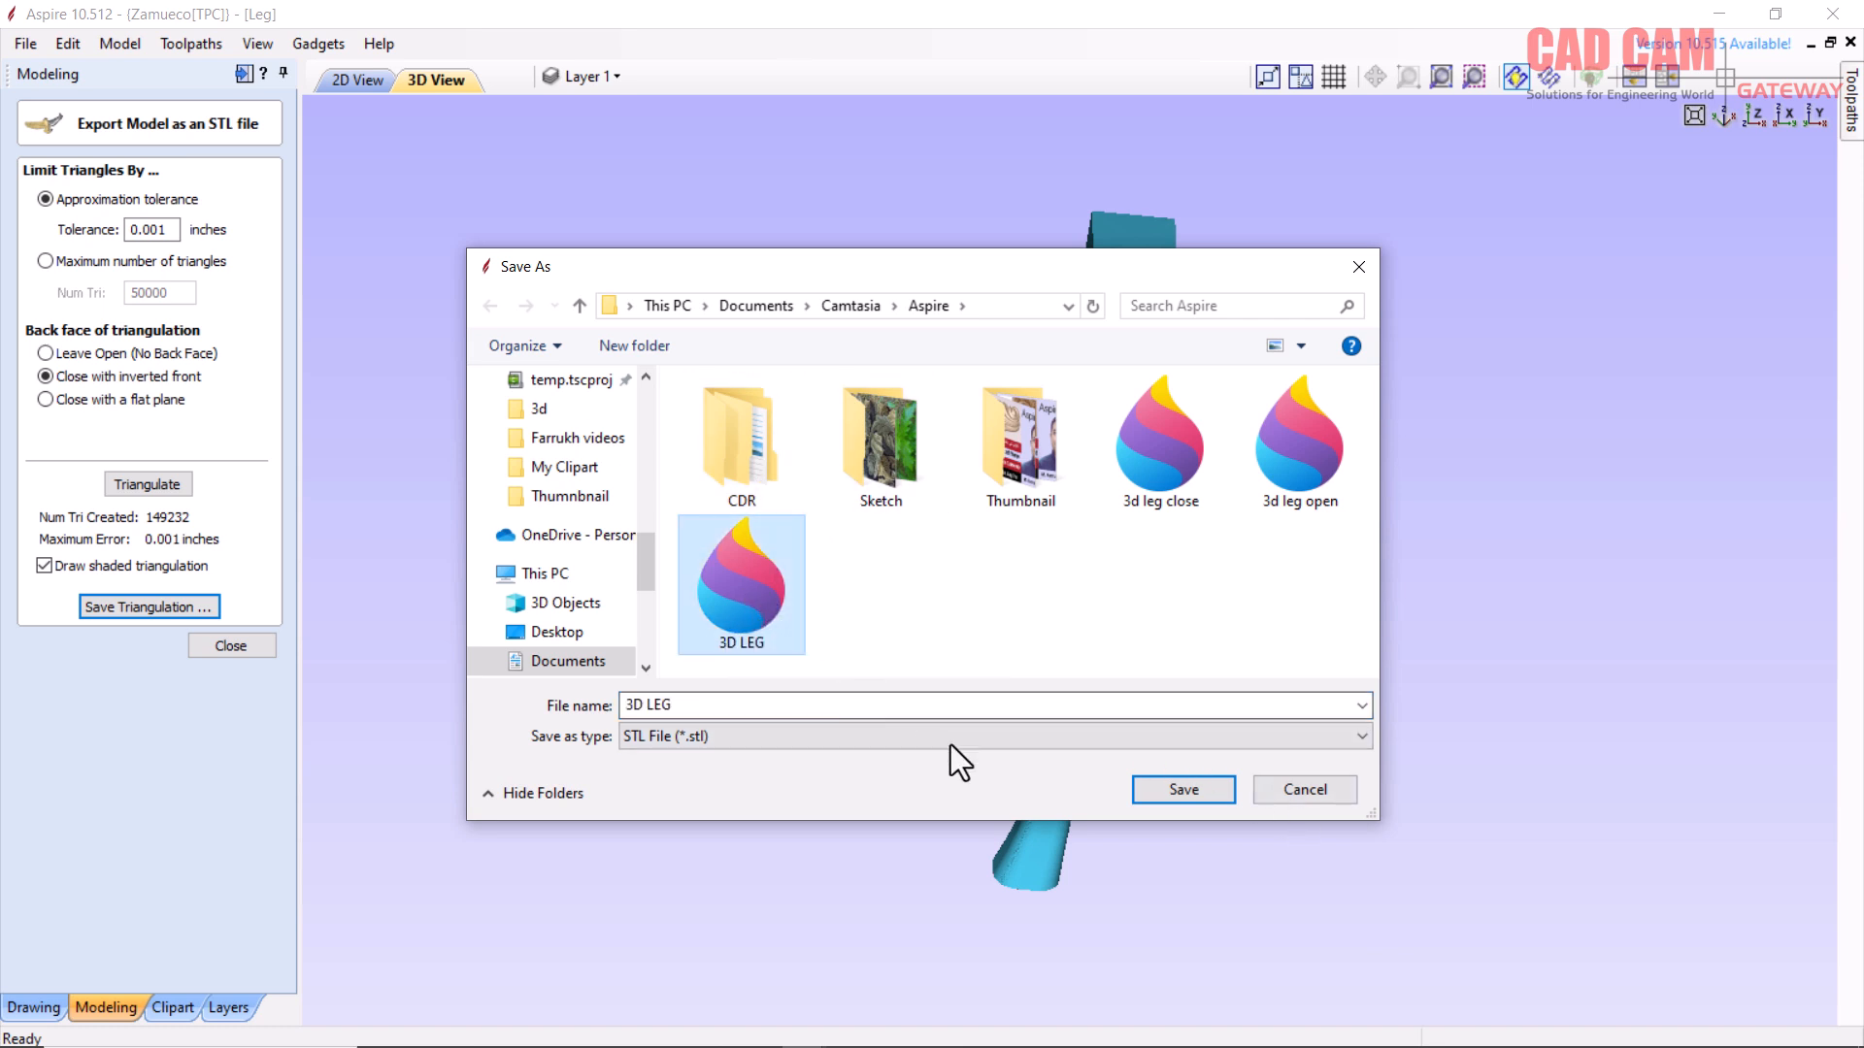
click(1205, 790)
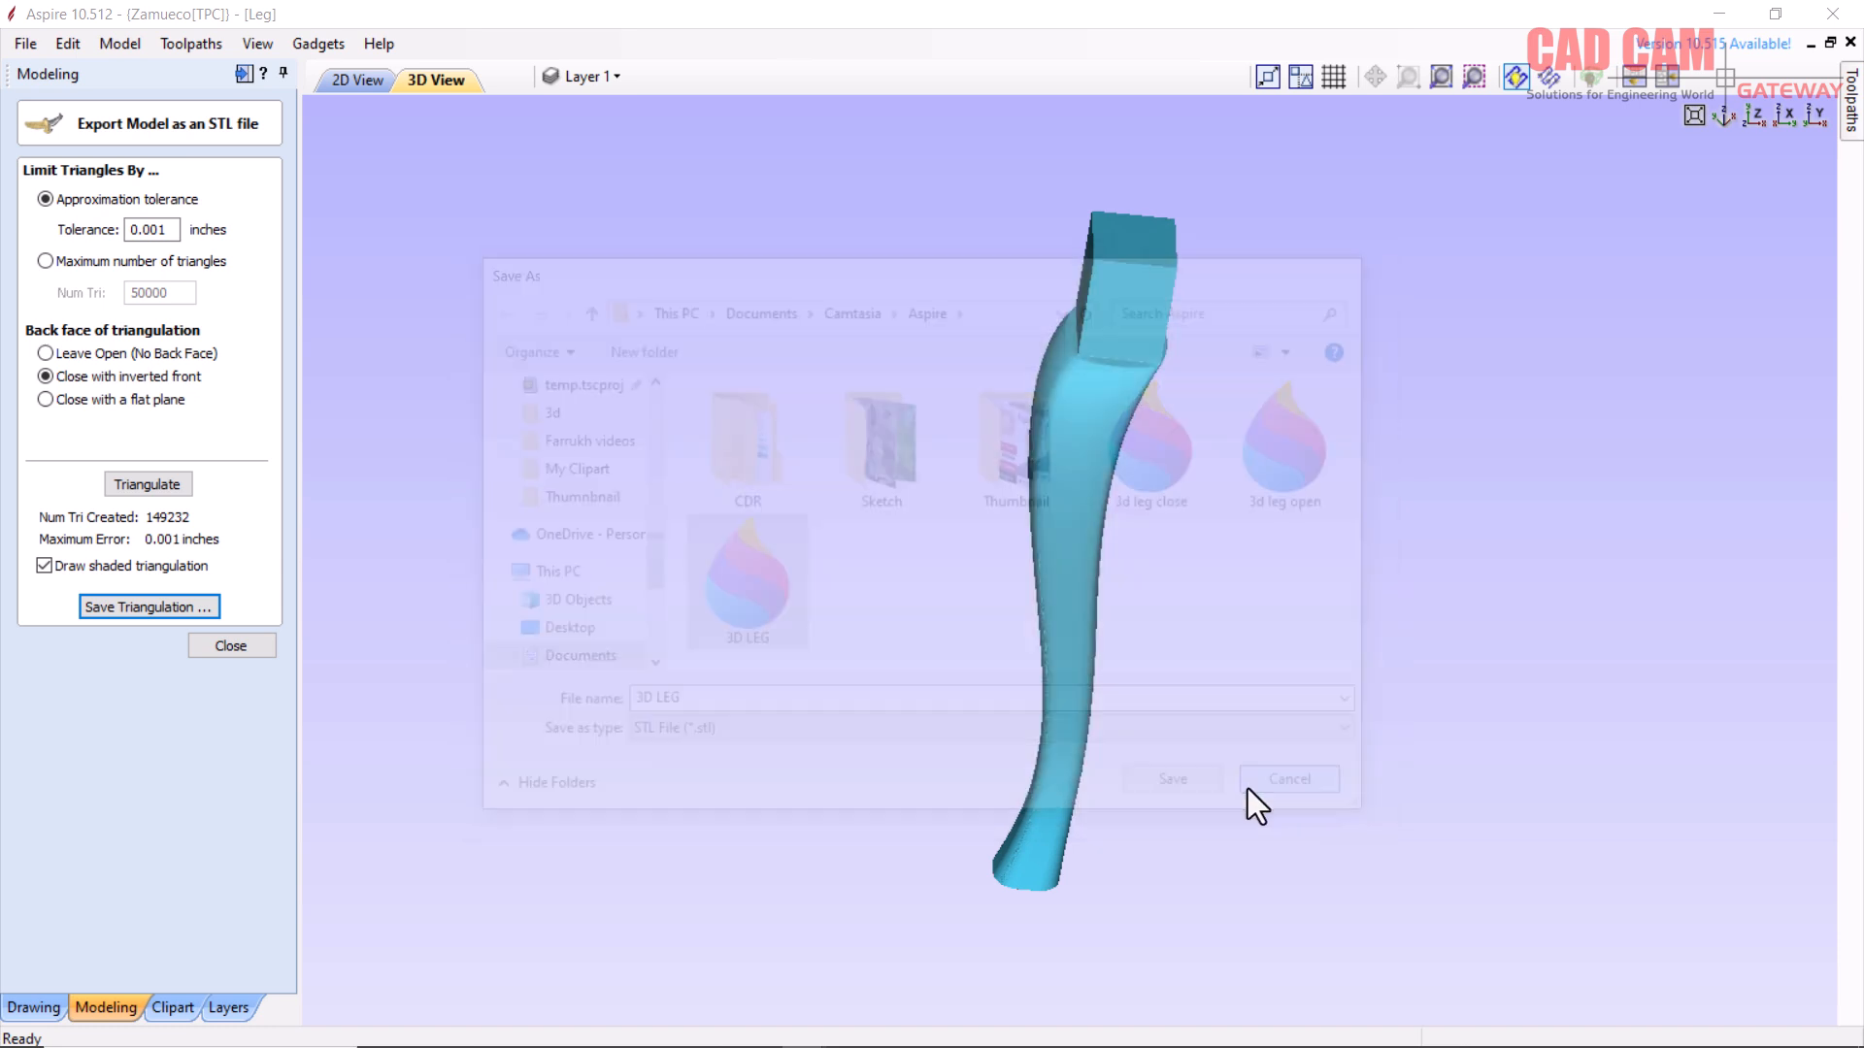
- Close the STL export and add the Flower 01 relief from the My Clipart library to the leg, near its square block
drag(887, 474, 966, 510)
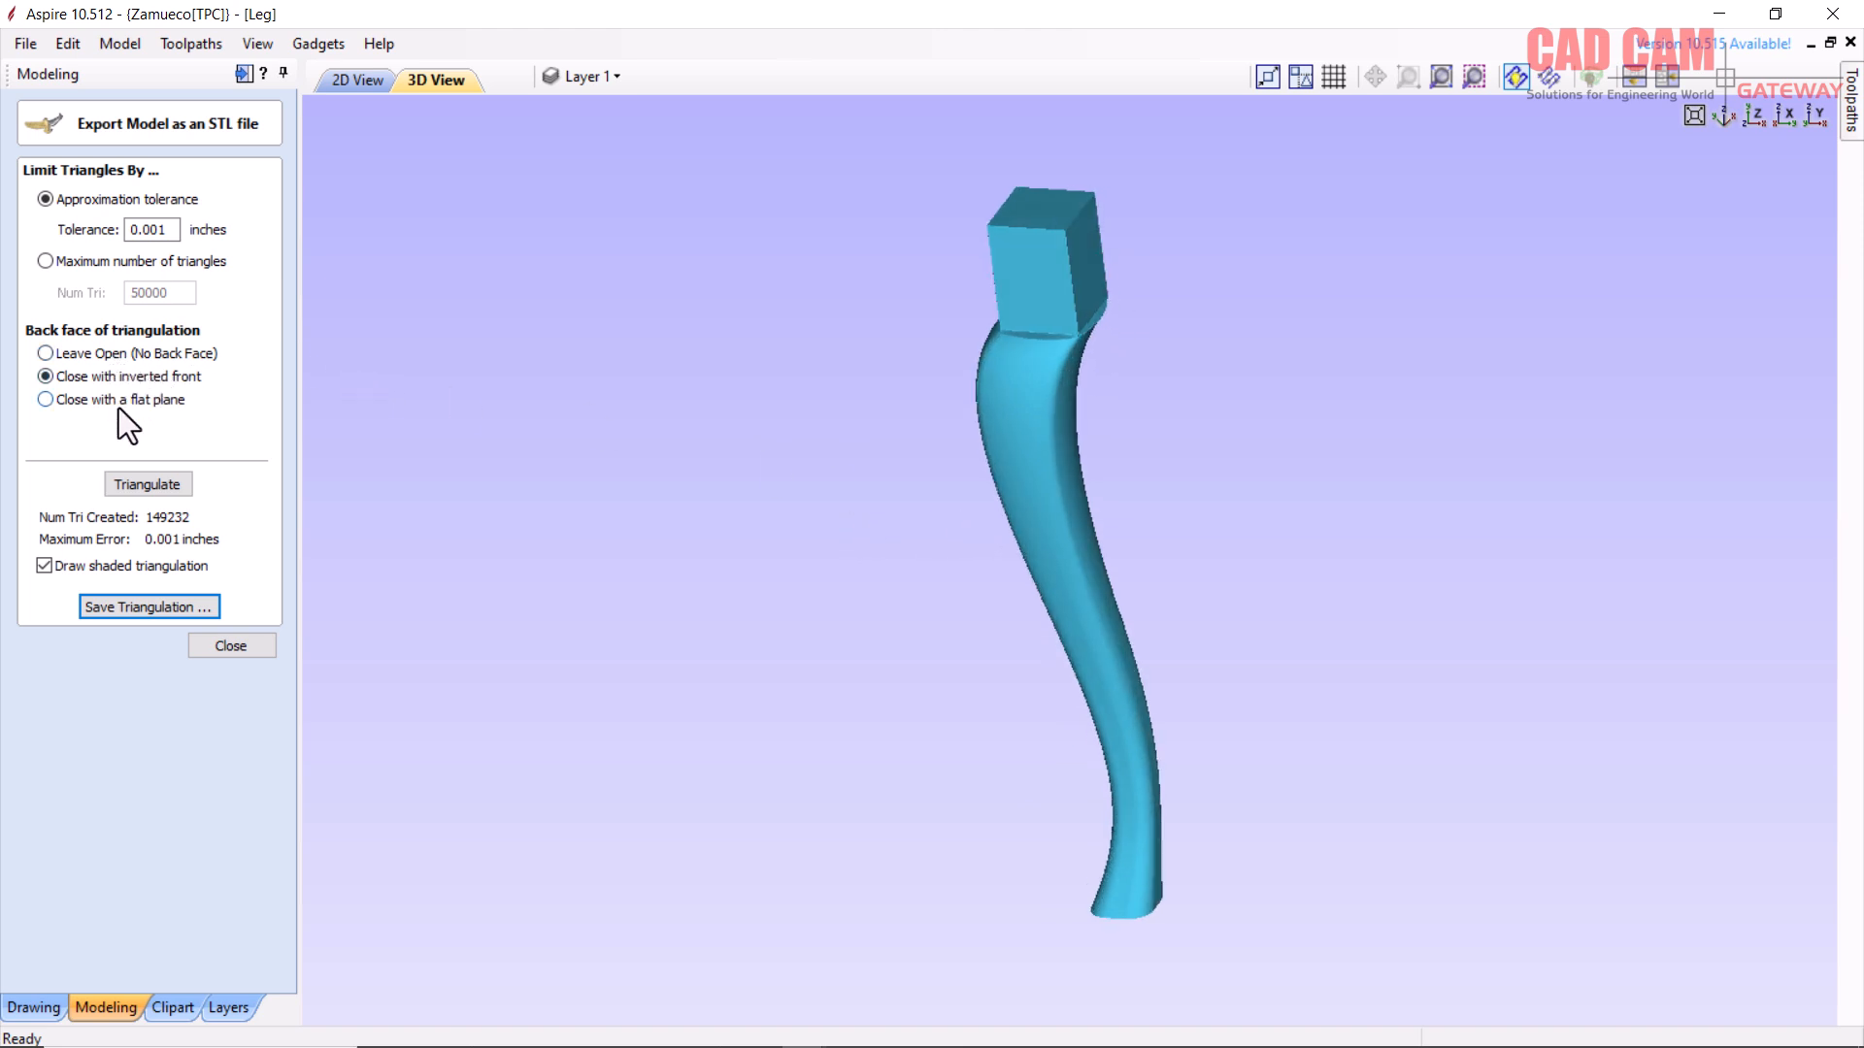
click(235, 644)
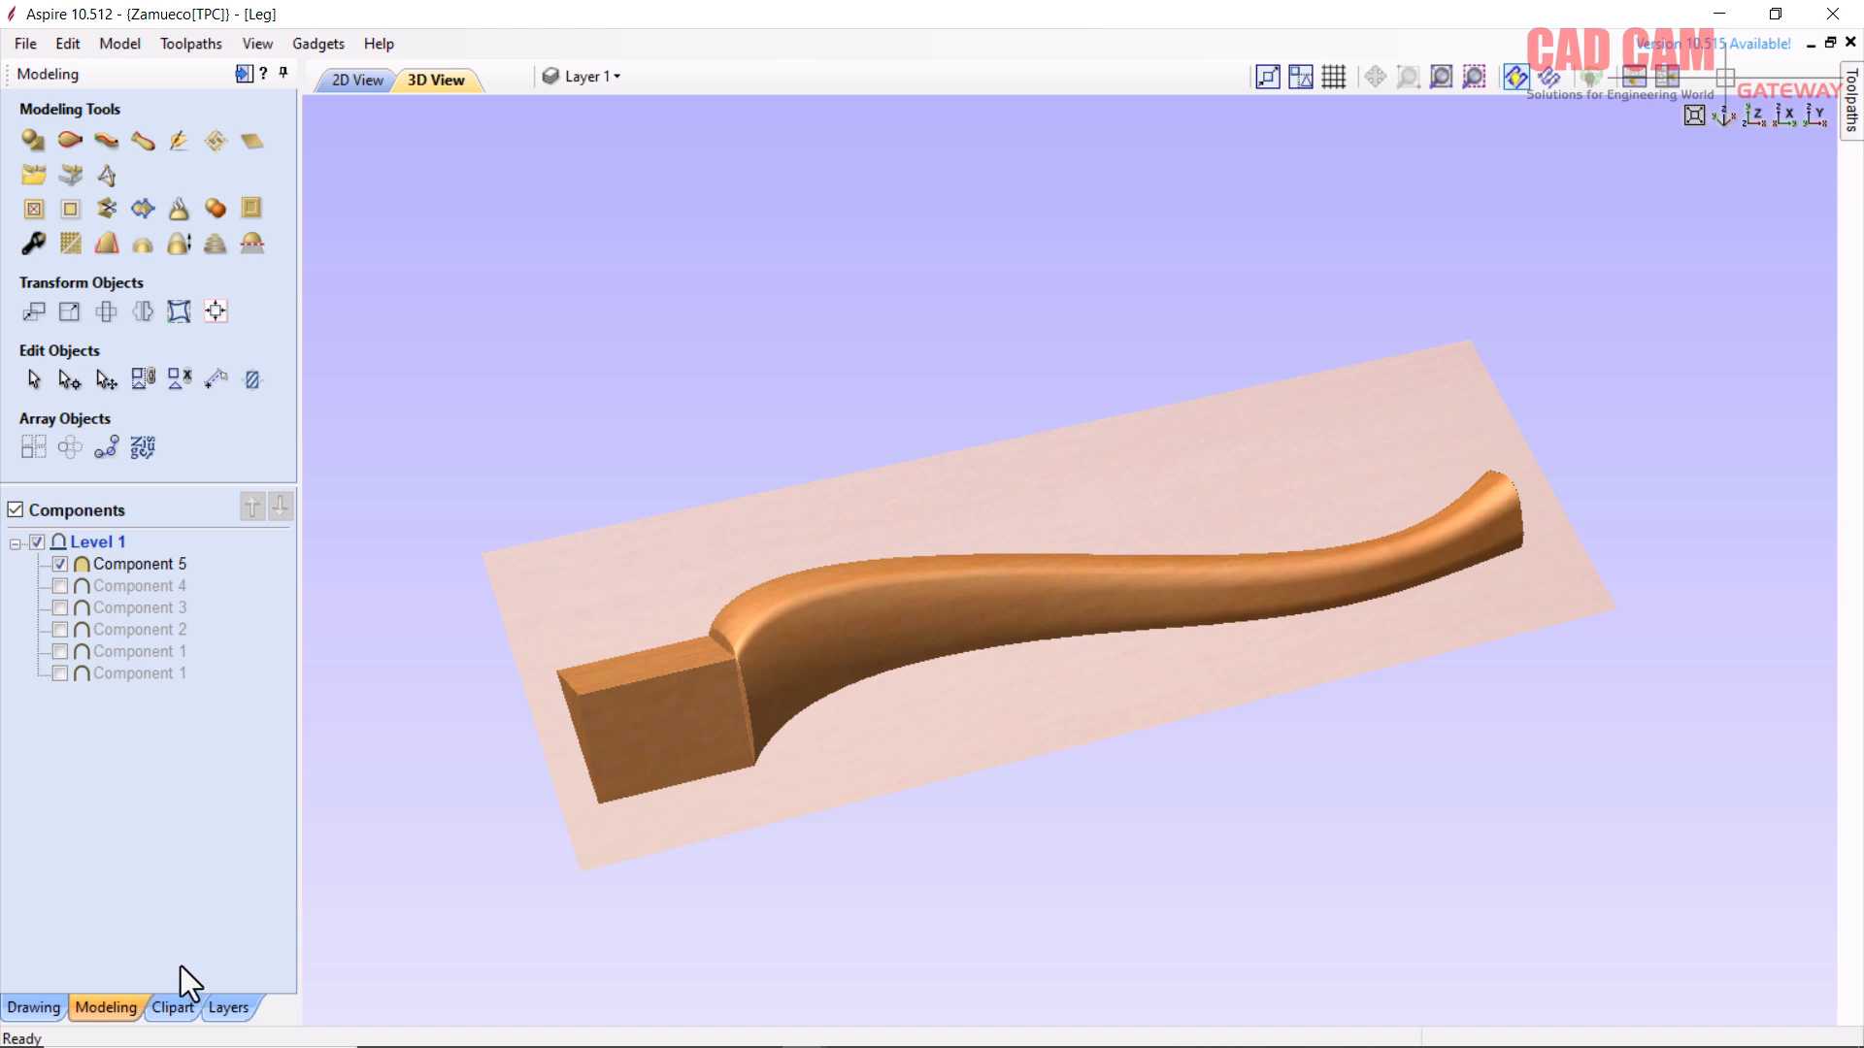
click(173, 1007)
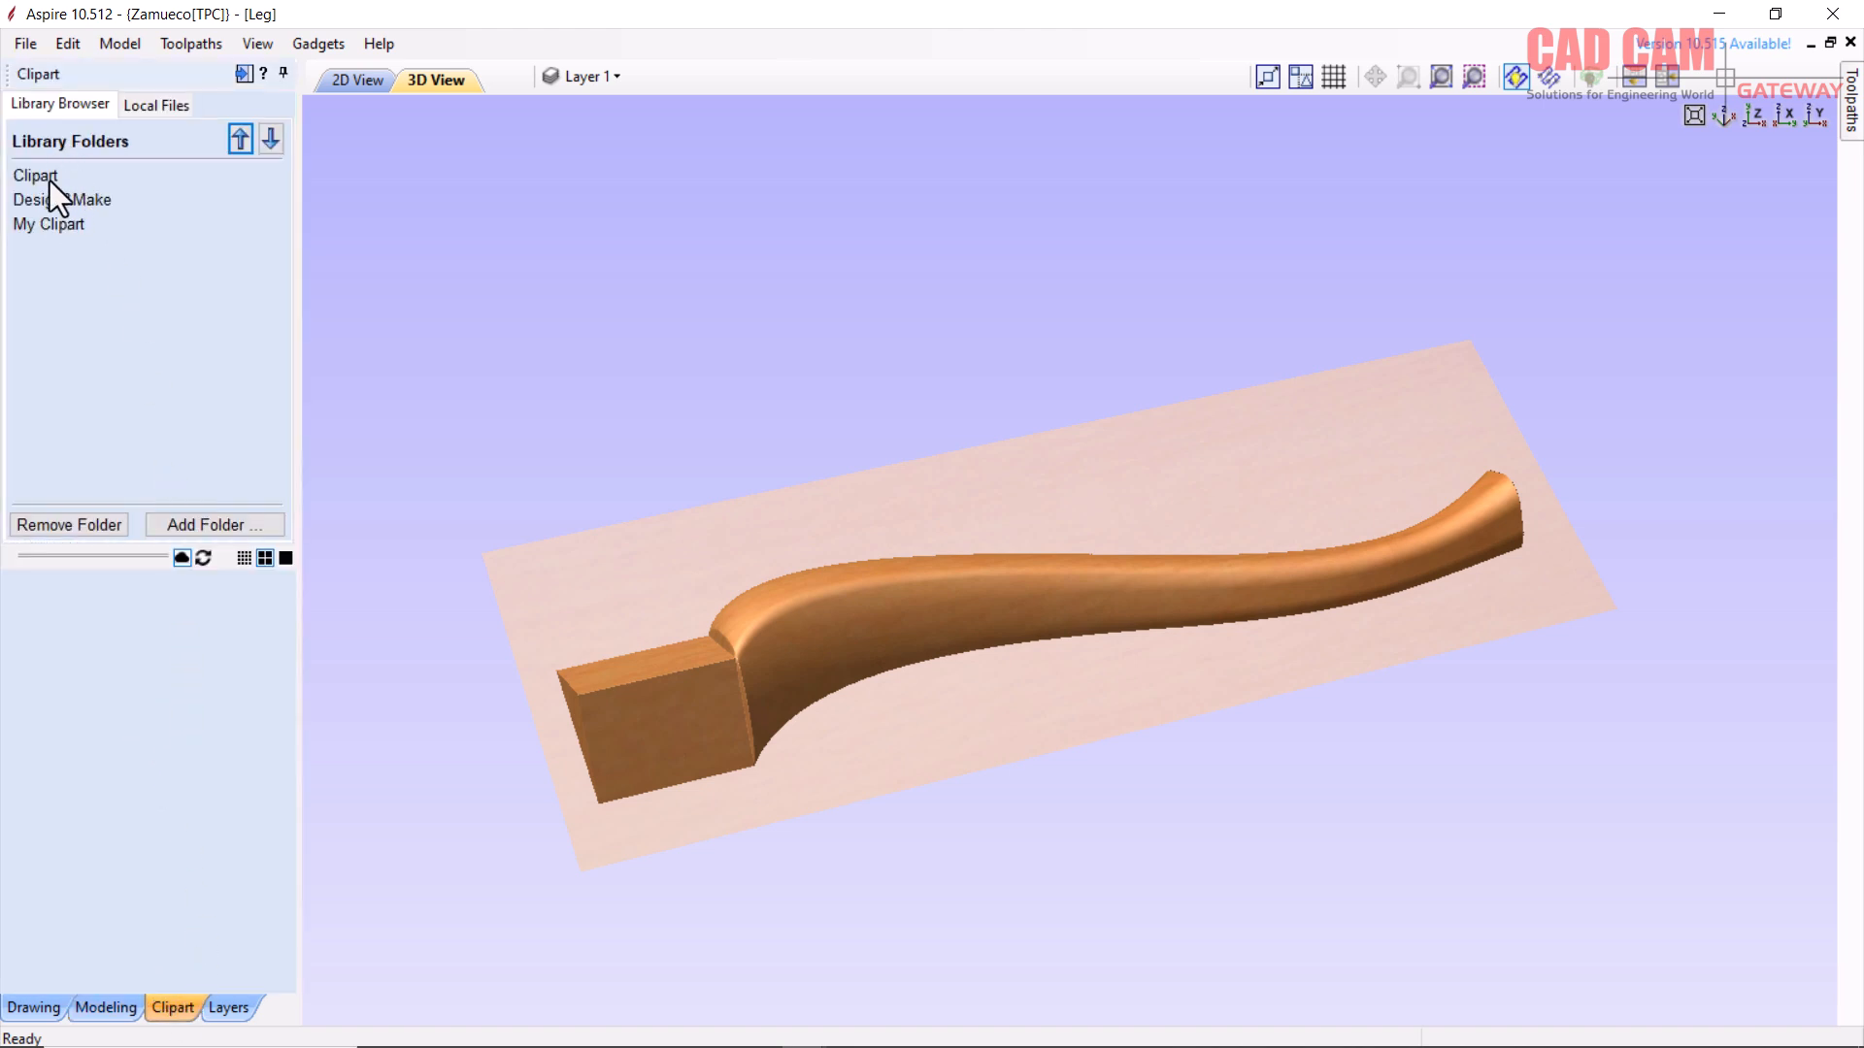
click(42, 226)
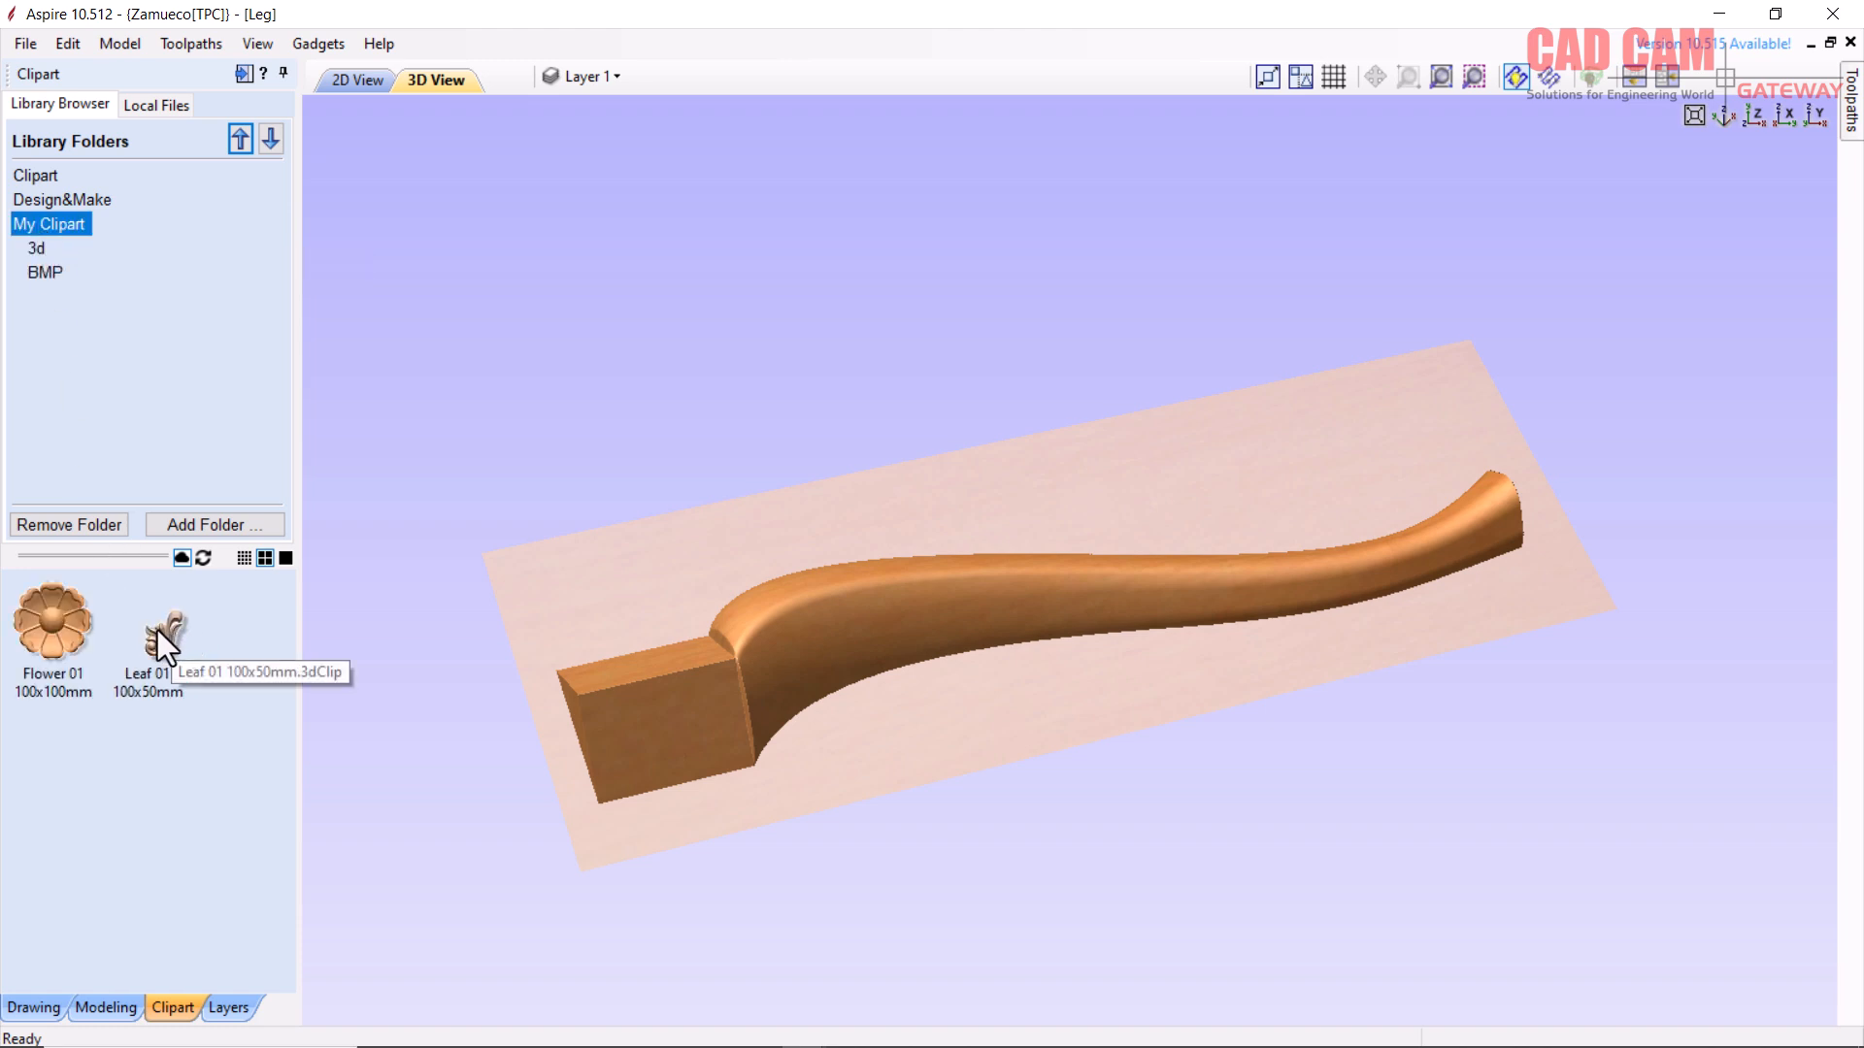
click(64, 627)
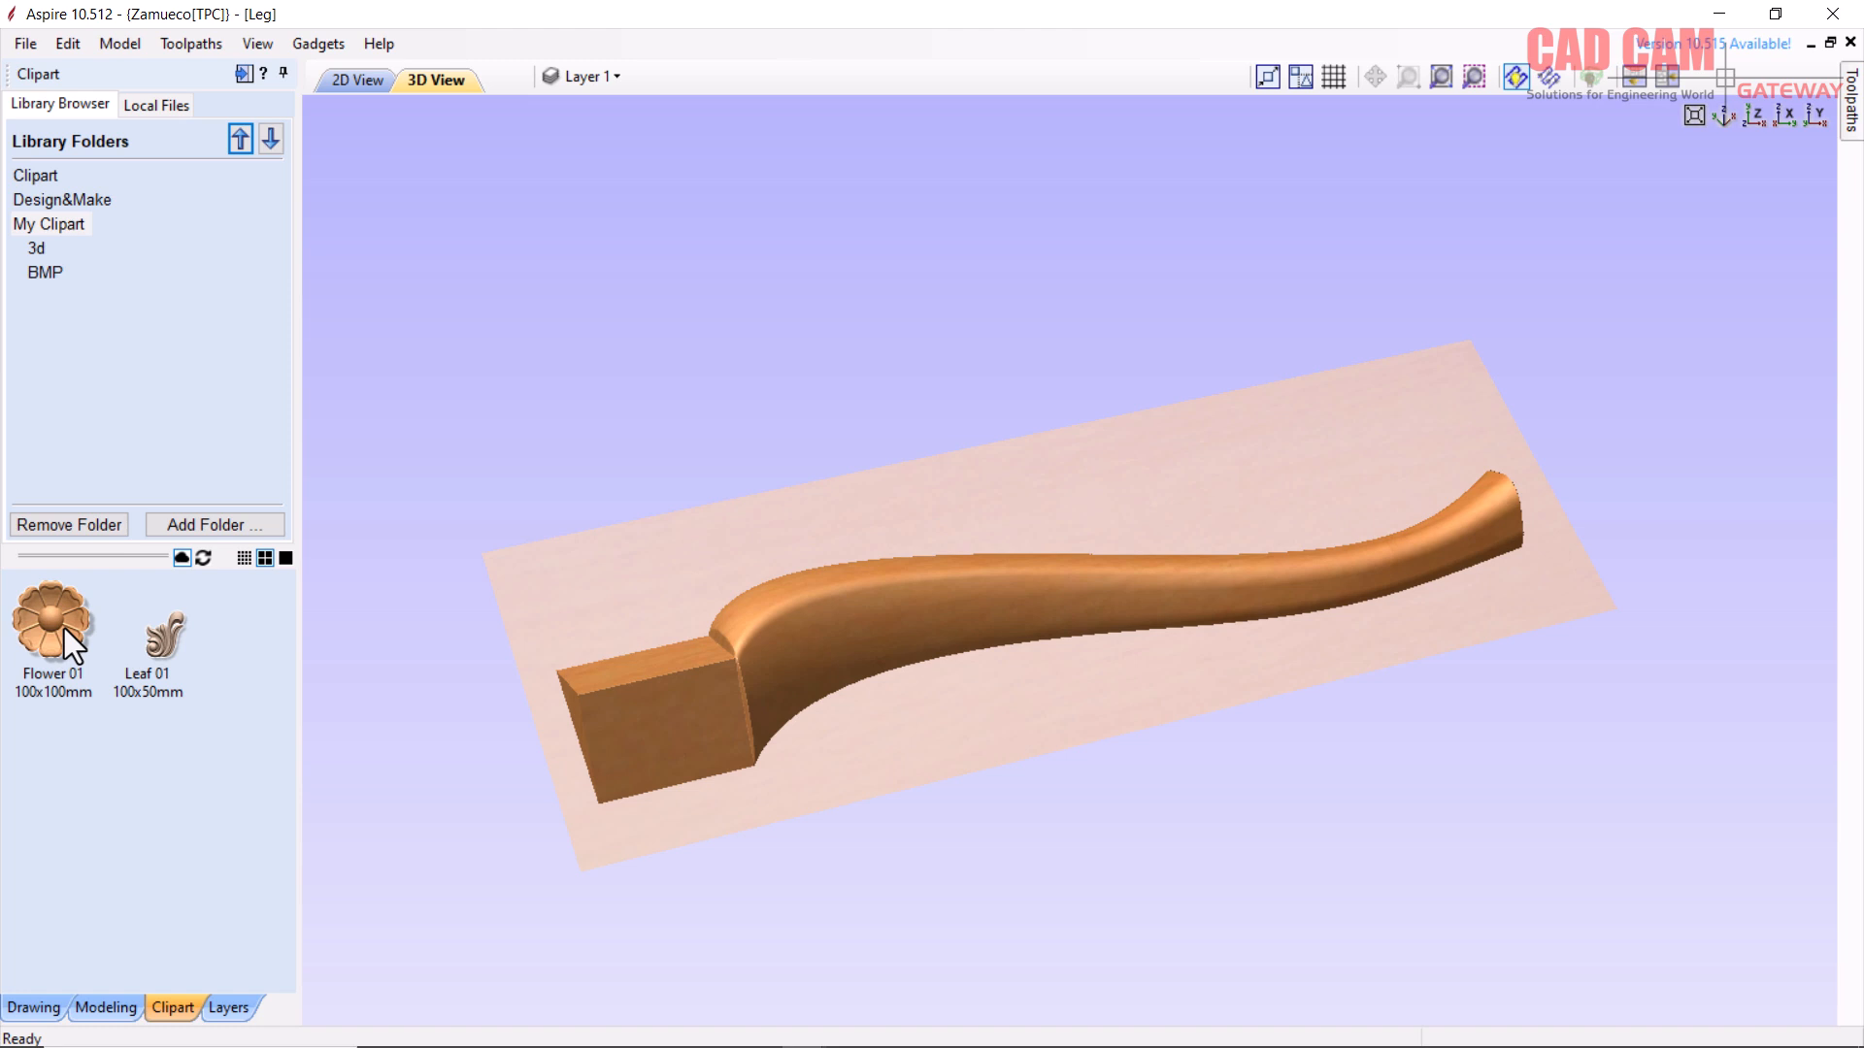
drag(58, 627, 811, 620)
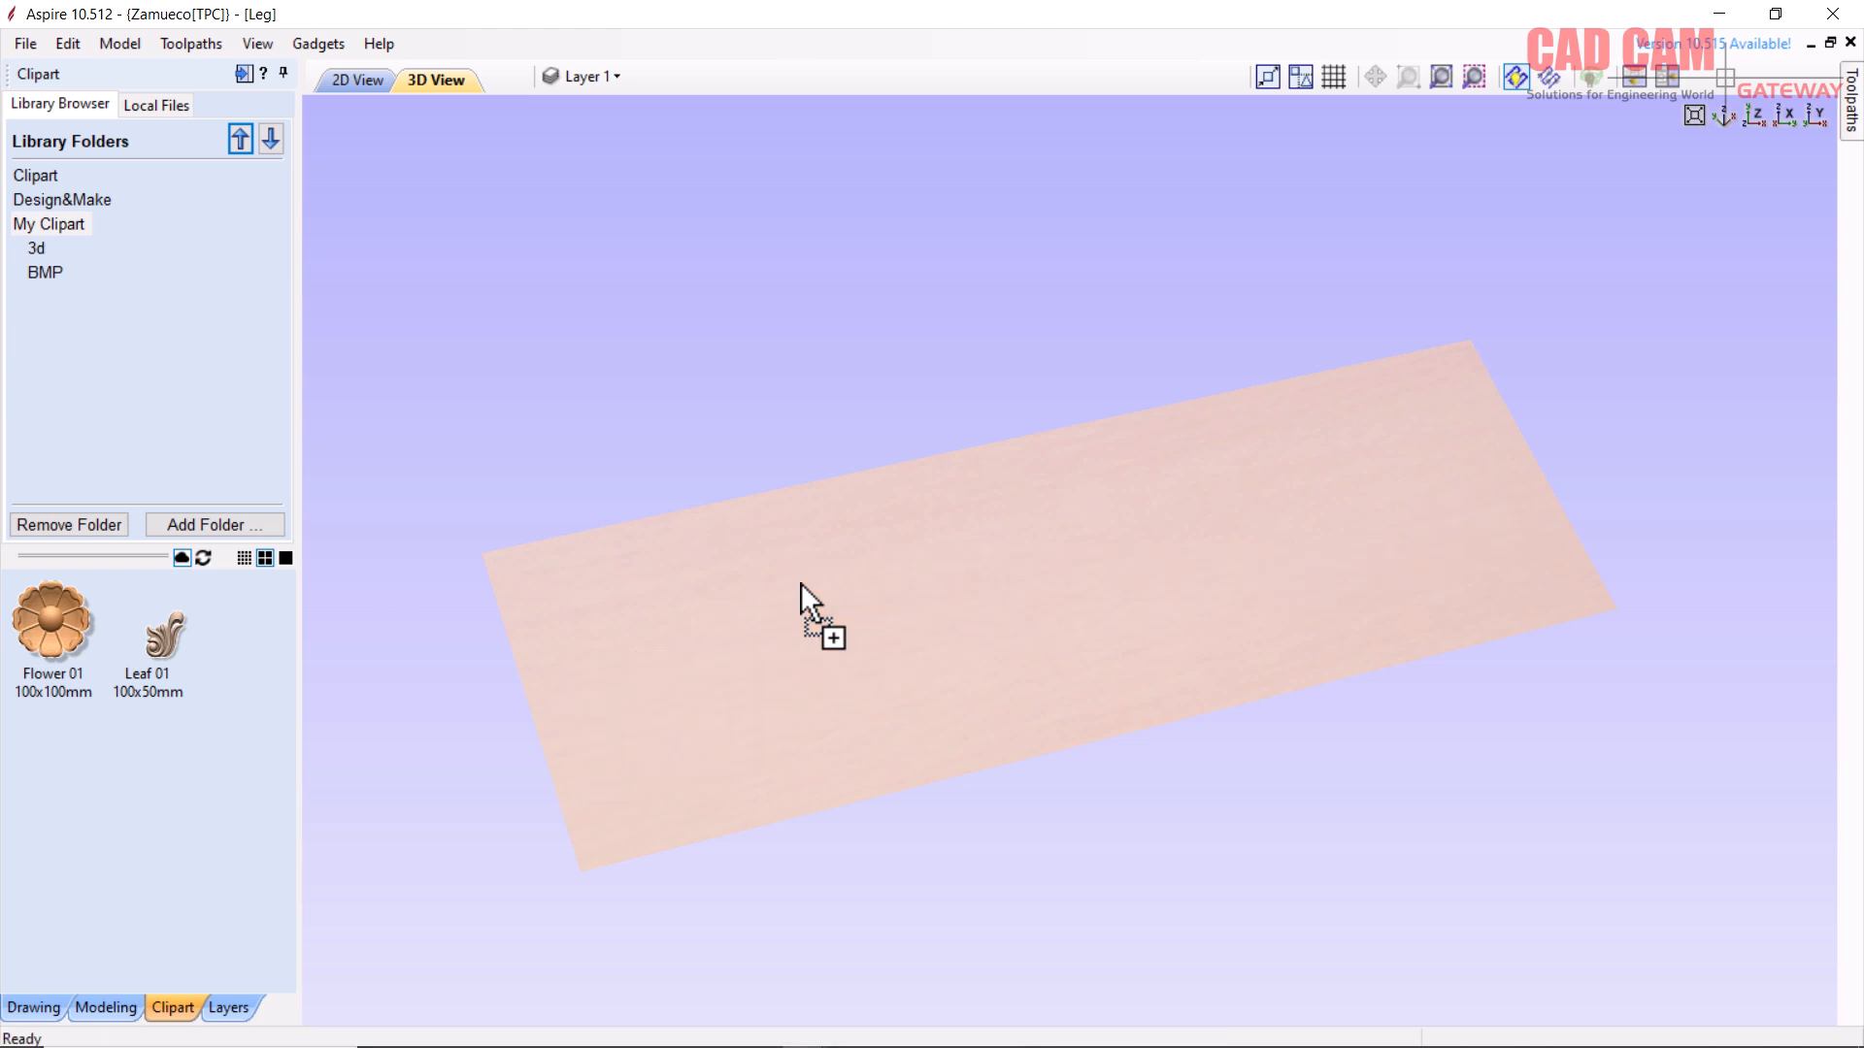
- Shrink the flower to about 2.13 inches square, centred on the thick part of the leg, and check its relief in 3D
click(353, 86)
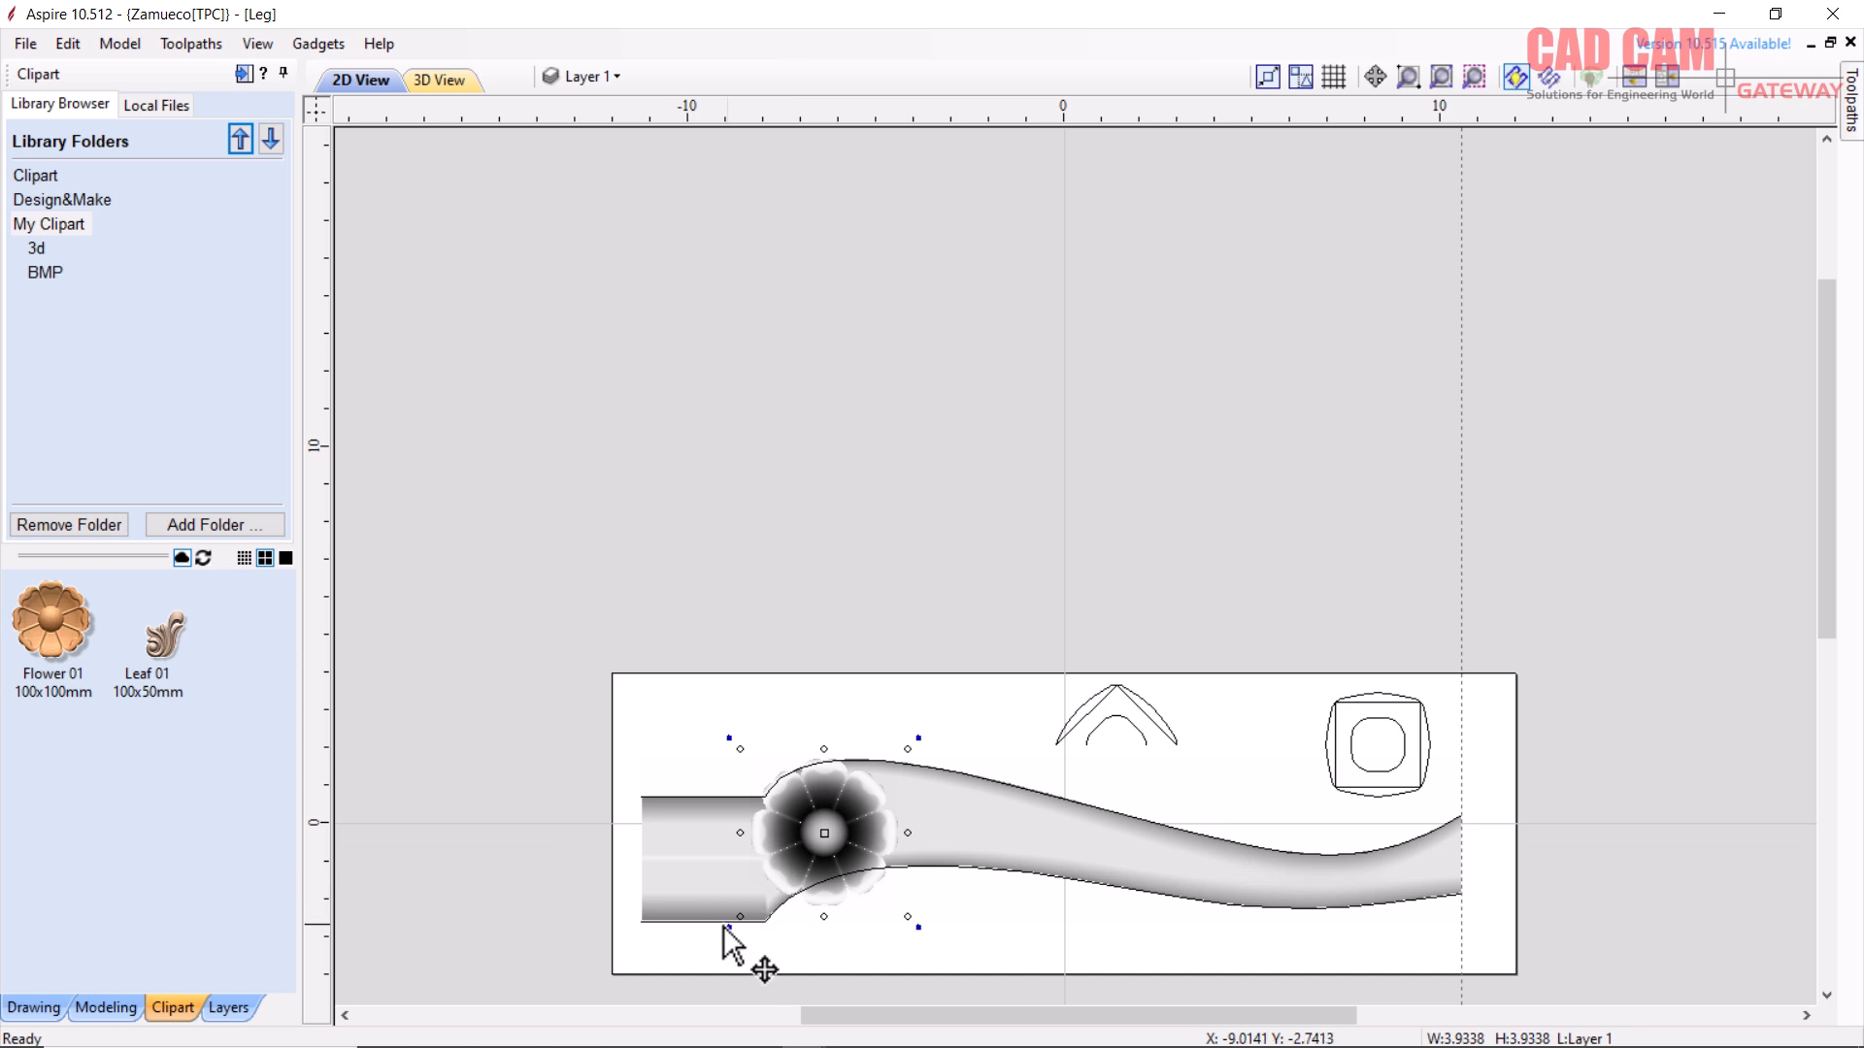
drag(740, 916, 825, 823)
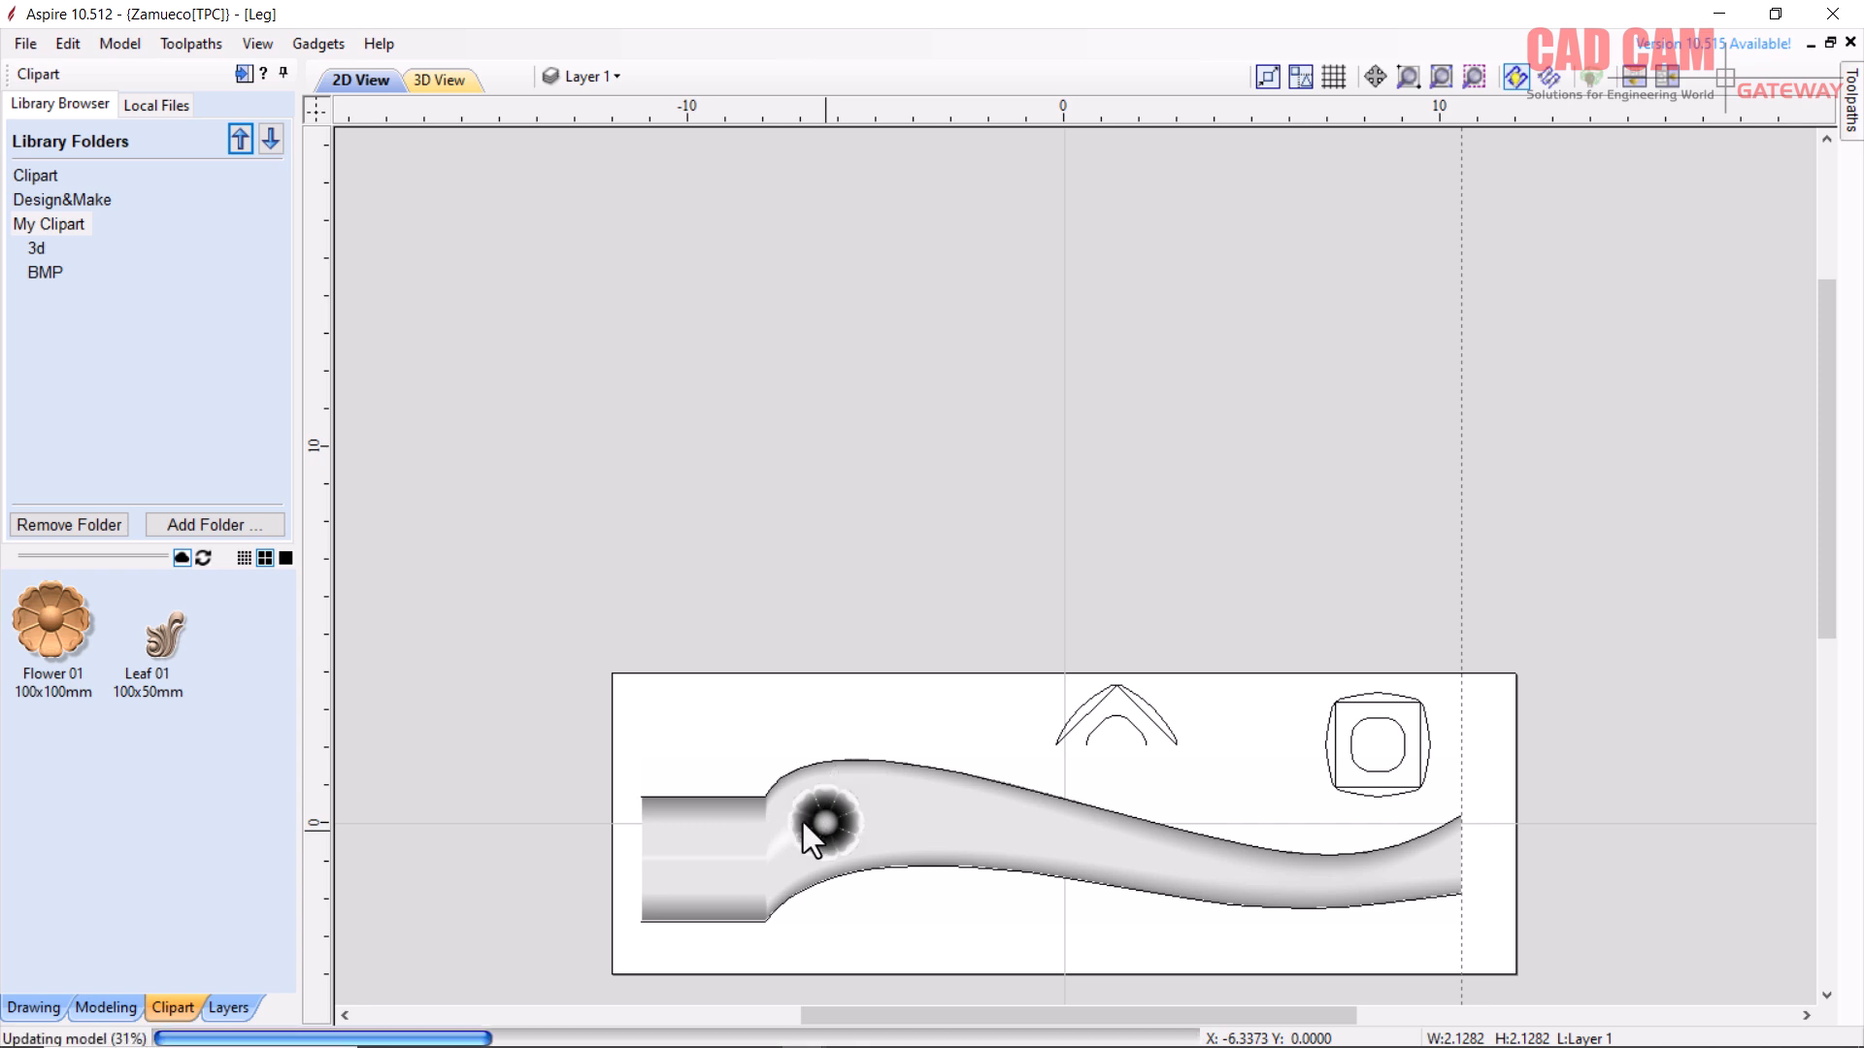
click(442, 81)
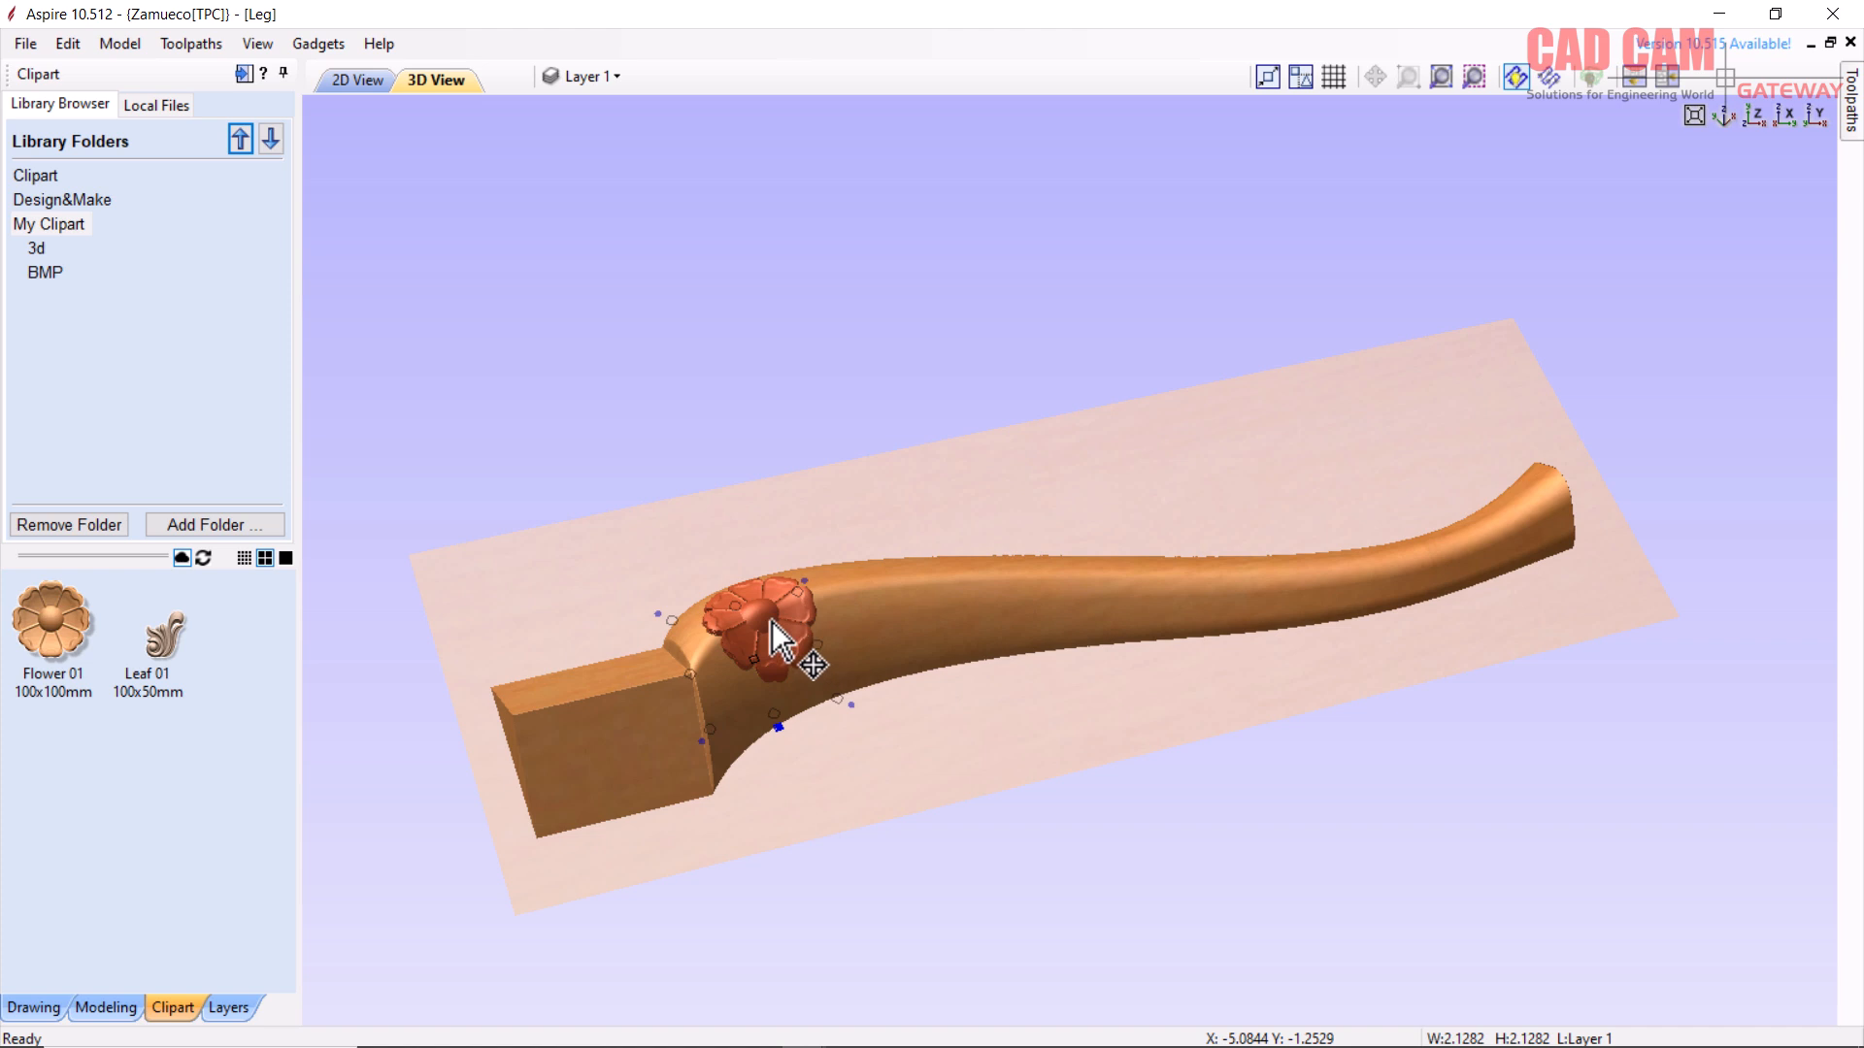
scroll(842, 671, up, 2)
scroll(913, 806, up, 2)
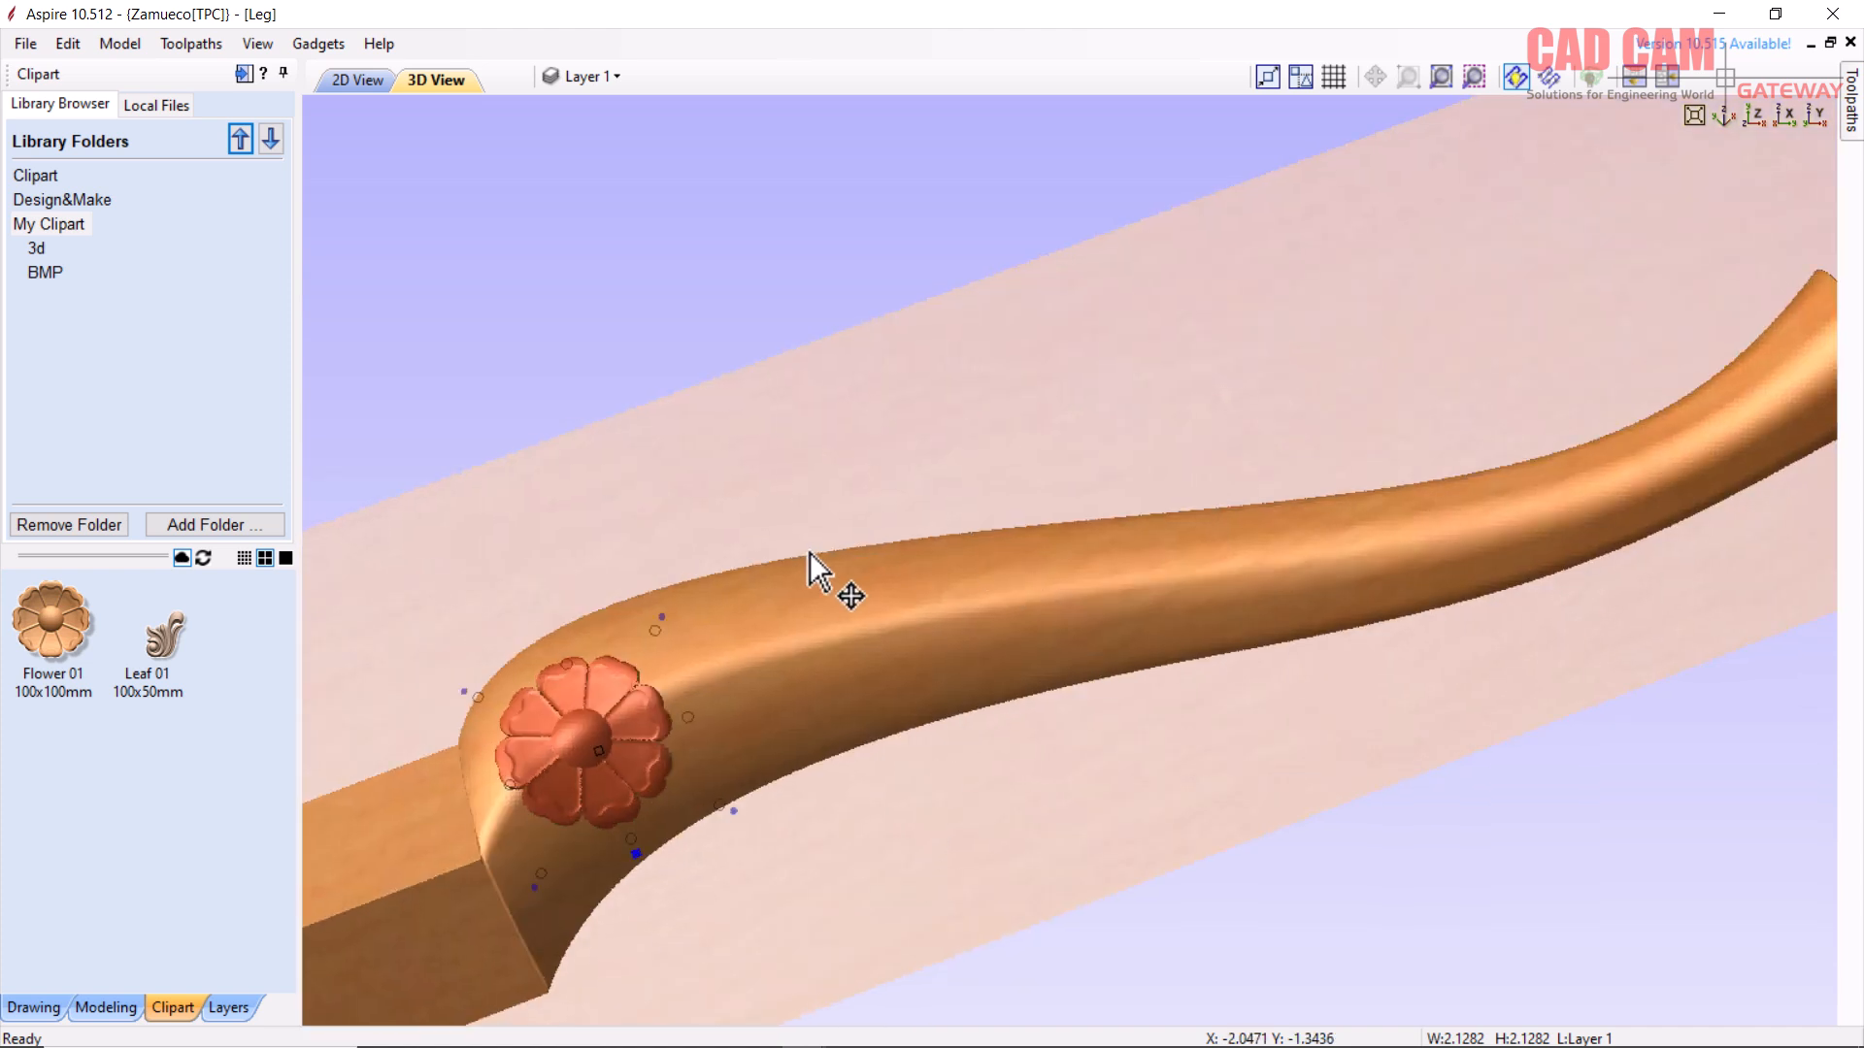
drag(1048, 428, 679, 742)
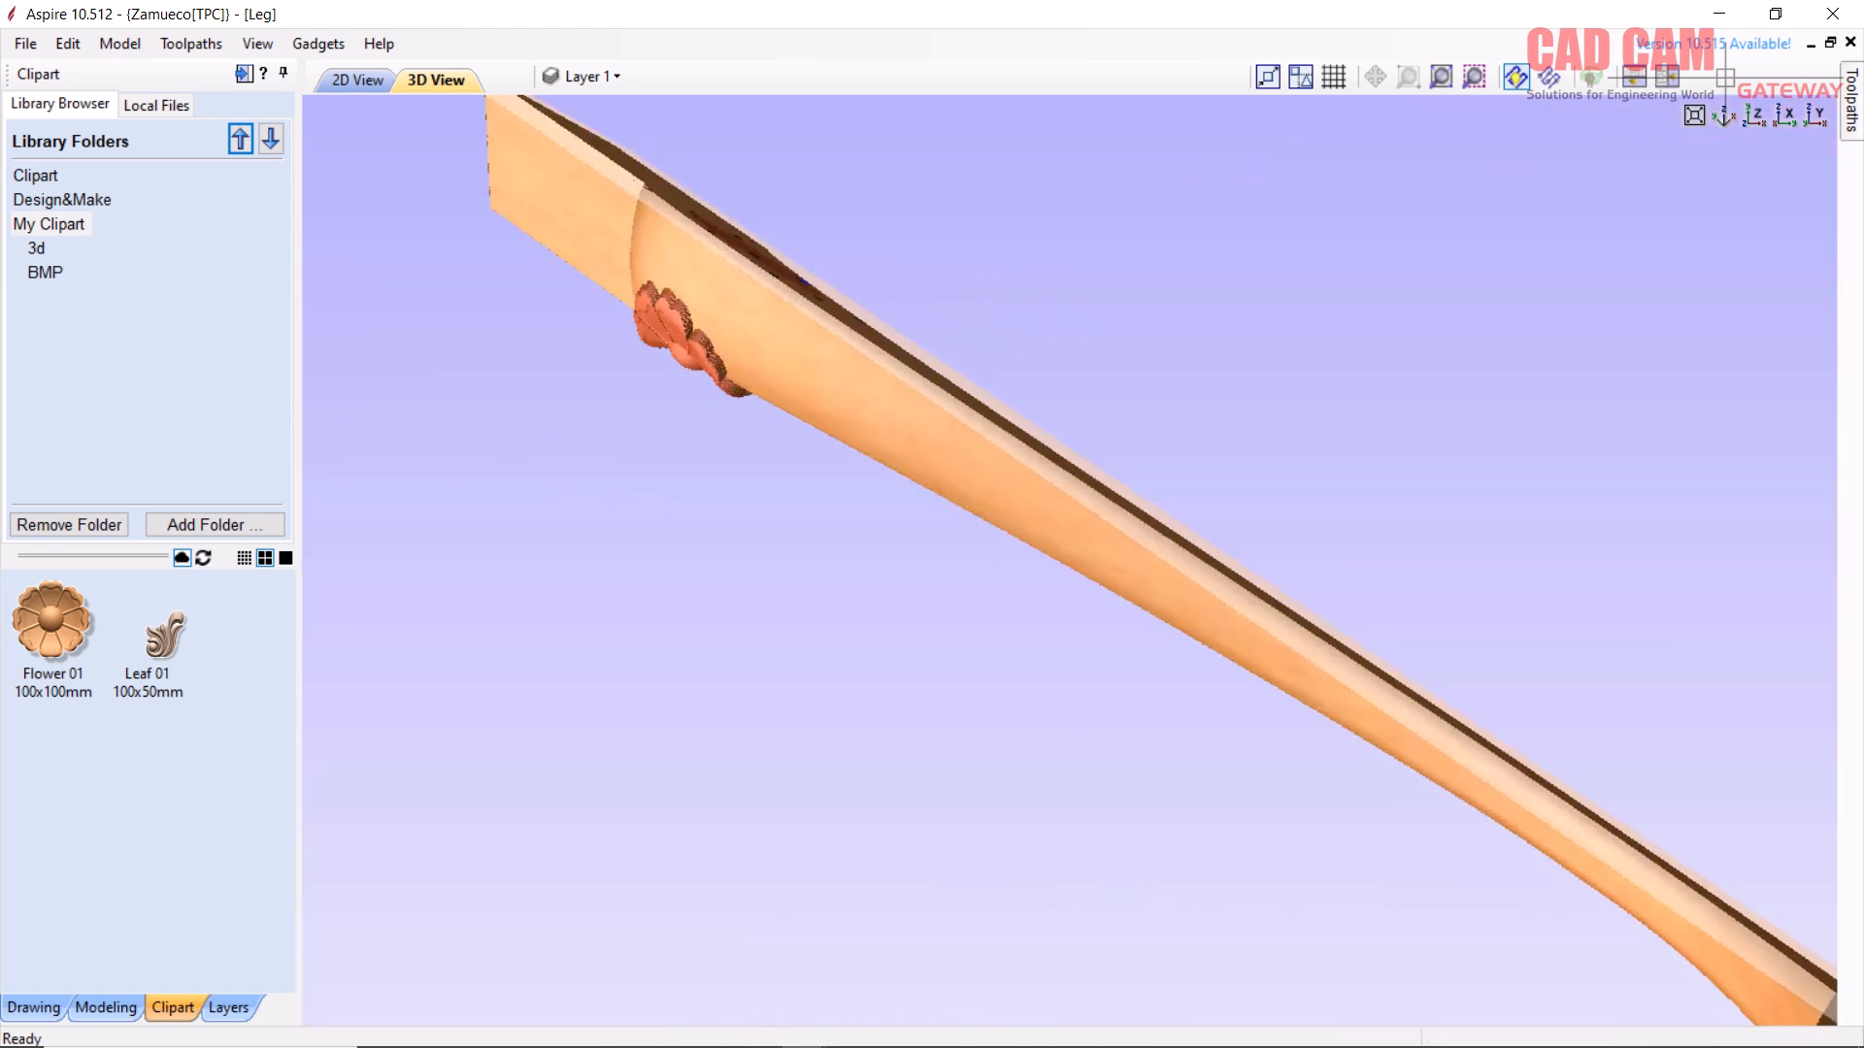
- Collapse the nested group of model copies inside the flower component, deselect the flower and look at it on the leg
click(107, 1003)
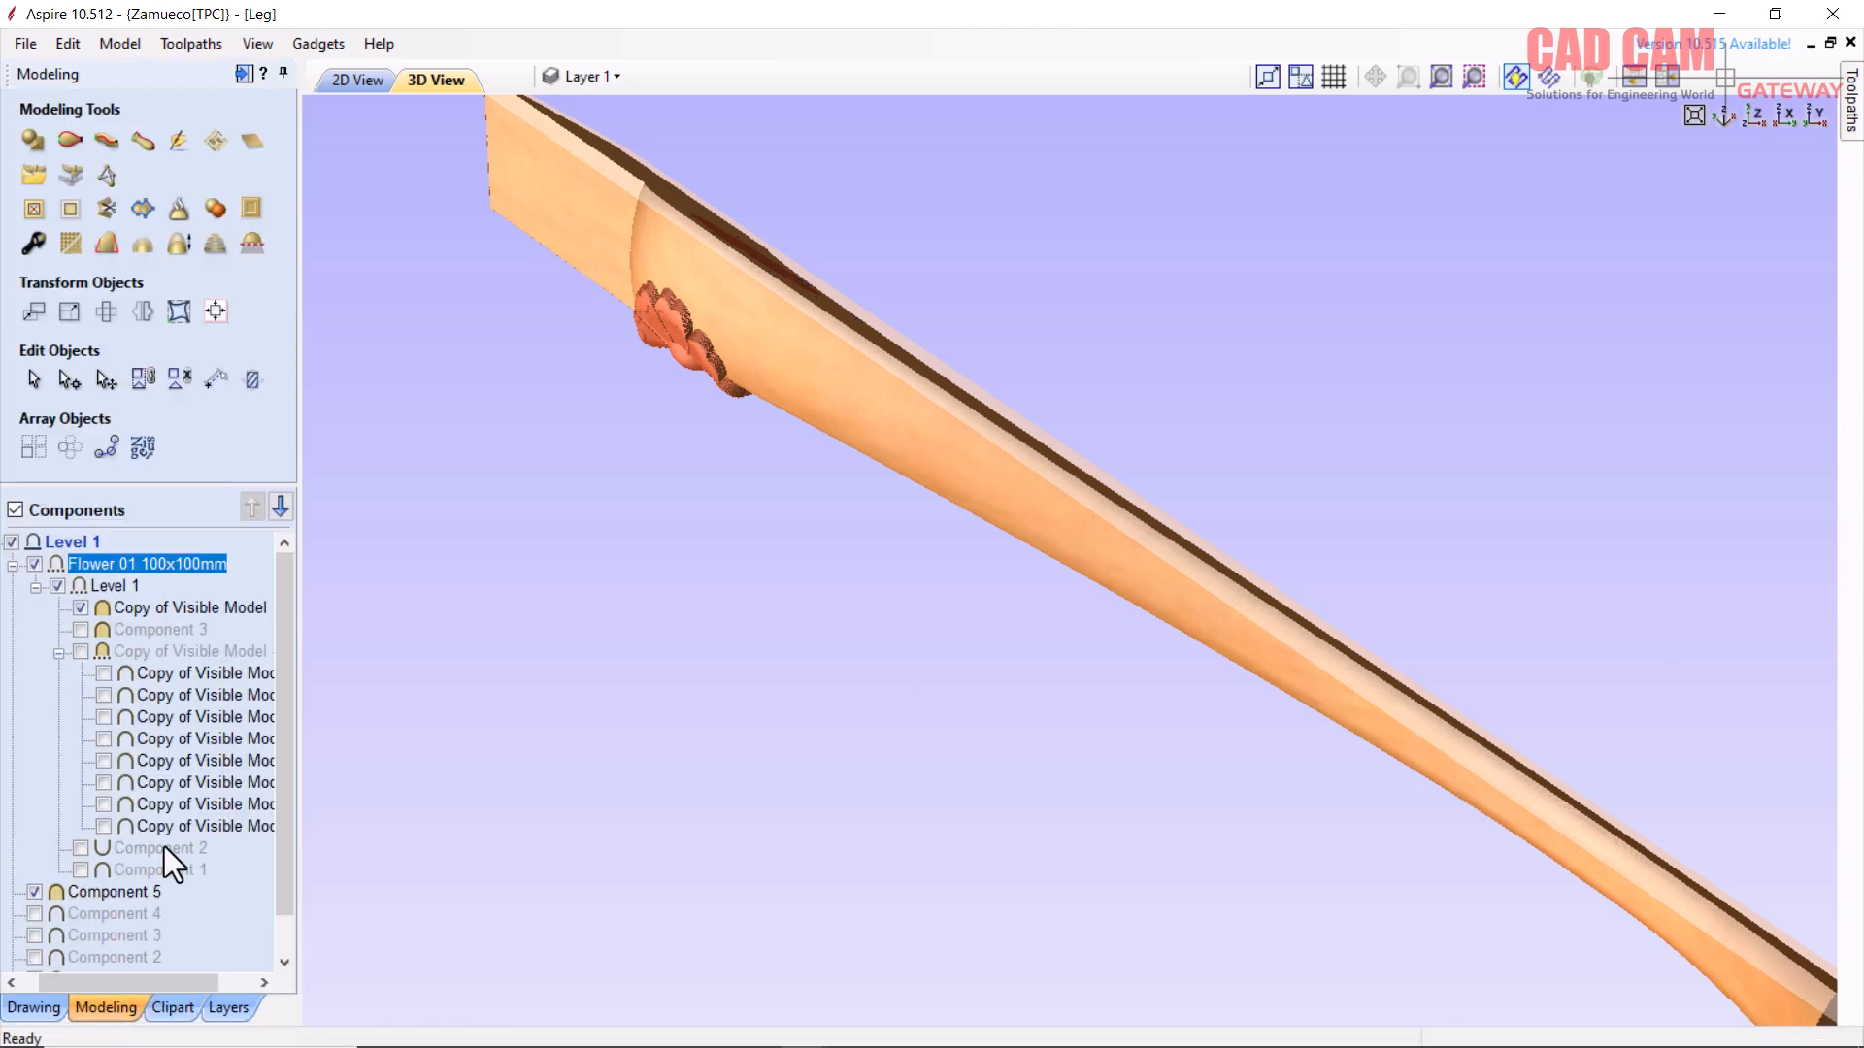
click(61, 657)
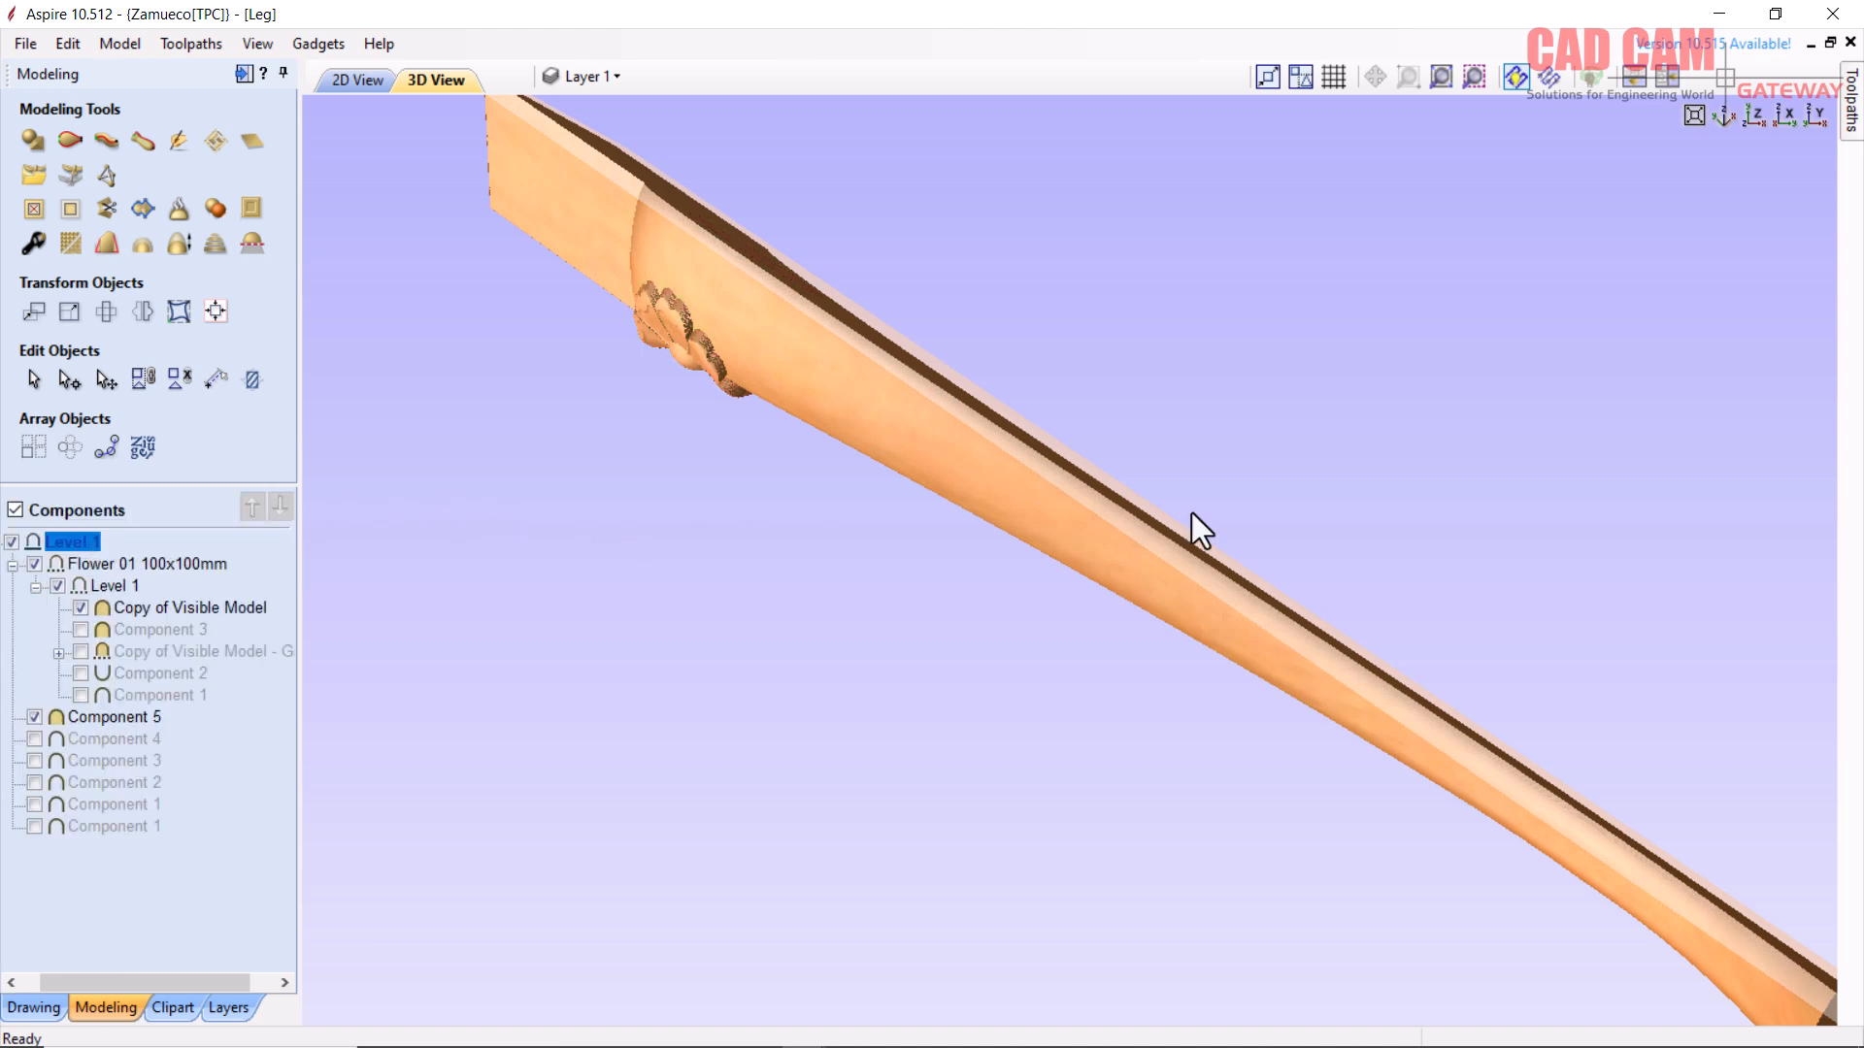
drag(1137, 513, 1239, 505)
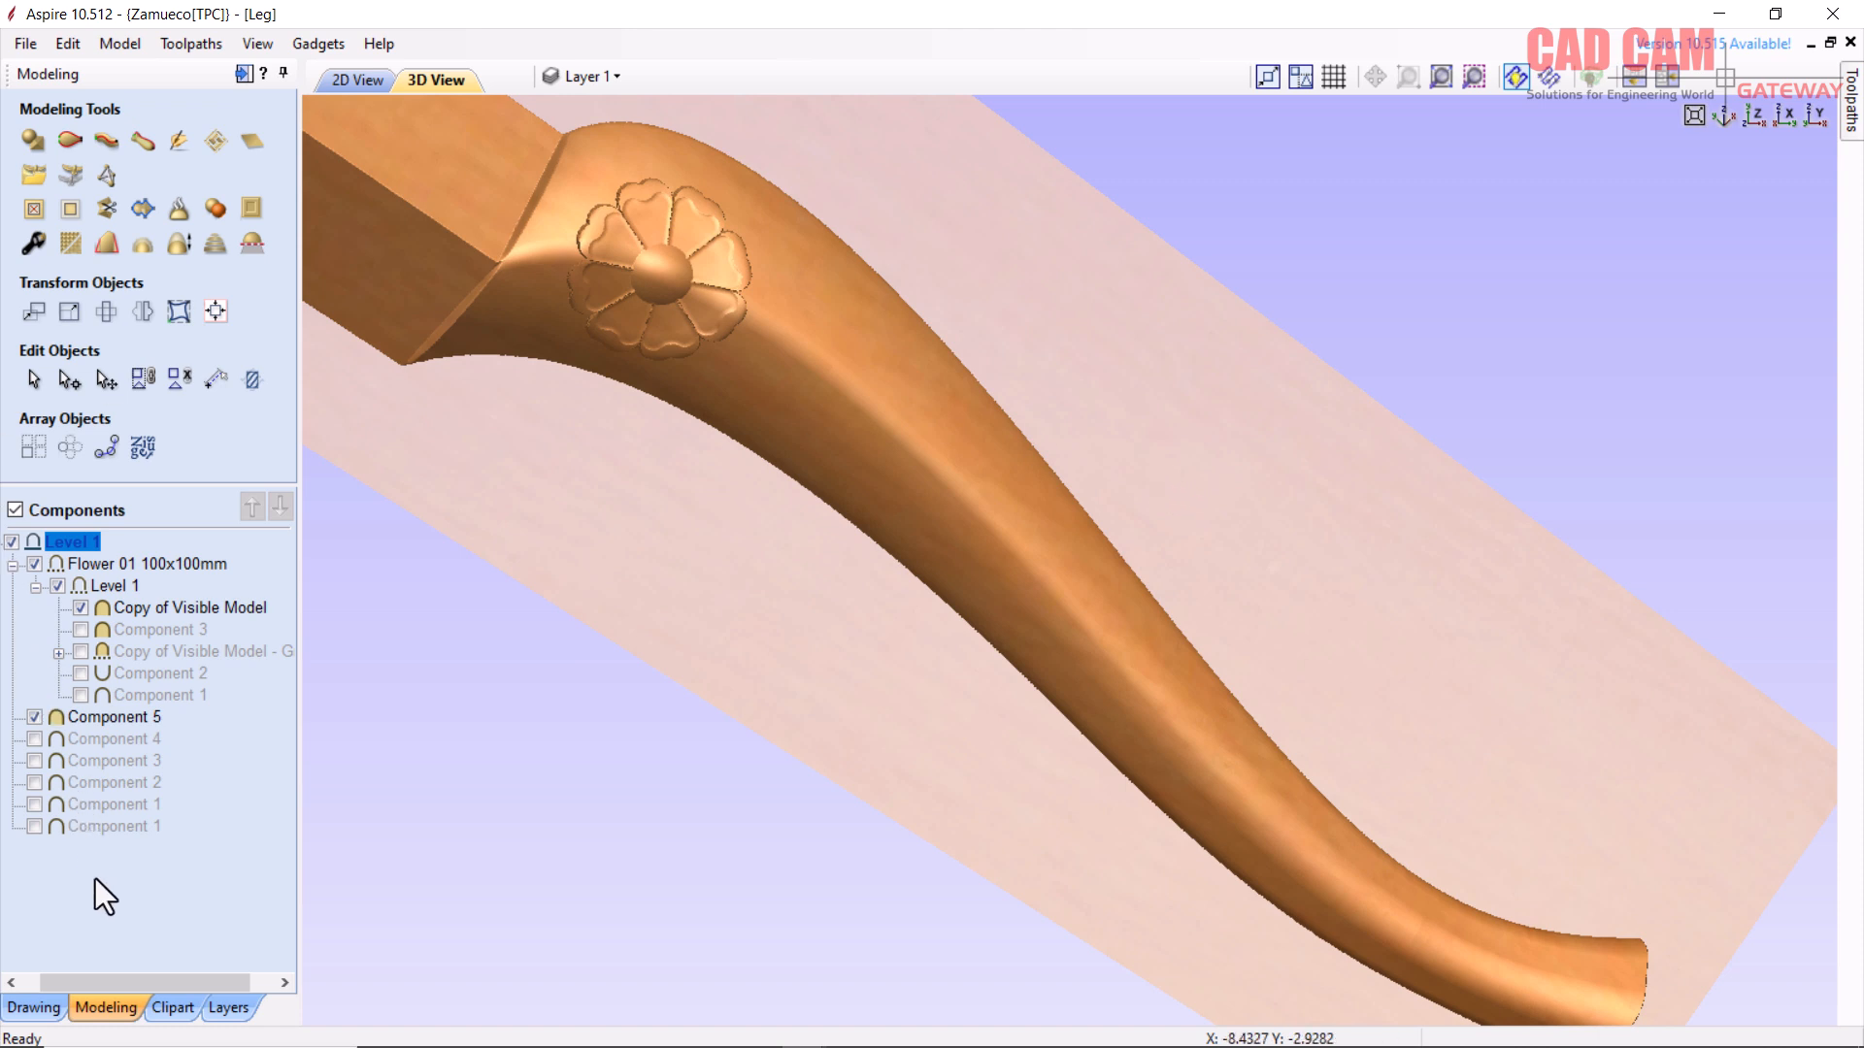
- Add the Leaf 01 relief from My Clipart to the leg in 2D and scale it to about 1.84 by 2.28 inches
click(175, 1008)
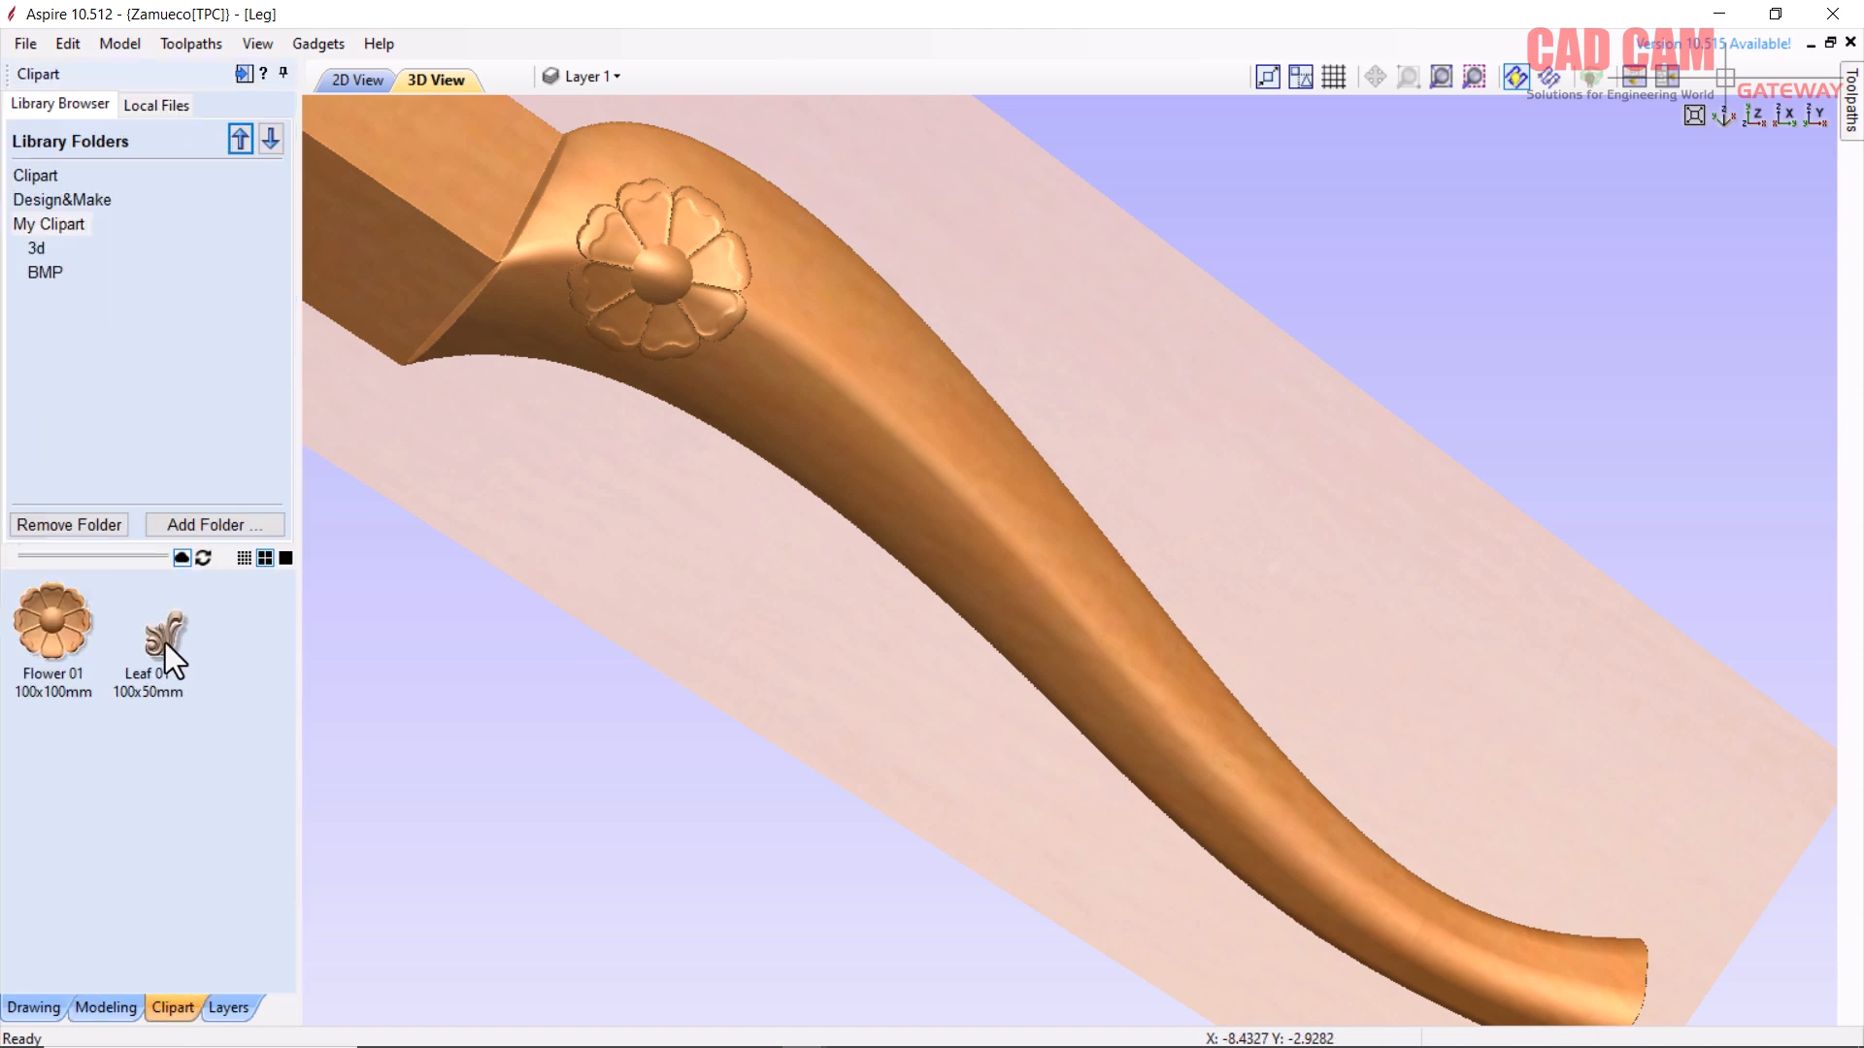
click(352, 82)
drag(163, 648, 963, 801)
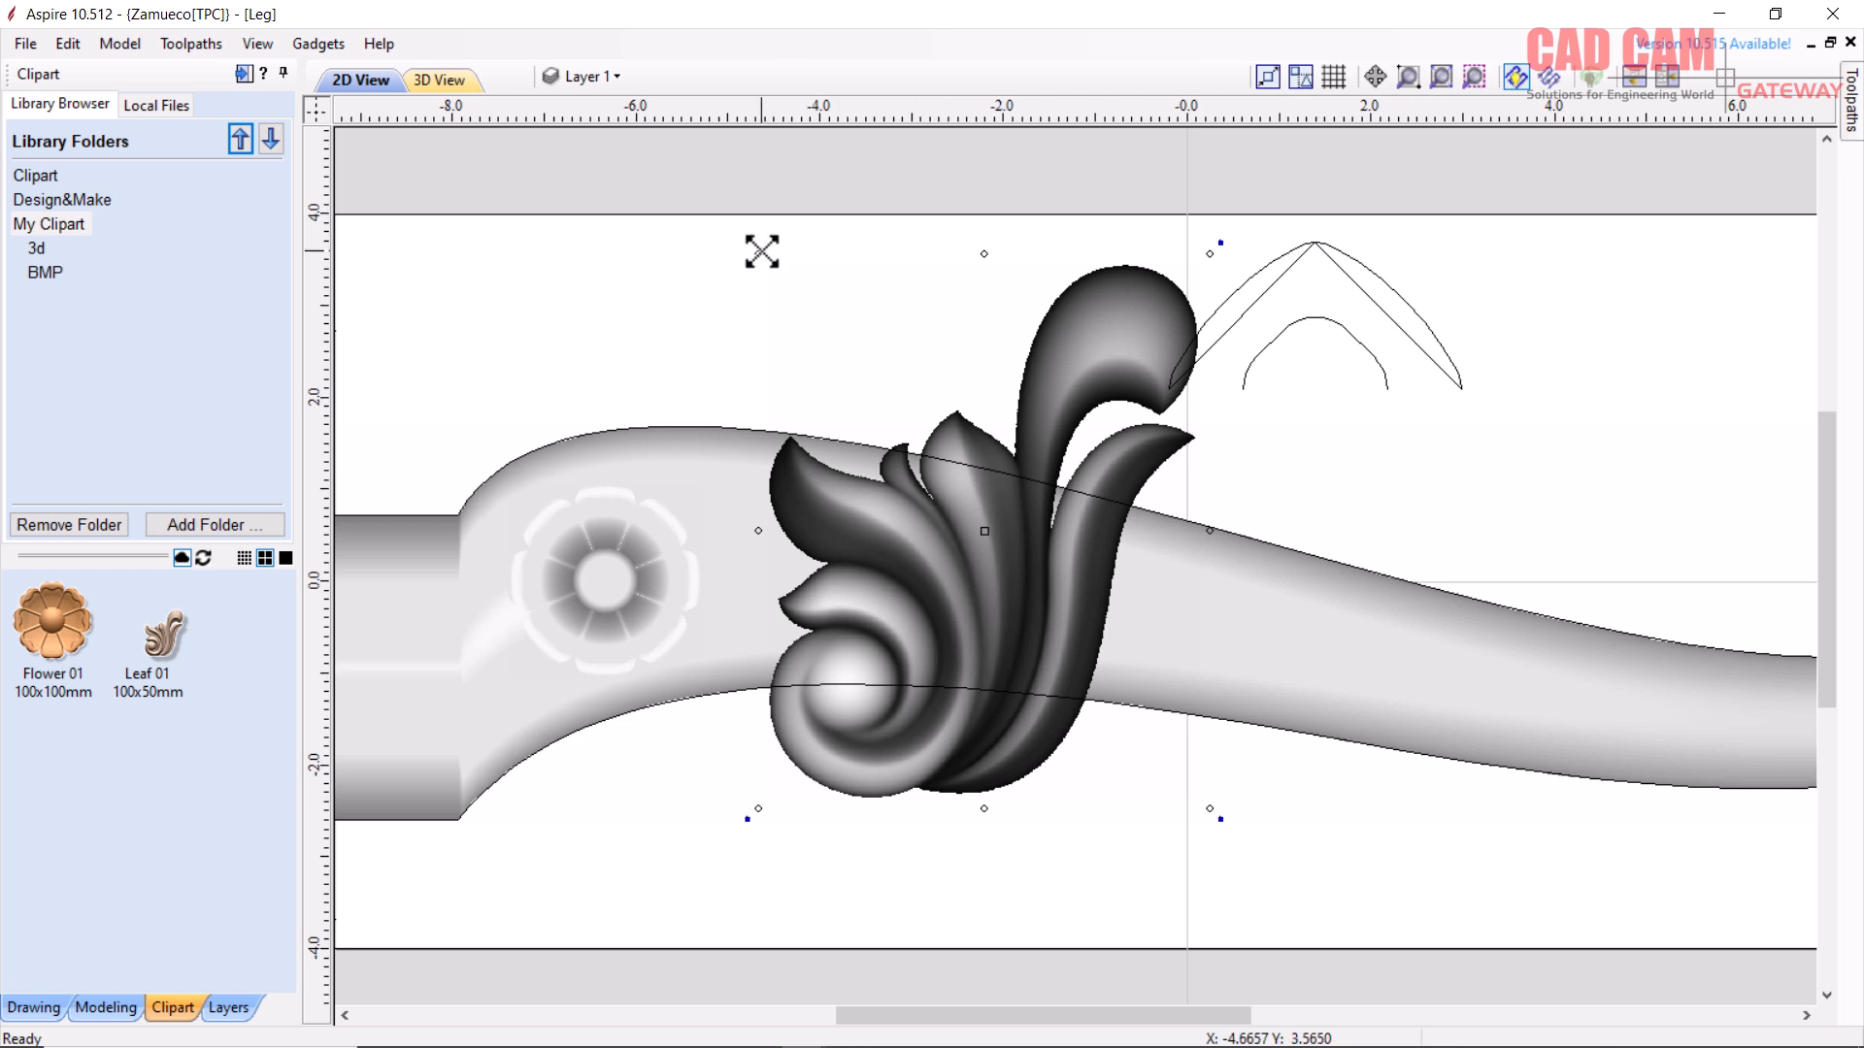
drag(760, 251, 1015, 571)
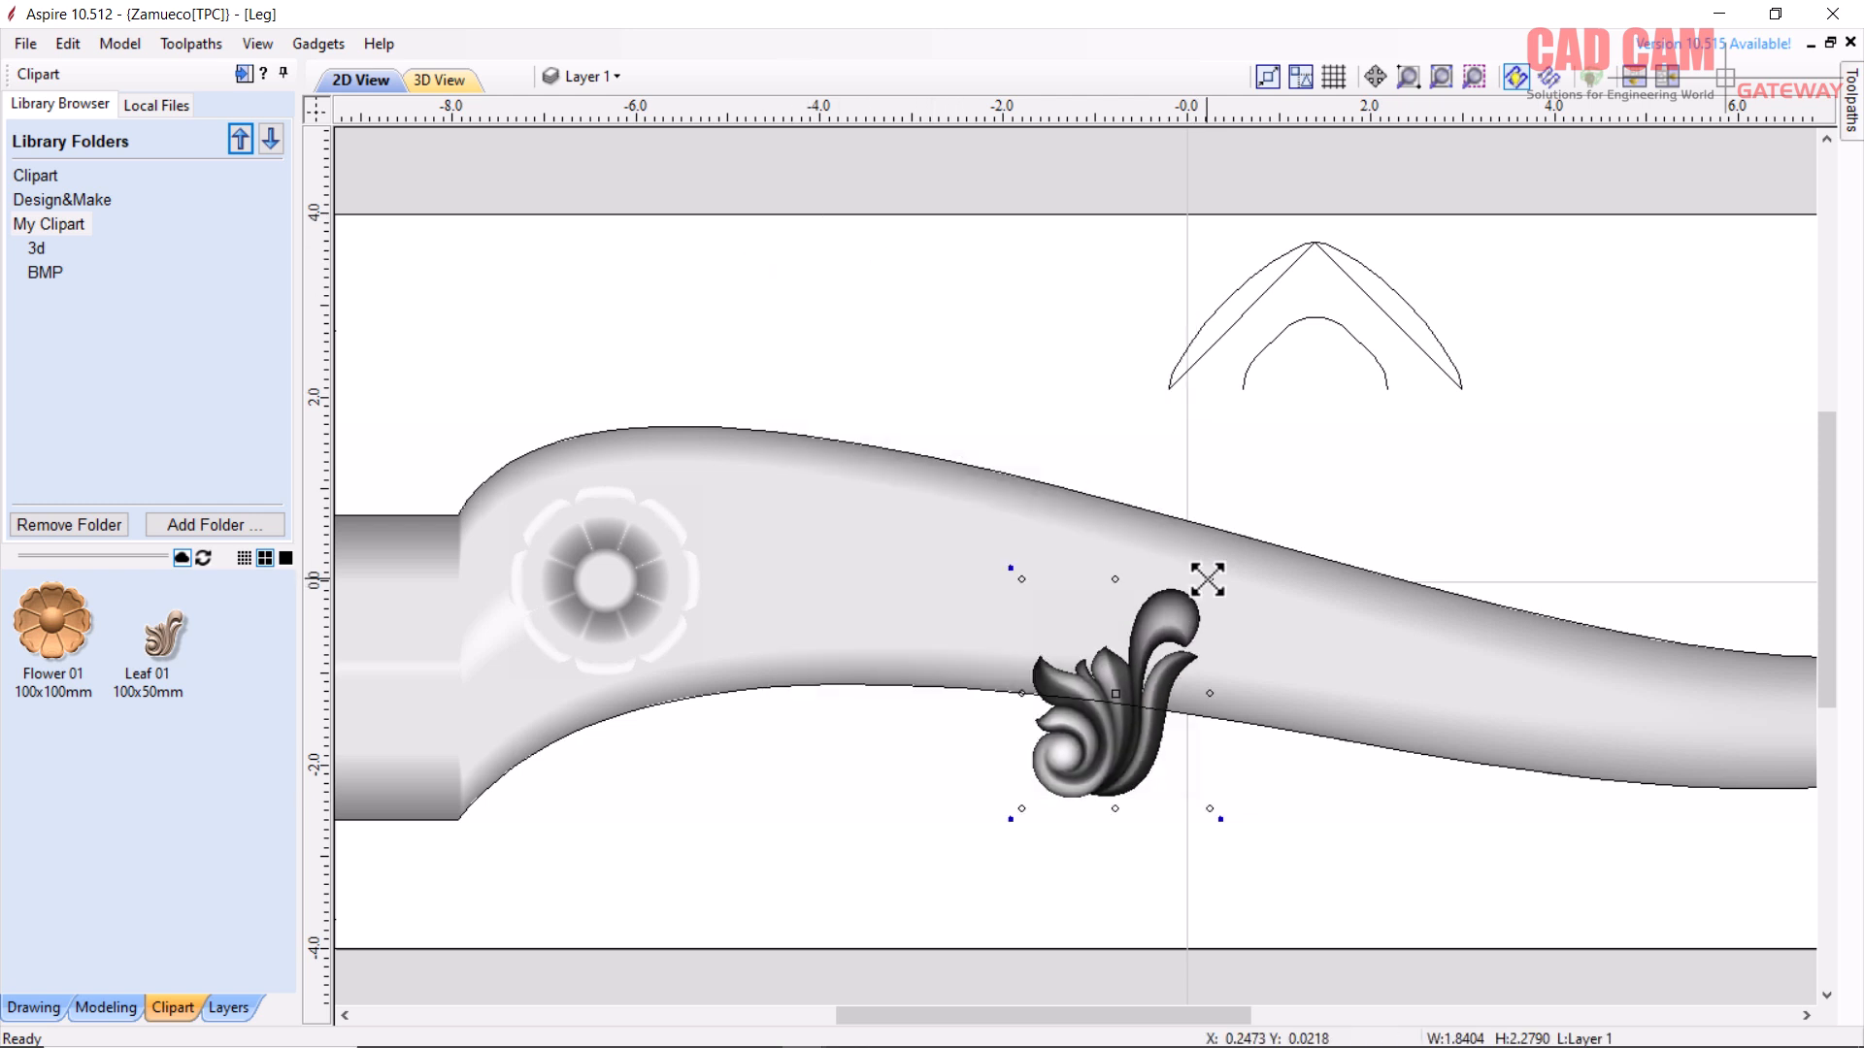
- Rotate the leaf about 90 degrees counter-clockwise and place it on the leg directly beside the flower
drag(1220, 569, 1008, 577)
drag(998, 594, 1046, 636)
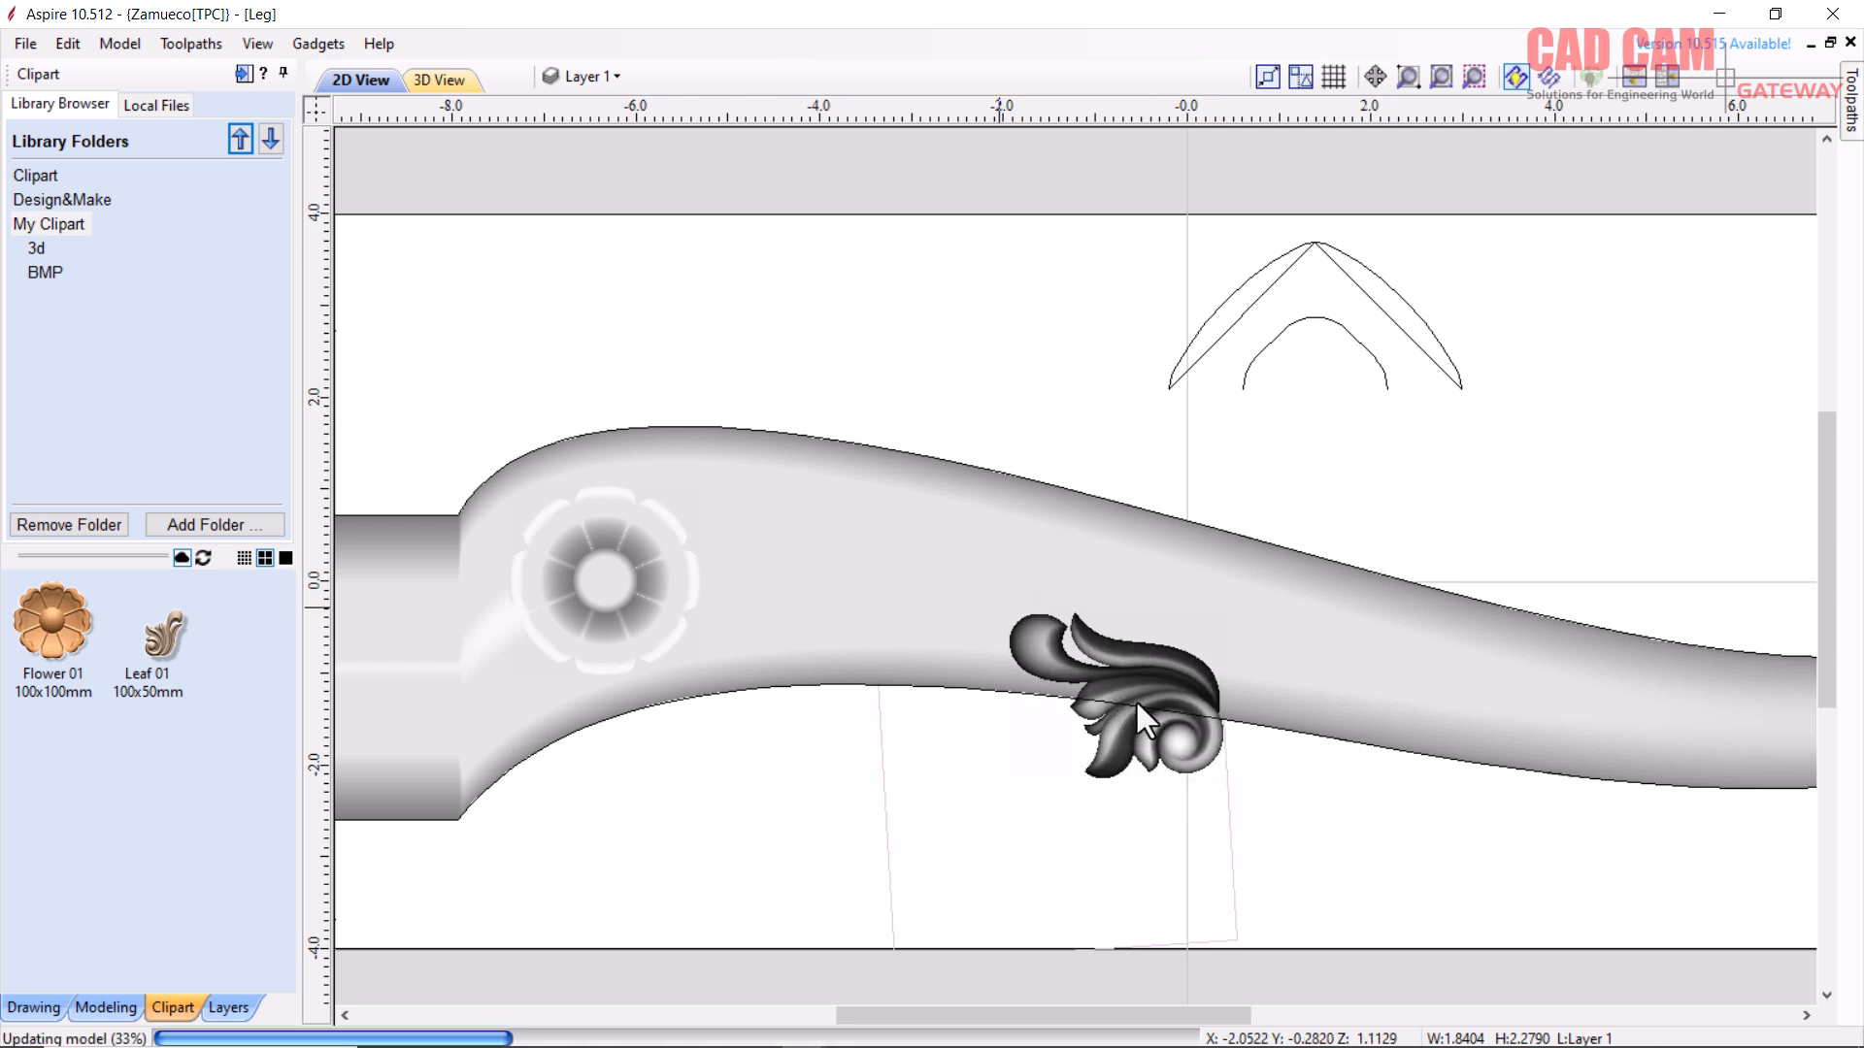
drag(1145, 678, 836, 554)
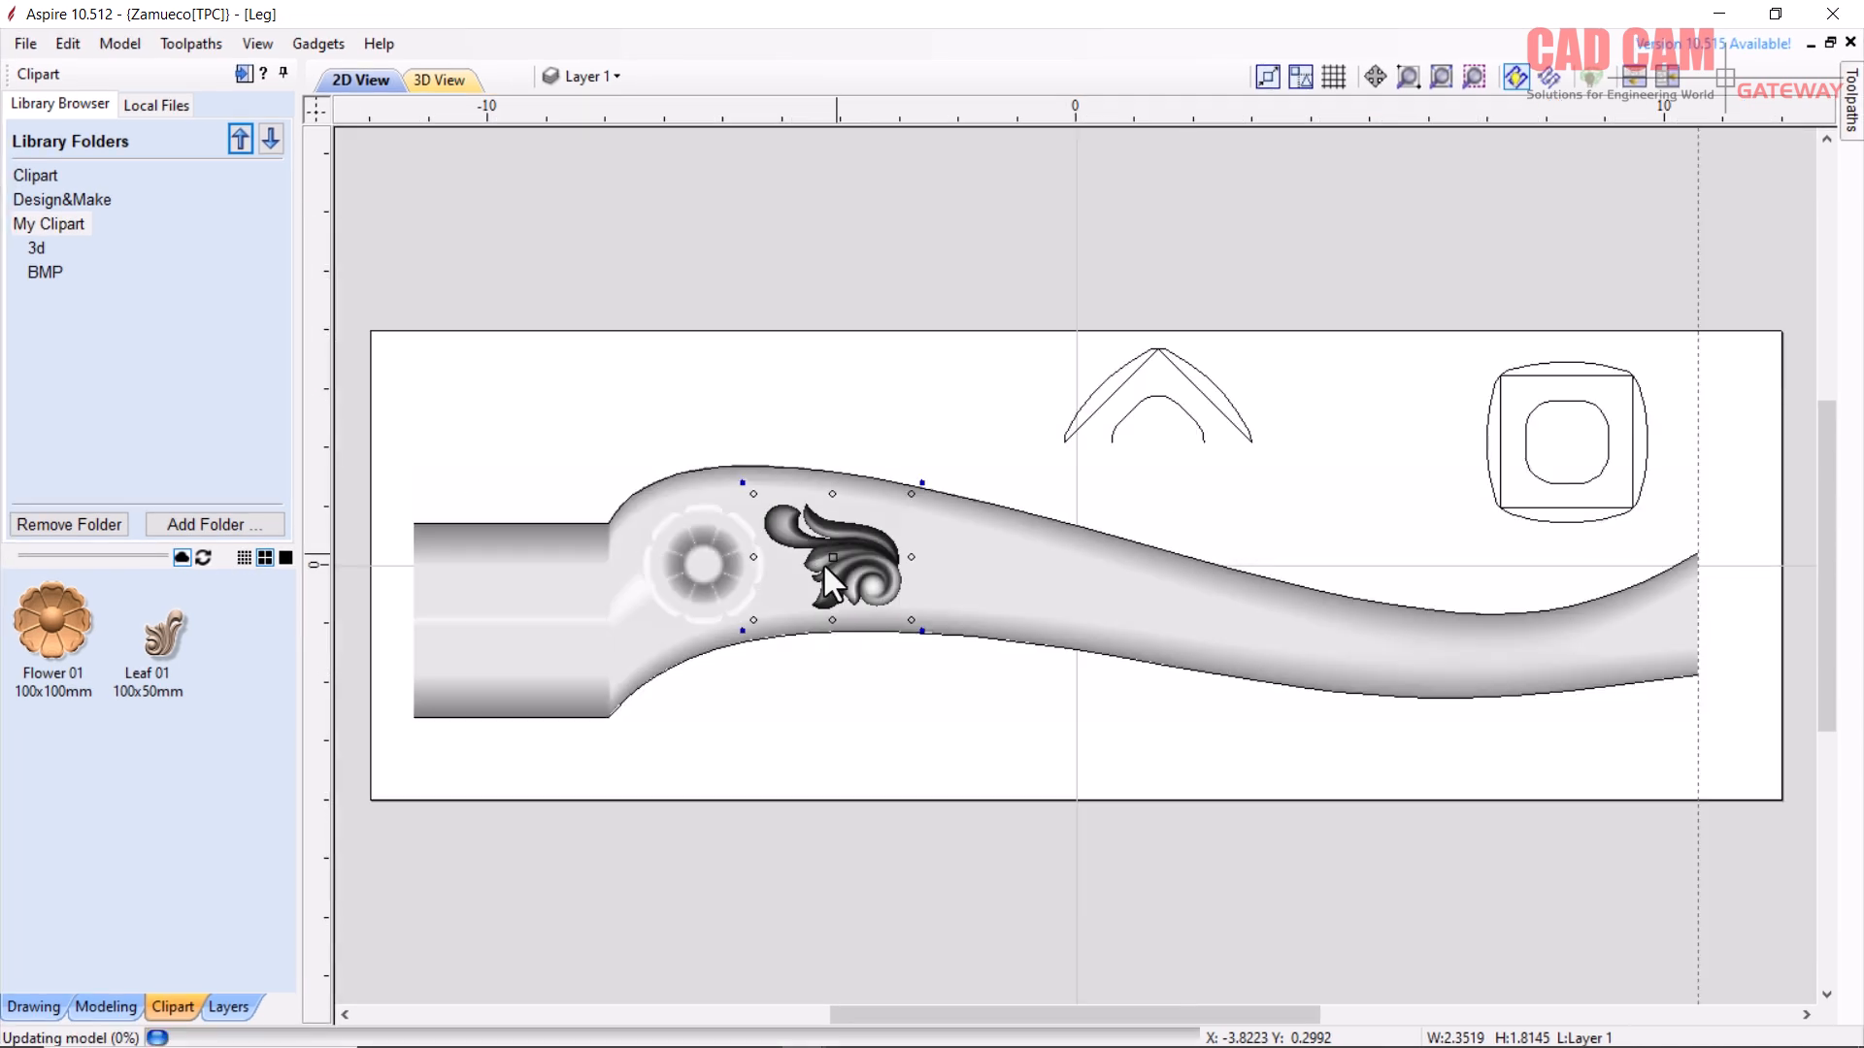
- Copy the leaf to a spot further along the leg and view the decorated leg in 3D
drag(838, 559, 978, 574)
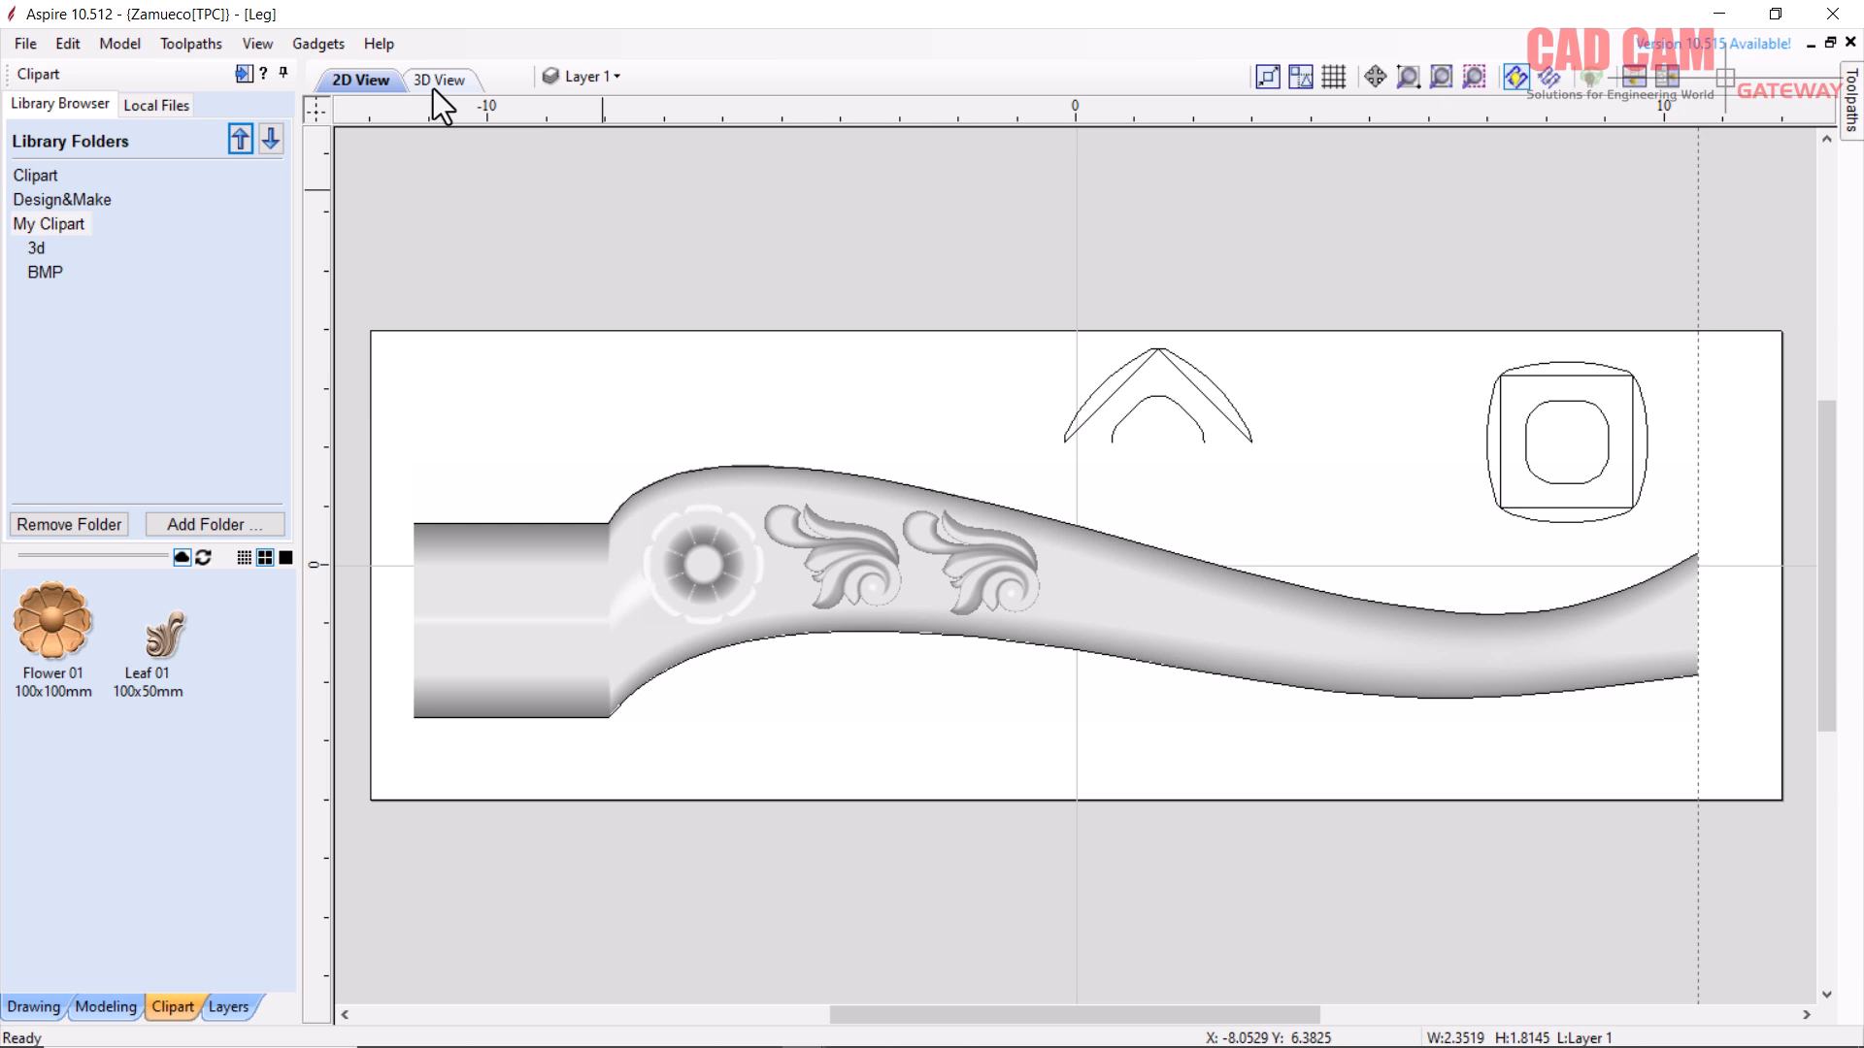
click(436, 81)
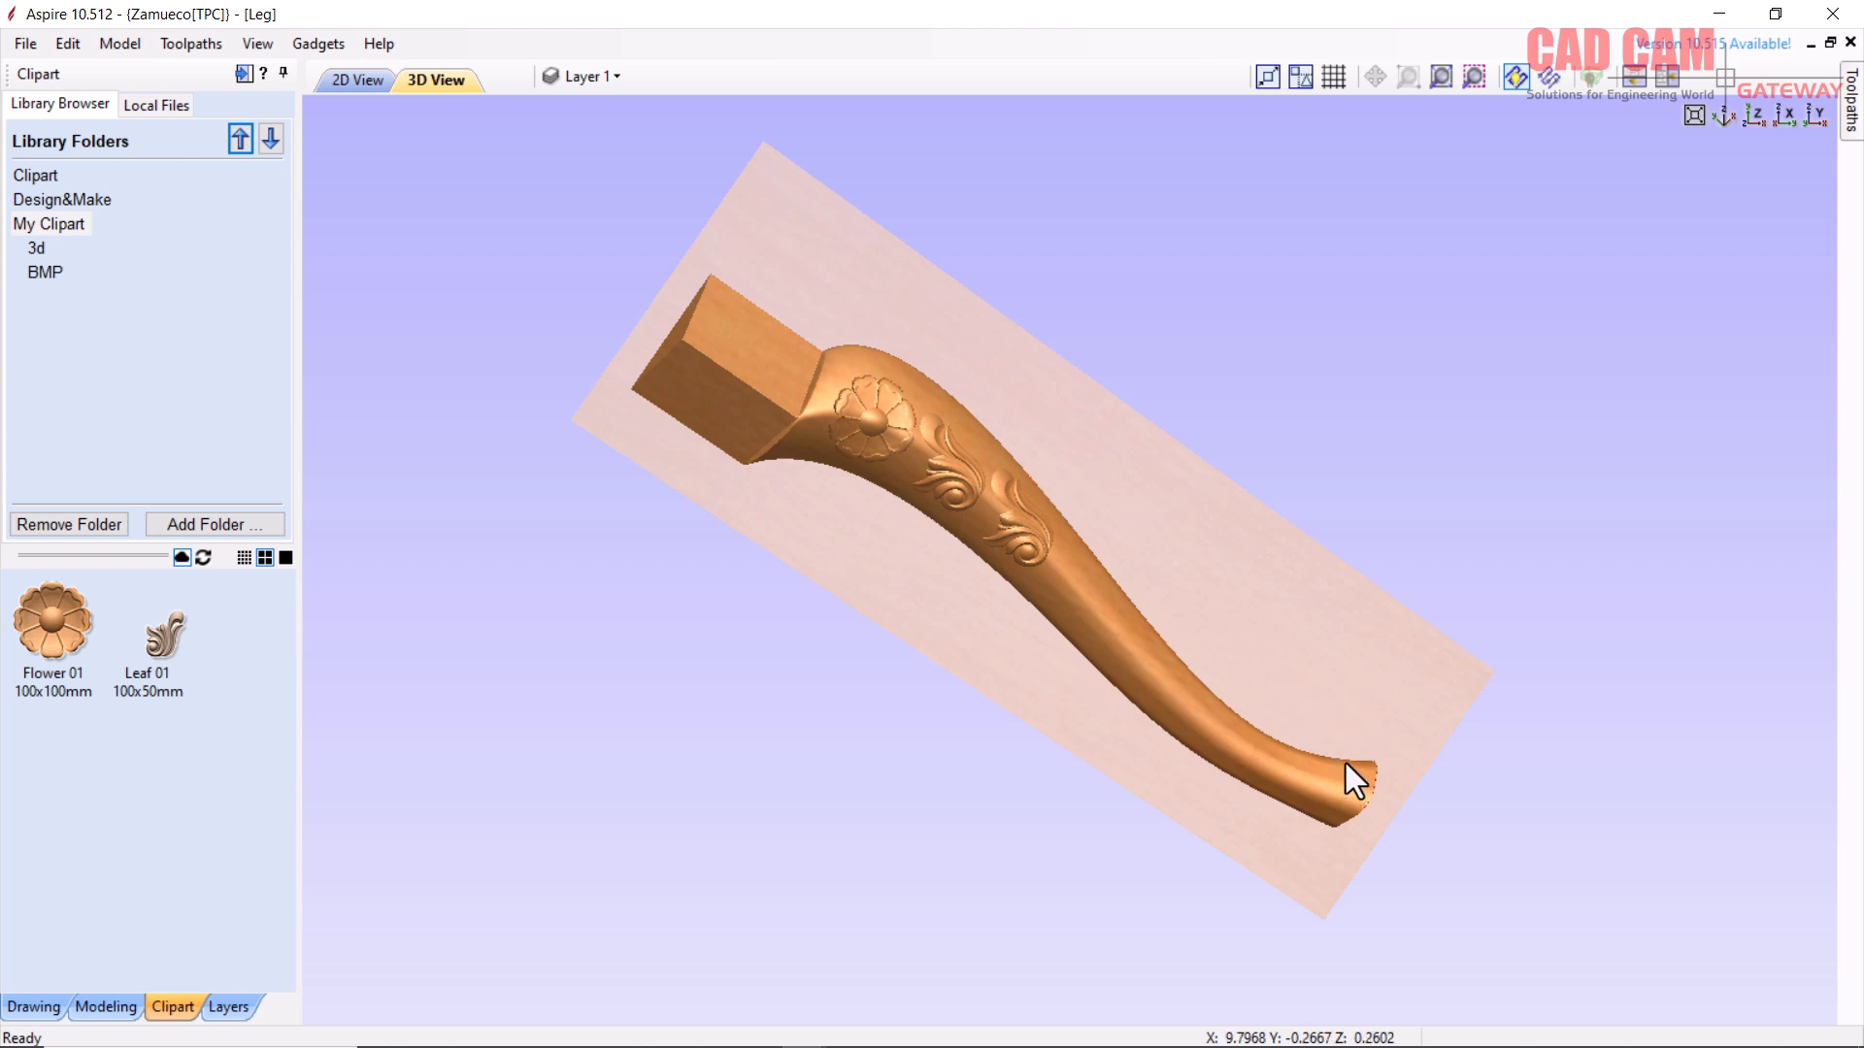
- Copy the flower from the knee to the foot end of the leg in 2D, centred near the leg's upper edge with its petals against the end
click(353, 79)
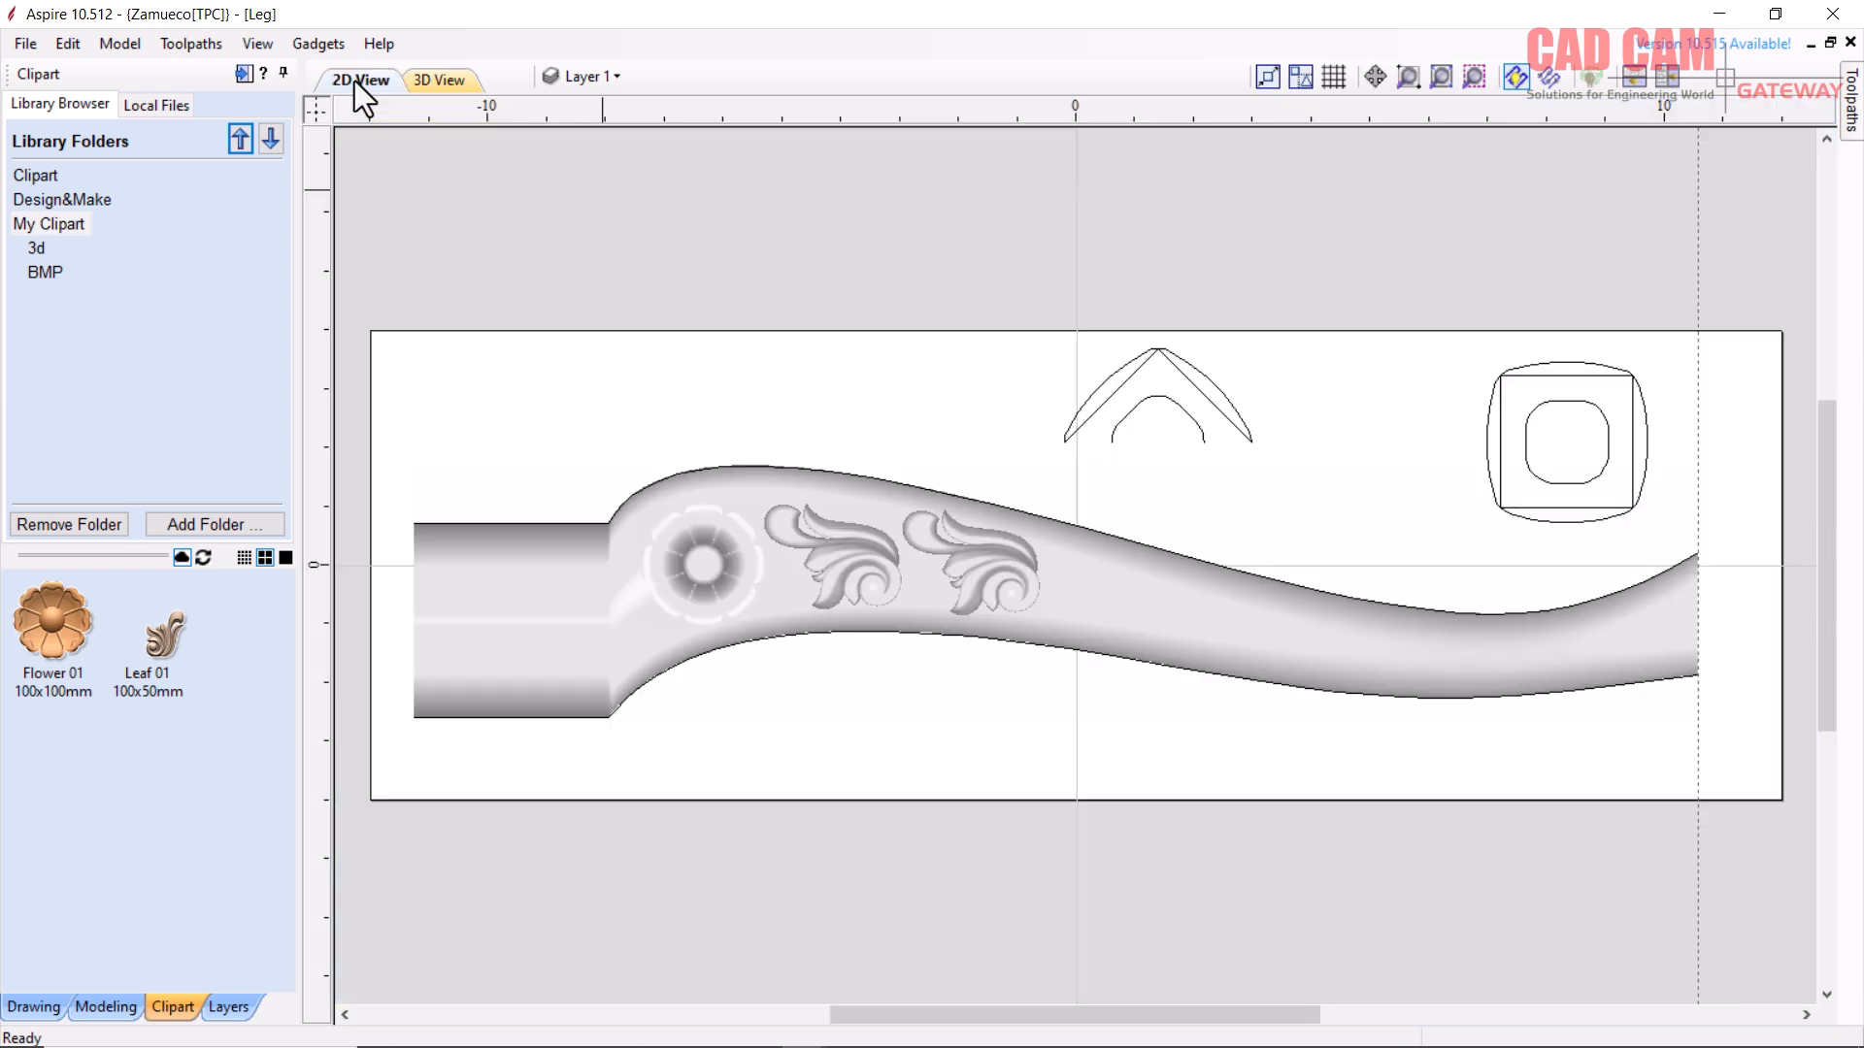
click(708, 565)
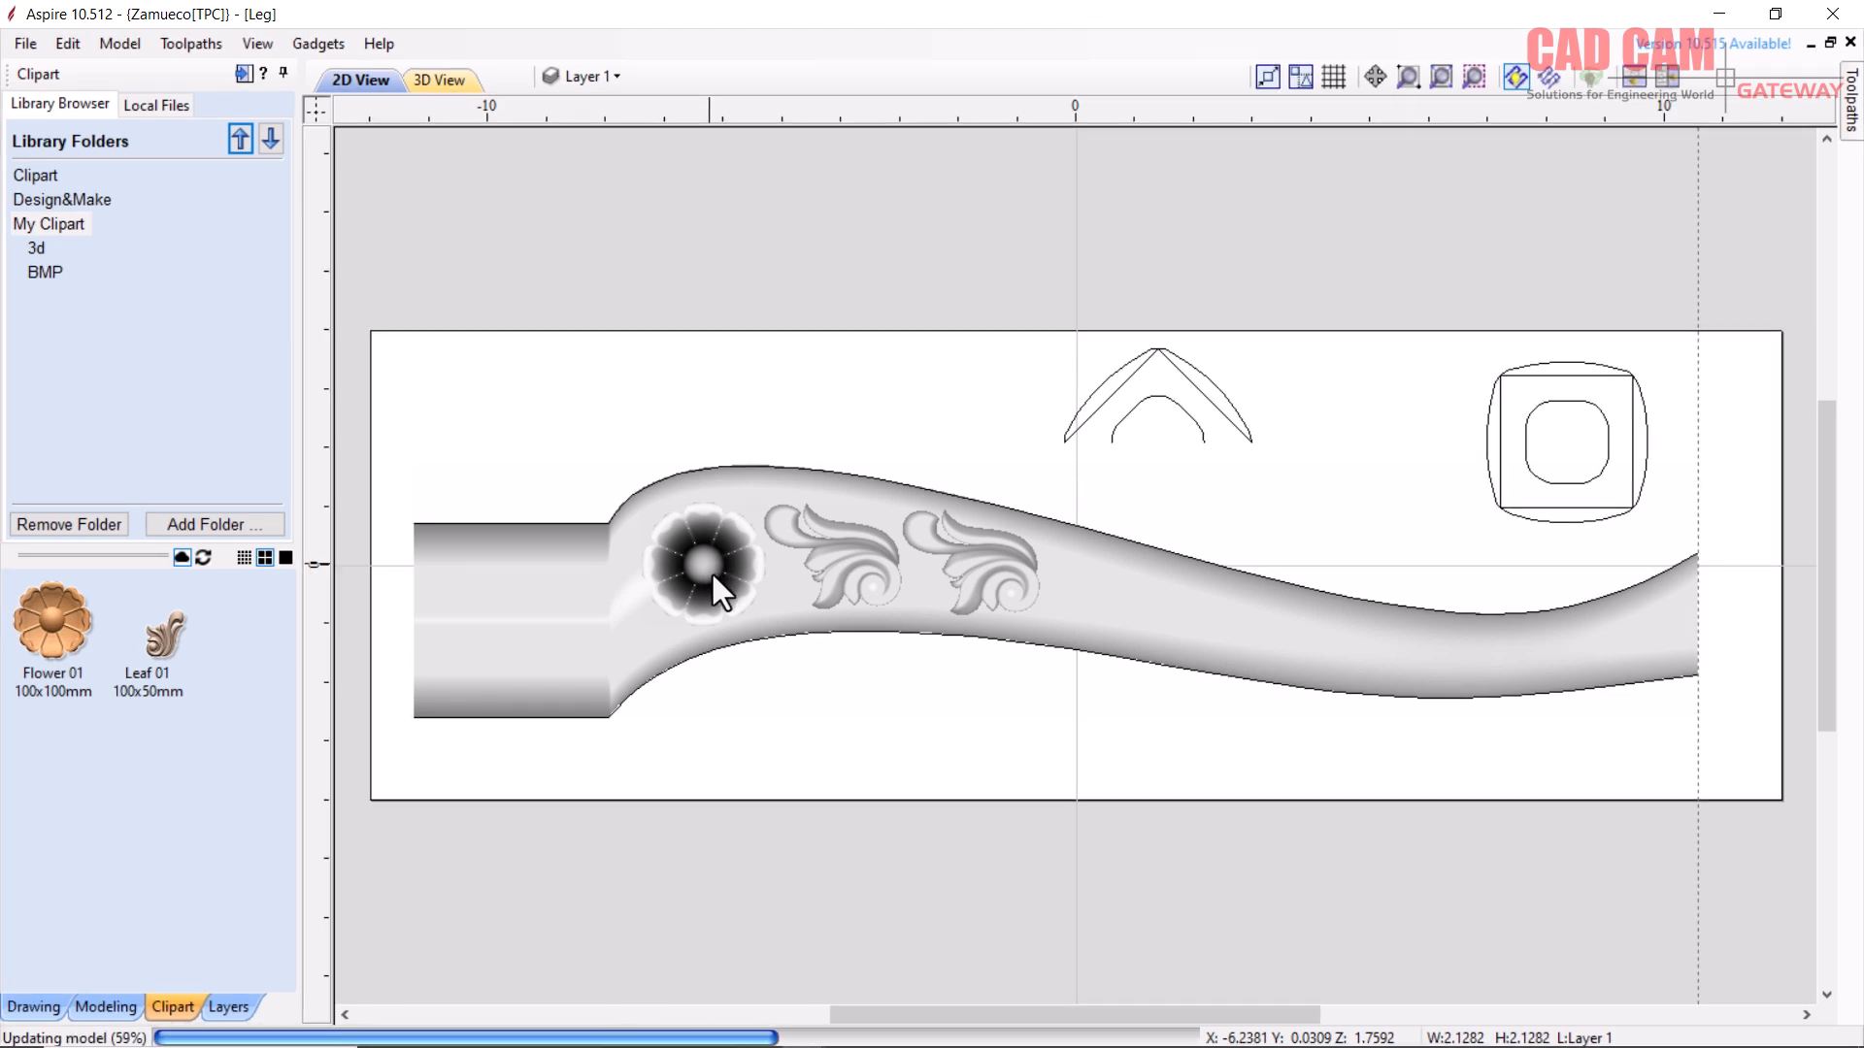
click(711, 567)
drag(711, 567, 1635, 580)
scroll(1730, 574, up, 5)
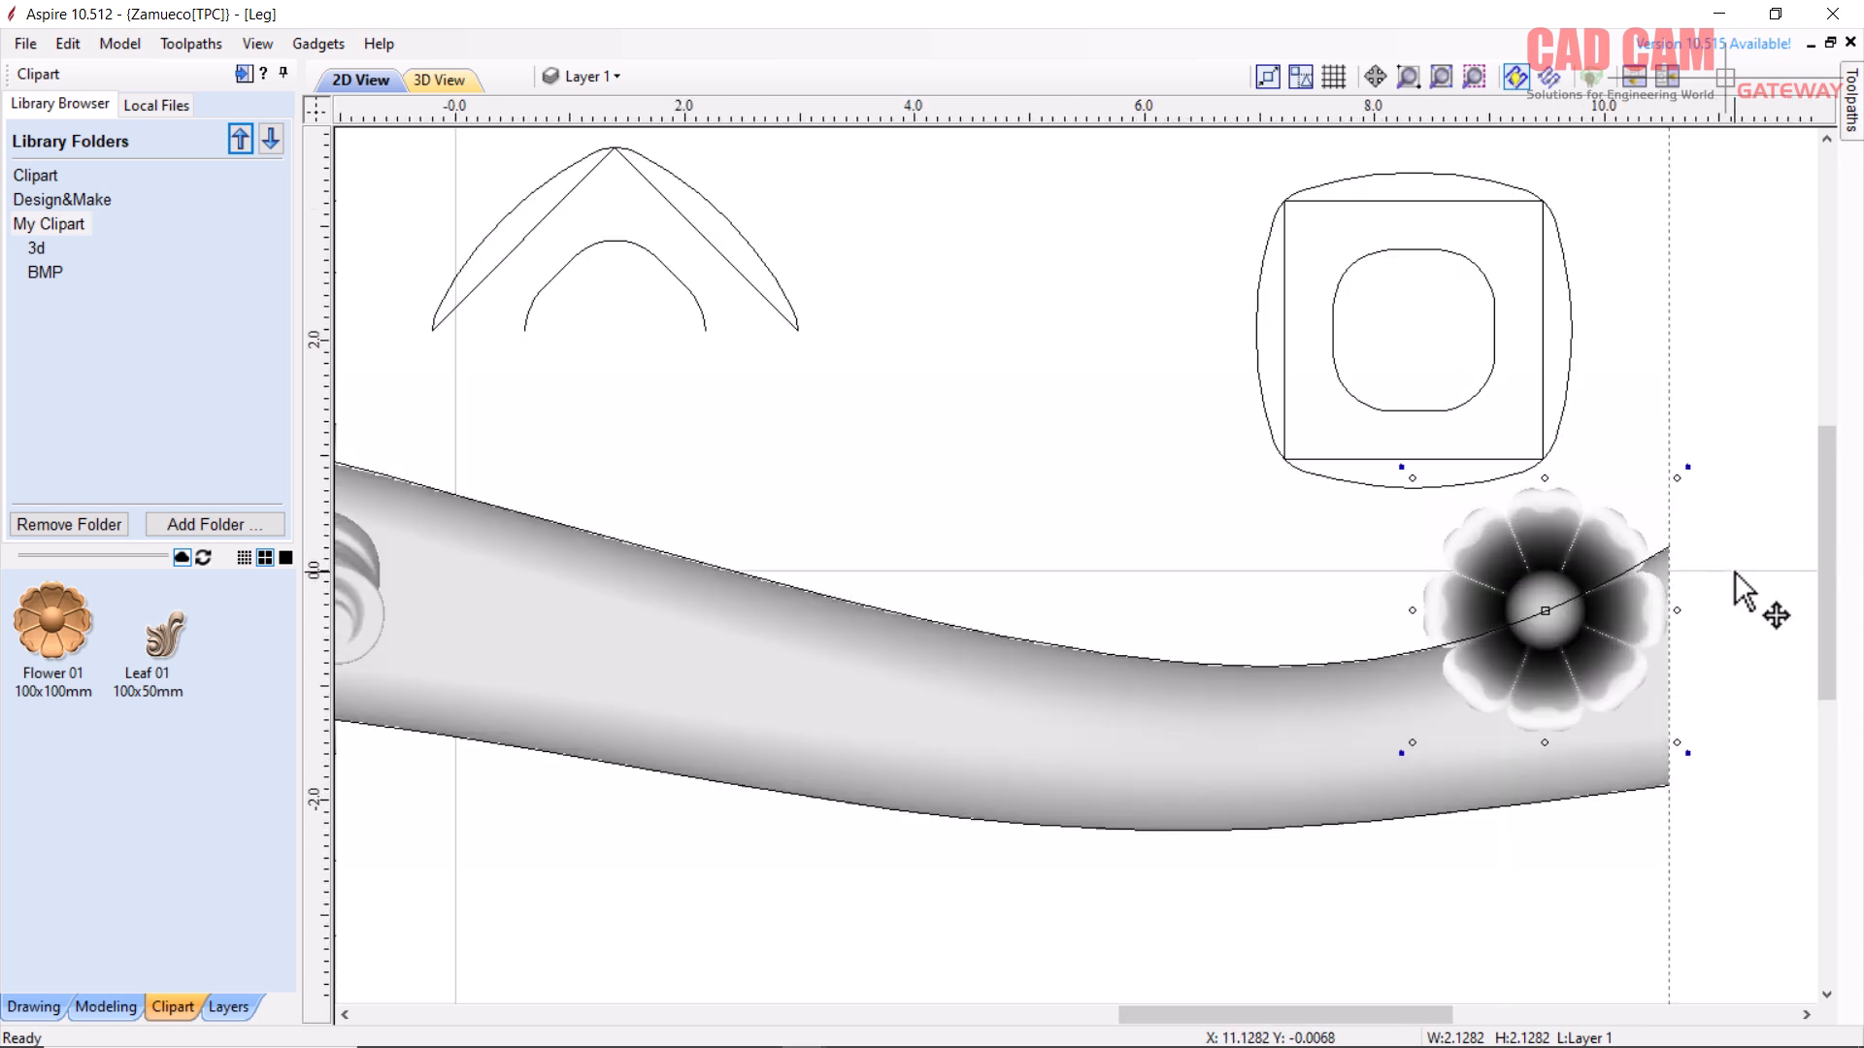
scroll(1692, 581, up, 3)
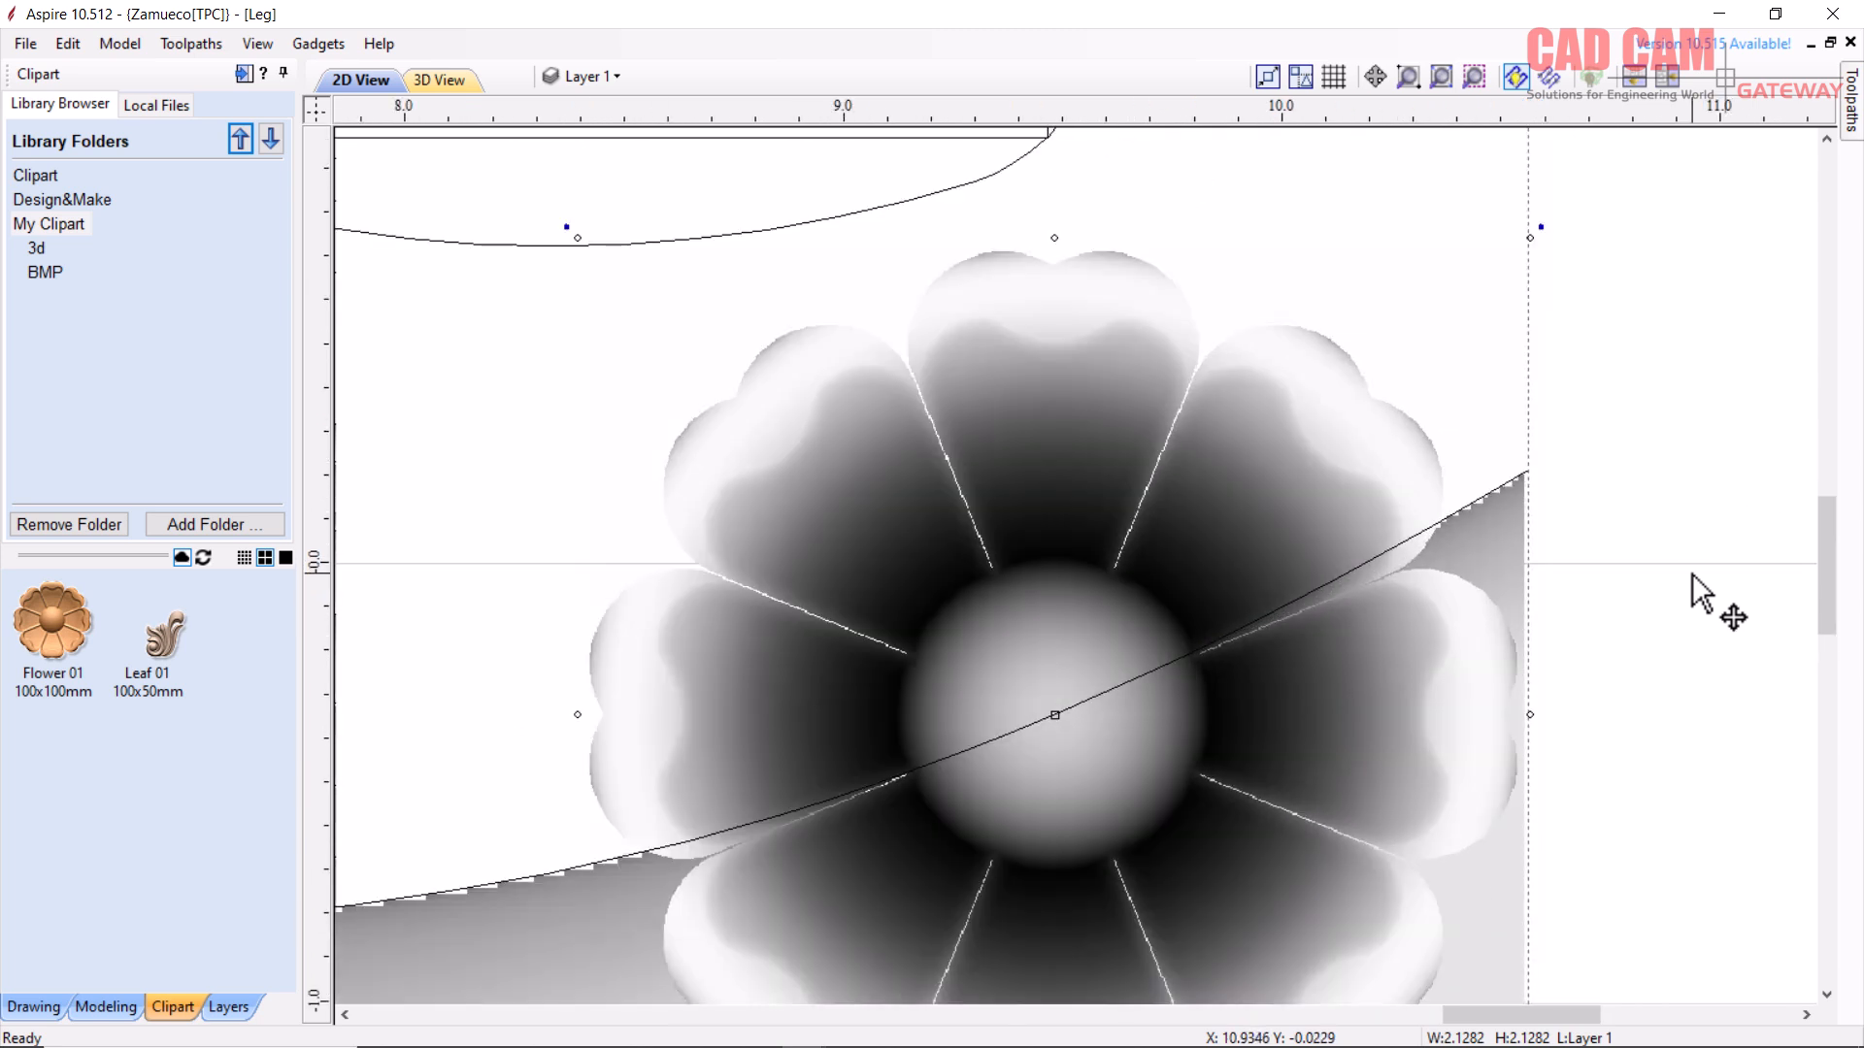
scroll(1692, 574, down, 2)
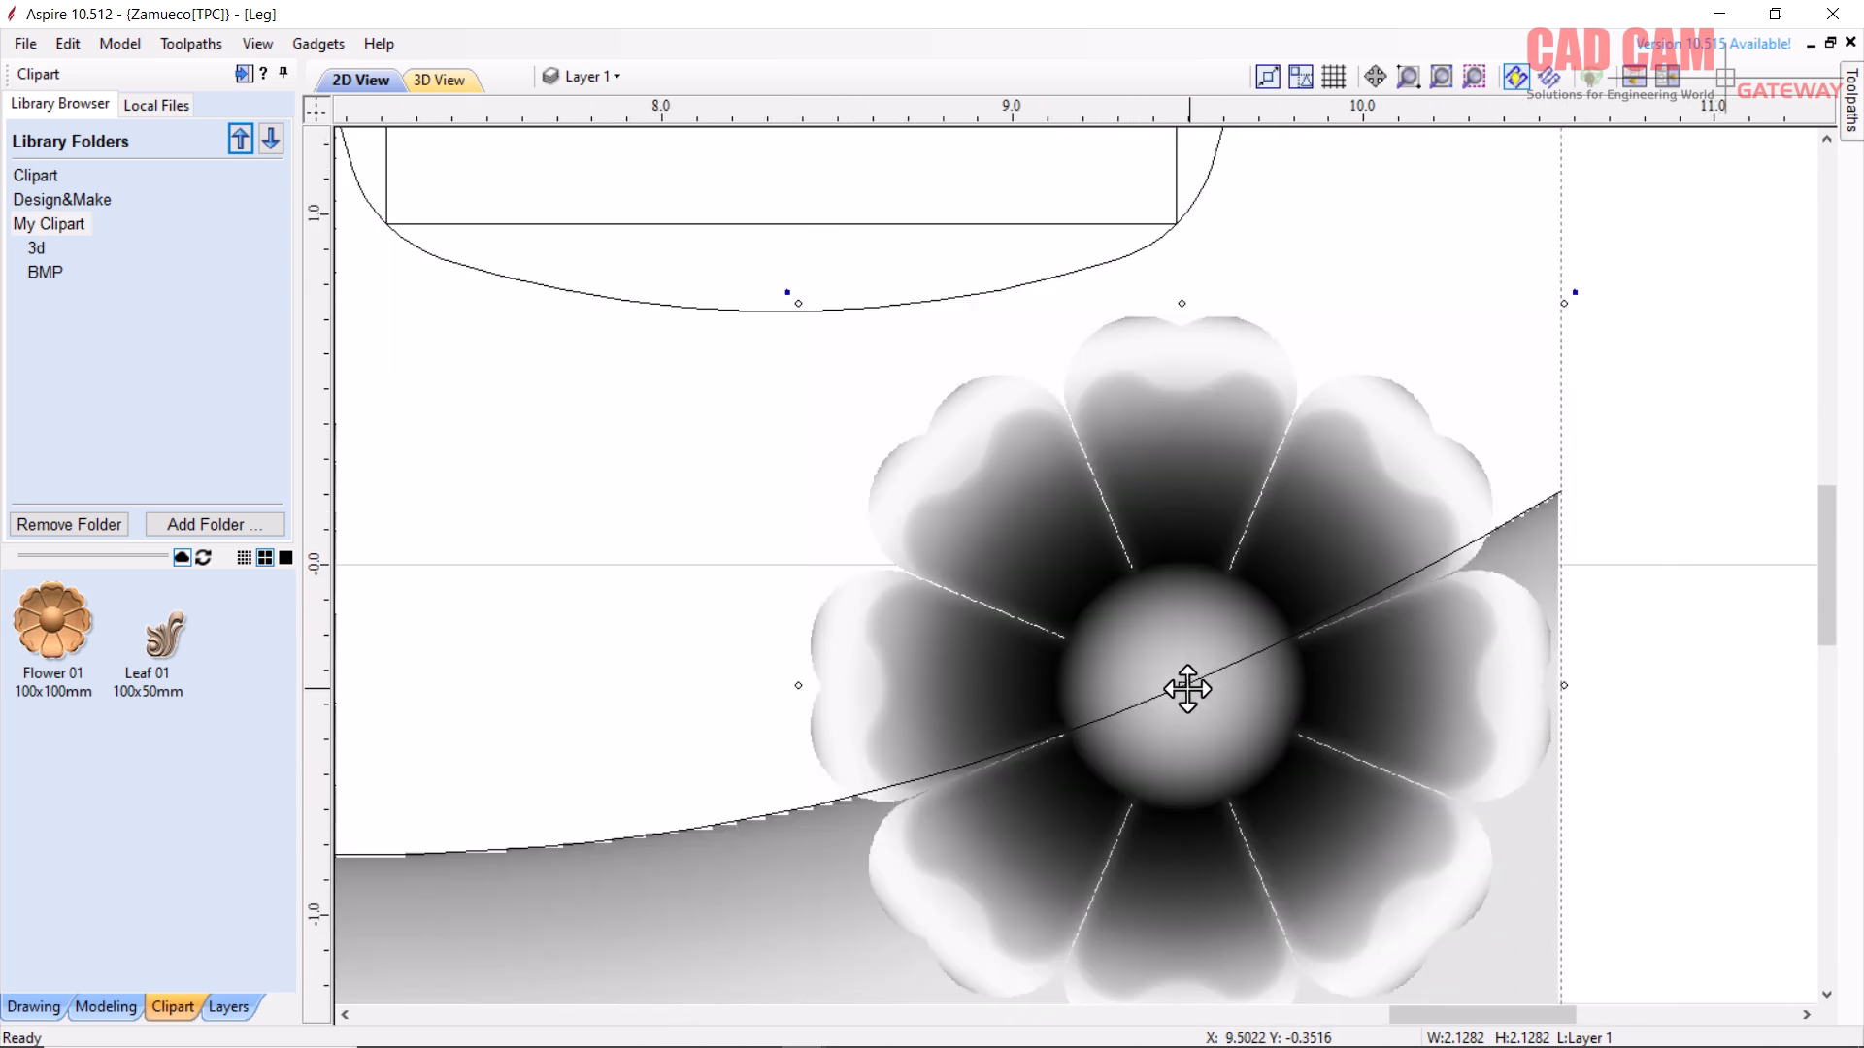
drag(1185, 685, 1163, 613)
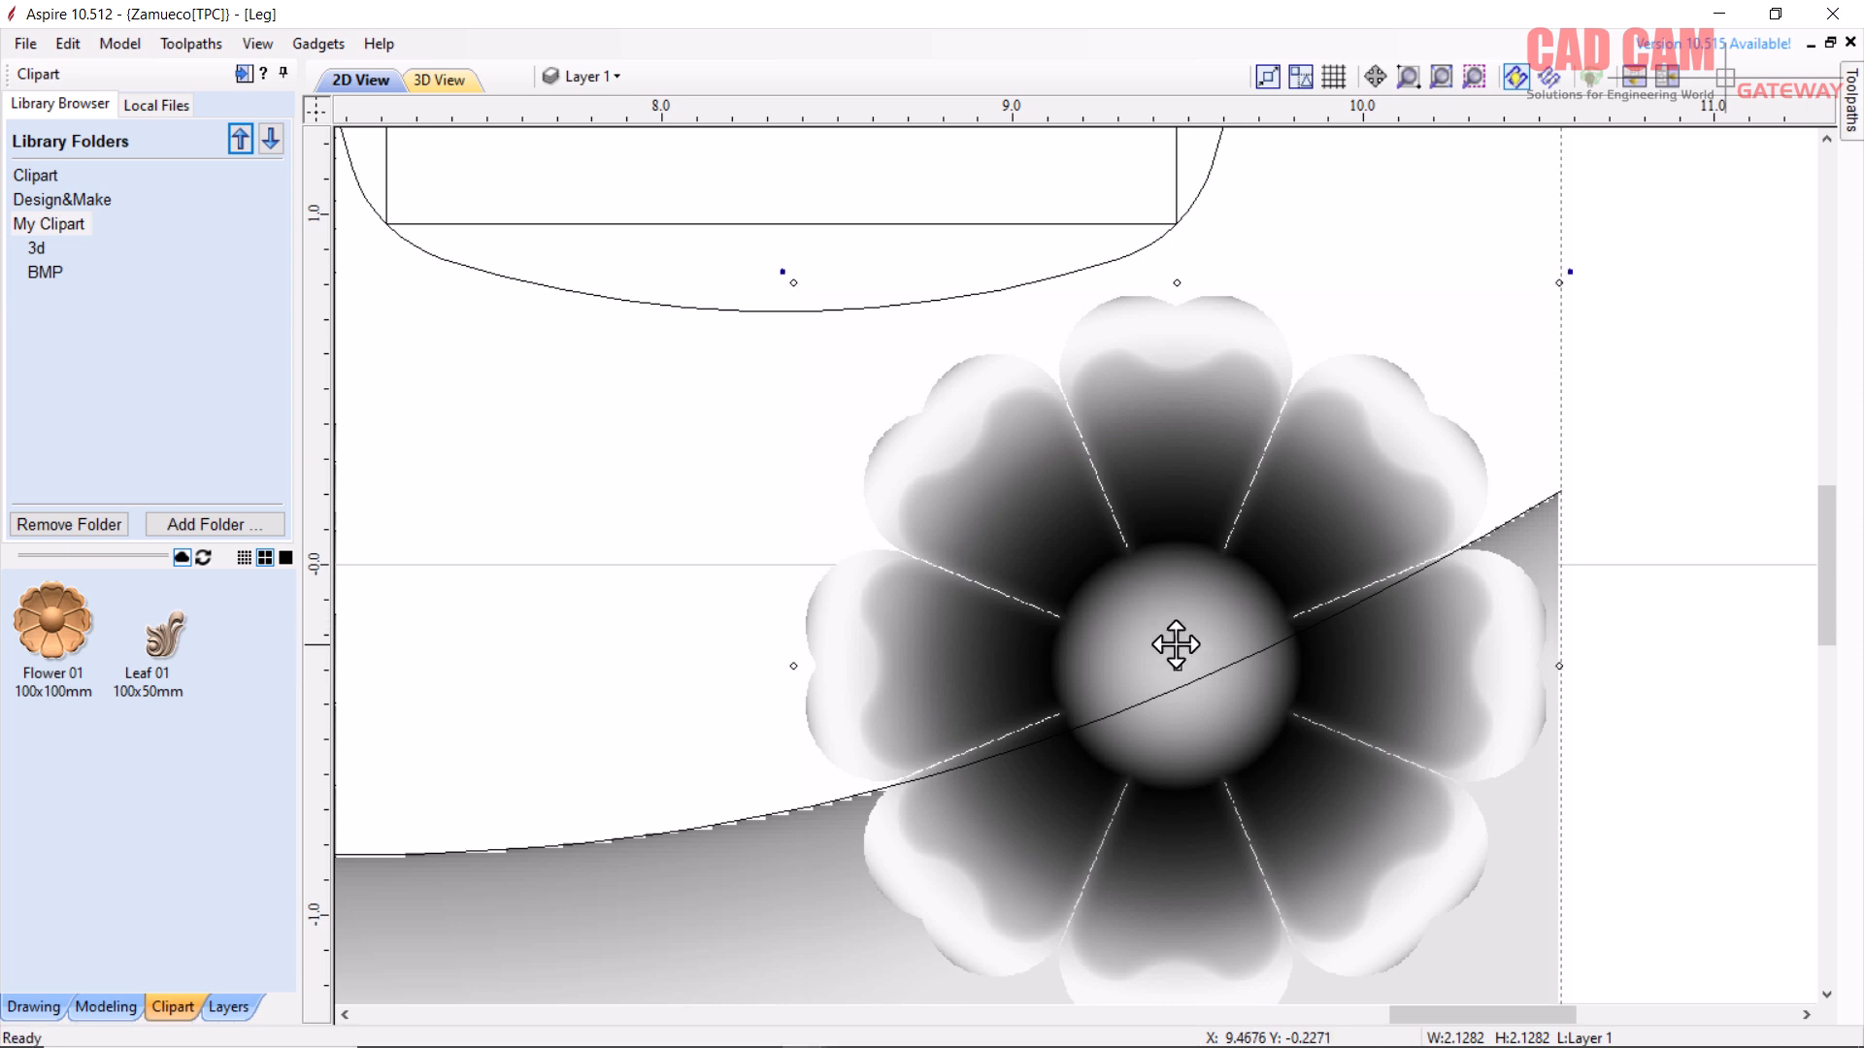
- Shape the polyline around the foot flower: move its lower node outside the petals and bend the upper span to follow the leg's edge
click(106, 1007)
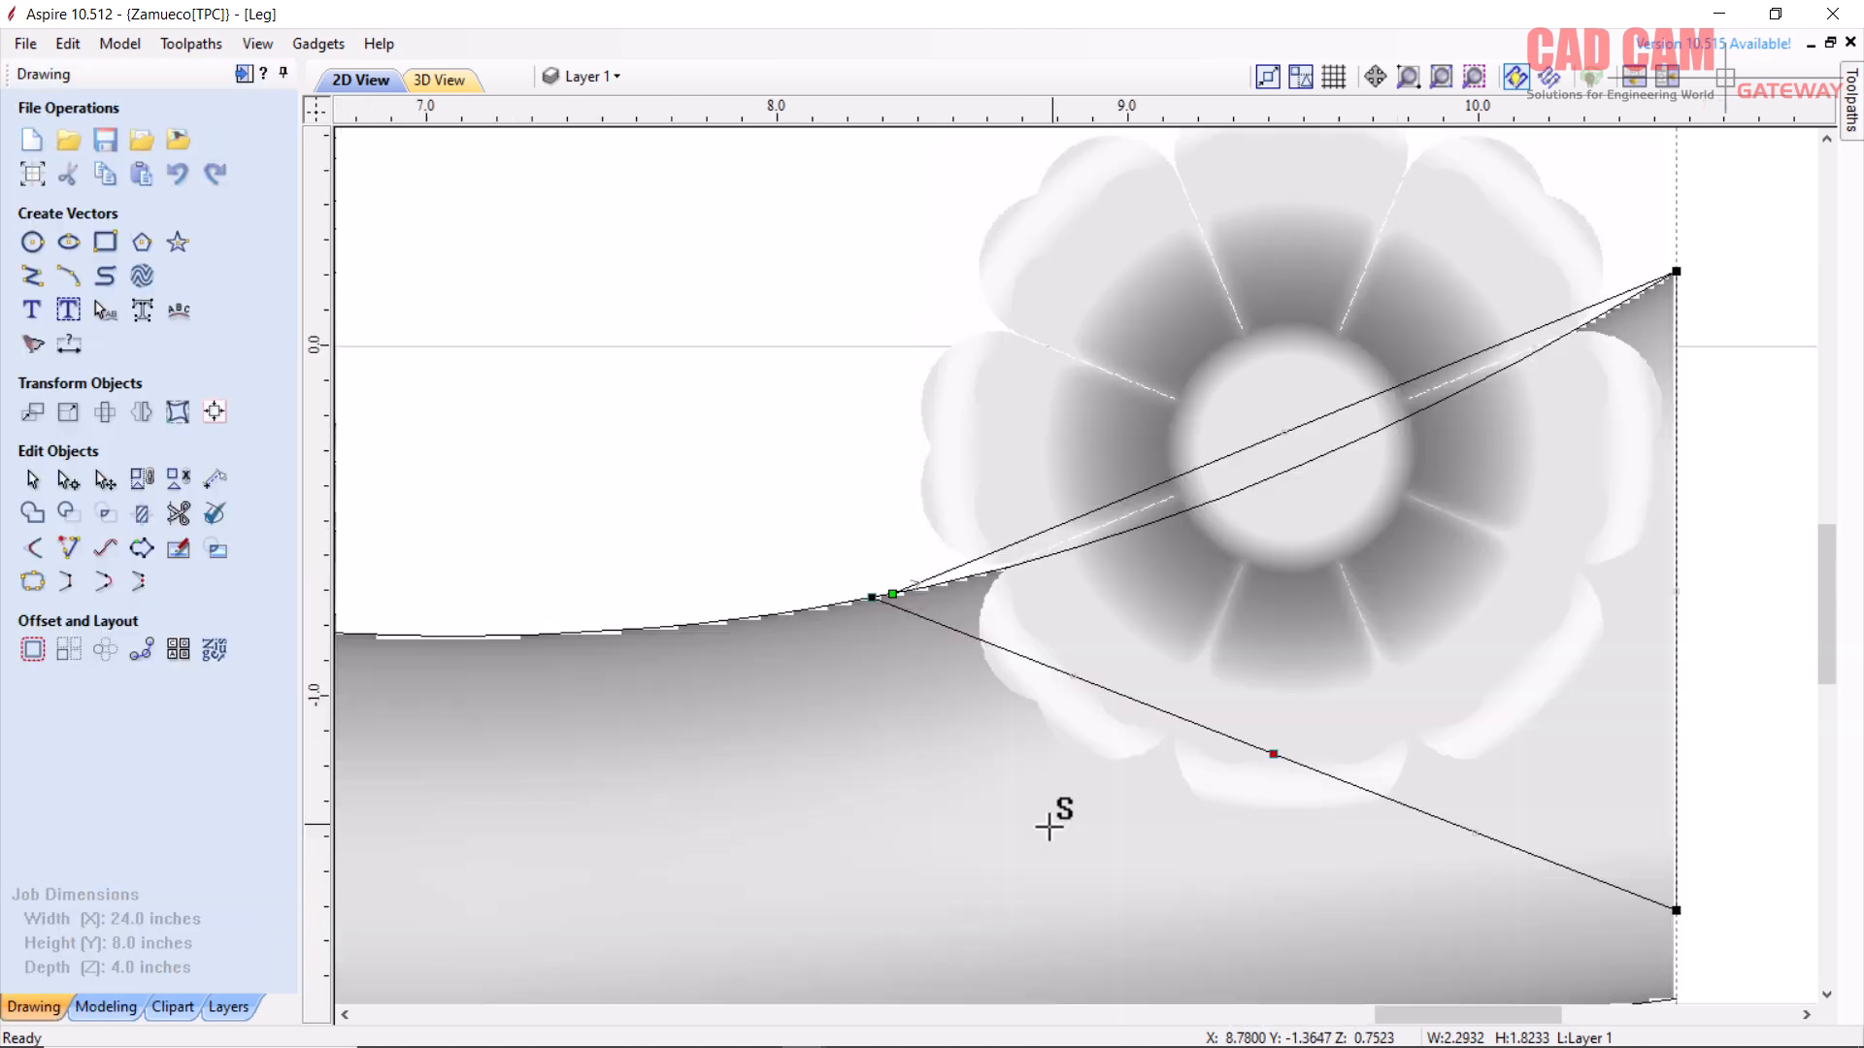
drag(1048, 820, 1040, 828)
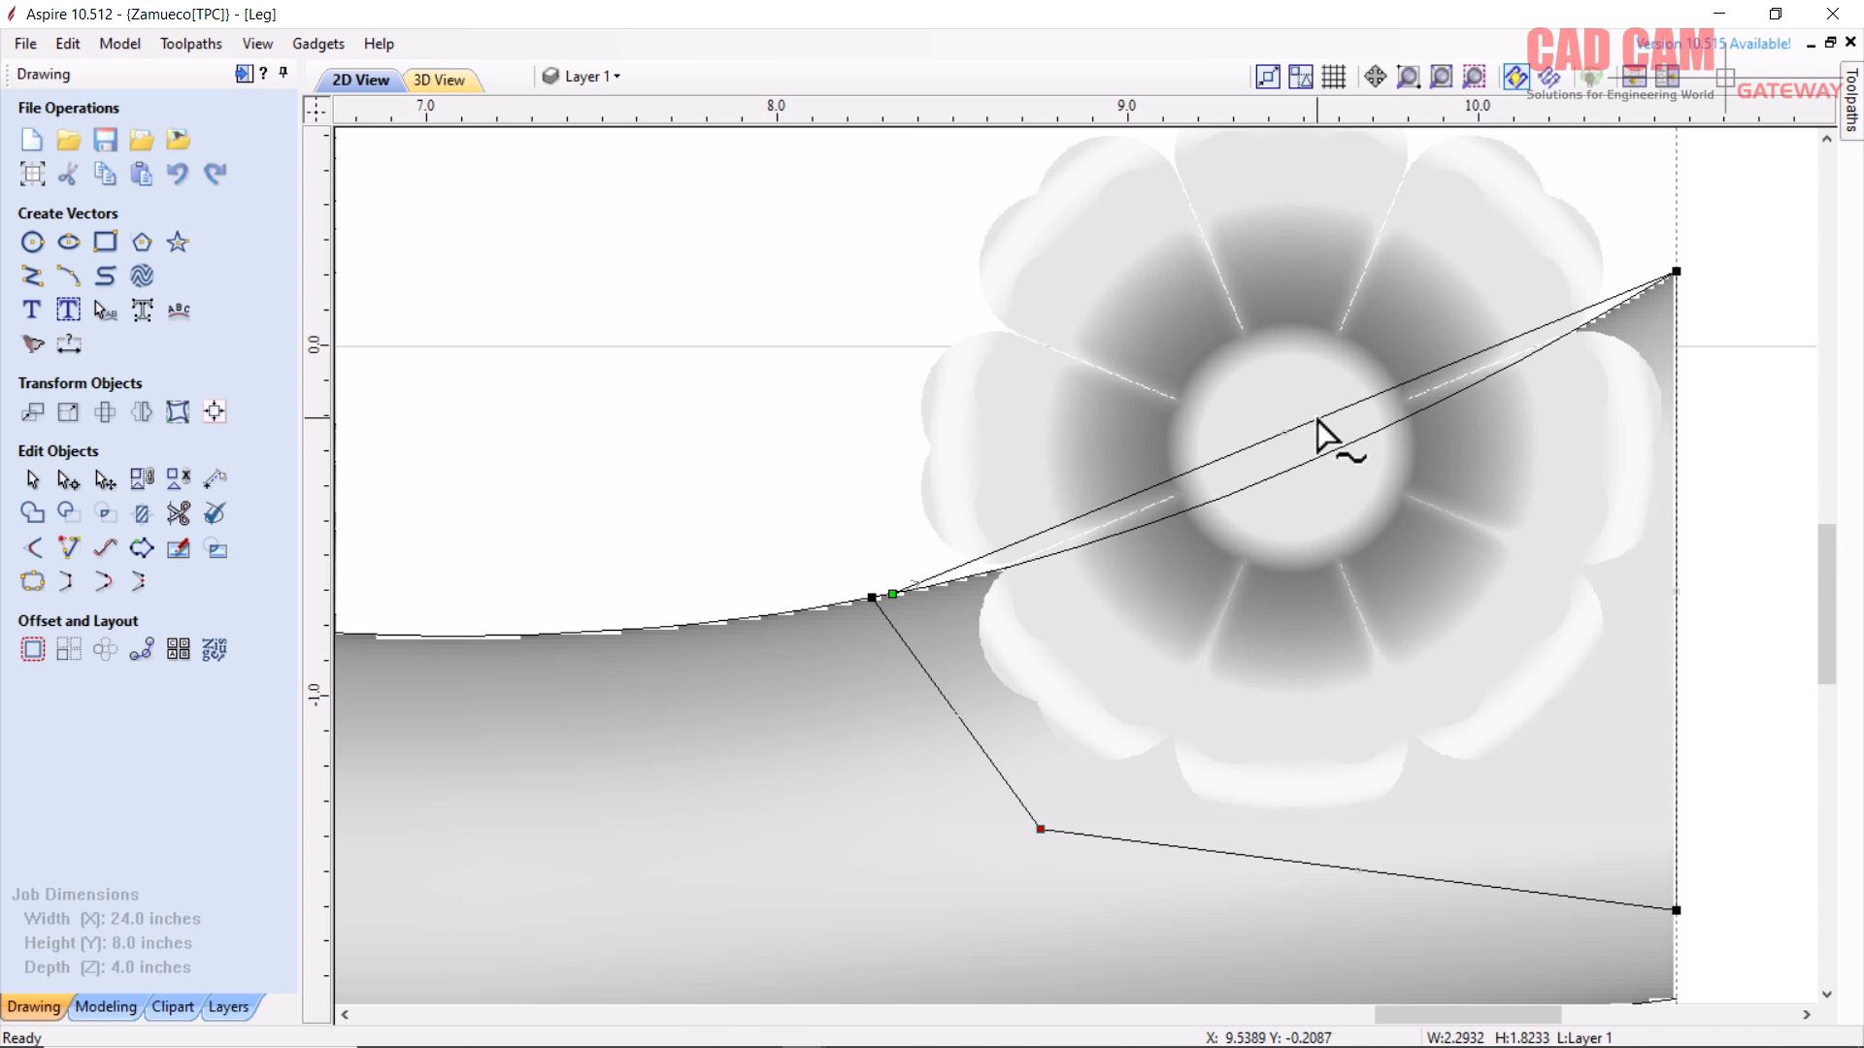
right_click(1324, 429)
click(1354, 463)
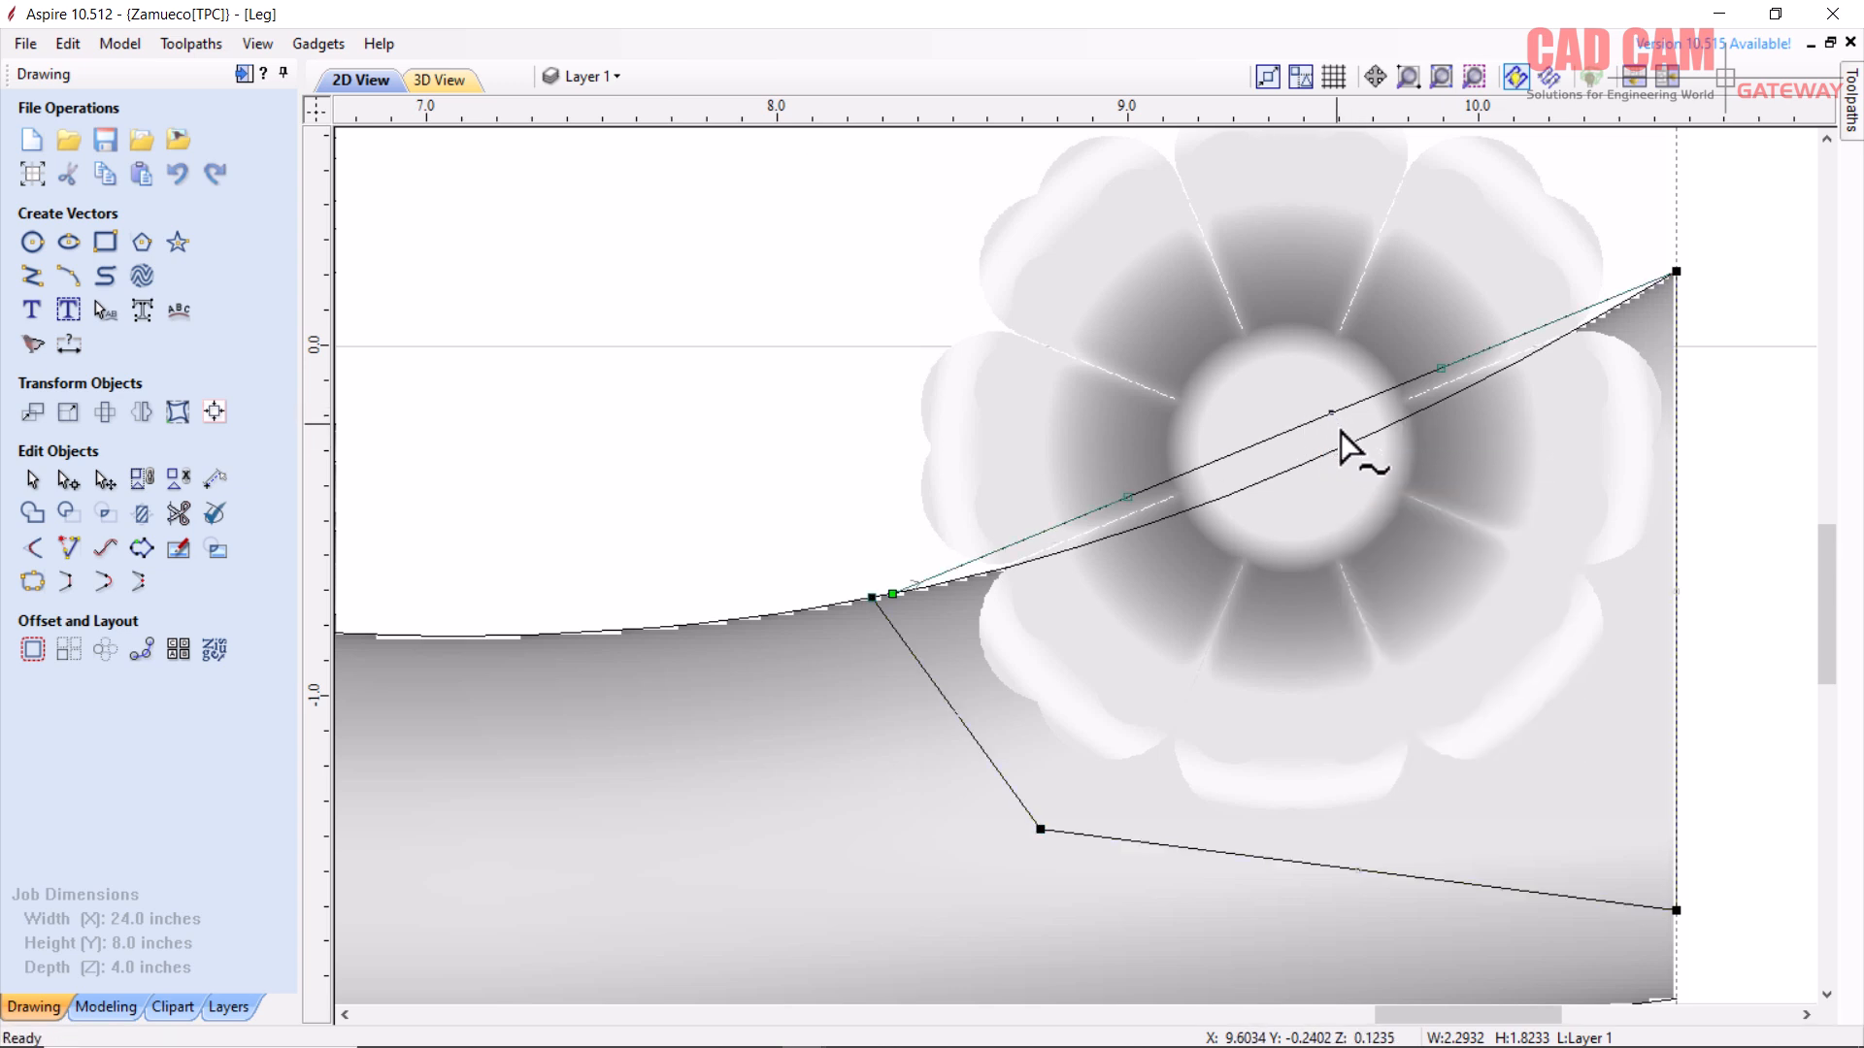
scroll(1406, 365, up, 2)
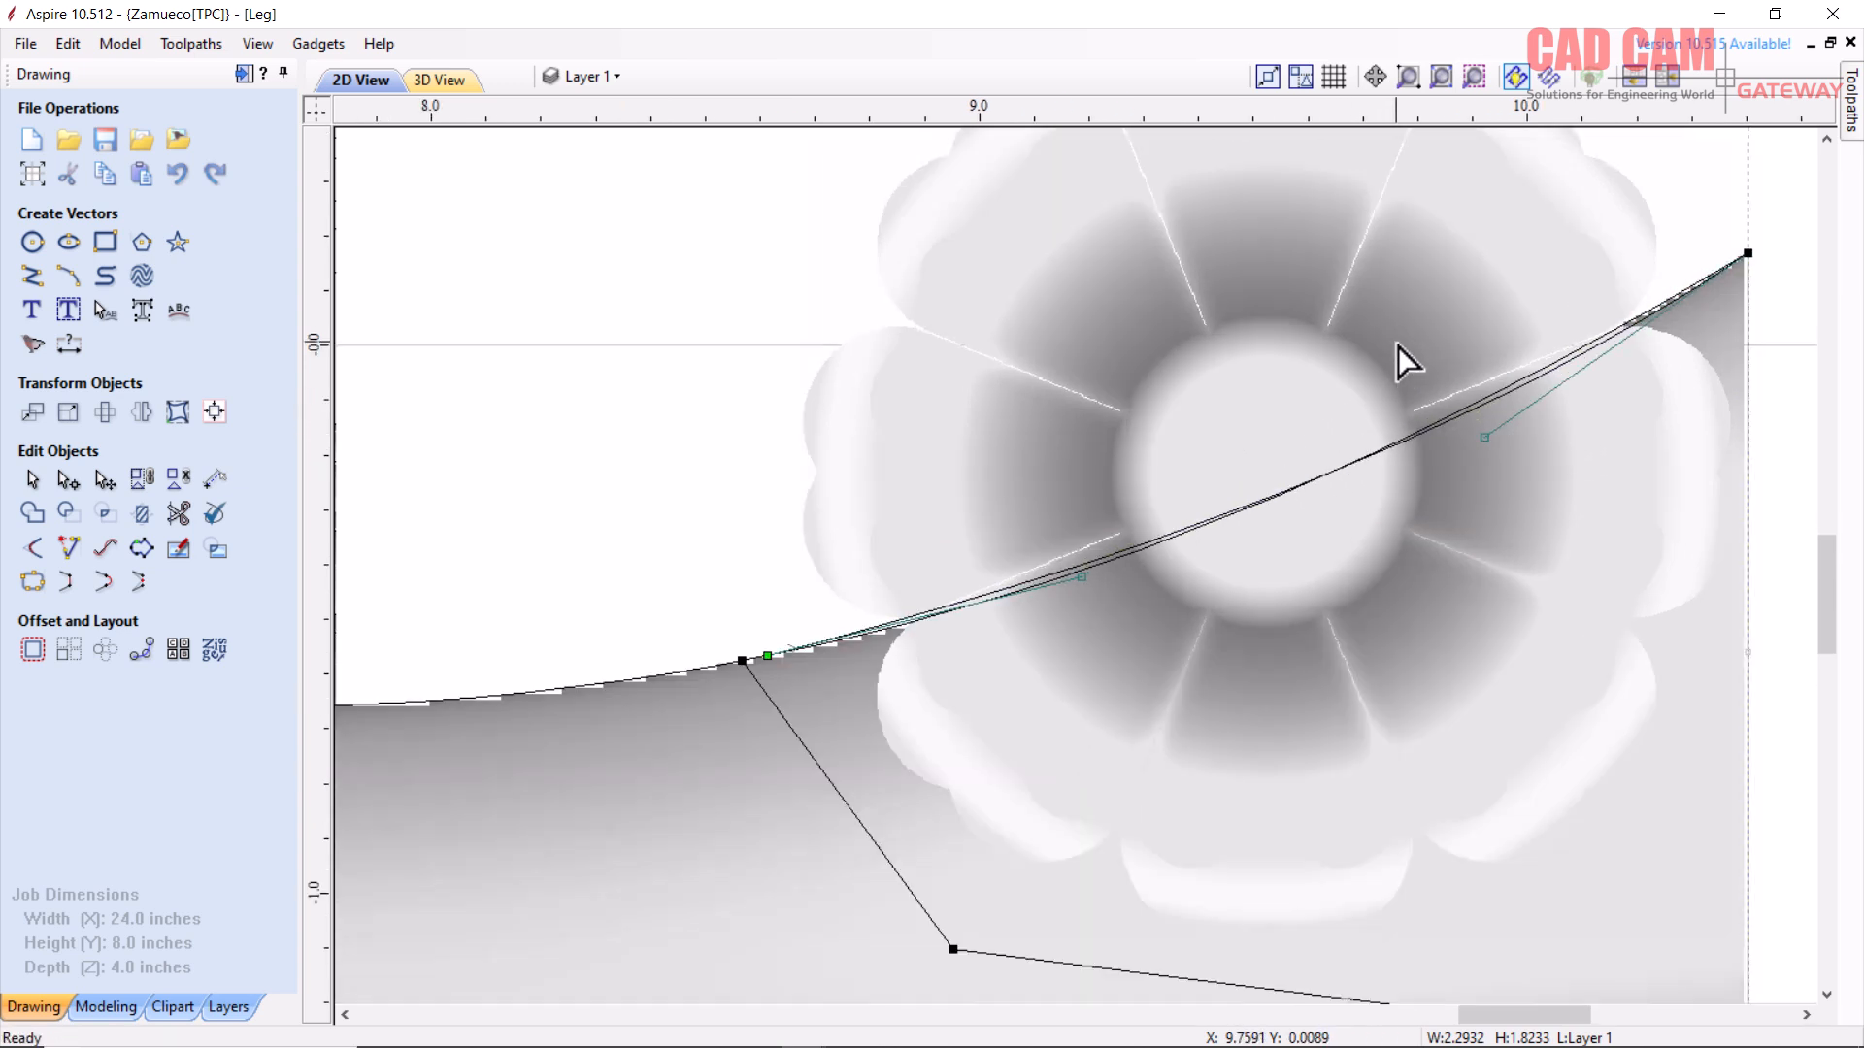
drag(1511, 465, 1428, 454)
drag(1004, 636, 1057, 643)
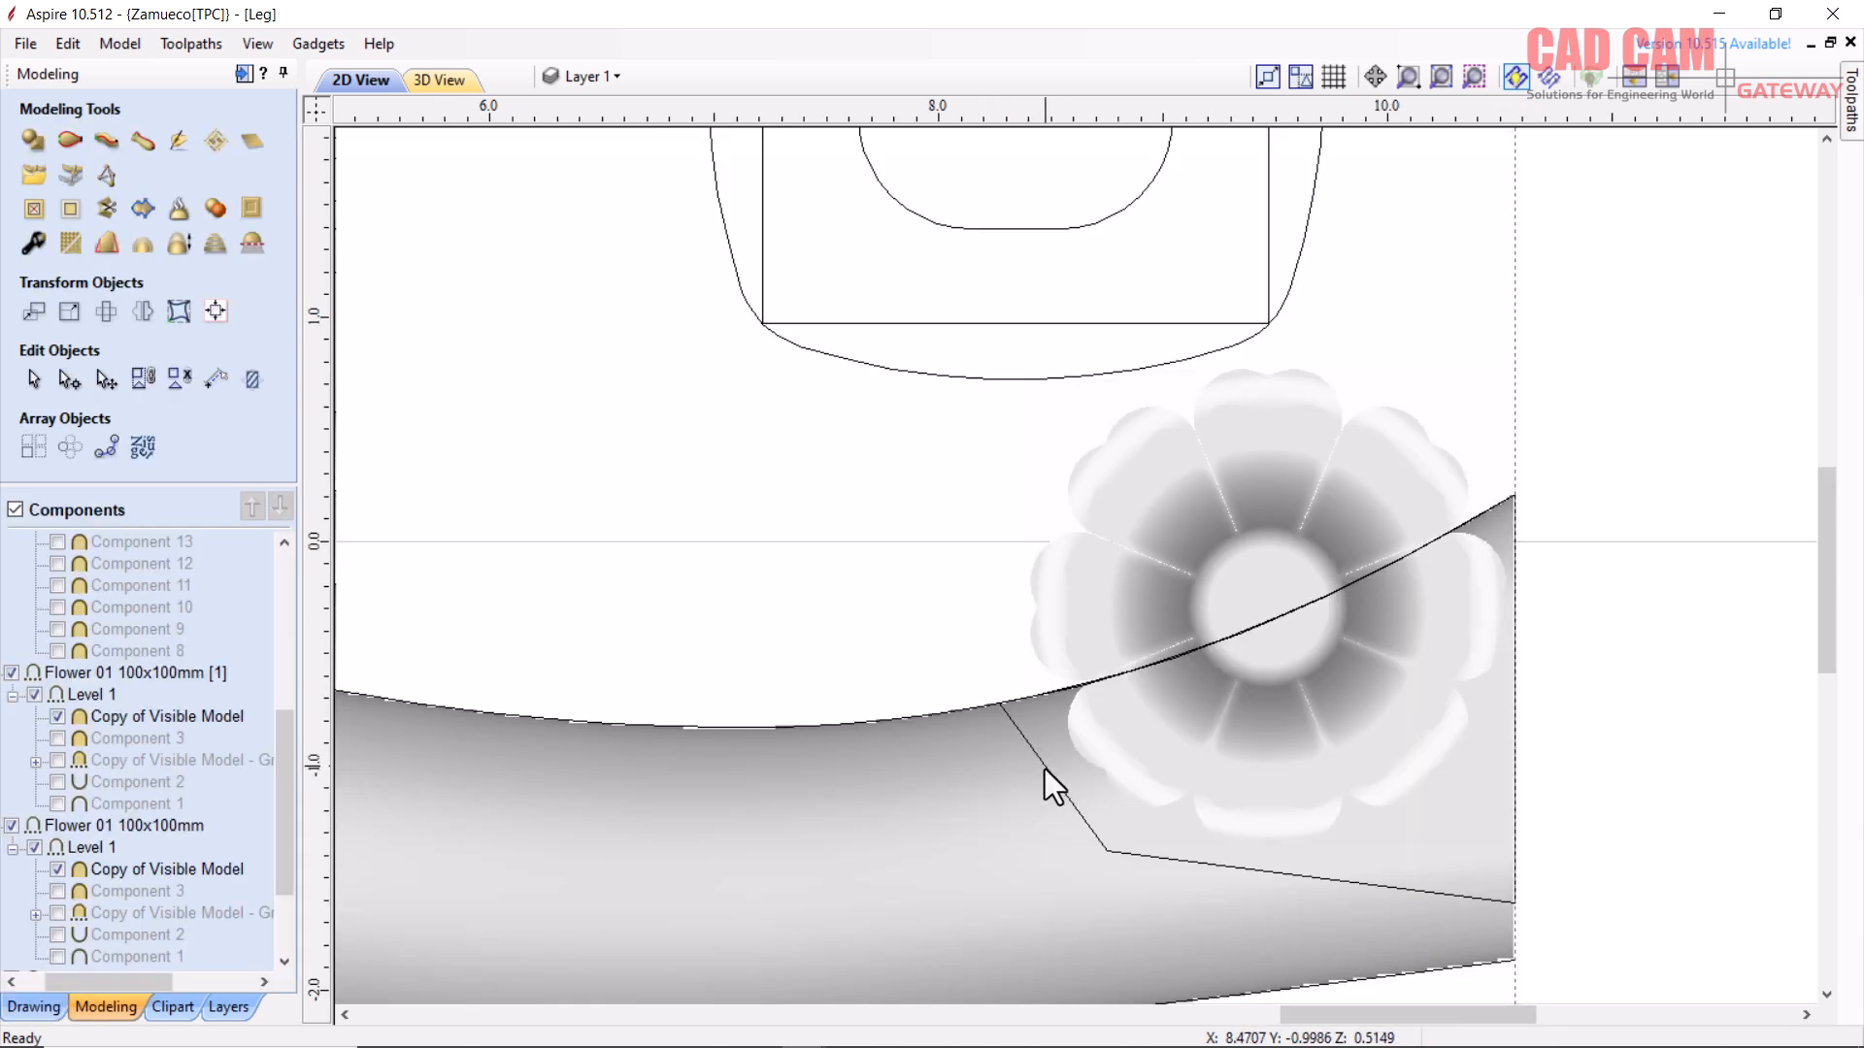
- Close the boundary vector around the foot flower by moving its two end points together
click(1045, 768)
key(n)
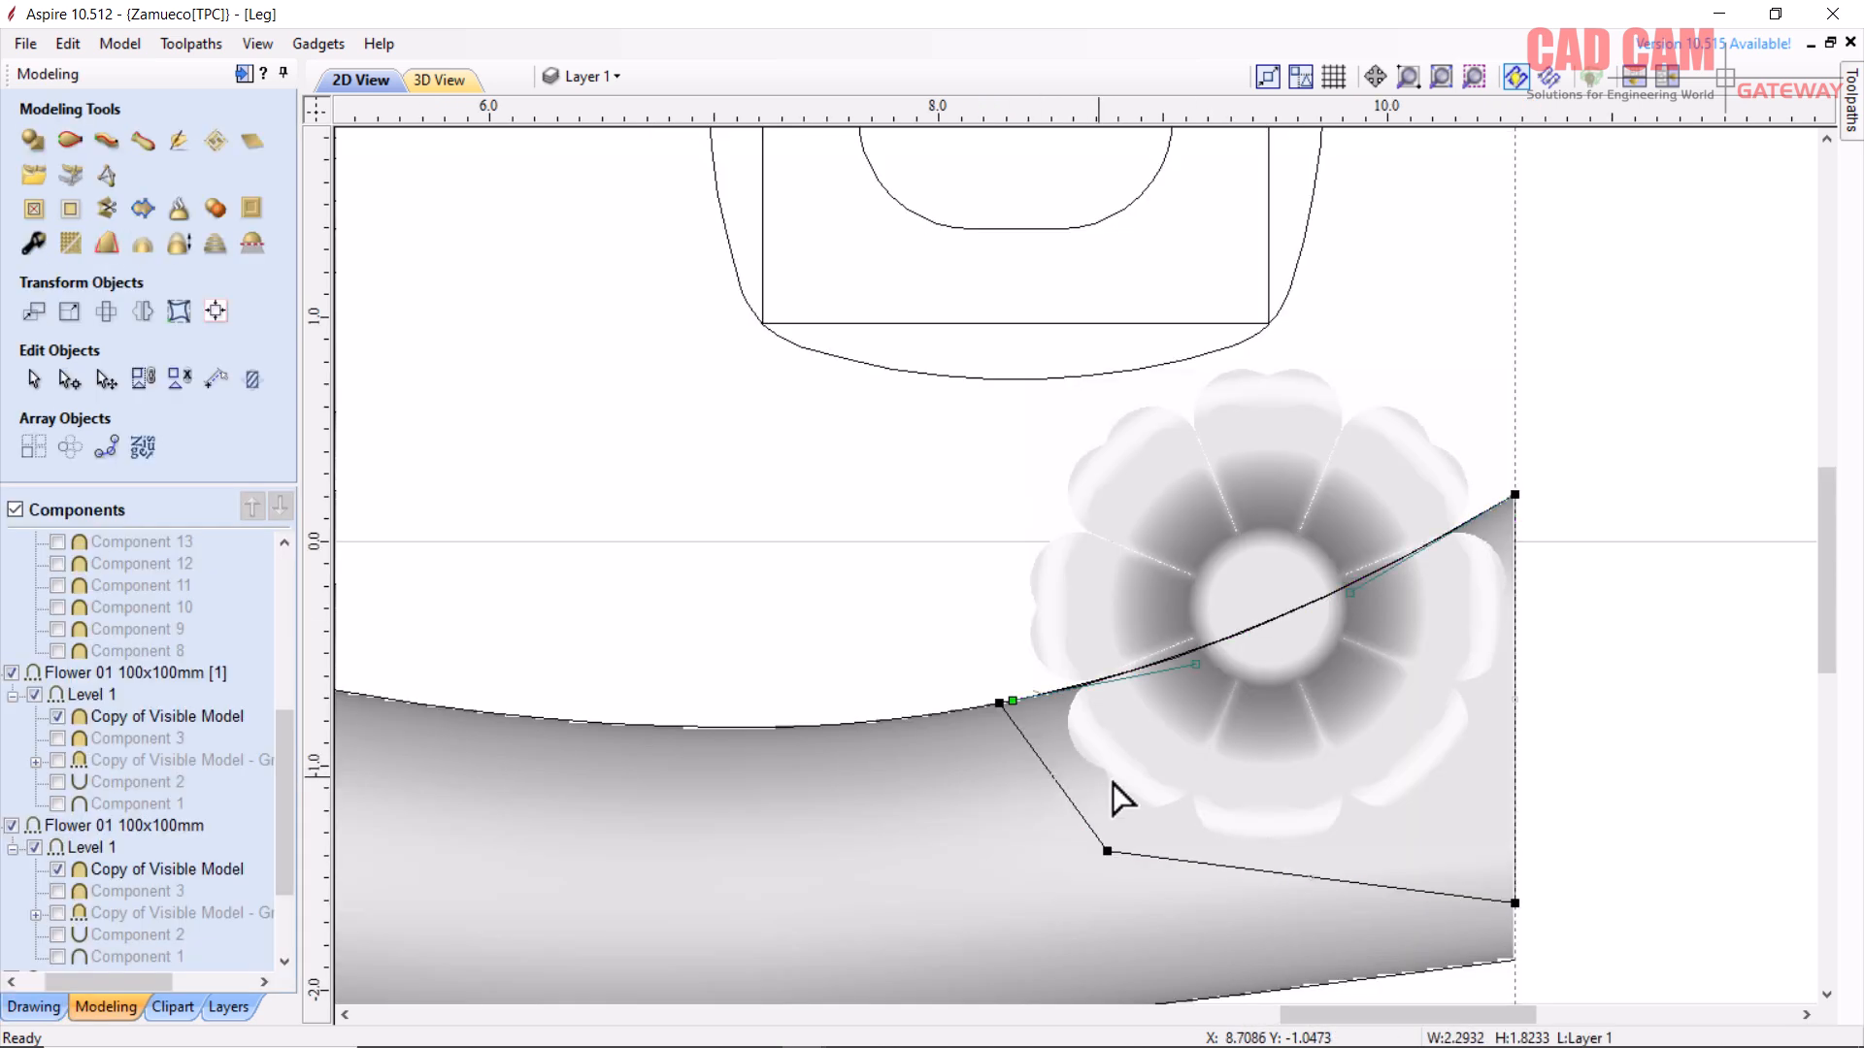
drag(1010, 720, 961, 660)
key(ctrl+z)
click(1012, 700)
right_click(1012, 700)
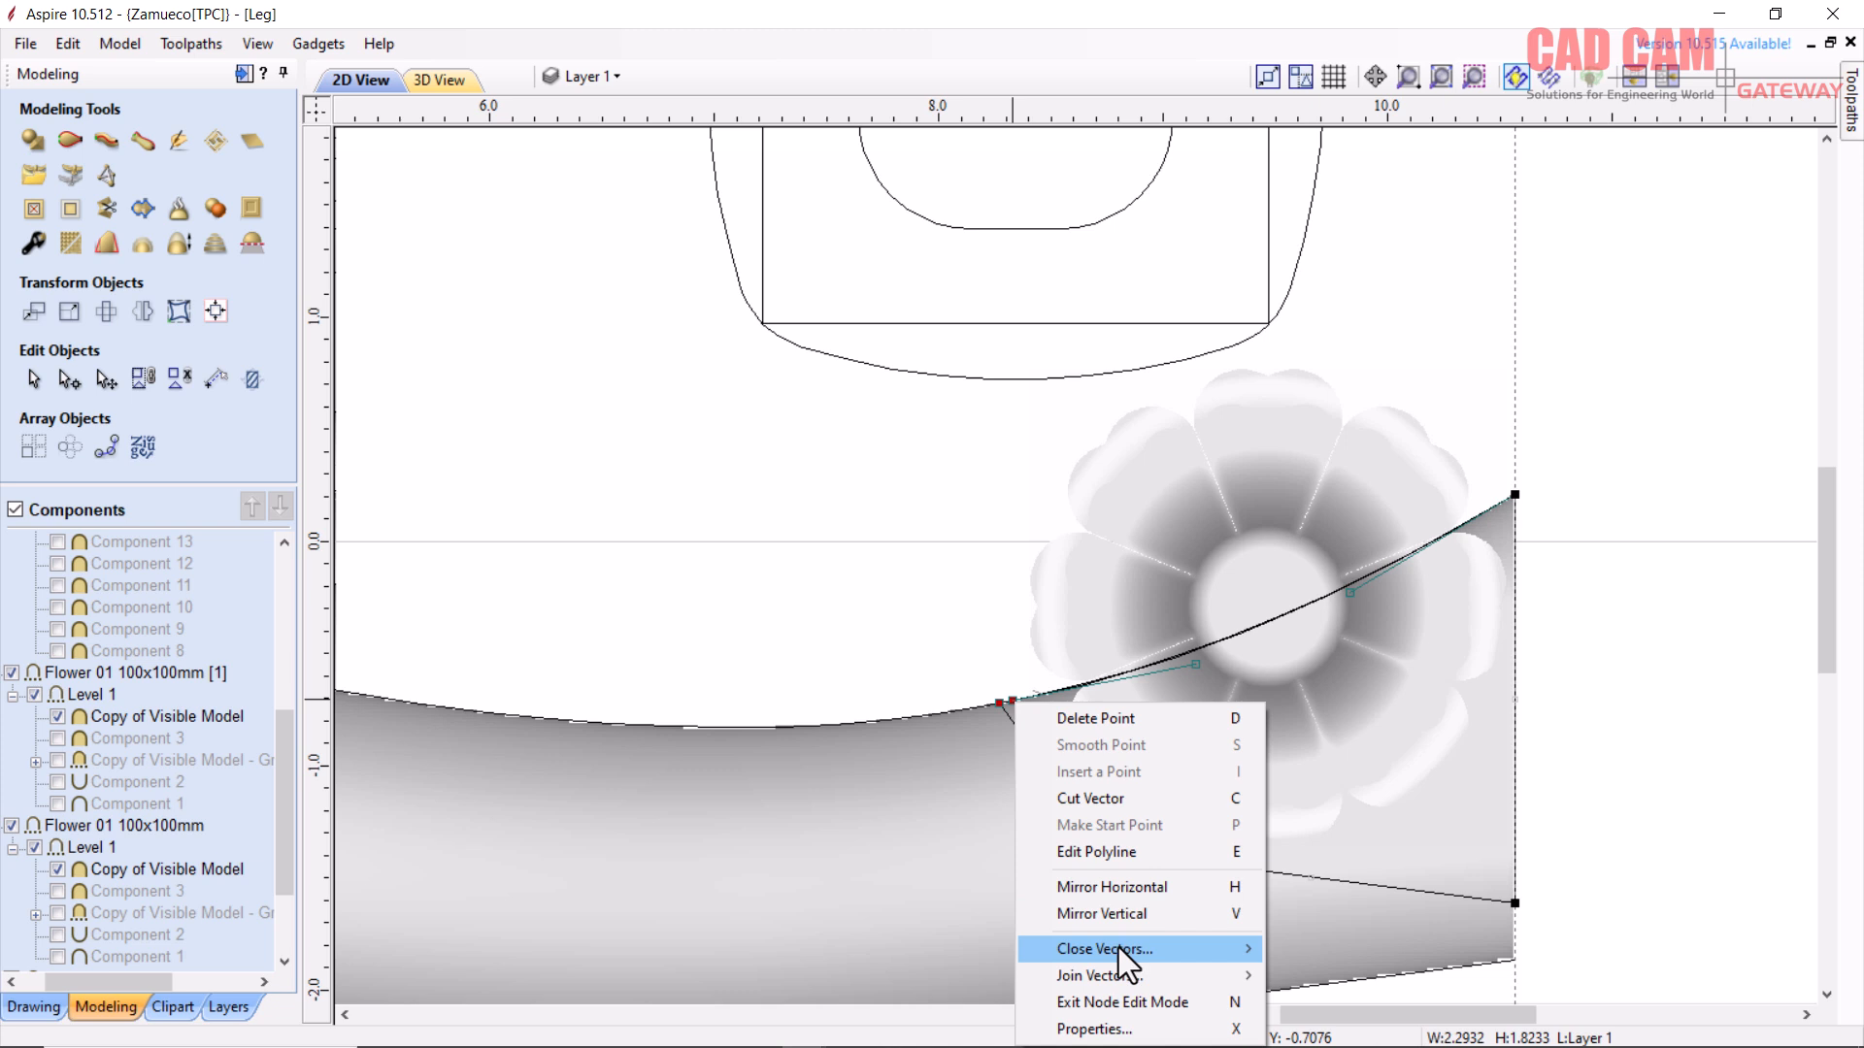
mouse_move(1165, 949)
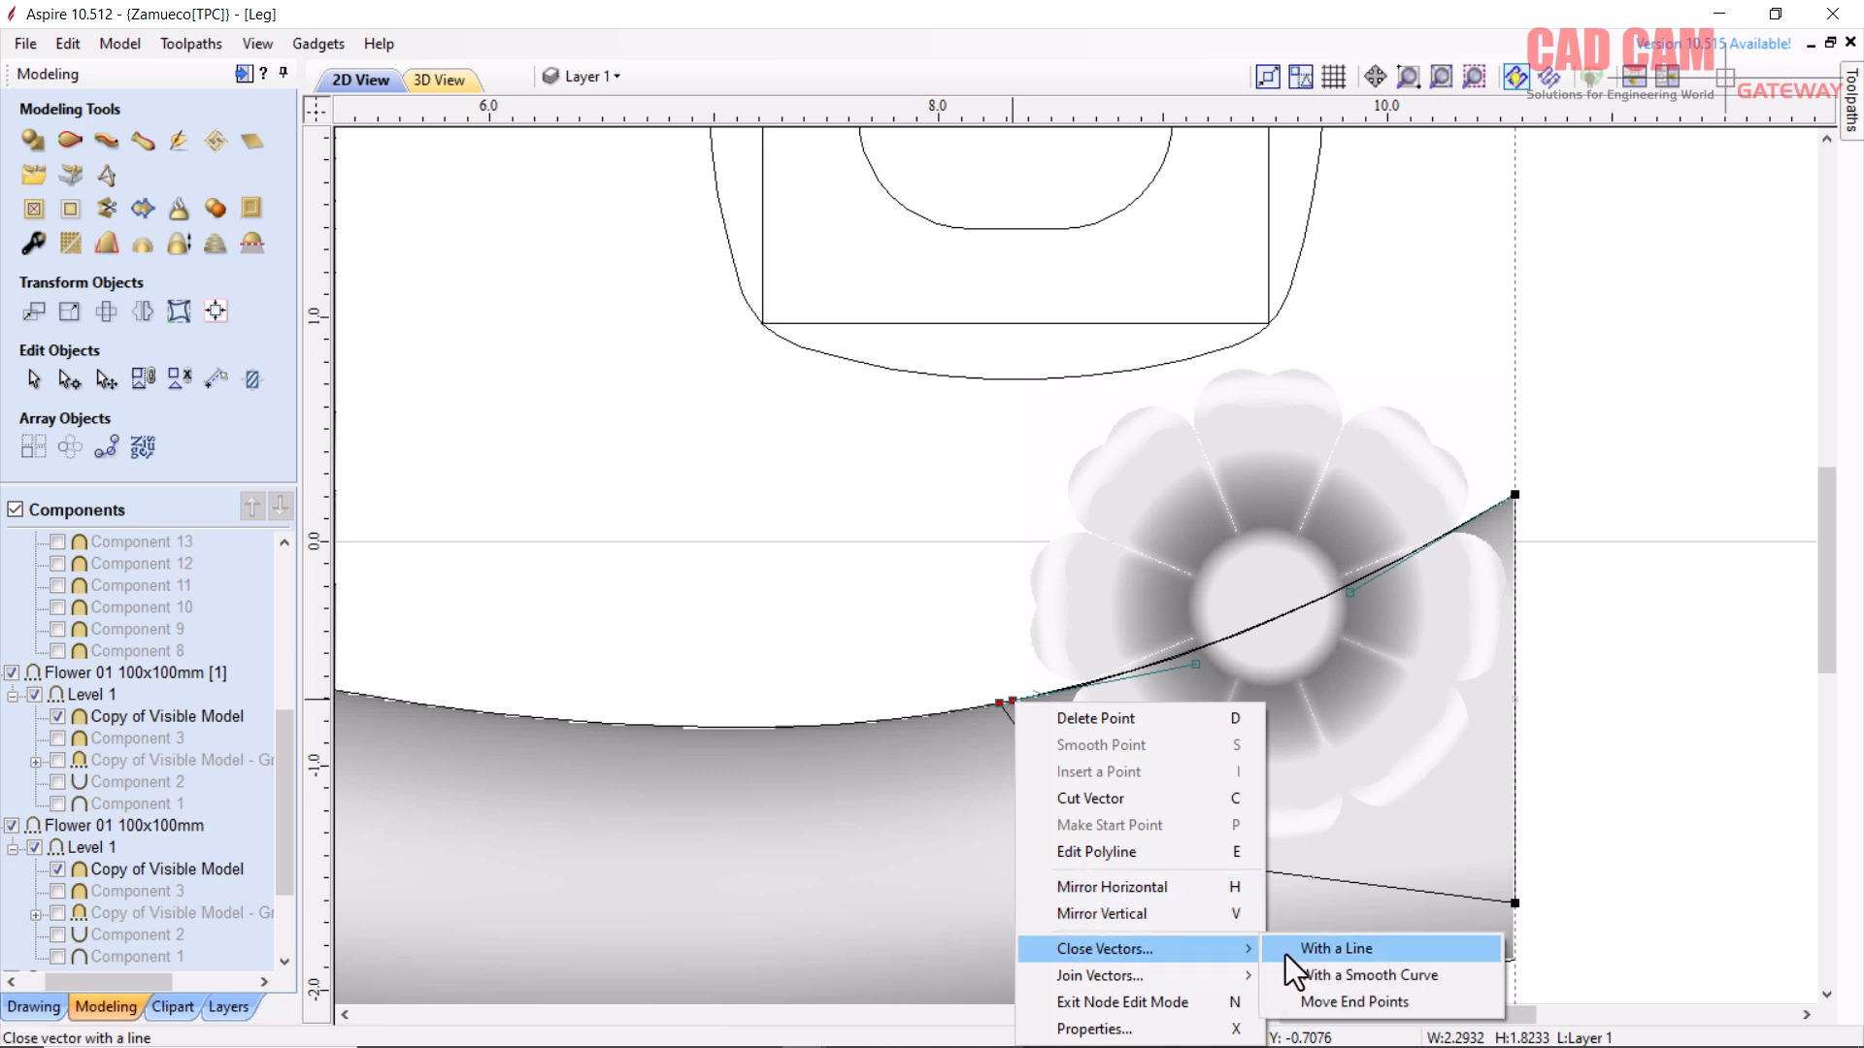
click(1322, 998)
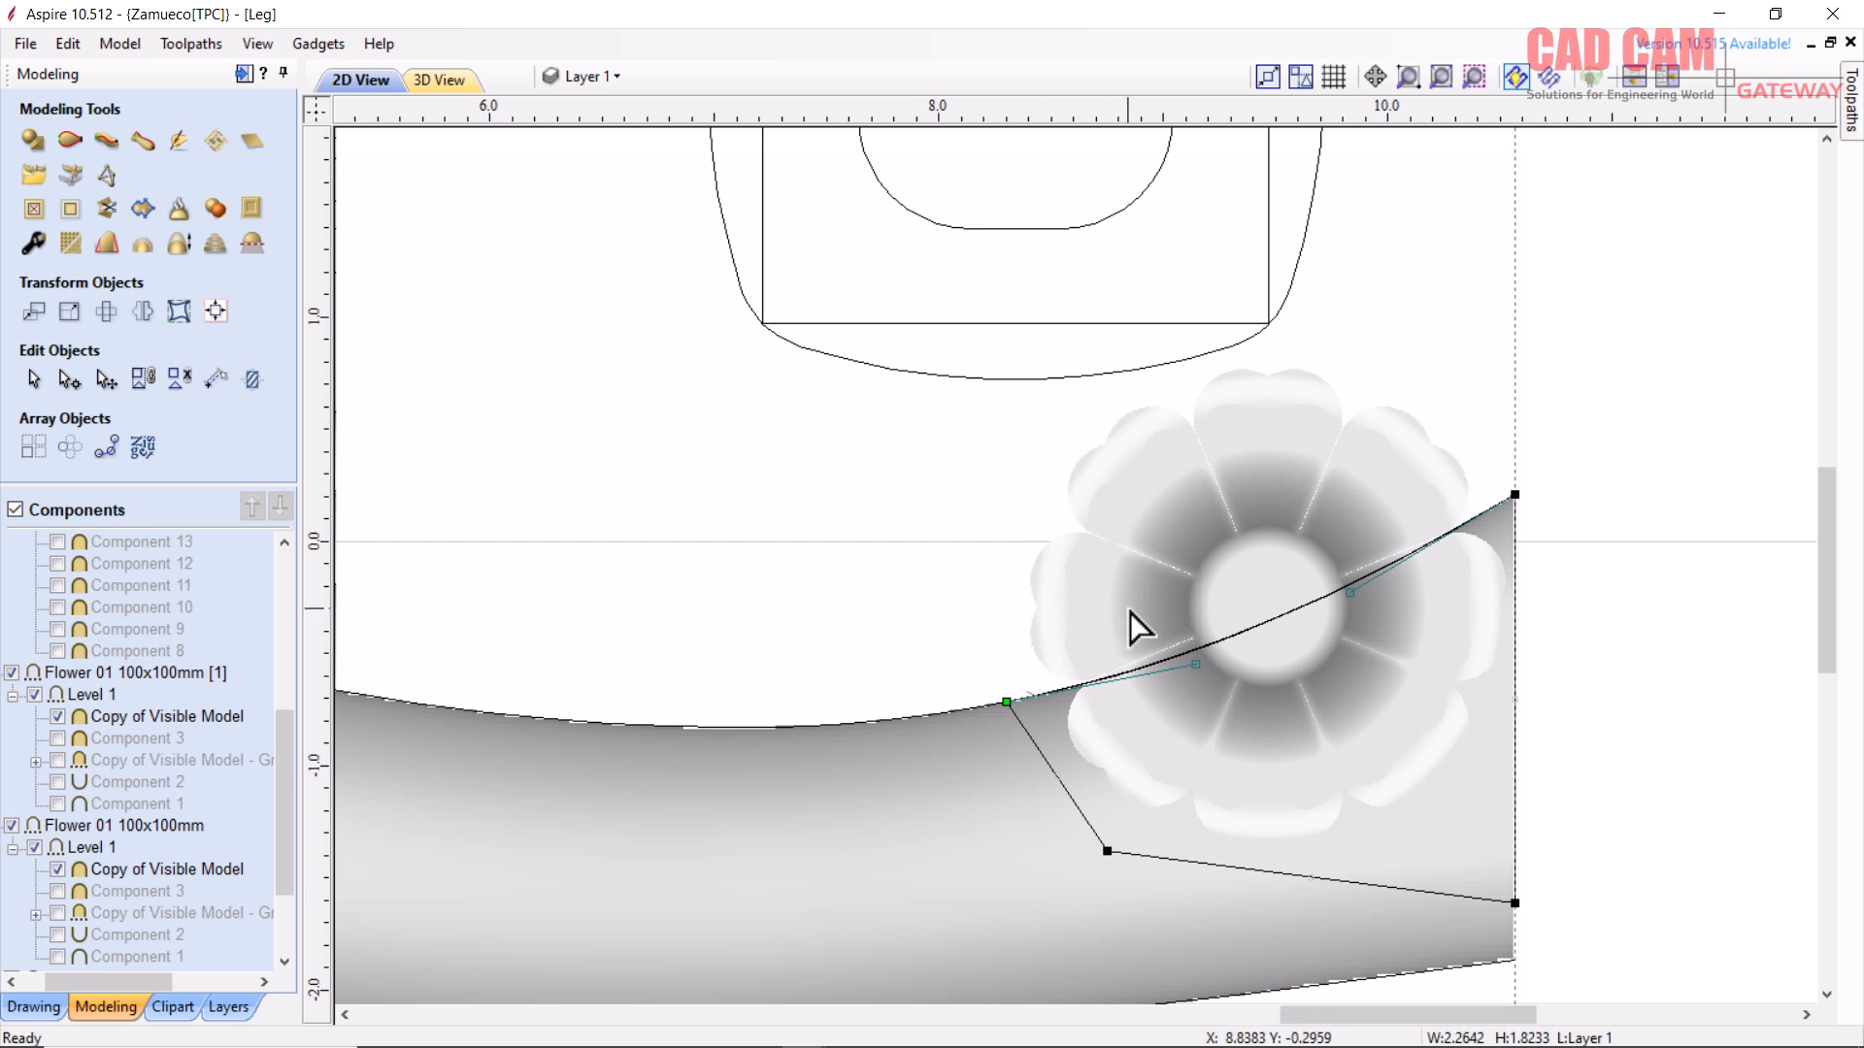
- Bake the foot flower component and clear everything outside the closed boundary vector, and inspect the trimmed flower in 3D
scroll(1129, 611, down, 2)
scroll(1116, 613, up, 1)
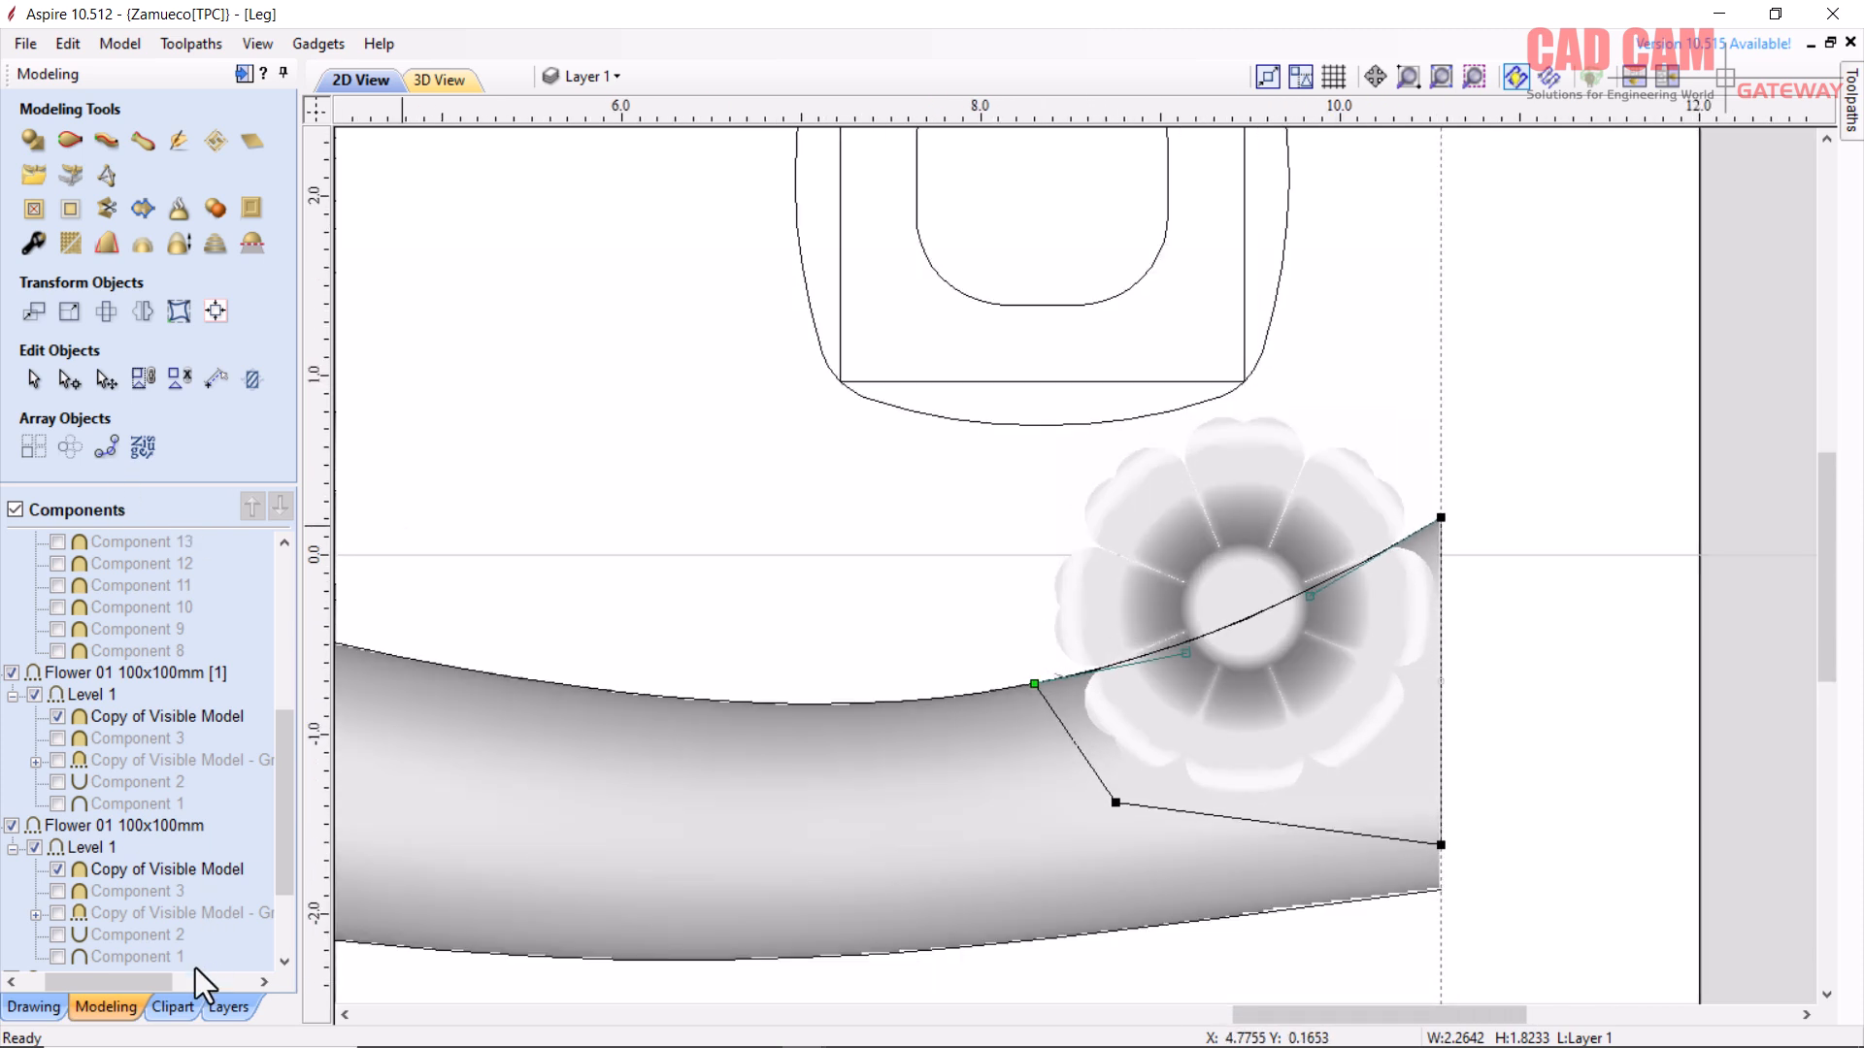
click(1366, 499)
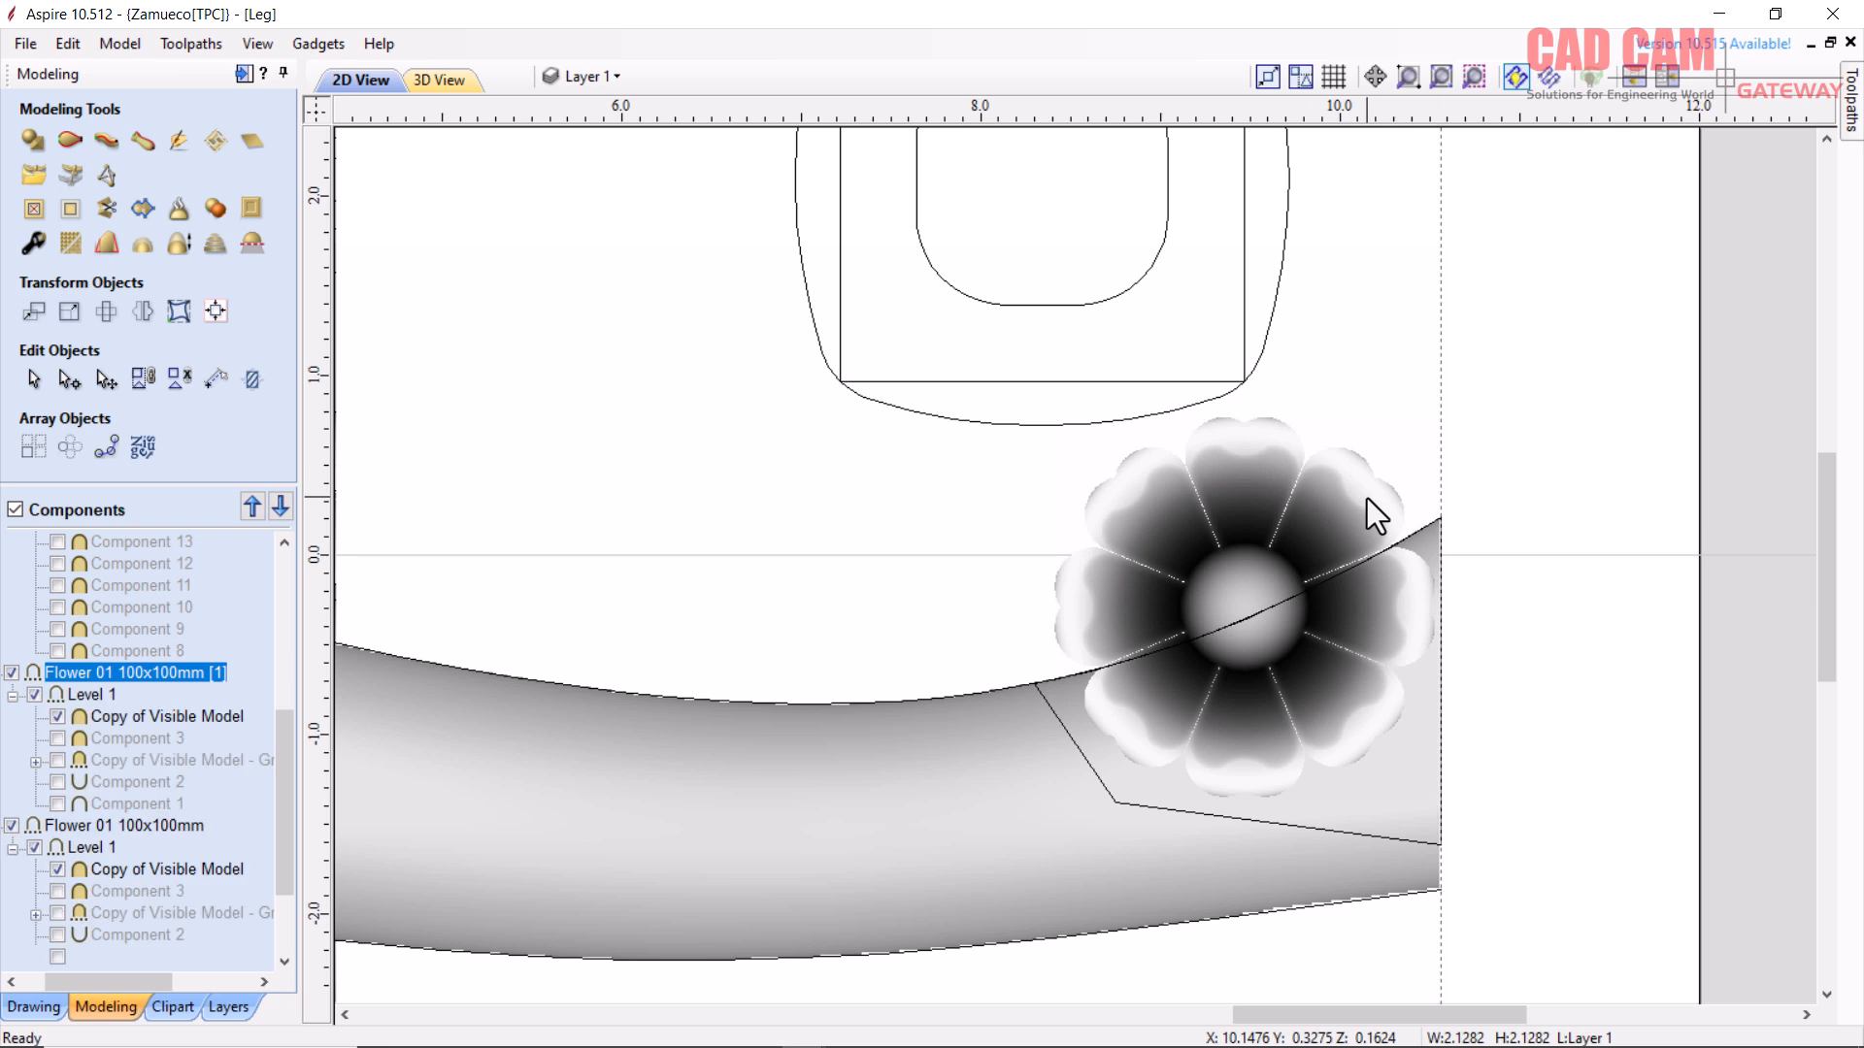
click(1140, 808)
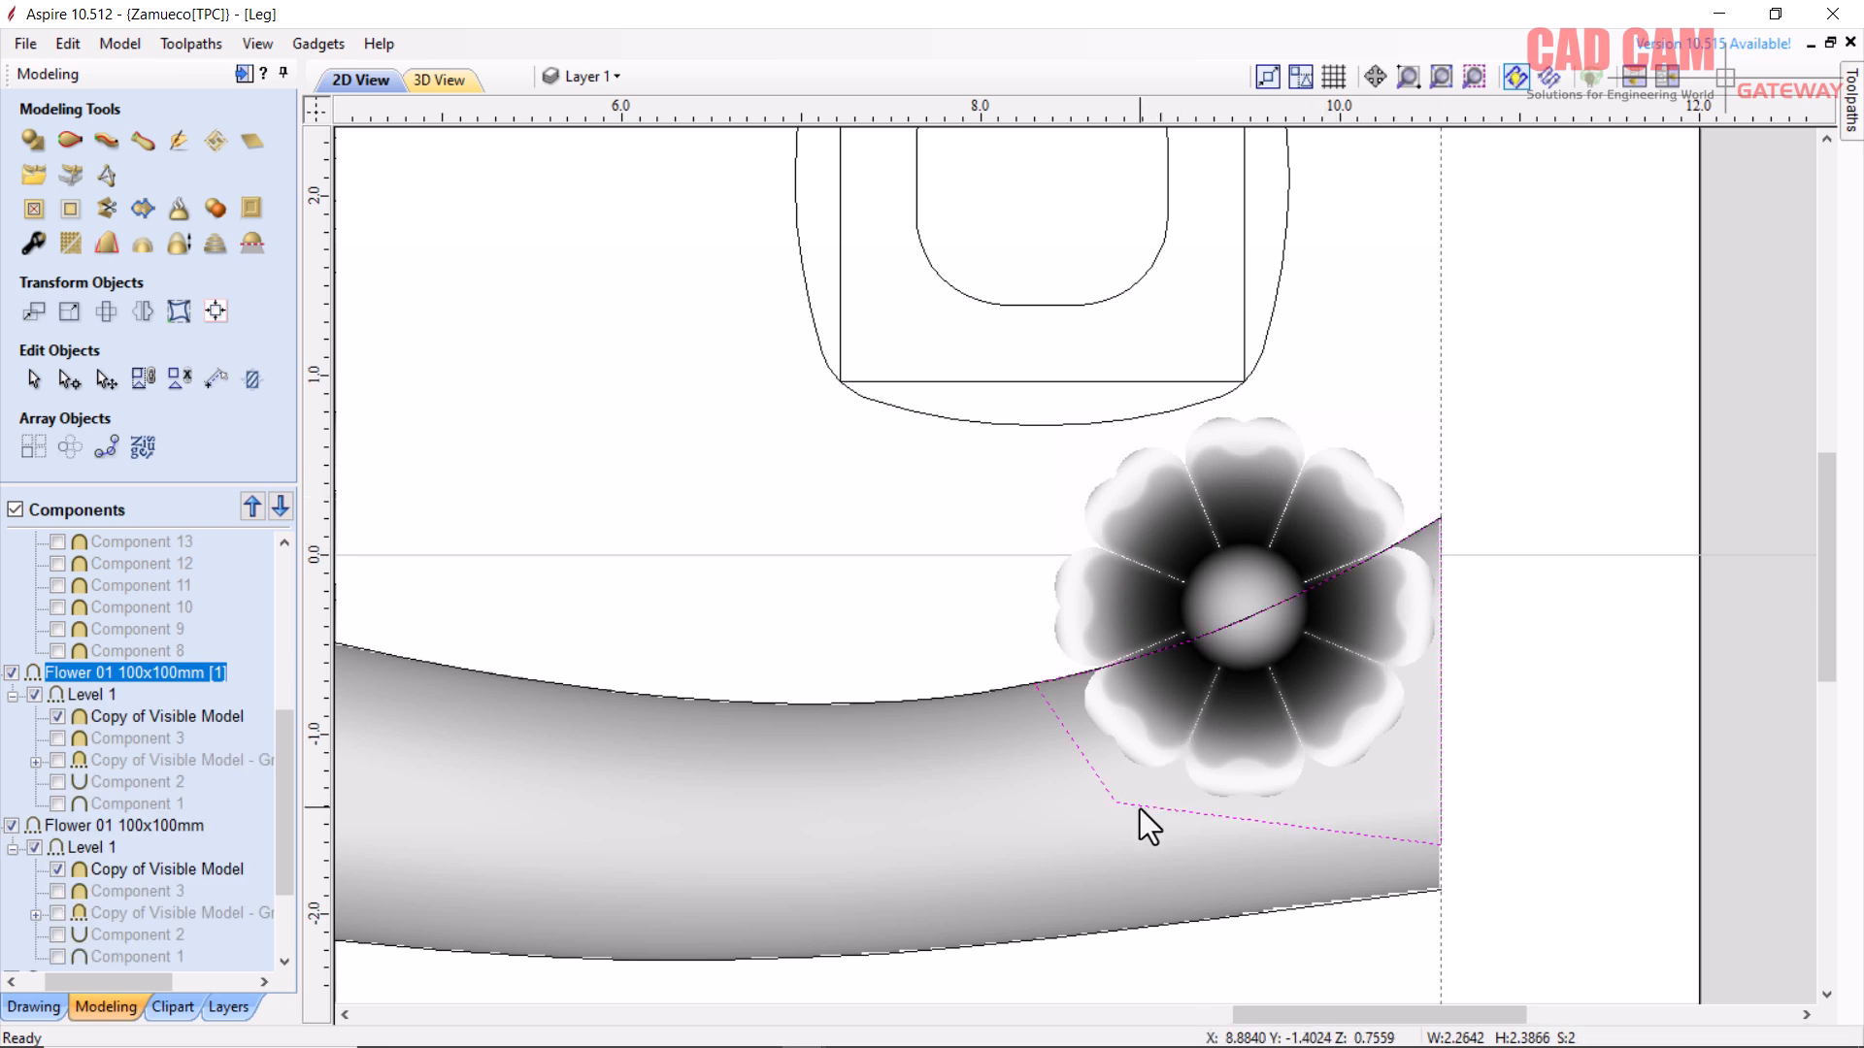
click(76, 213)
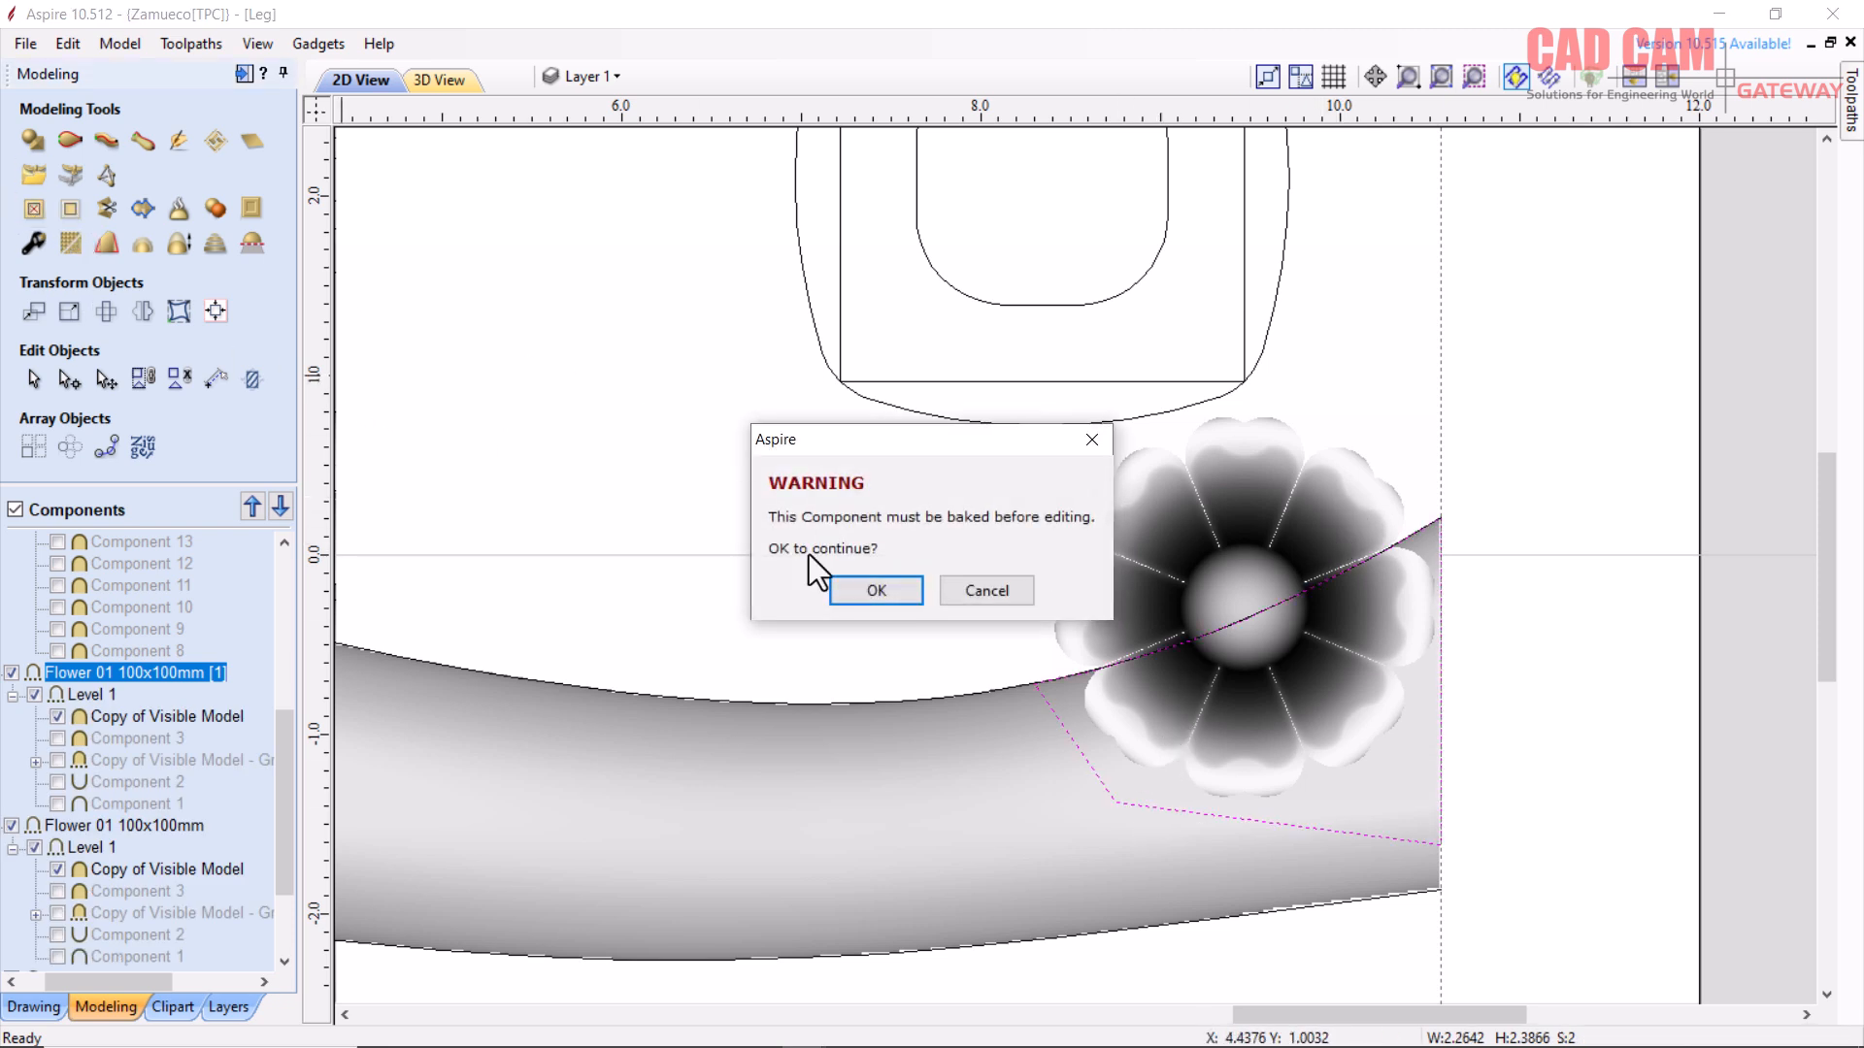
click(869, 587)
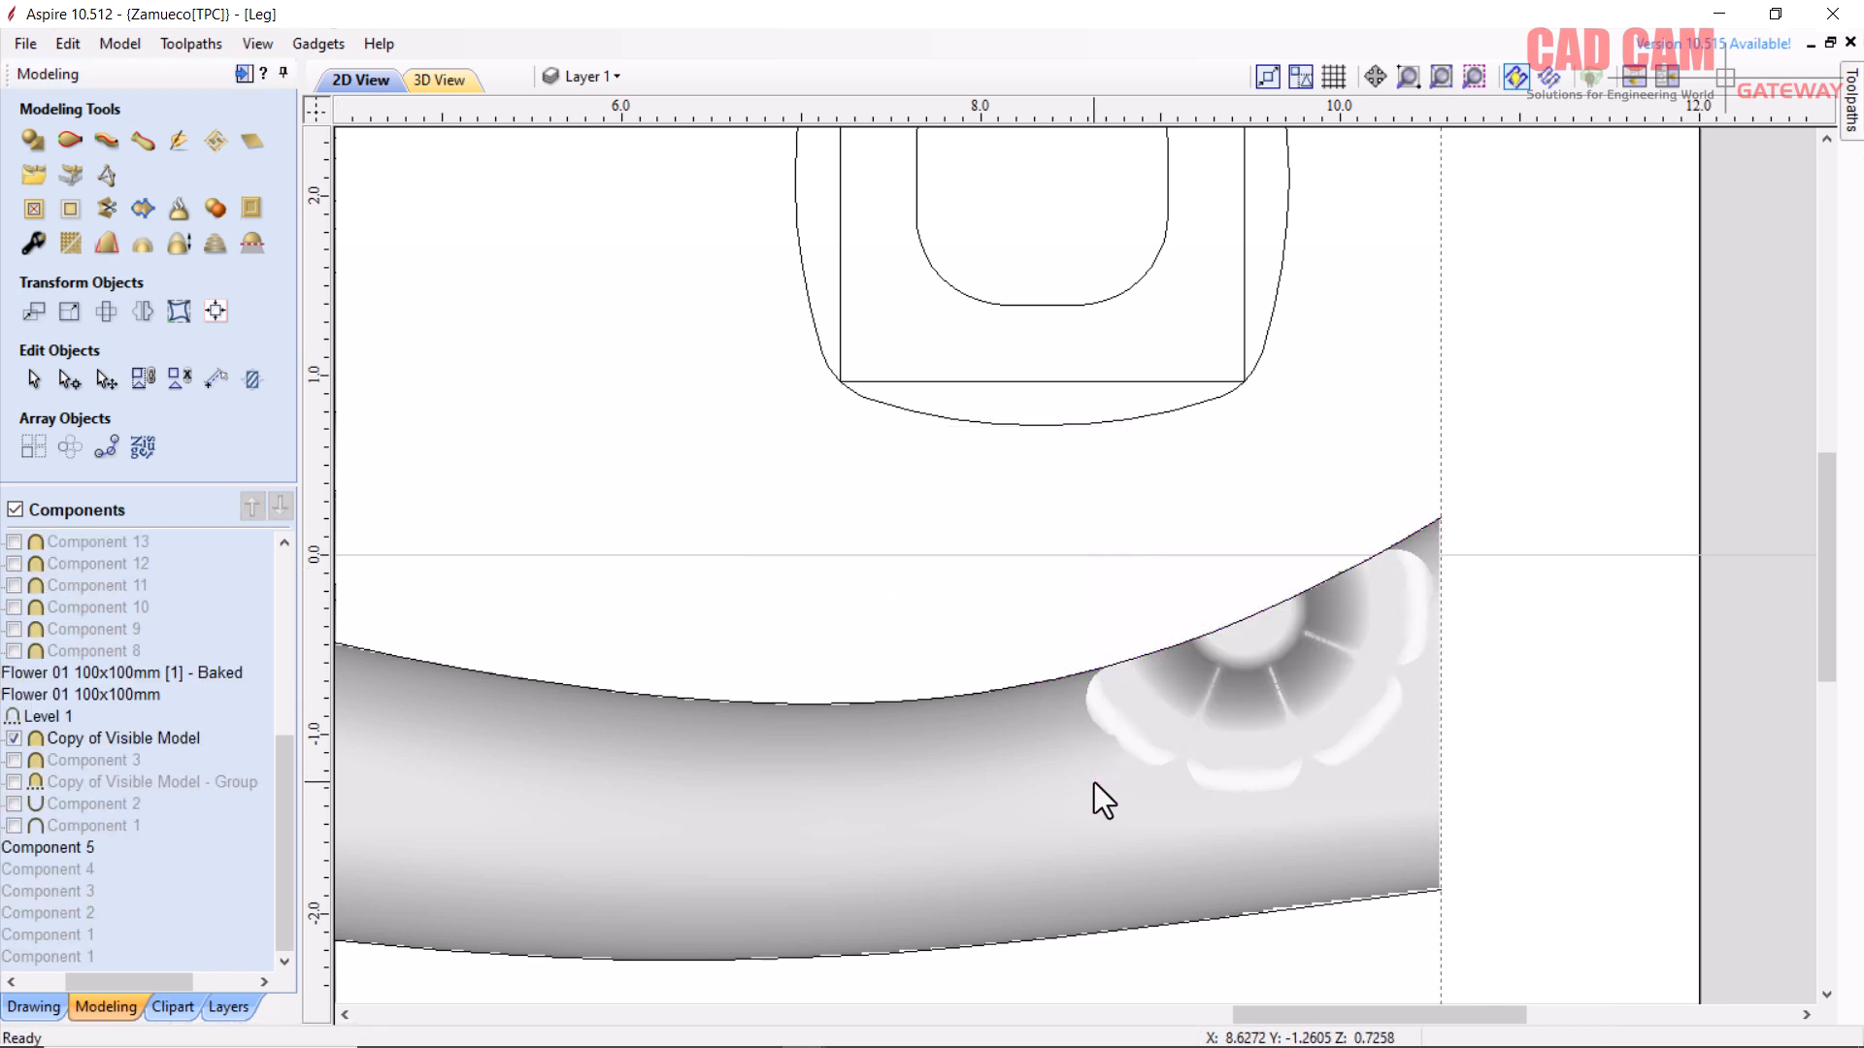
scroll(1298, 602, down, 5)
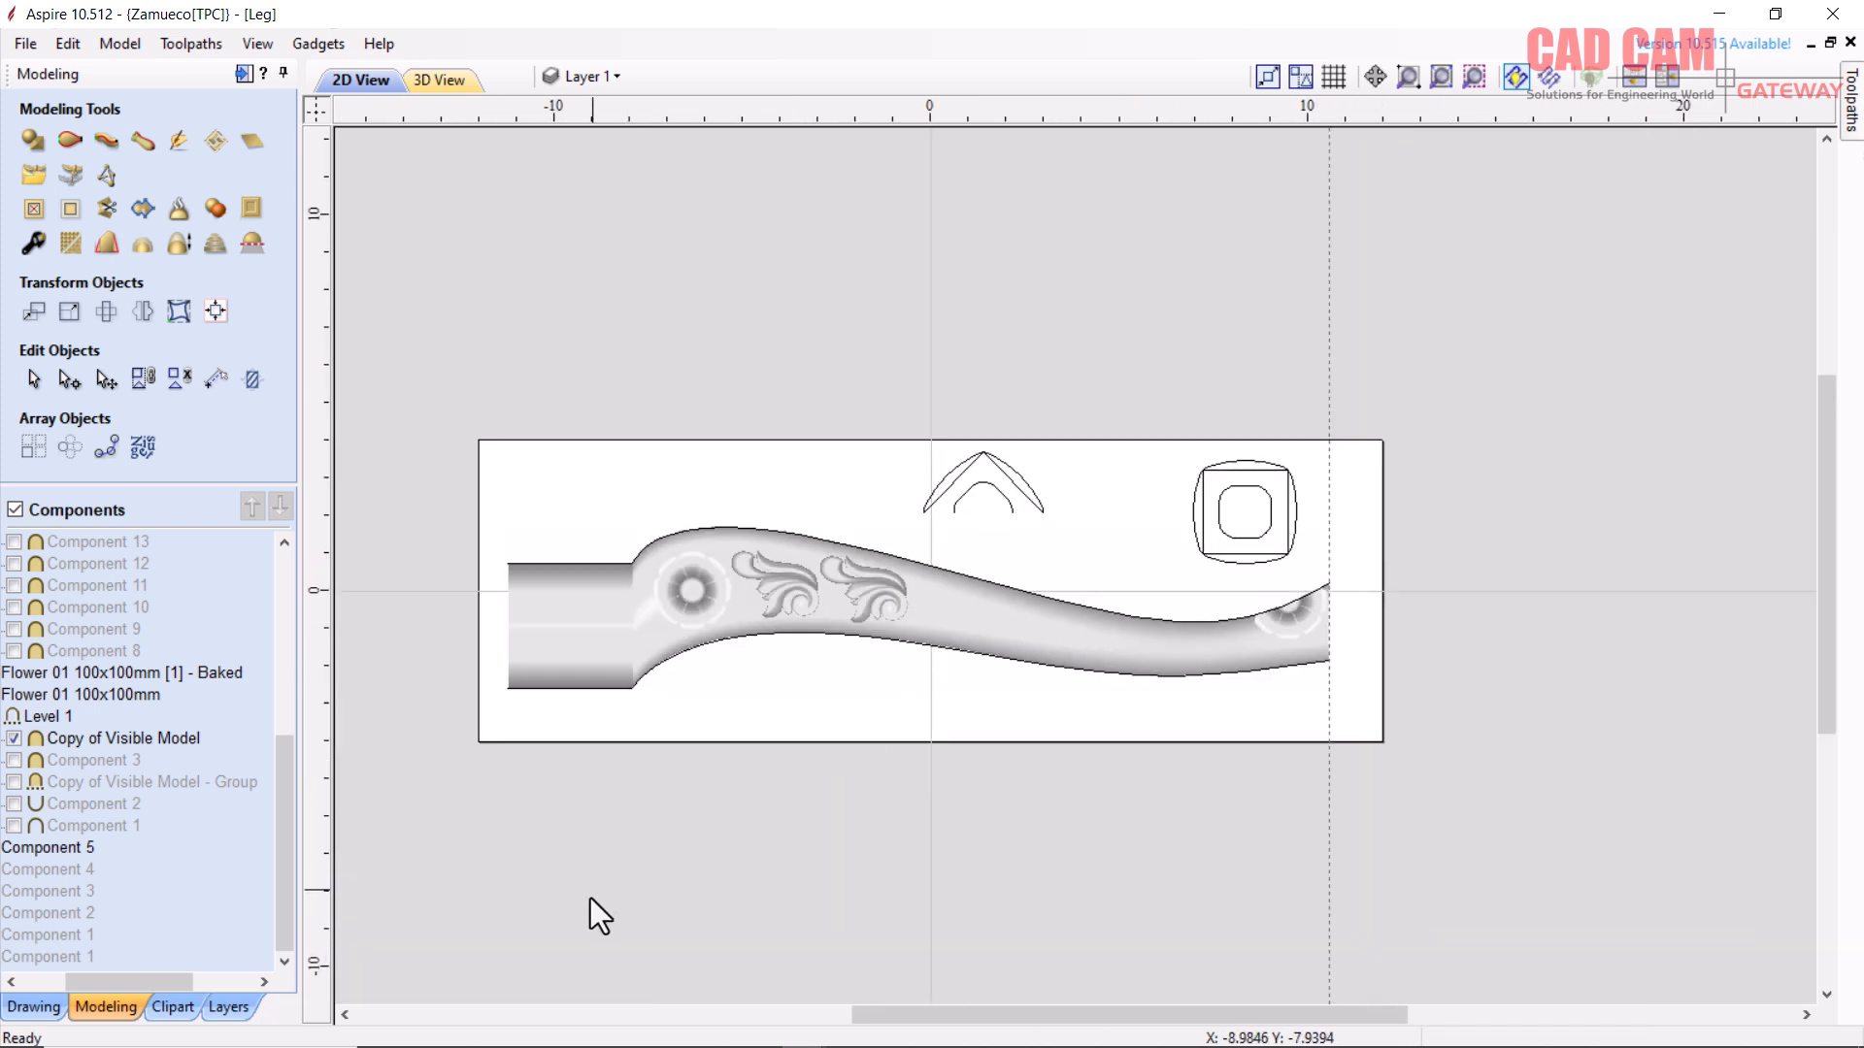
click(452, 86)
drag(942, 578, 990, 712)
scroll(1580, 816, up, 5)
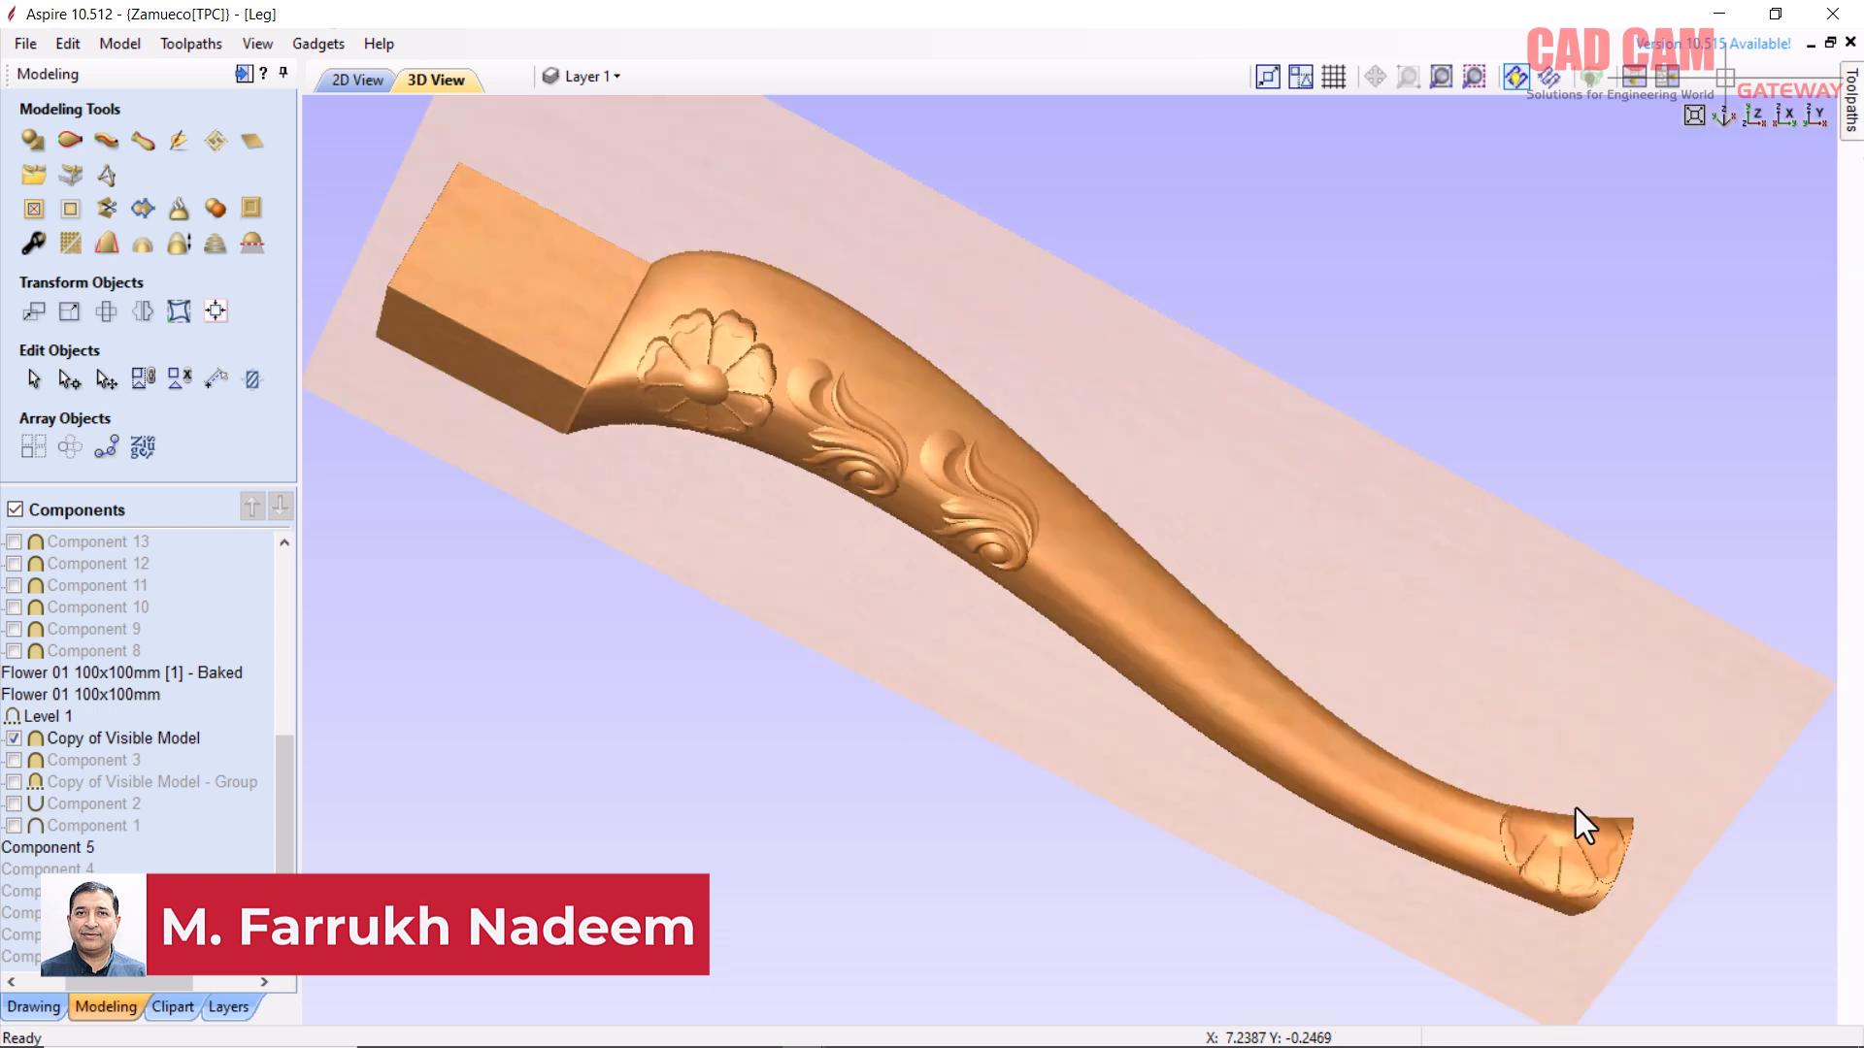
scroll(1279, 790, down, 2)
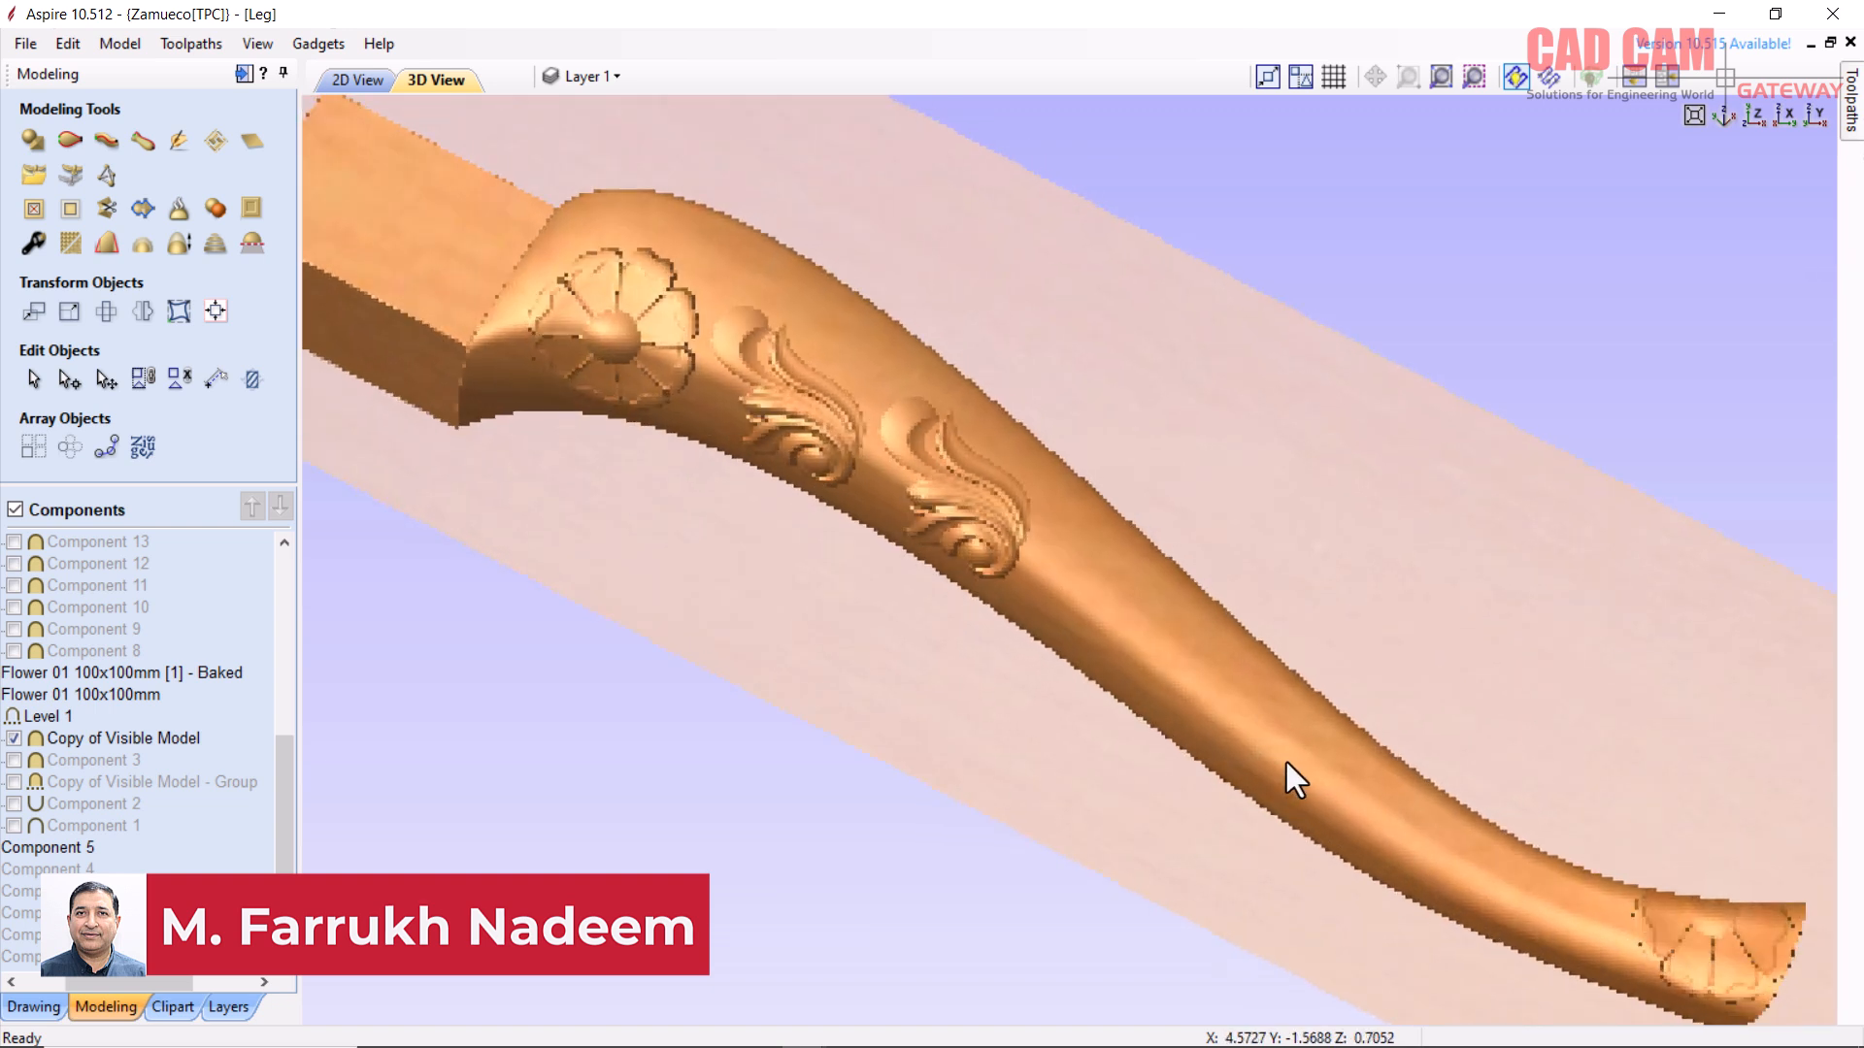
scroll(1266, 769, down, 1)
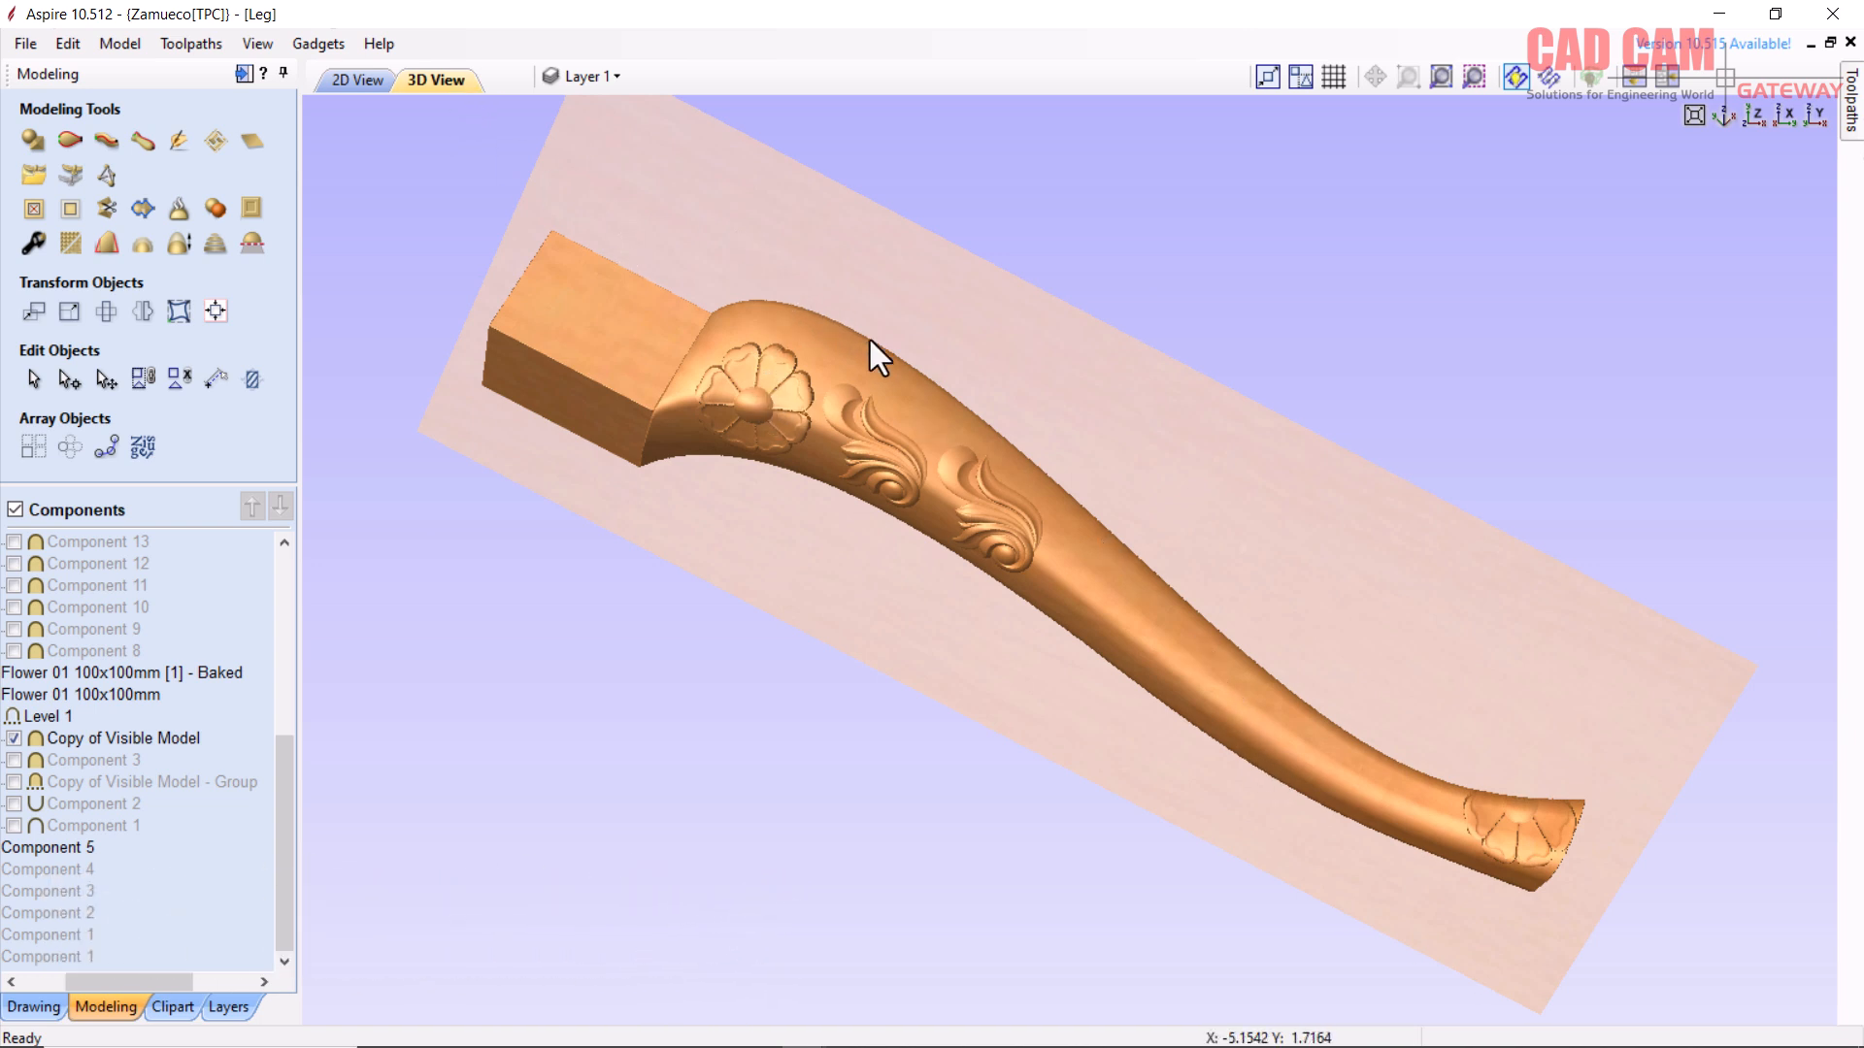
- Triangulate the decorated leg for STL export at 0.001 inch tolerance with the back left open, and inspect the mesh
click(125, 49)
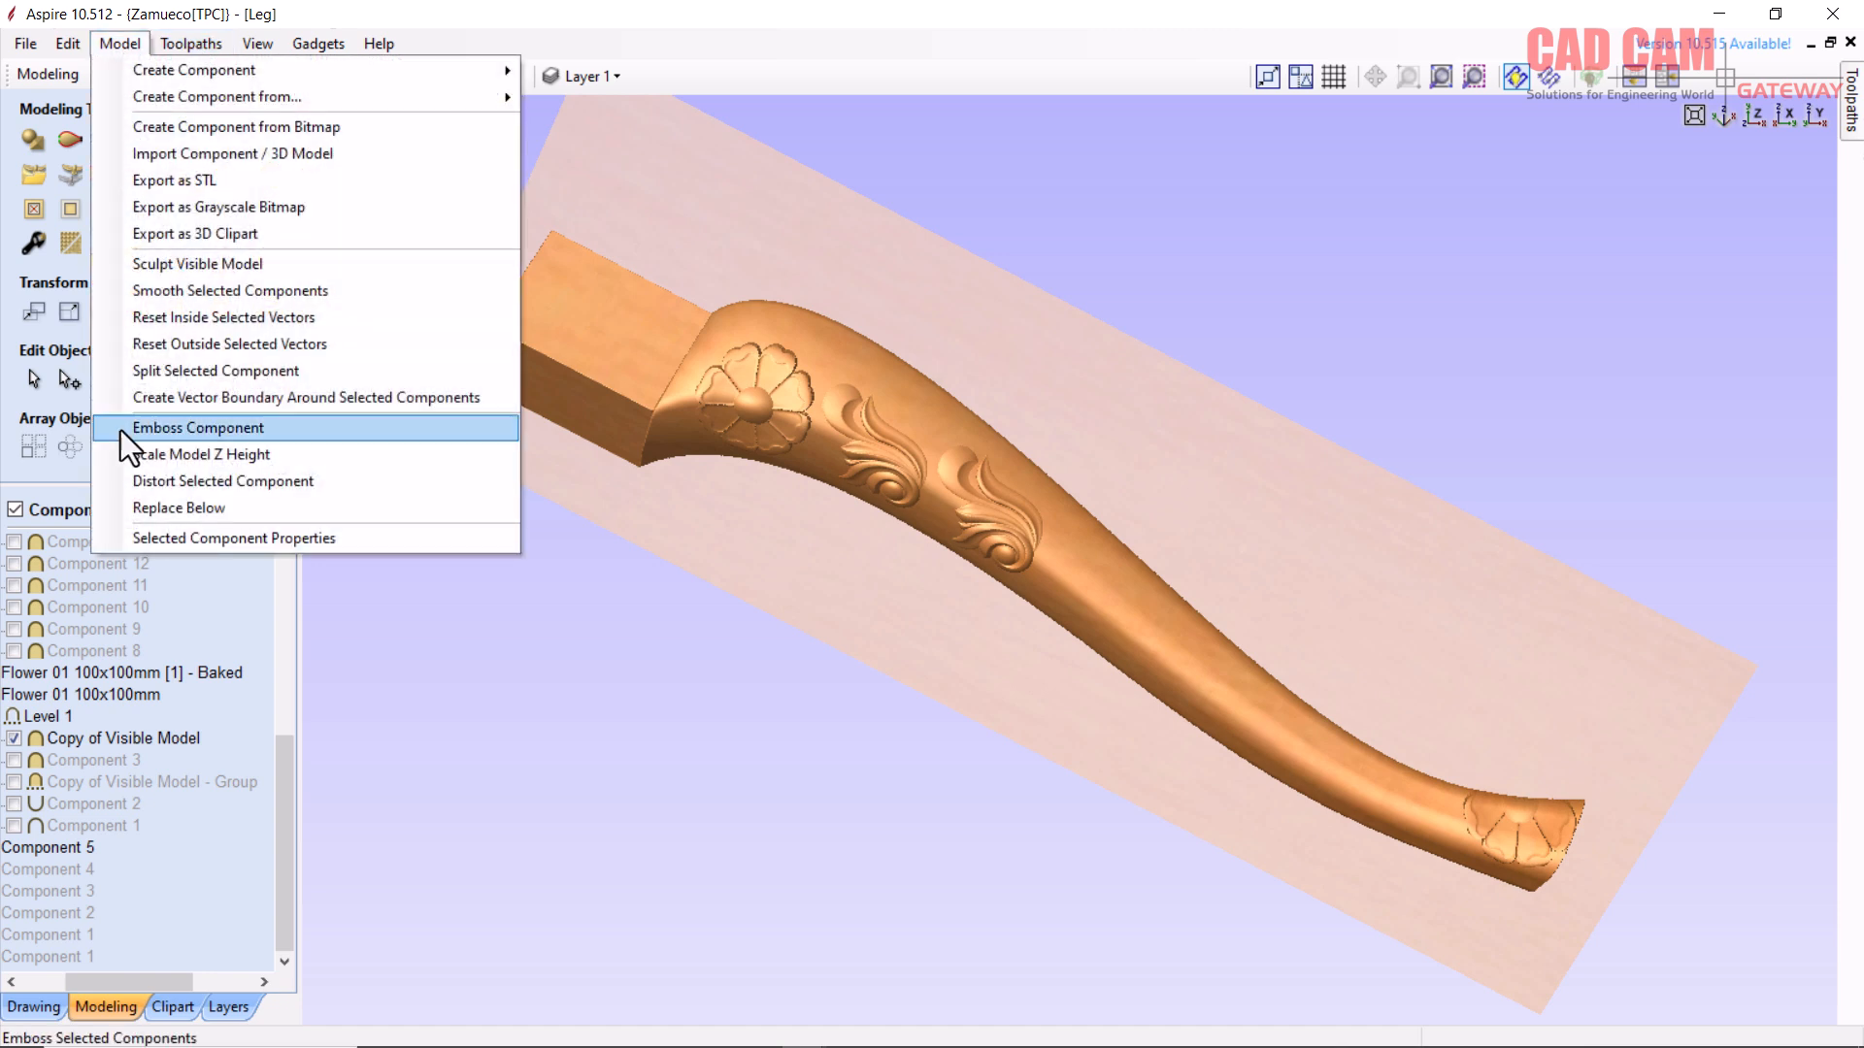
click(207, 184)
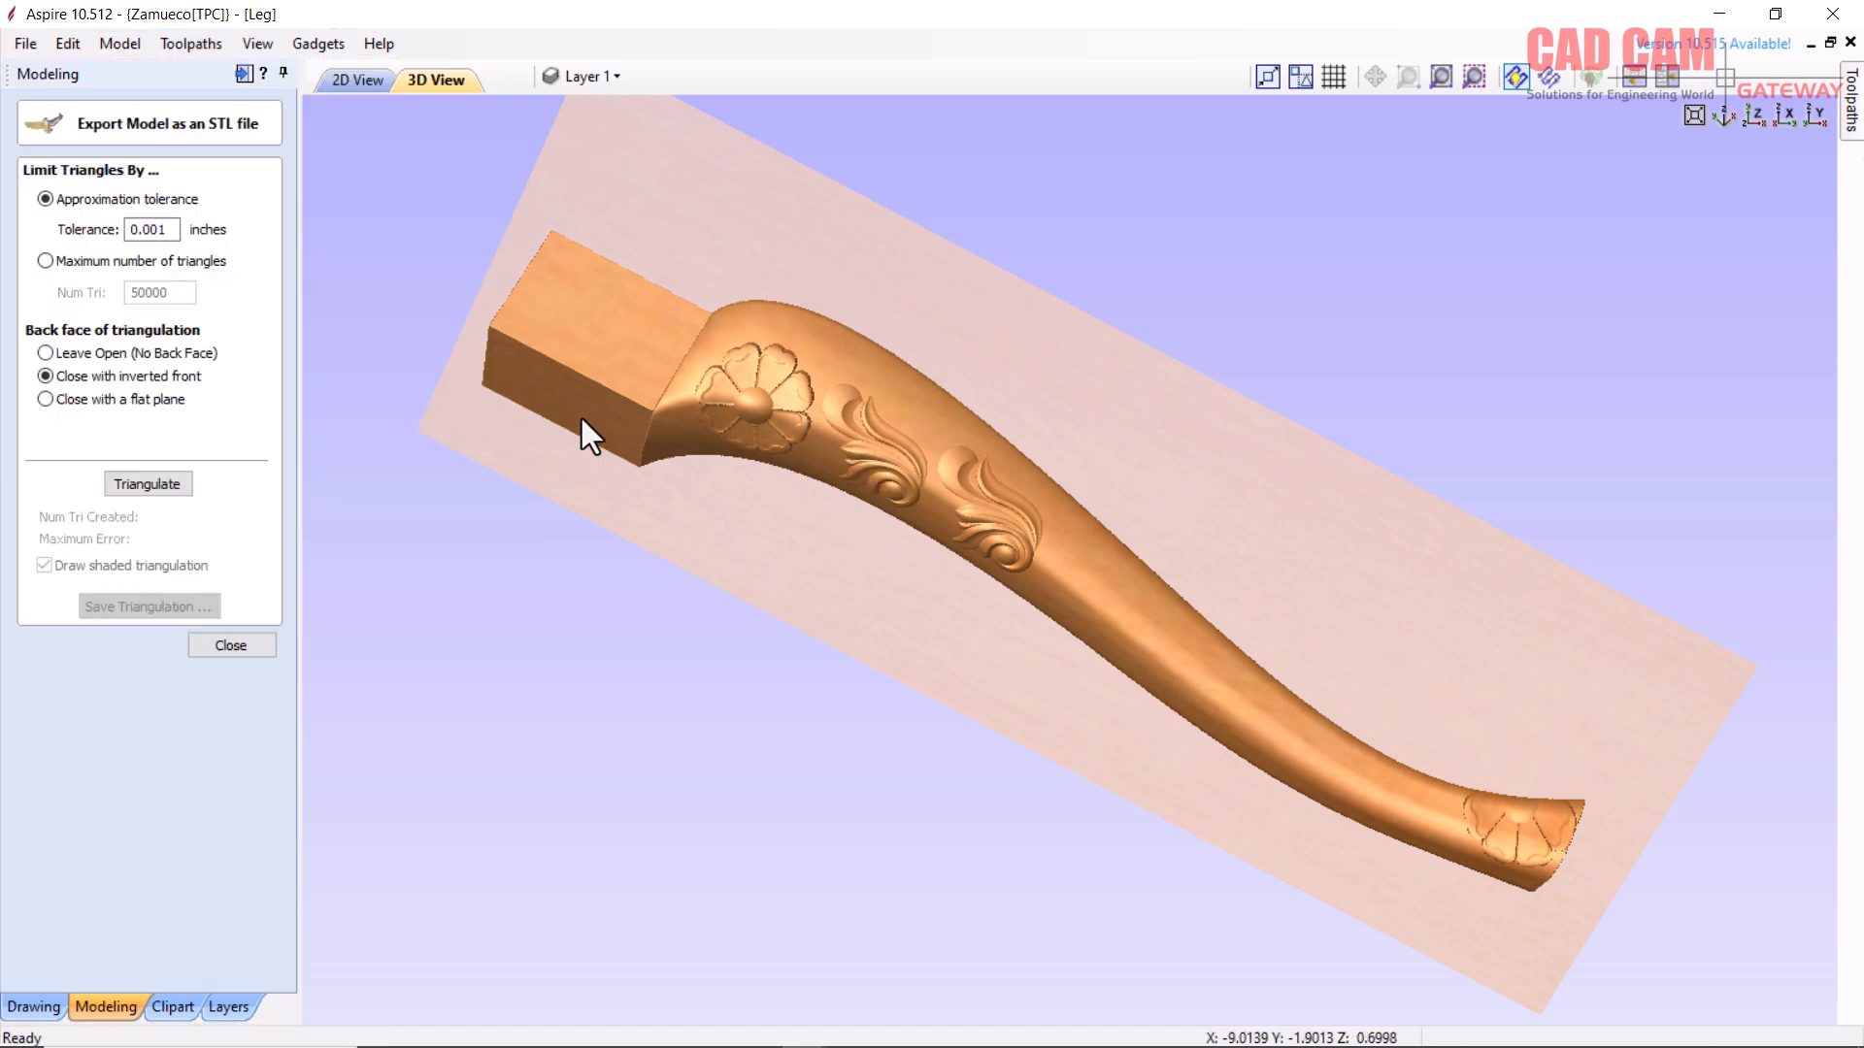
click(95, 356)
click(138, 481)
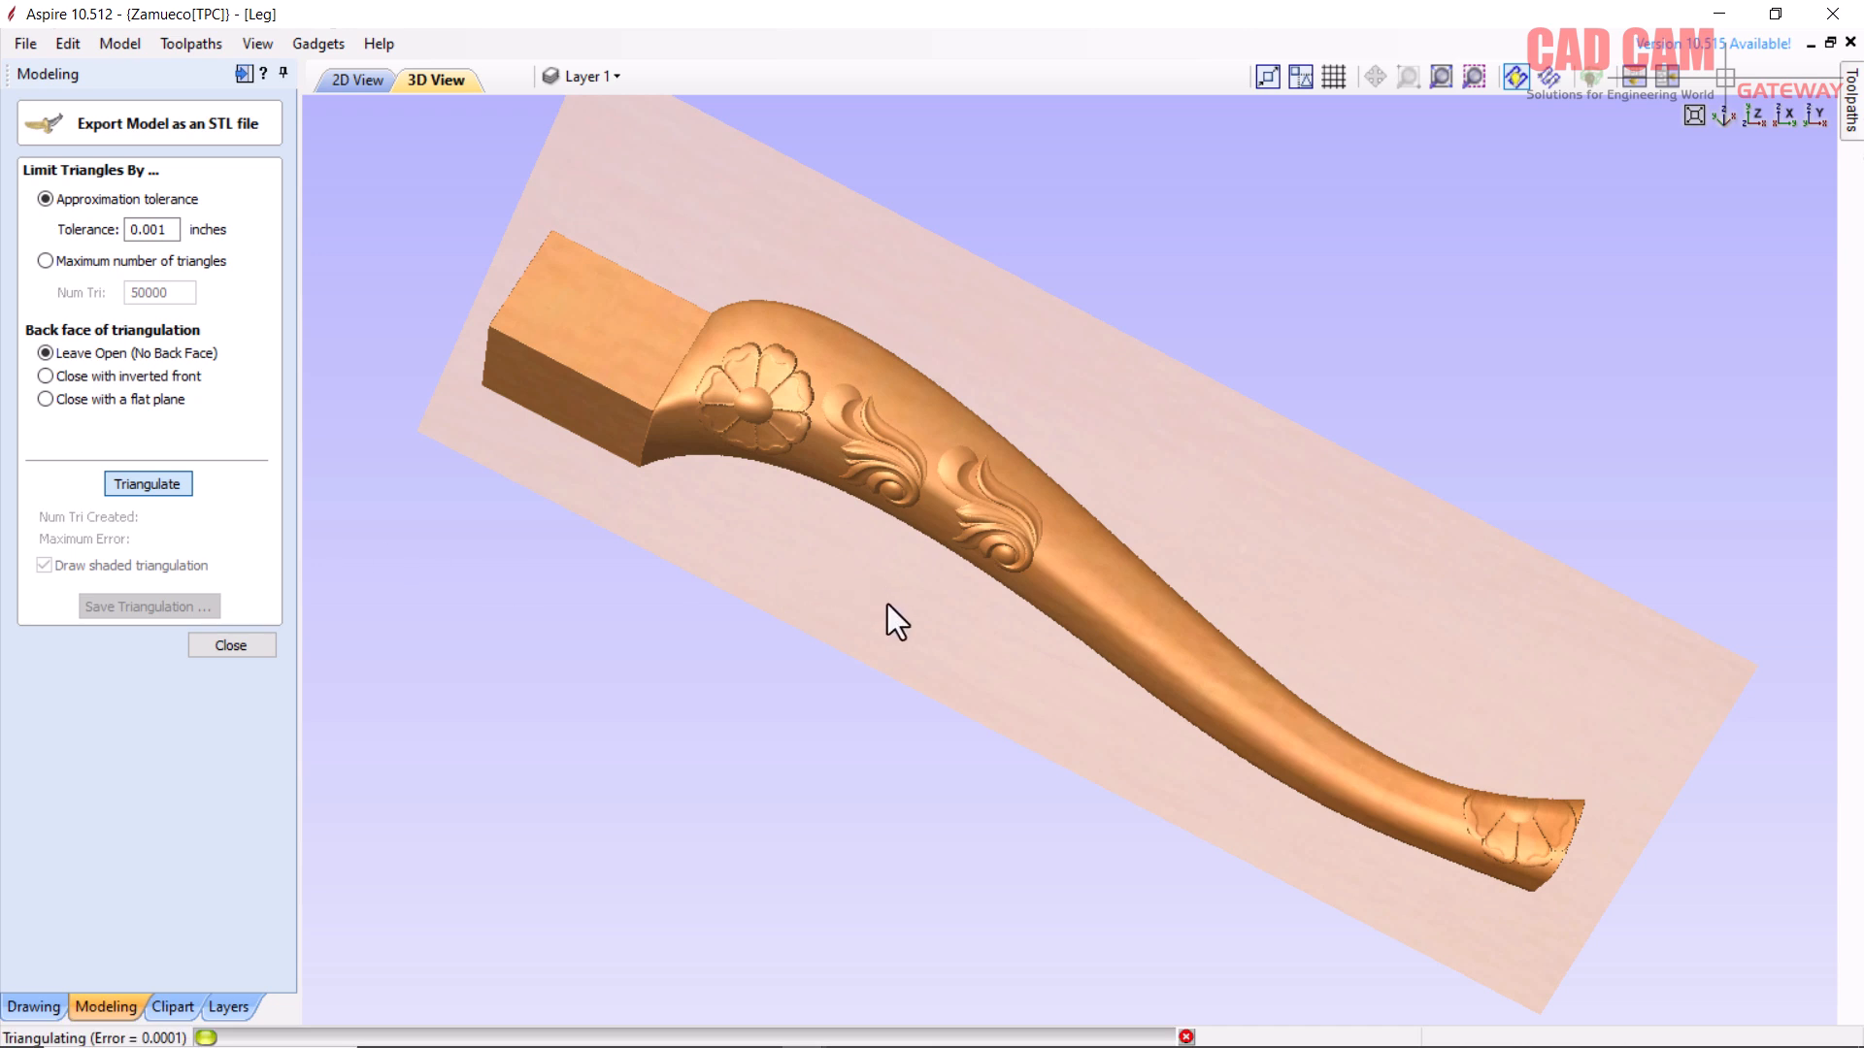
drag(458, 788, 91, 341)
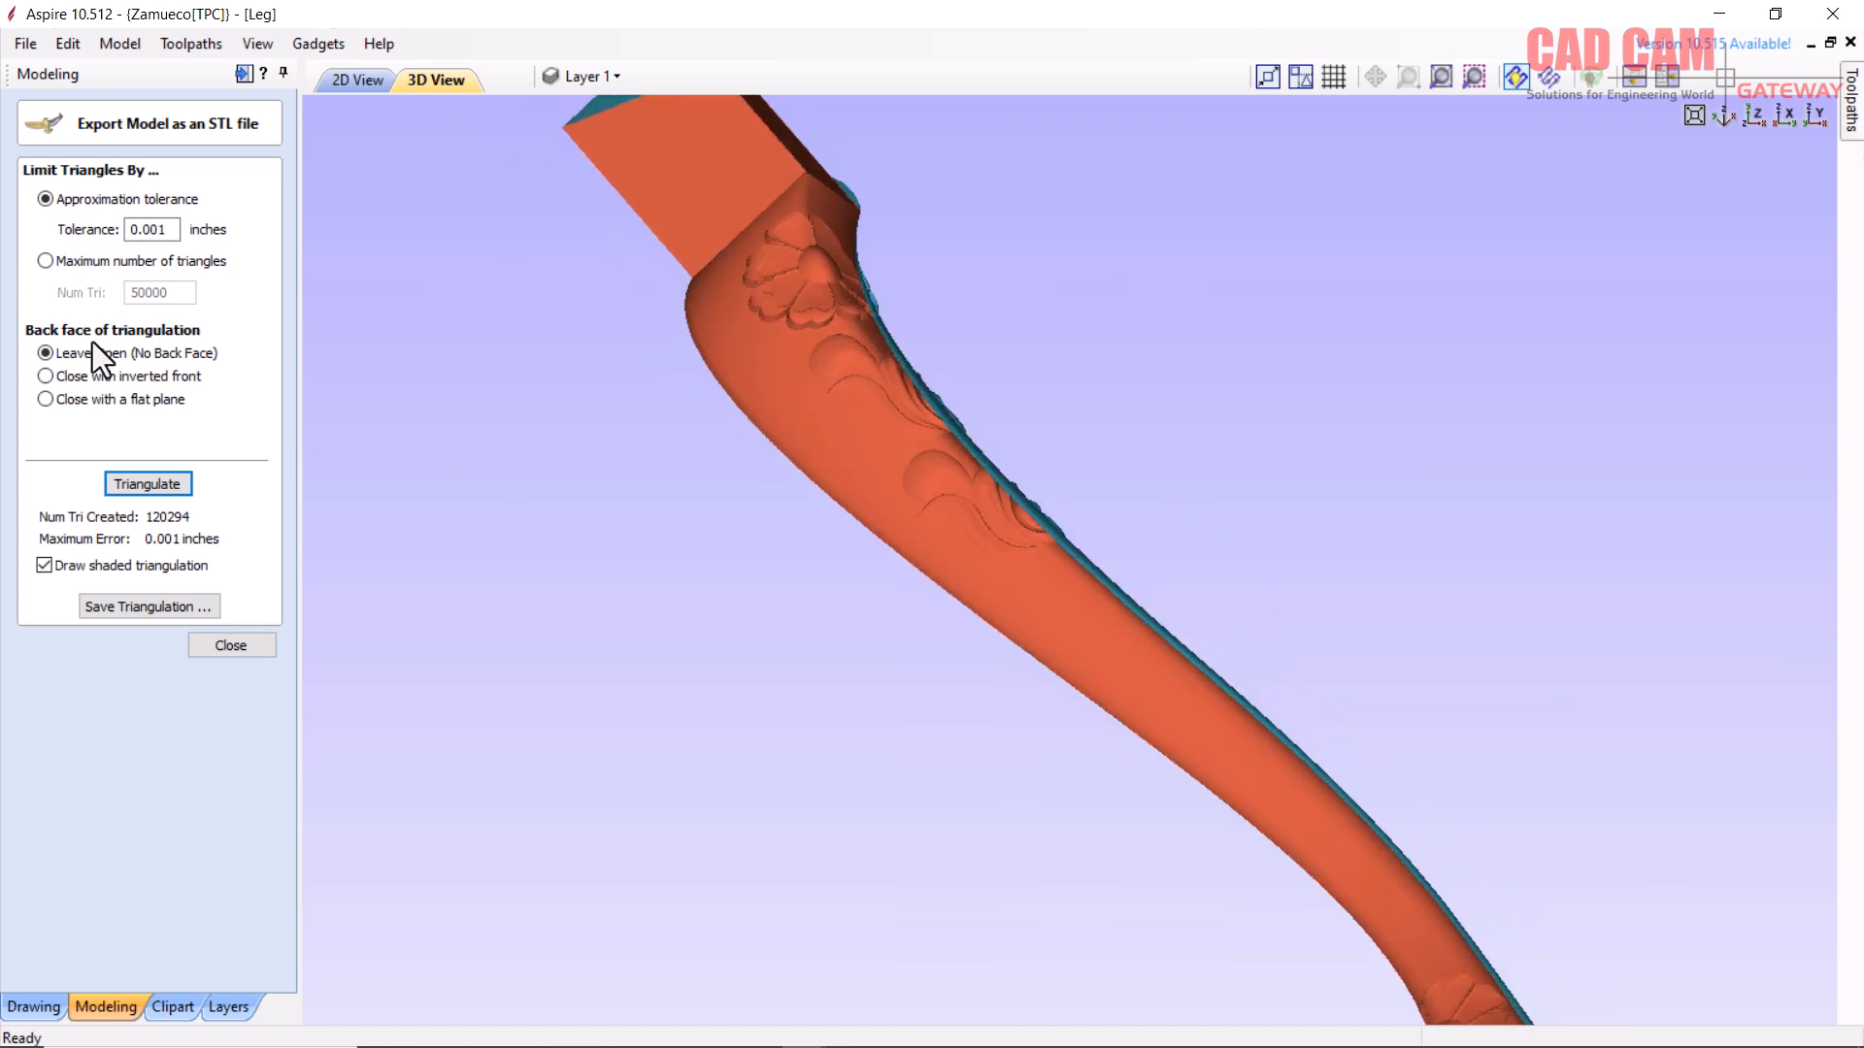
- Triangulate the leg again with the back closed by the inverted front, and inspect the mesh from all sides
click(87, 384)
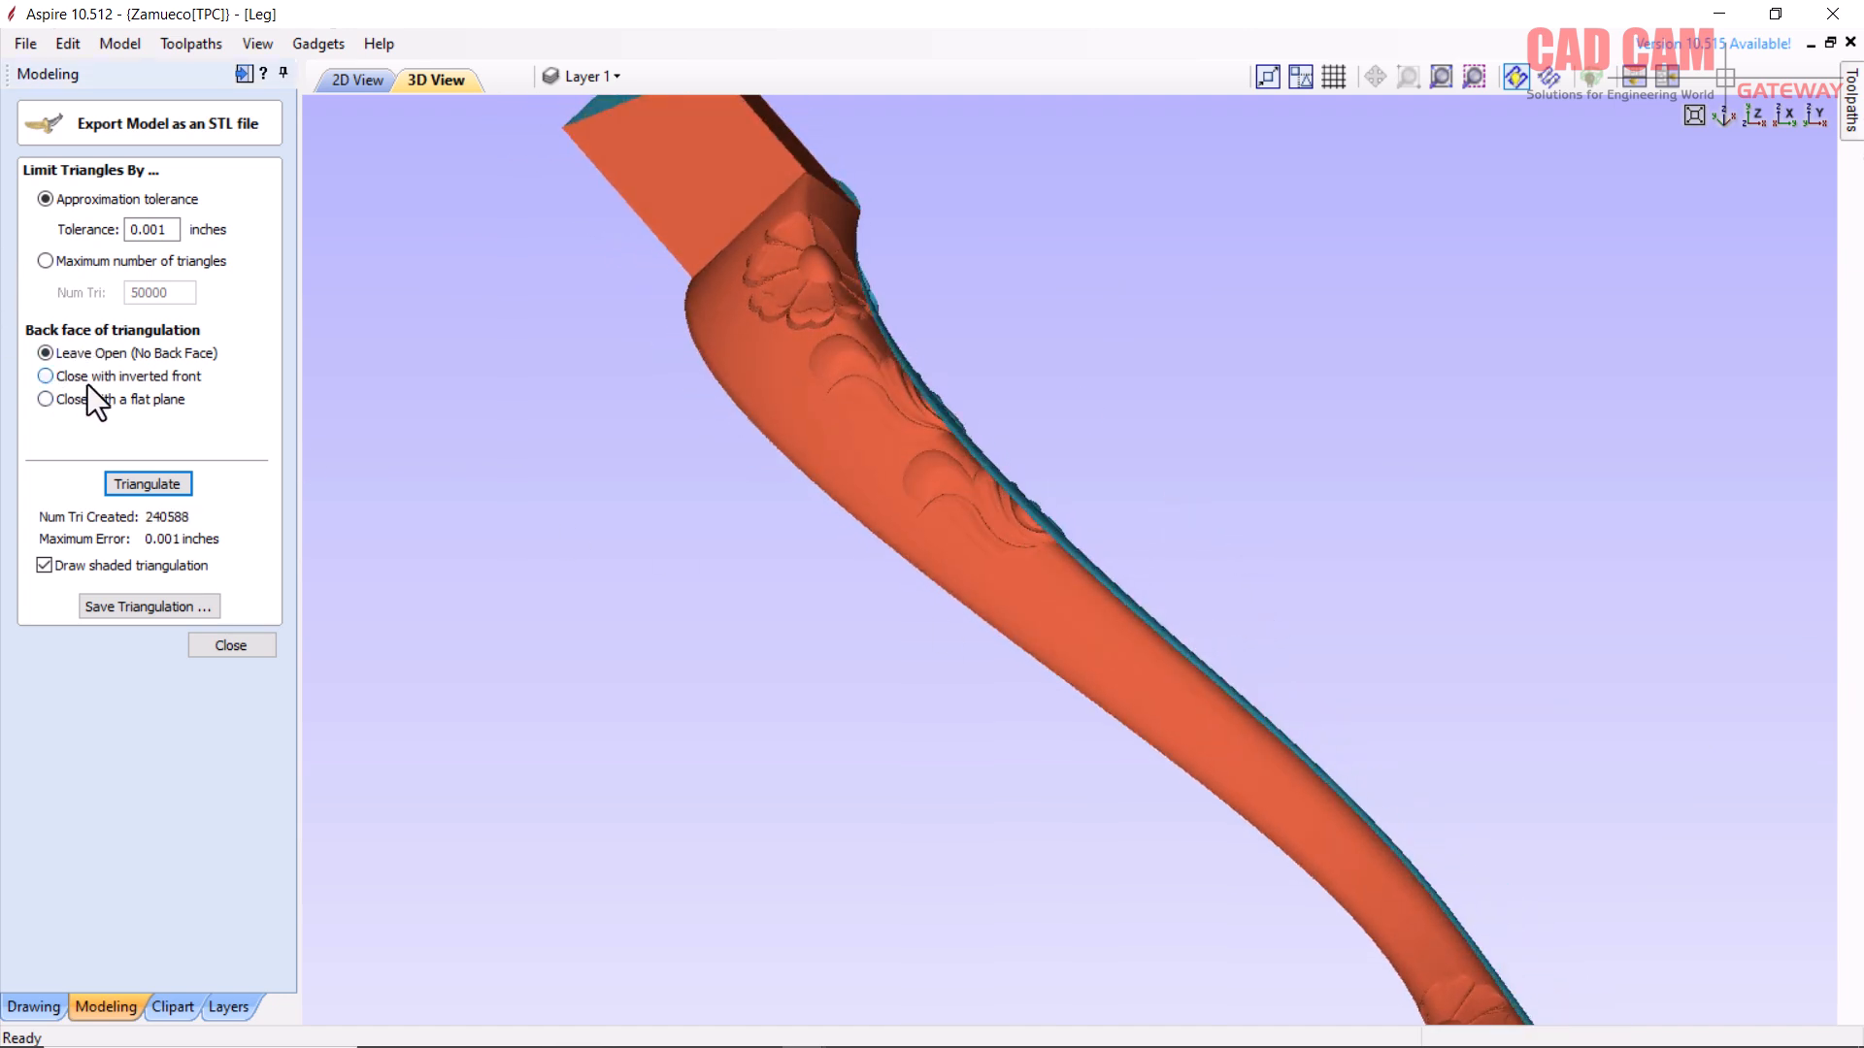
click(148, 483)
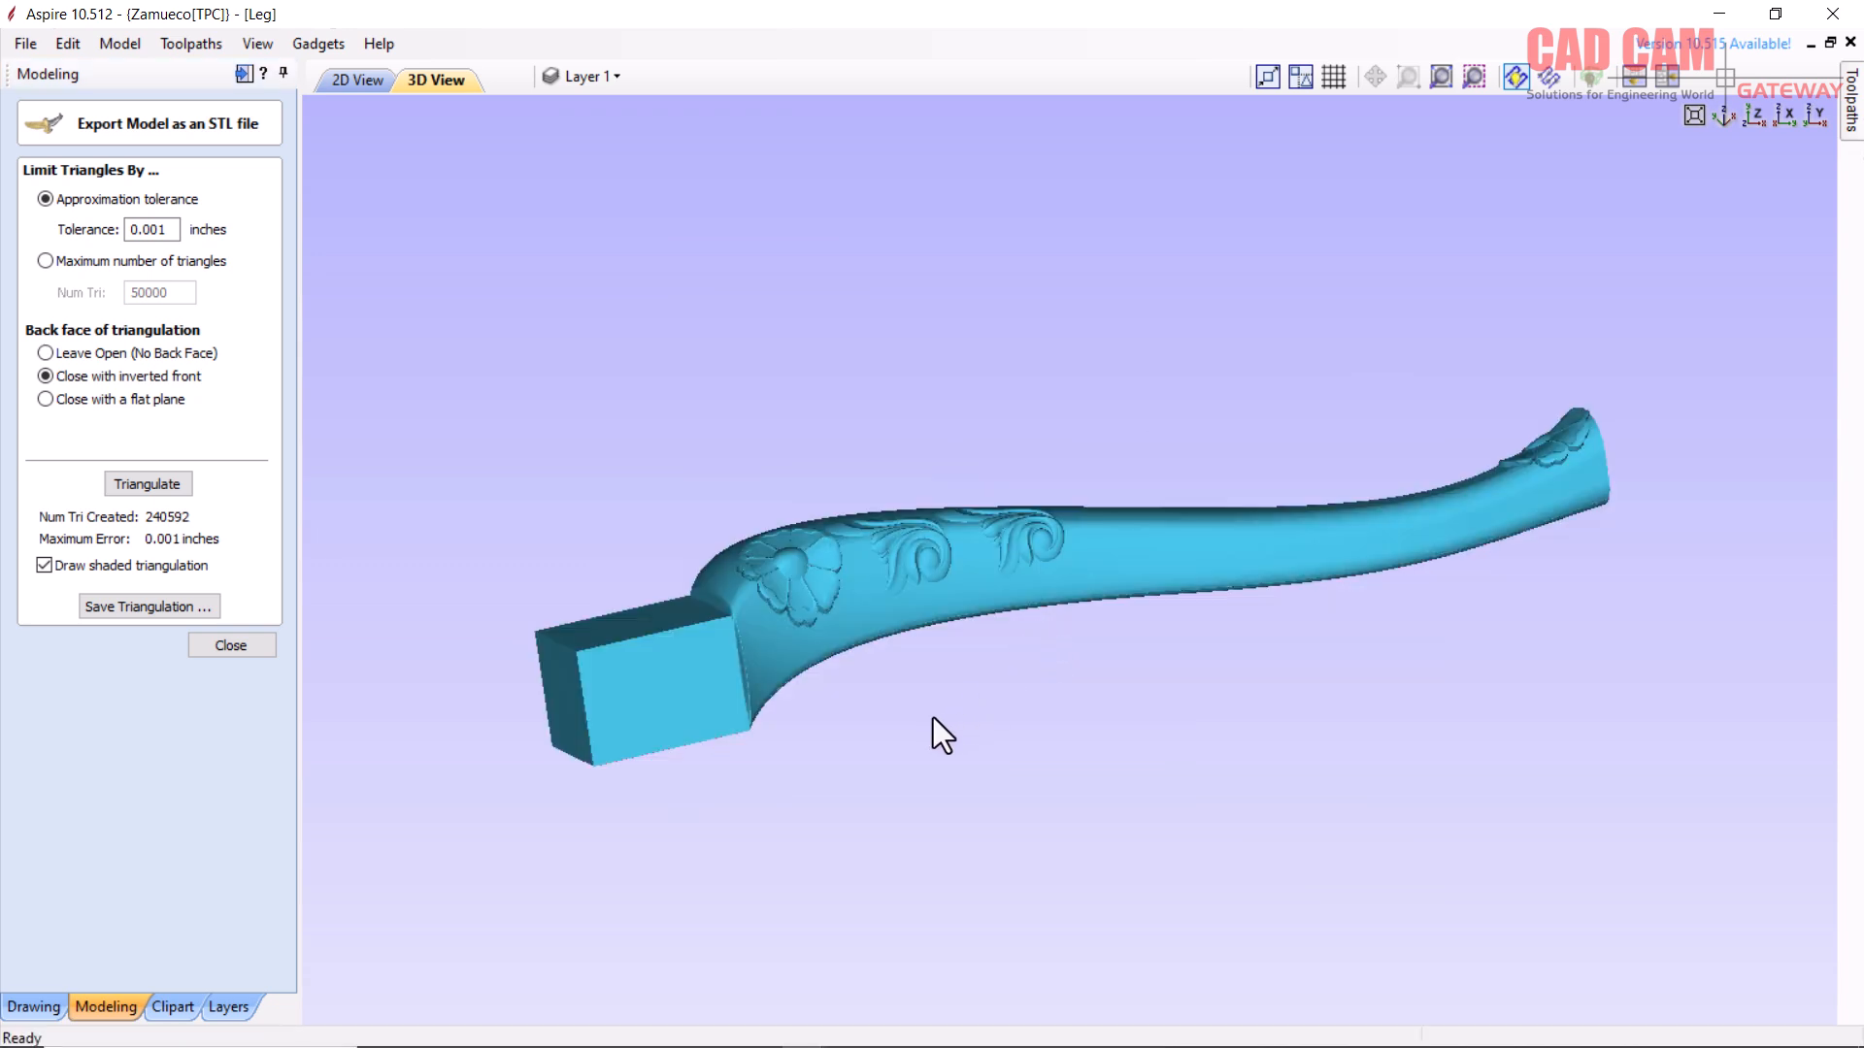
drag(936, 730, 1077, 965)
drag(781, 470, 784, 422)
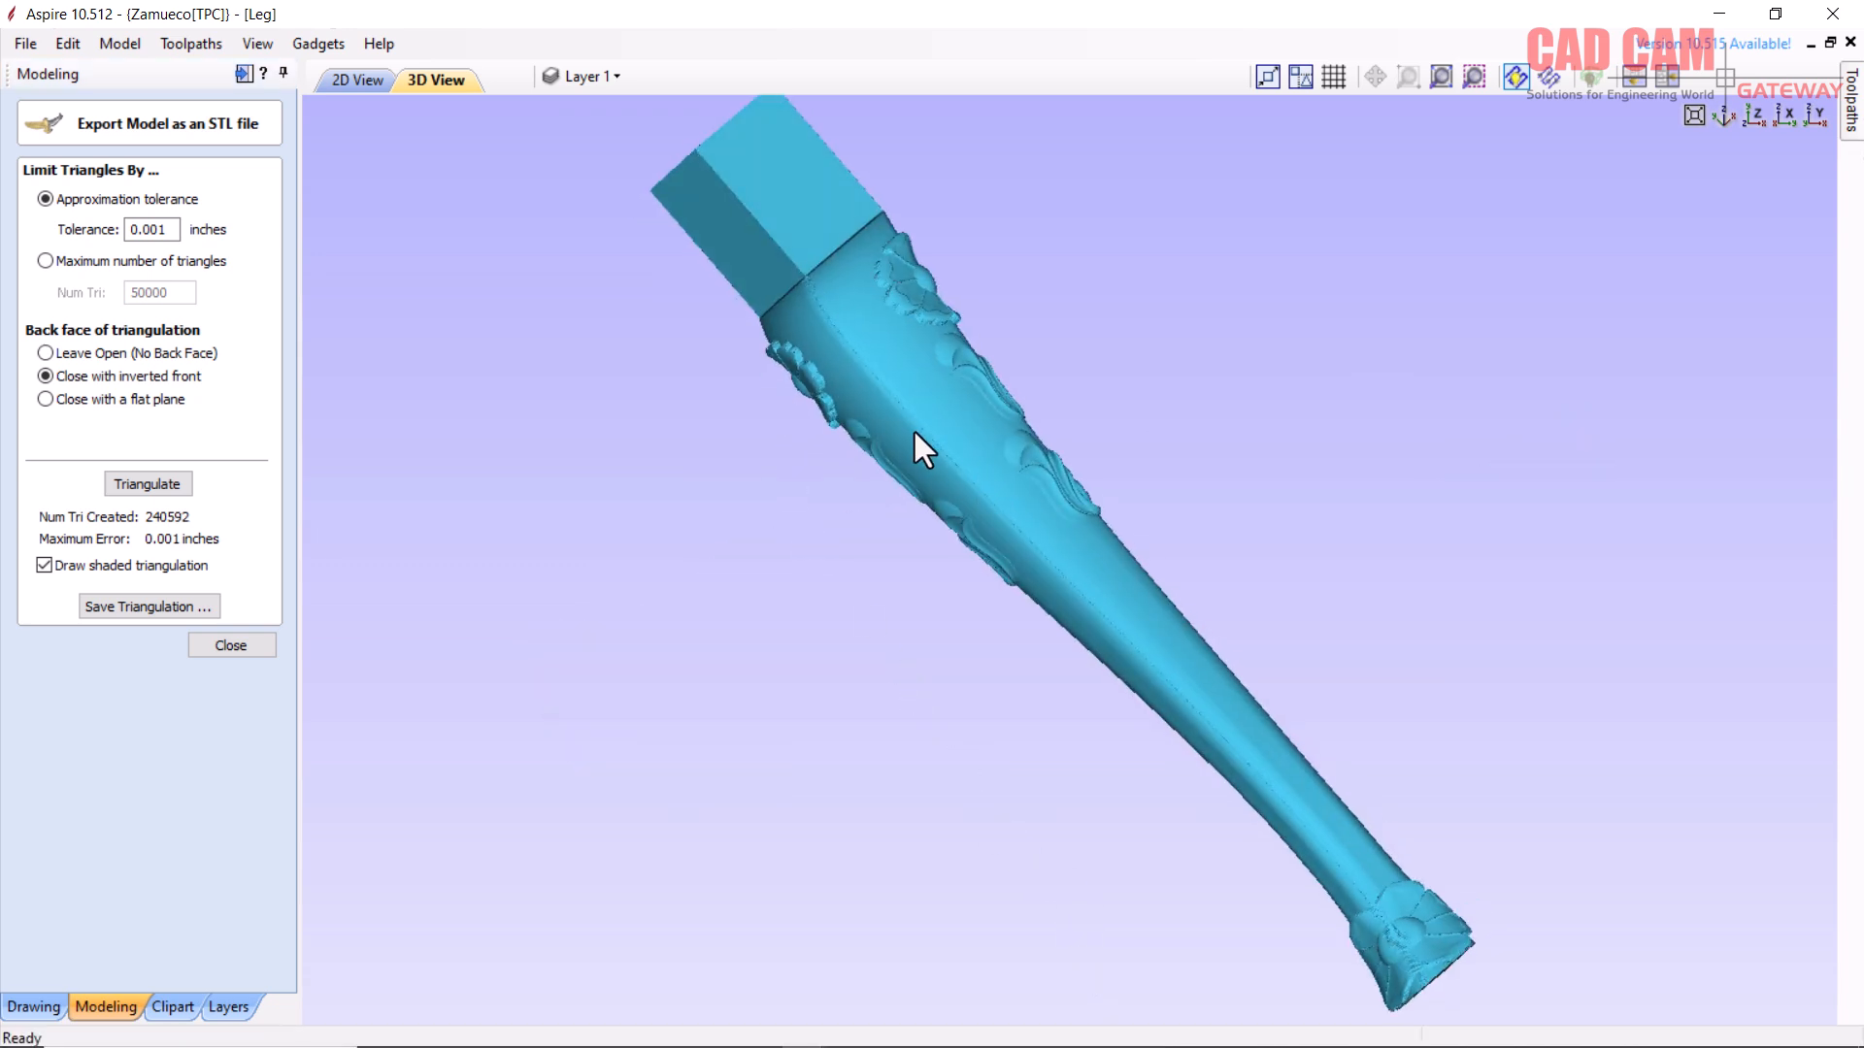
drag(1235, 493, 468, 556)
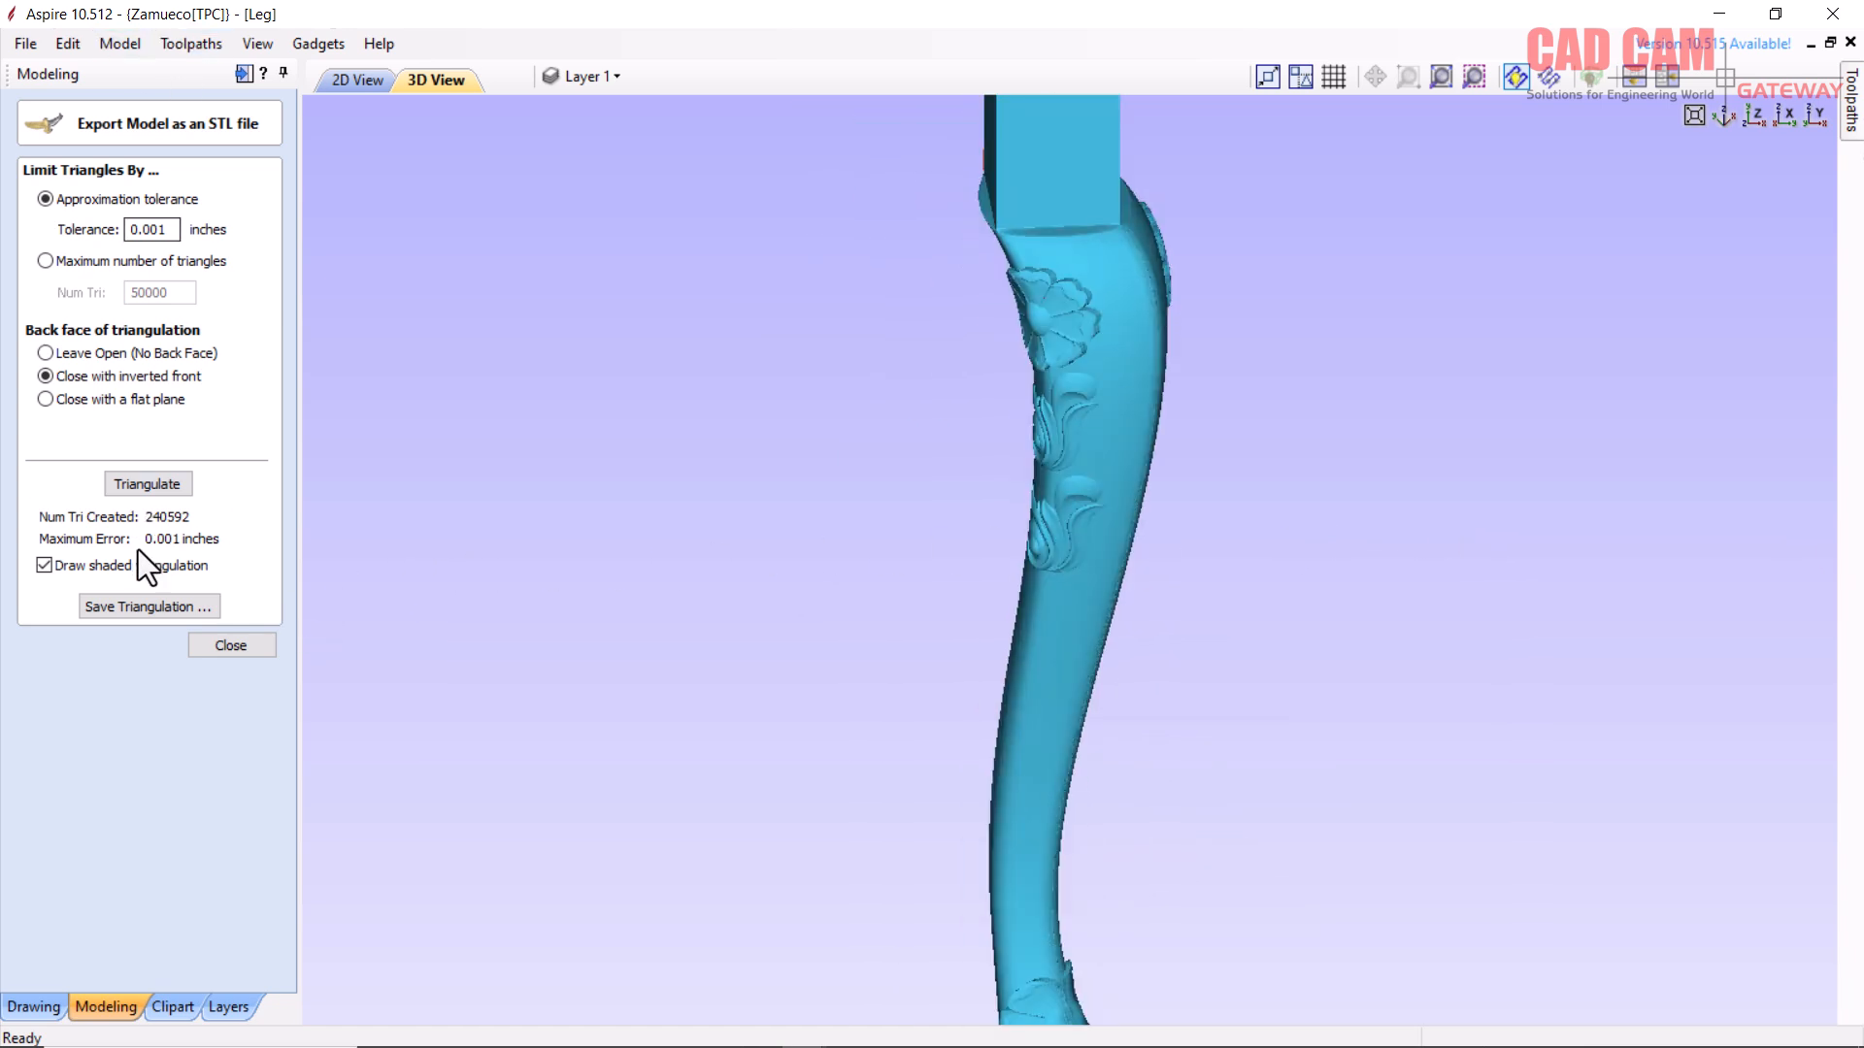
- Save the triangulation as the STL file "3D LEG with flowers", close the export, and save the project
click(149, 607)
click(776, 631)
click(702, 704)
click(703, 704)
text(with flowers)
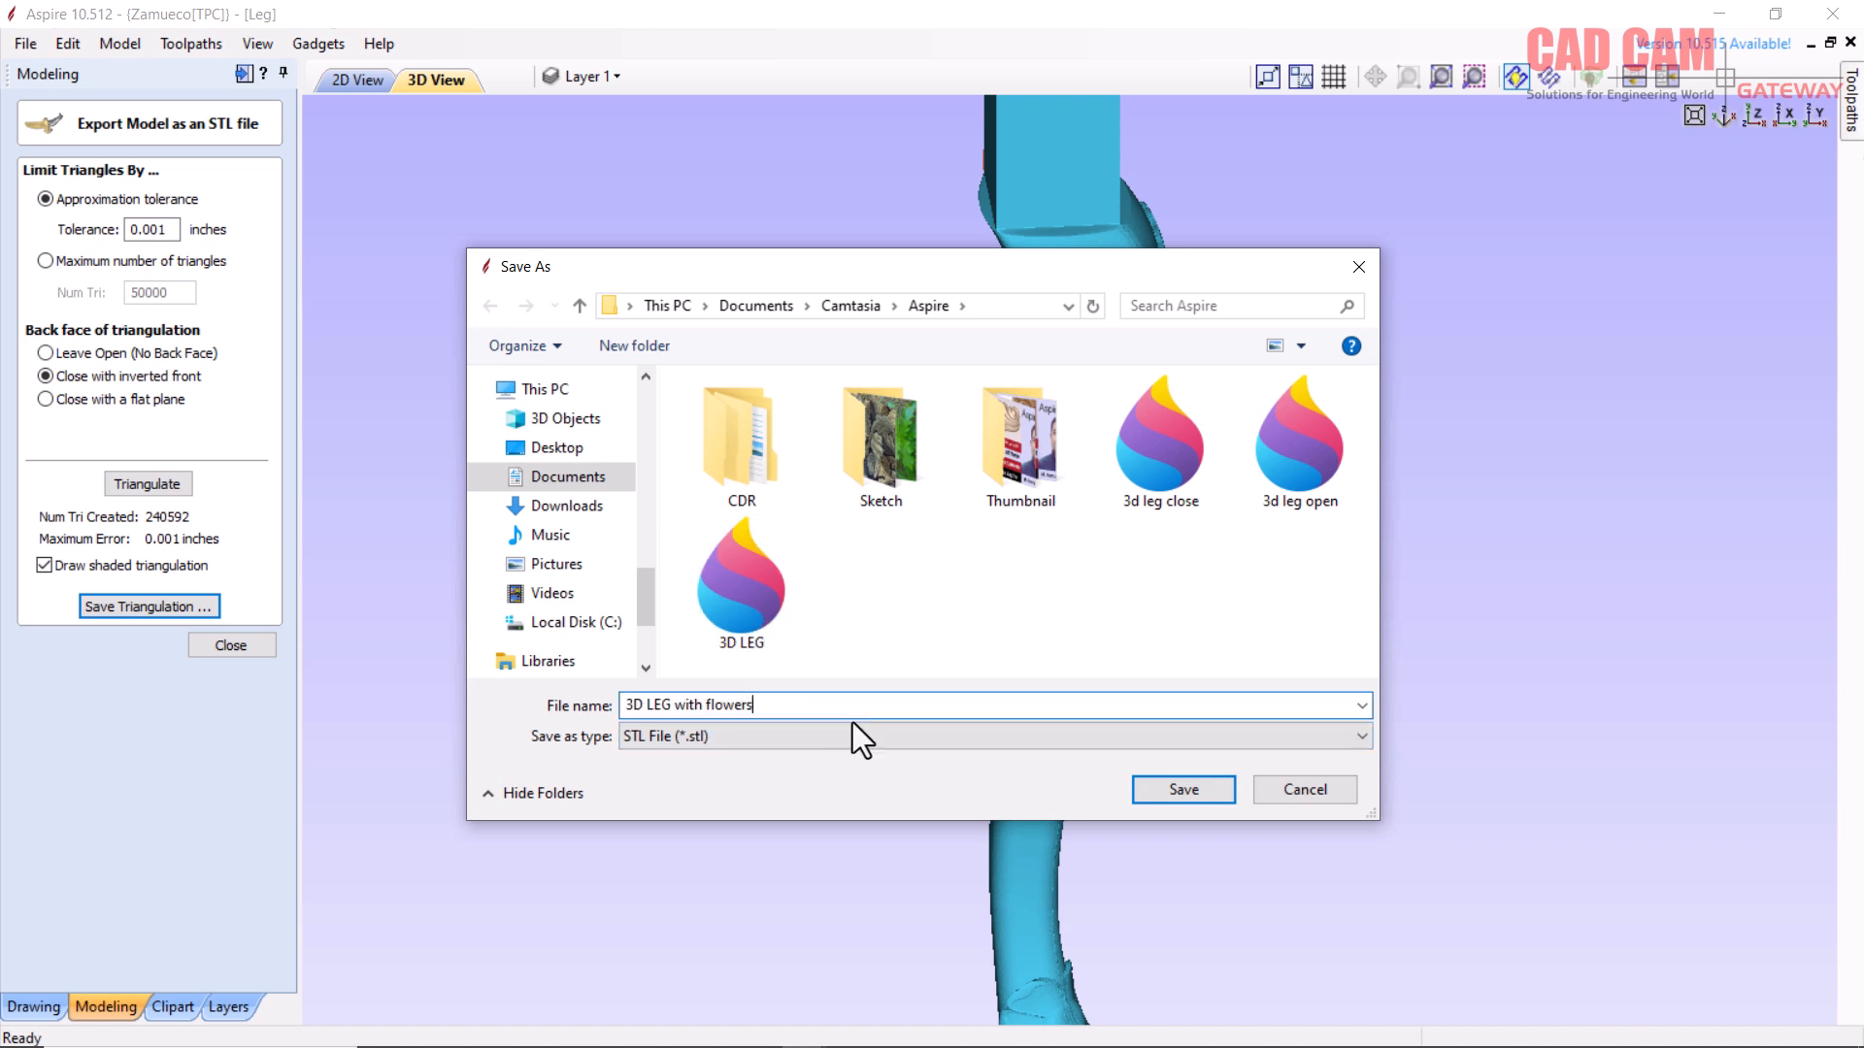
click(1196, 789)
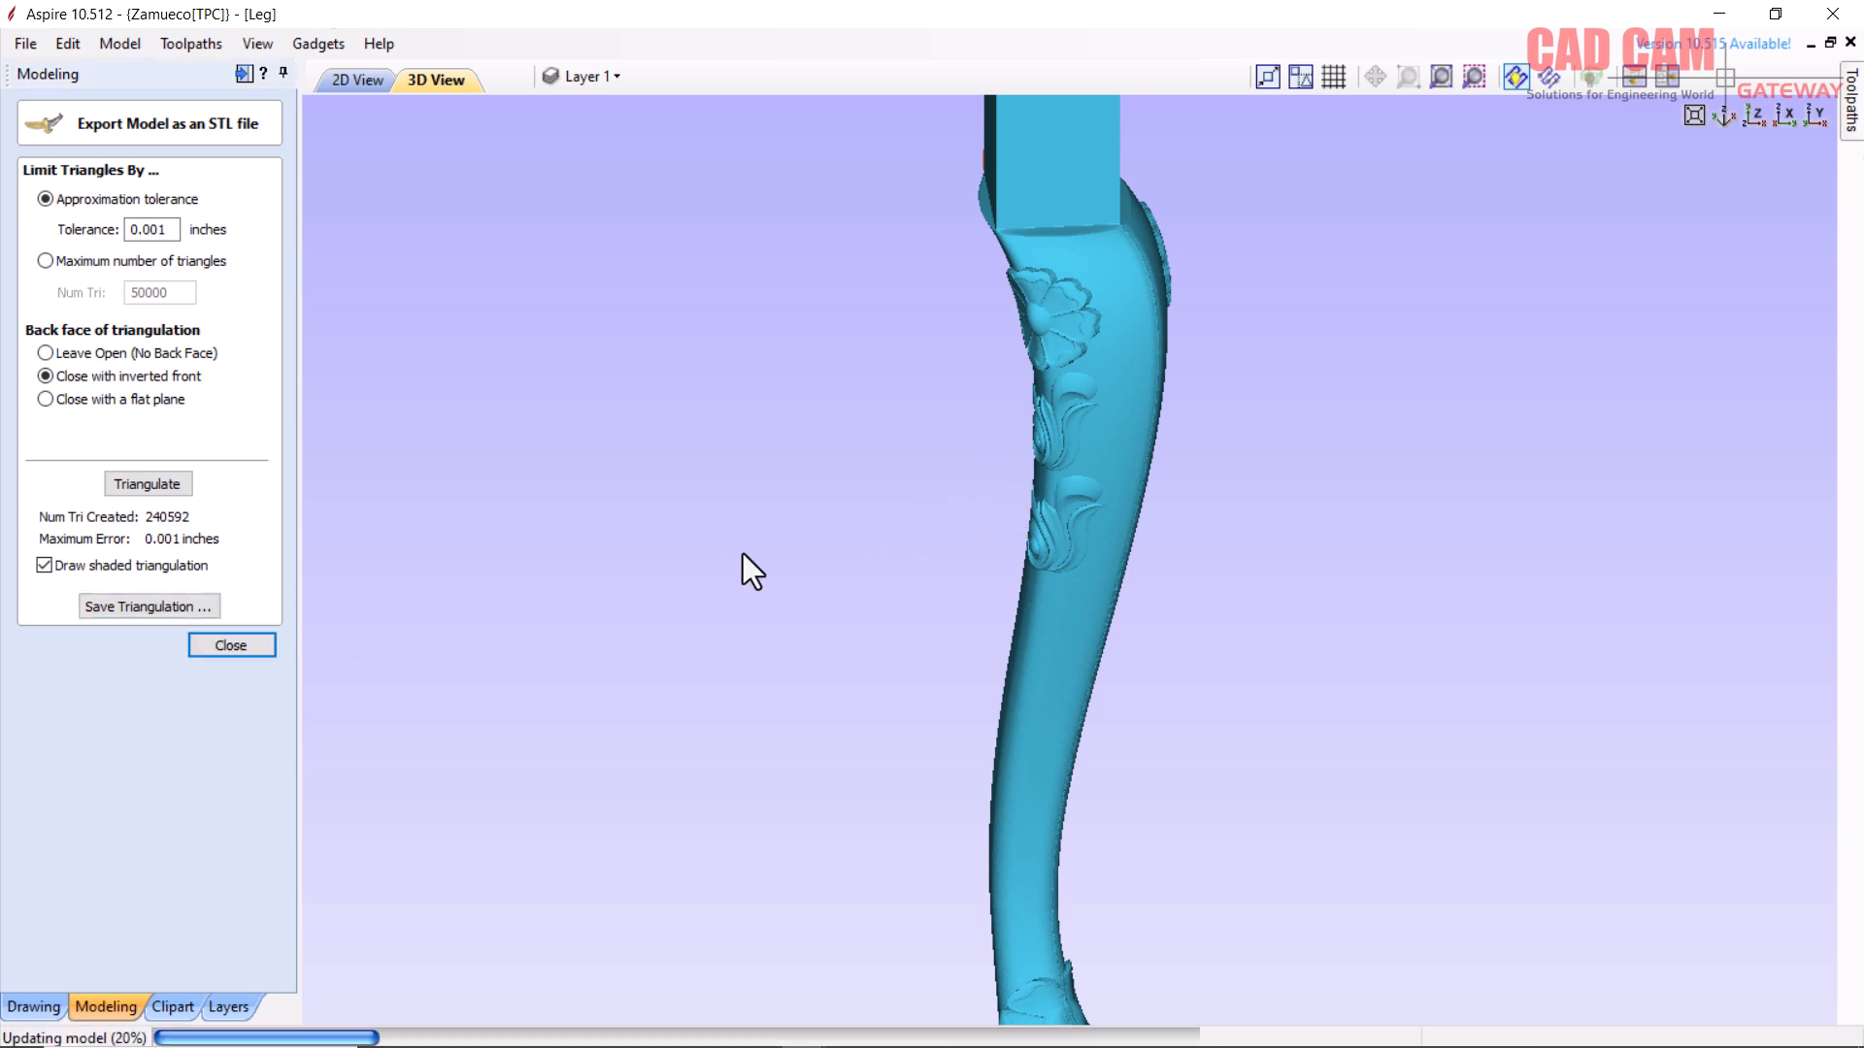
drag(790, 511, 978, 543)
key(ctrl+s)
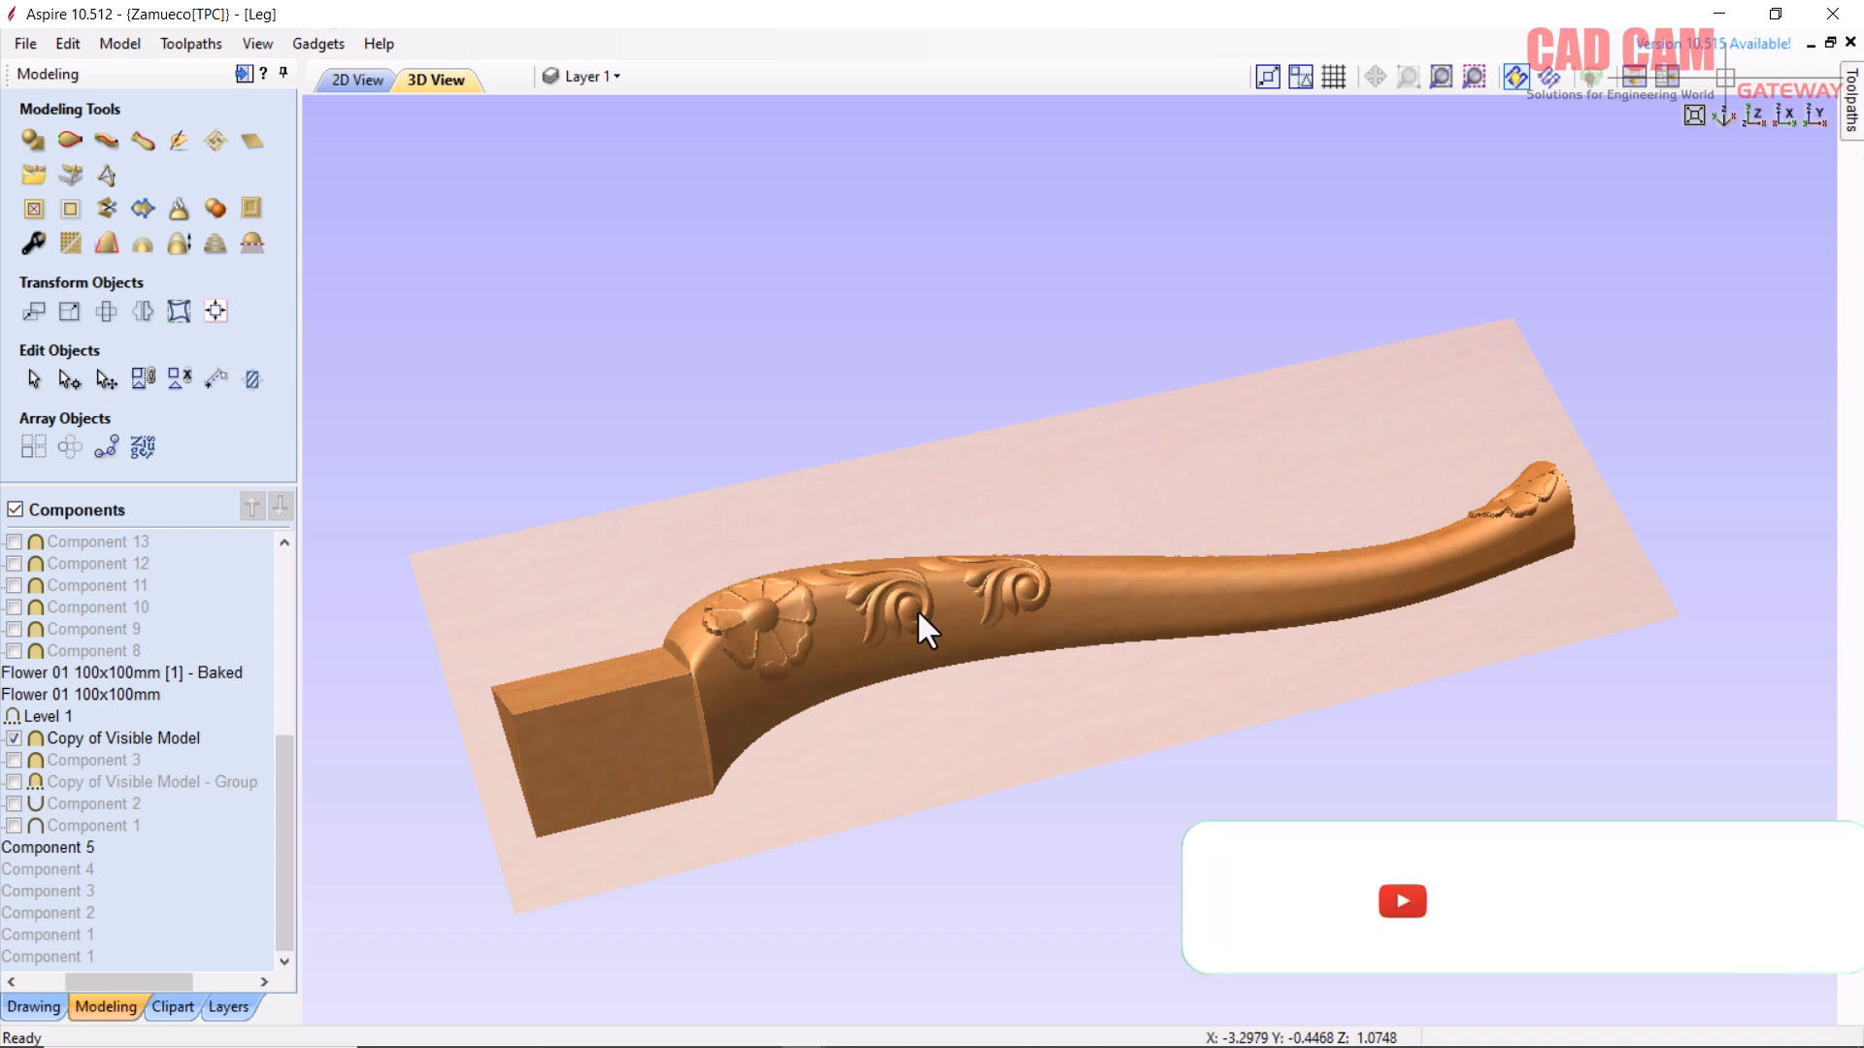
- Show the model in 2D and hide the leaf and flower components, keeping only the plain leg visible
click(359, 77)
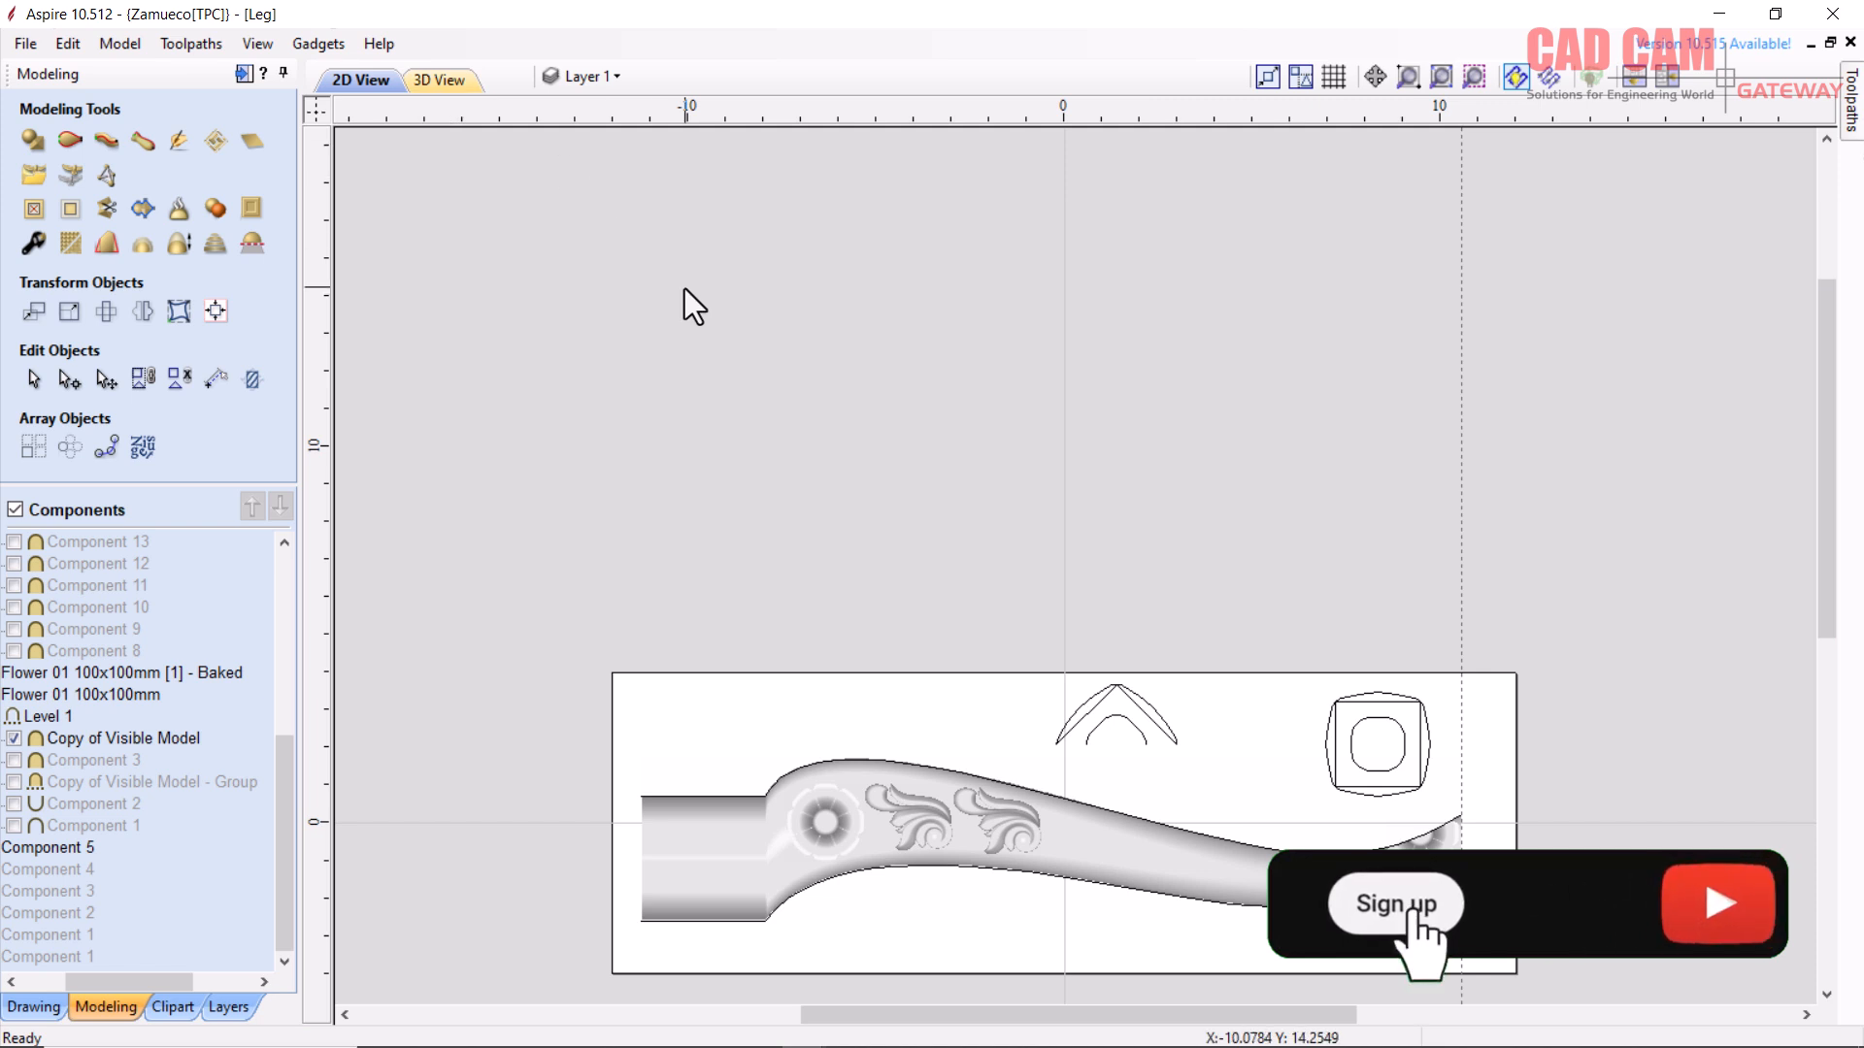
scroll(1080, 925, up, 3)
scroll(1041, 666, down, 3)
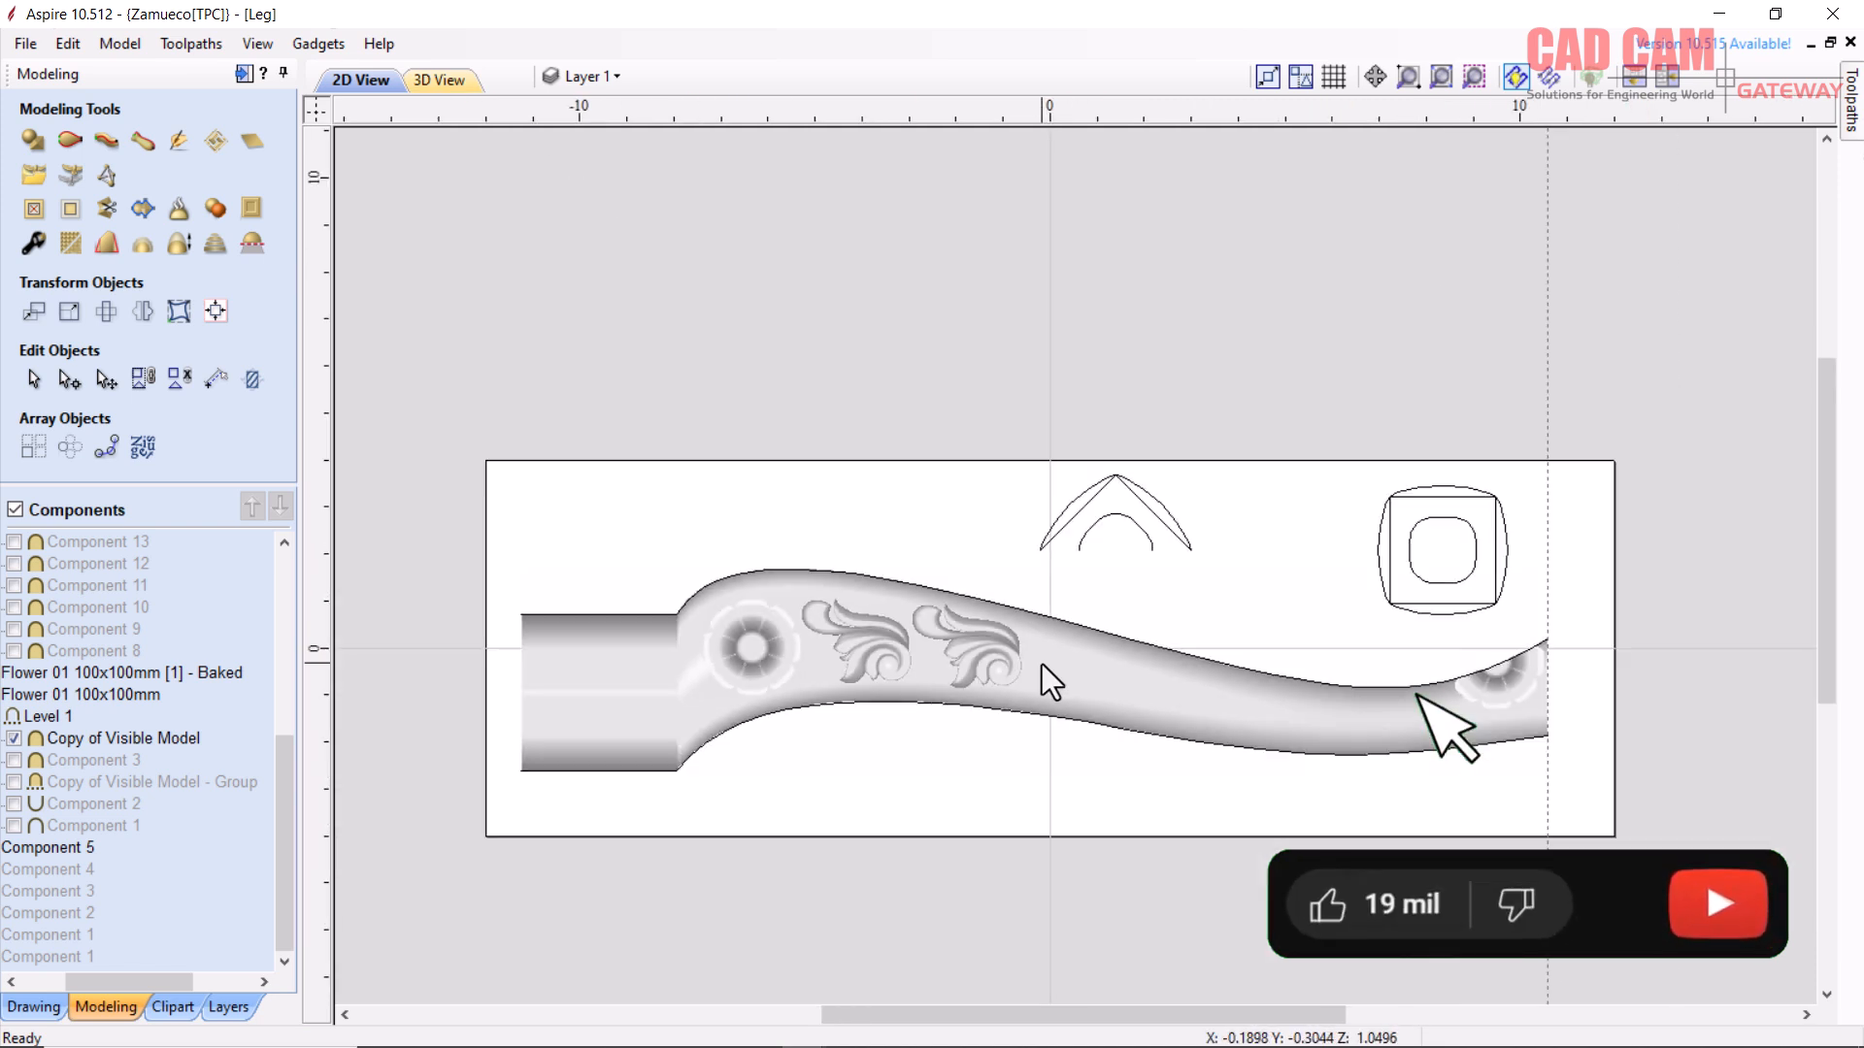
scroll(1101, 670, up, 2)
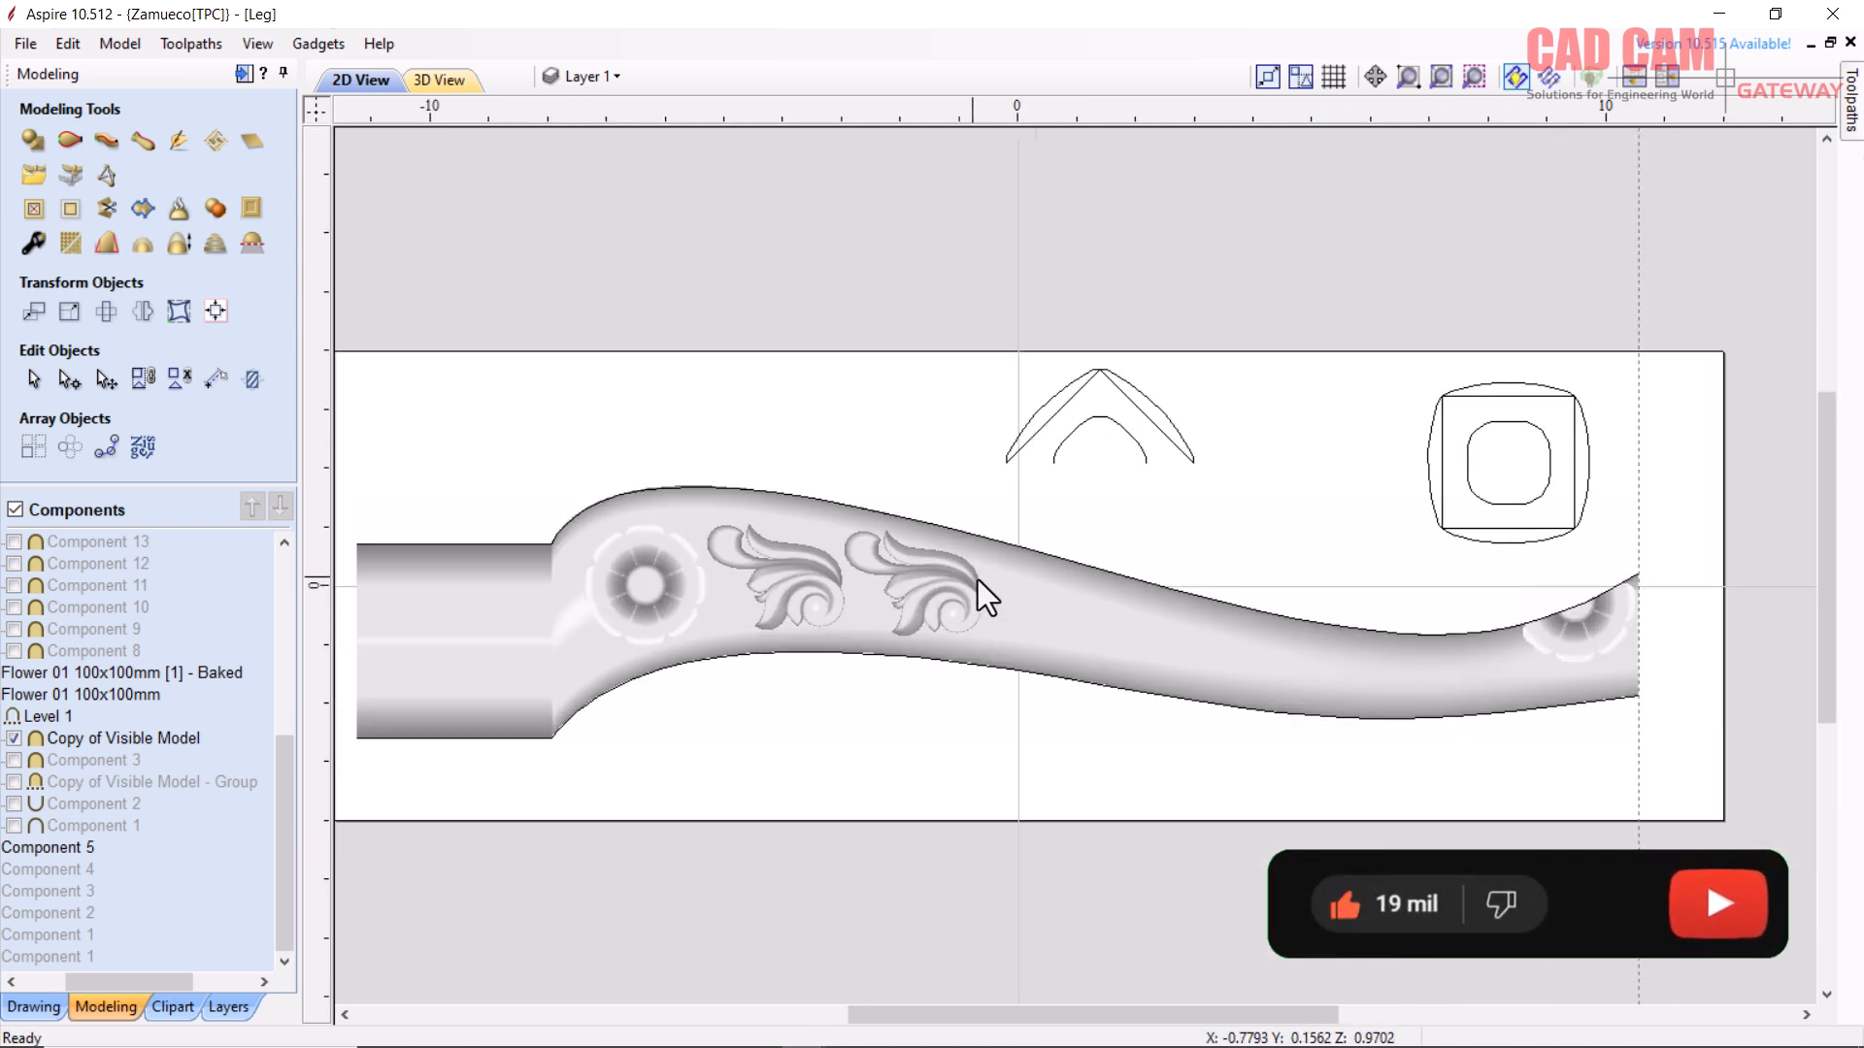
drag(170, 987, 20, 979)
drag(289, 775, 283, 561)
click(59, 563)
click(60, 806)
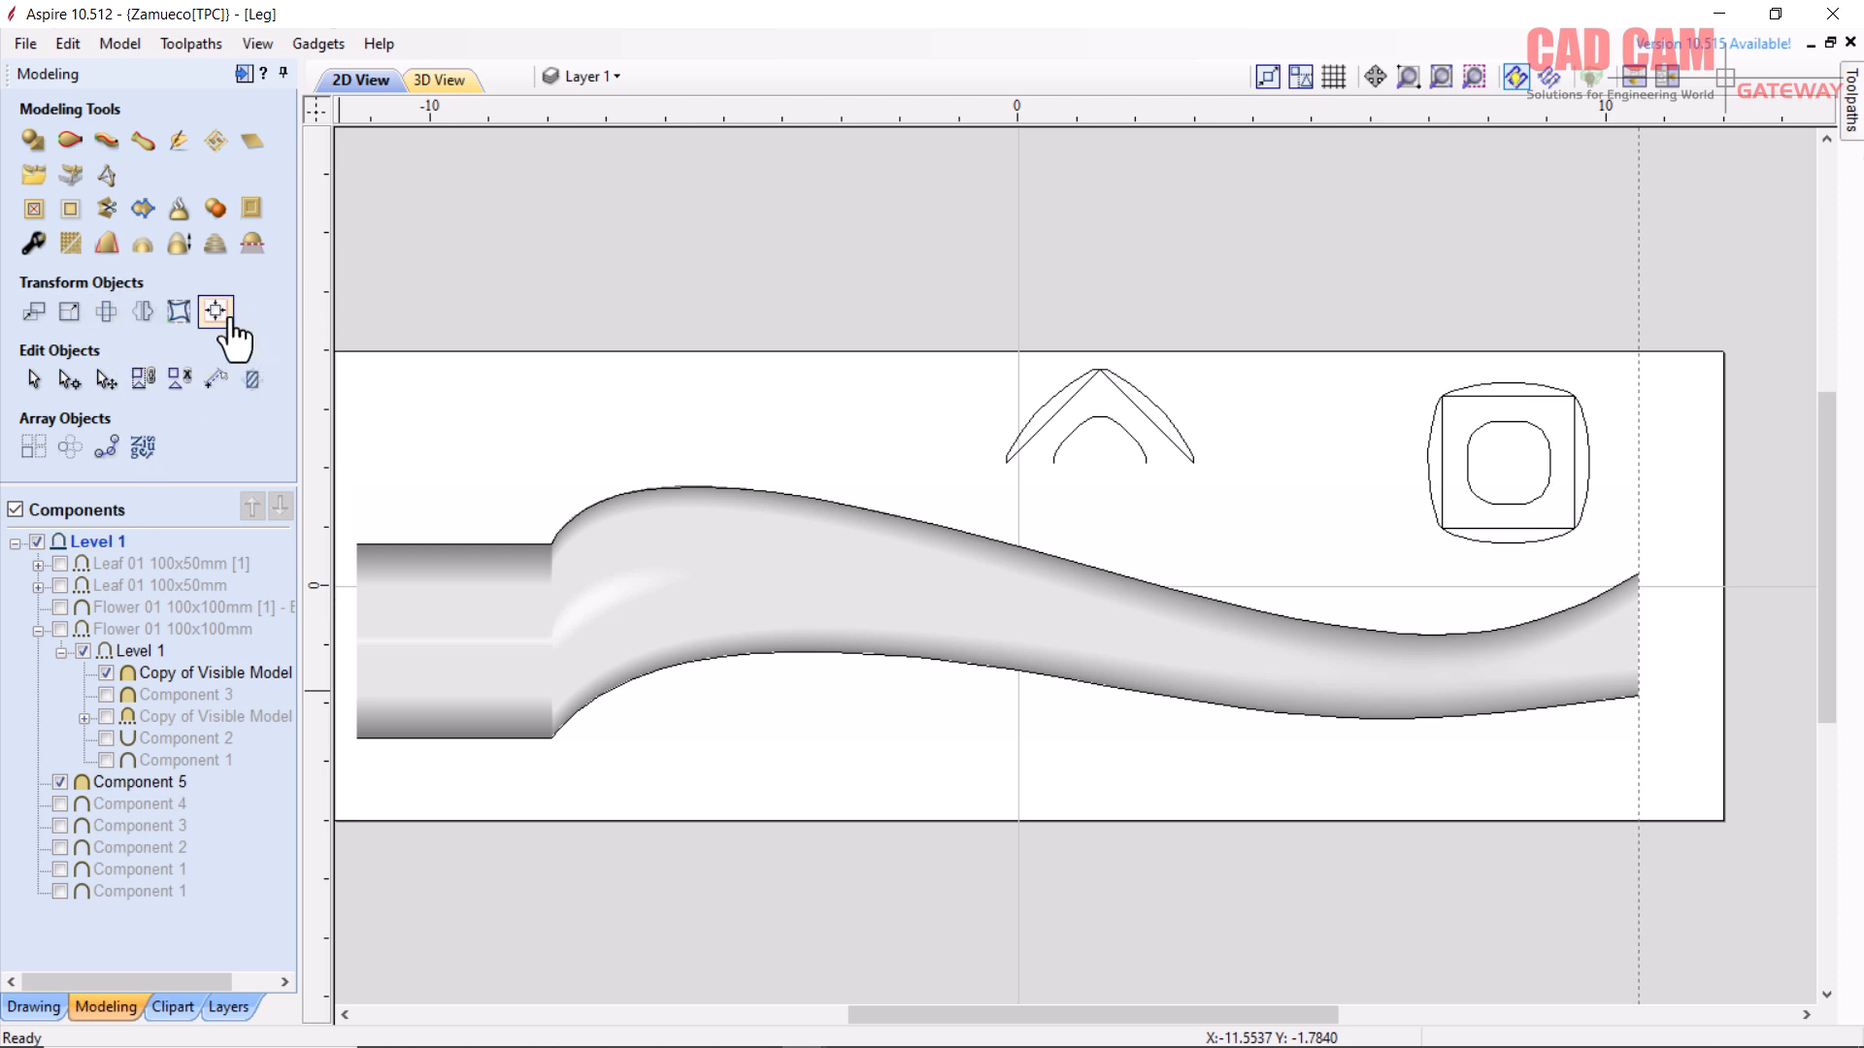
- Create a model cross-section vector across the leg's square block, from its upper to its lower edge
click(216, 378)
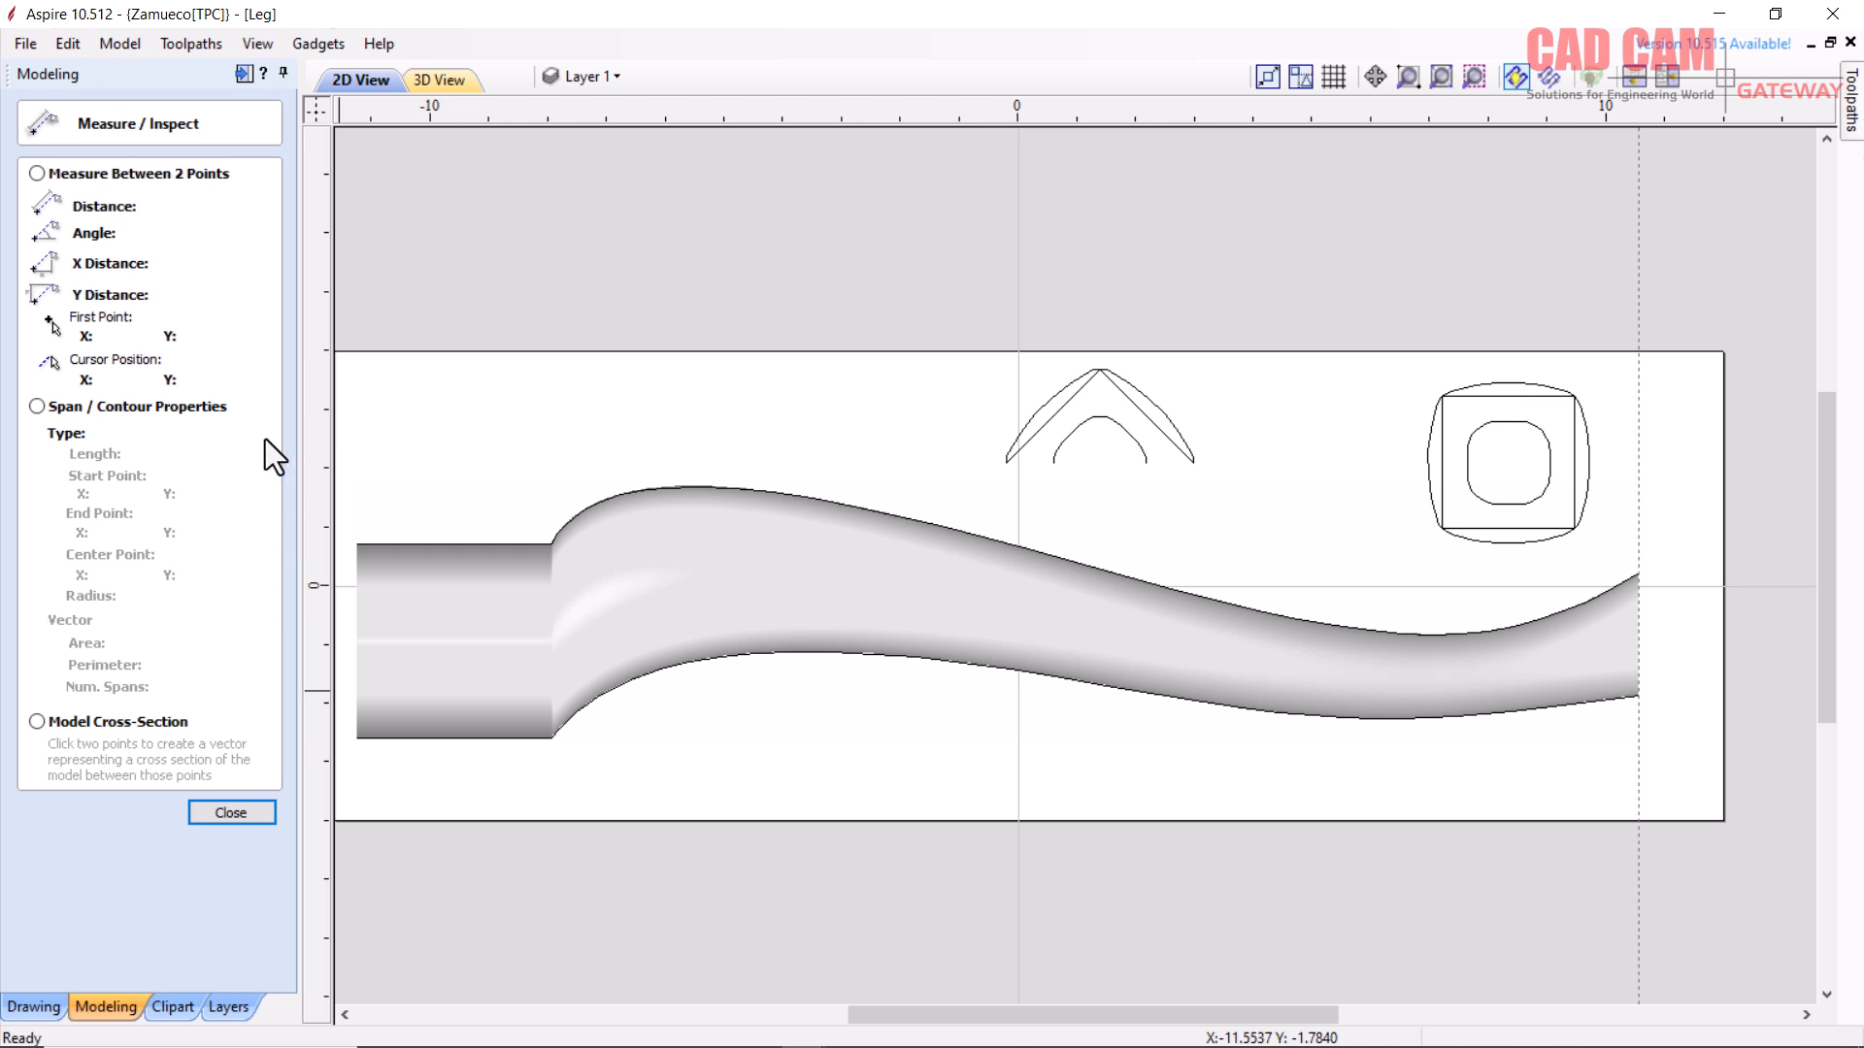
click(232, 813)
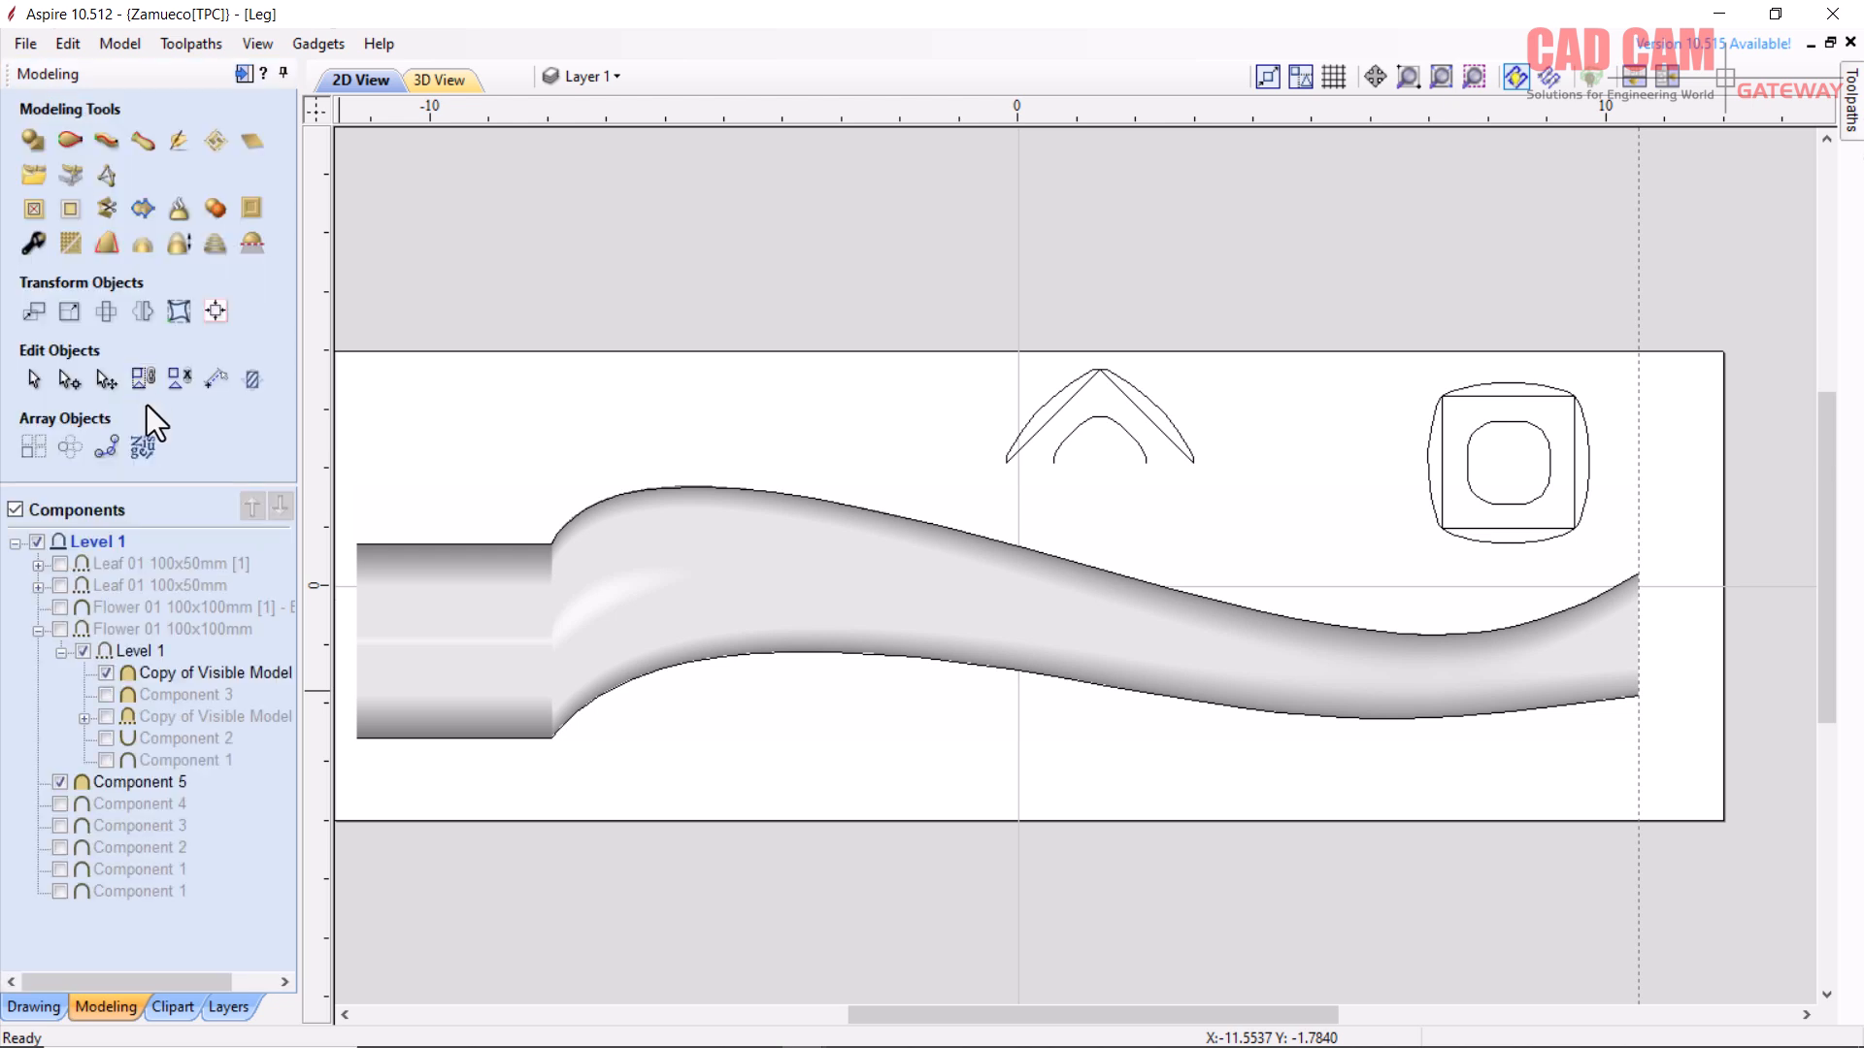
click(216, 381)
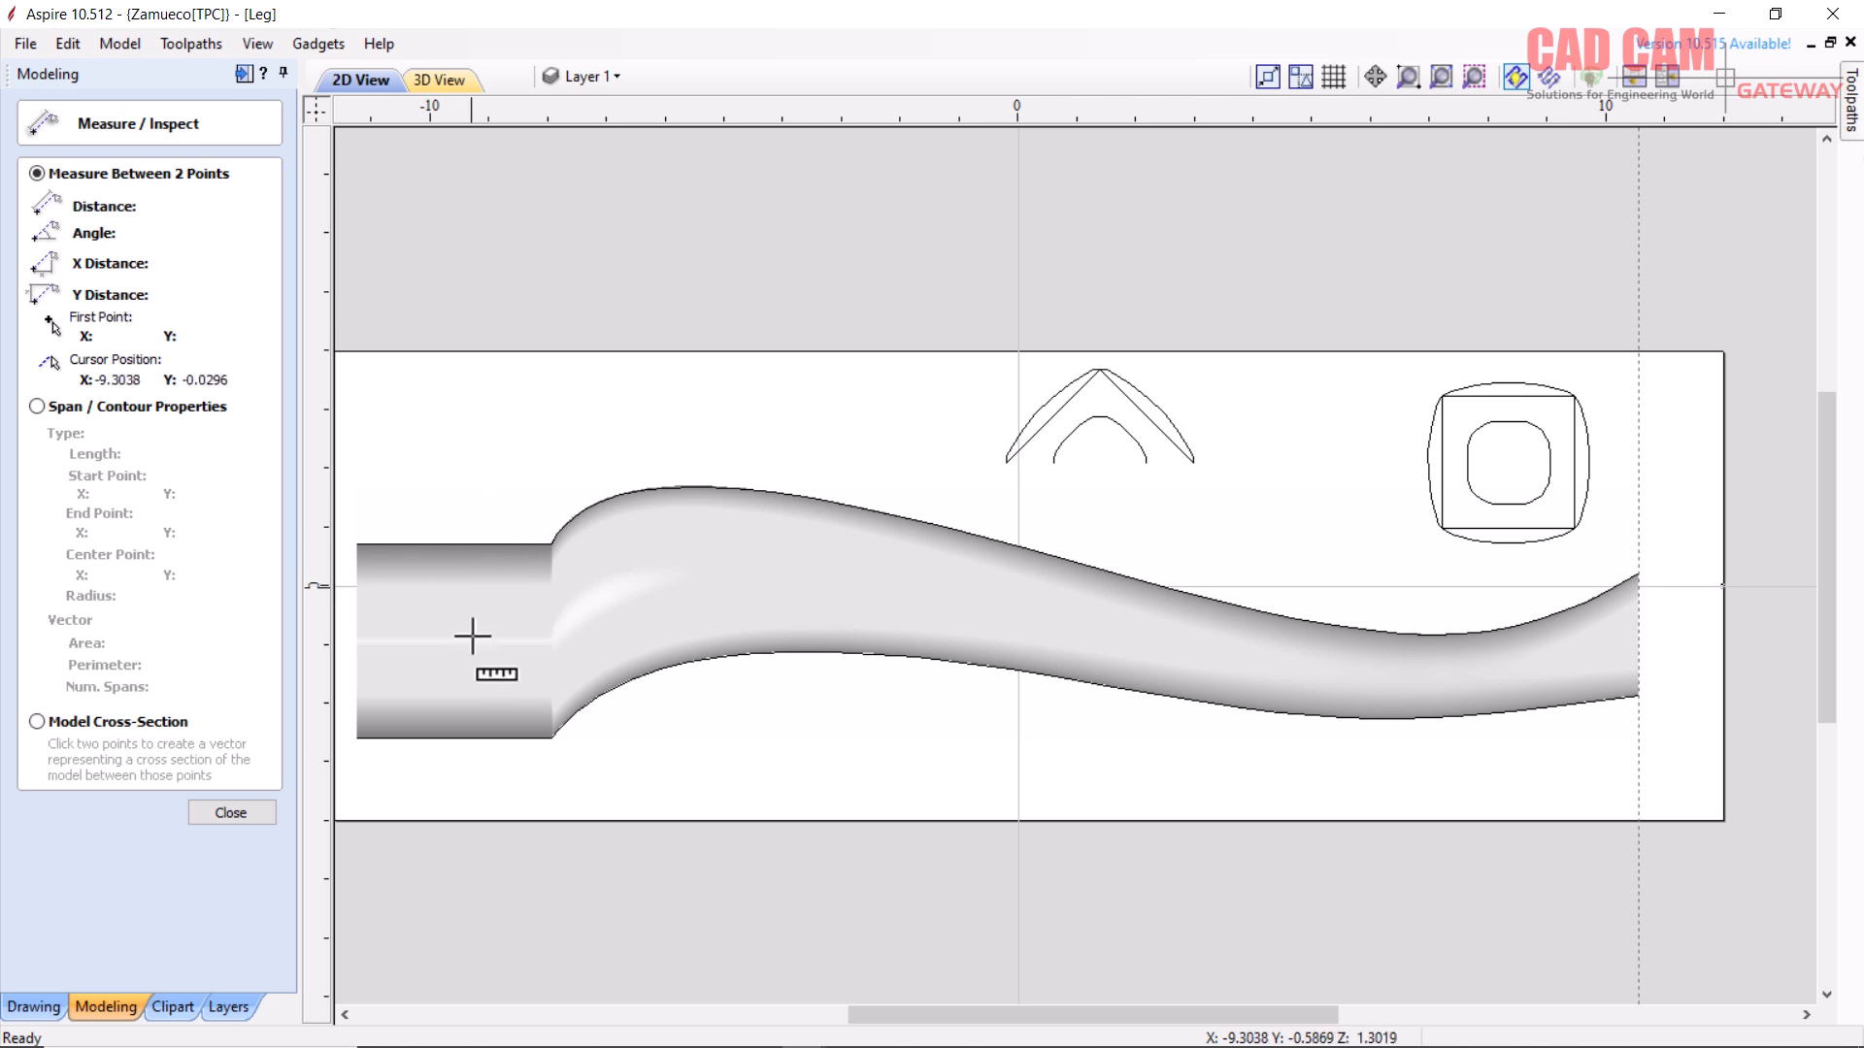
click(37, 721)
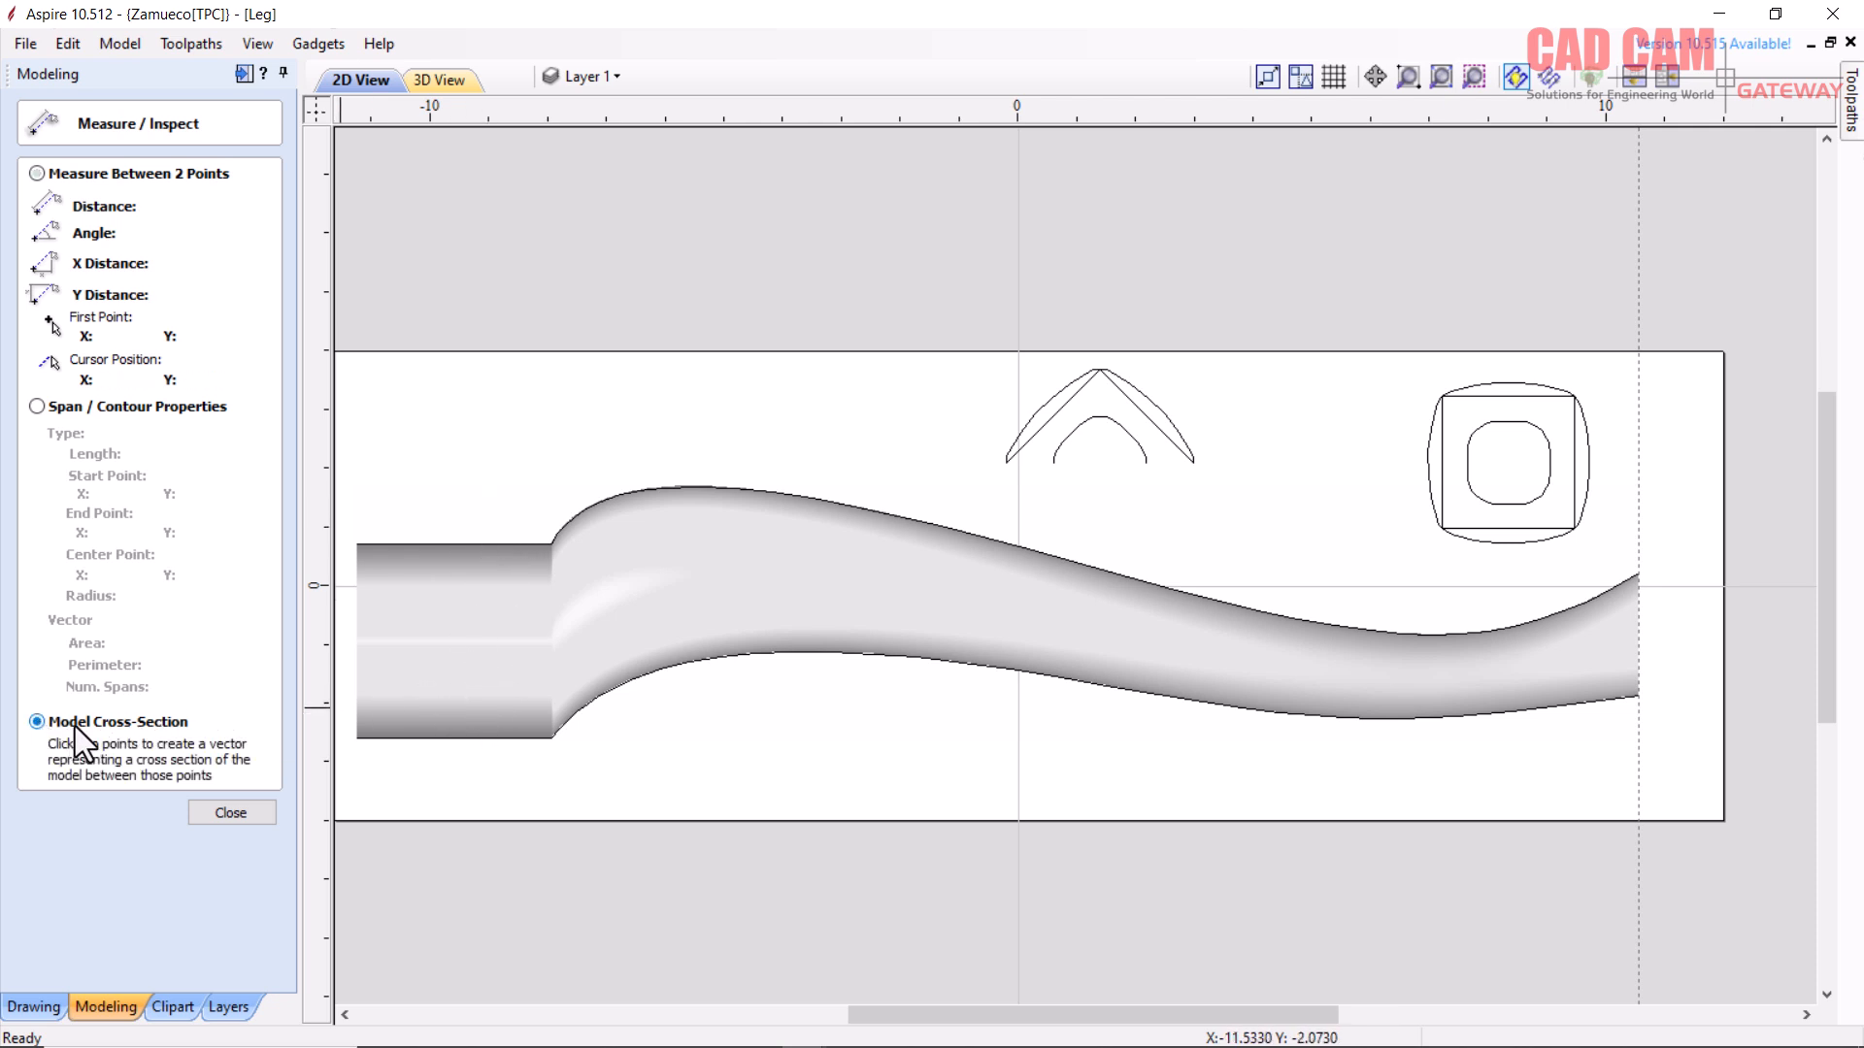
click(411, 543)
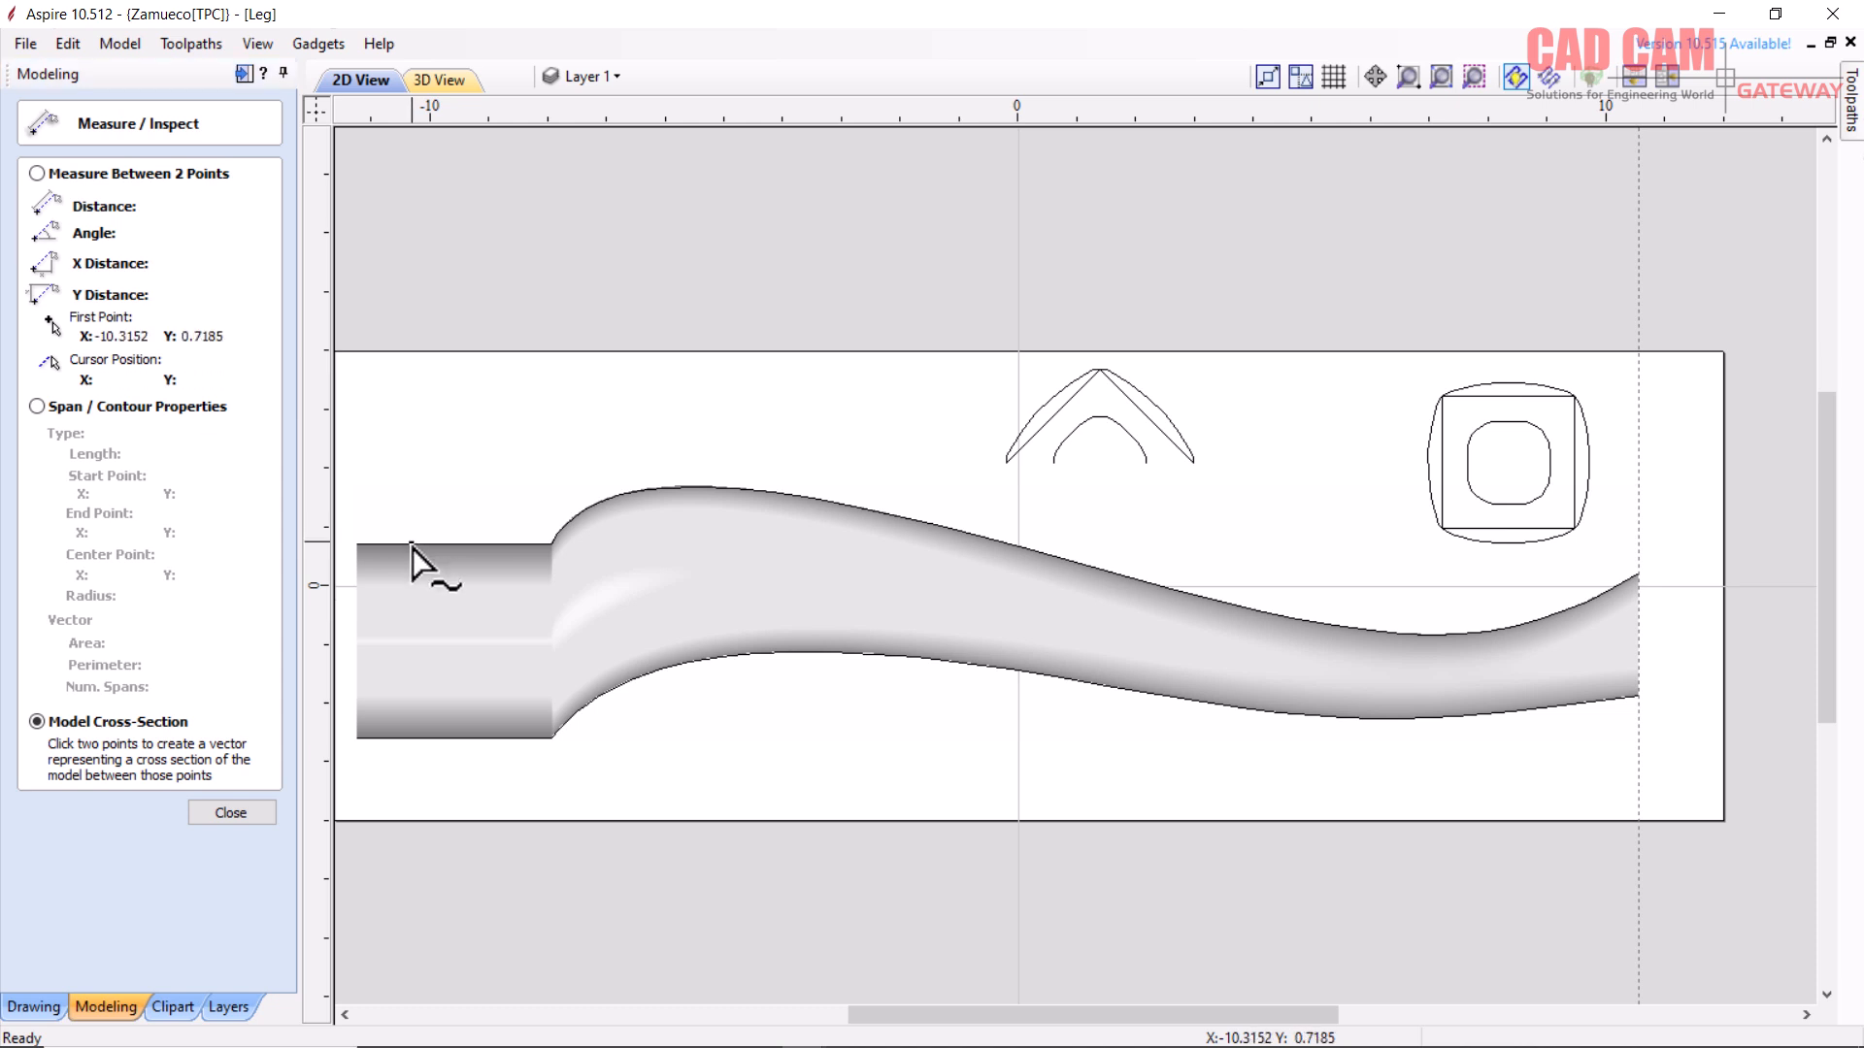
click(410, 739)
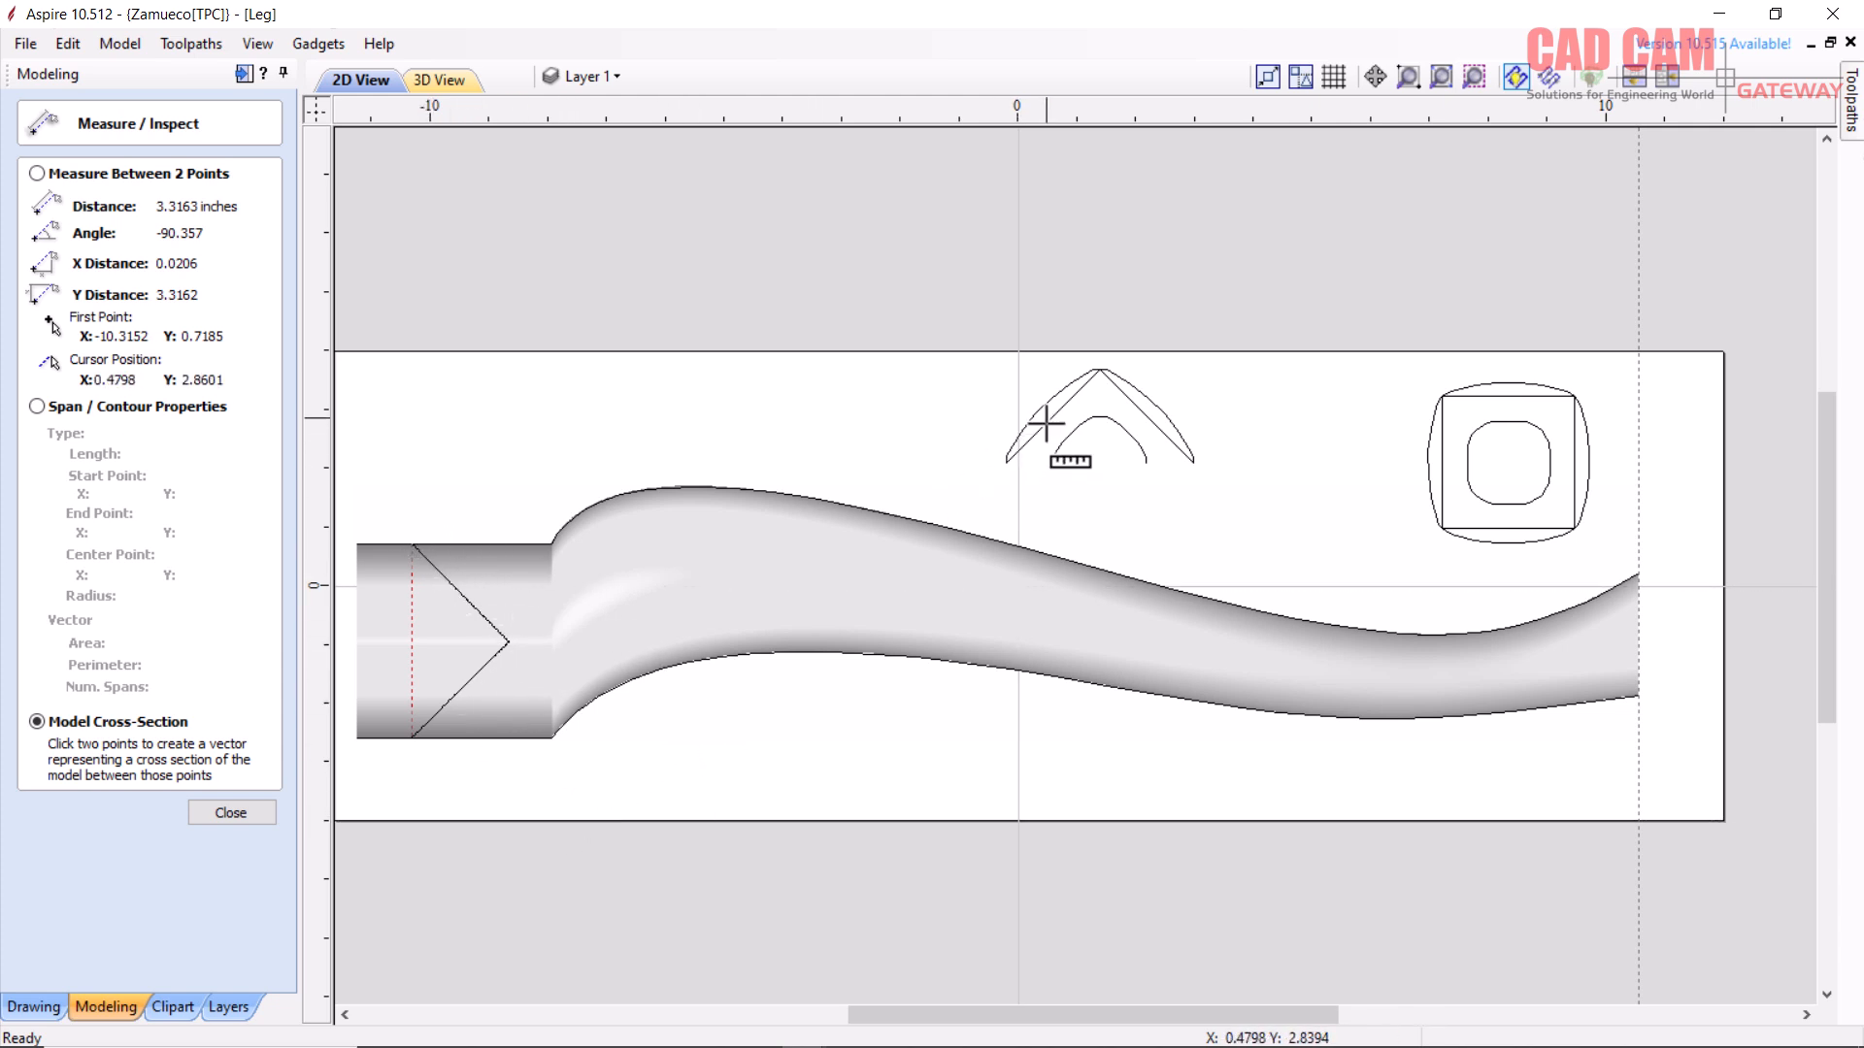
- Create model cross-section vectors across the leg just past the square block and across the narrow ankle
click(561, 532)
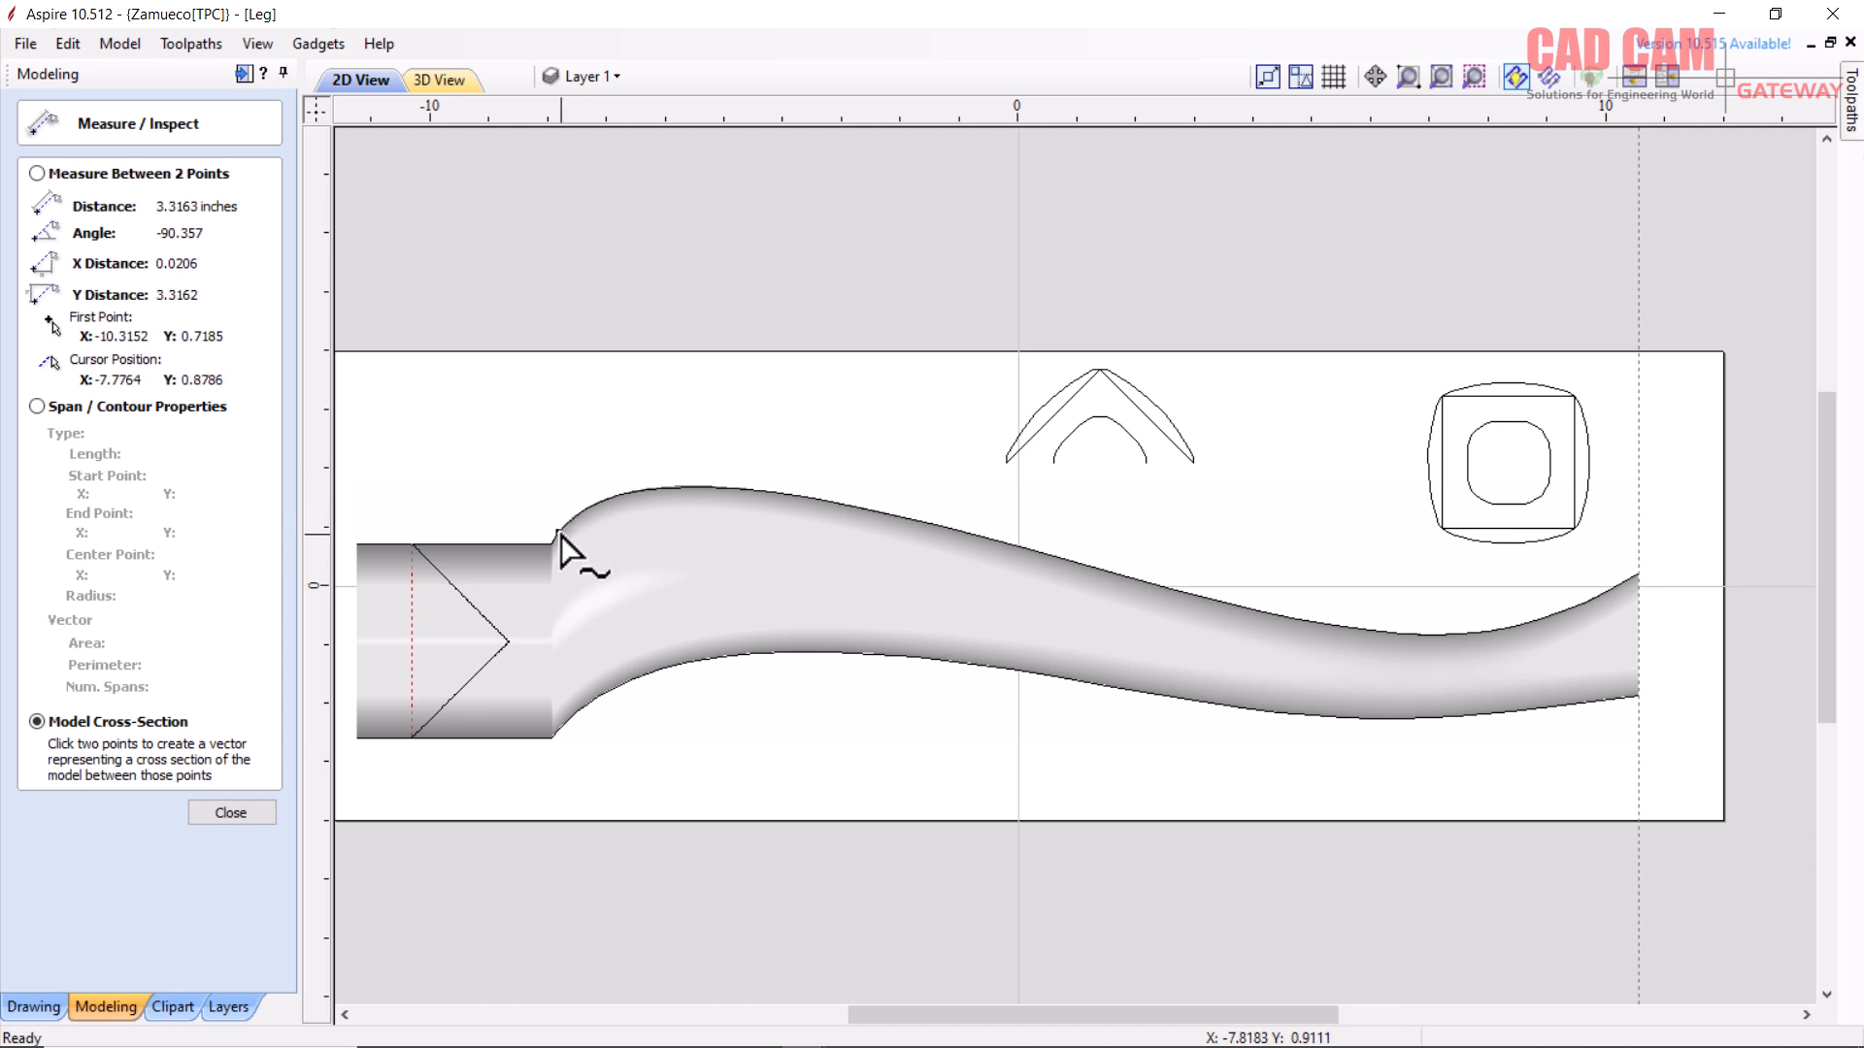
click(563, 728)
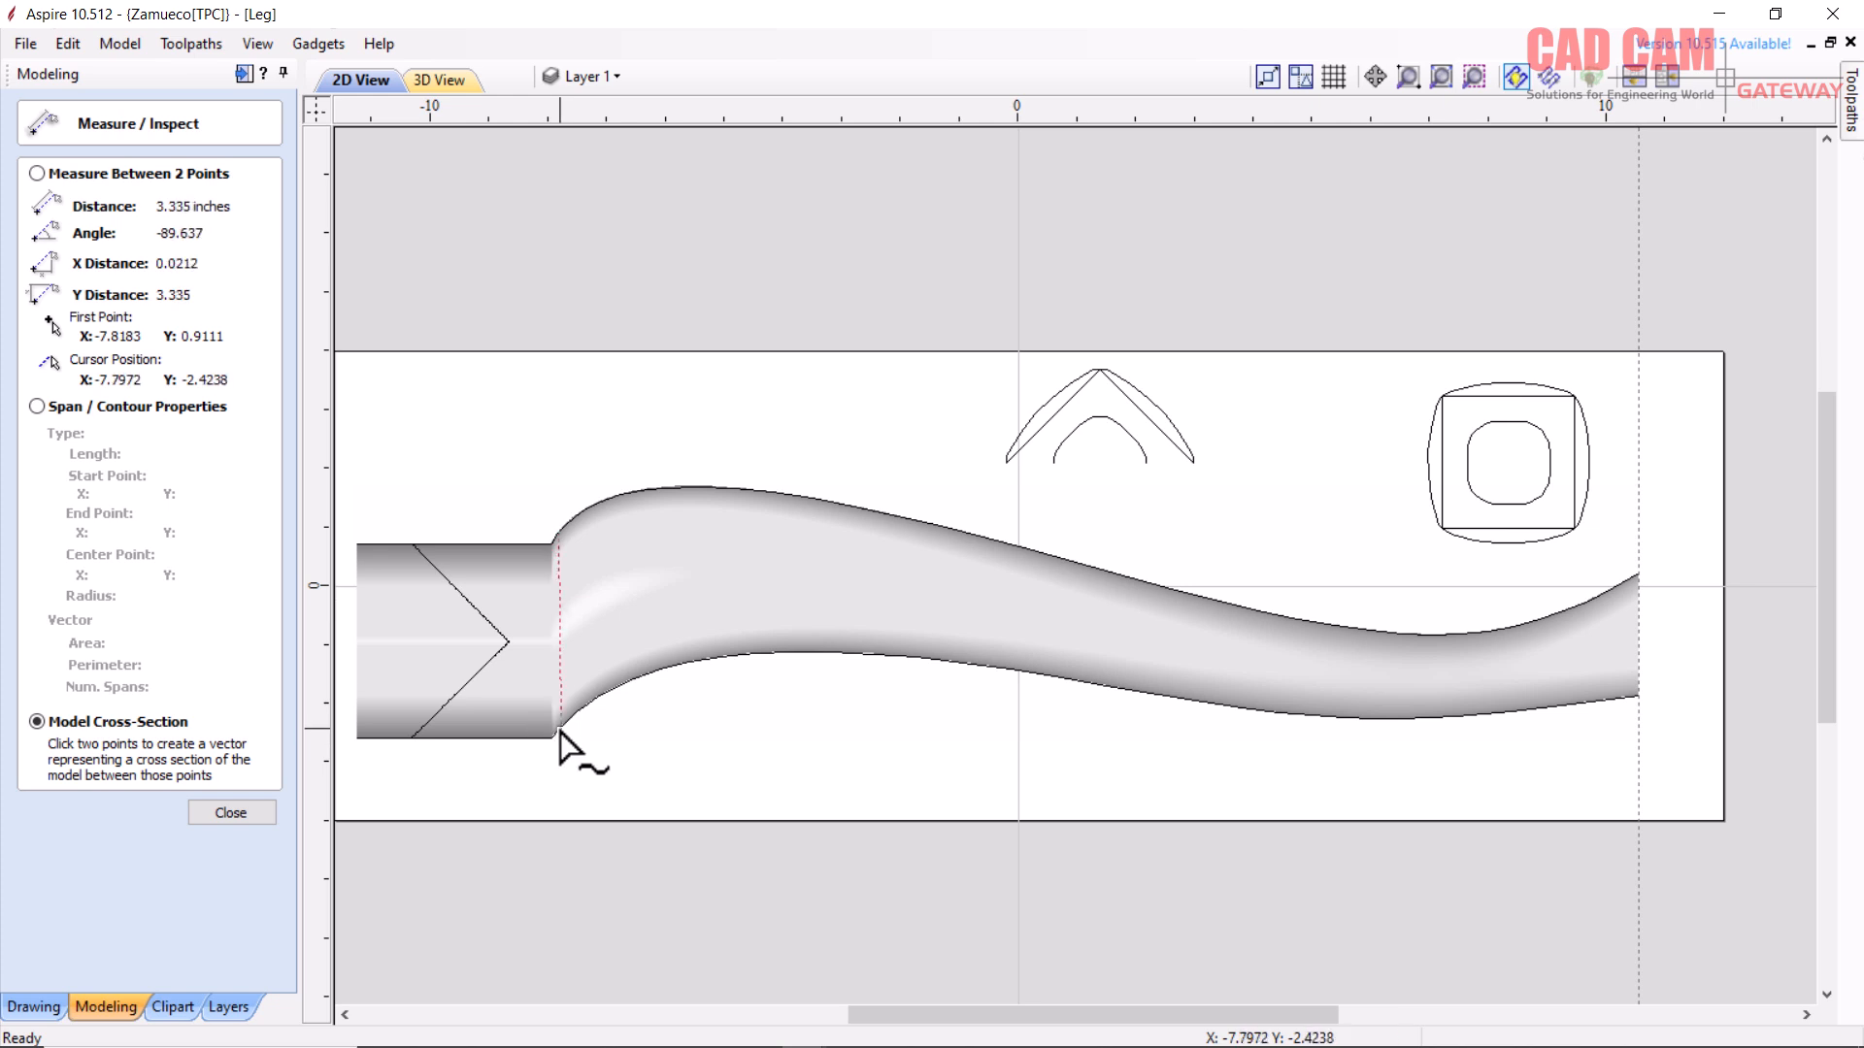
click(559, 729)
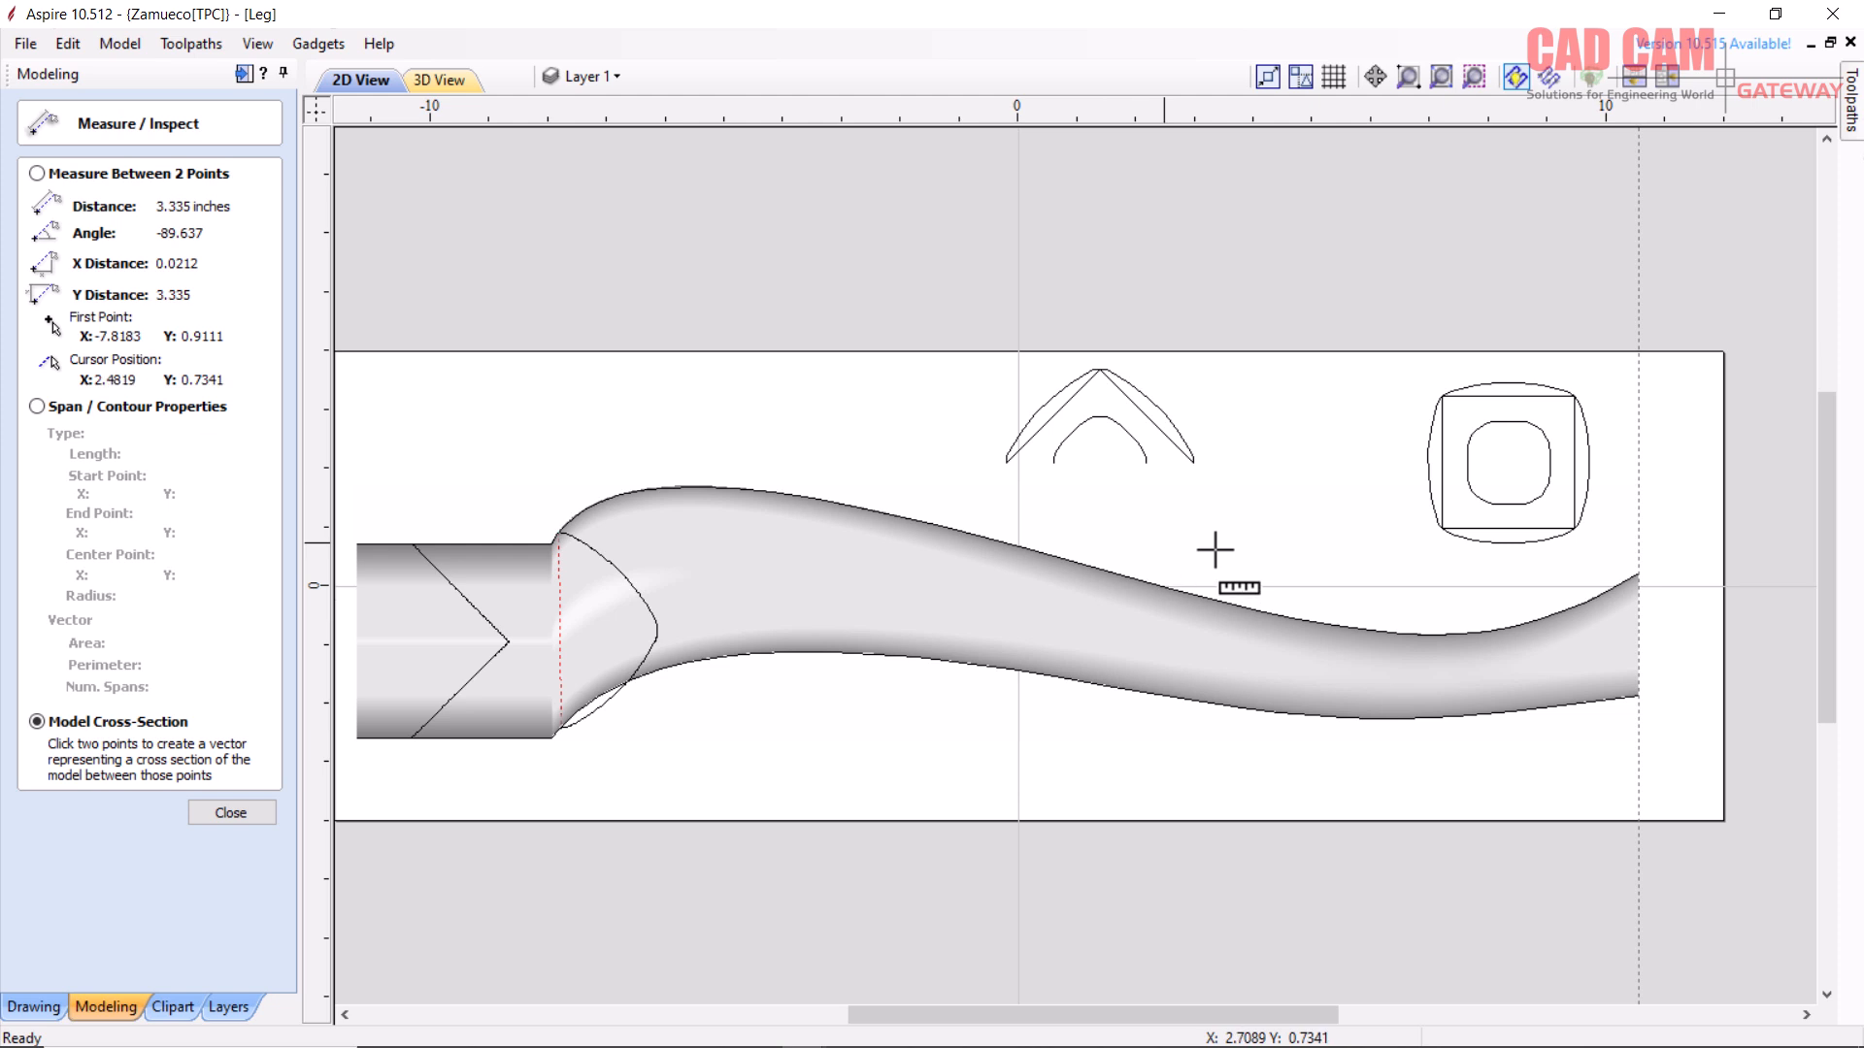
click(1429, 633)
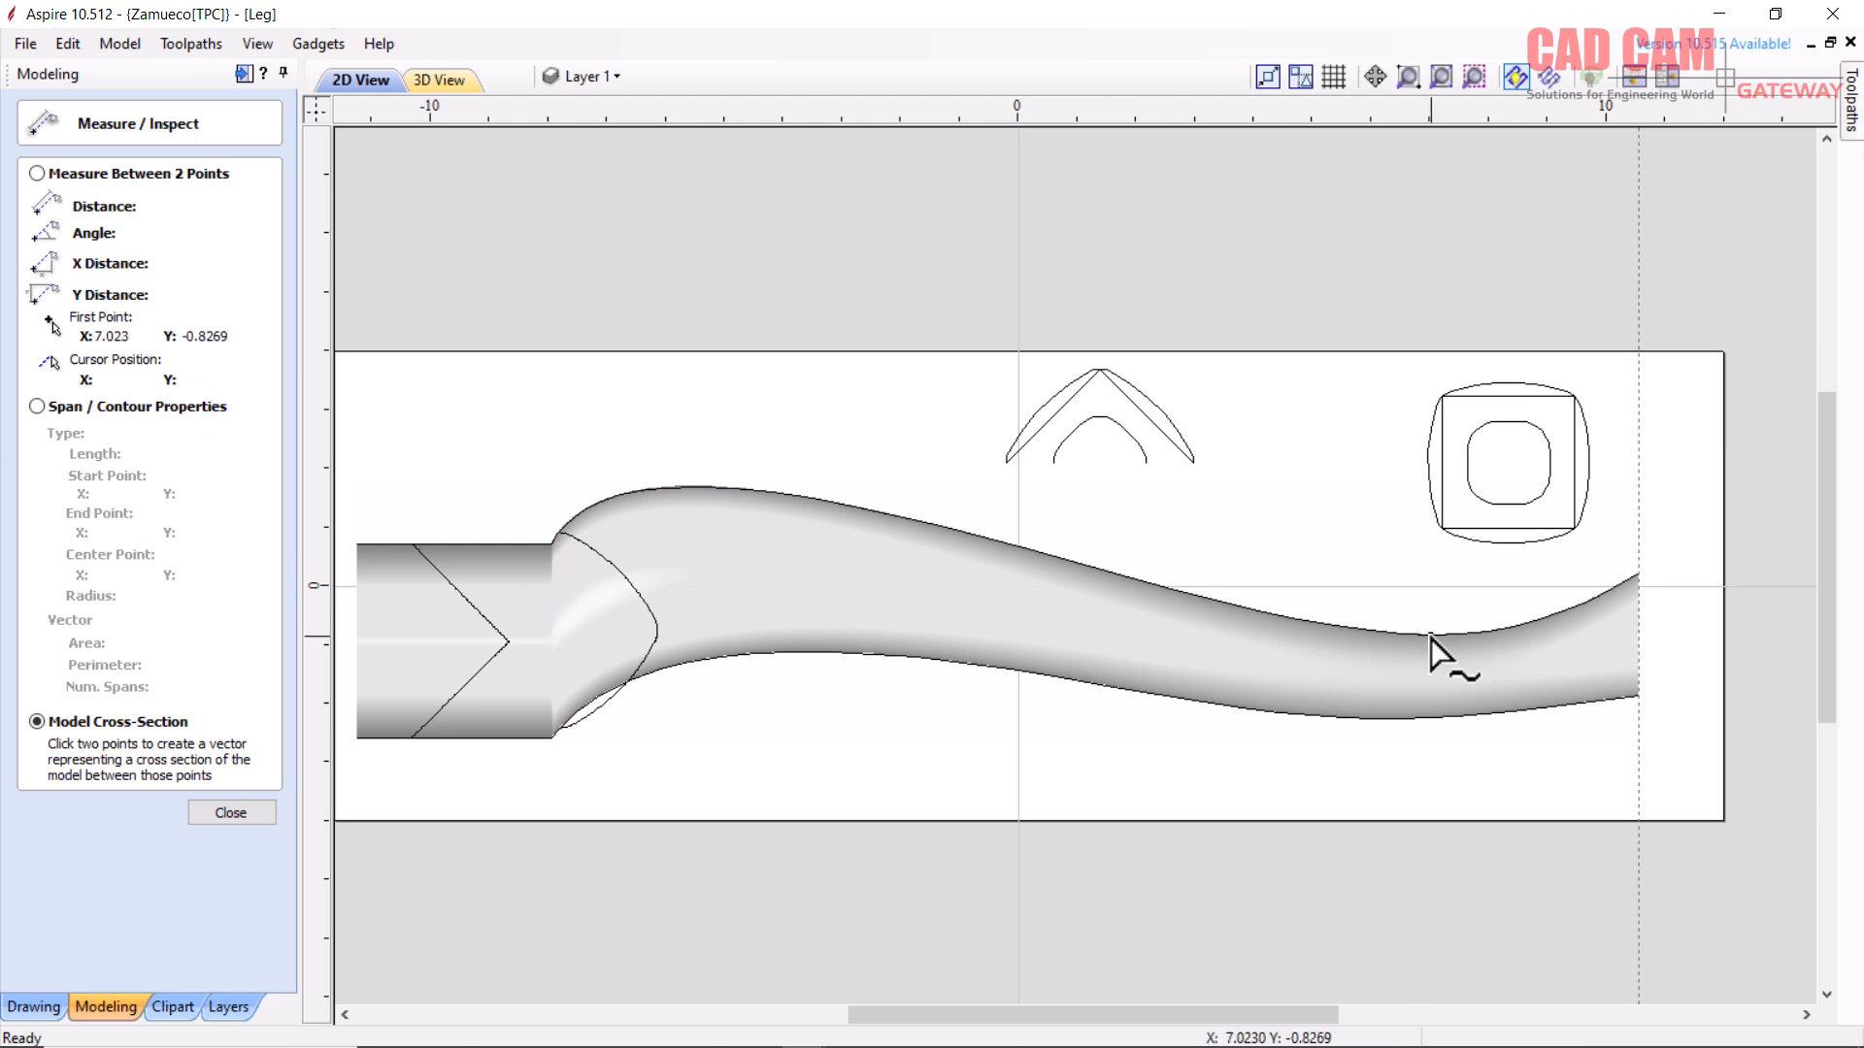
click(1432, 719)
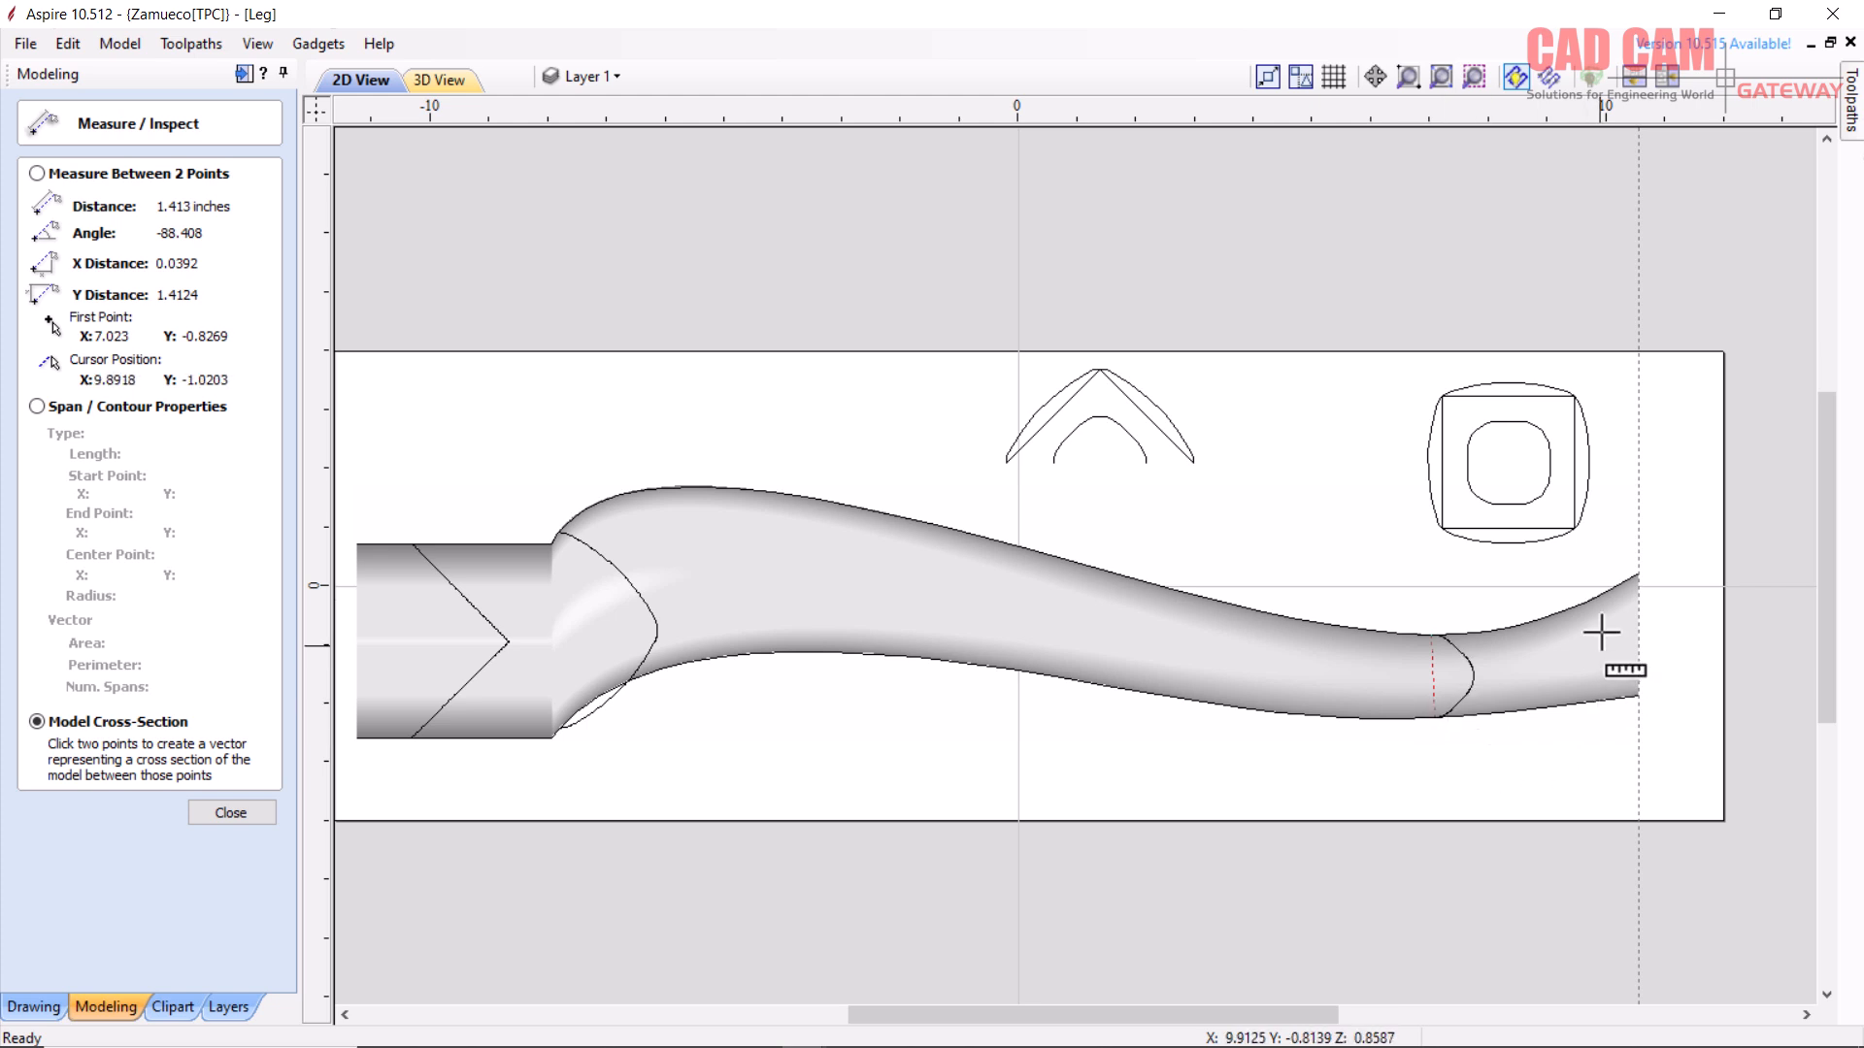
- Try to create a model cross-section exactly along the end edge of the foot
click(1638, 576)
click(1637, 699)
scroll(1656, 633, up, 3)
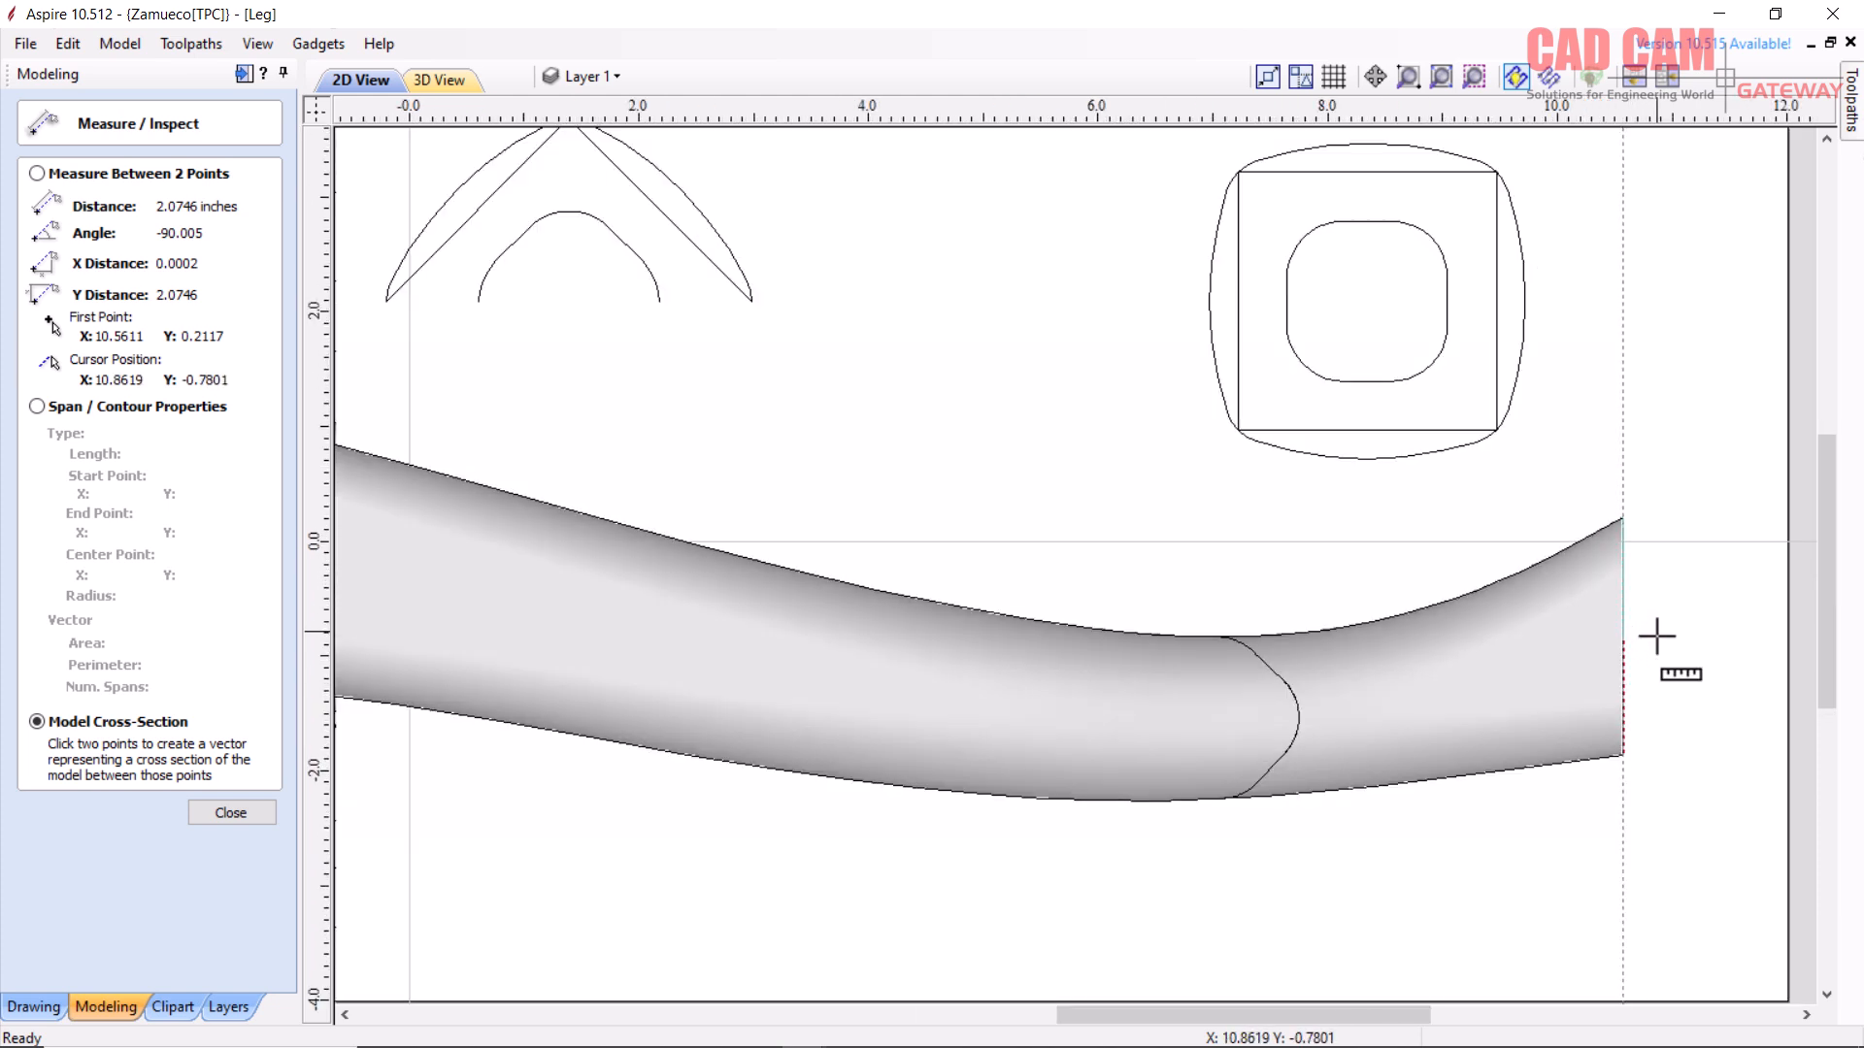
scroll(1661, 684, up, 2)
scroll(1585, 586, down, 2)
scroll(1560, 470, down, 1)
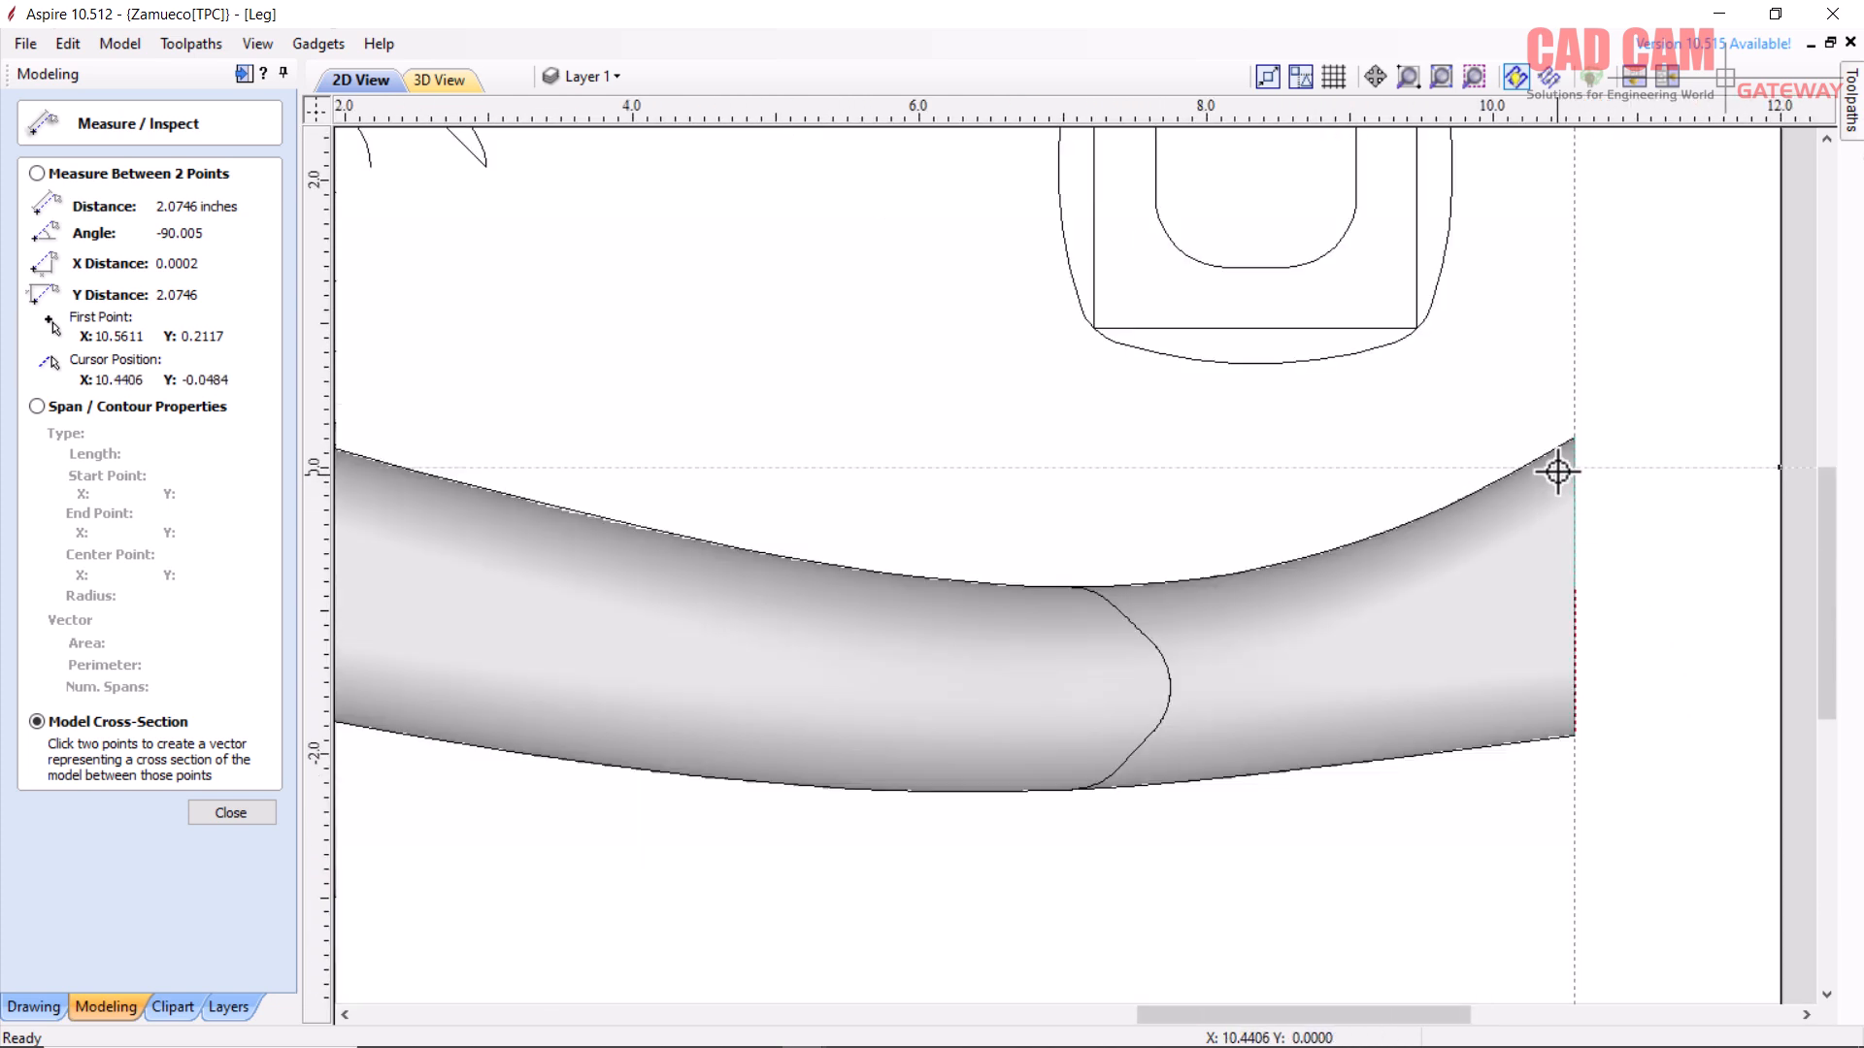
- Create a model cross-section vector across the foot, slightly inside its end edge
scroll(1569, 436, up, 2)
click(1566, 450)
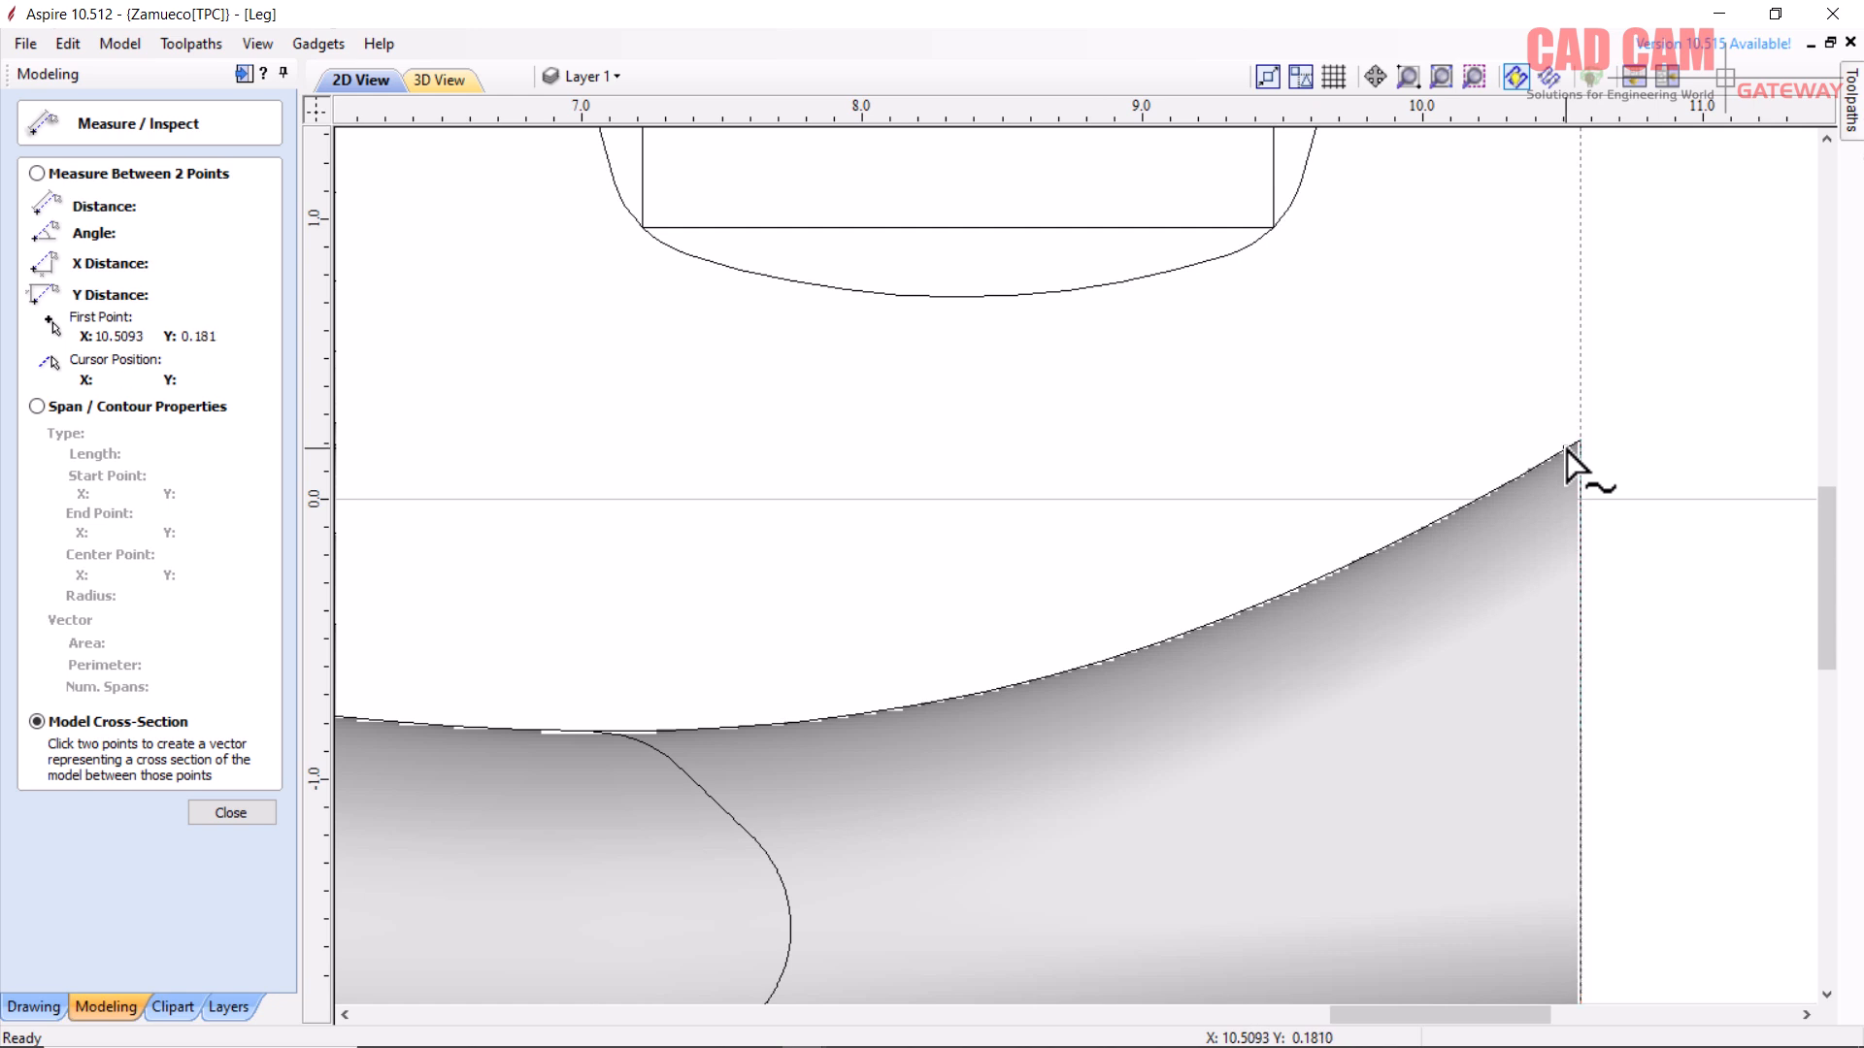
scroll(1562, 544, down, 3)
scroll(1564, 621, up, 2)
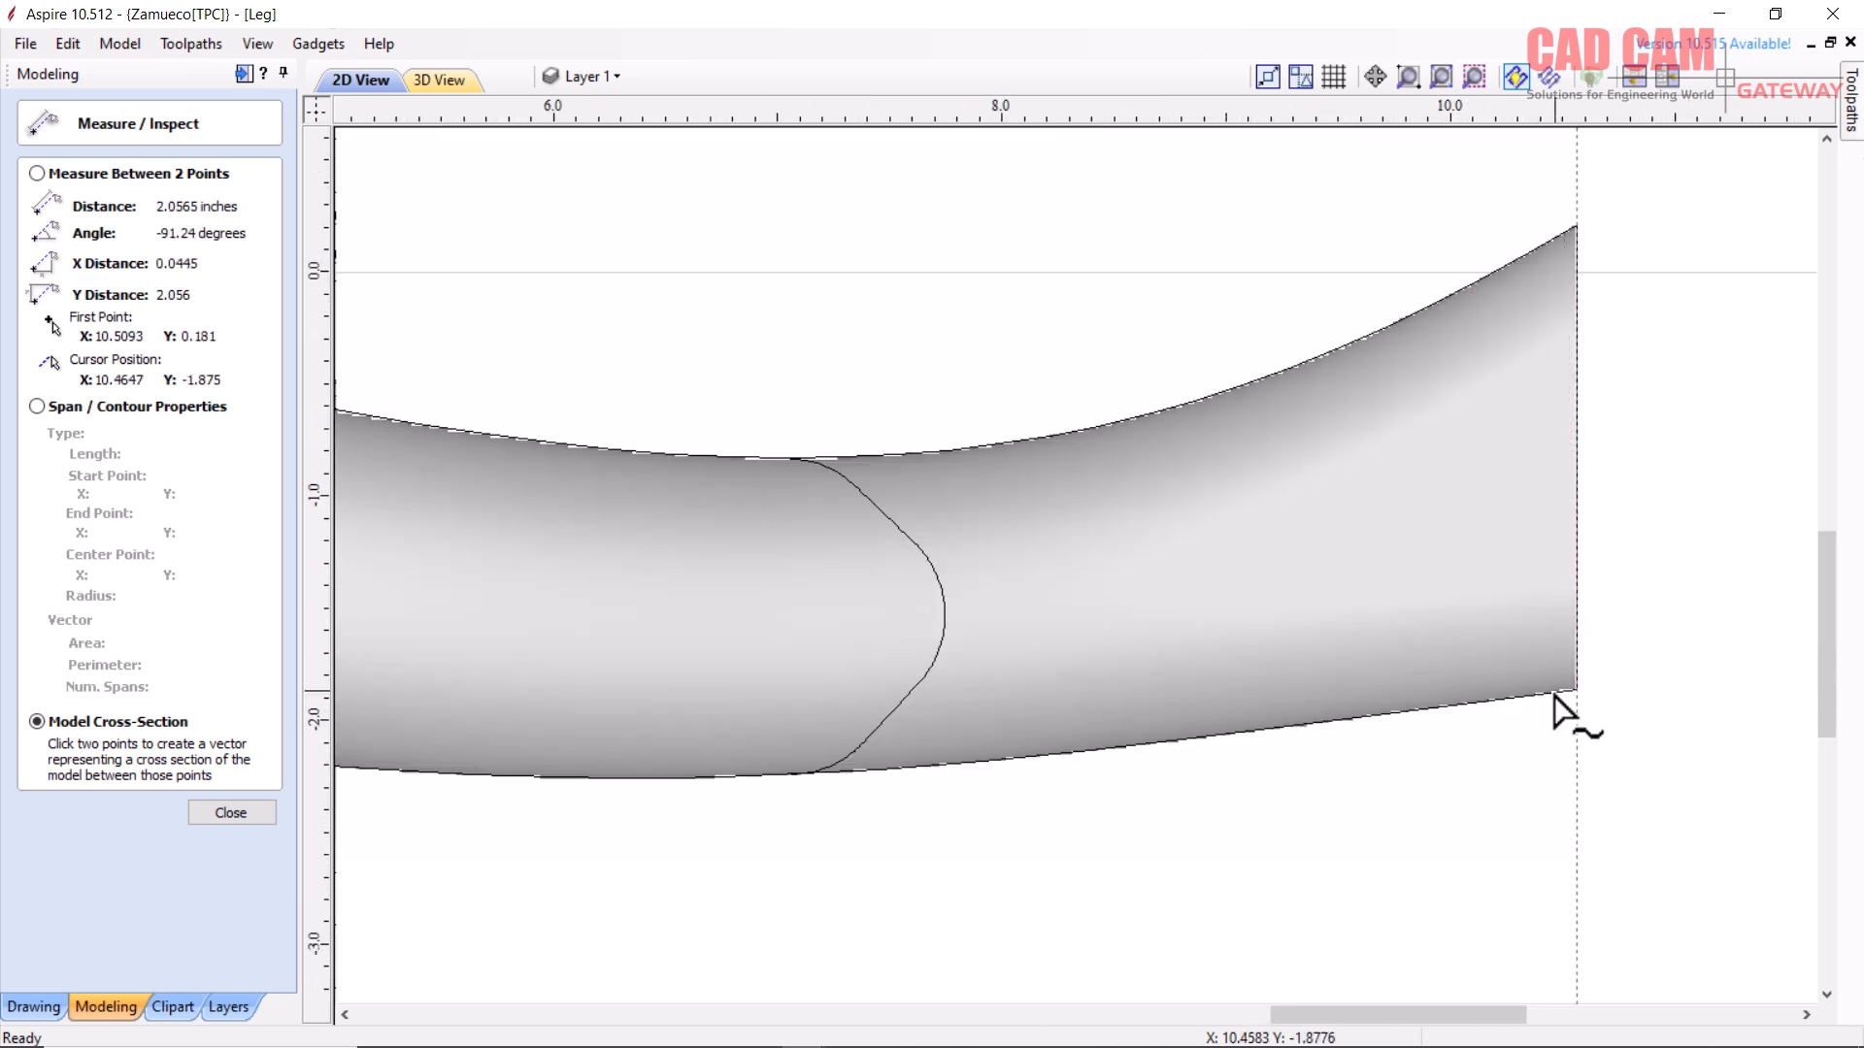
click(1562, 691)
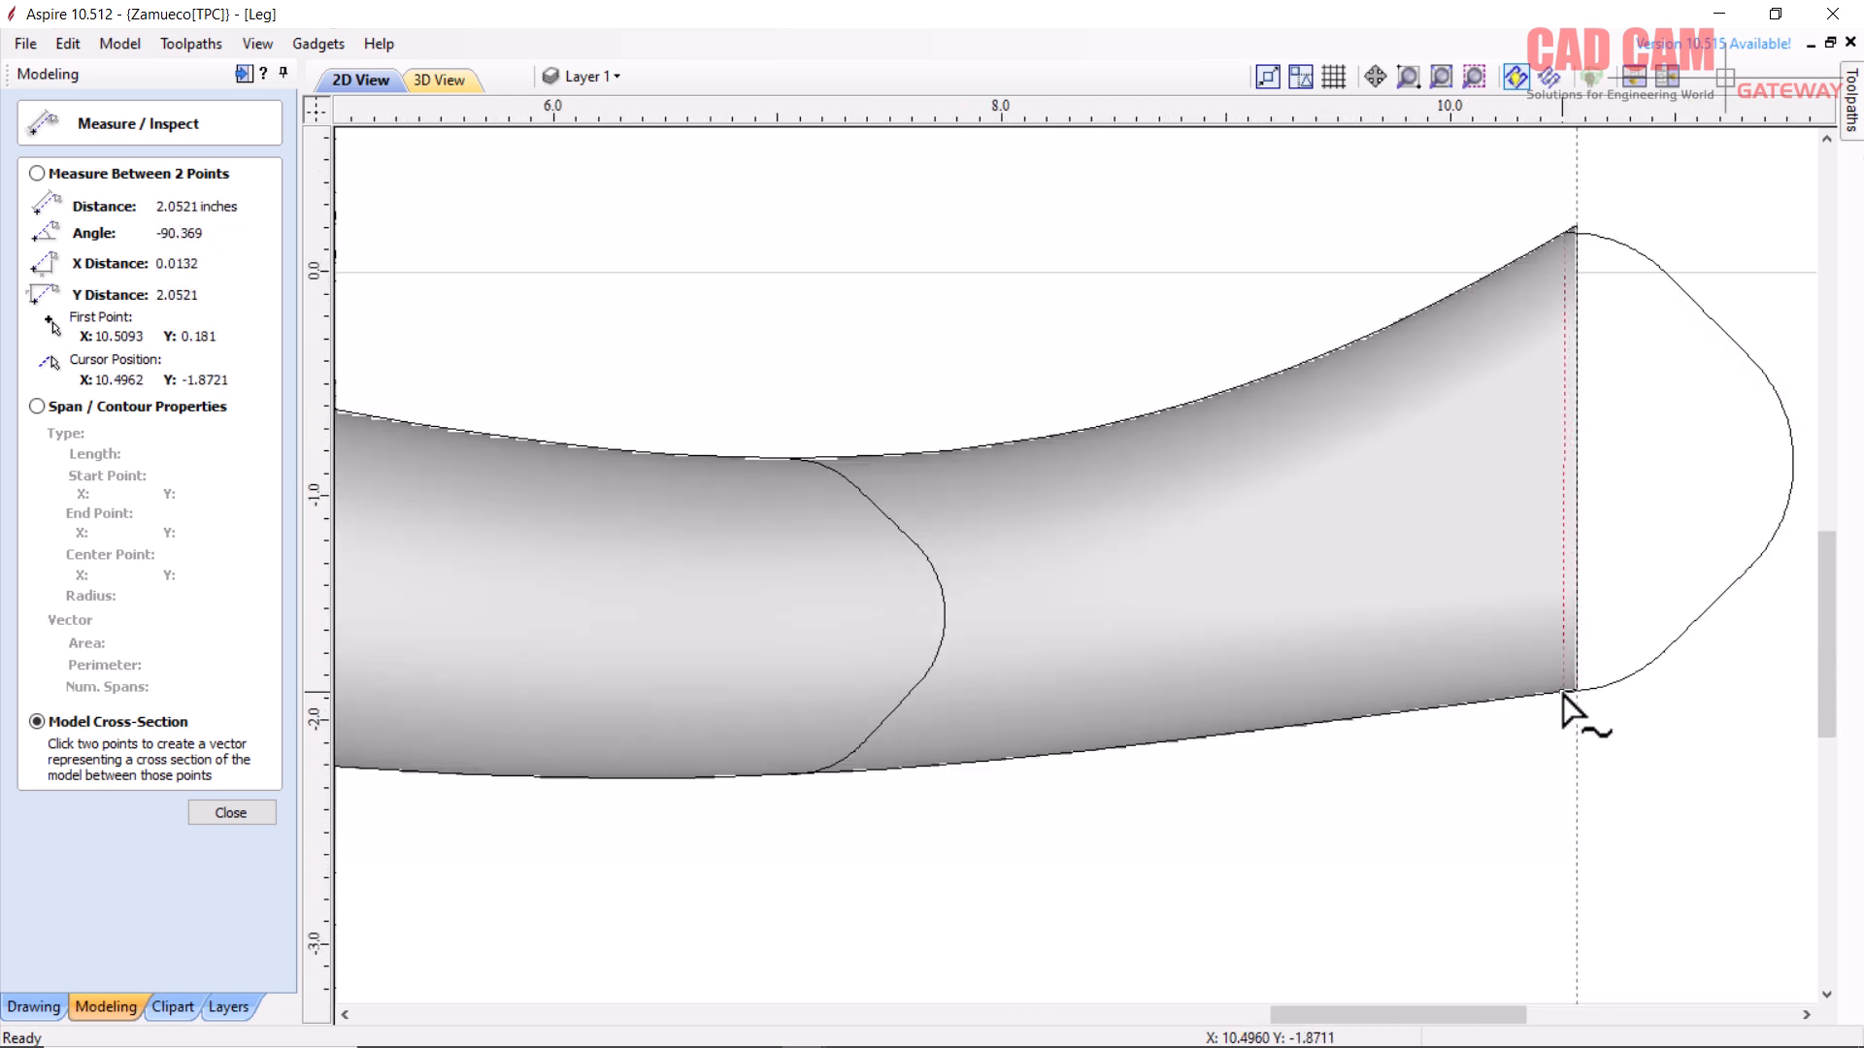
scroll(1582, 710, down, 2)
scroll(1582, 709, down, 2)
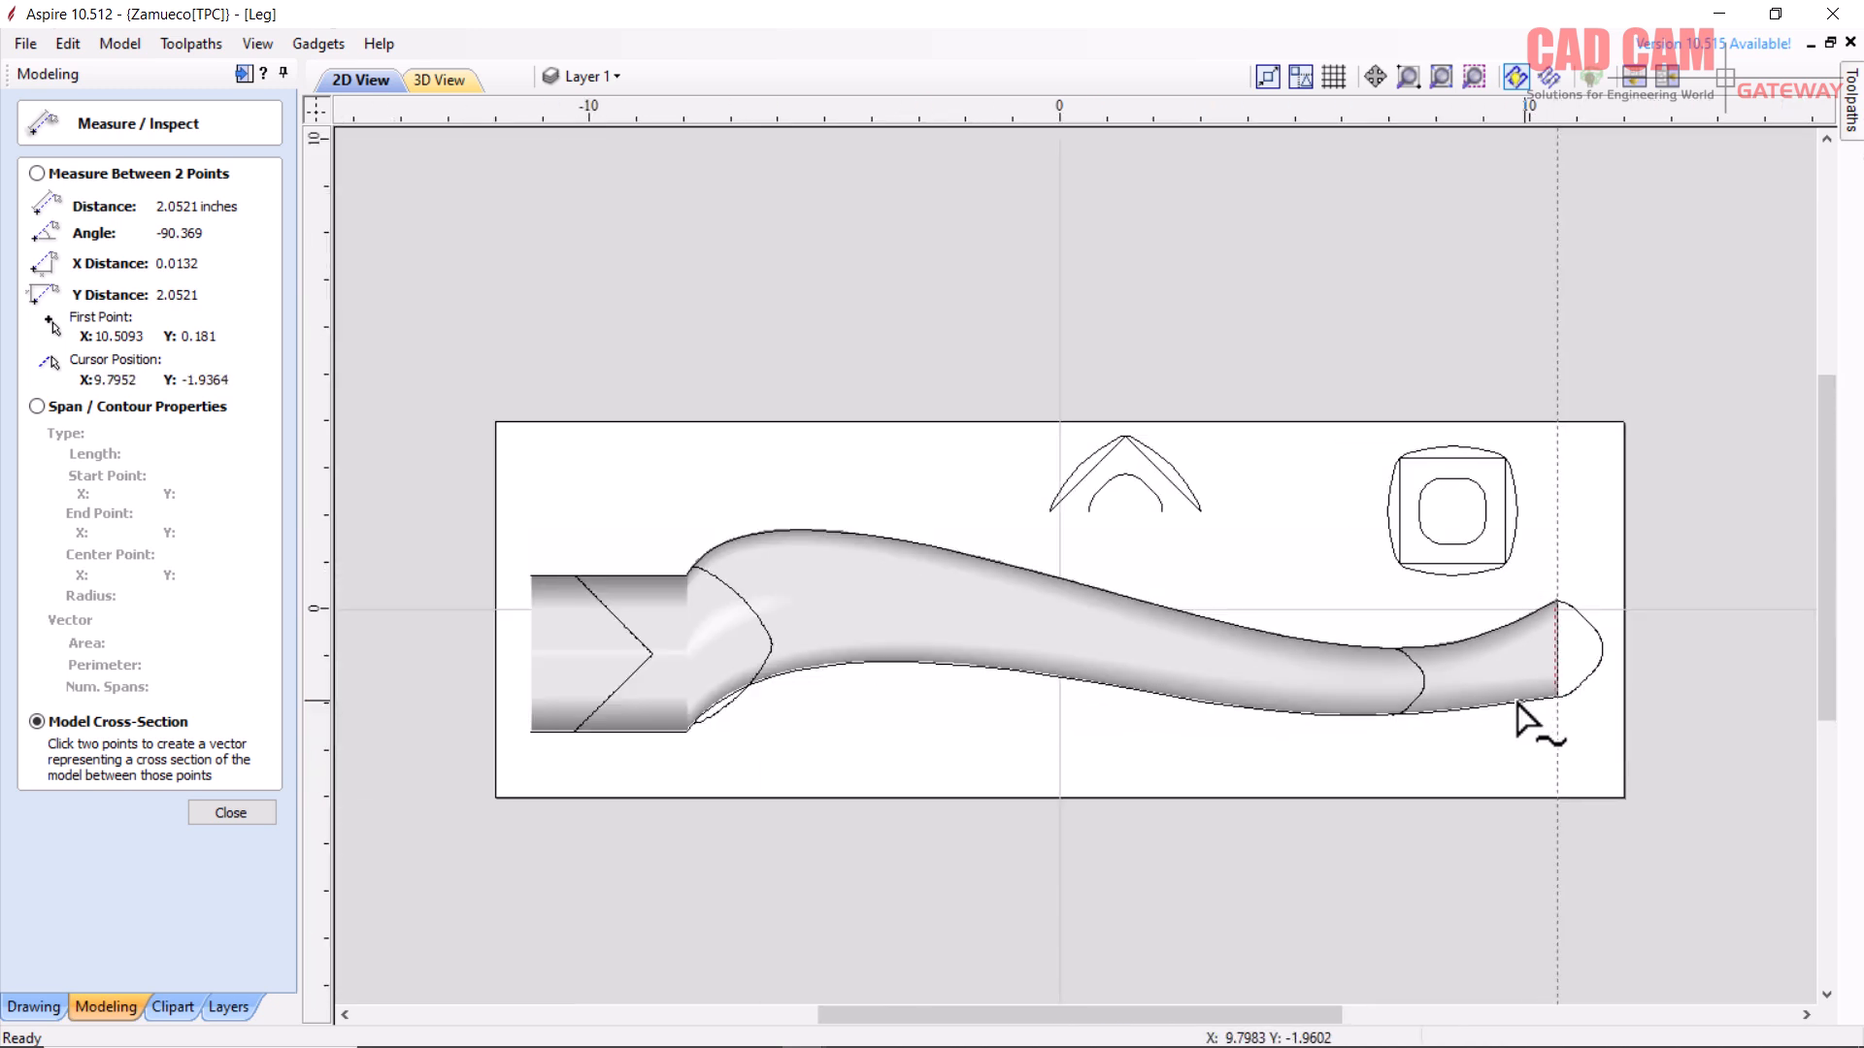
- Create a model cross-section vector across the middle of the leg at X 0, and finish measuring
click(1060, 578)
click(1060, 676)
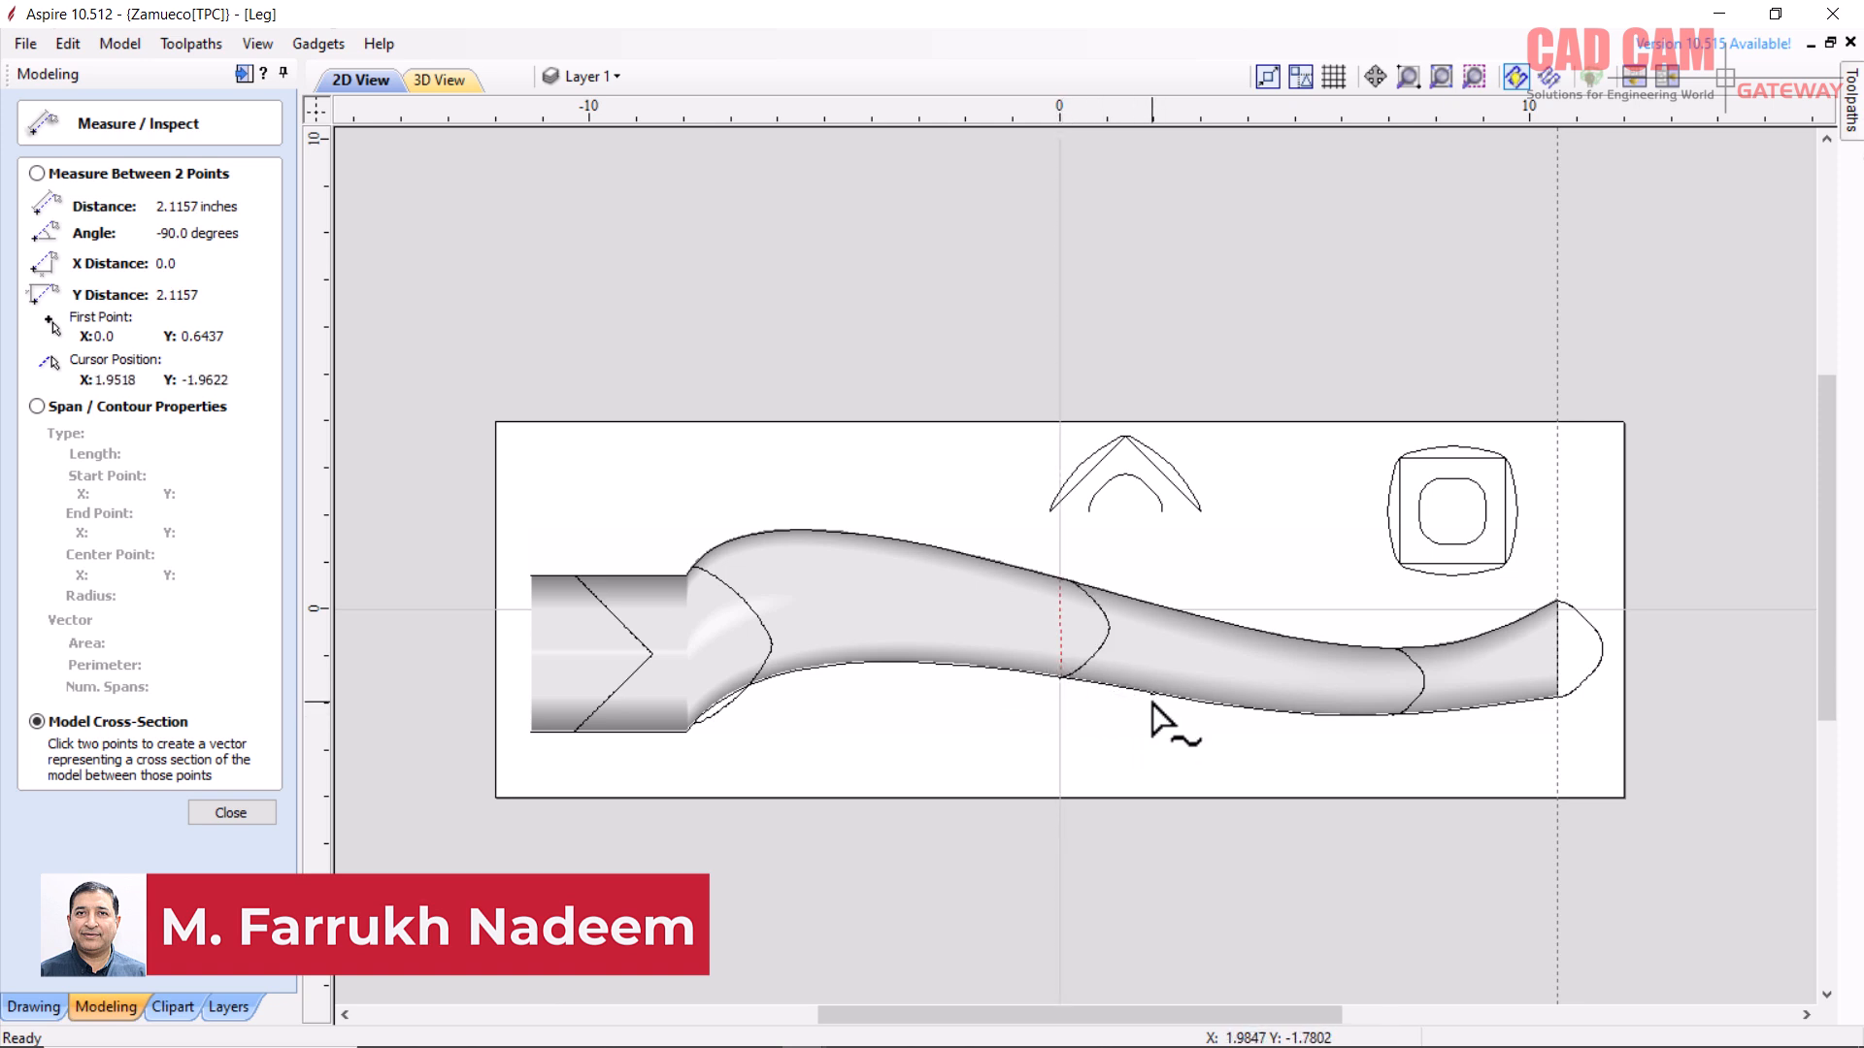
key(Escape)
- Rotate the three nested square profile vectors by 45 degrees about their centre and compare them with the leg's cross-sections
scroll(1157, 562, up, 1)
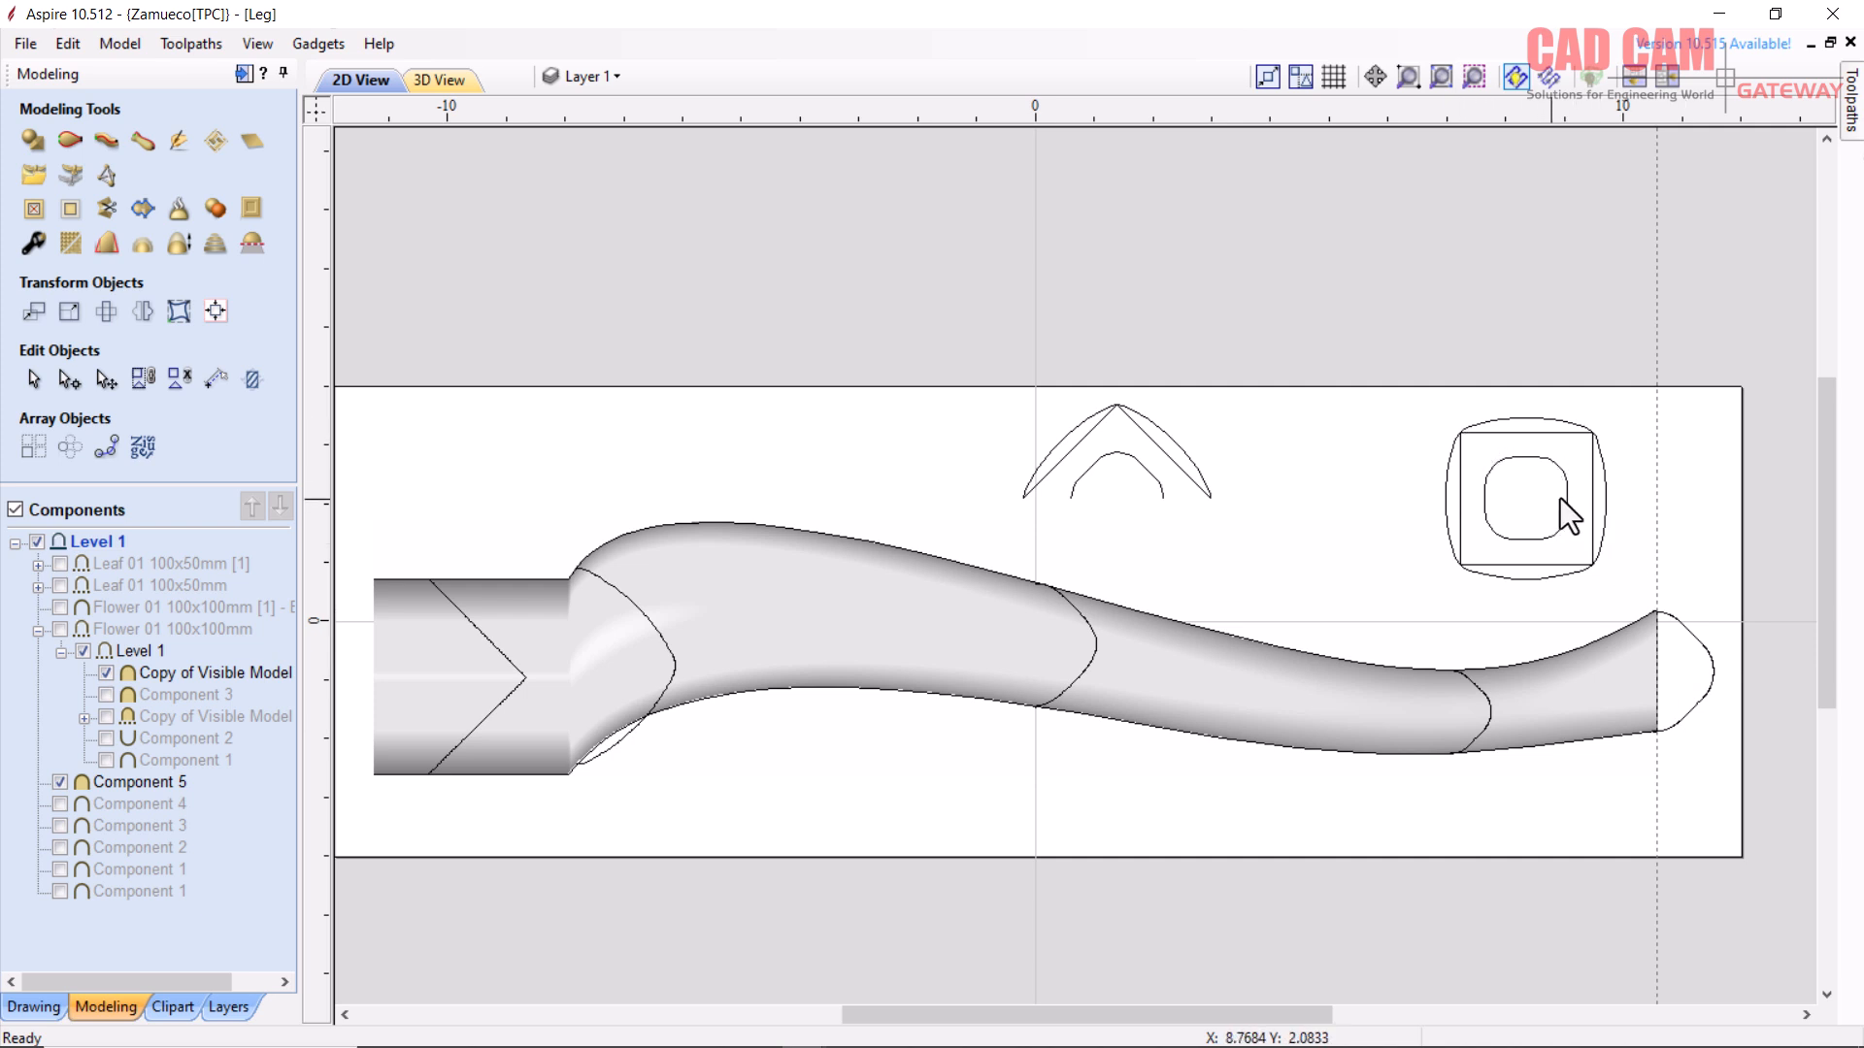
drag(1424, 400, 1625, 602)
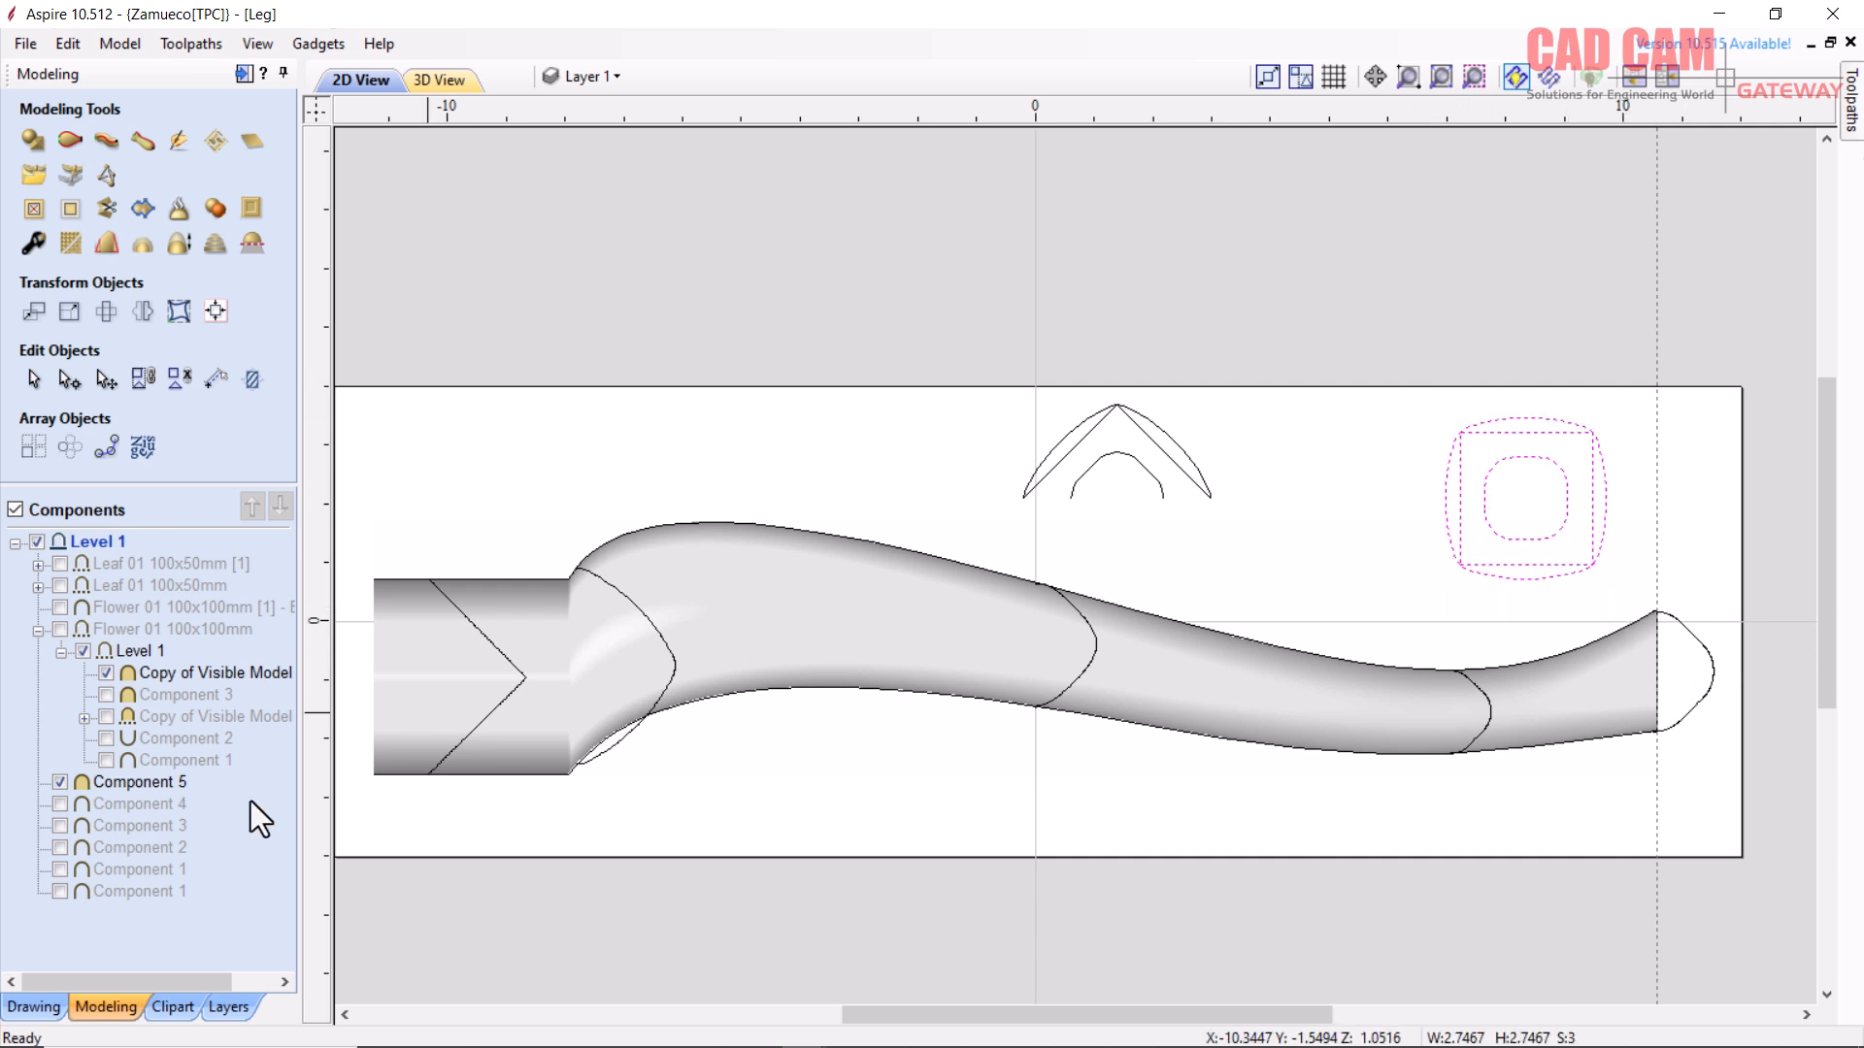
click(34, 1007)
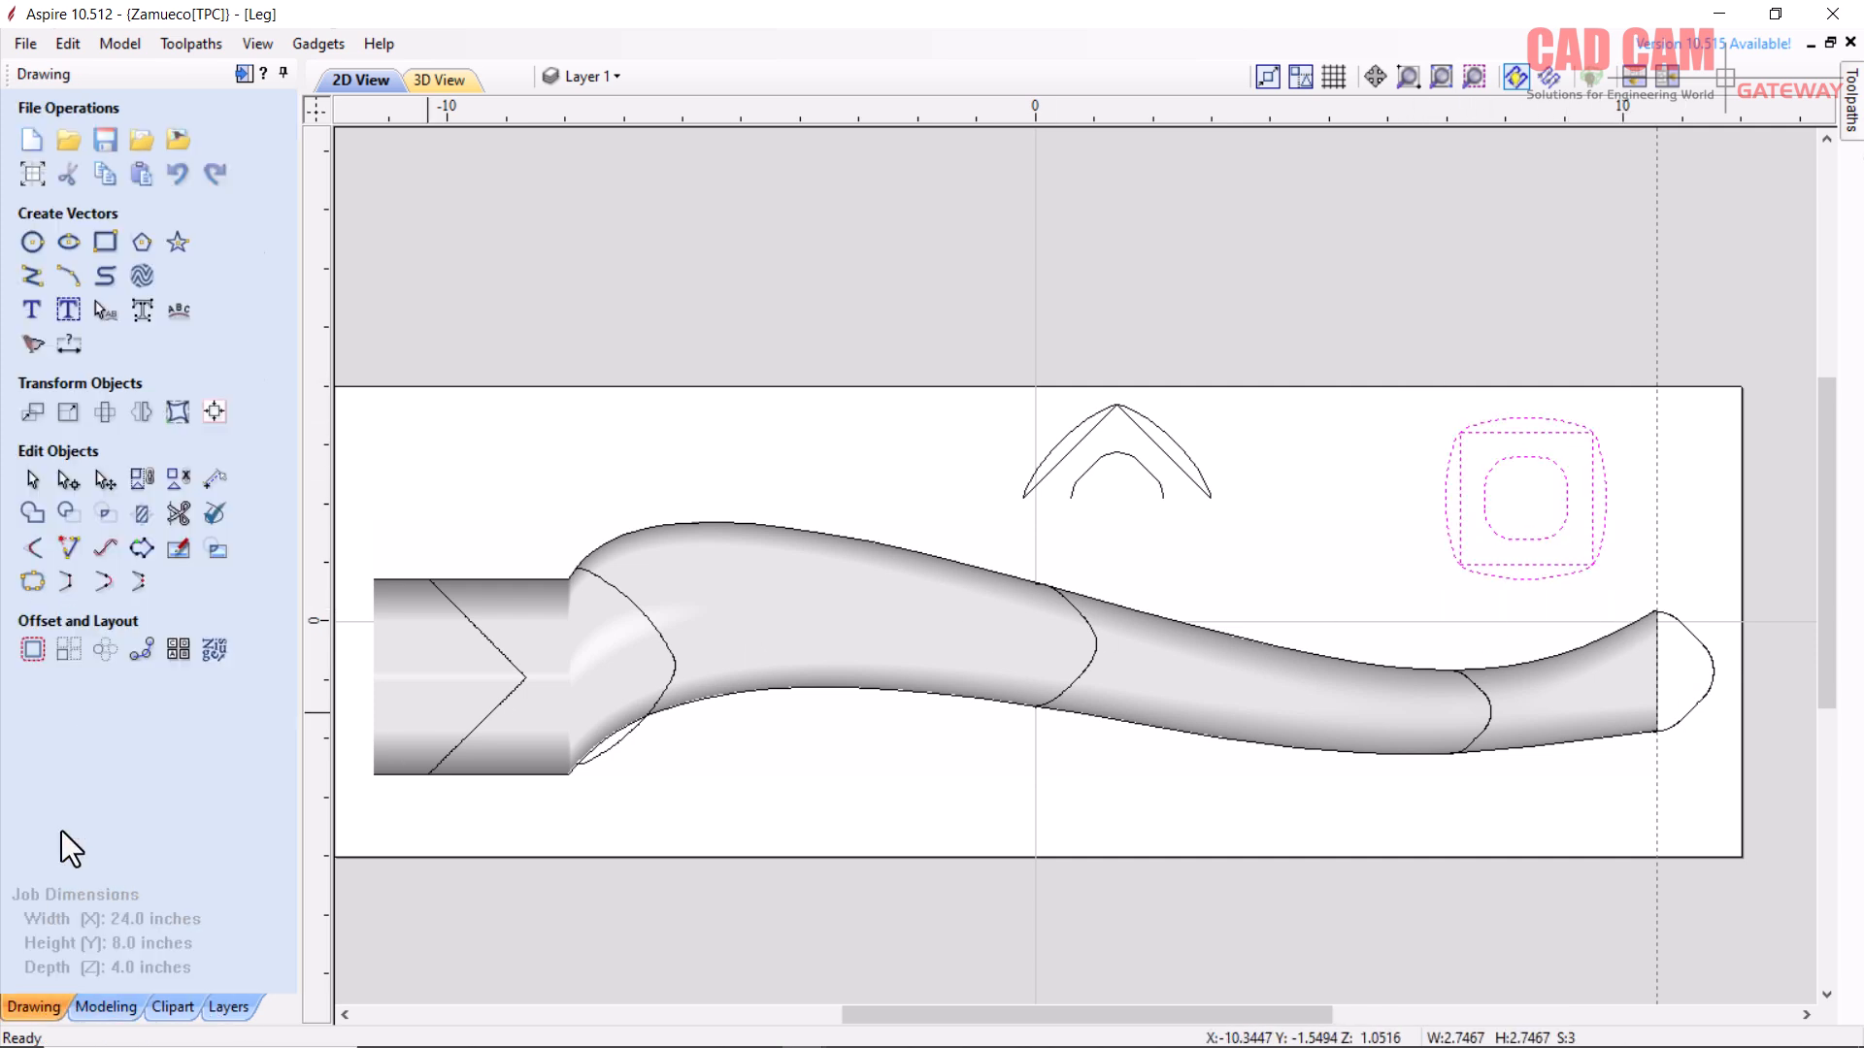
click(101, 415)
key(Return)
click(1179, 322)
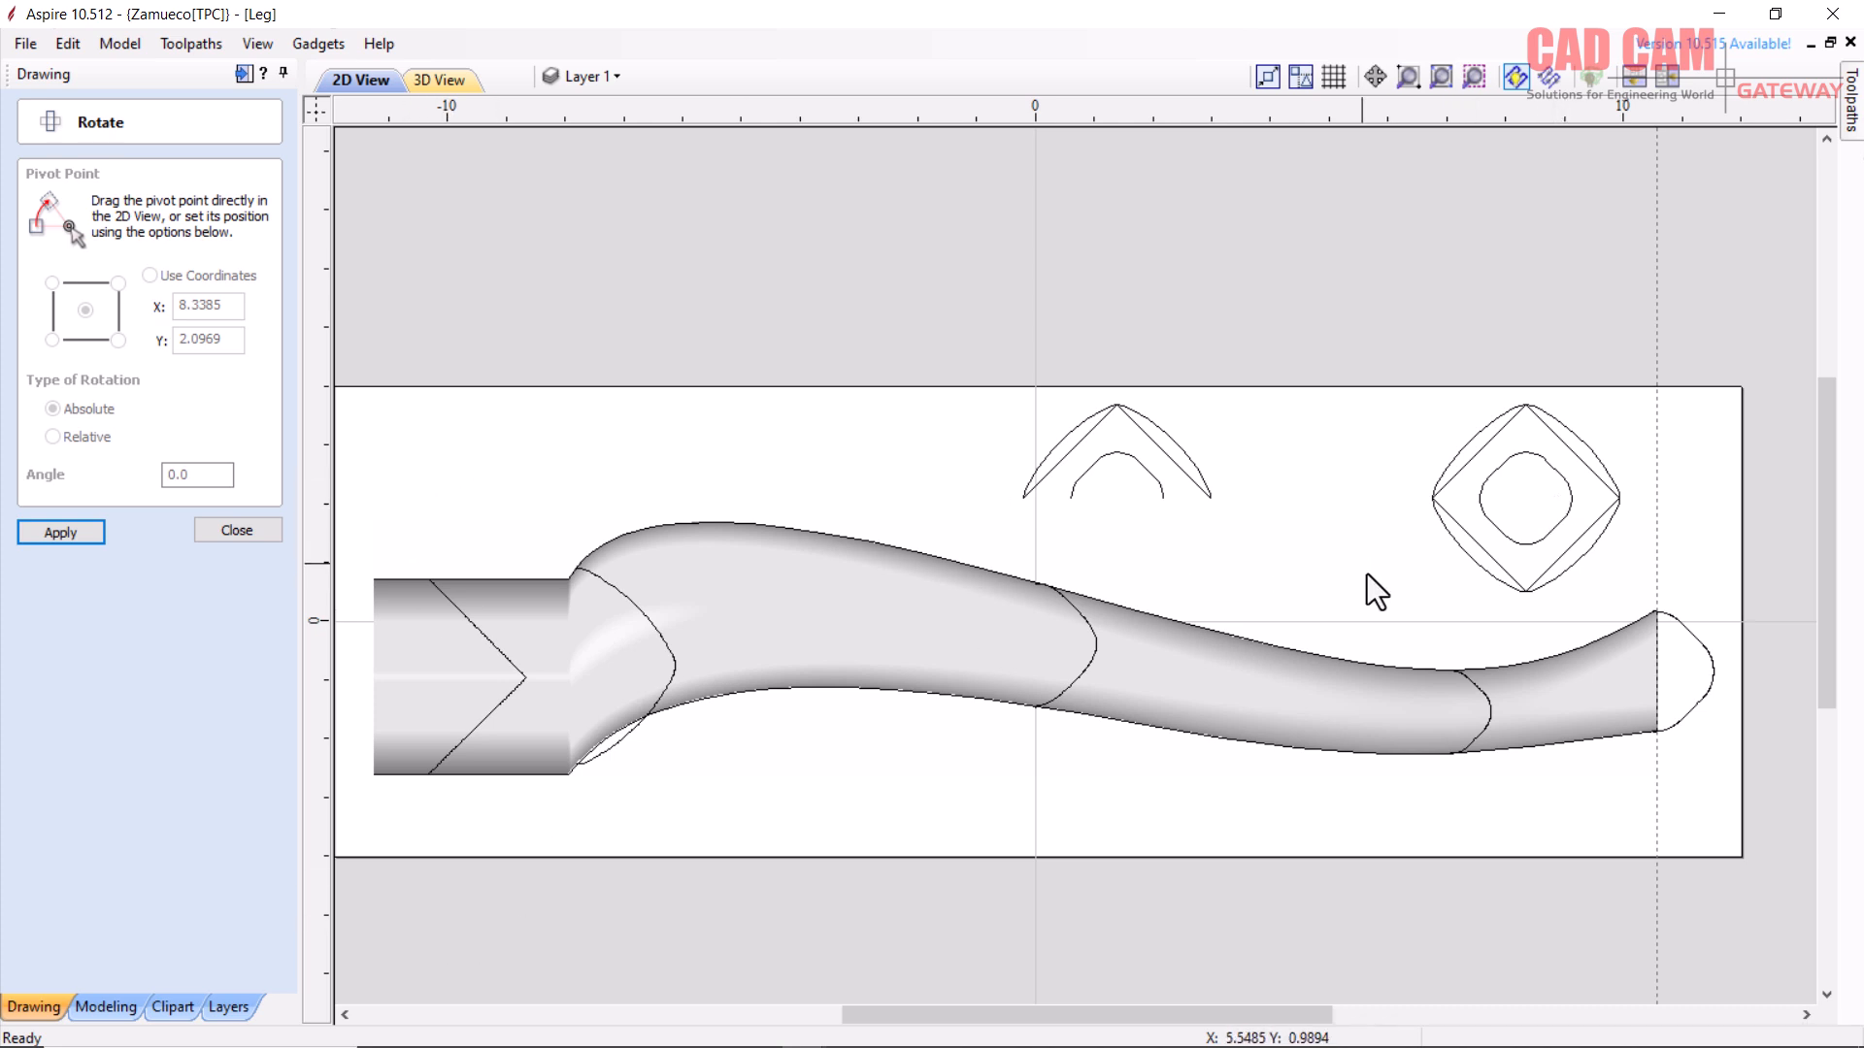
click(1476, 452)
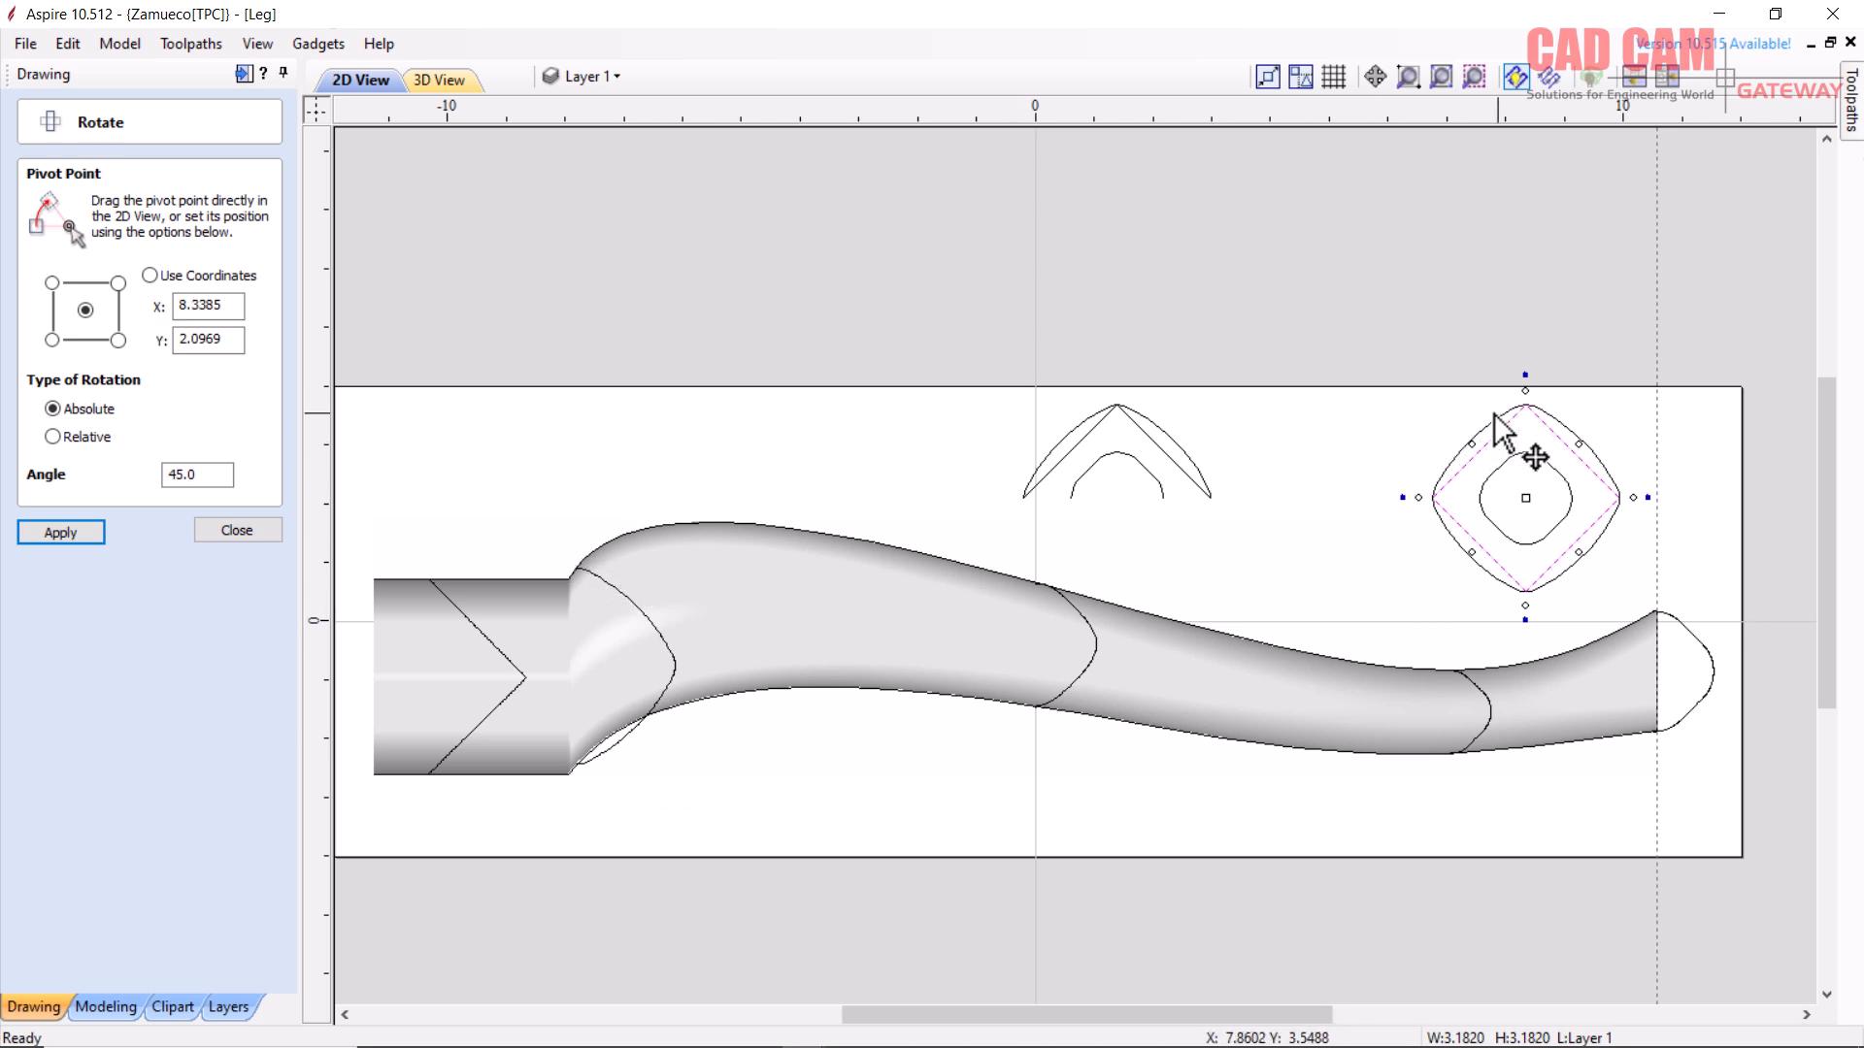
click(1249, 464)
scroll(1610, 548, down, 2)
scroll(1562, 561, up, 2)
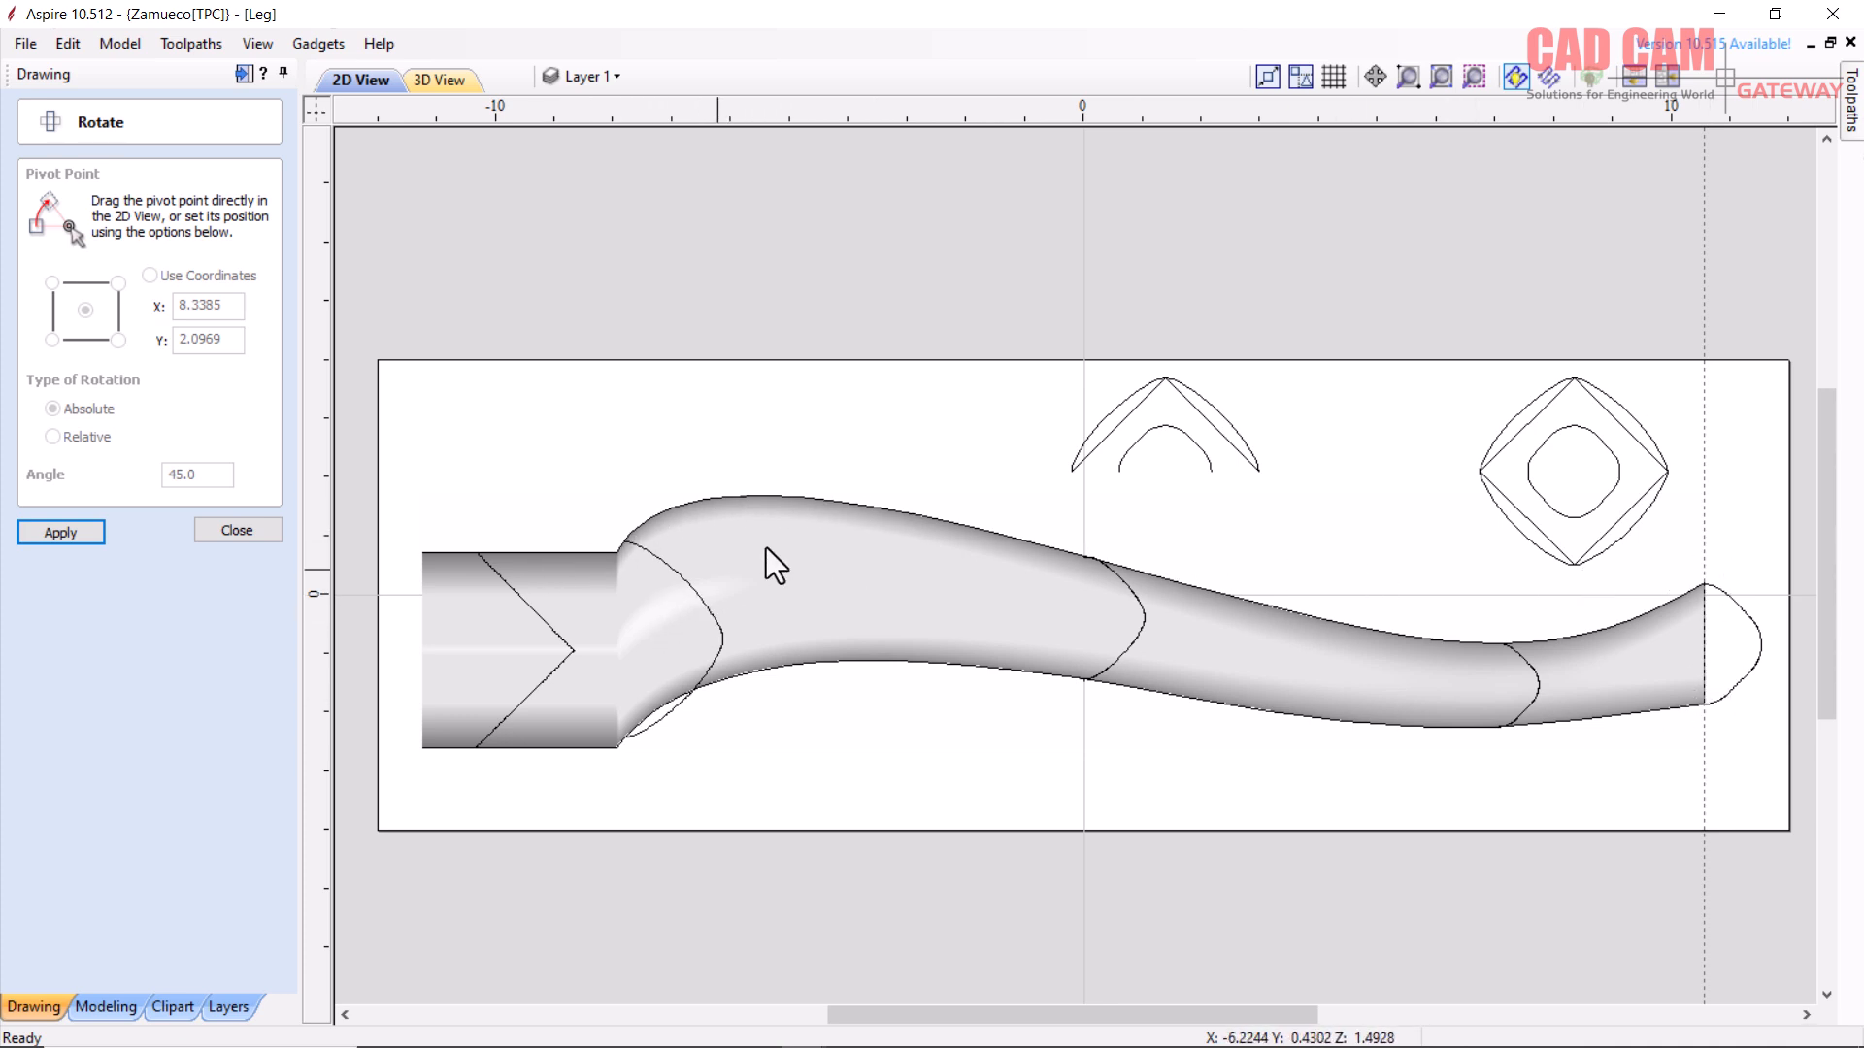
- Switch to the 3d files folder, open the STL file "3d leg close" in Paint 3D, and rotate the leg
key(alt+Tab)
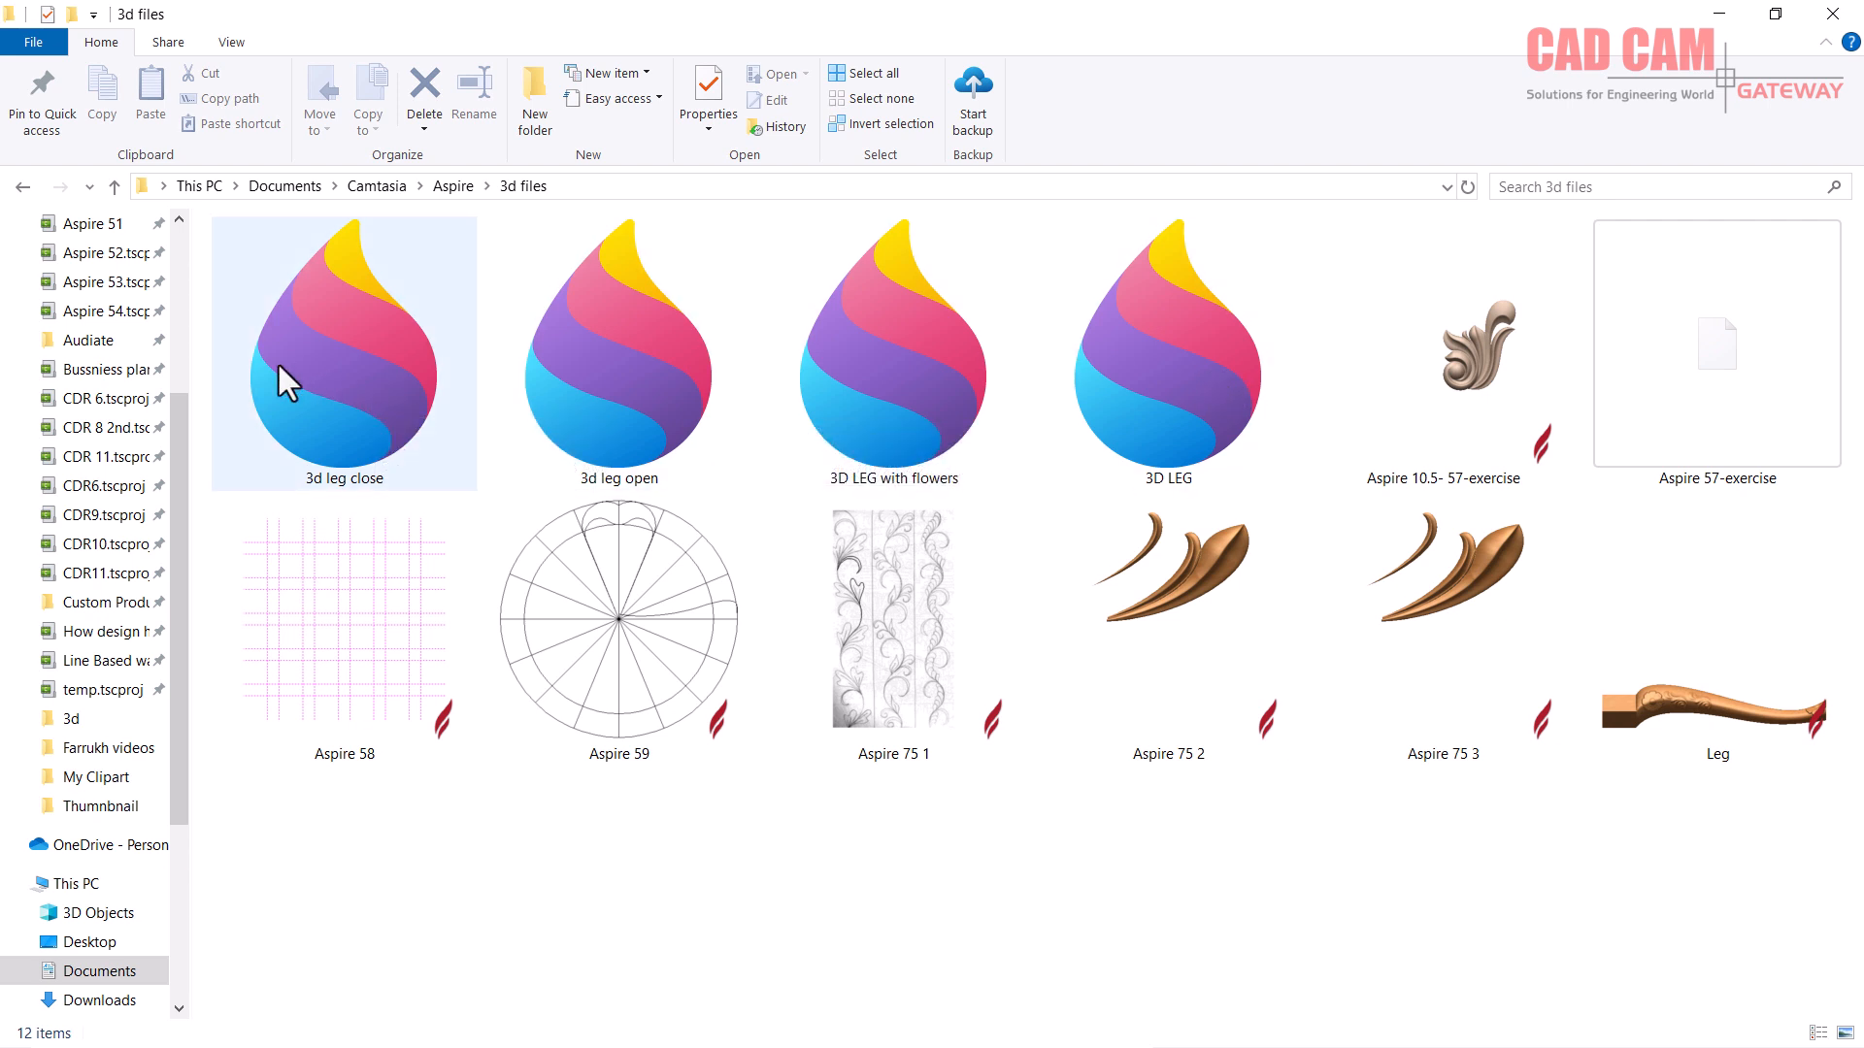
click(354, 345)
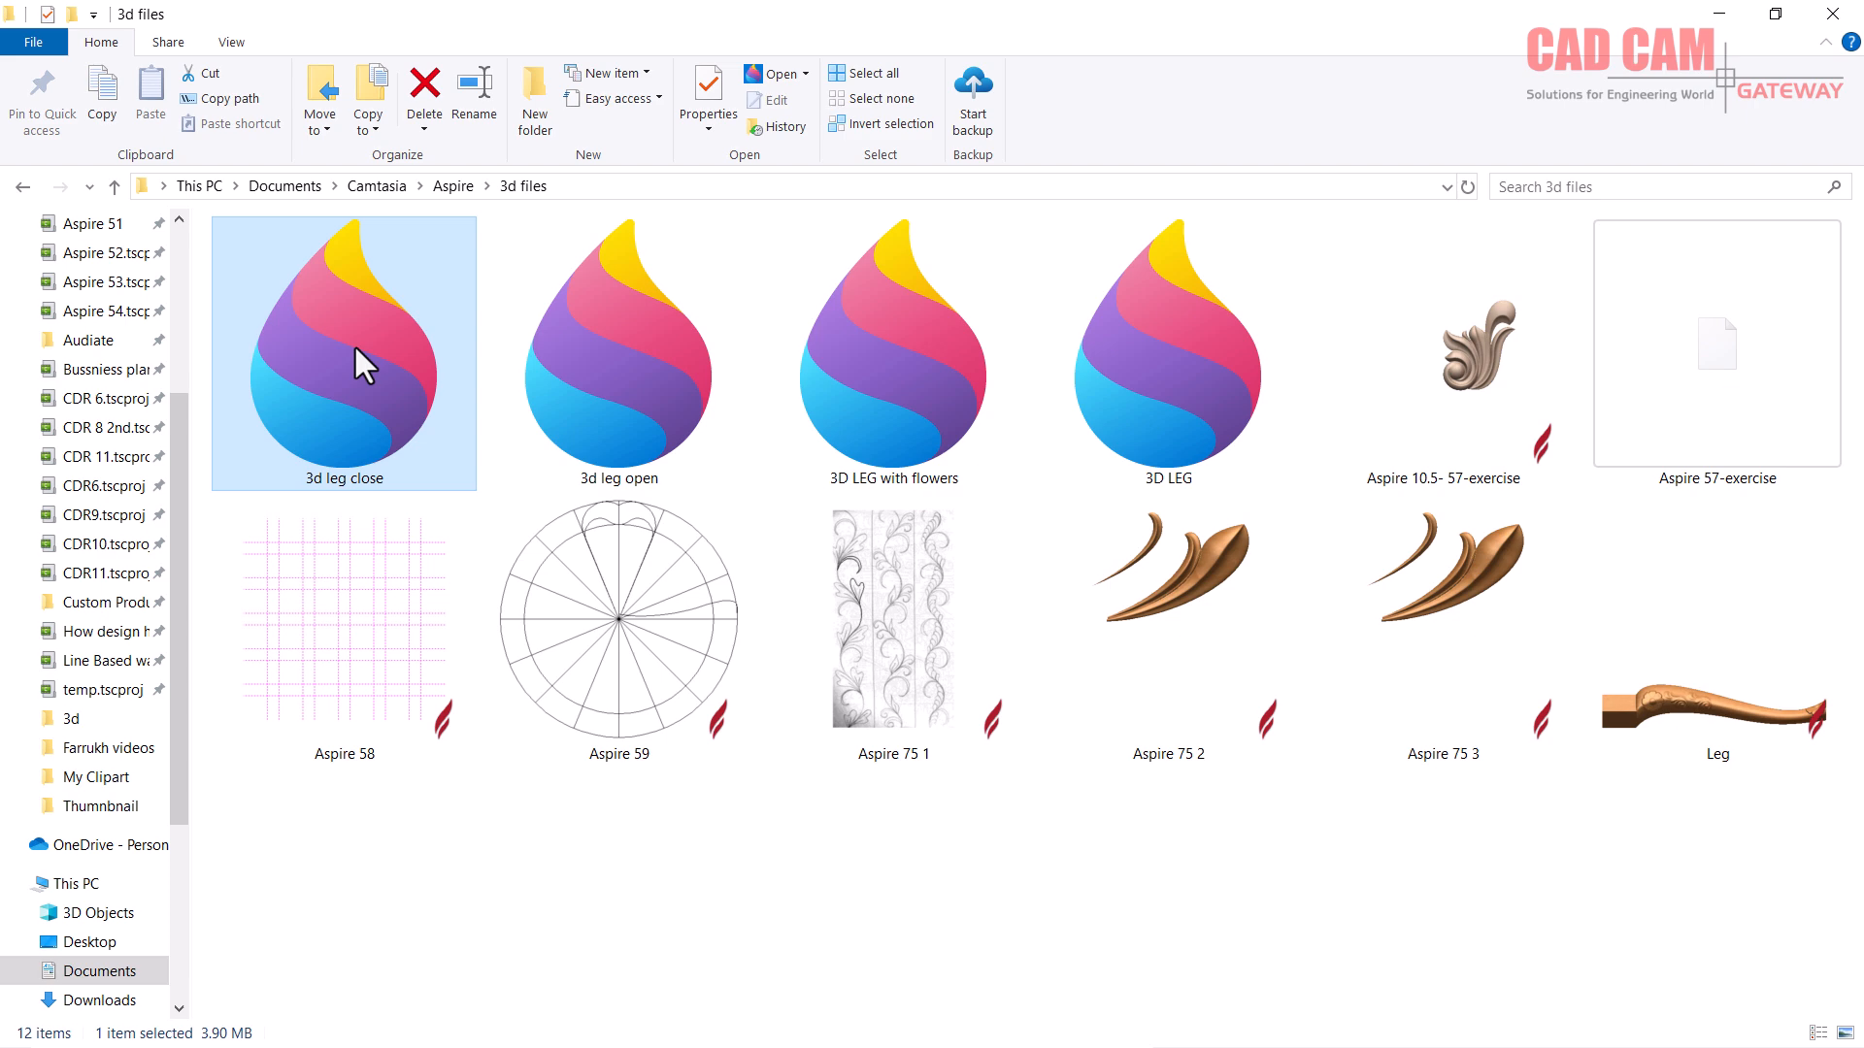
double_click(354, 346)
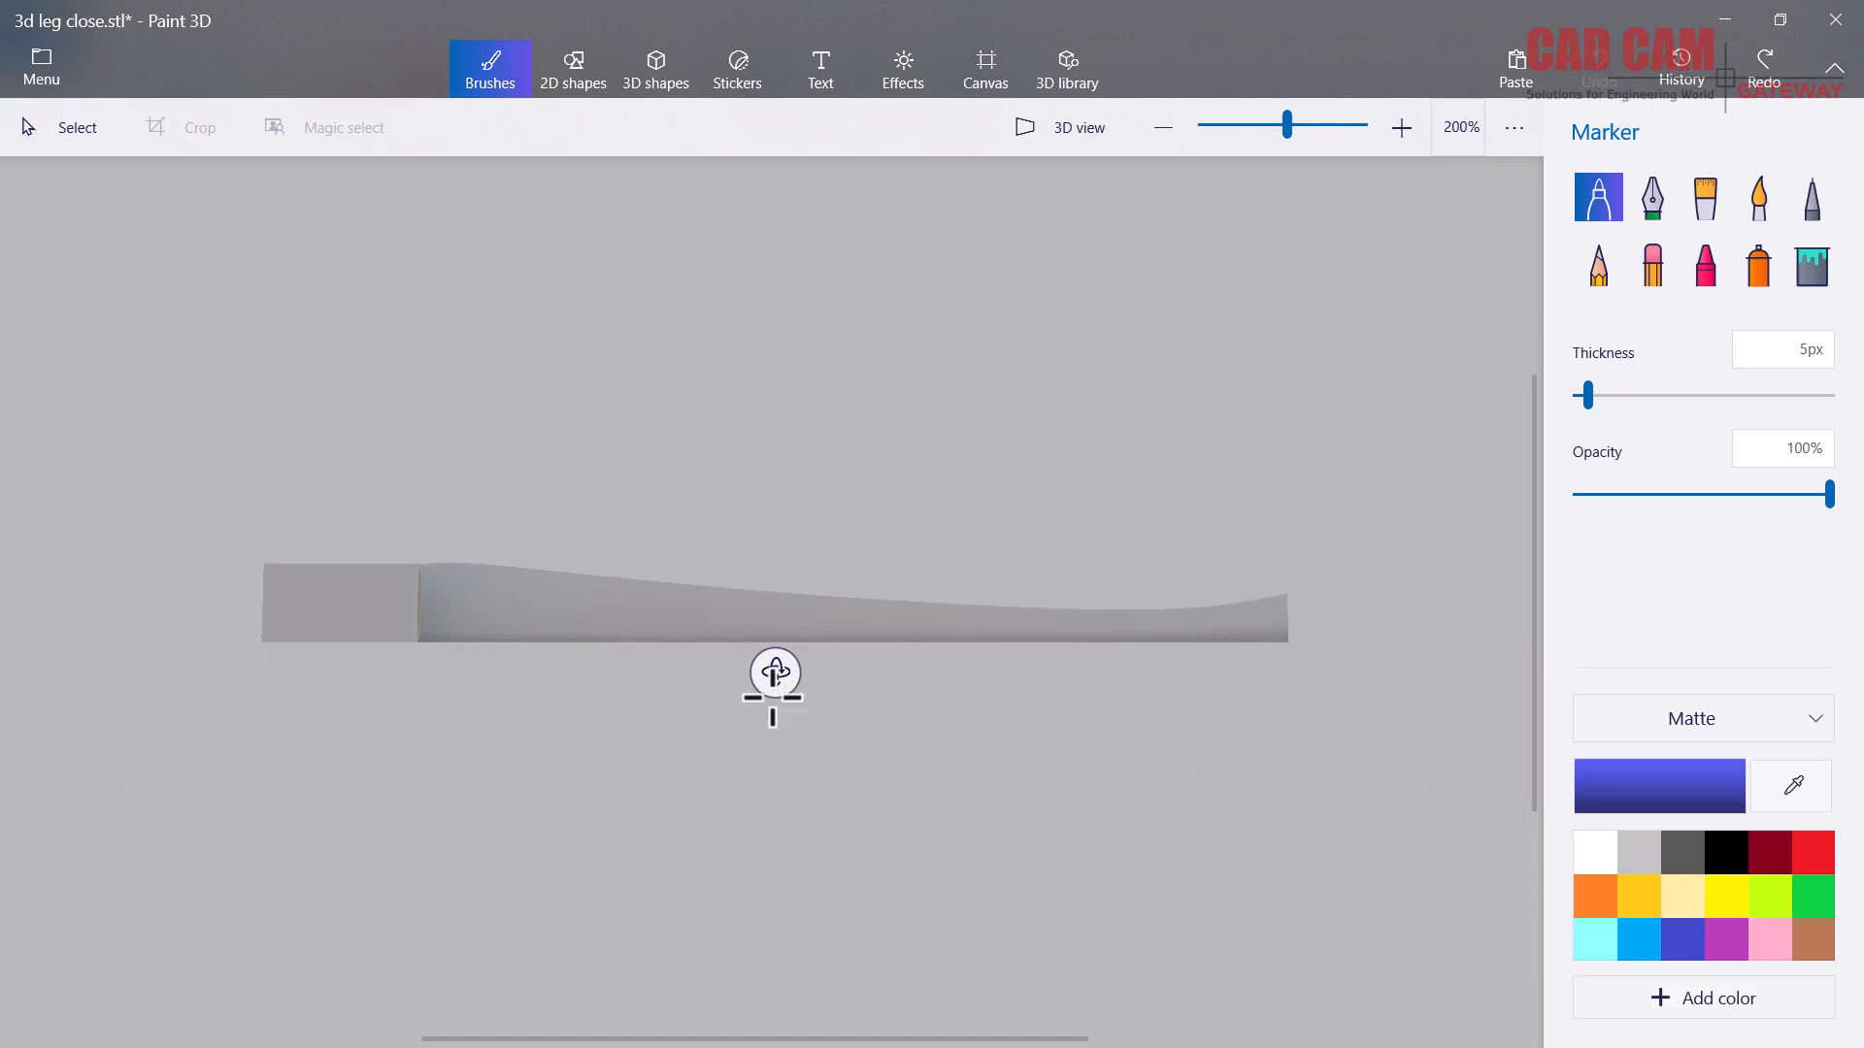
drag(769, 666, 554, 695)
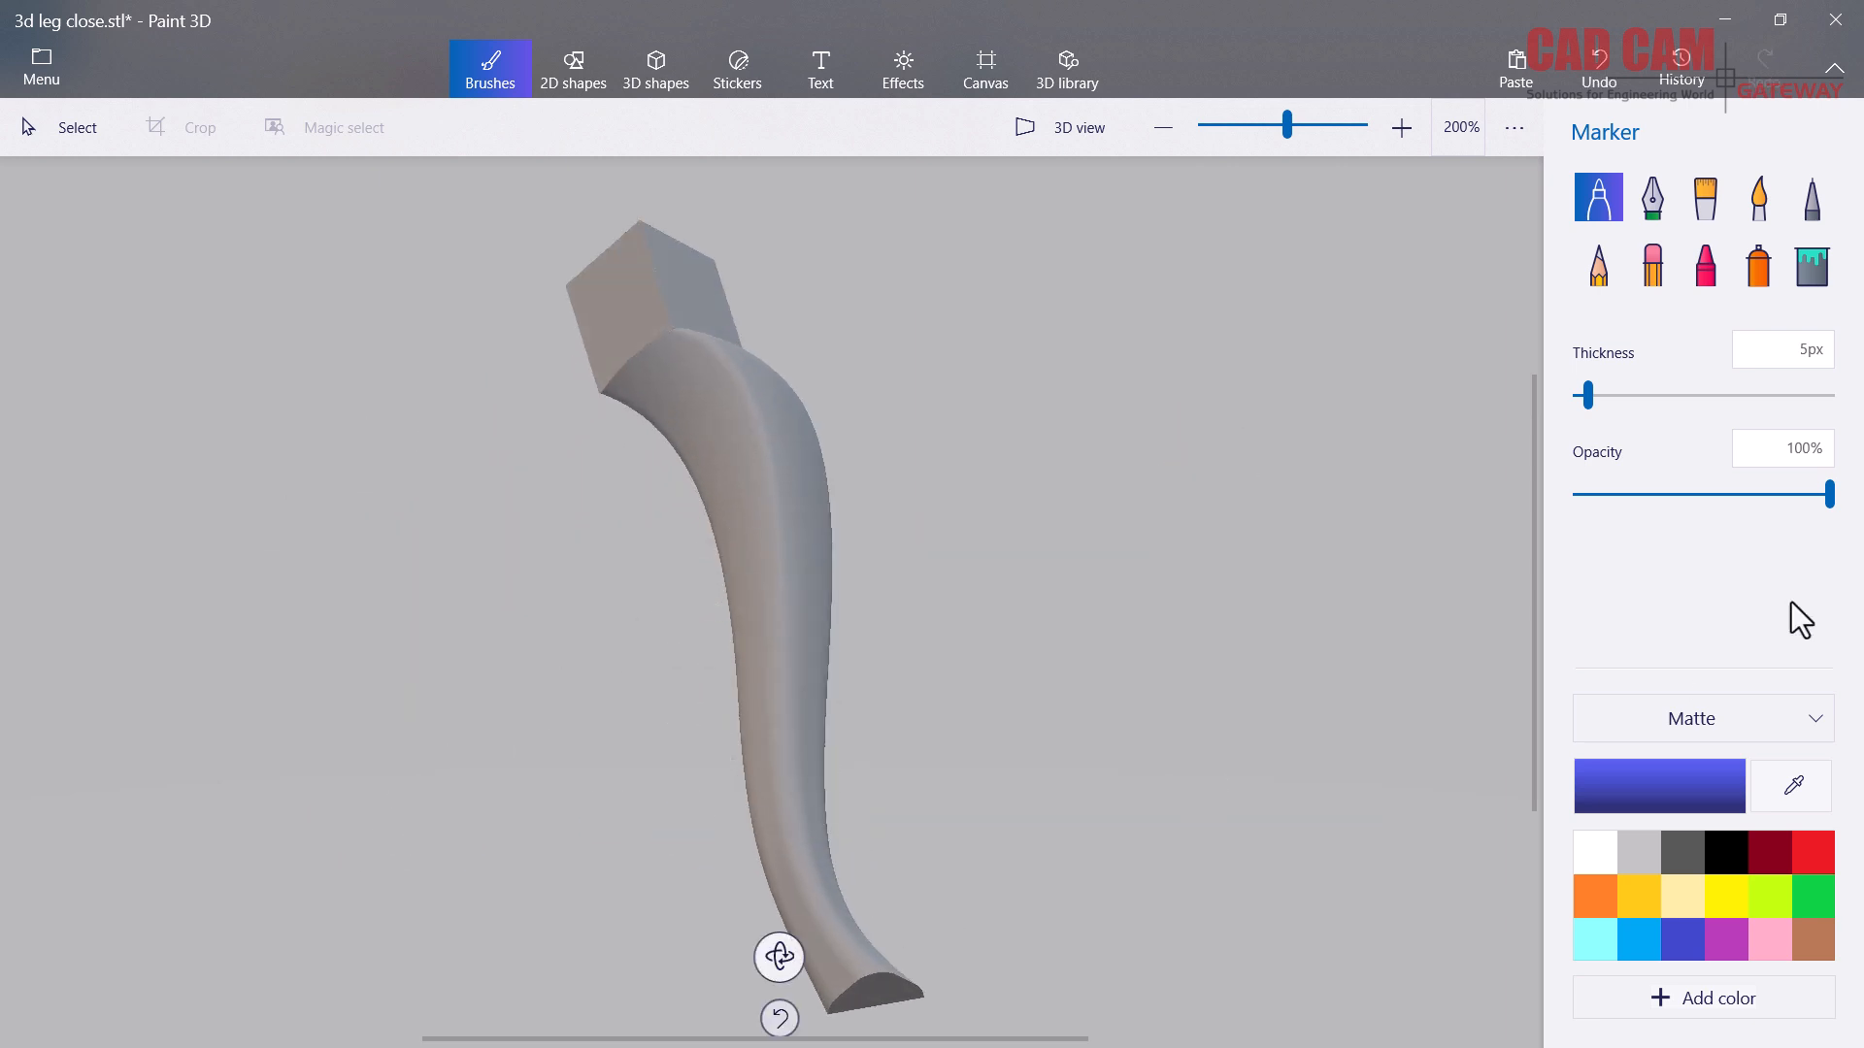
- Fill the whole leg with matte red, and select the Watercolor brush
click(1812, 854)
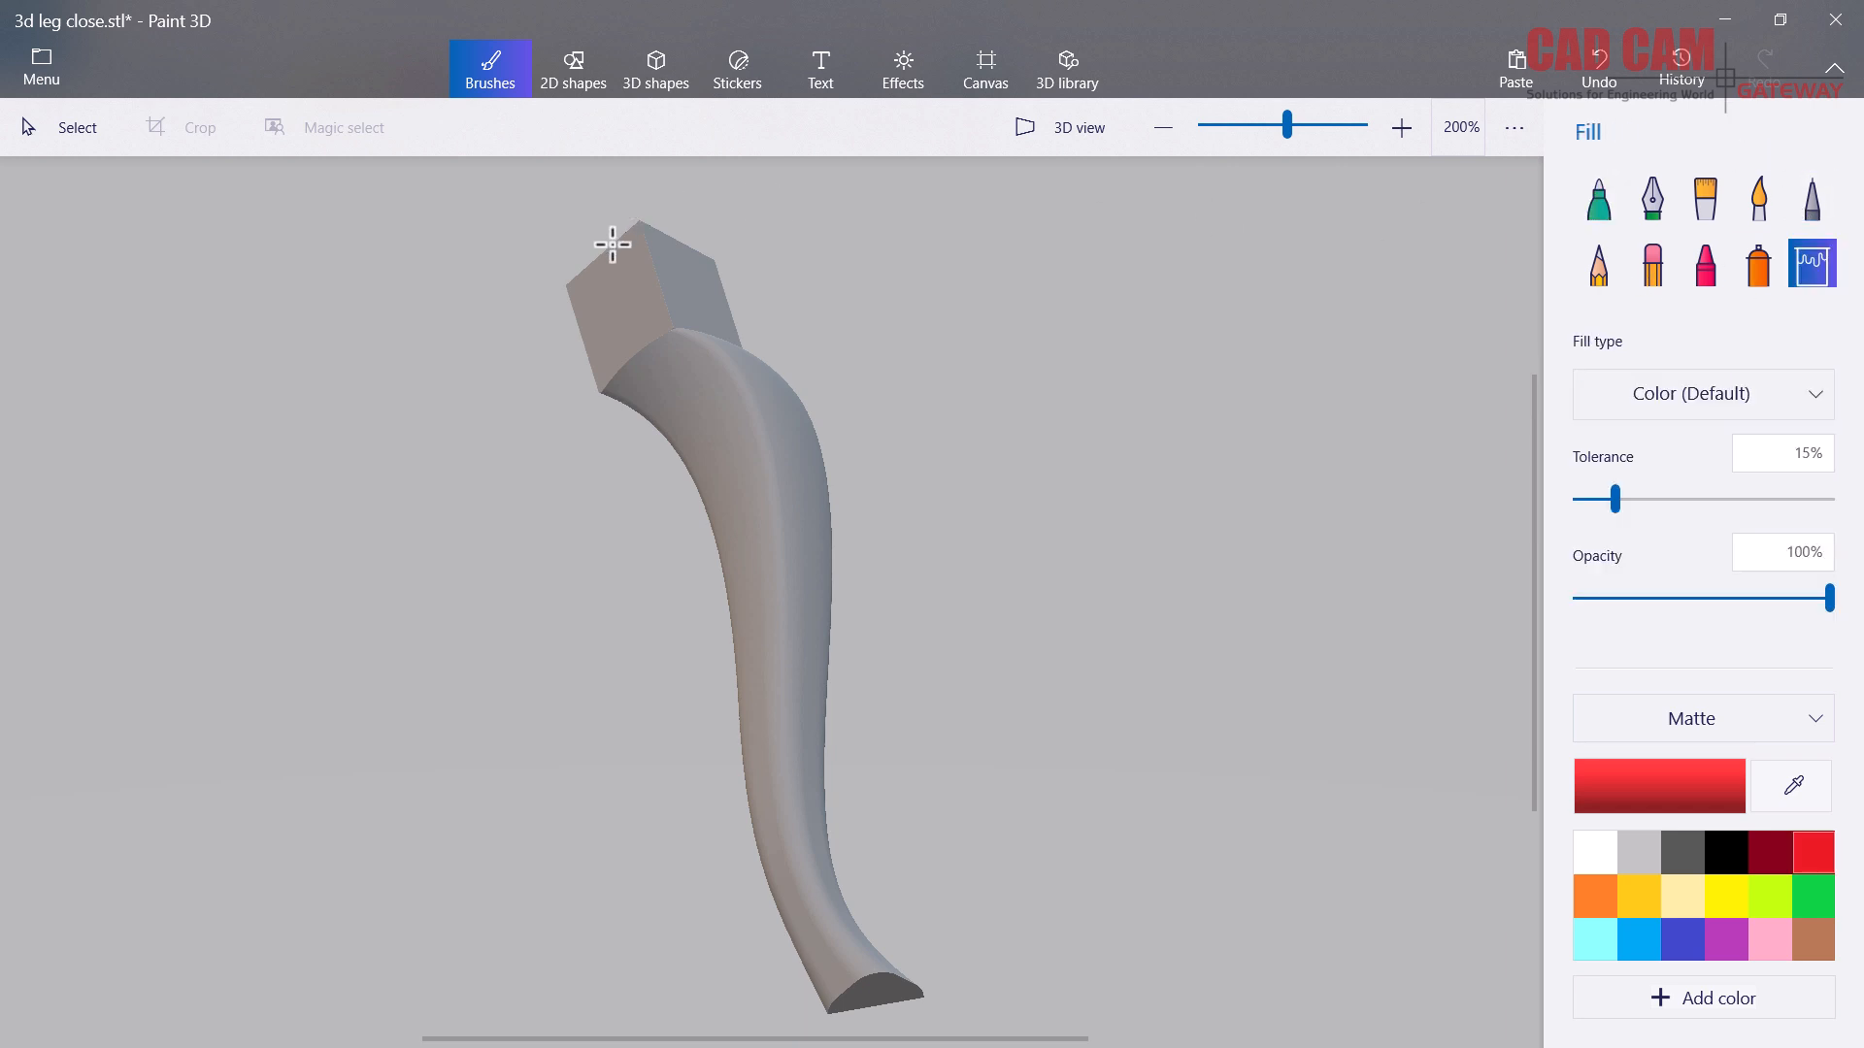
click(684, 273)
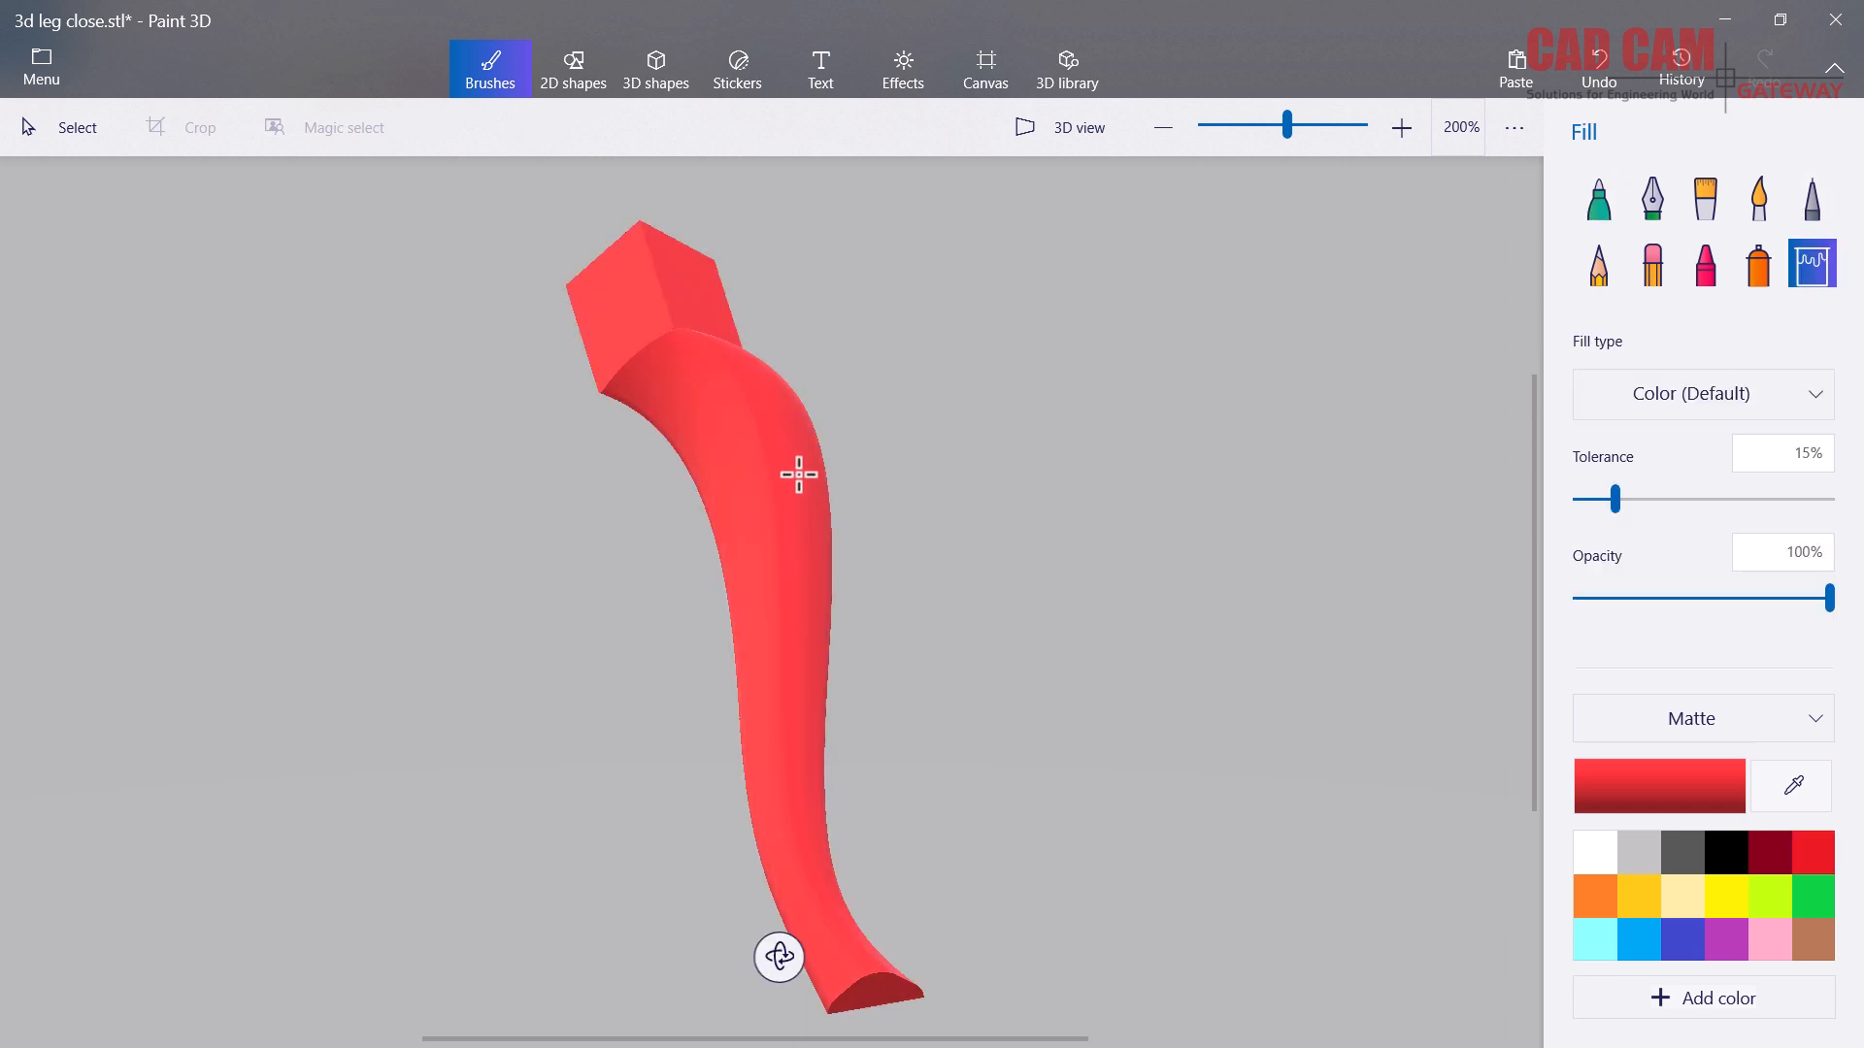
click(1759, 199)
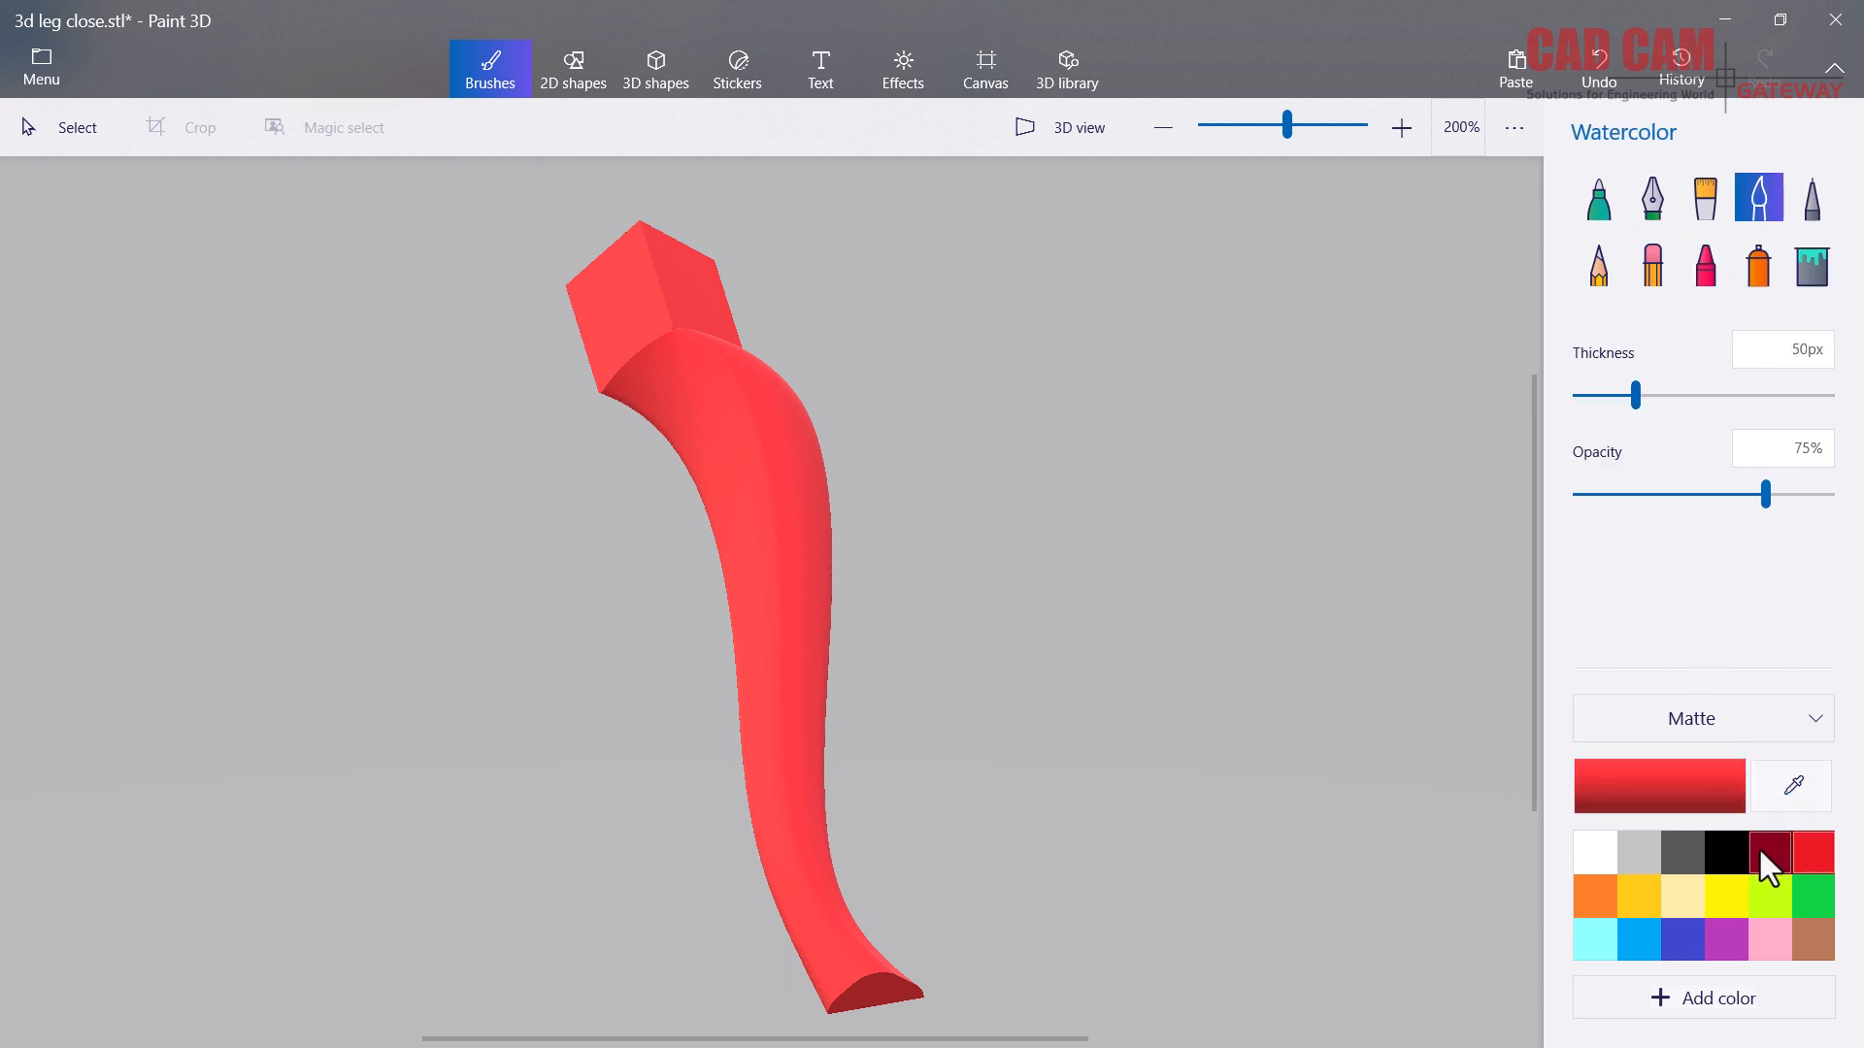
- Try yellow strokes down the leg with the Watercolor brush and the Oil brush, undoing each one
click(1728, 899)
mouse_move(686, 345)
mouse_down()
mouse_move(745, 416)
mouse_move(875, 988)
mouse_up()
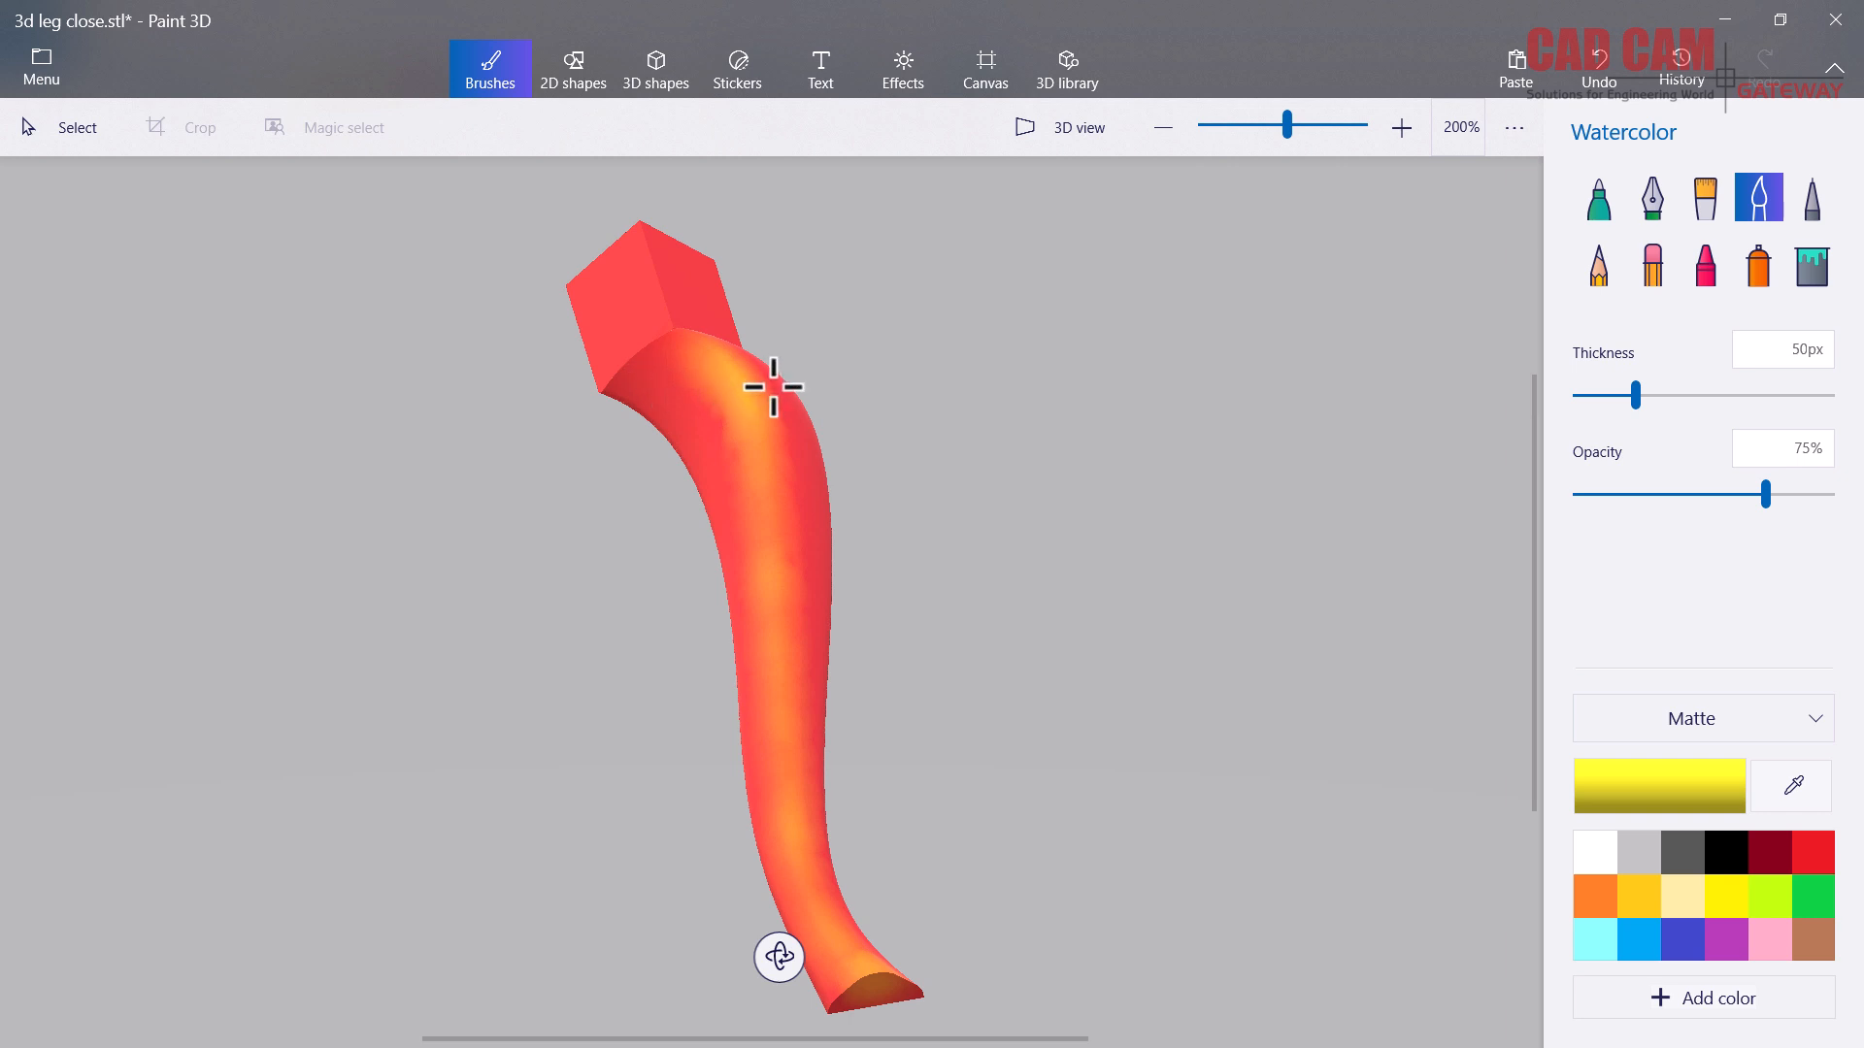
key(ctrl+z)
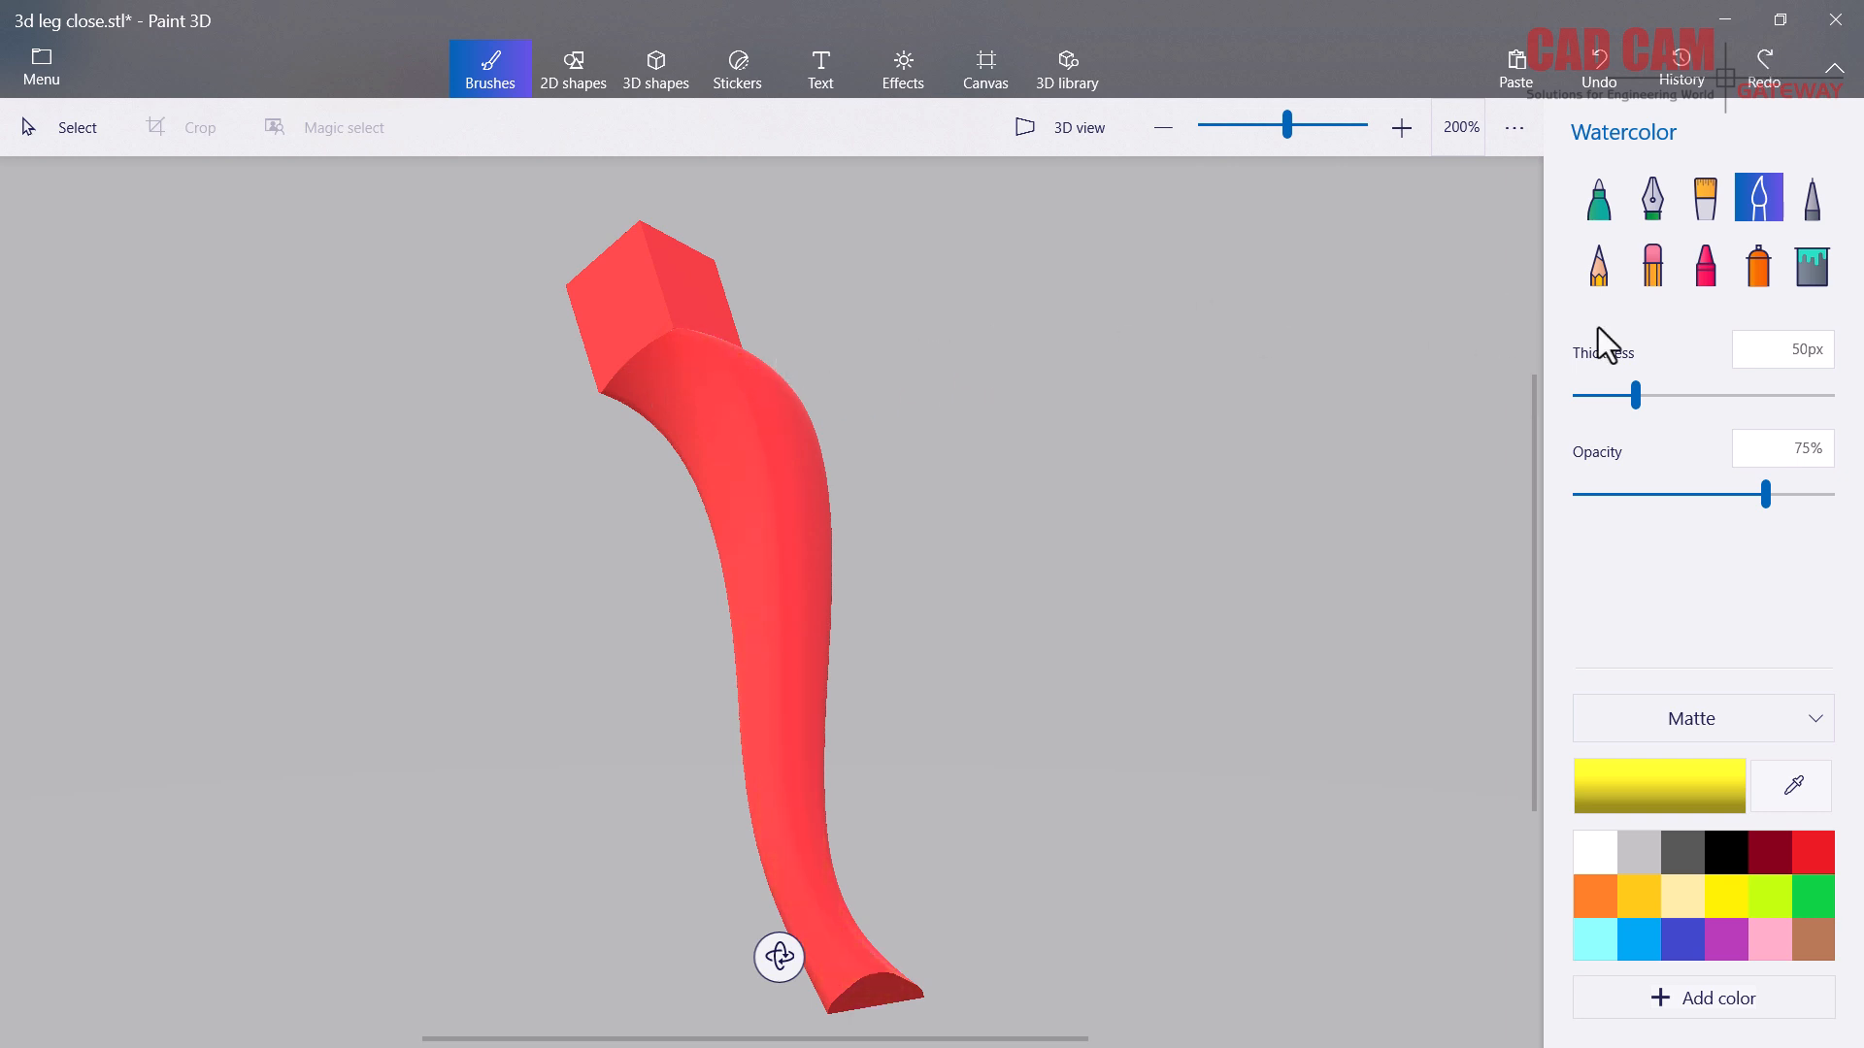
click(1706, 199)
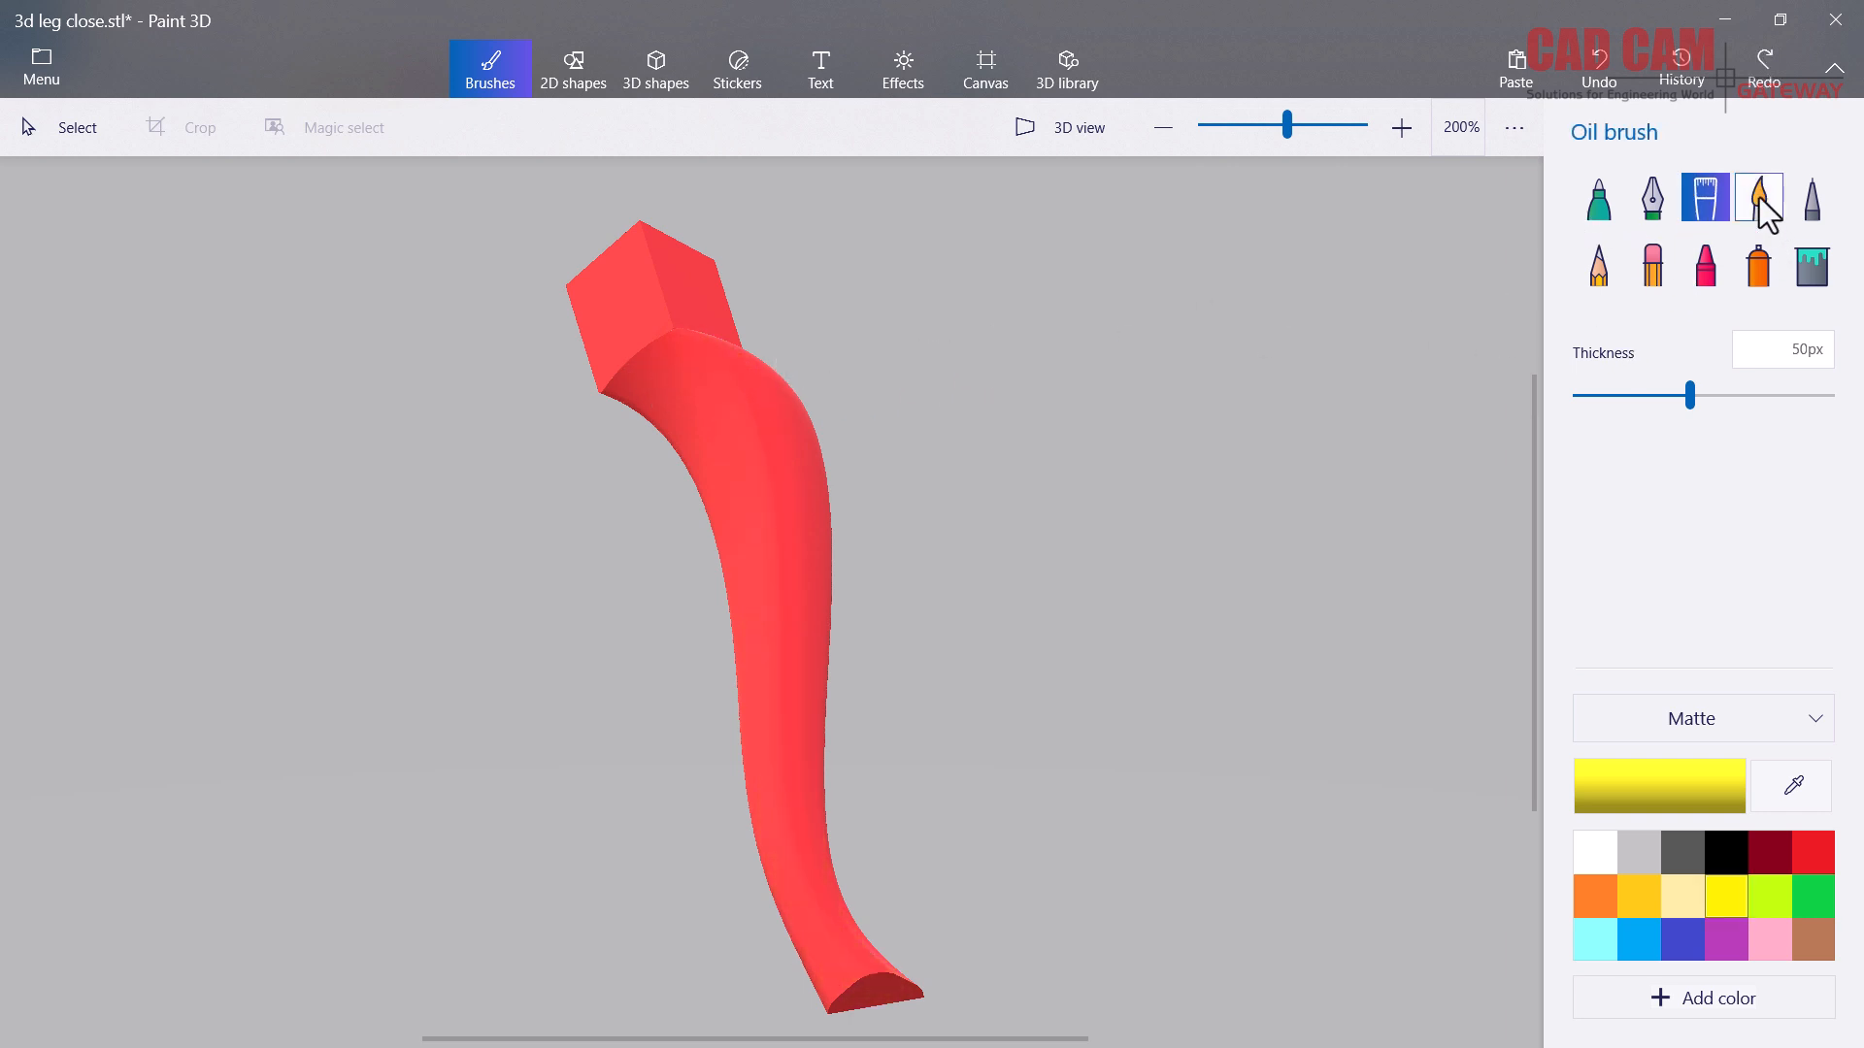
mouse_move(716, 366)
mouse_down()
mouse_move(753, 420)
mouse_move(796, 784)
mouse_move(861, 948)
mouse_move(898, 985)
mouse_up()
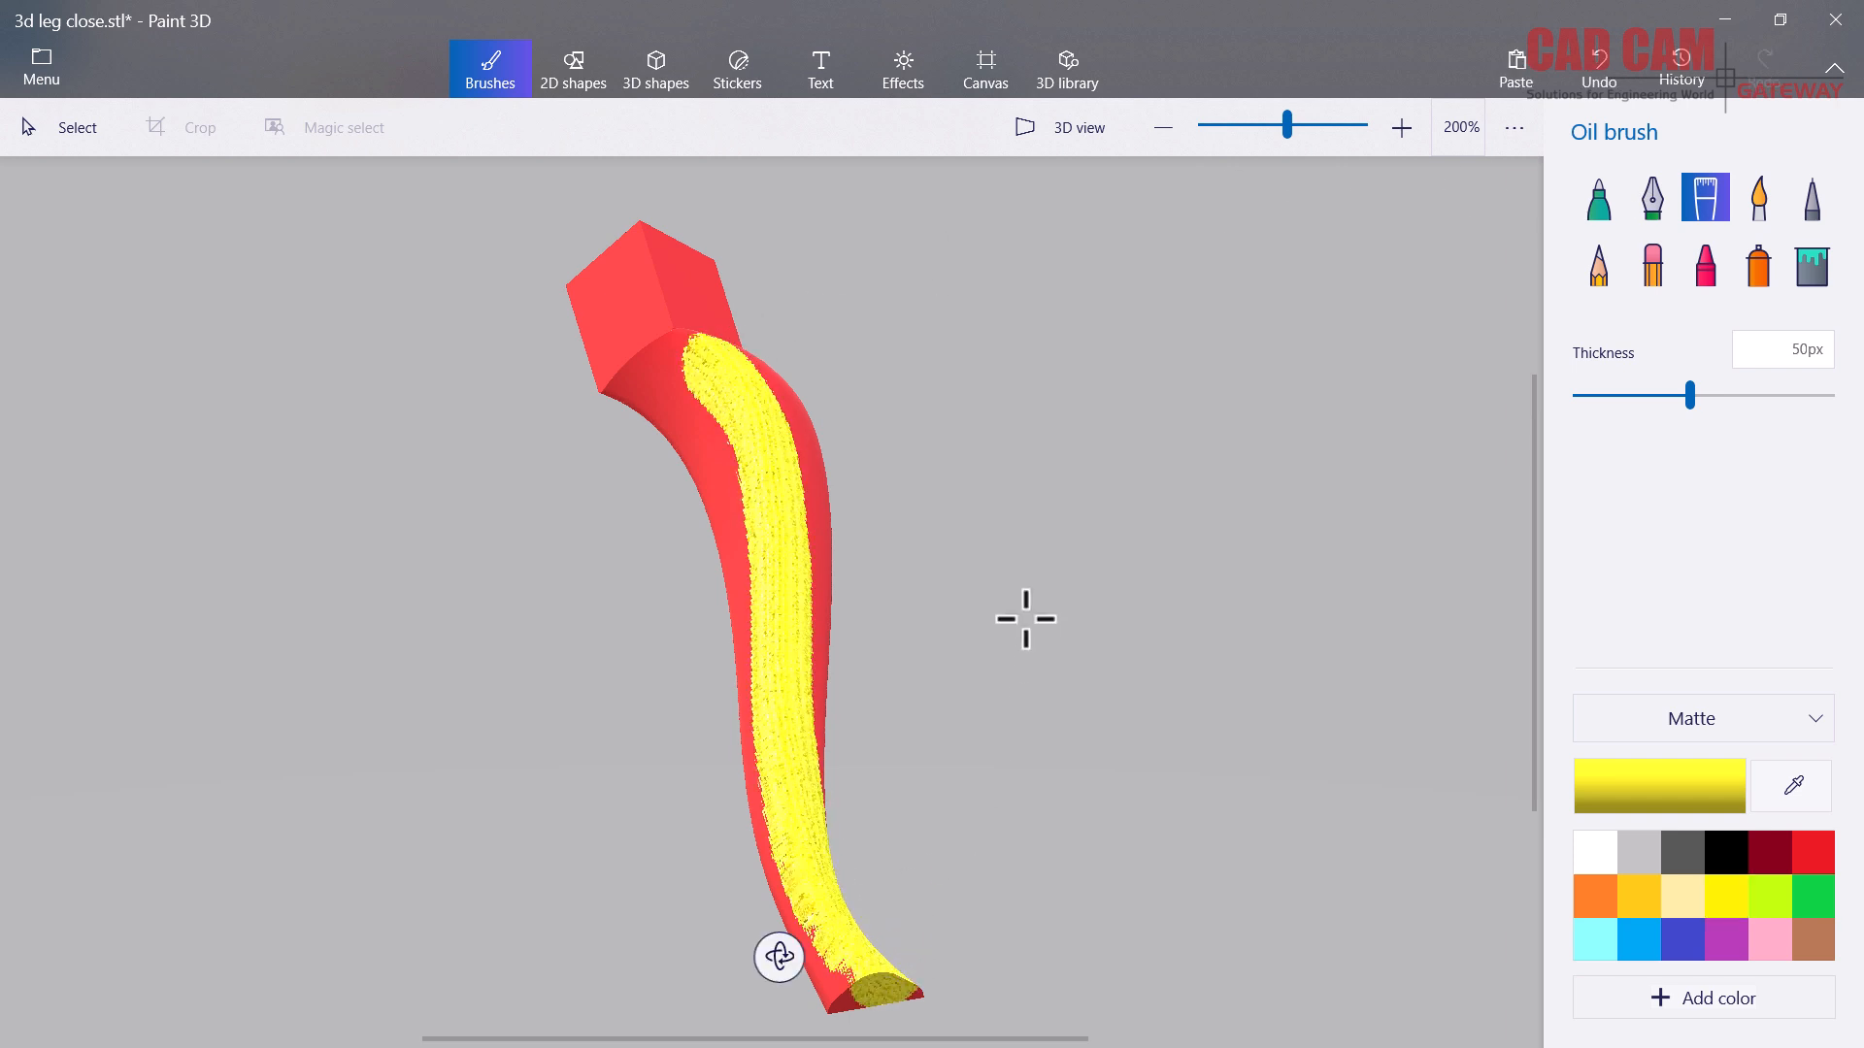
key(ctrl+z)
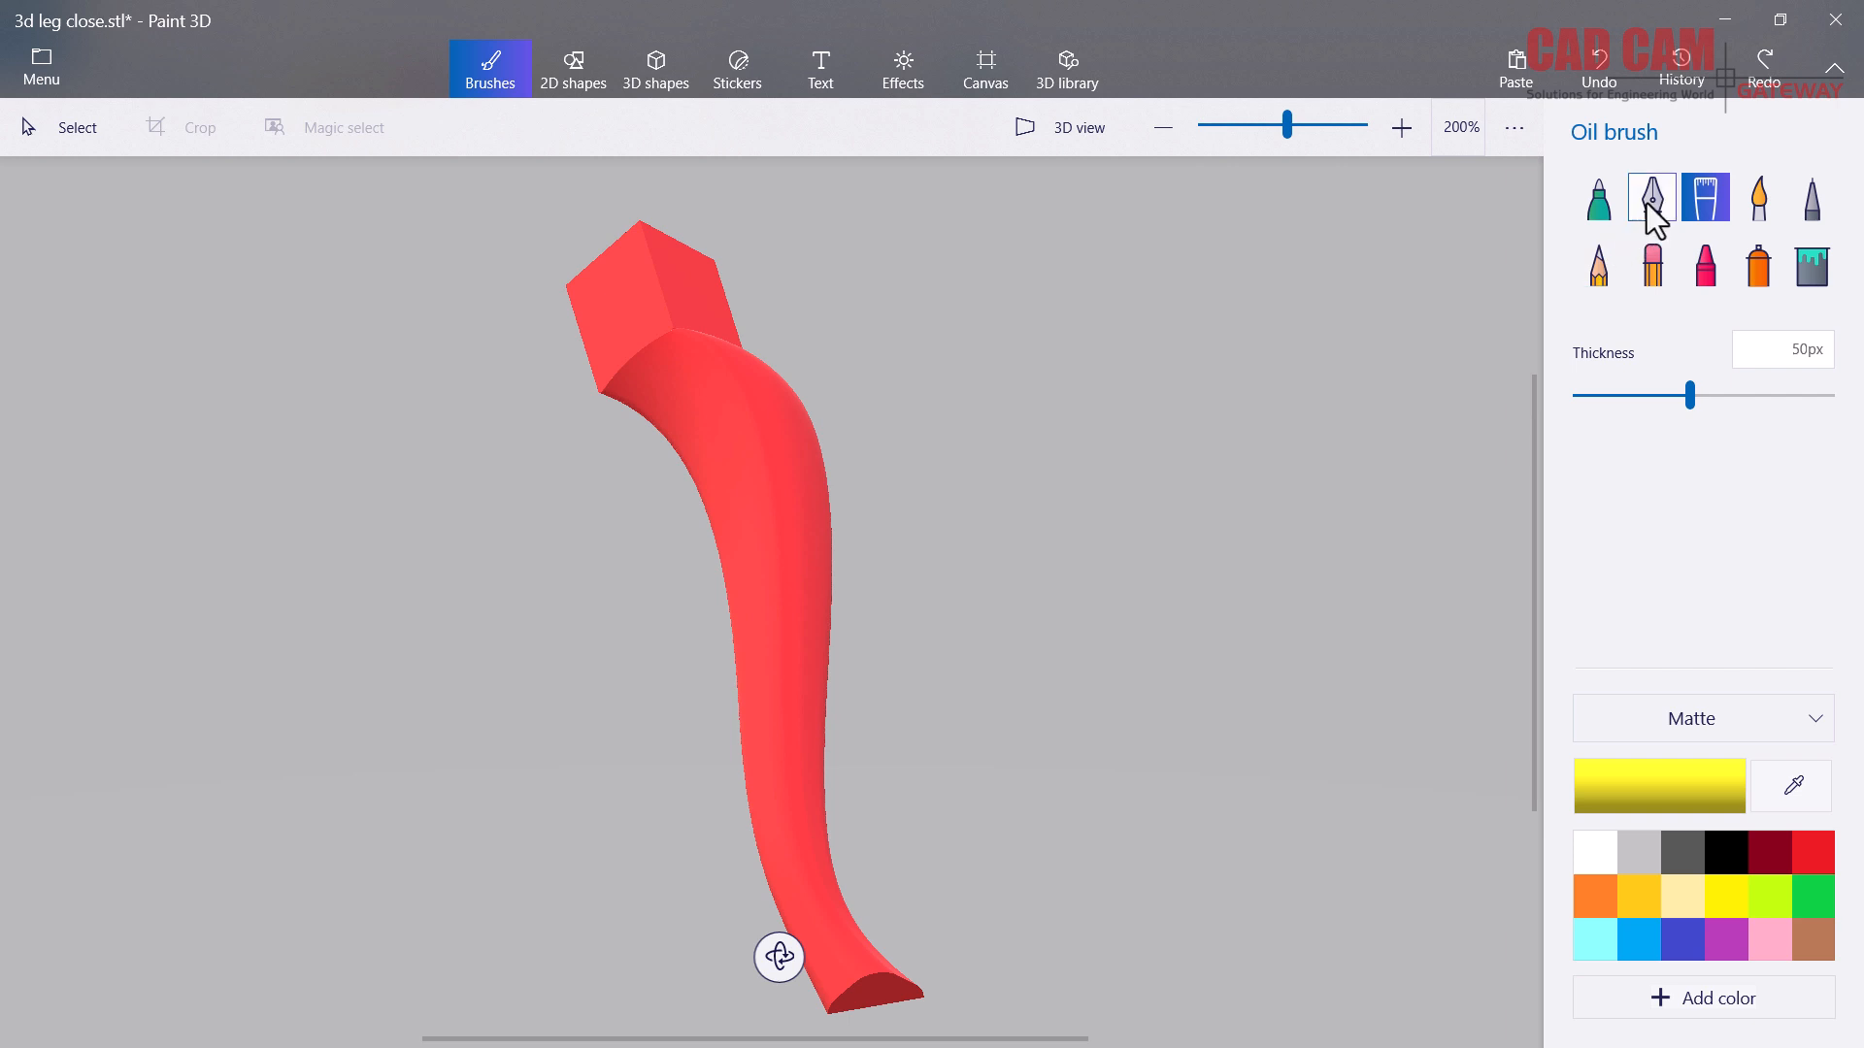
- Try a wavy yellow Marker line on the upper leg, rotate the leg, undo the rotation, and test the Eraser along the line
click(1597, 199)
mouse_move(666, 384)
mouse_down()
mouse_move(715, 387)
mouse_move(707, 420)
mouse_move(740, 475)
mouse_move(776, 648)
mouse_up()
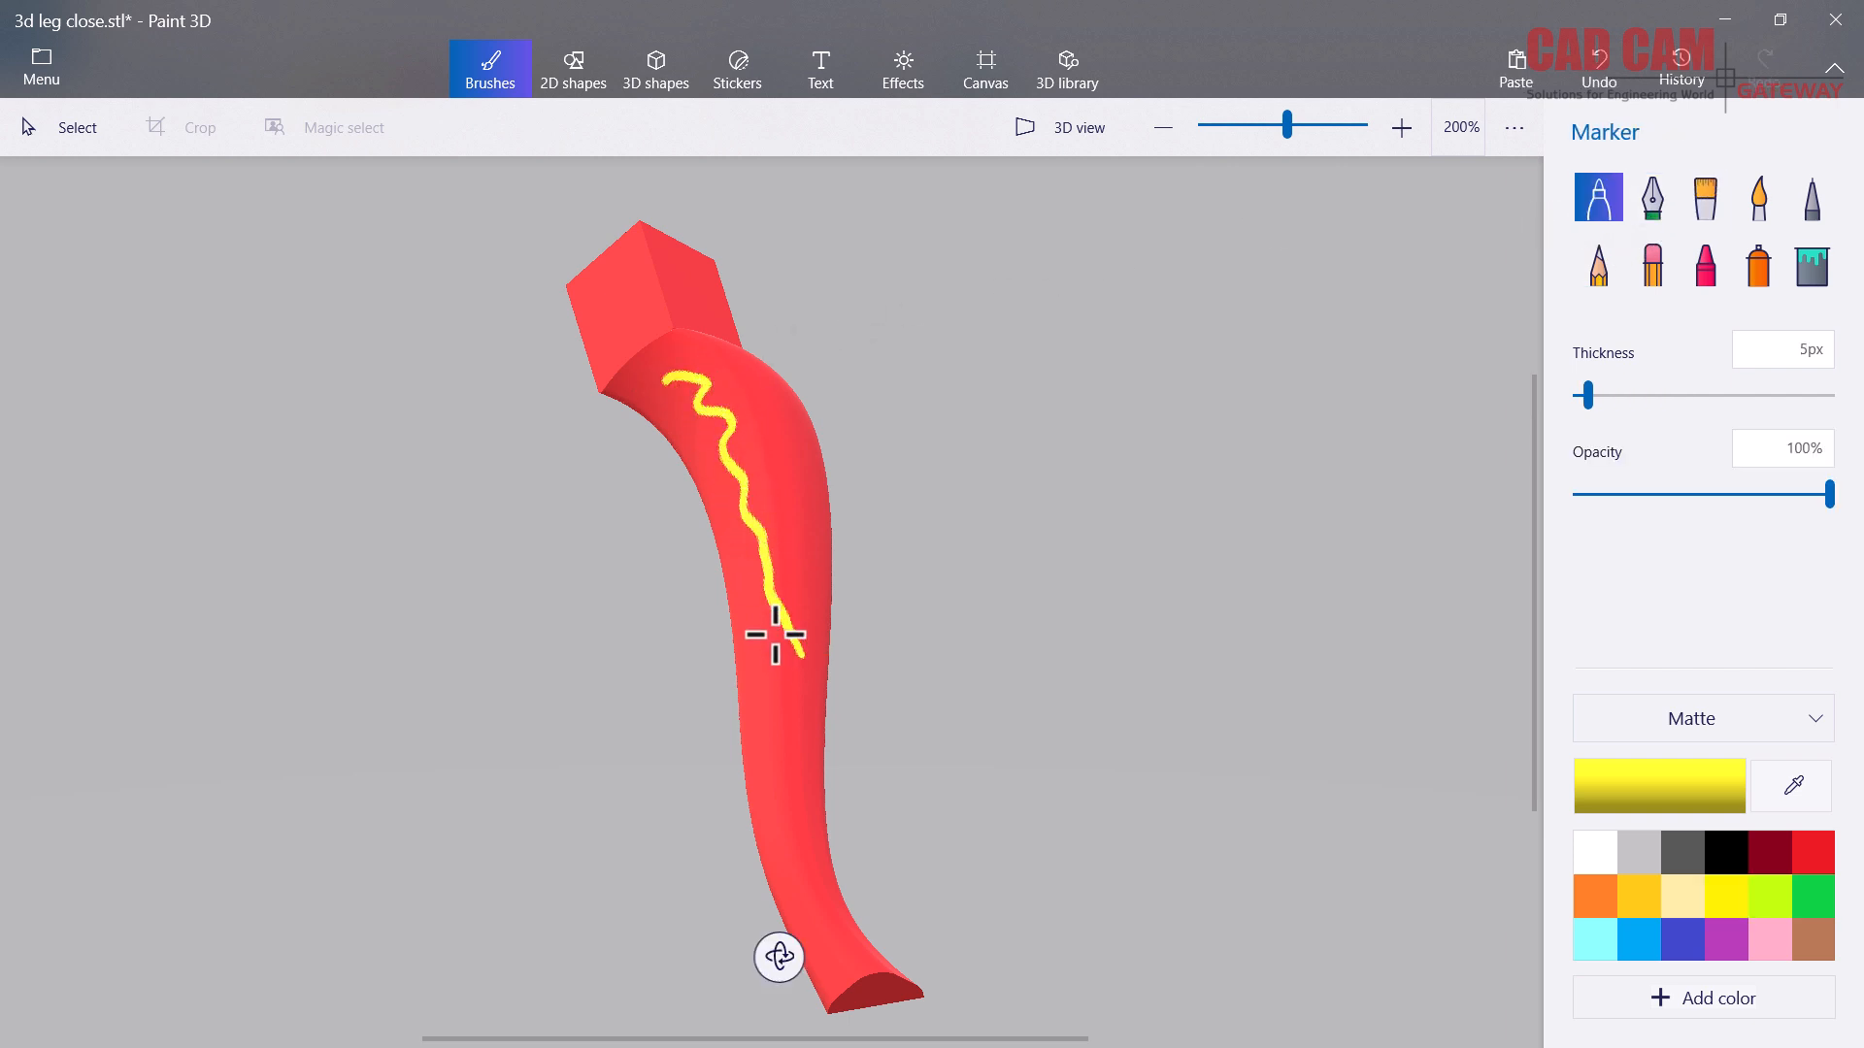
mouse_move(778, 954)
mouse_down()
mouse_move(869, 971)
mouse_move(1153, 911)
mouse_move(1260, 744)
mouse_move(720, 715)
mouse_move(699, 910)
mouse_move(770, 1010)
mouse_move(703, 990)
mouse_move(644, 1032)
mouse_move(497, 954)
mouse_move(741, 1036)
mouse_move(1088, 1037)
mouse_move(1069, 911)
mouse_move(874, 910)
mouse_move(811, 1019)
mouse_up()
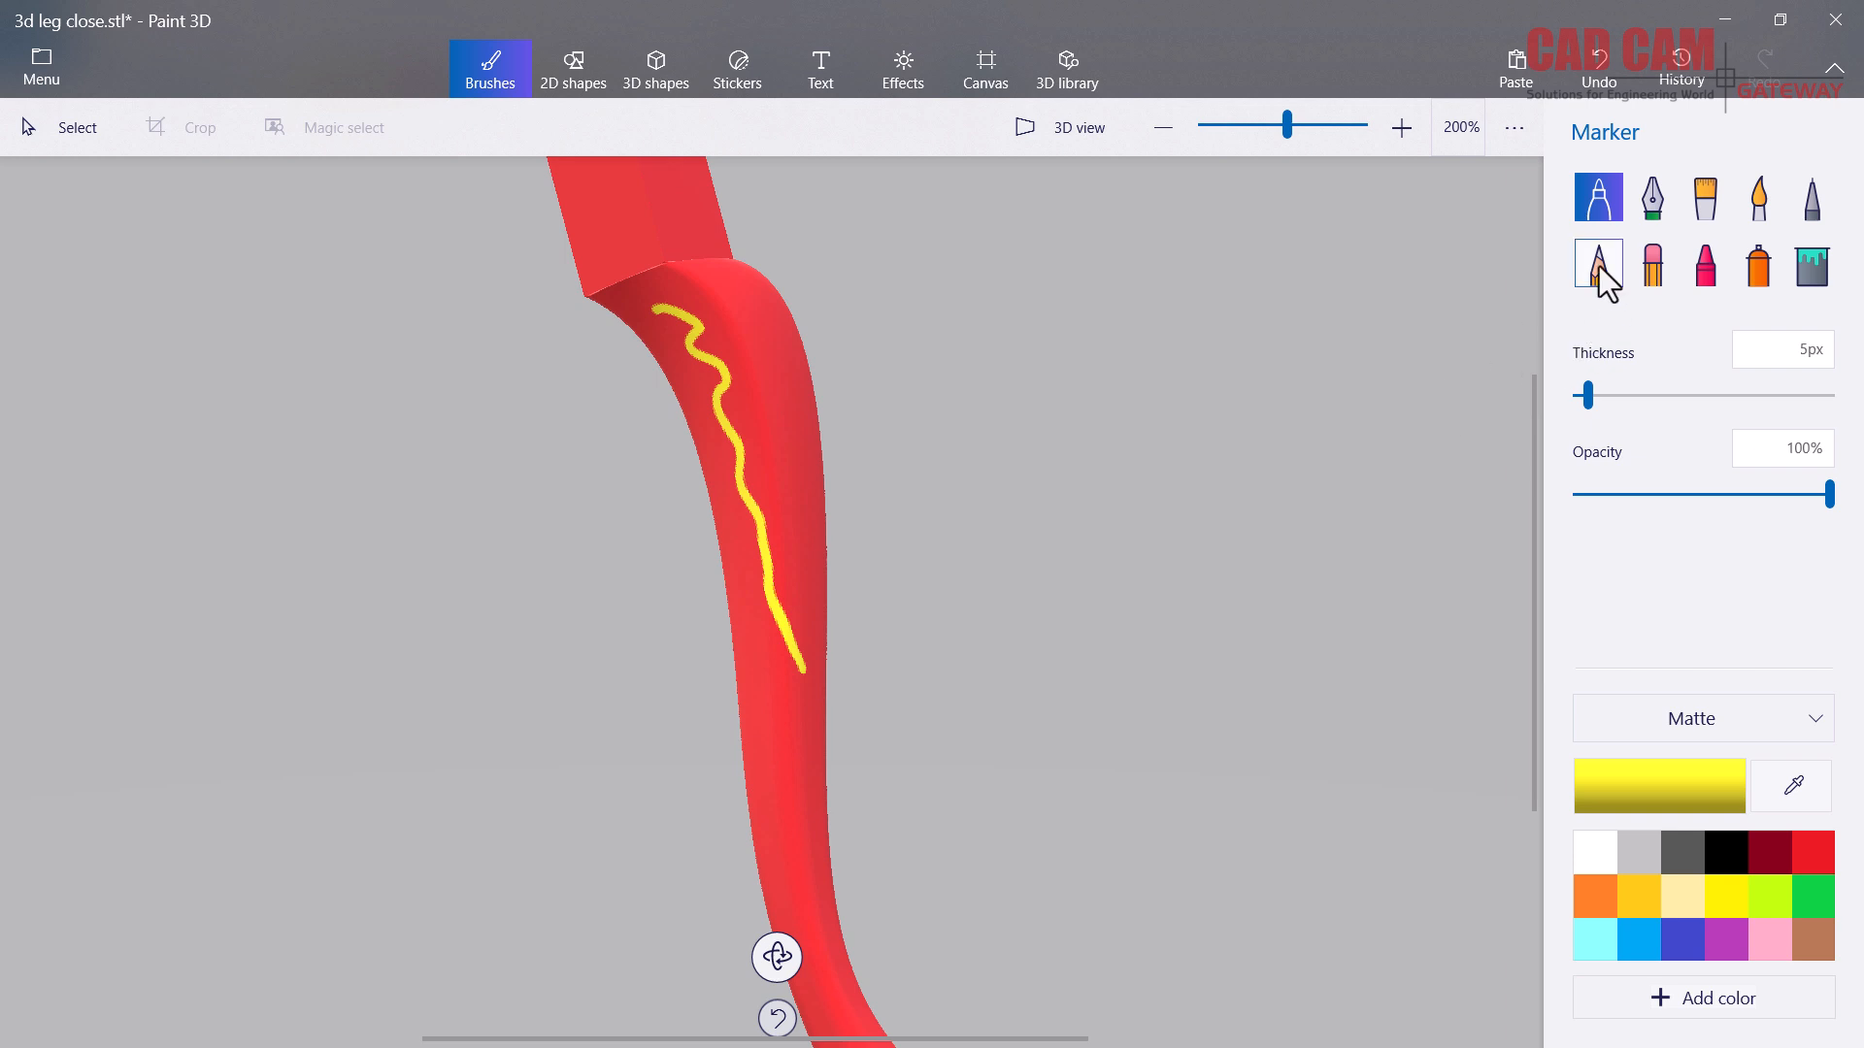
key(ctrl+z)
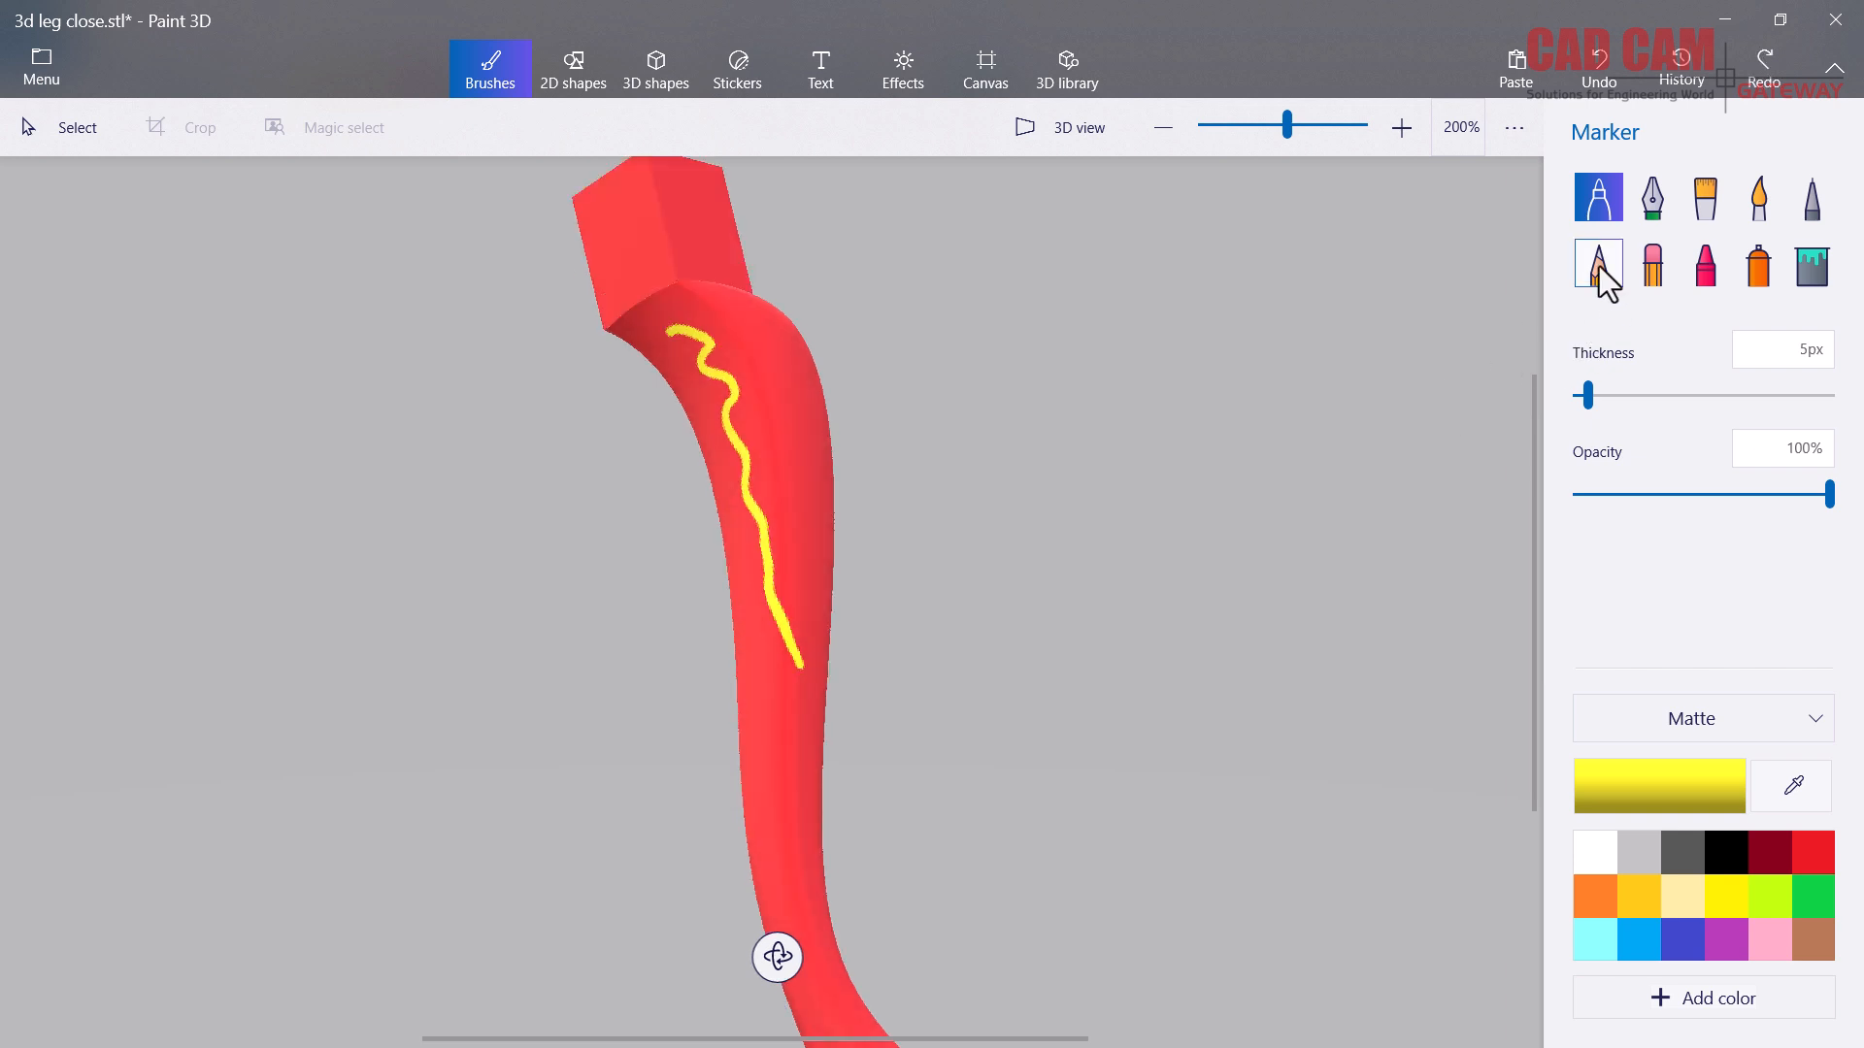
key(ctrl+z)
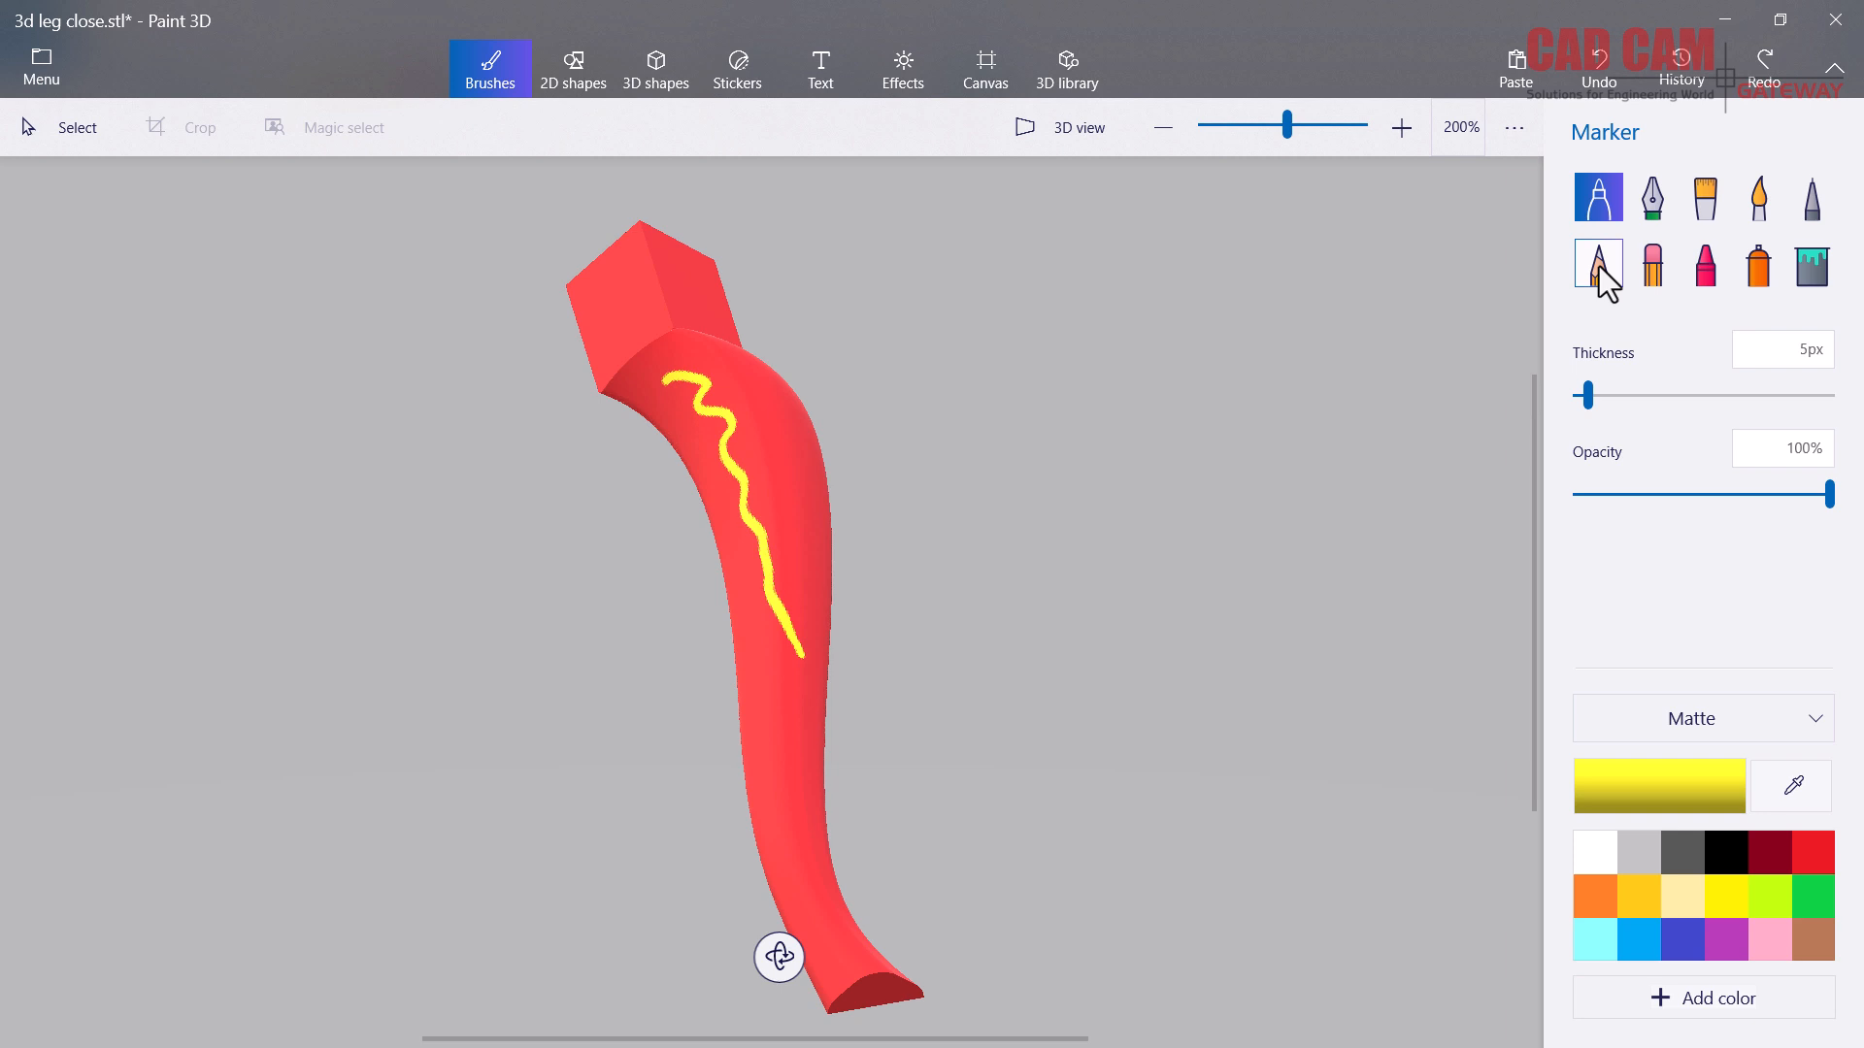
click(1653, 264)
mouse_move(672, 374)
mouse_down()
mouse_move(744, 495)
mouse_move(820, 733)
mouse_up()
key(ctrl+z)
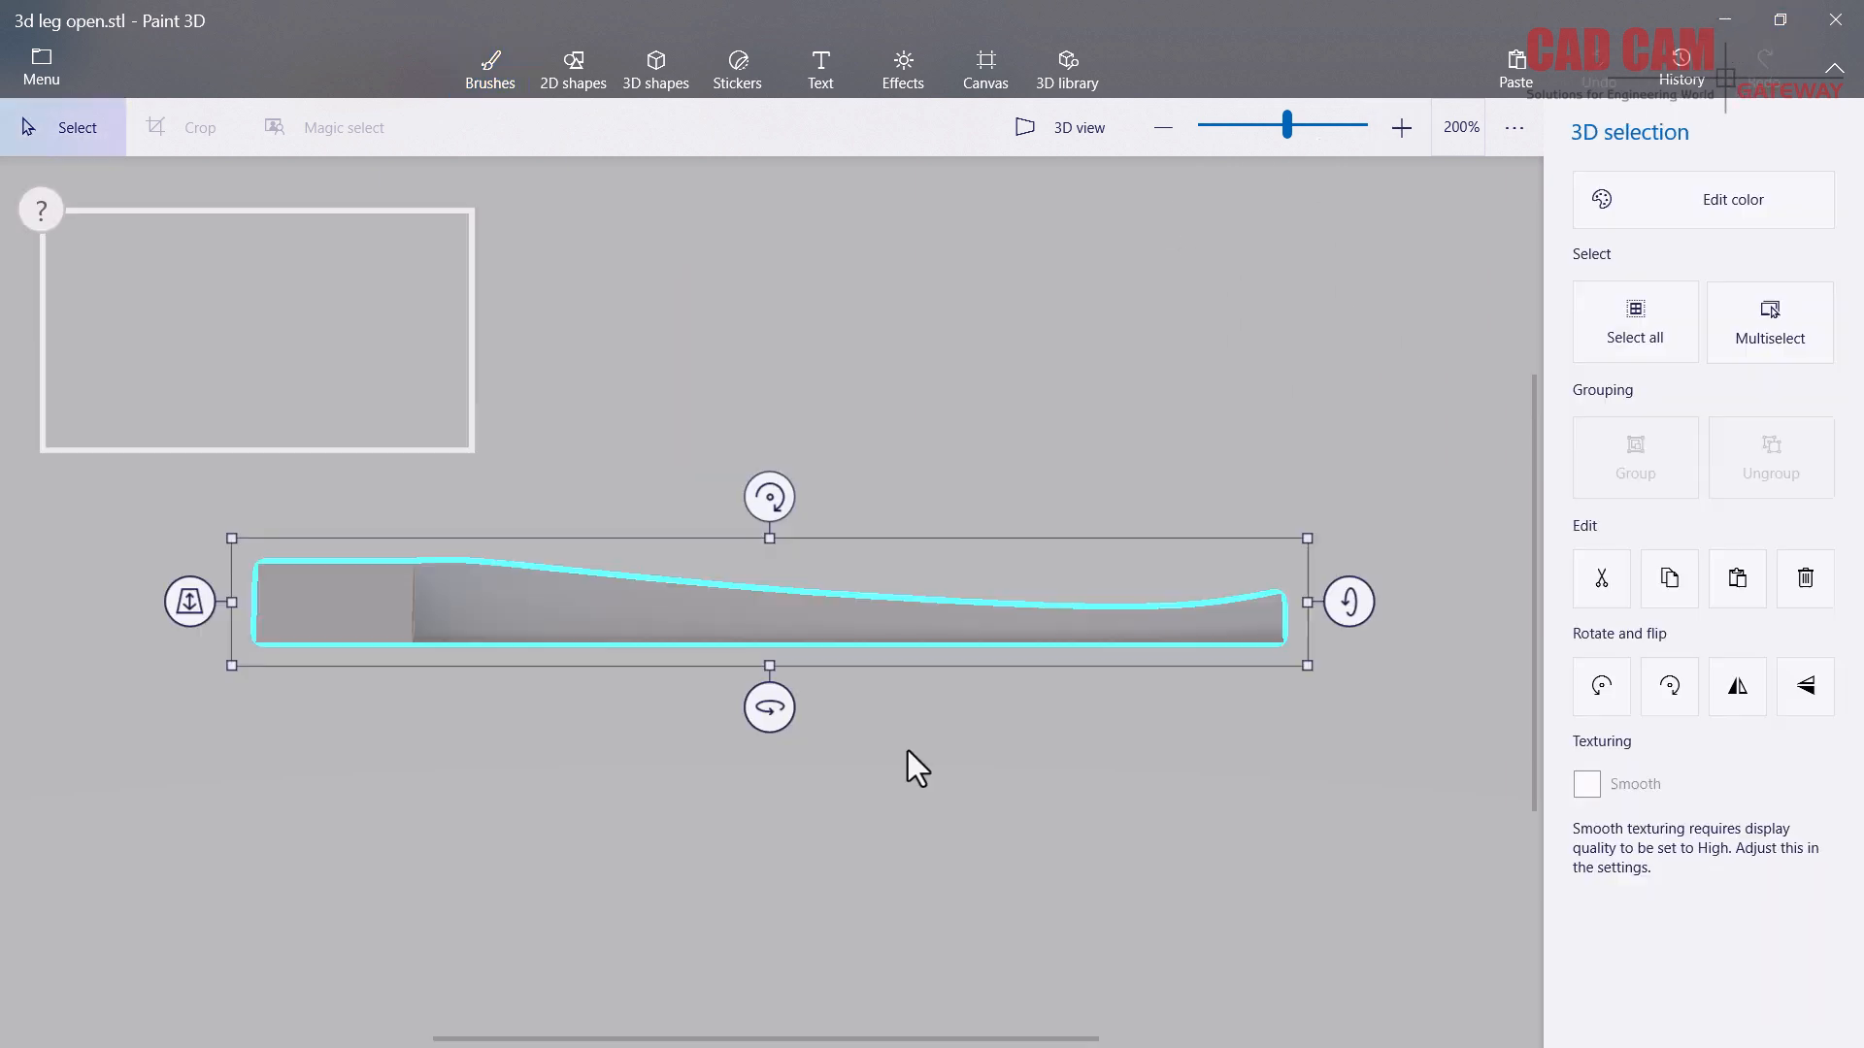
- Select the leg in "3d leg open.stl" and rotate it about several axes to inspect it from different angles
click(902, 699)
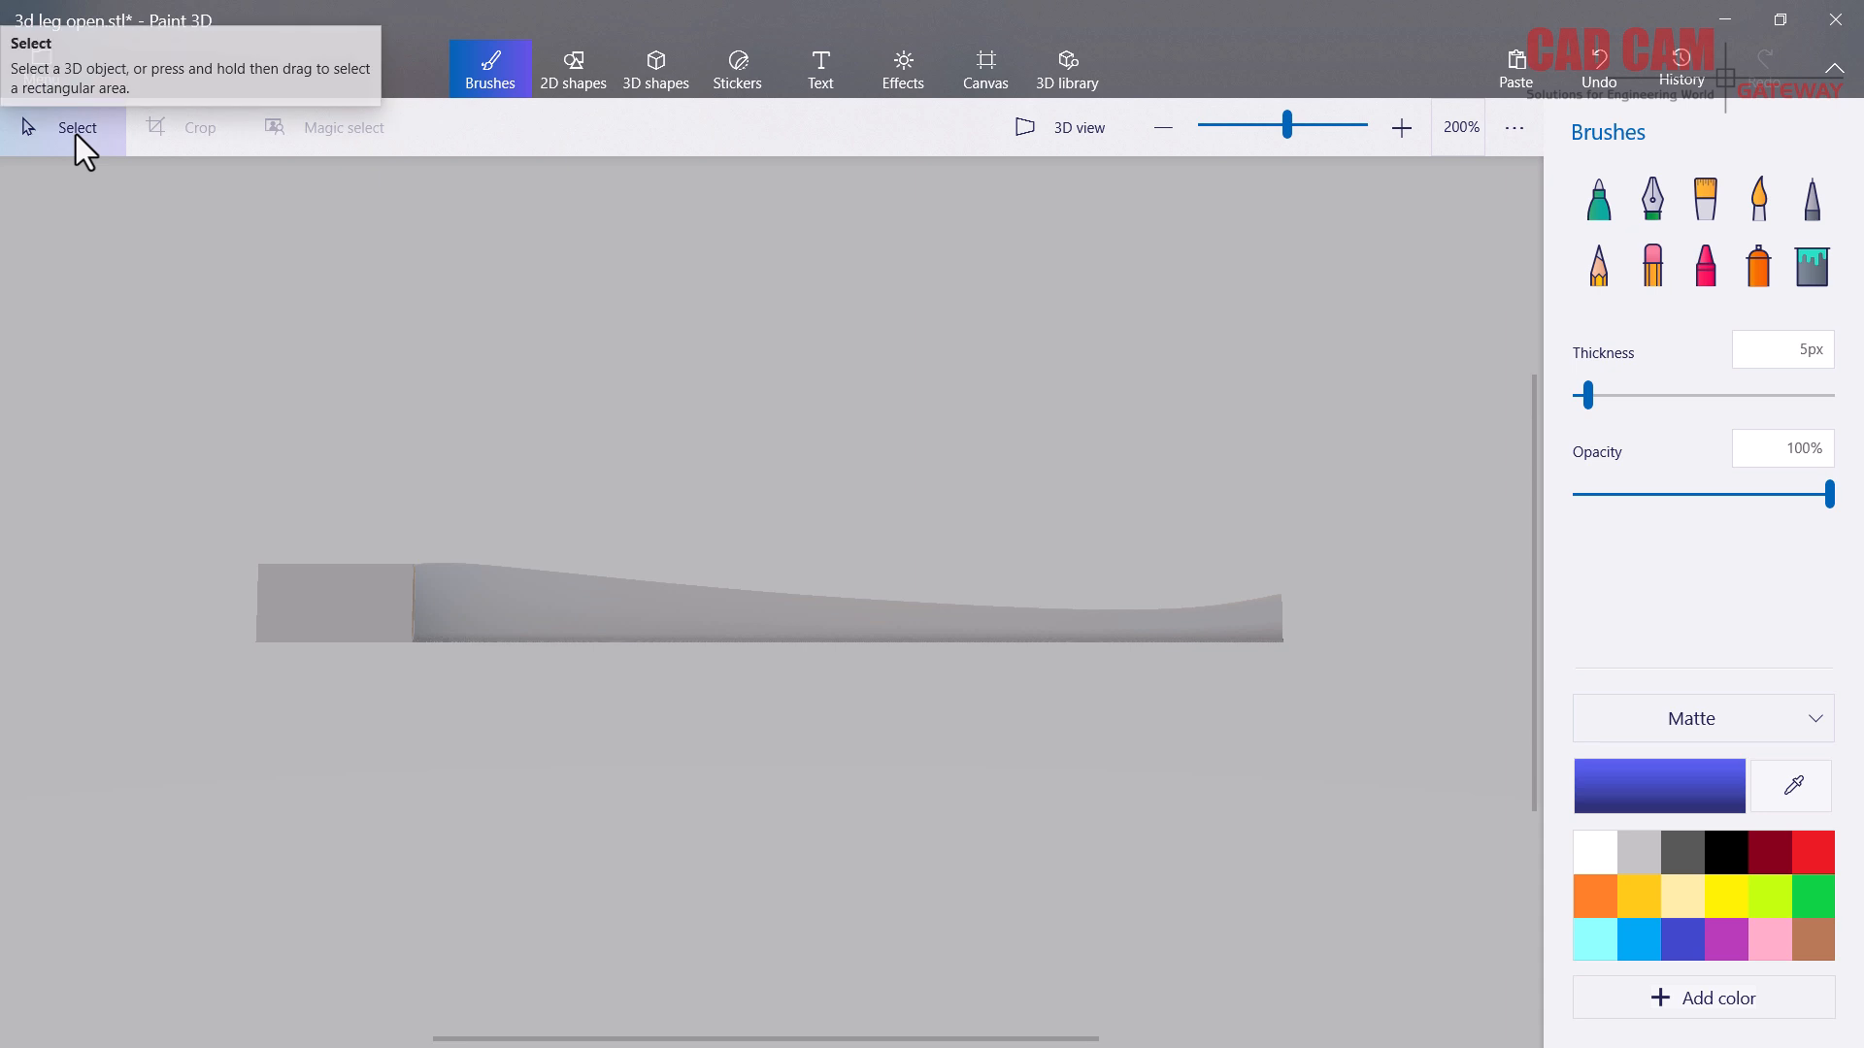
click(784, 603)
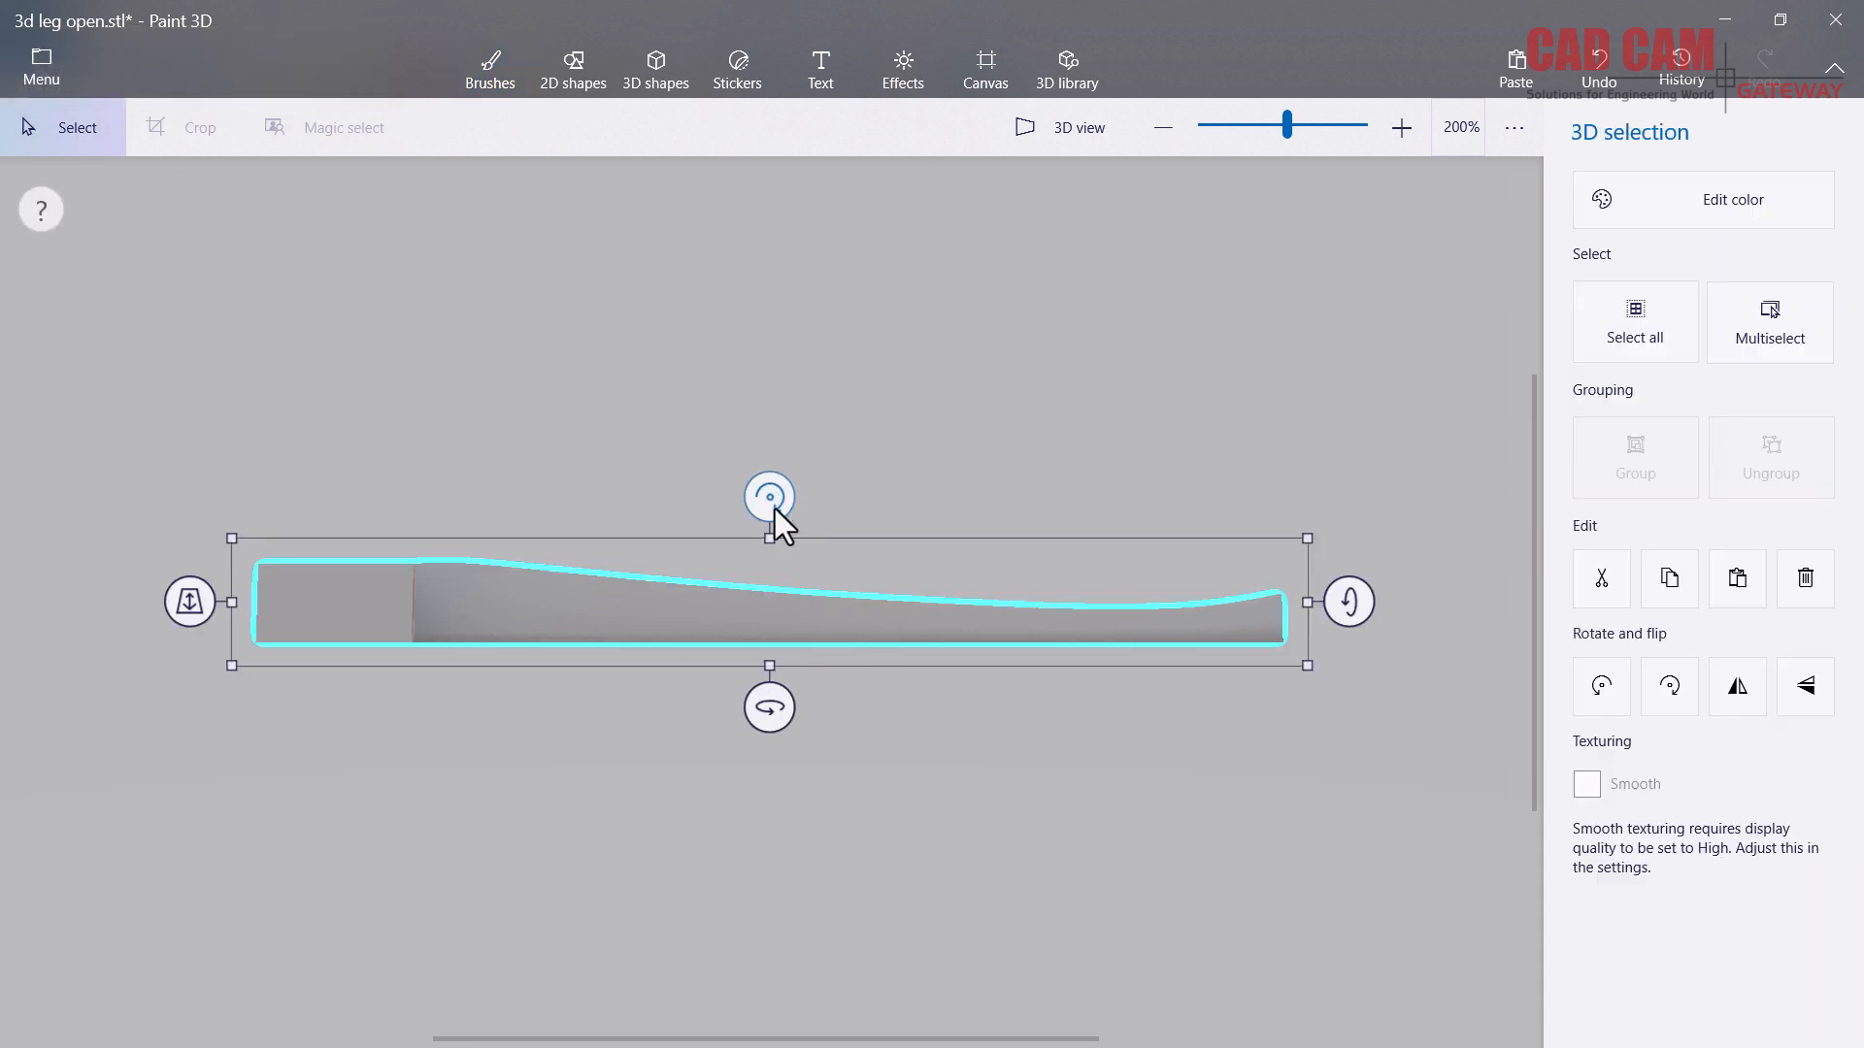
drag(1349, 602, 1376, 744)
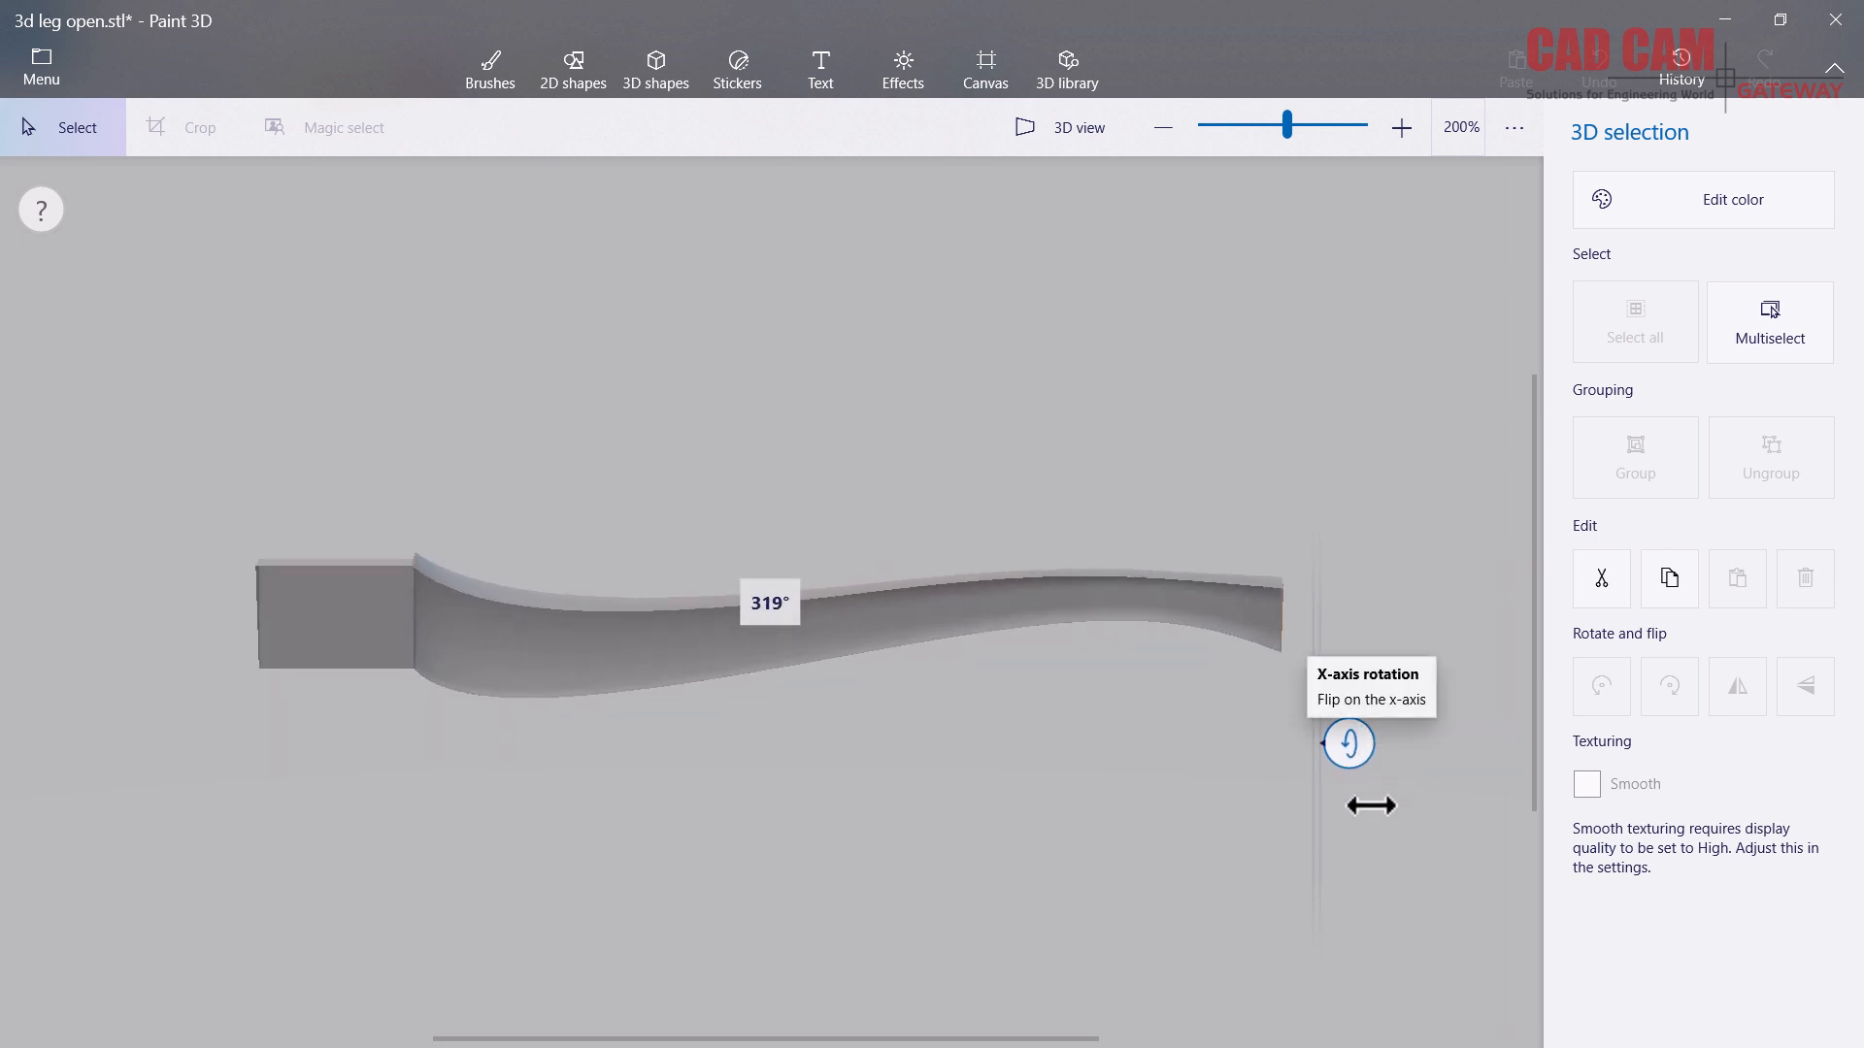
drag(770, 428, 815, 613)
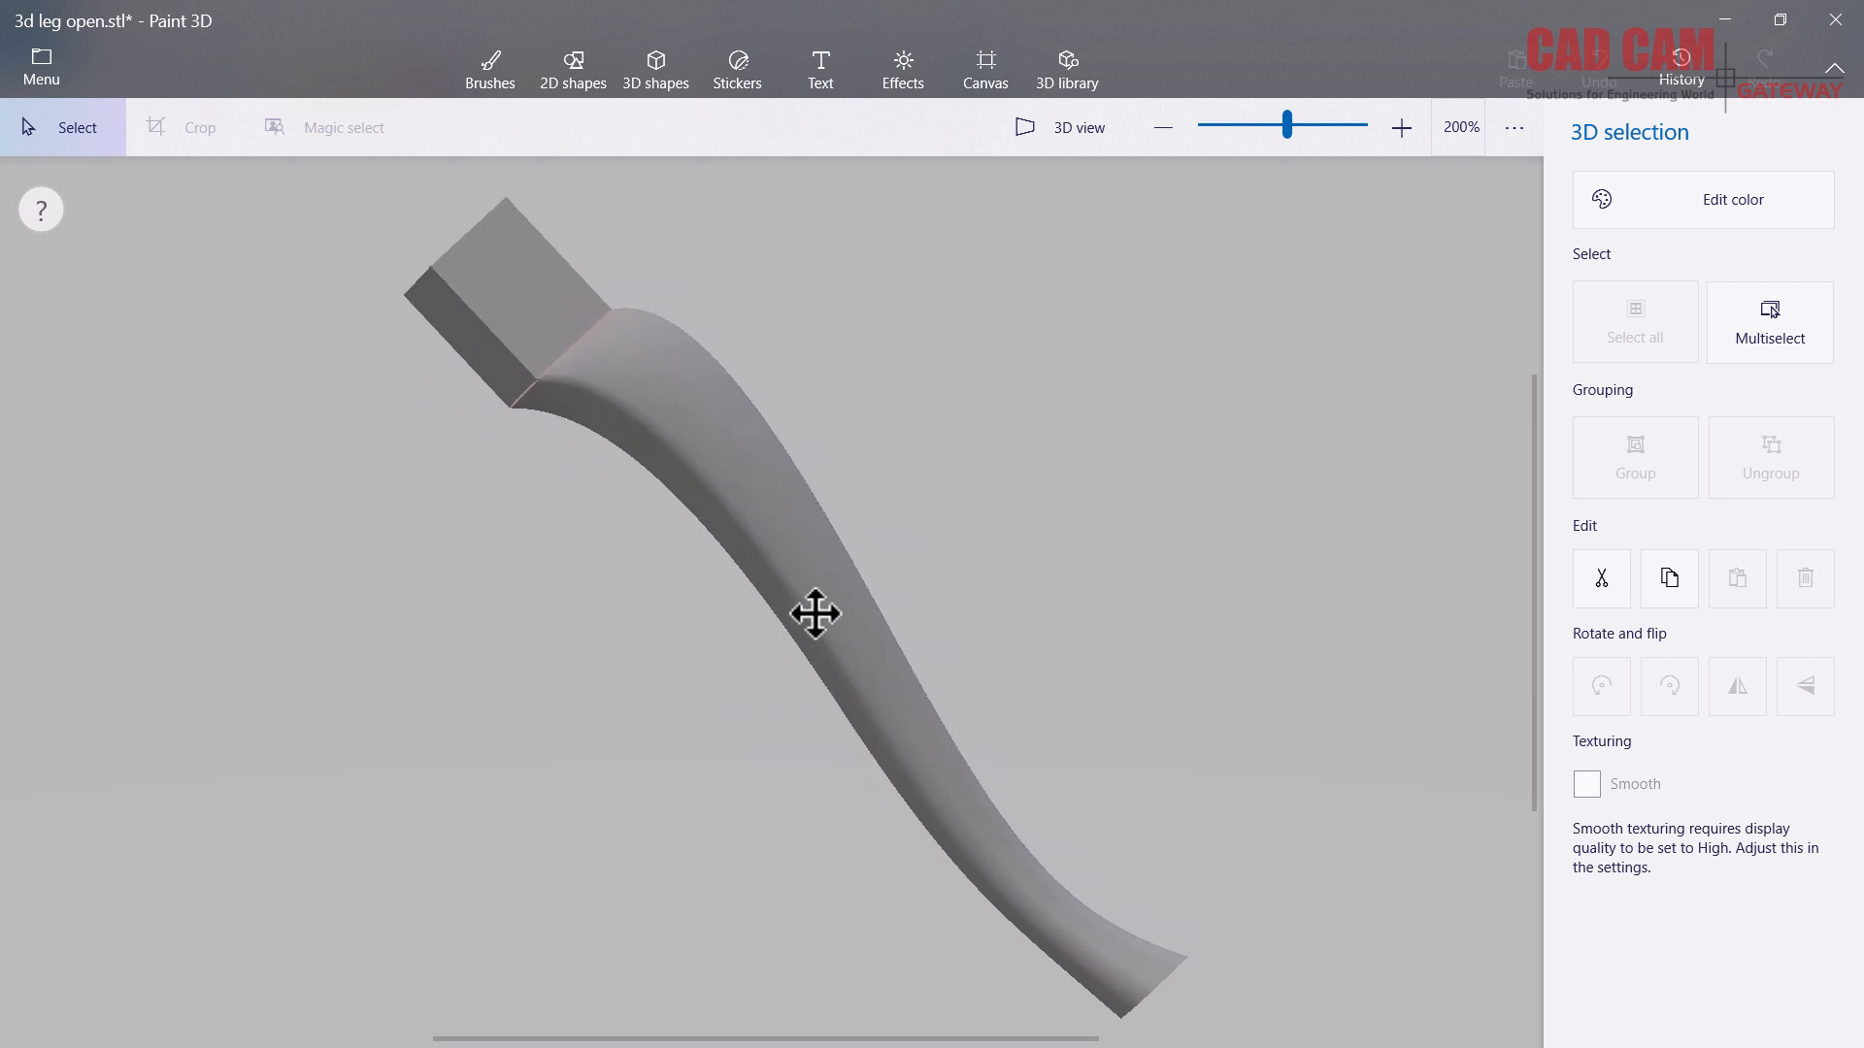
drag(317, 617, 497, 743)
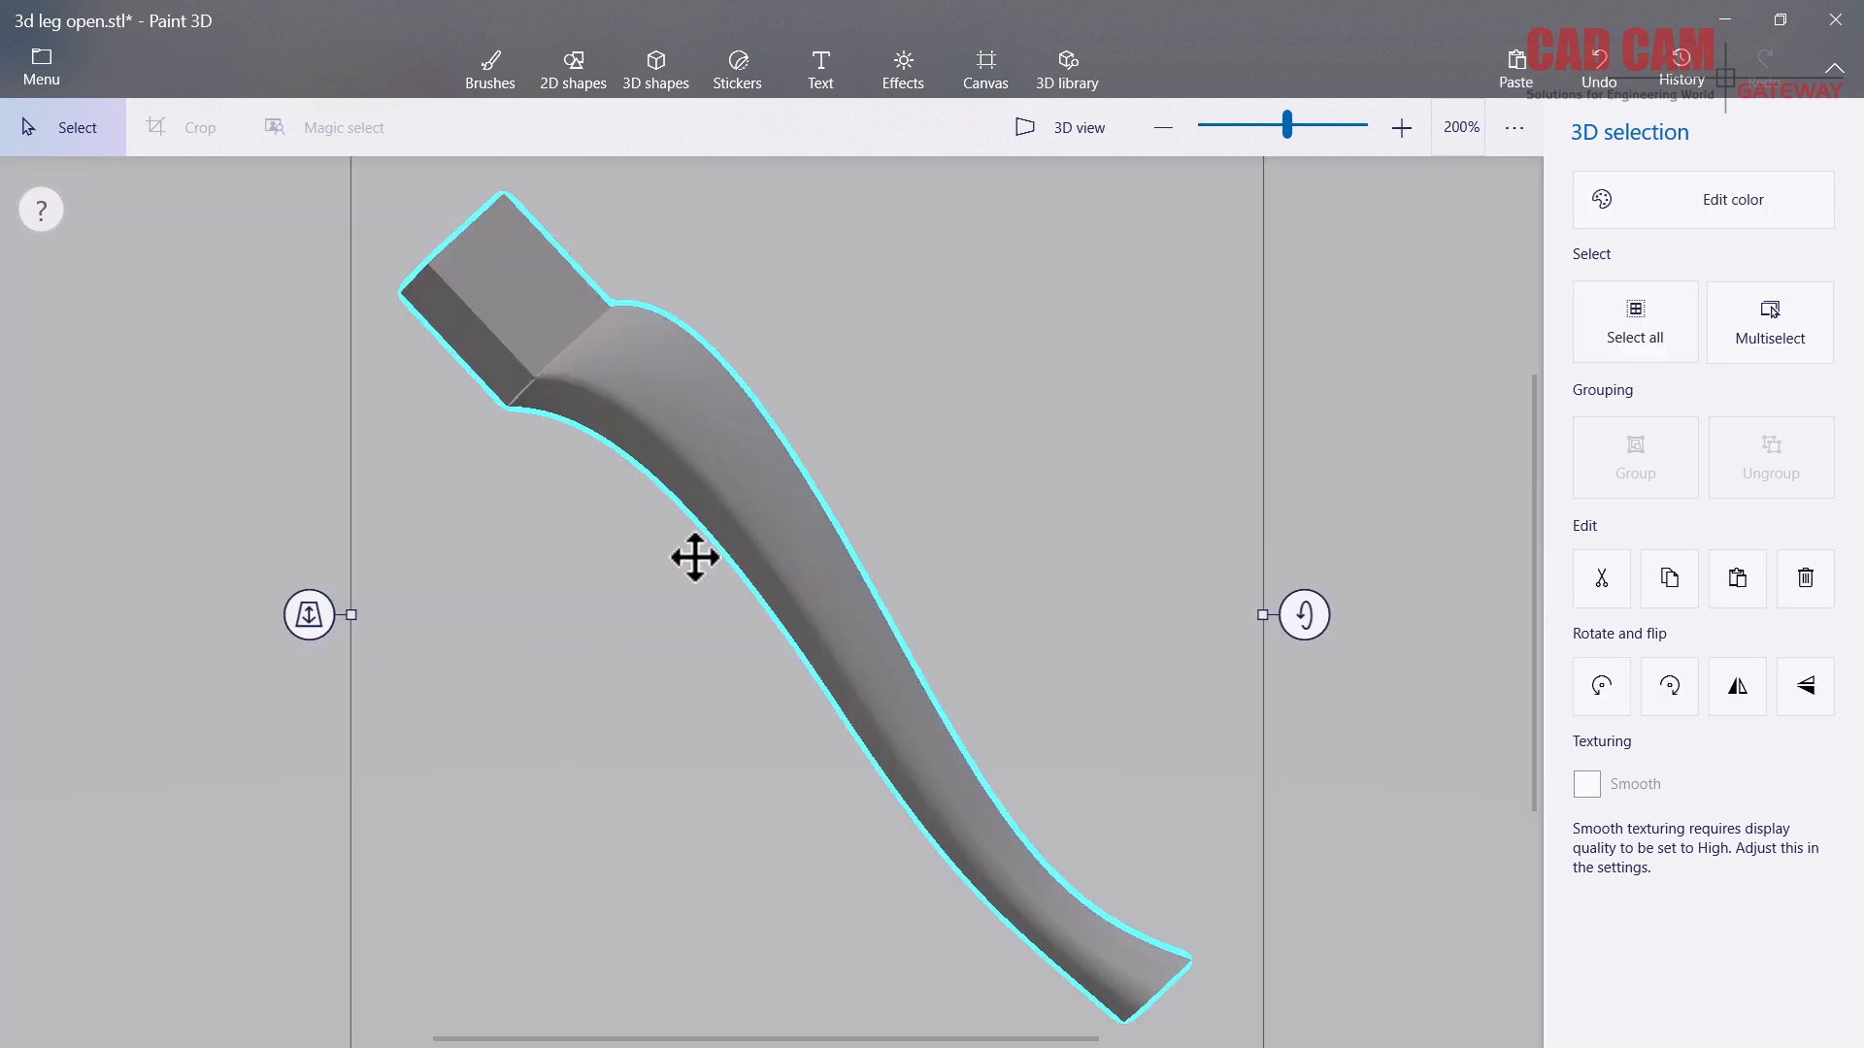
drag(1304, 614, 1163, 1047)
drag(1279, 1042, 1219, 666)
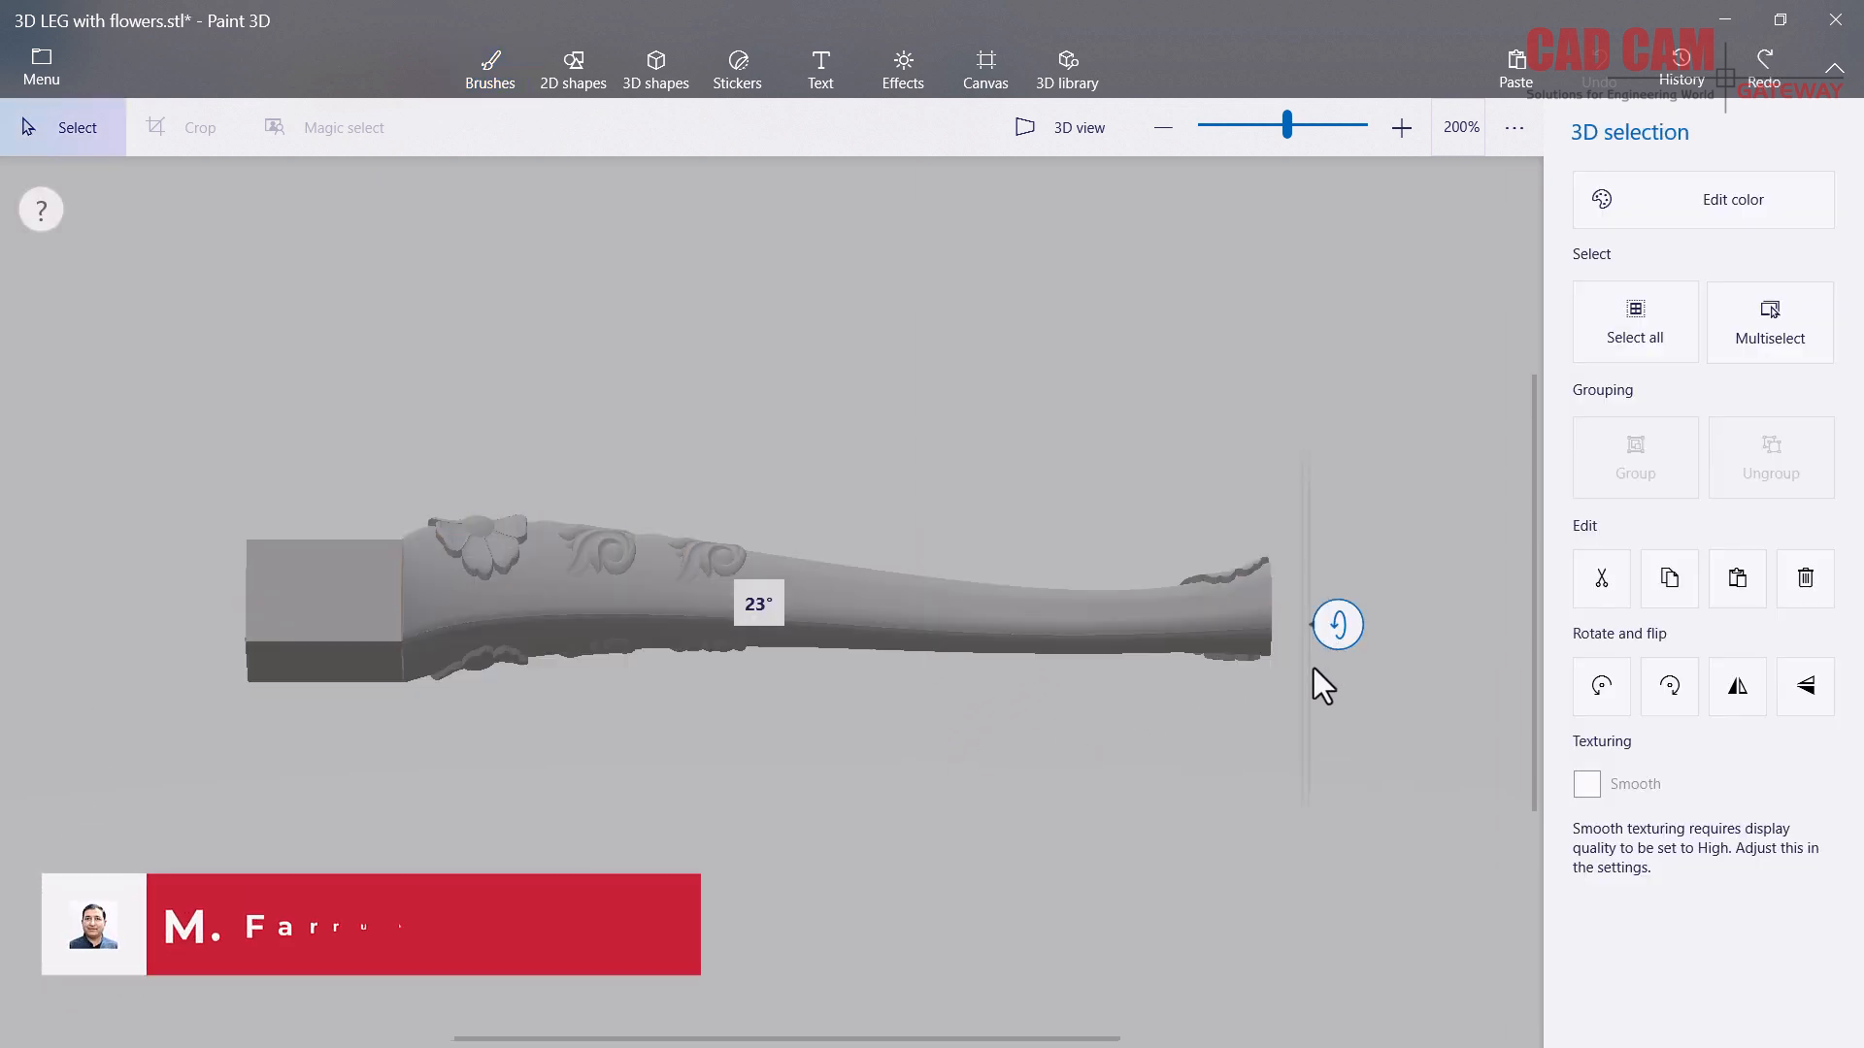
- Rotate the leg in "3D LEG with flowers.stl" about several axes and examine its floral decorations up close
drag(1314, 683, 1304, 752)
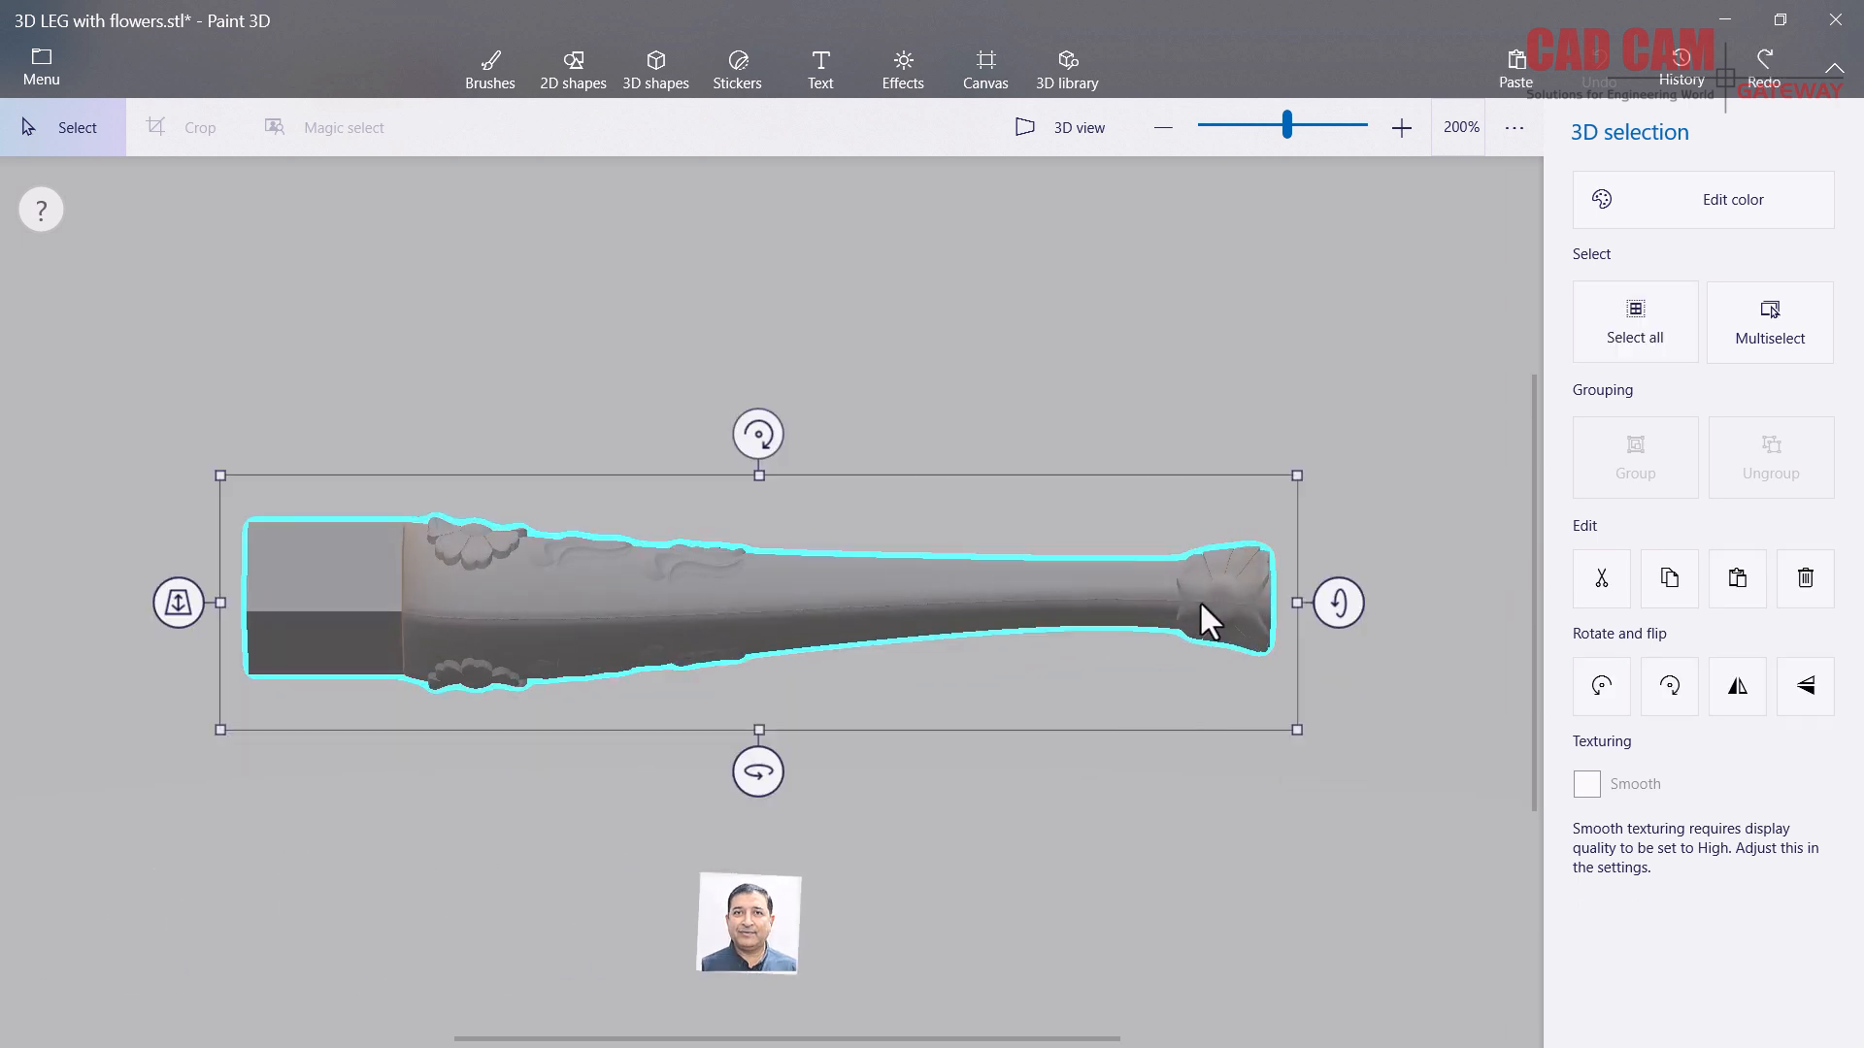
drag(1347, 606, 1371, 258)
drag(181, 600, 678, 708)
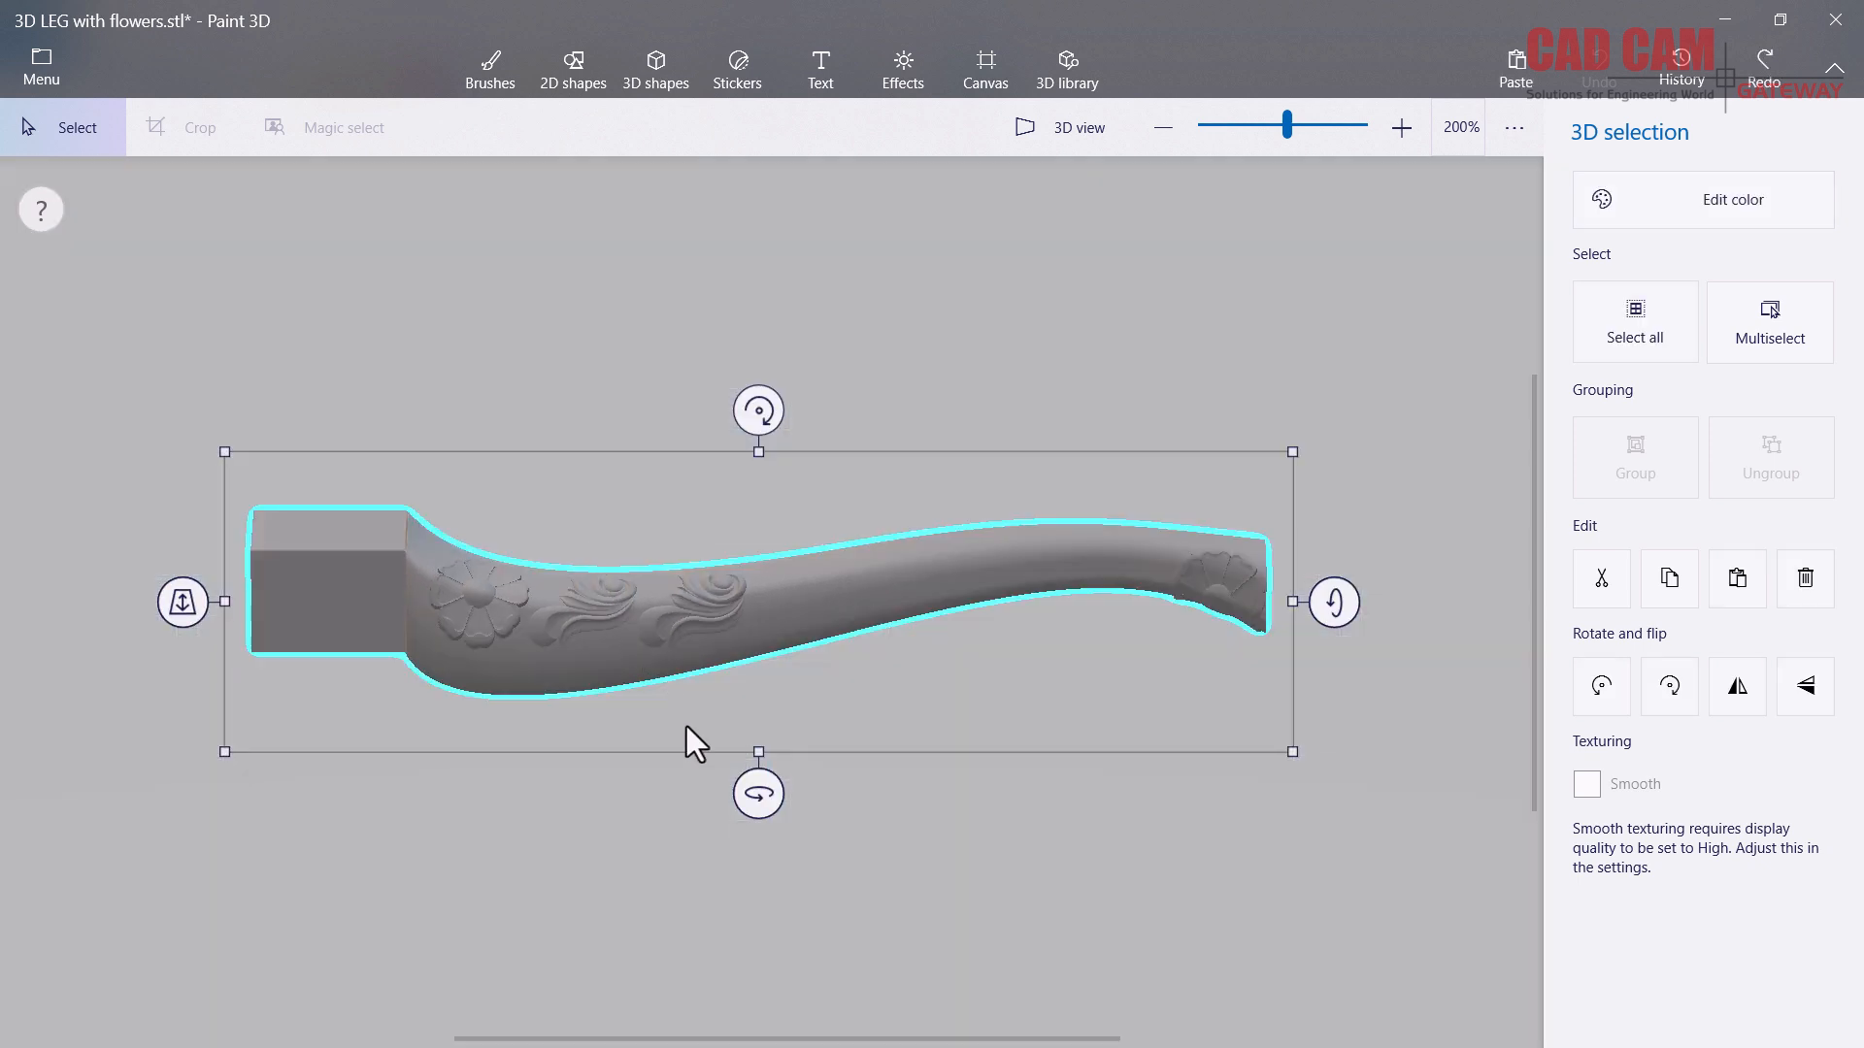
drag(766, 801, 645, 771)
drag(766, 412, 930, 481)
scroll(598, 387, up, 5)
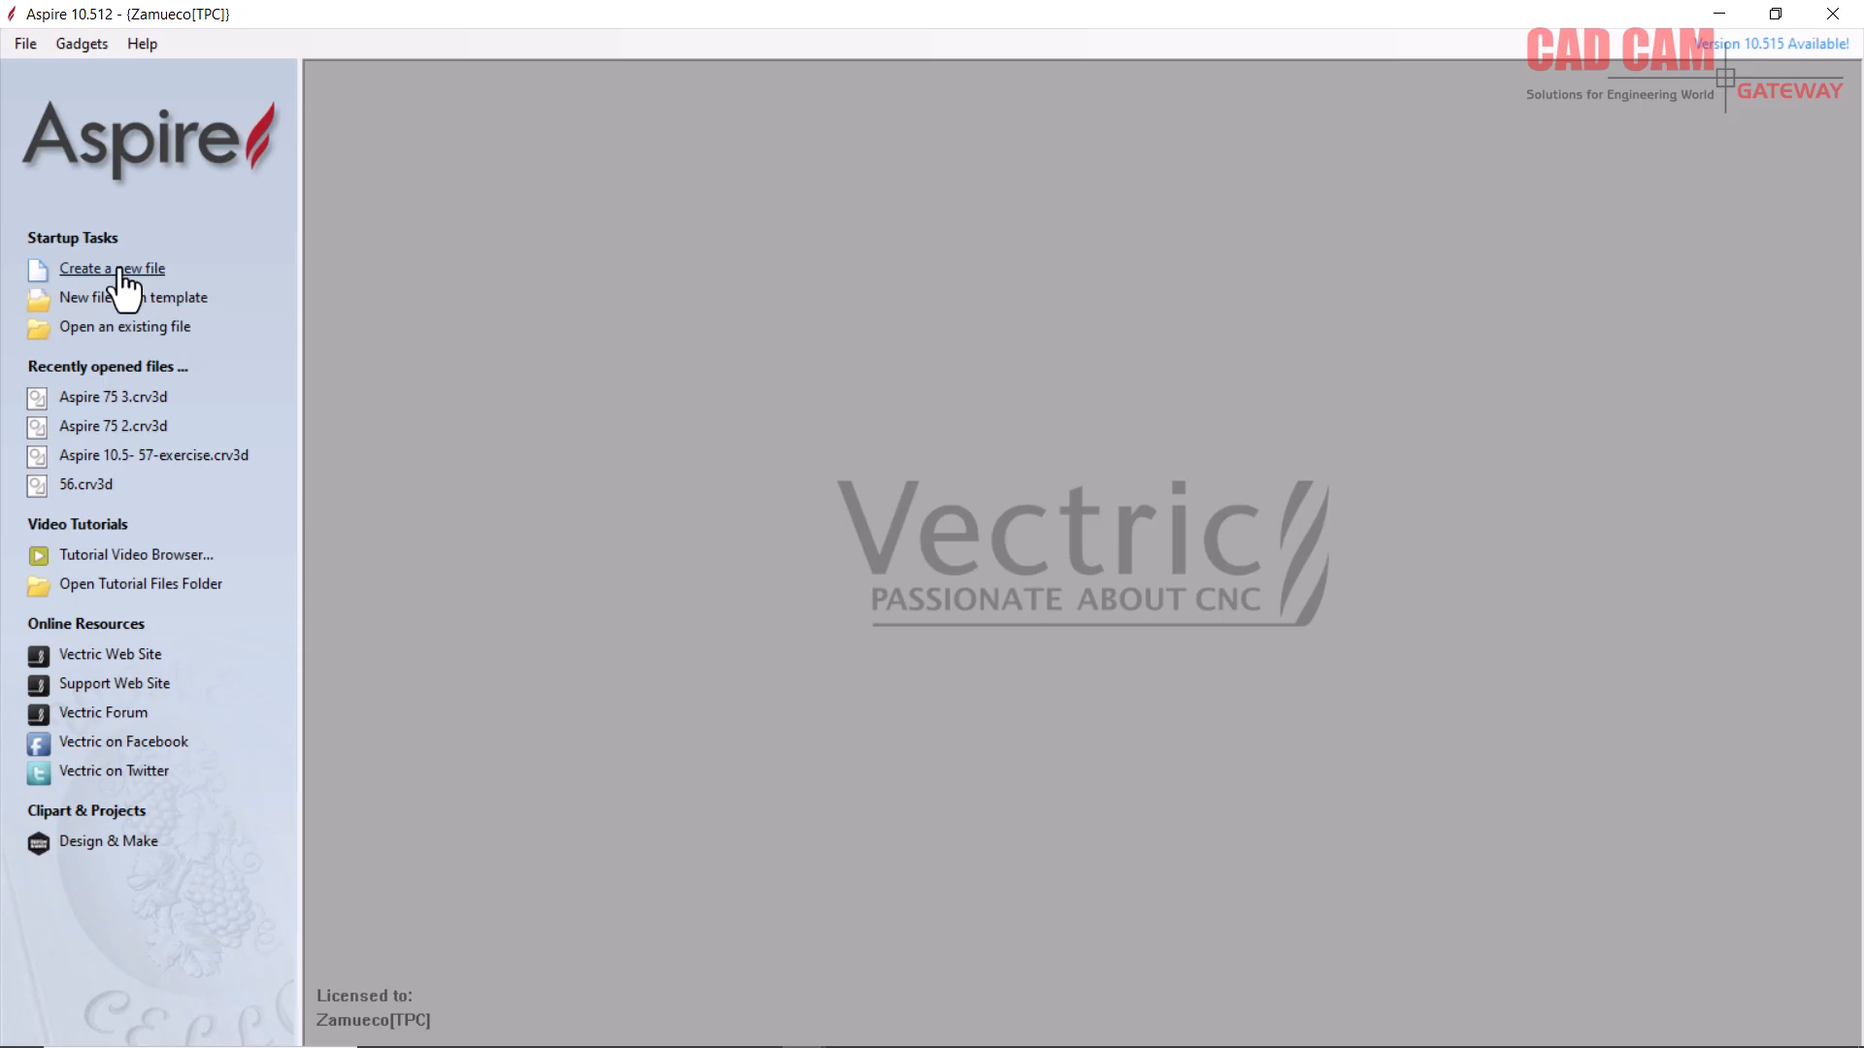
- Switch to Aspire and create a new file with the job type Rotary and a length of 24 inches
click(118, 273)
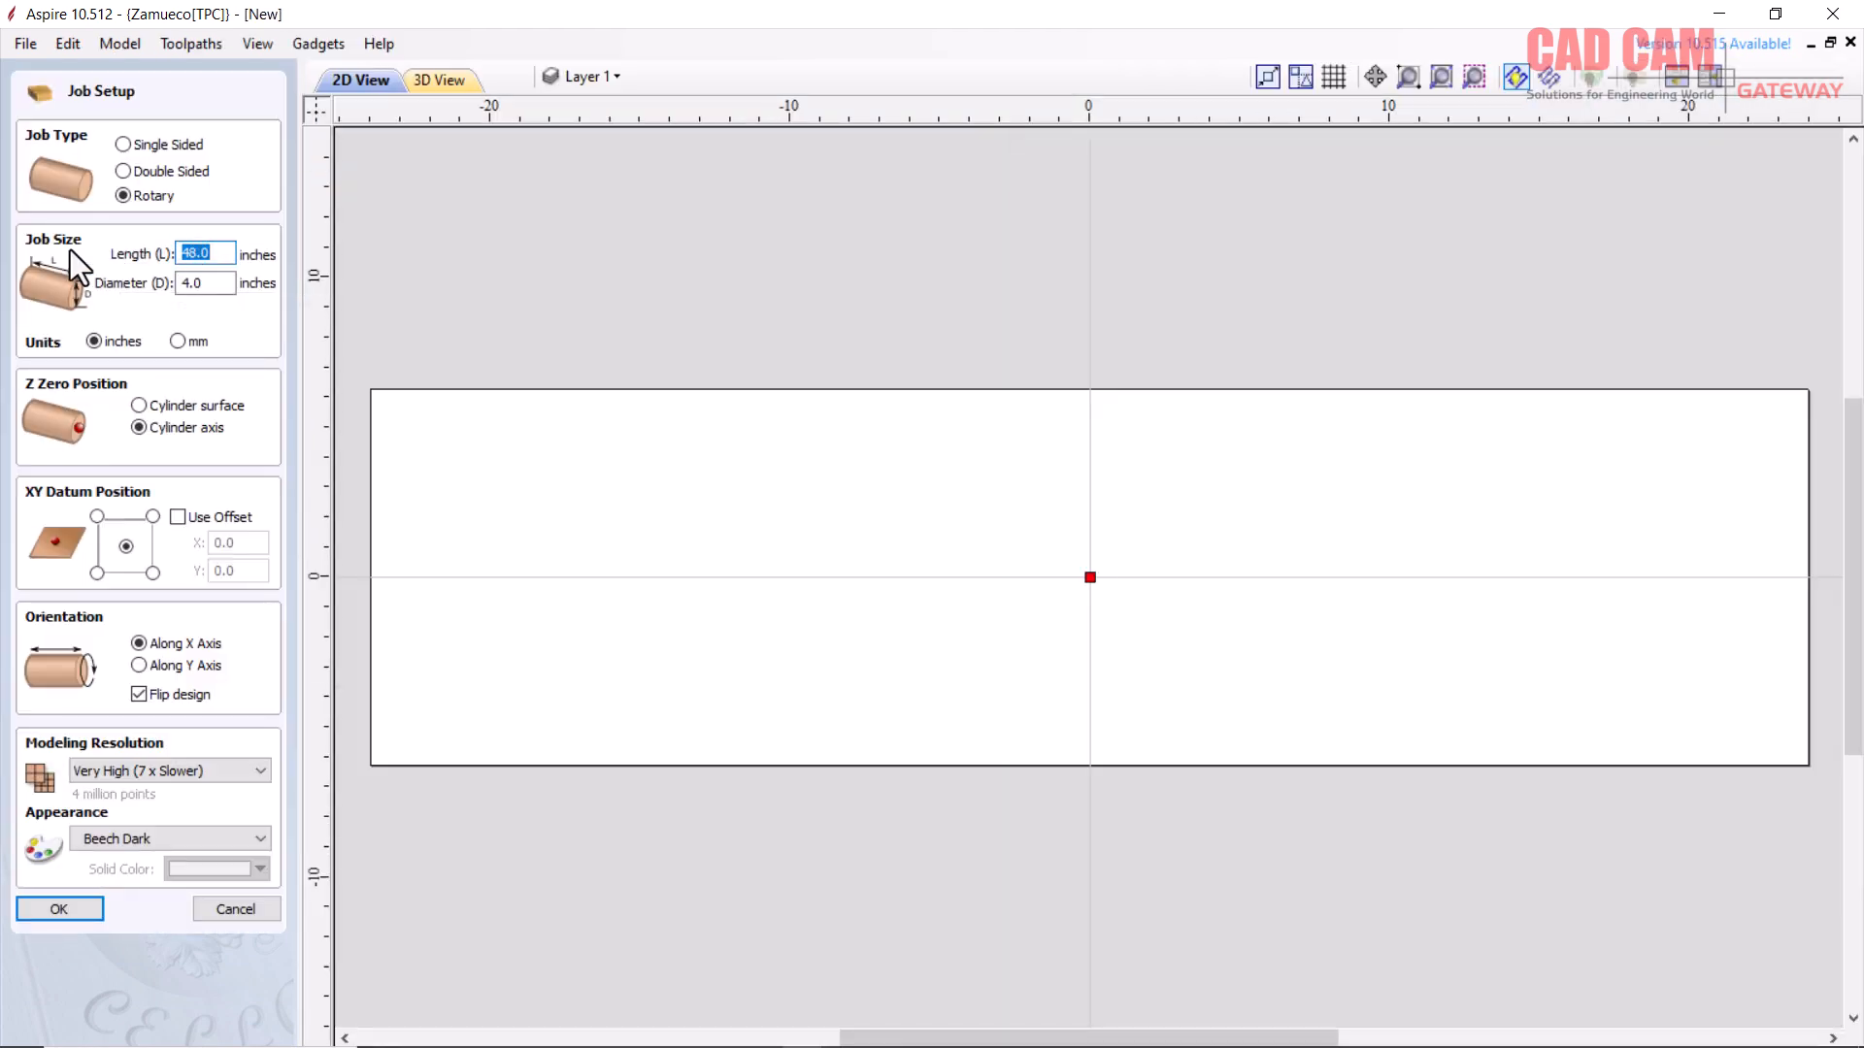
click(122, 143)
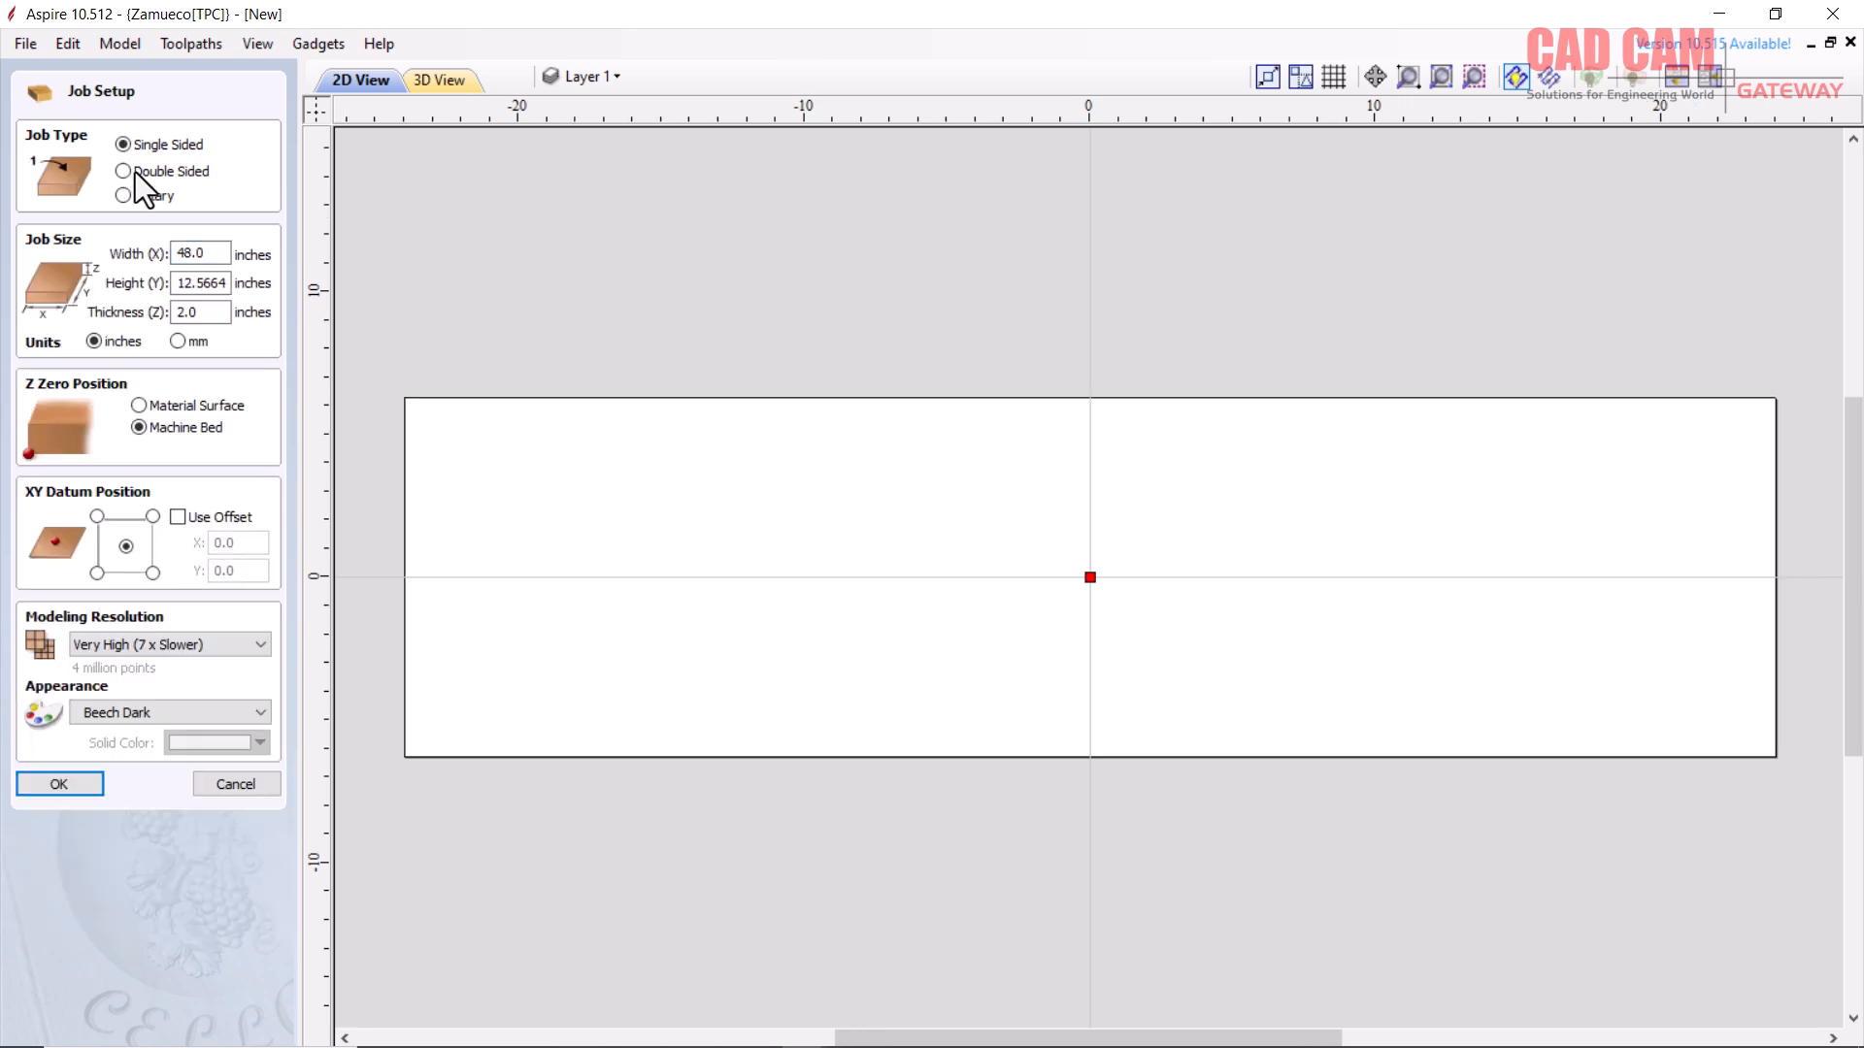
click(124, 171)
click(125, 197)
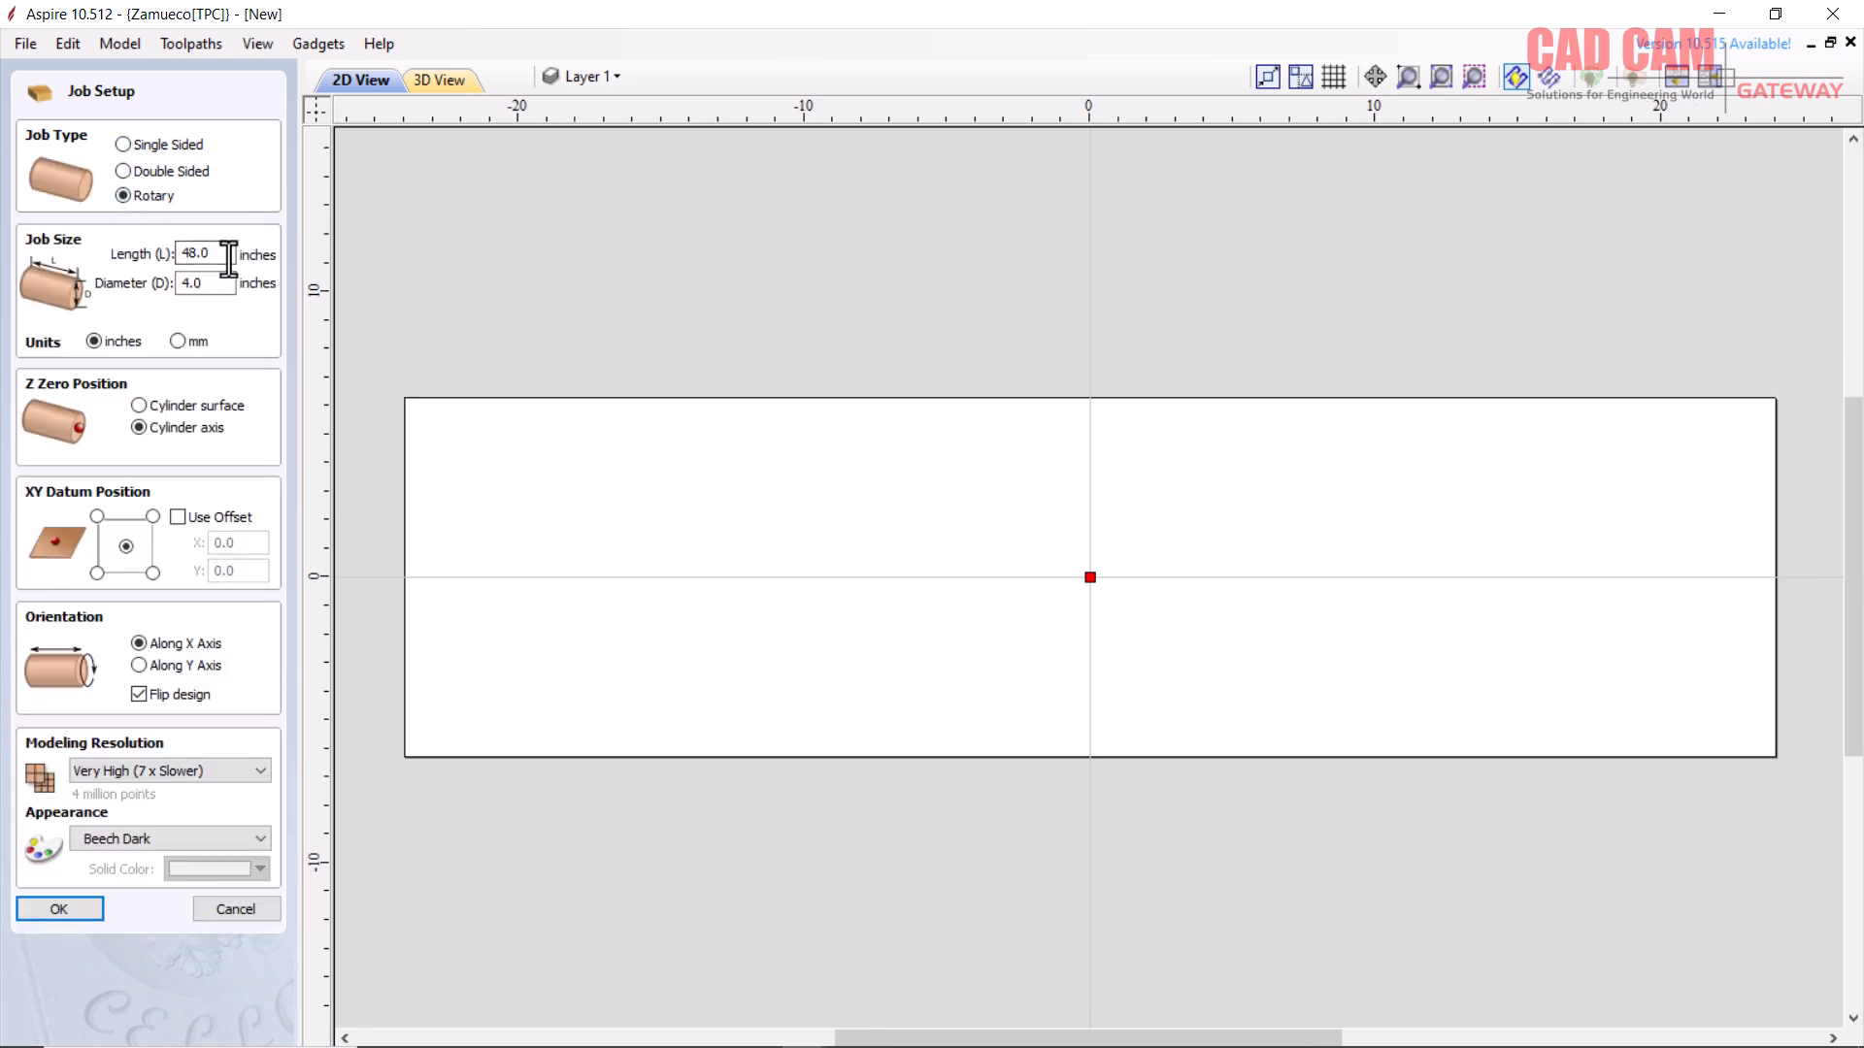
drag(220, 252, 115, 260)
text(24)
key(Tab)
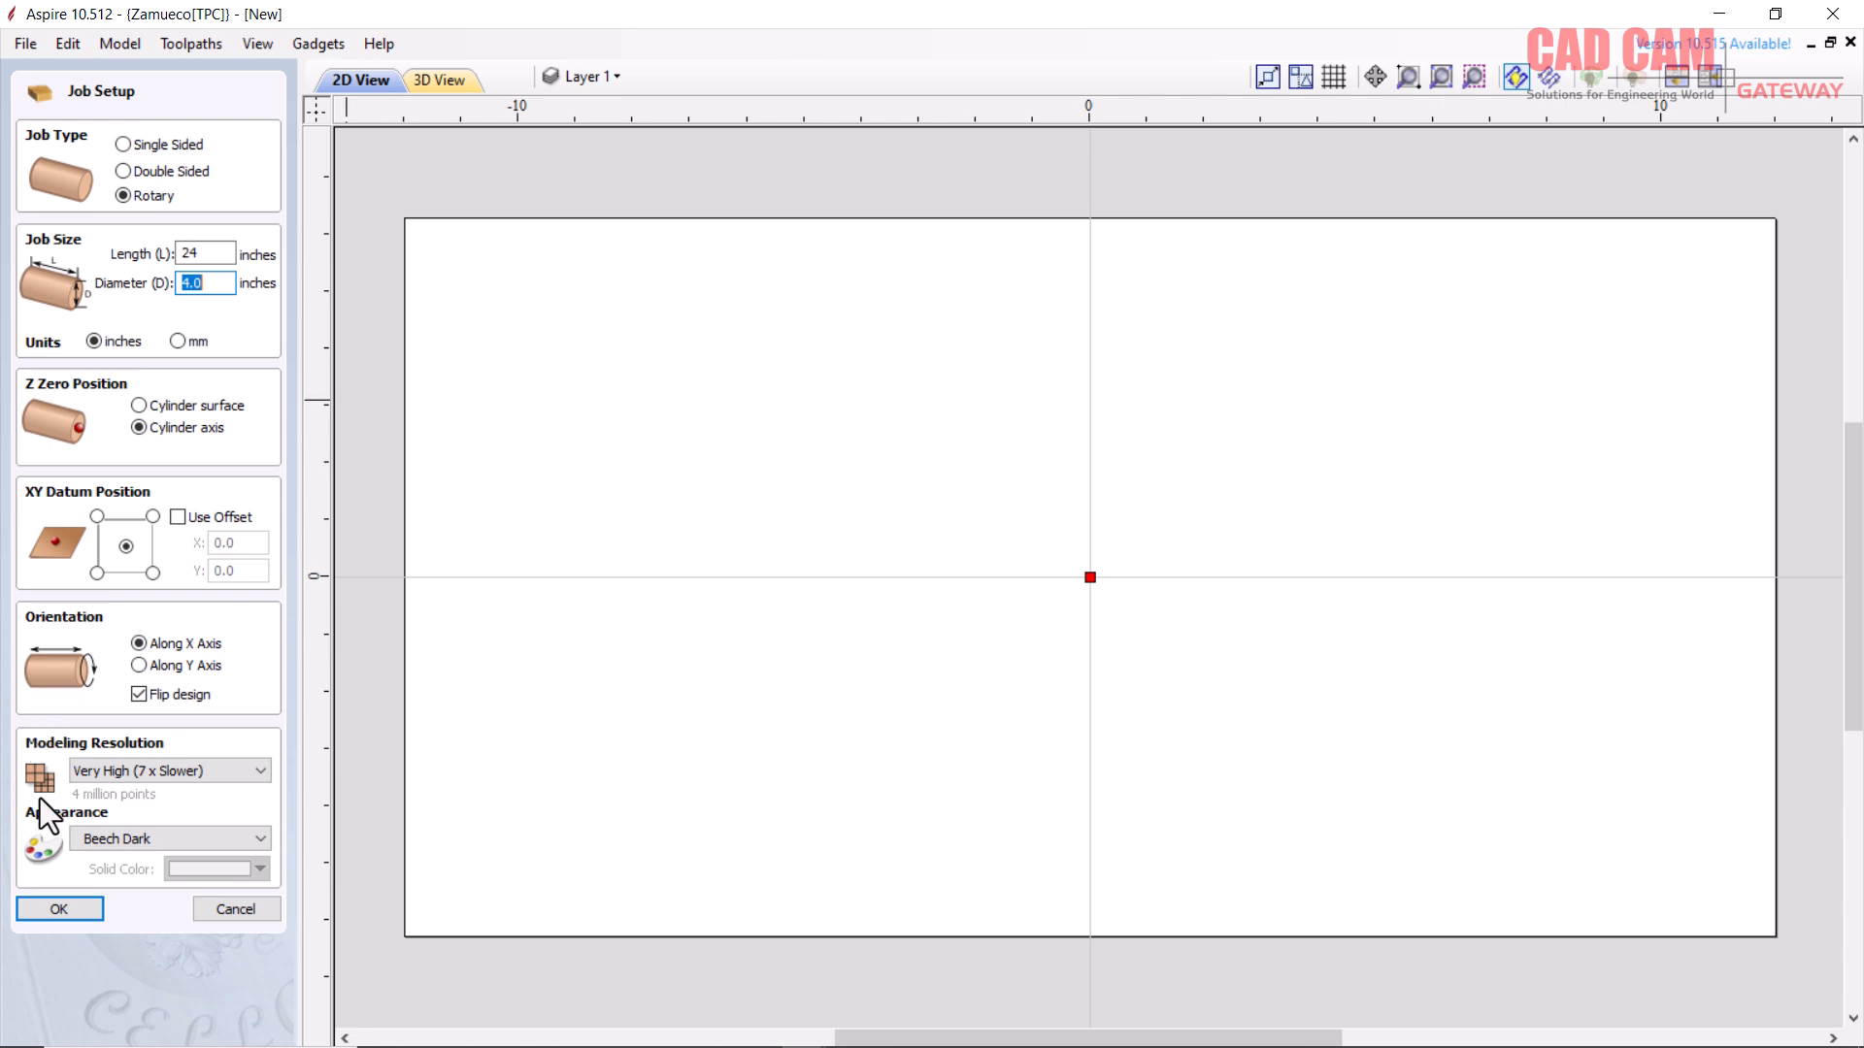
click(58, 909)
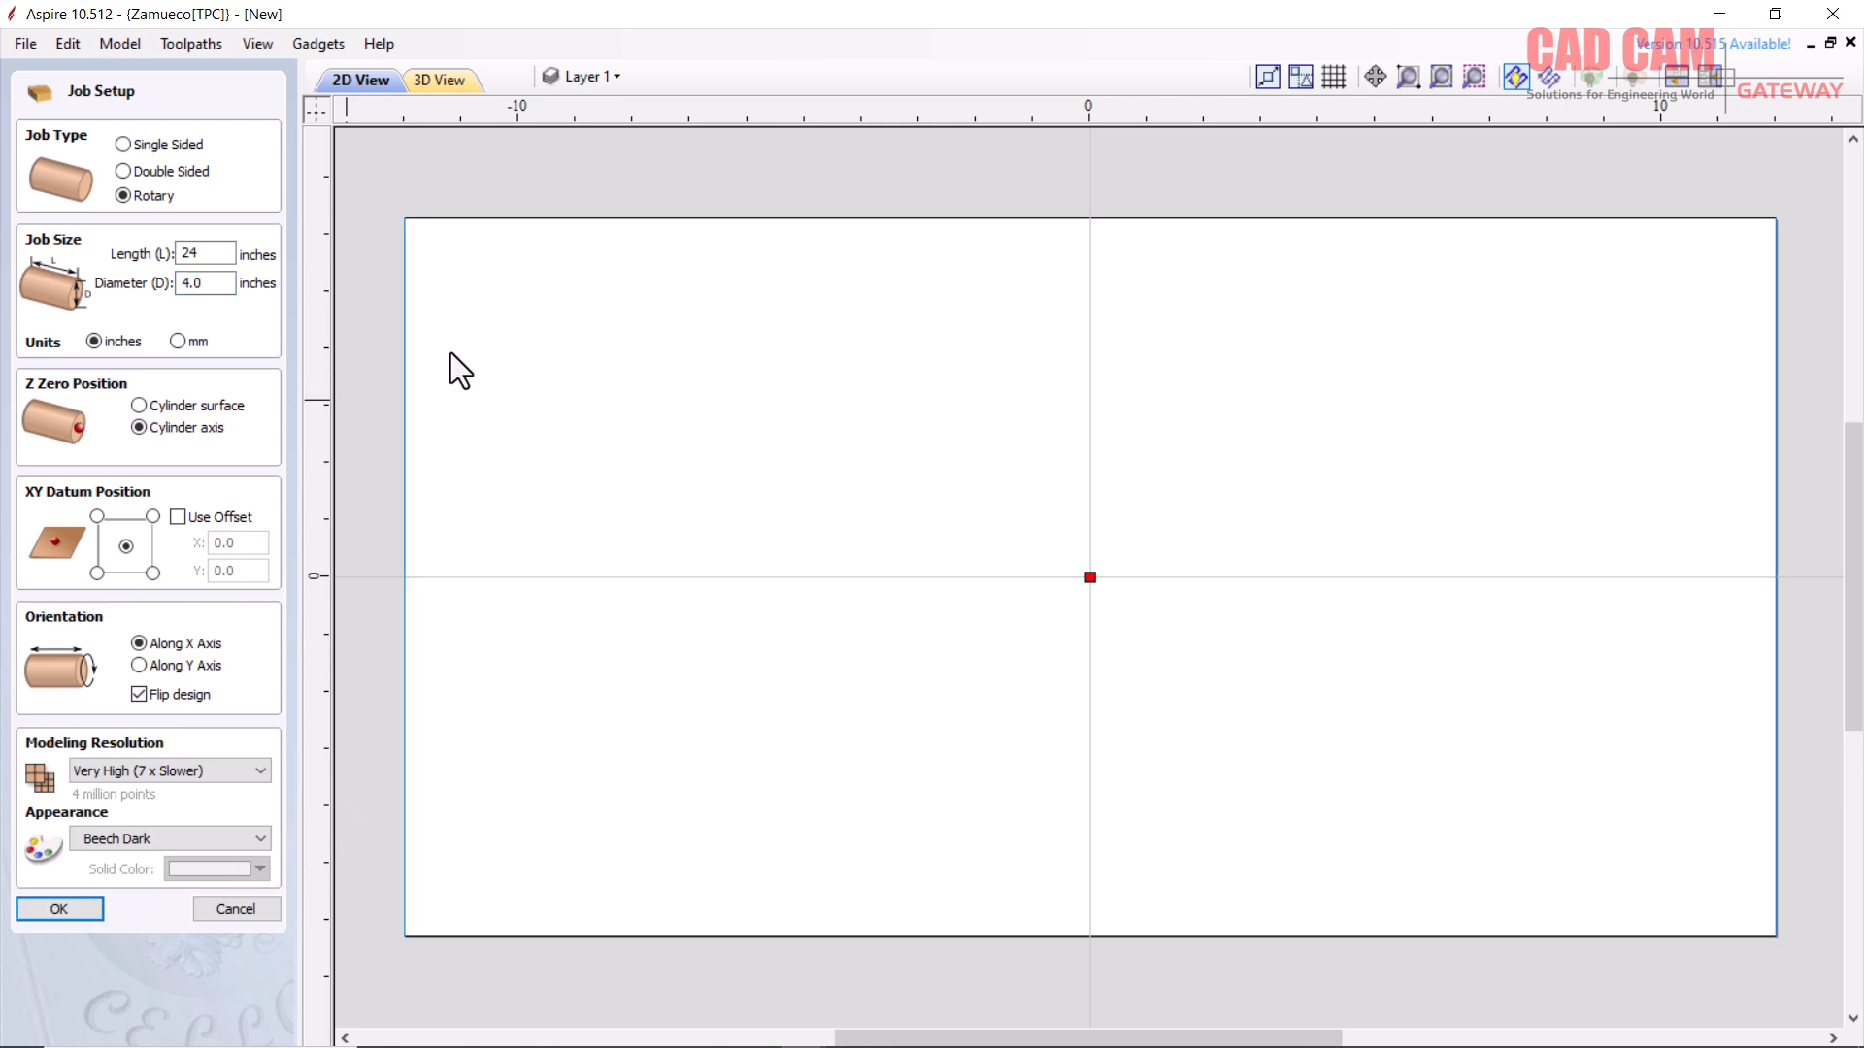
click(61, 910)
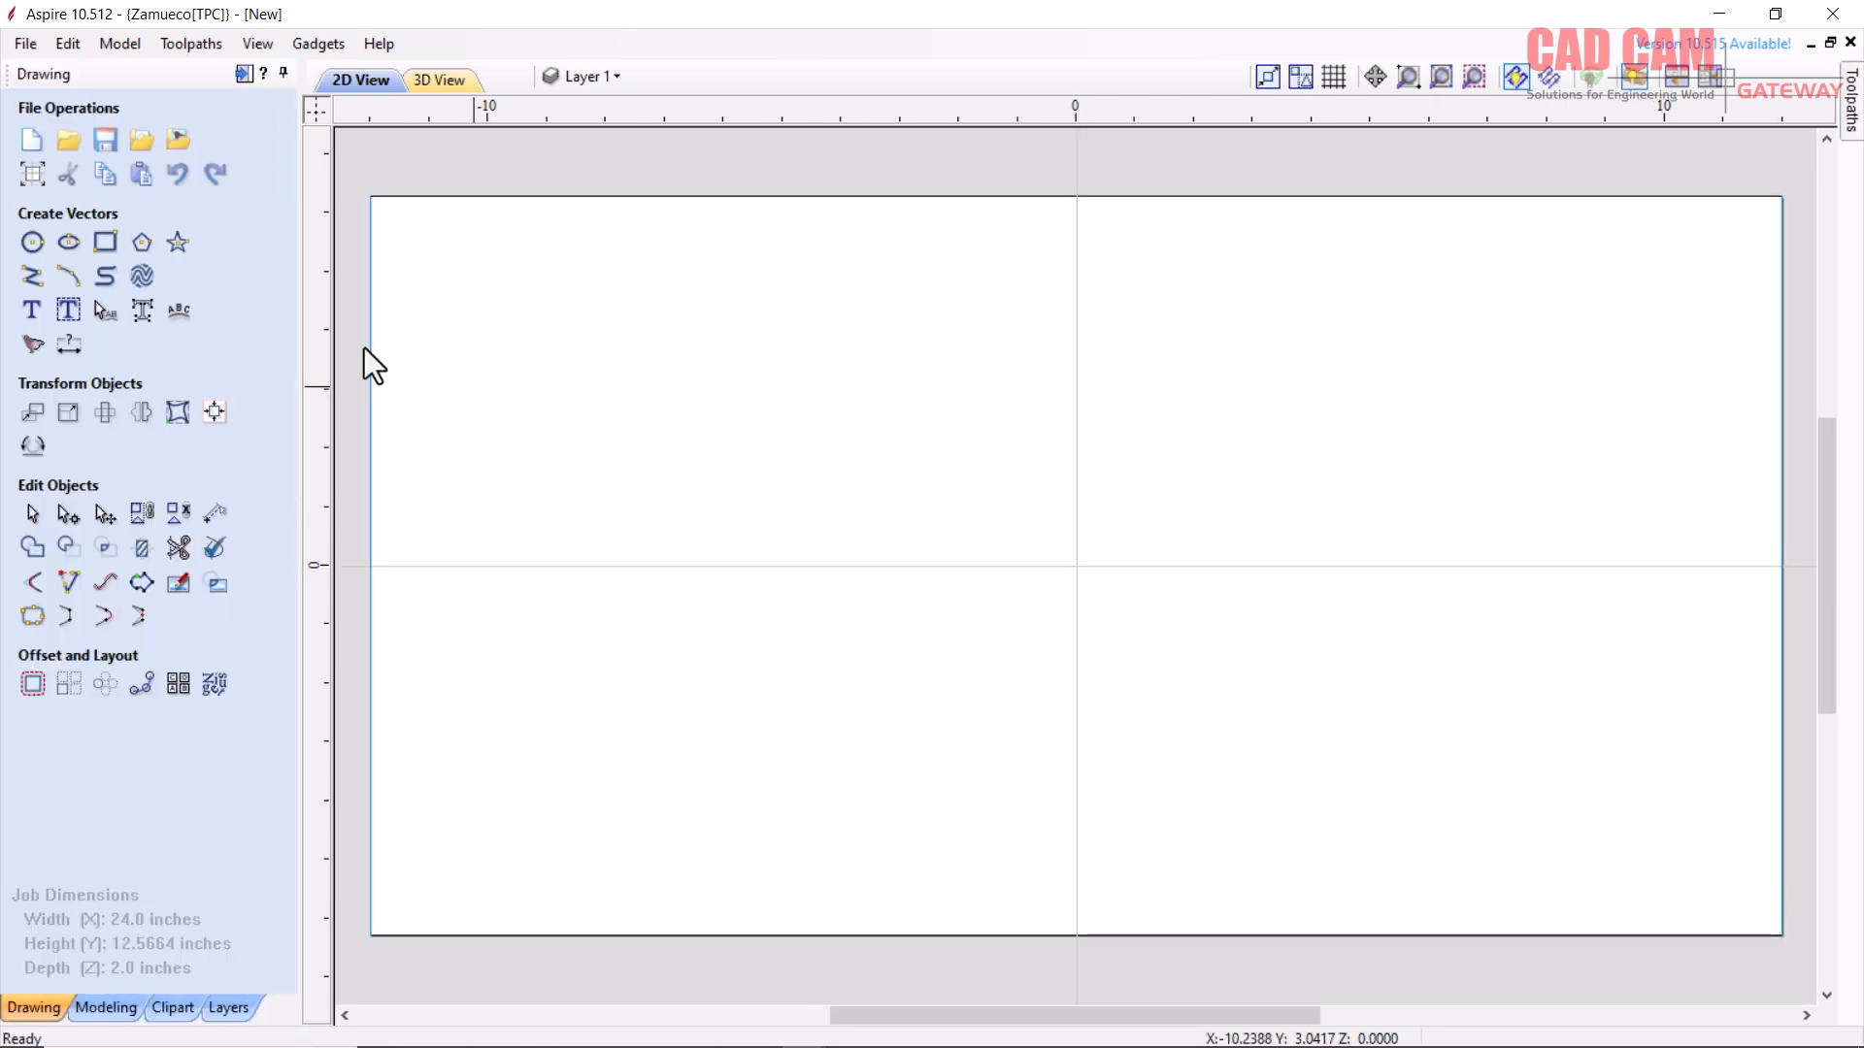
- Import the STL file "3D LEG" from the 3d files folder as a 3D model into the rotary job
click(67, 44)
click(109, 1008)
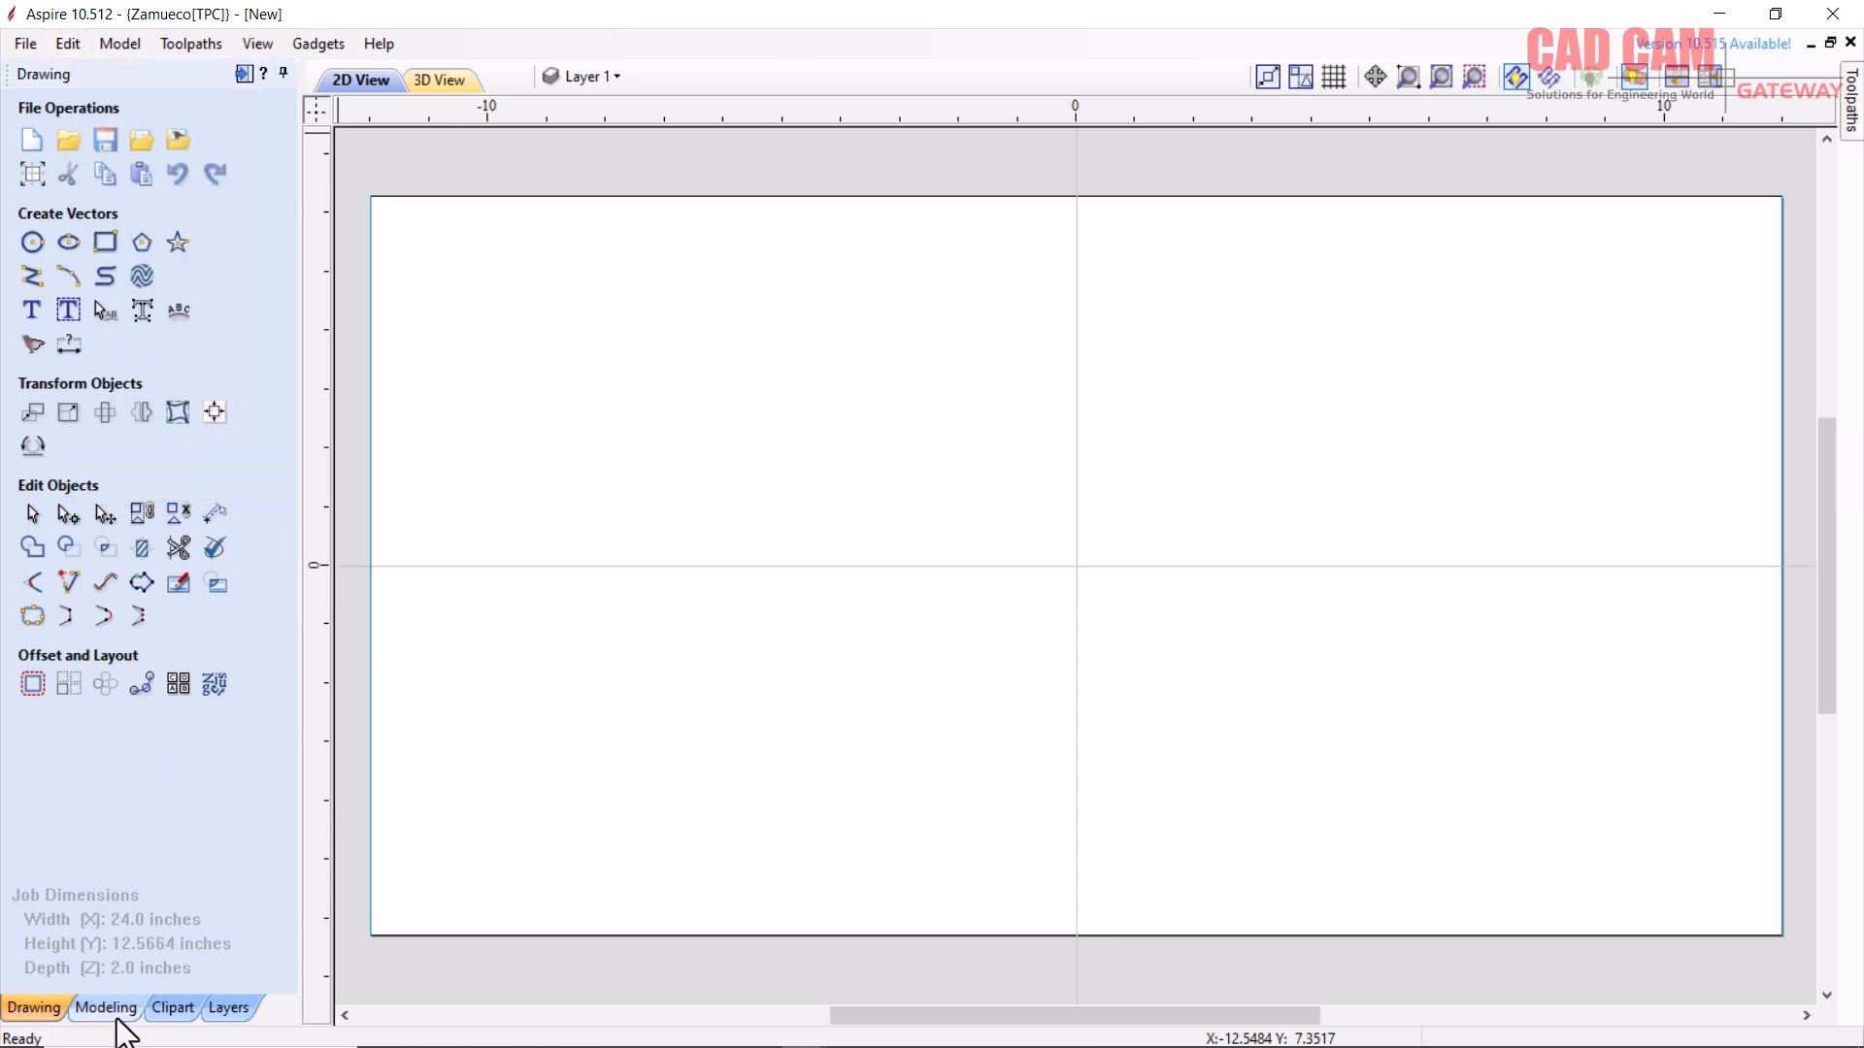
click(109, 1007)
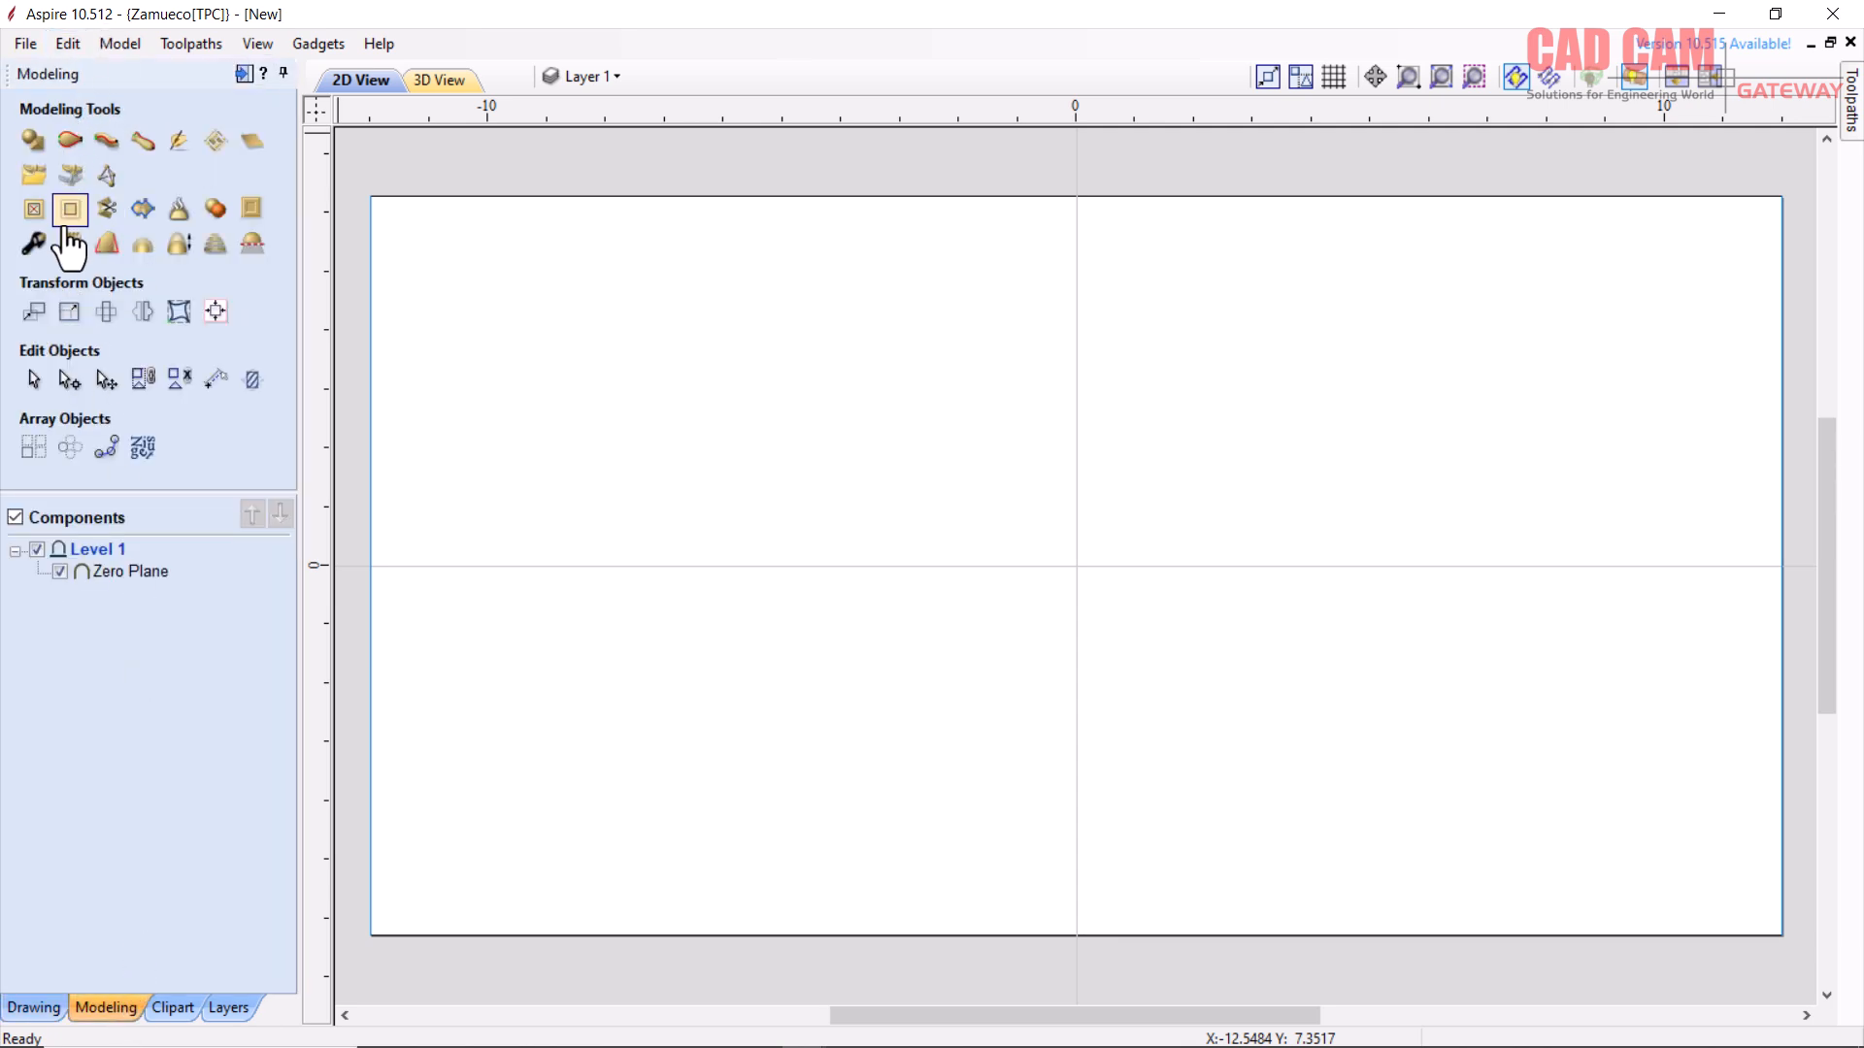
click(35, 177)
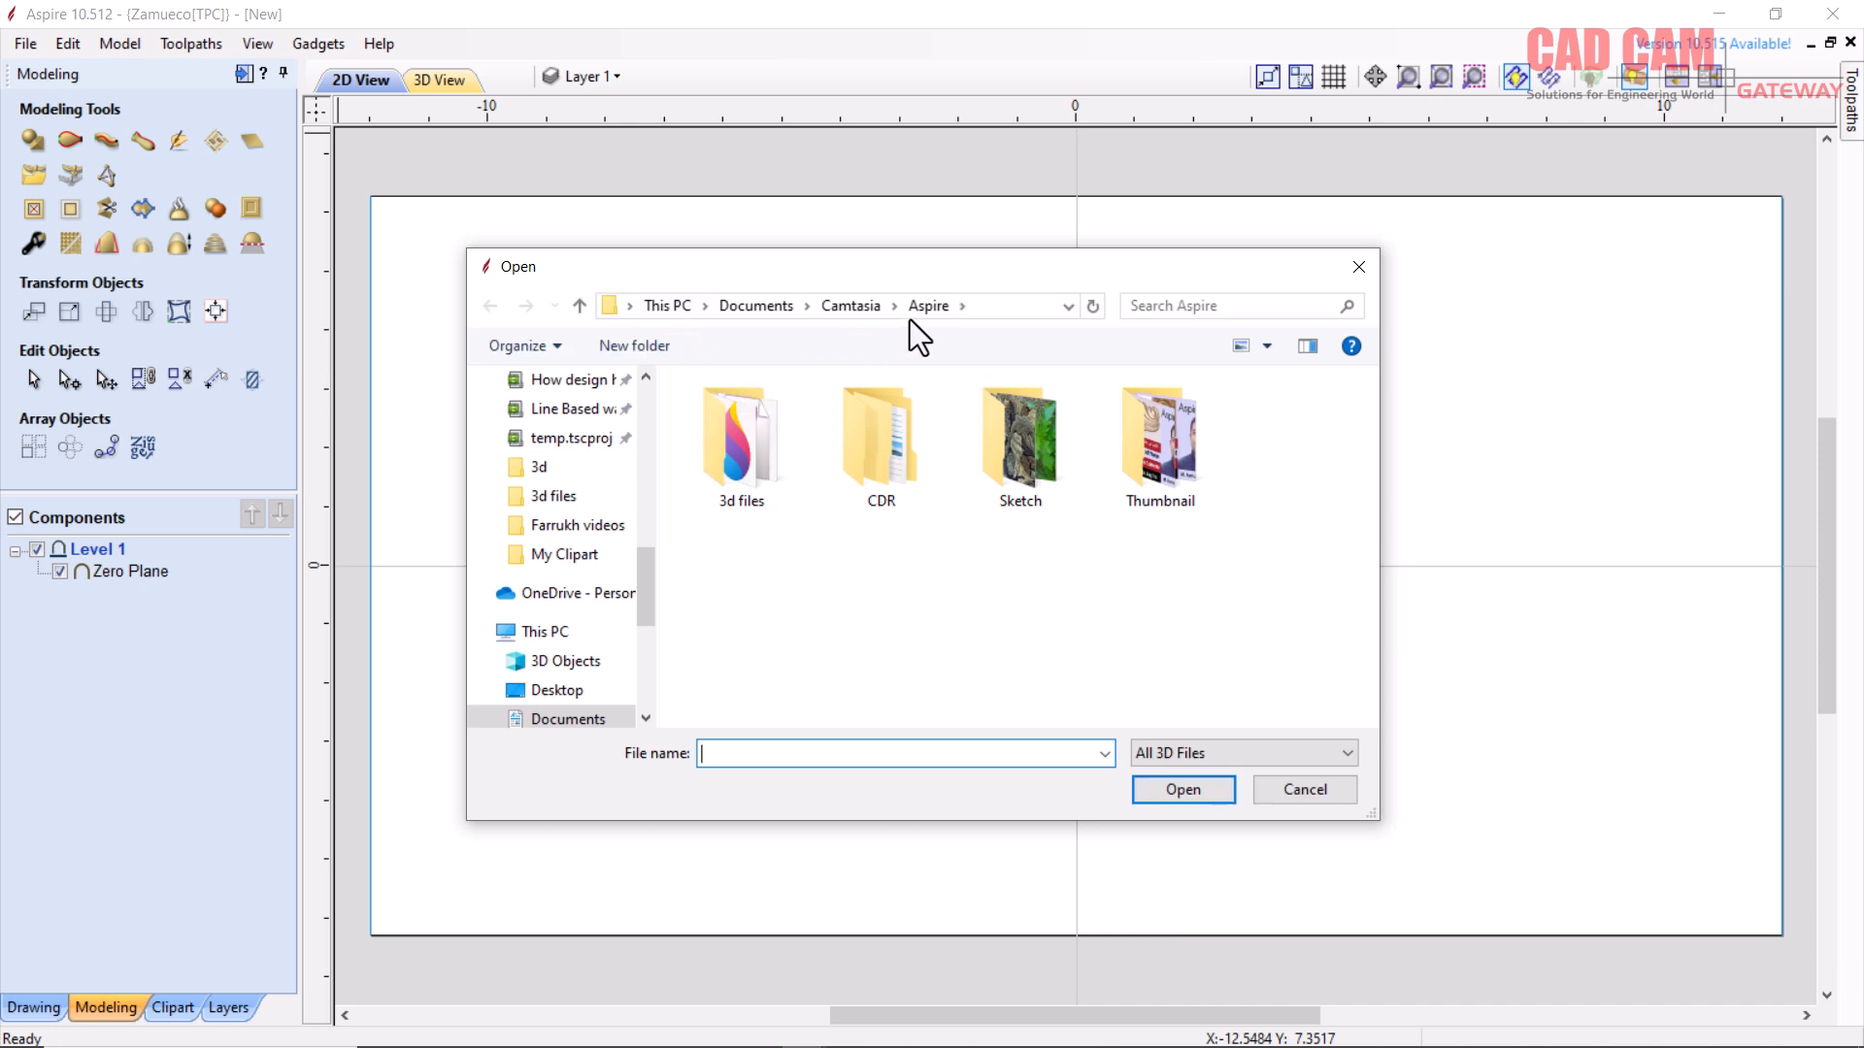
double_click(751, 449)
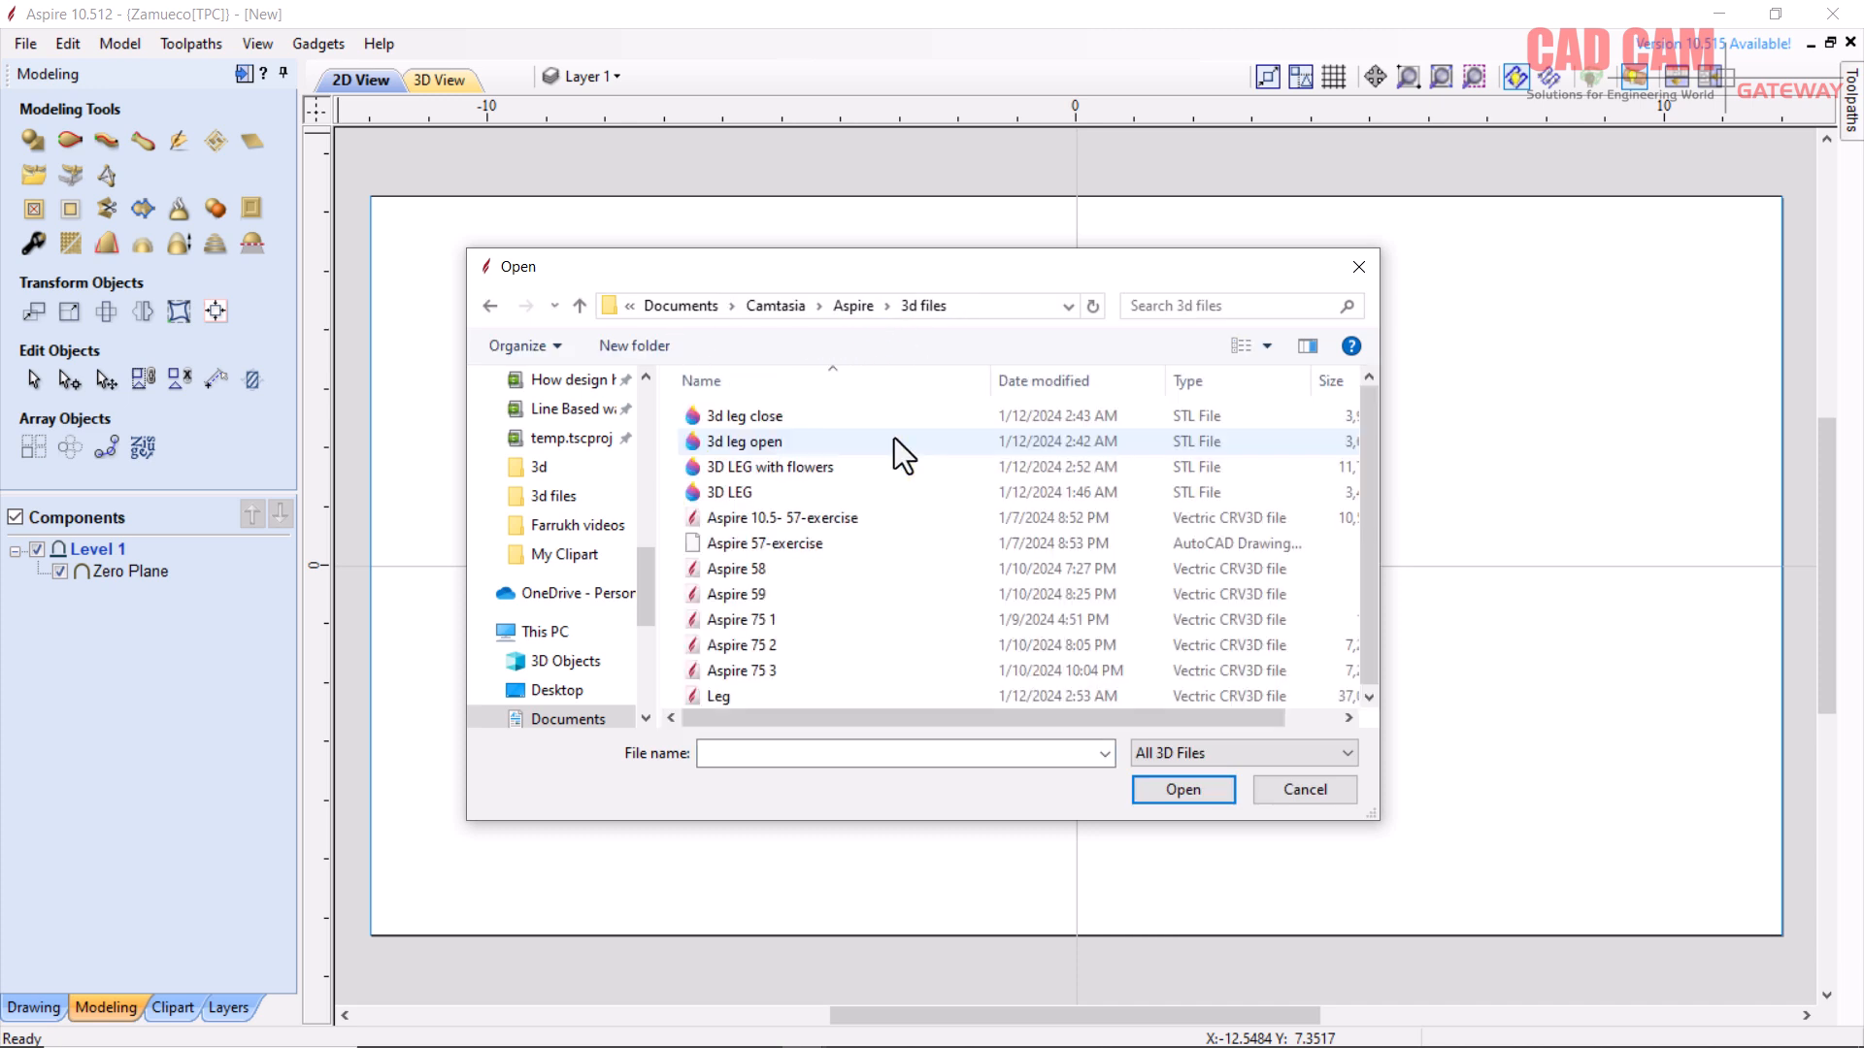
click(733, 492)
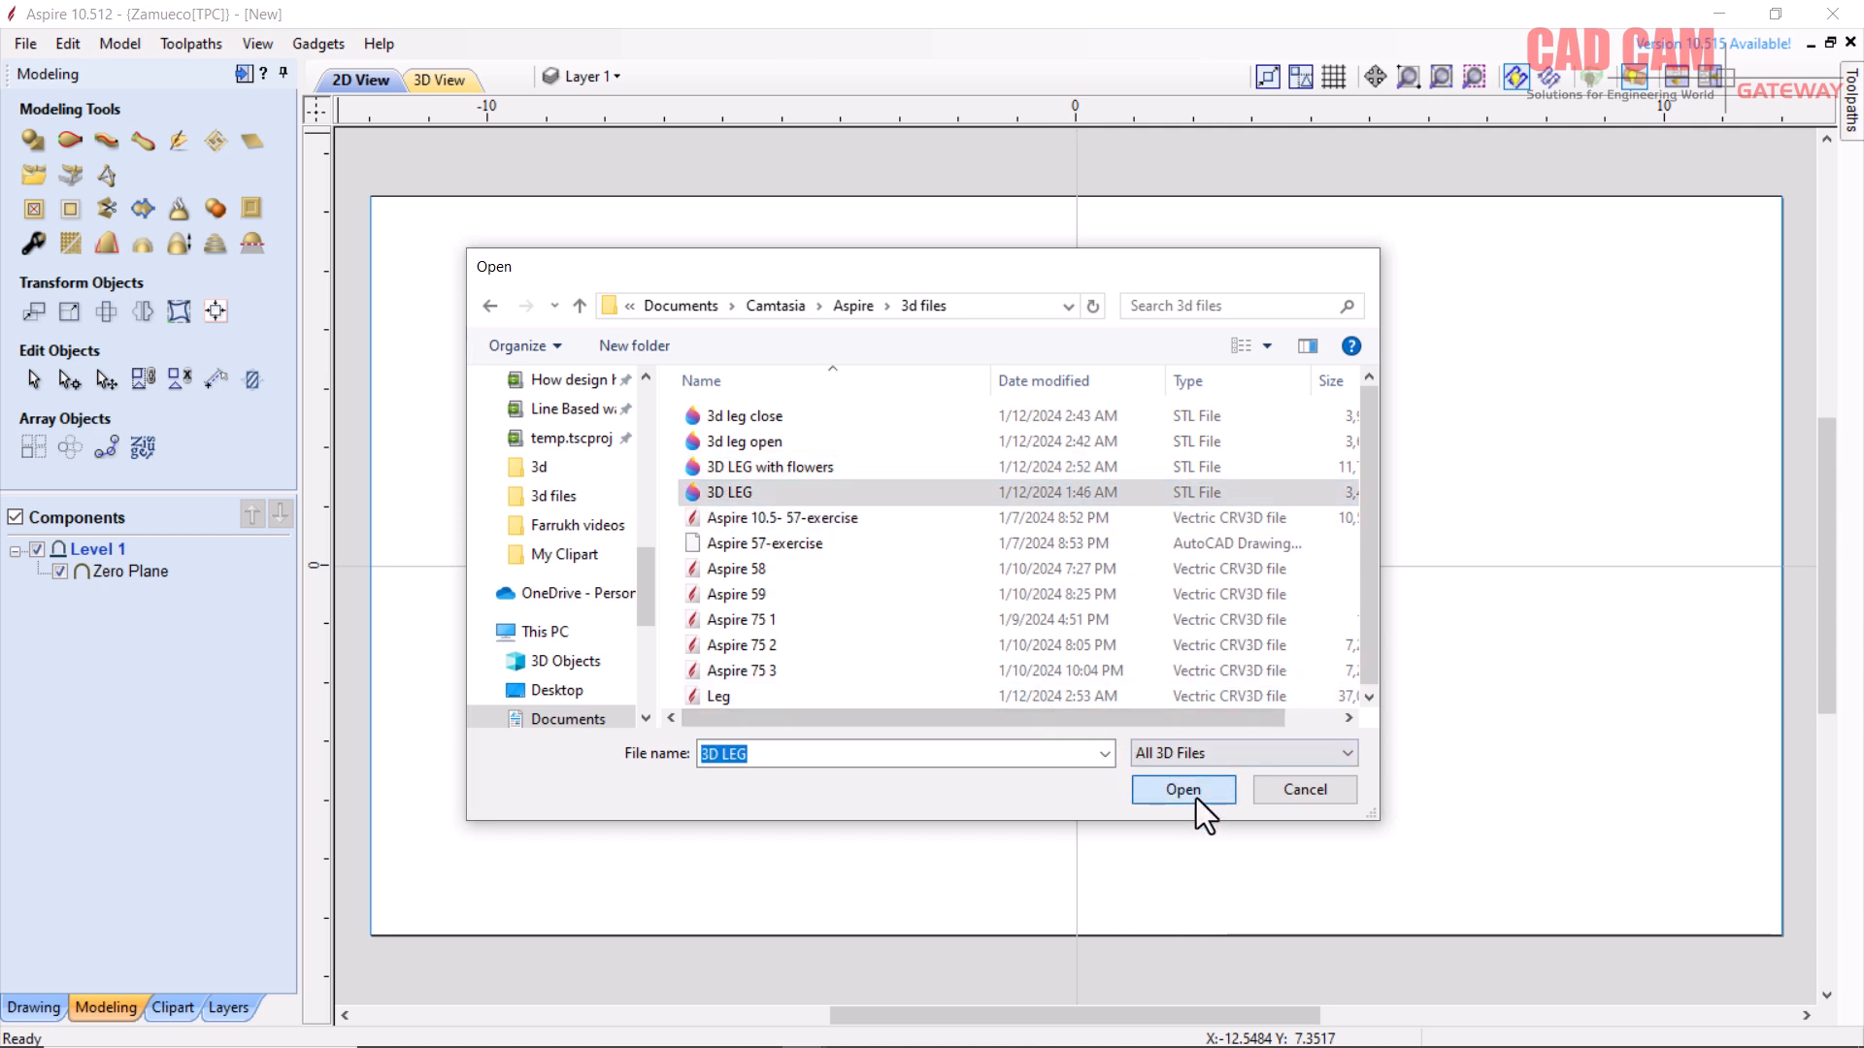
click(1200, 794)
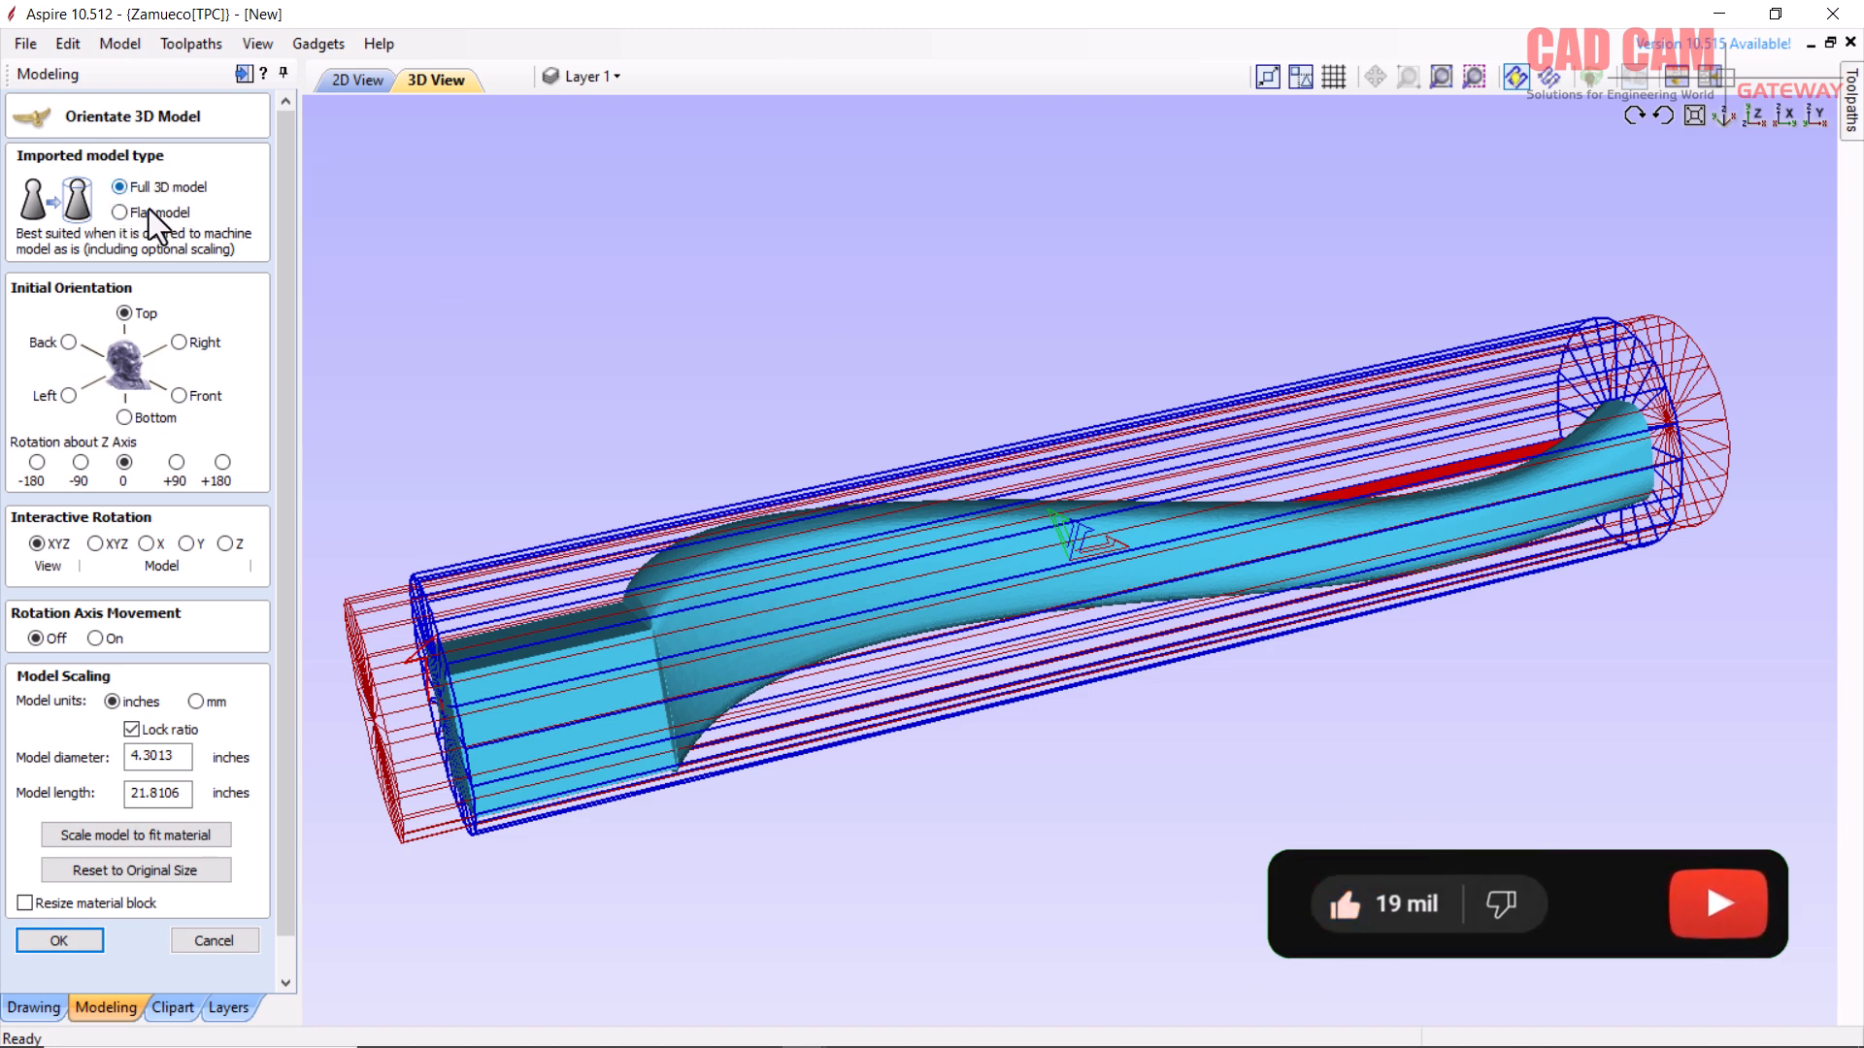
- Compare the Flat and Full 3D model types and preview Rotation Axis Movement, ending with Full 3D and axis movement off
click(120, 214)
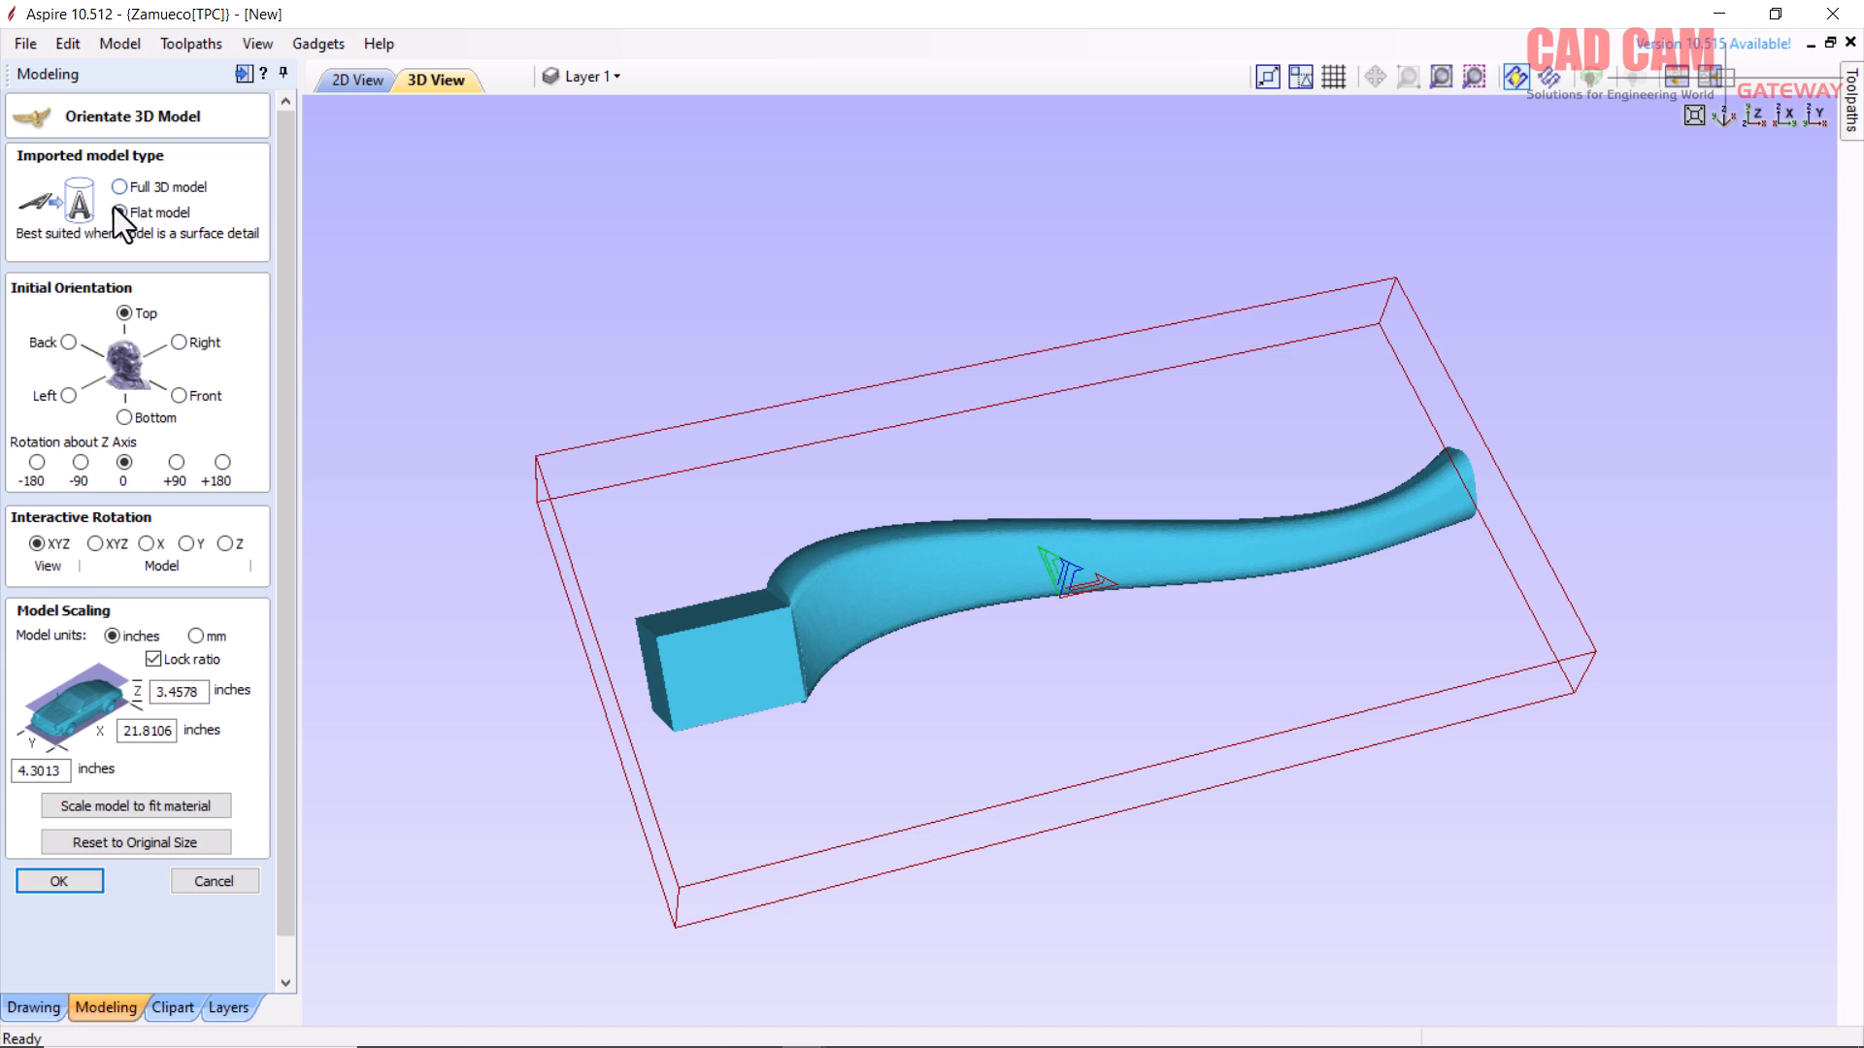
click(120, 188)
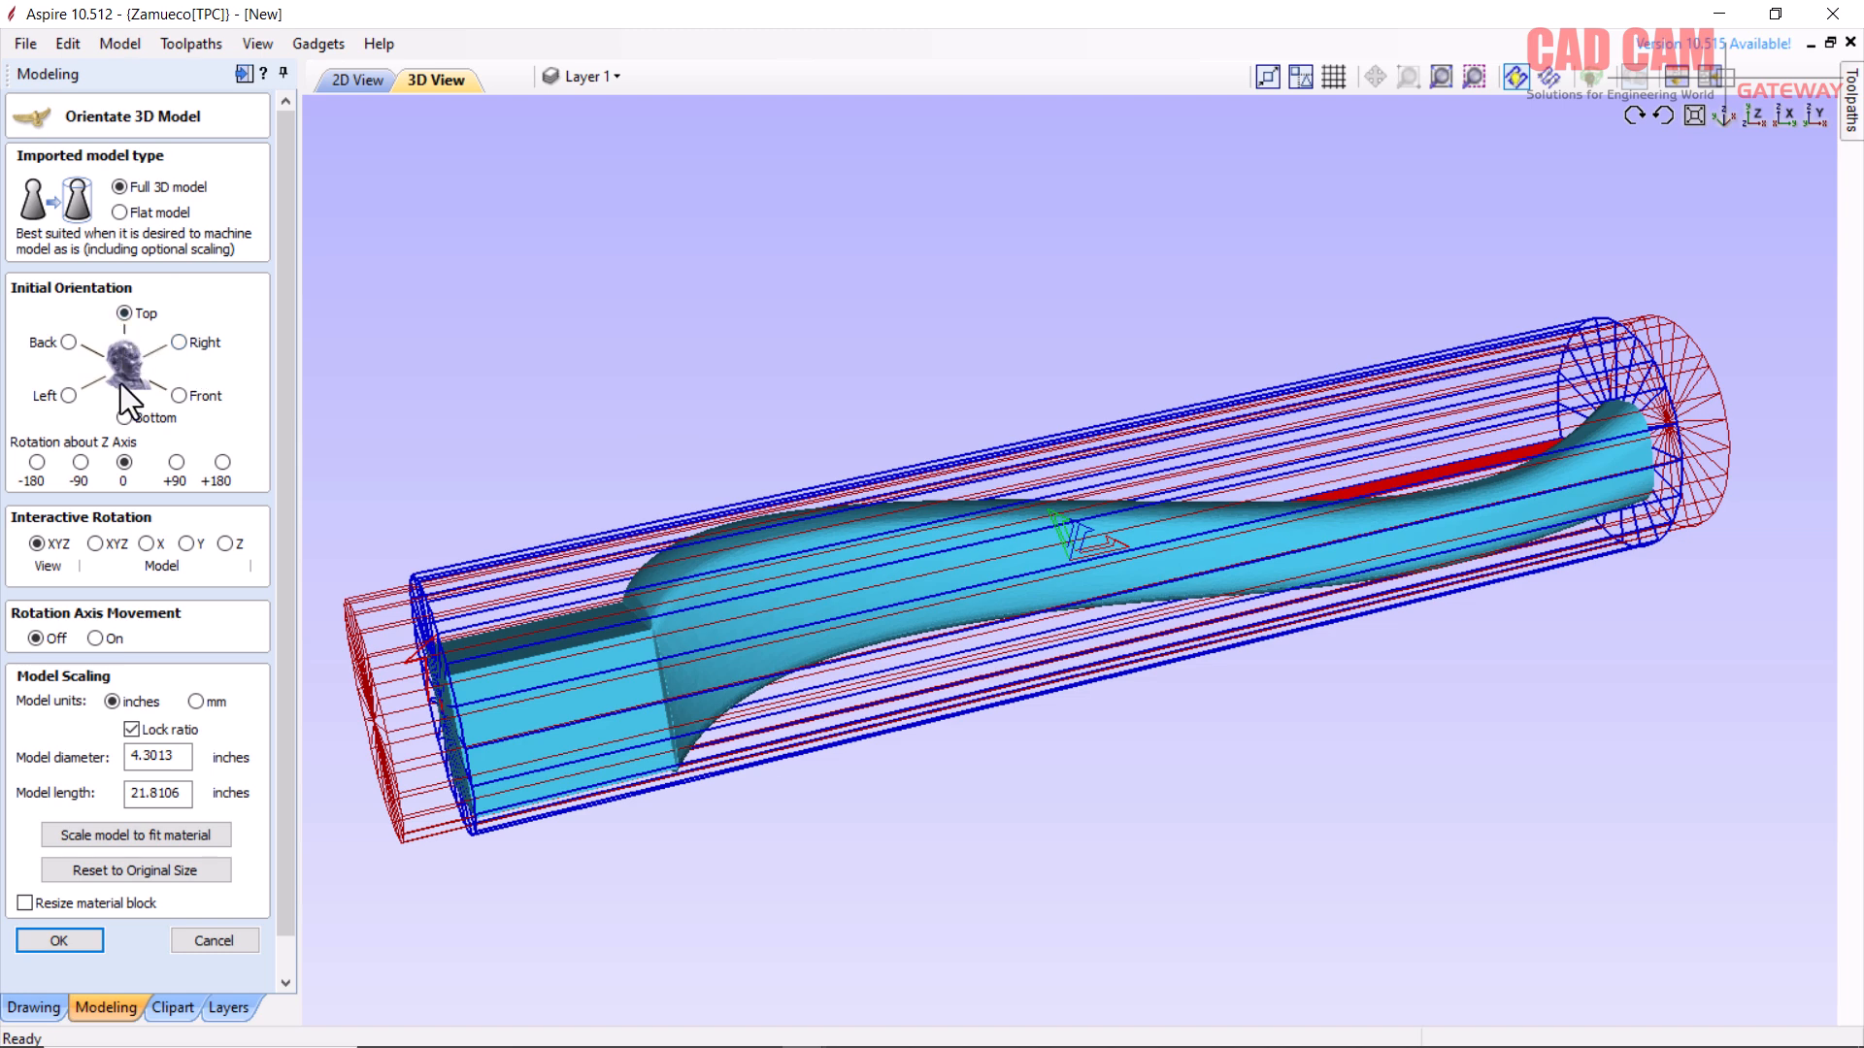
click(93, 639)
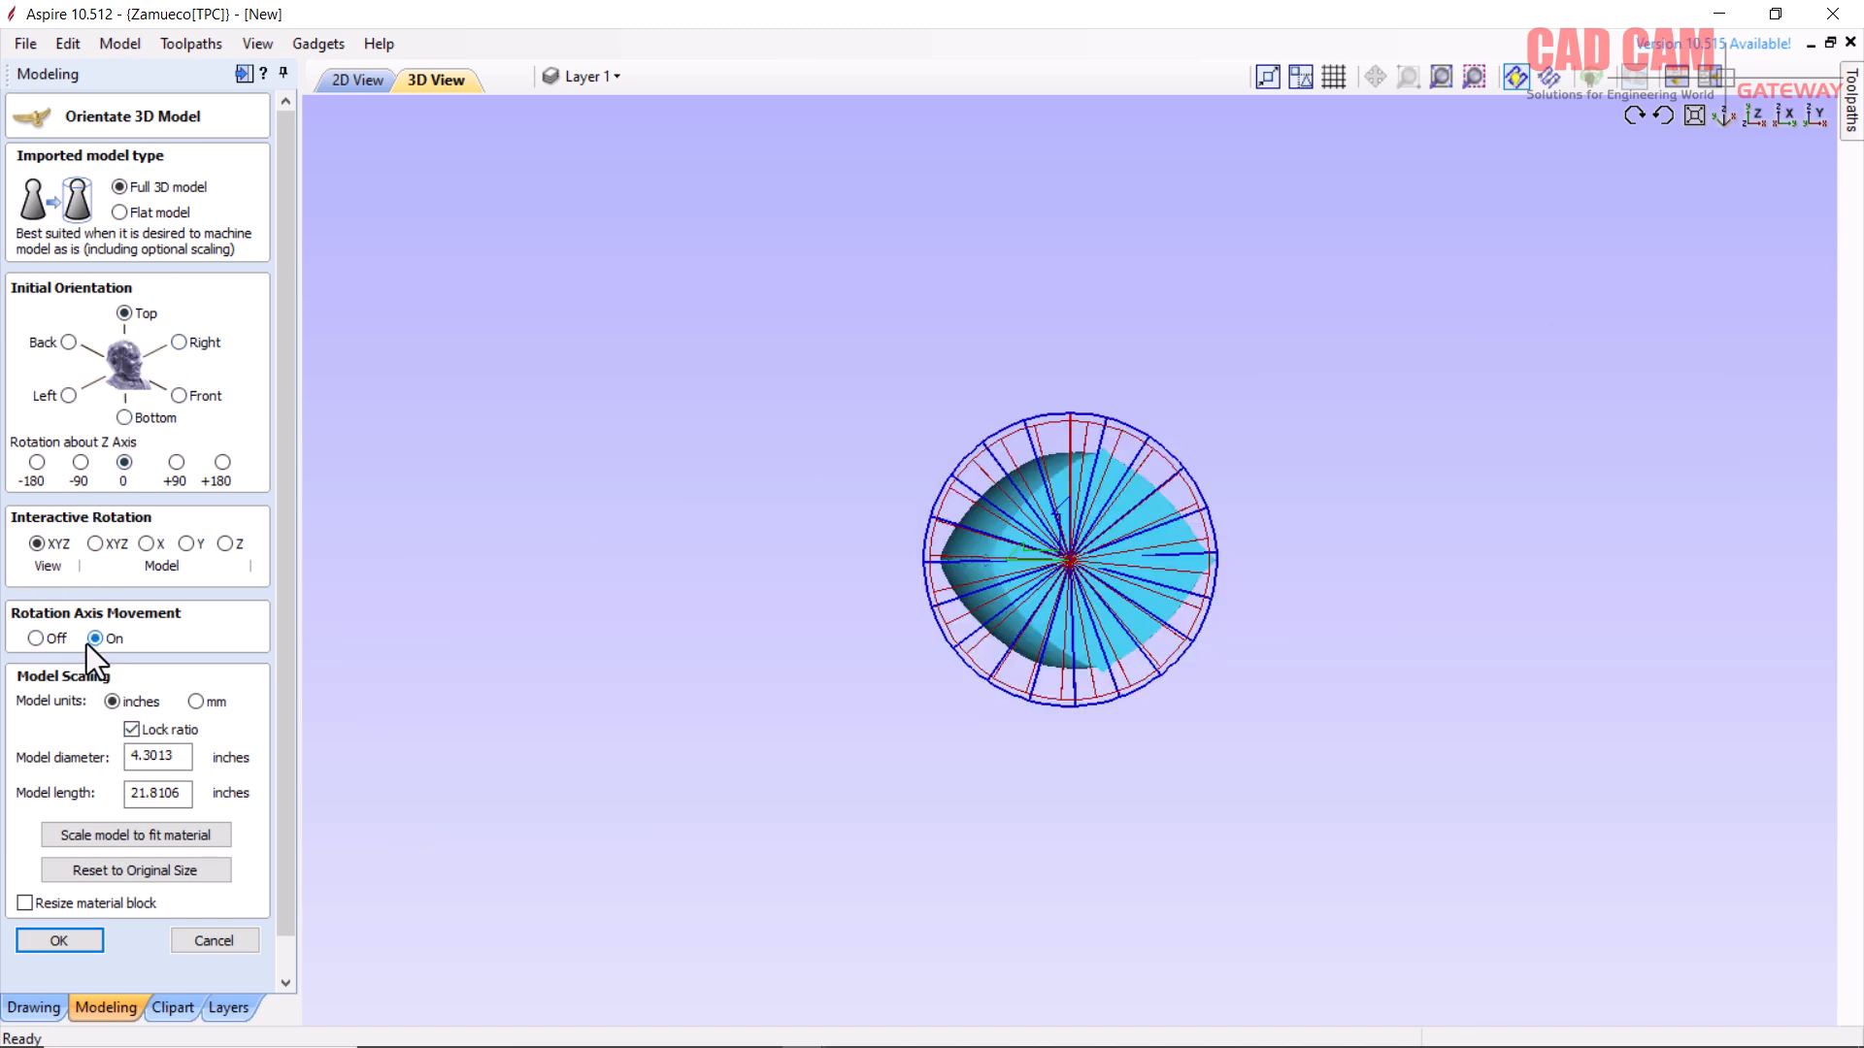
click(37, 638)
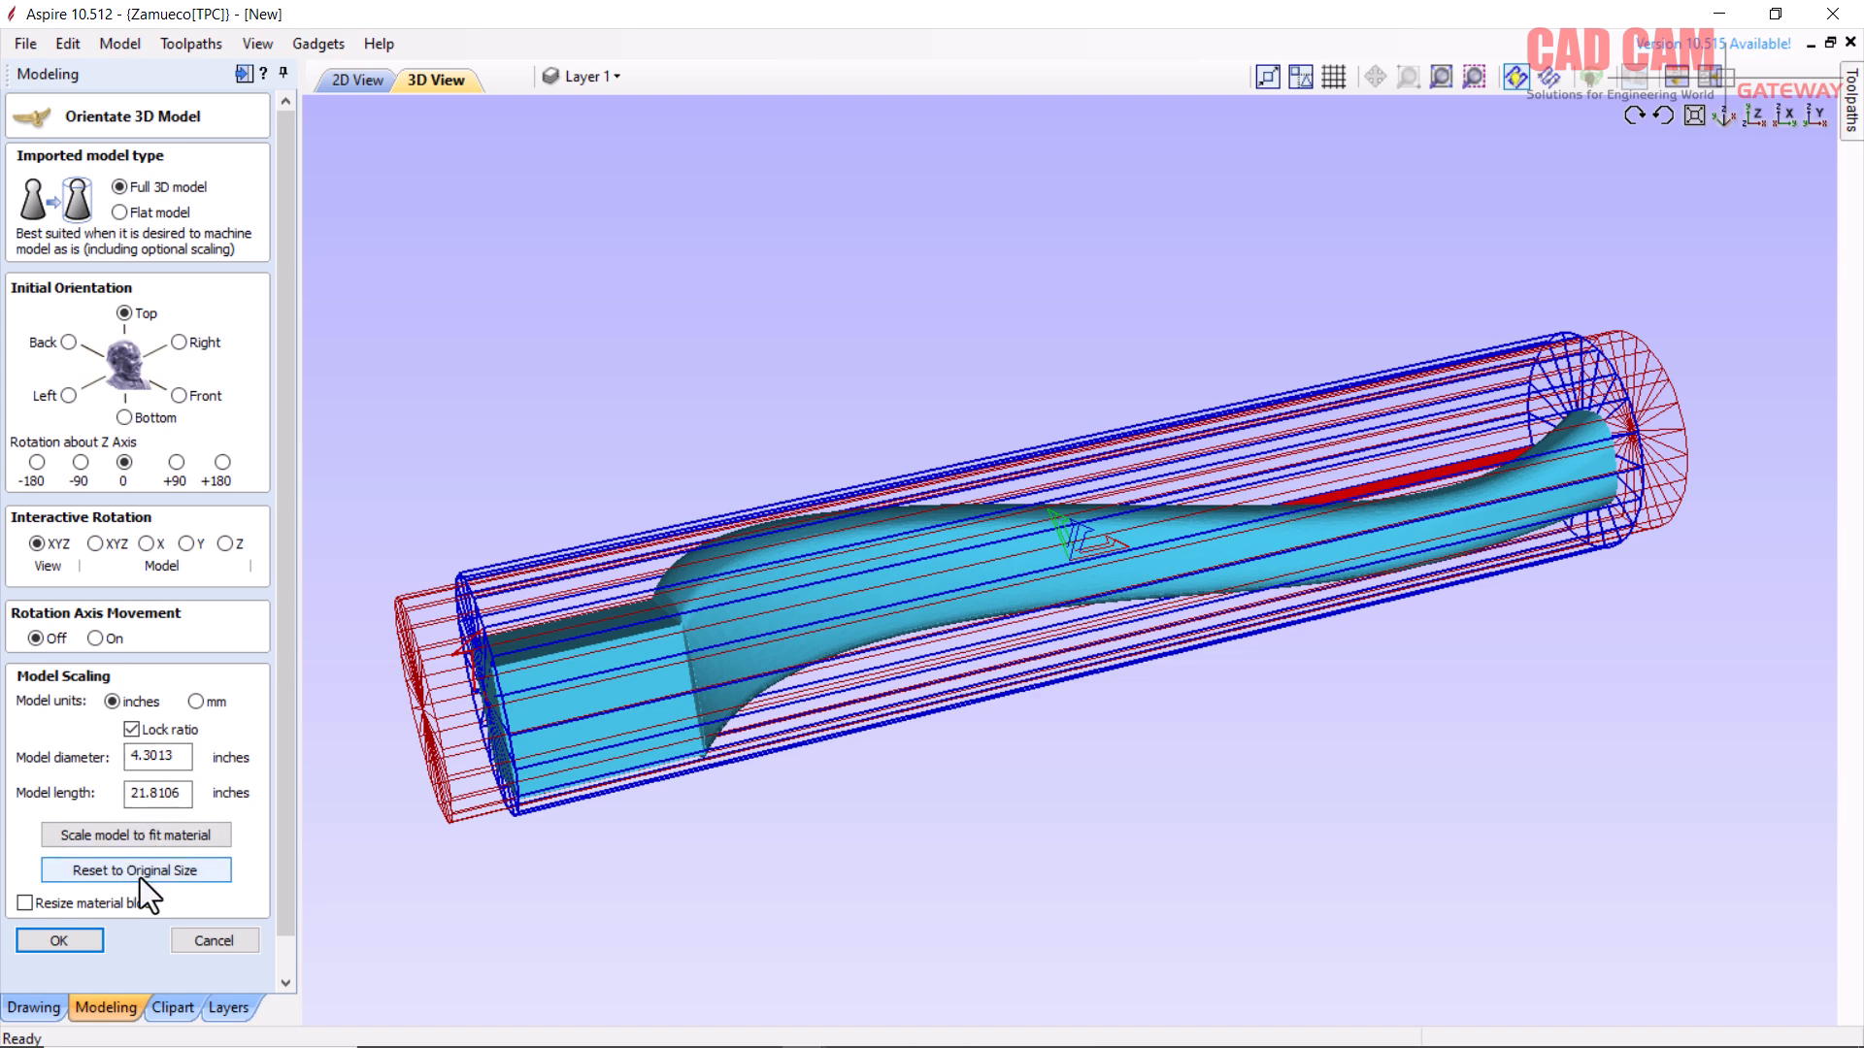
- Scale the imported leg to fit the material, accept the orientation, and view the resulting model at an angle
click(148, 836)
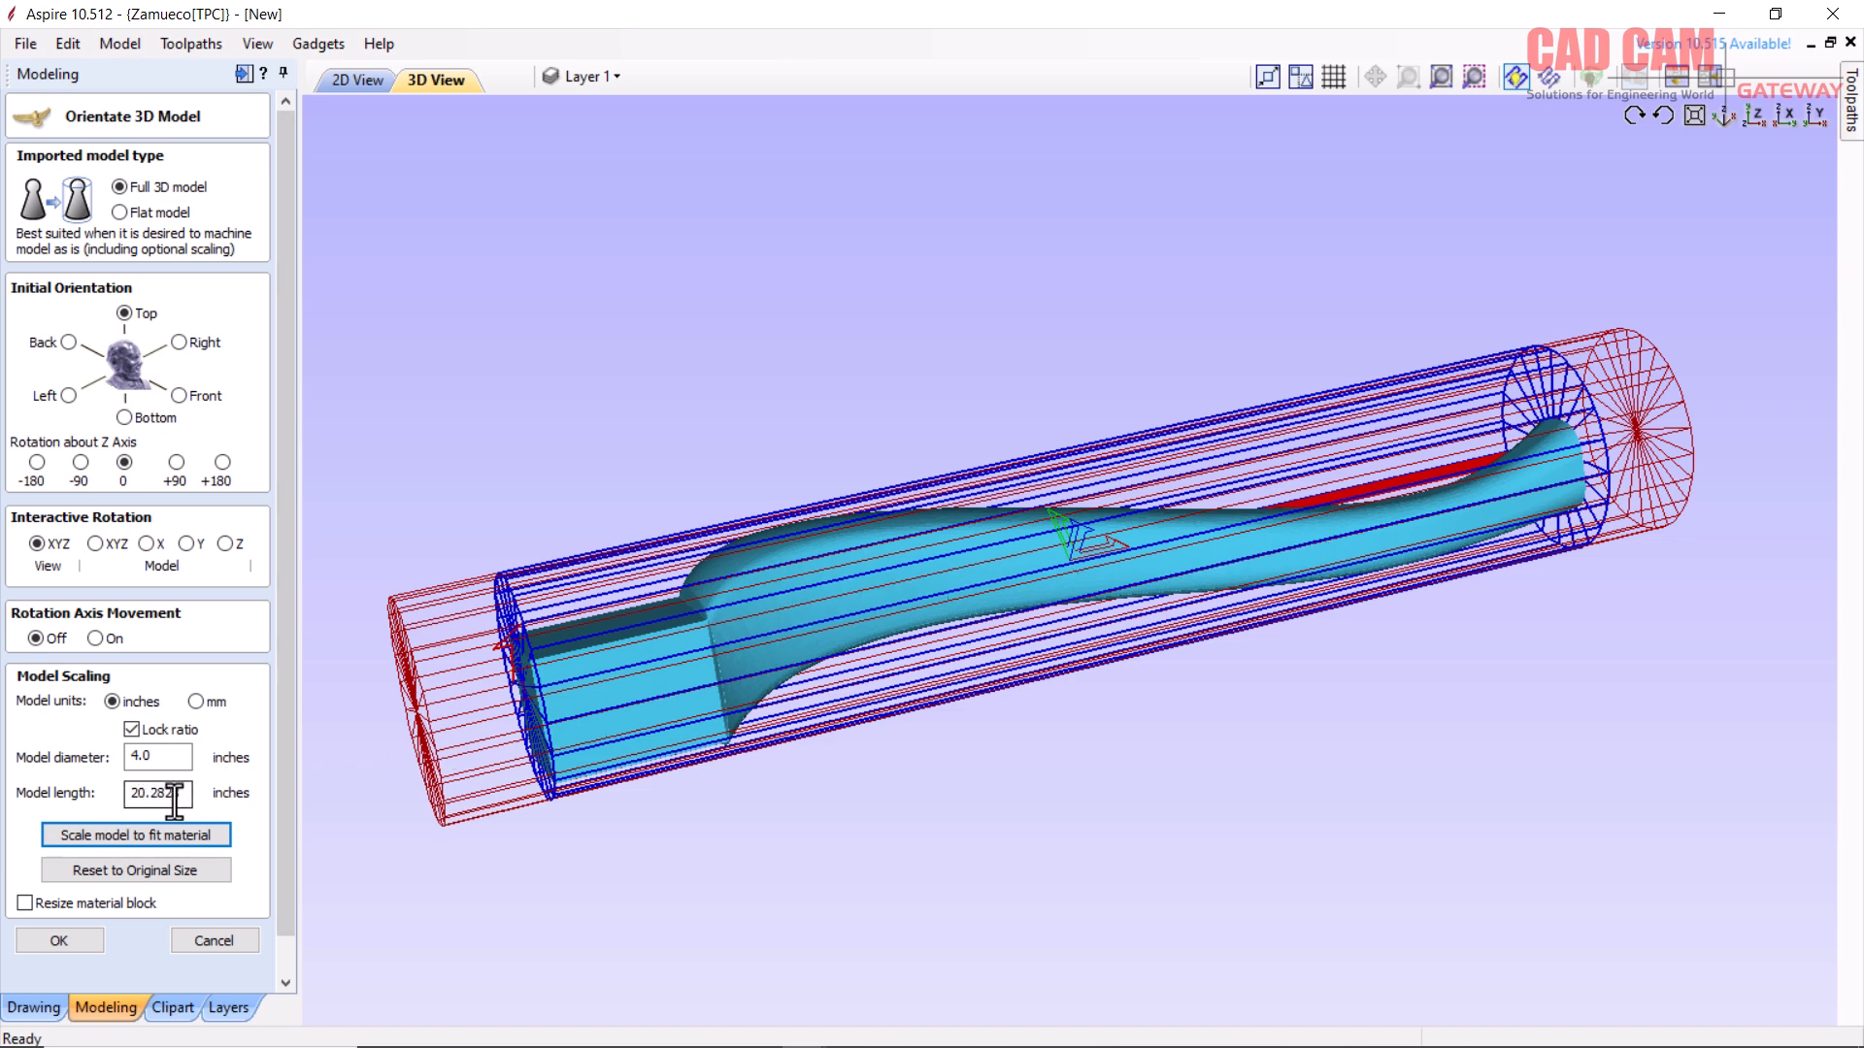
click(58, 940)
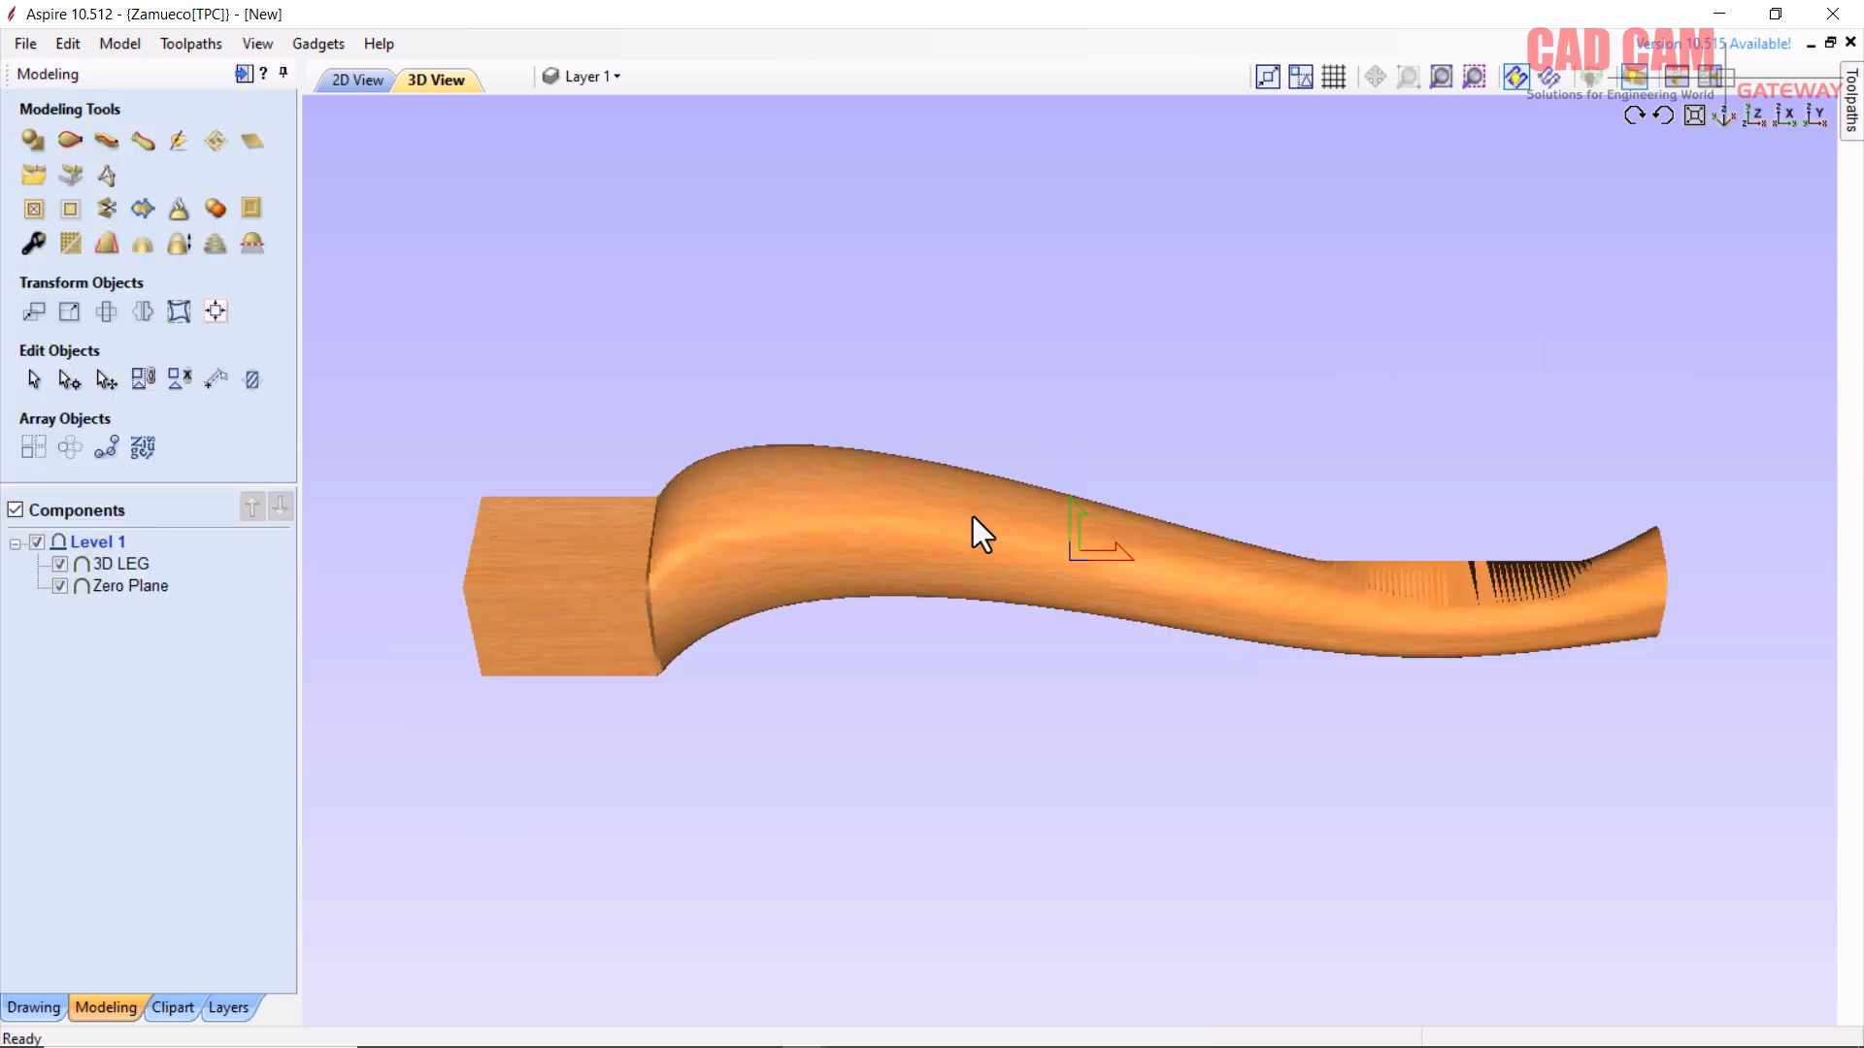
drag(1142, 579, 1372, 483)
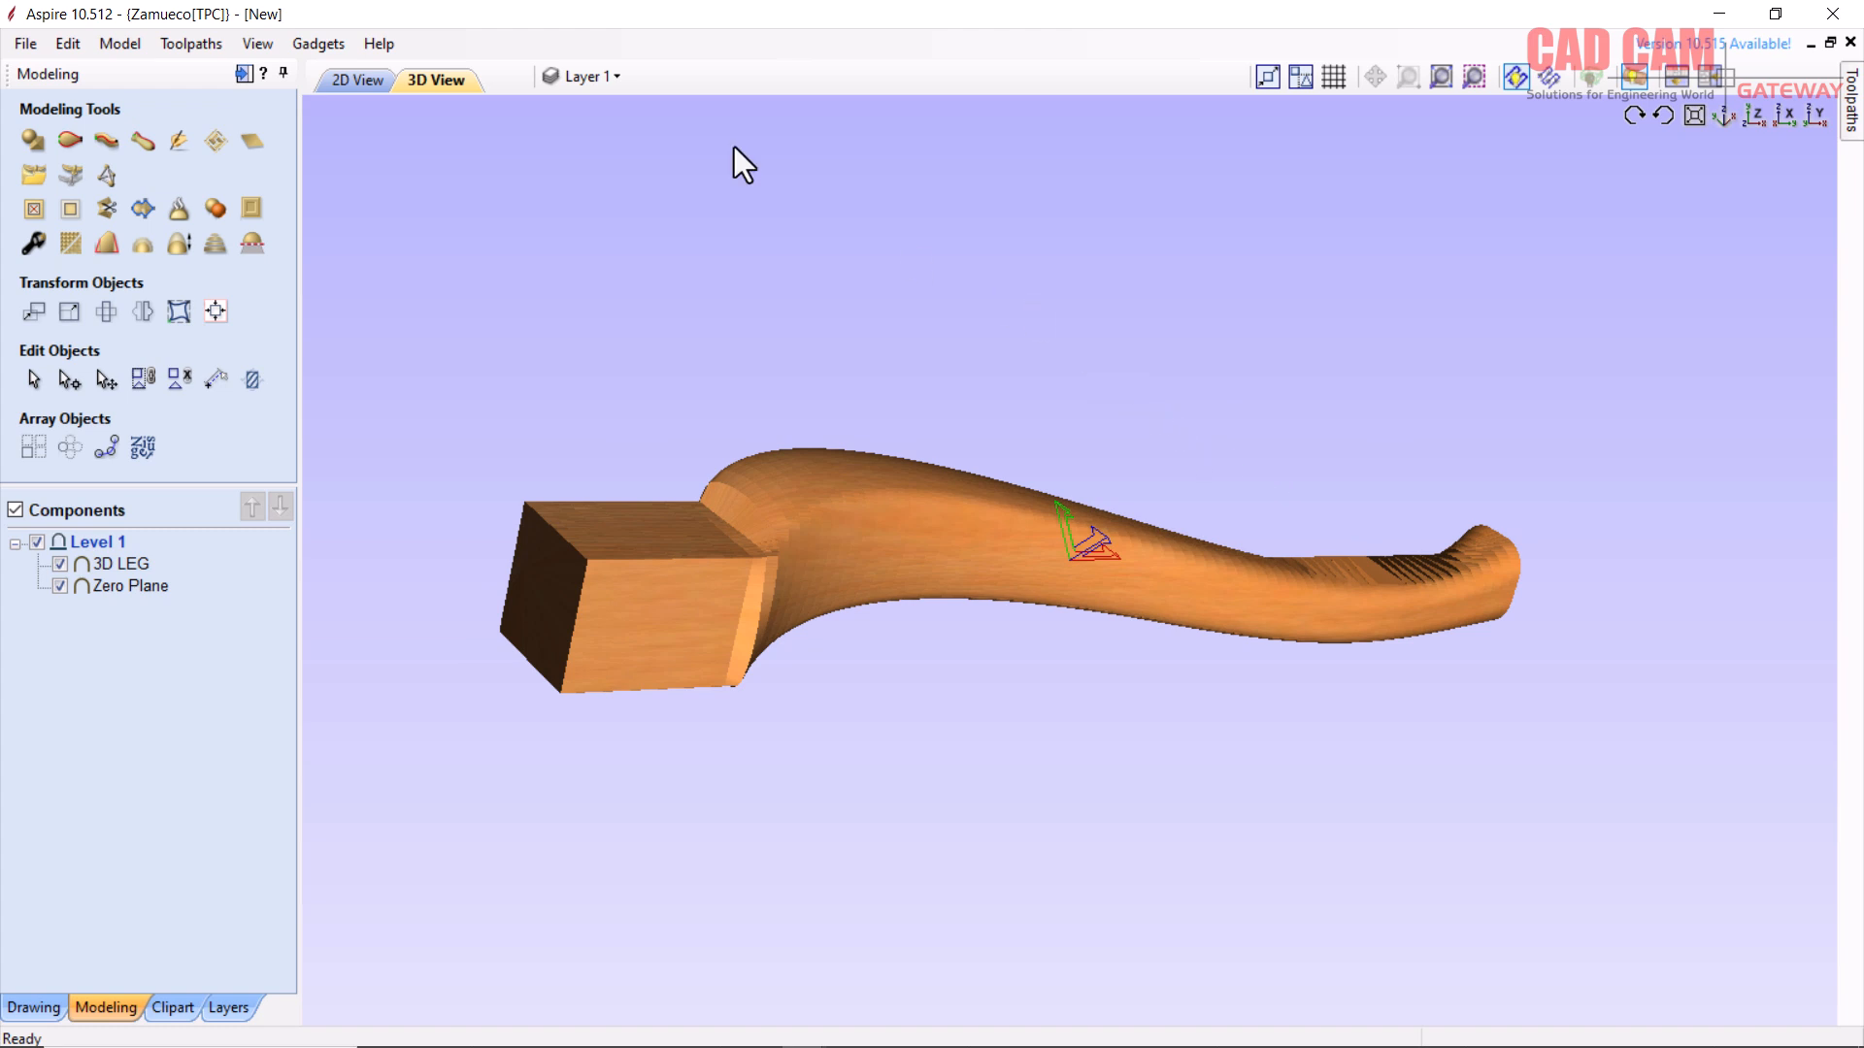
- Tile the 2D and 3D views one above the other and compare the wrapped and unwrapped leg, ending with wrapping off
click(387, 90)
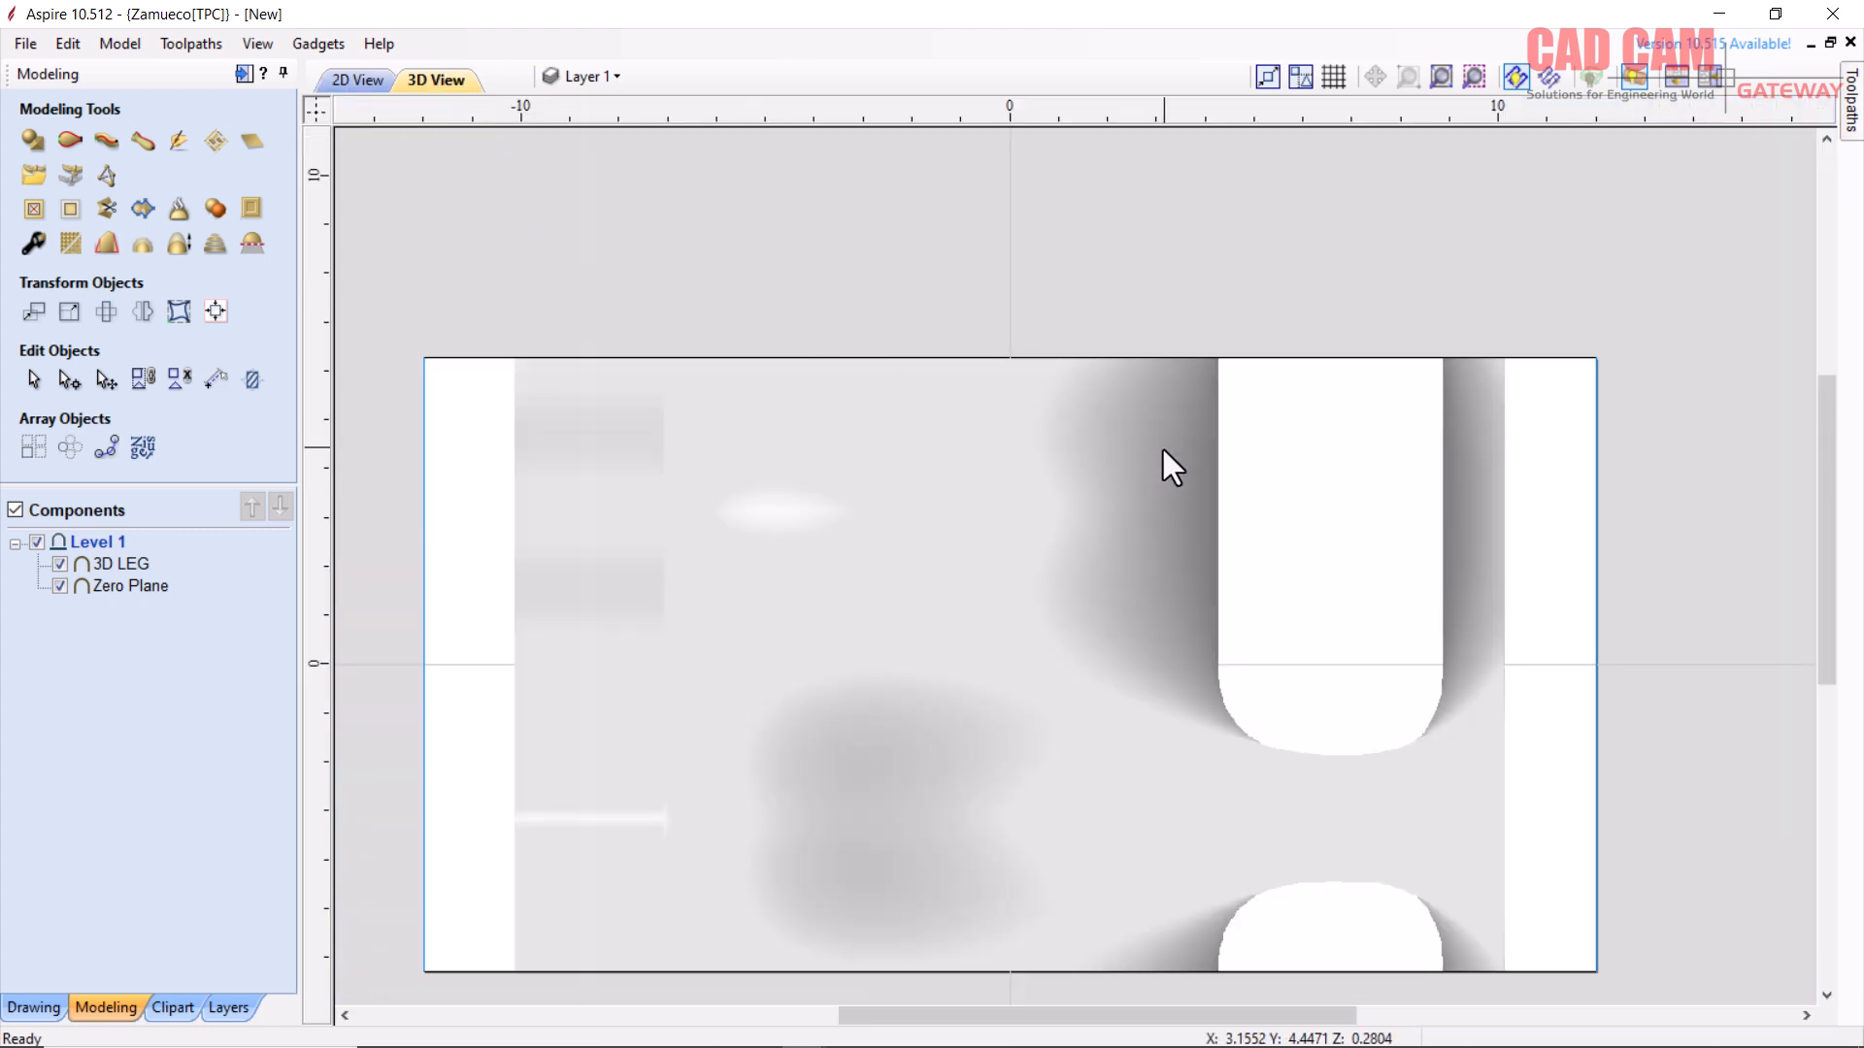
scroll(1128, 540, up, 3)
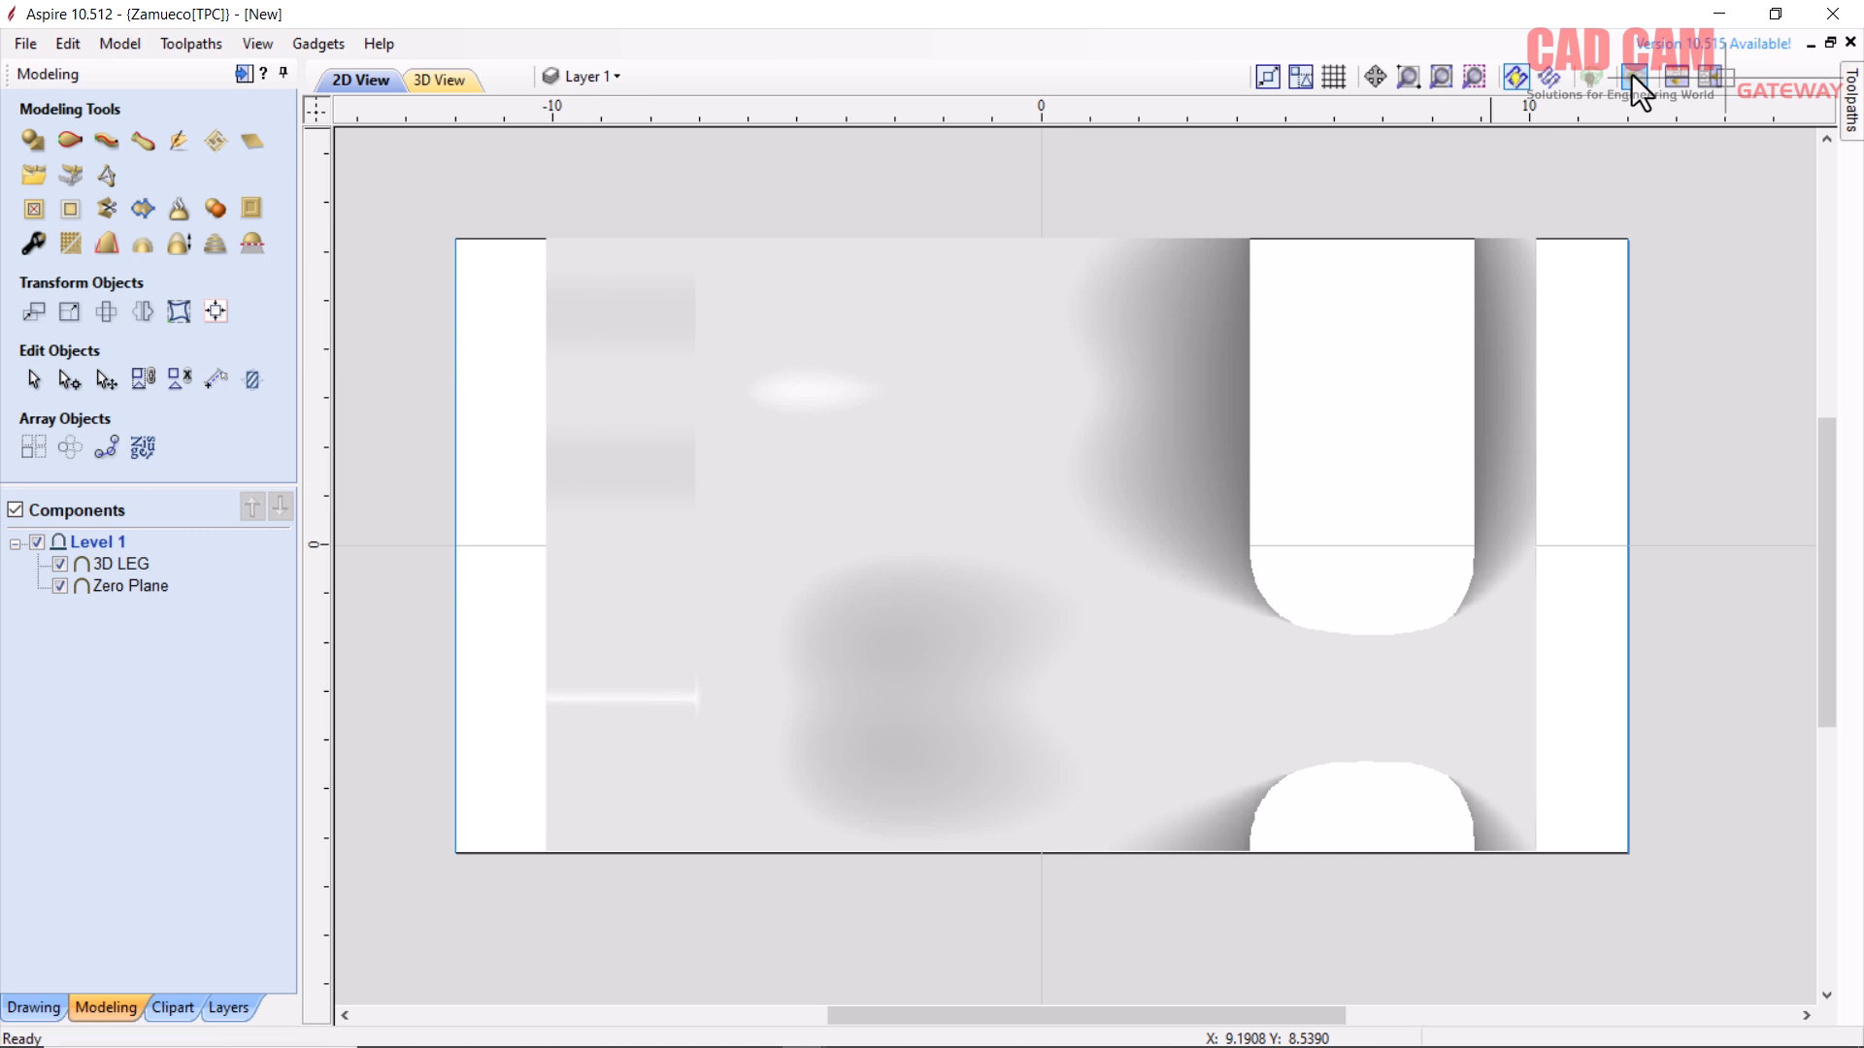
click(1677, 77)
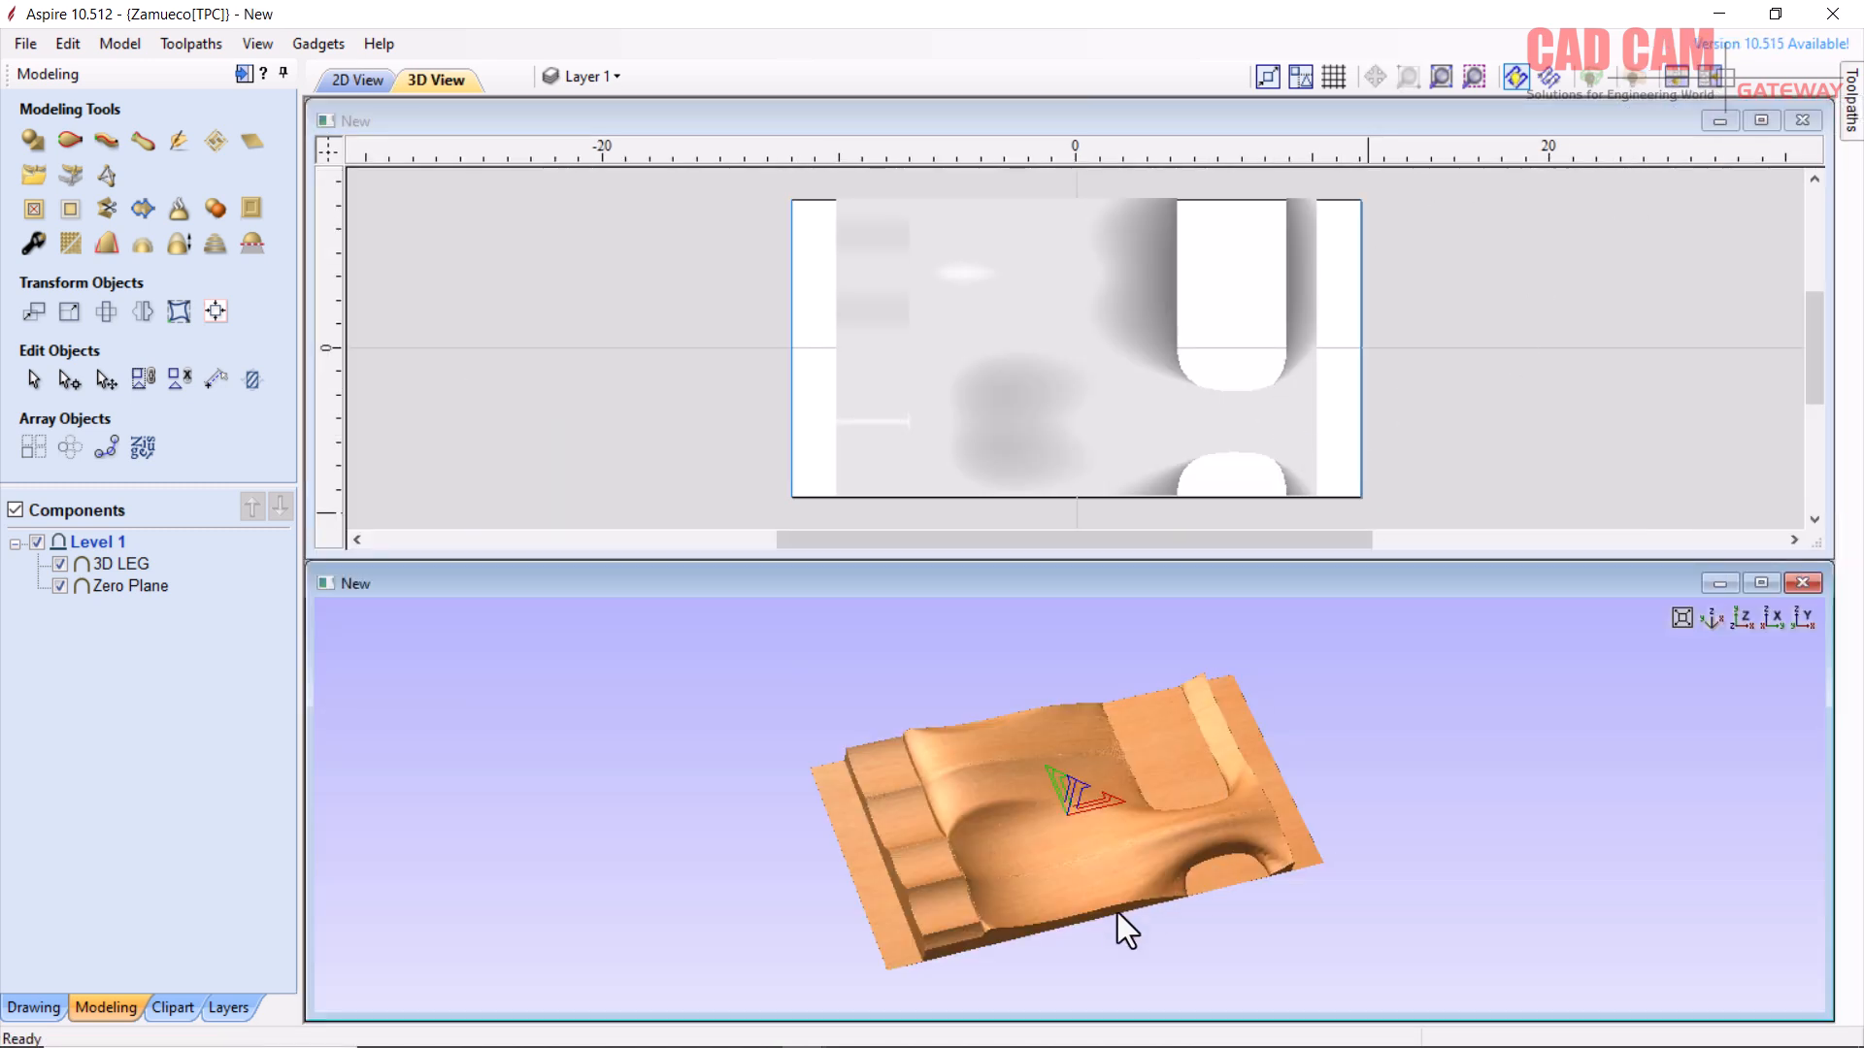
scroll(1118, 929, up, 2)
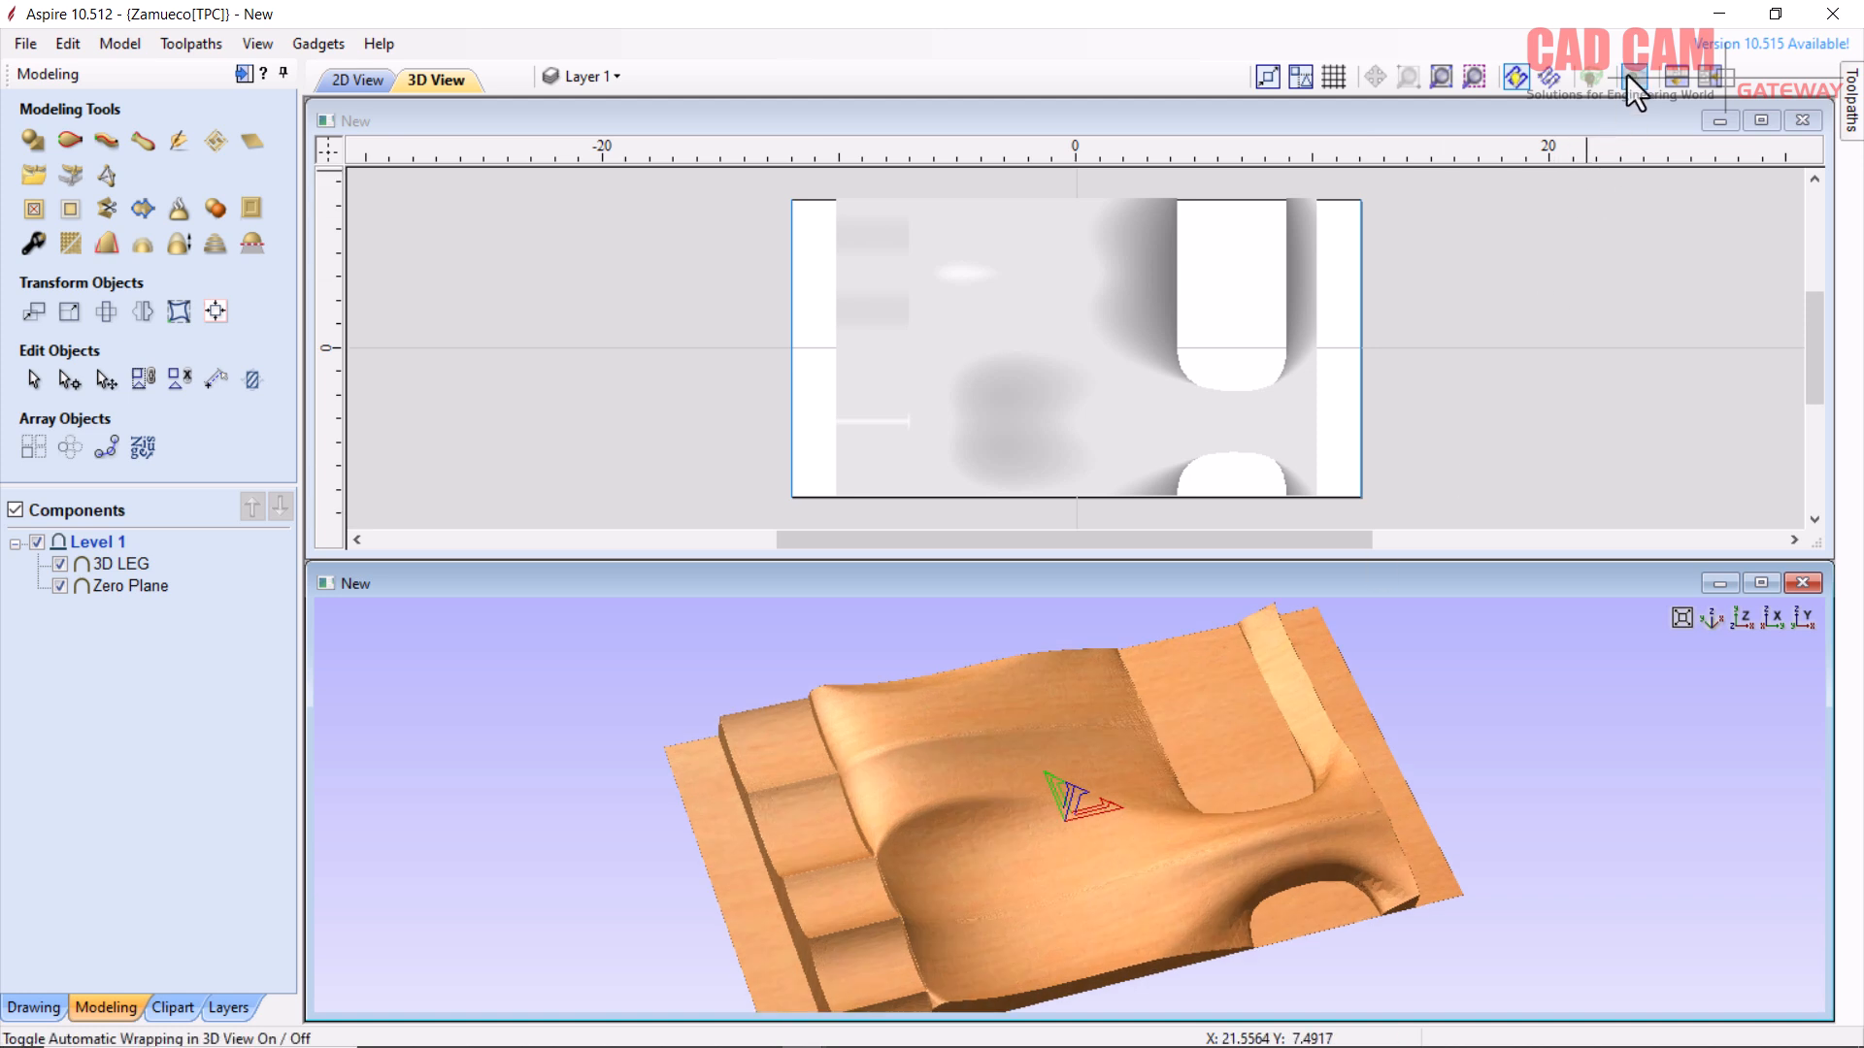
click(1630, 78)
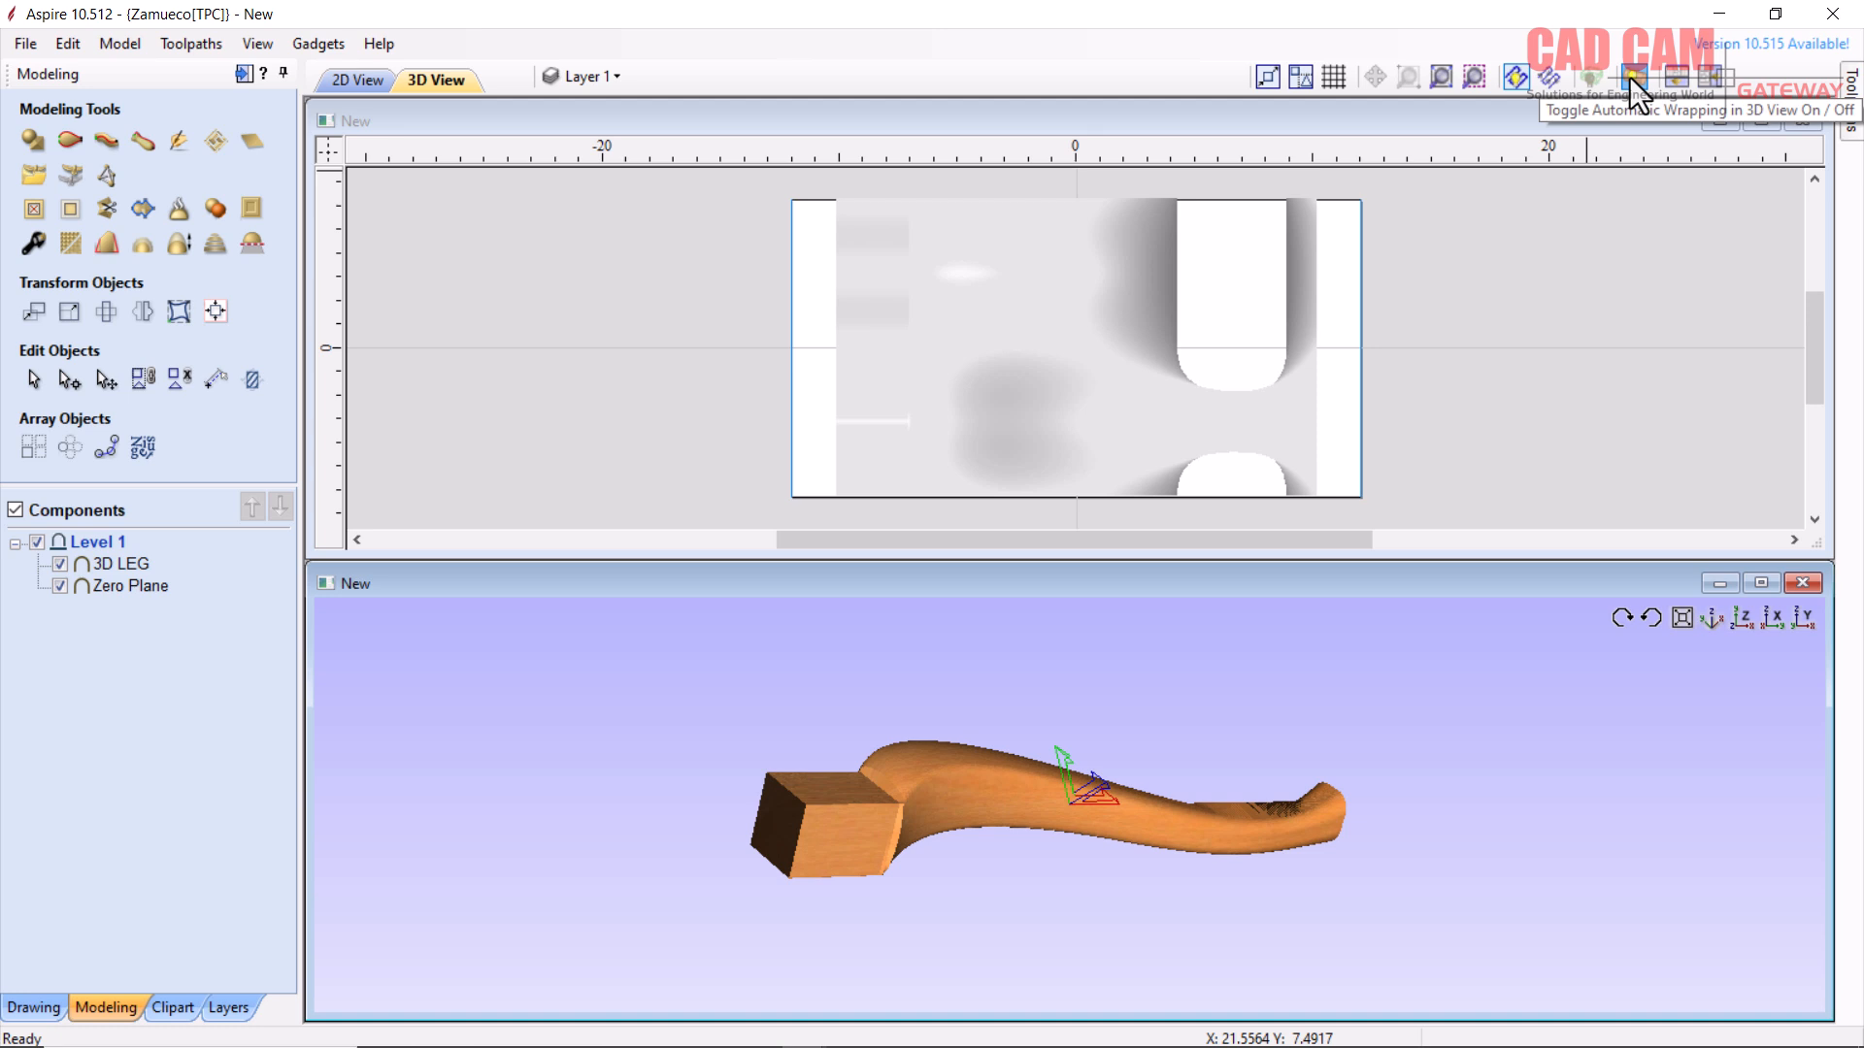
click(1629, 78)
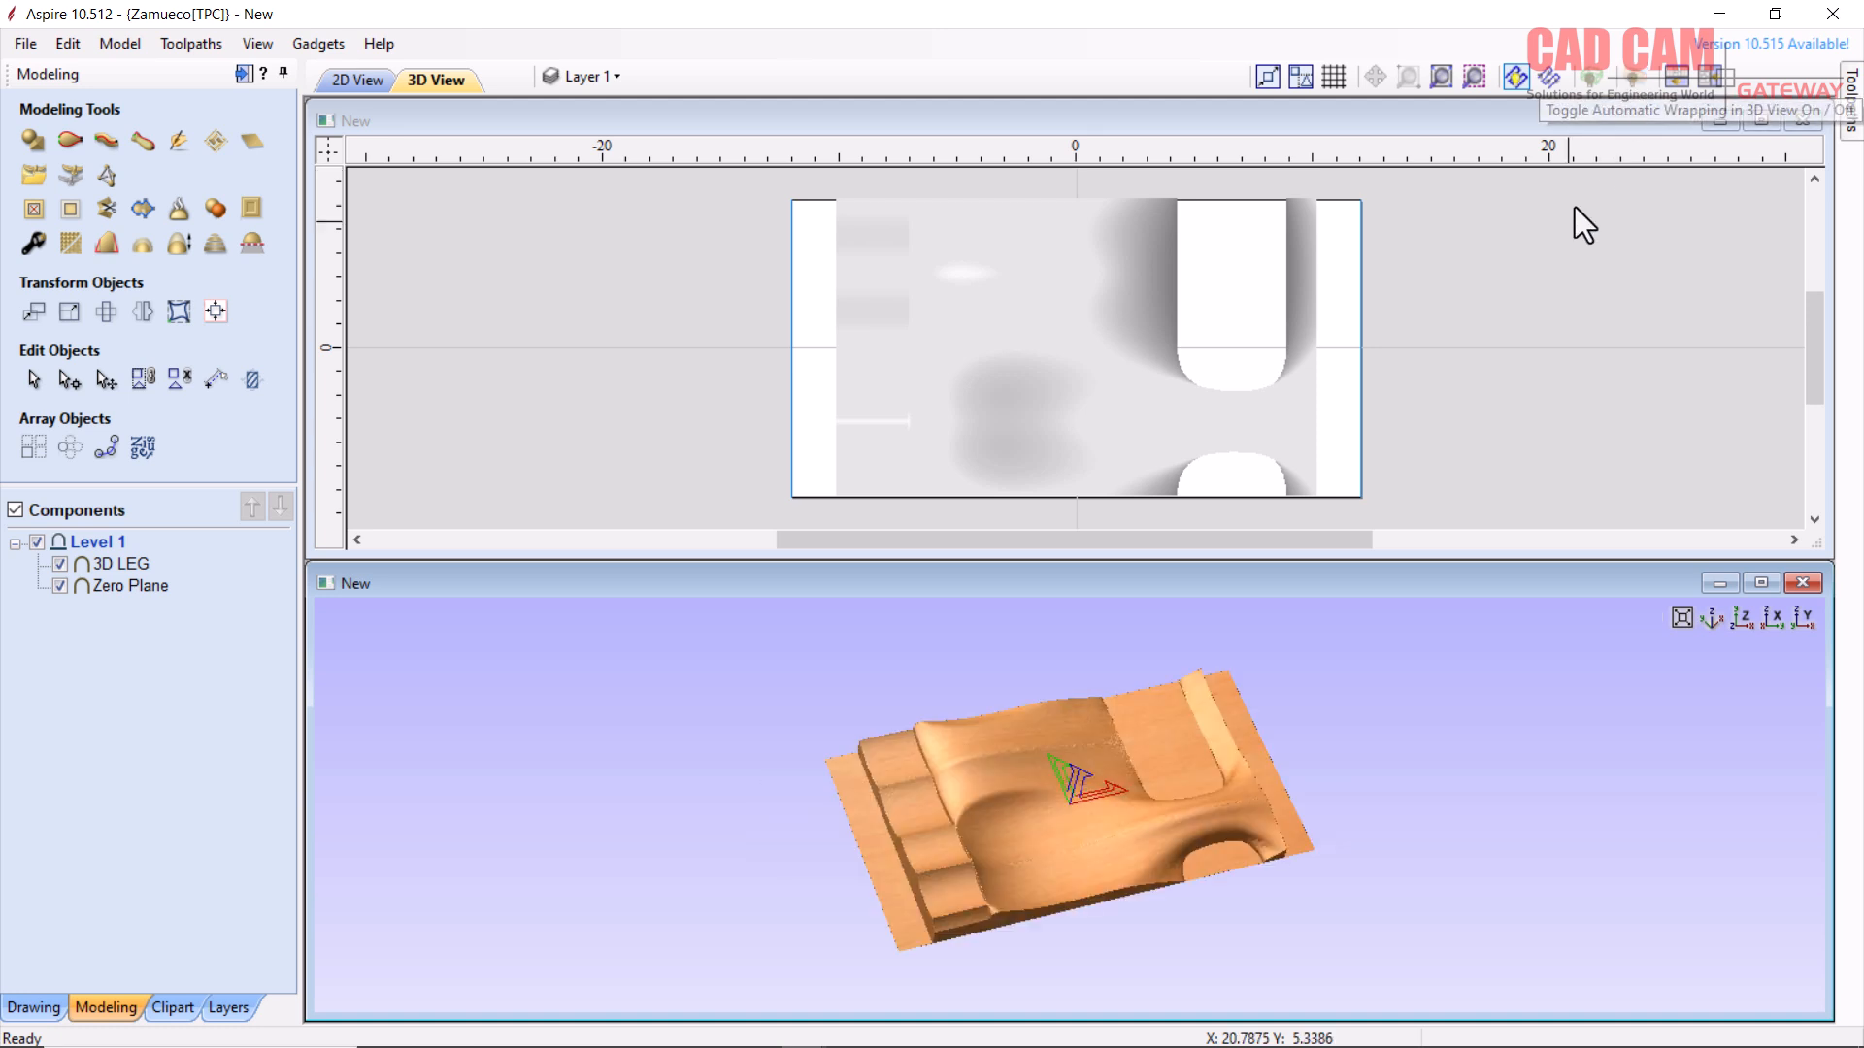
scroll(1163, 884, up, 2)
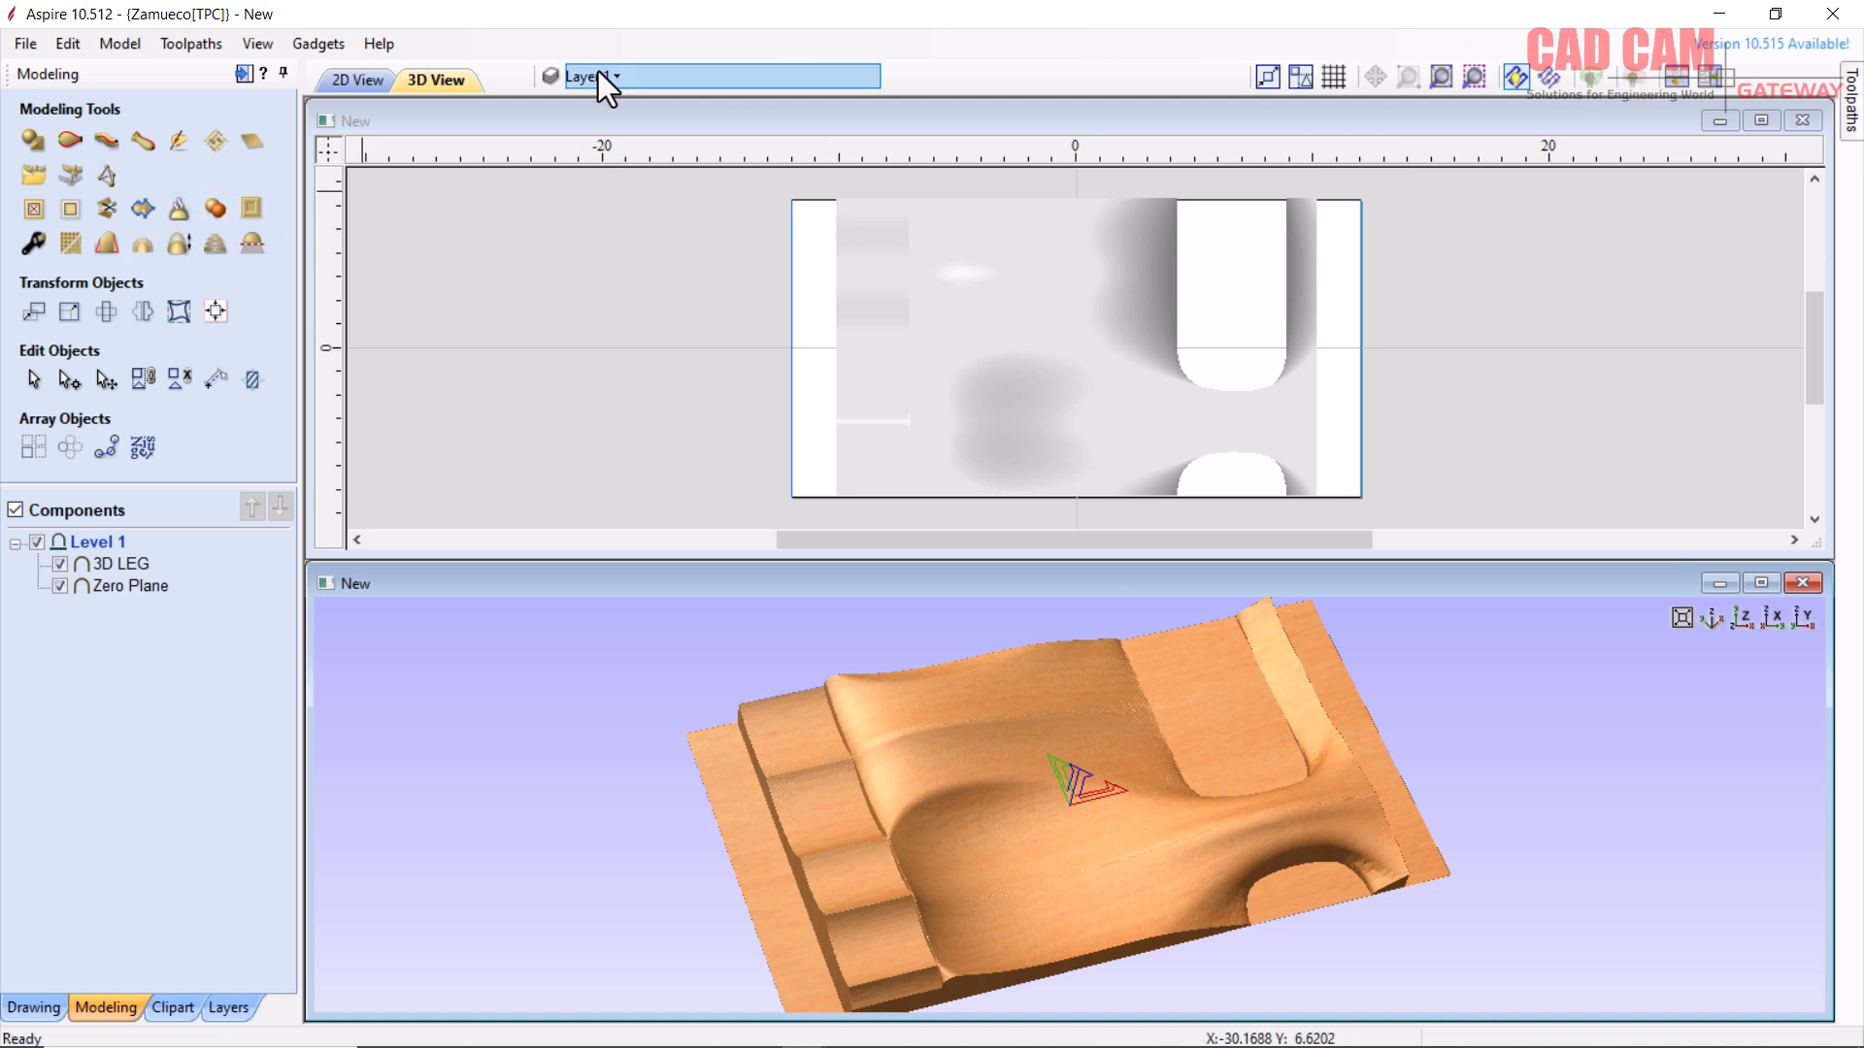
- Switch from modeling to toolpaths, review the rotary material setup, and accept its settings
click(241, 75)
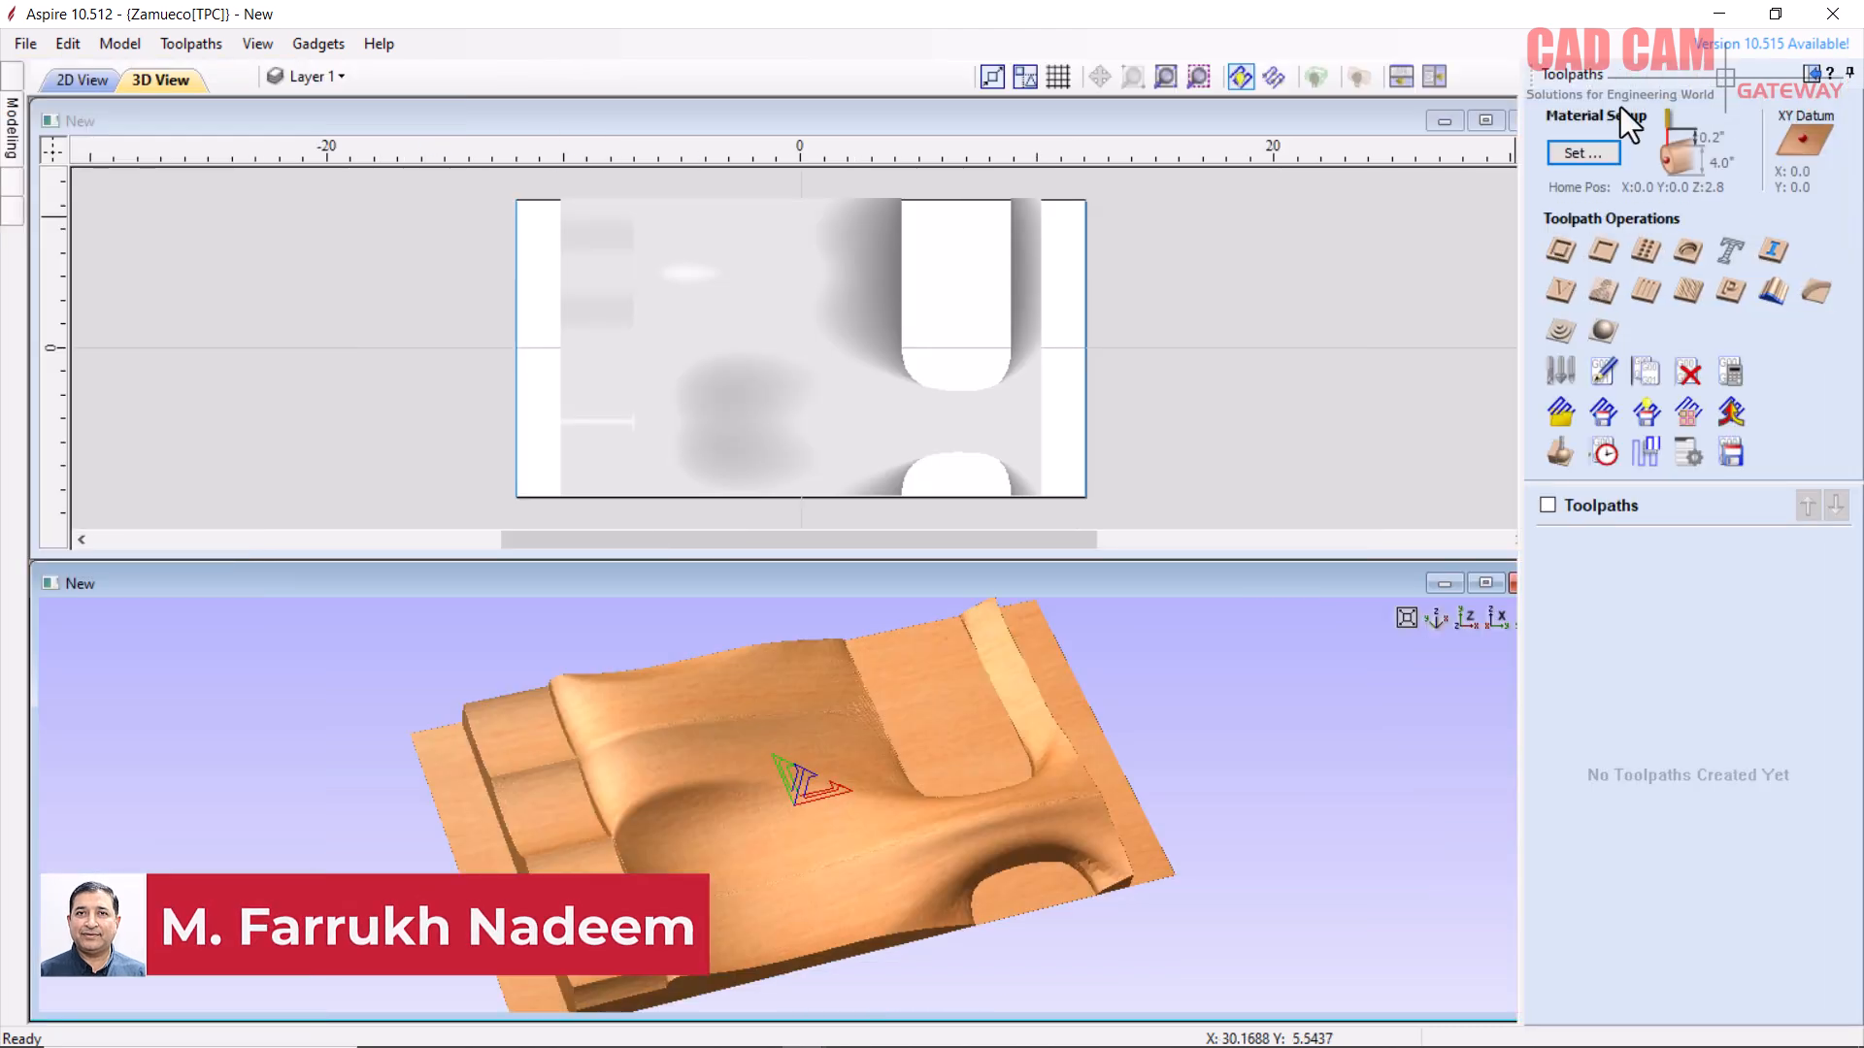
click(1588, 154)
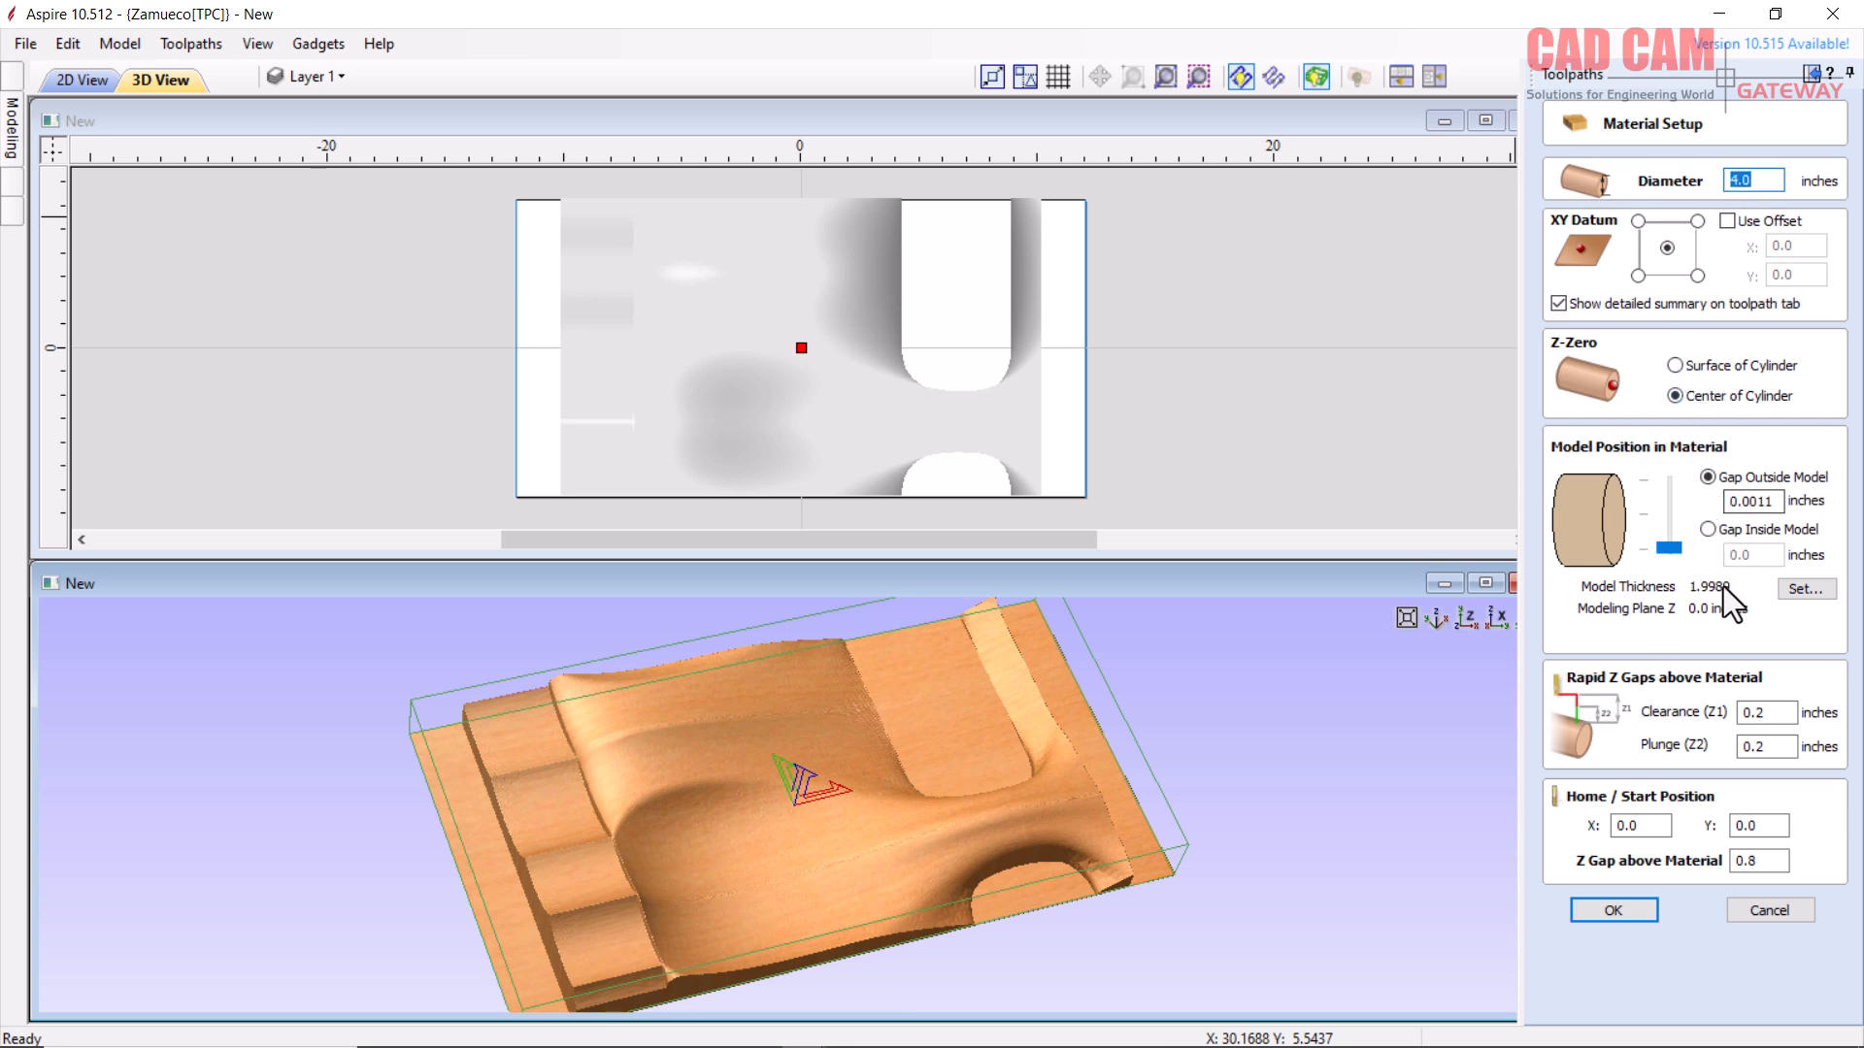
click(1621, 901)
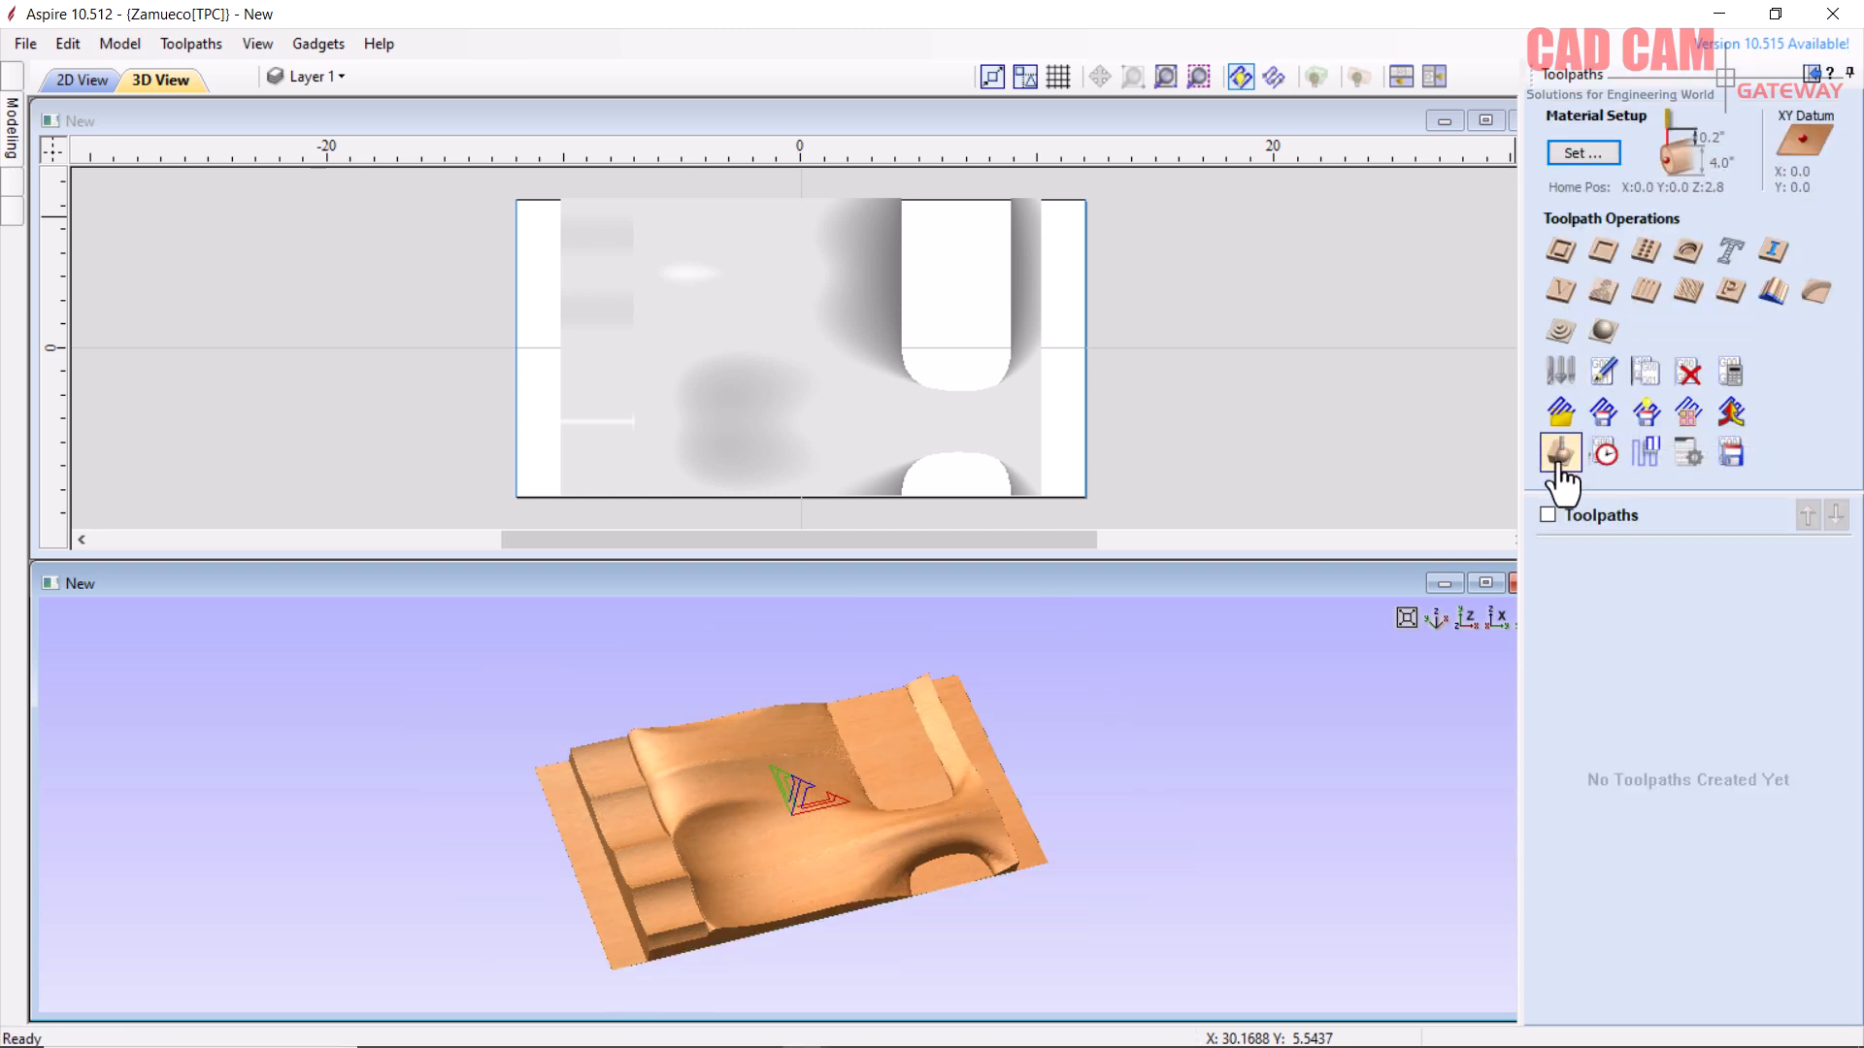
- Calculate the rough machining toolpath "3D Roughing 1" with the 1/4" End Mill, Material Boundary and Z Level strategy
click(1563, 332)
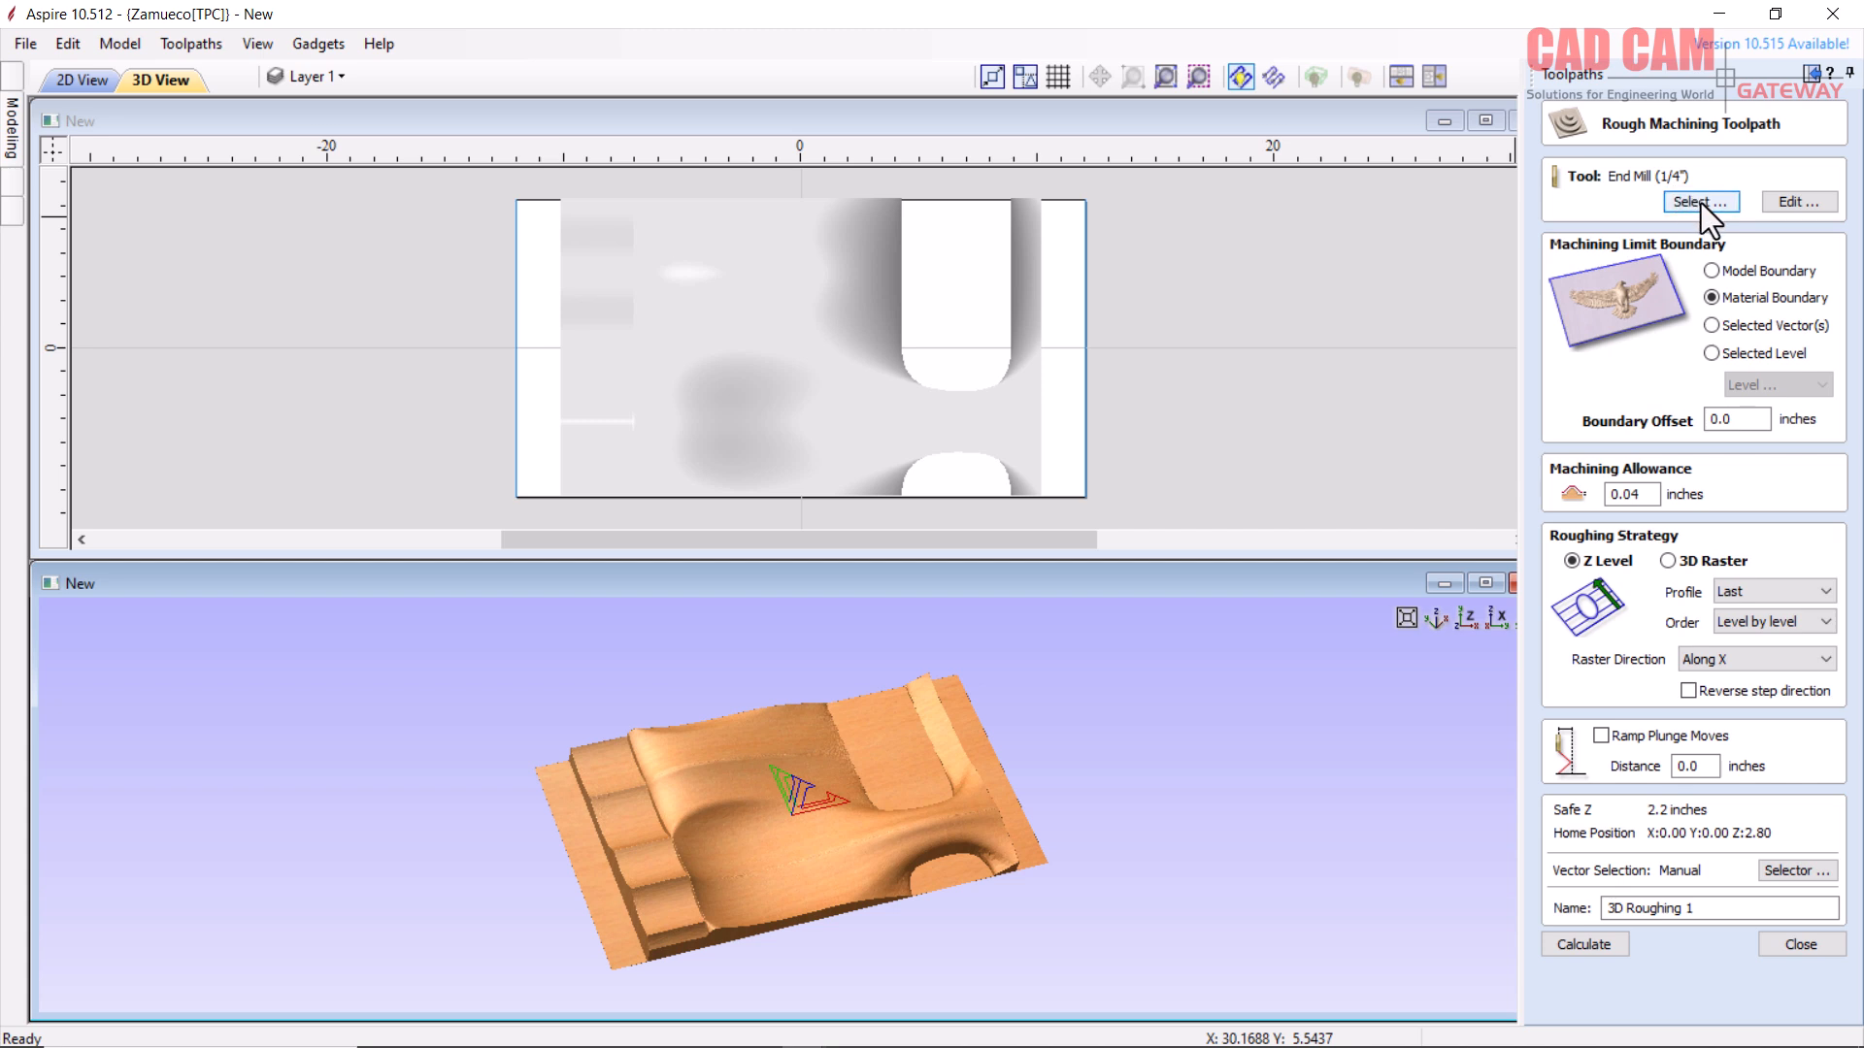
click(1710, 272)
click(1710, 296)
click(1593, 945)
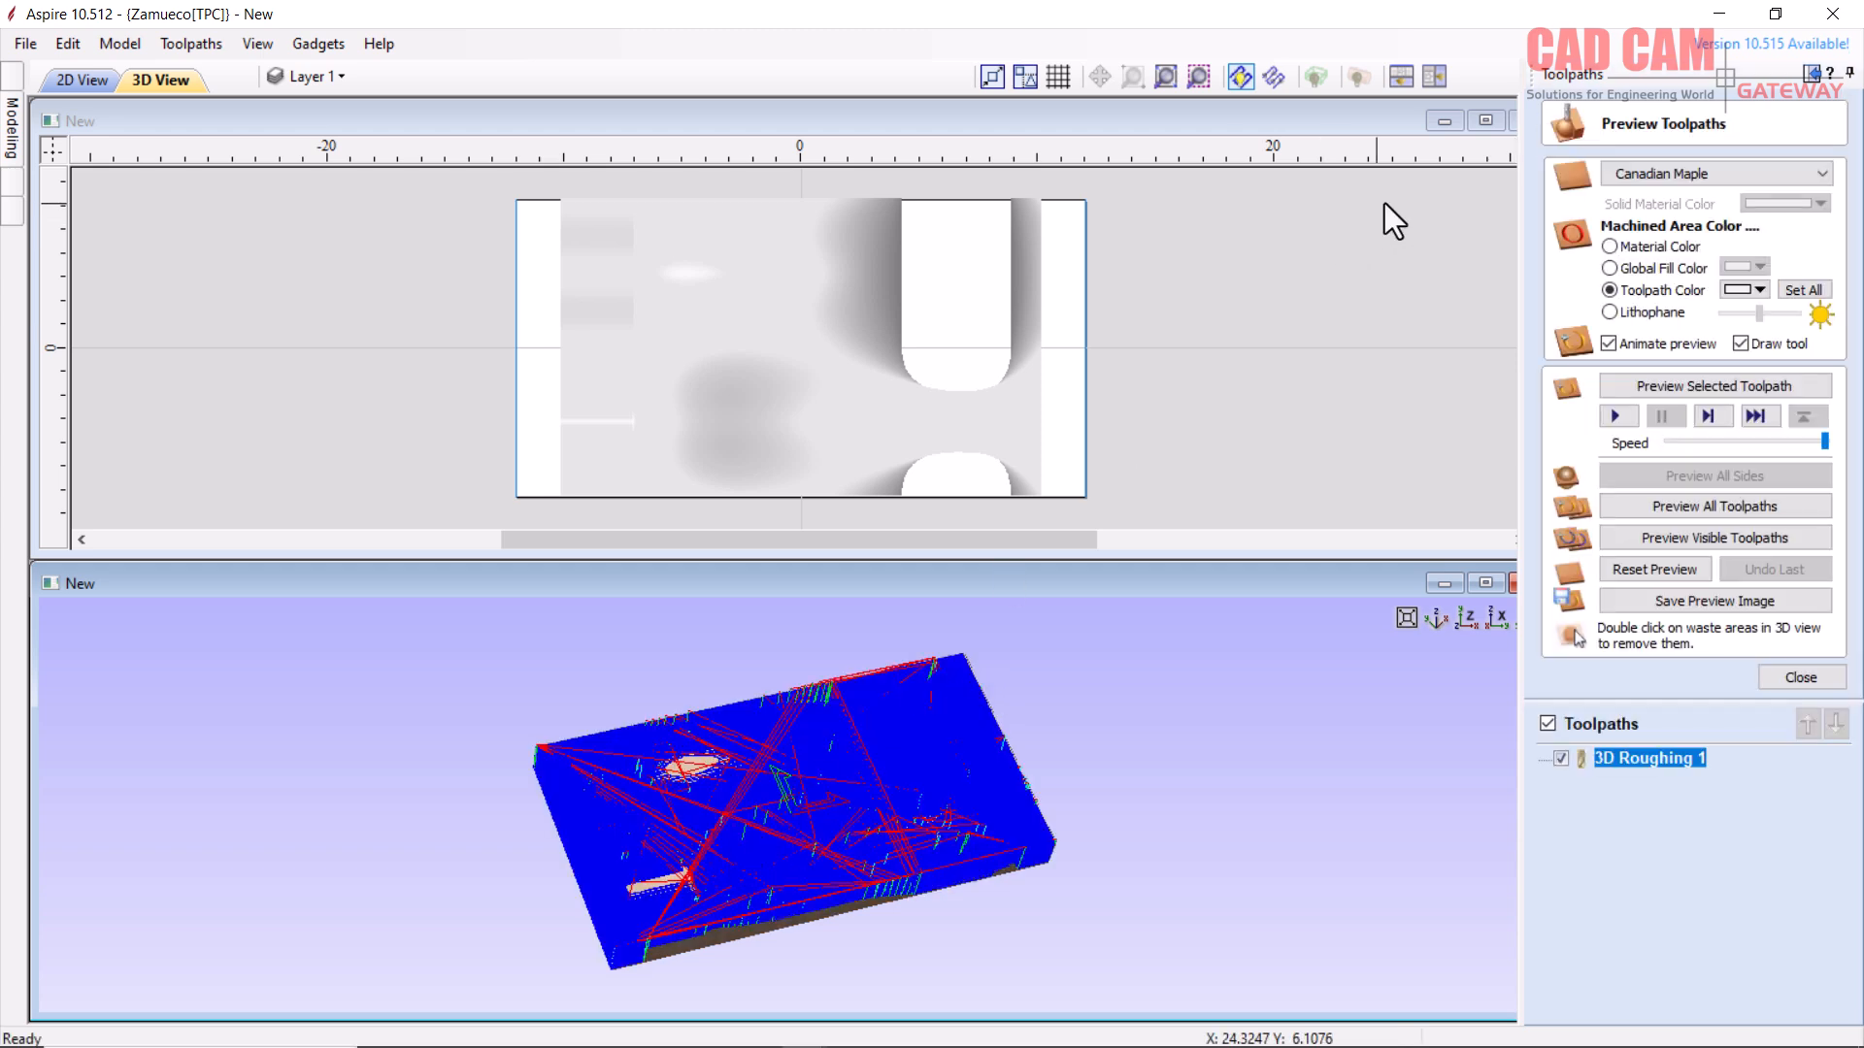
- Turn on automatic wrapping in the 3D view, simulate the roughing toolpath on the cylinder, and close the preview
click(1357, 79)
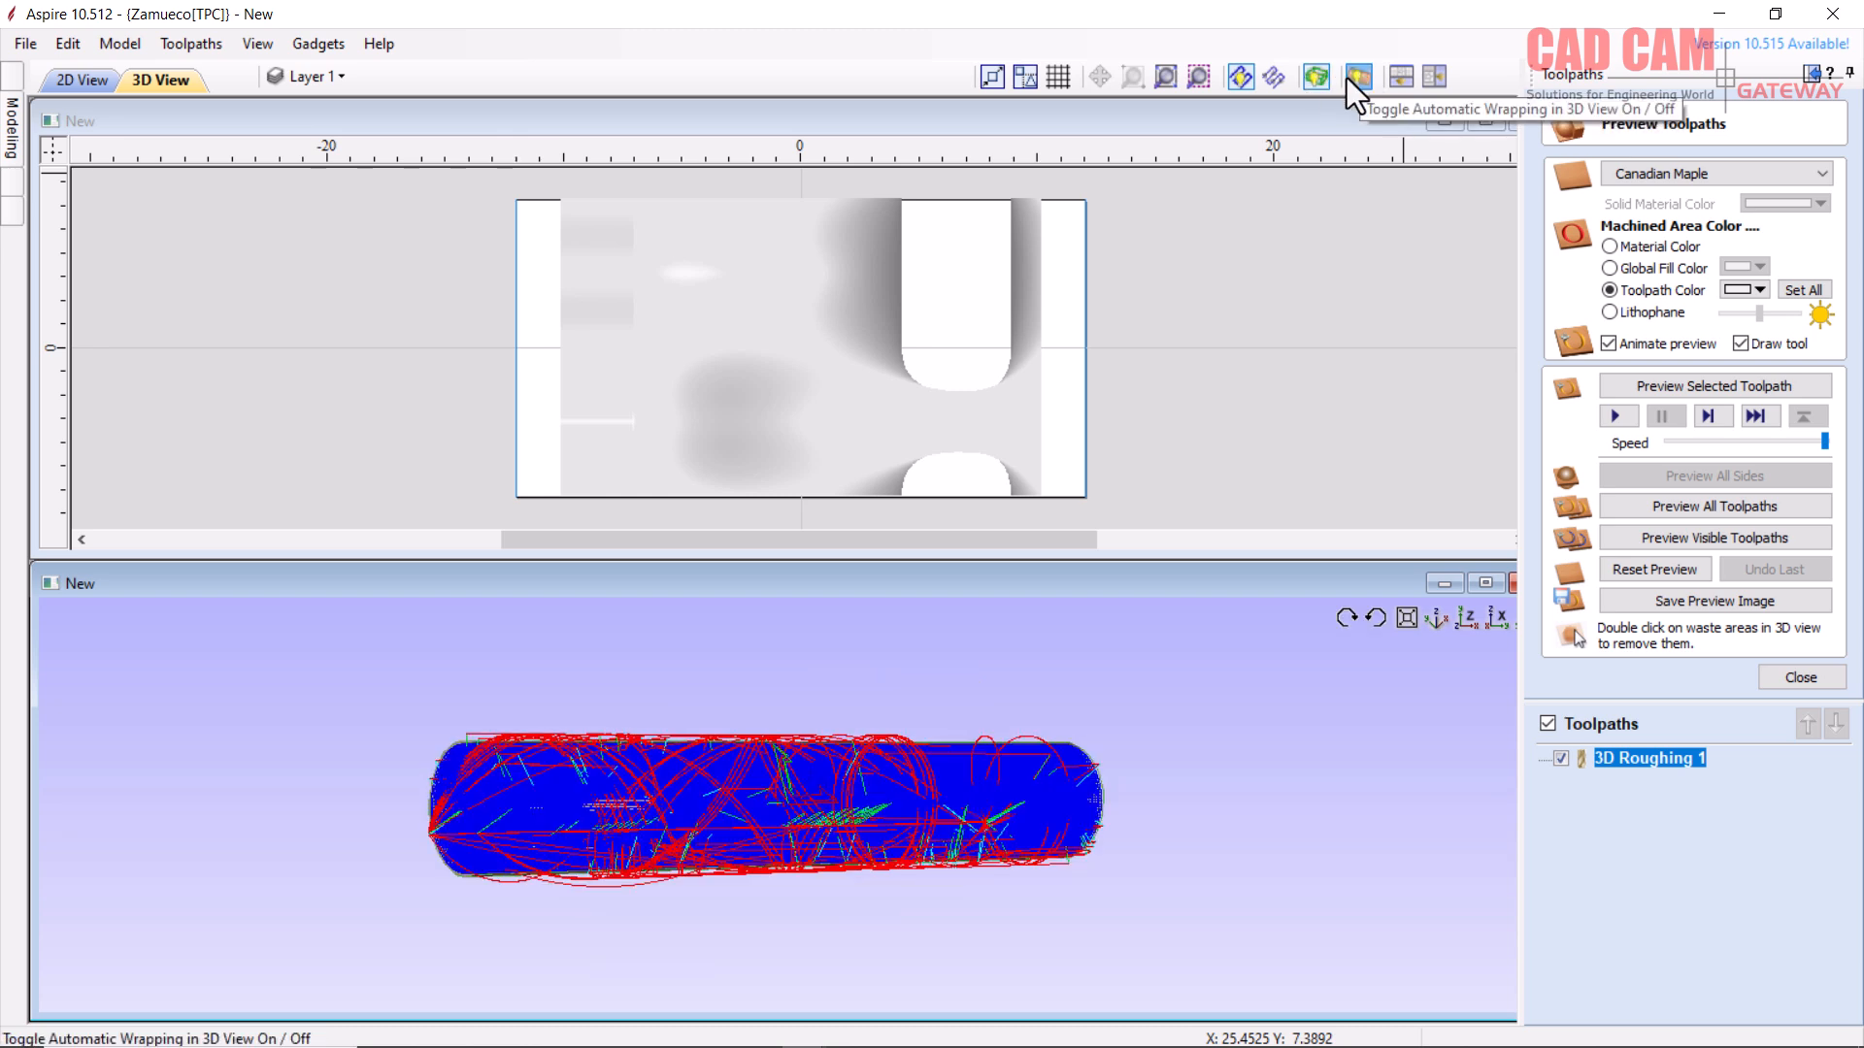
click(1689, 508)
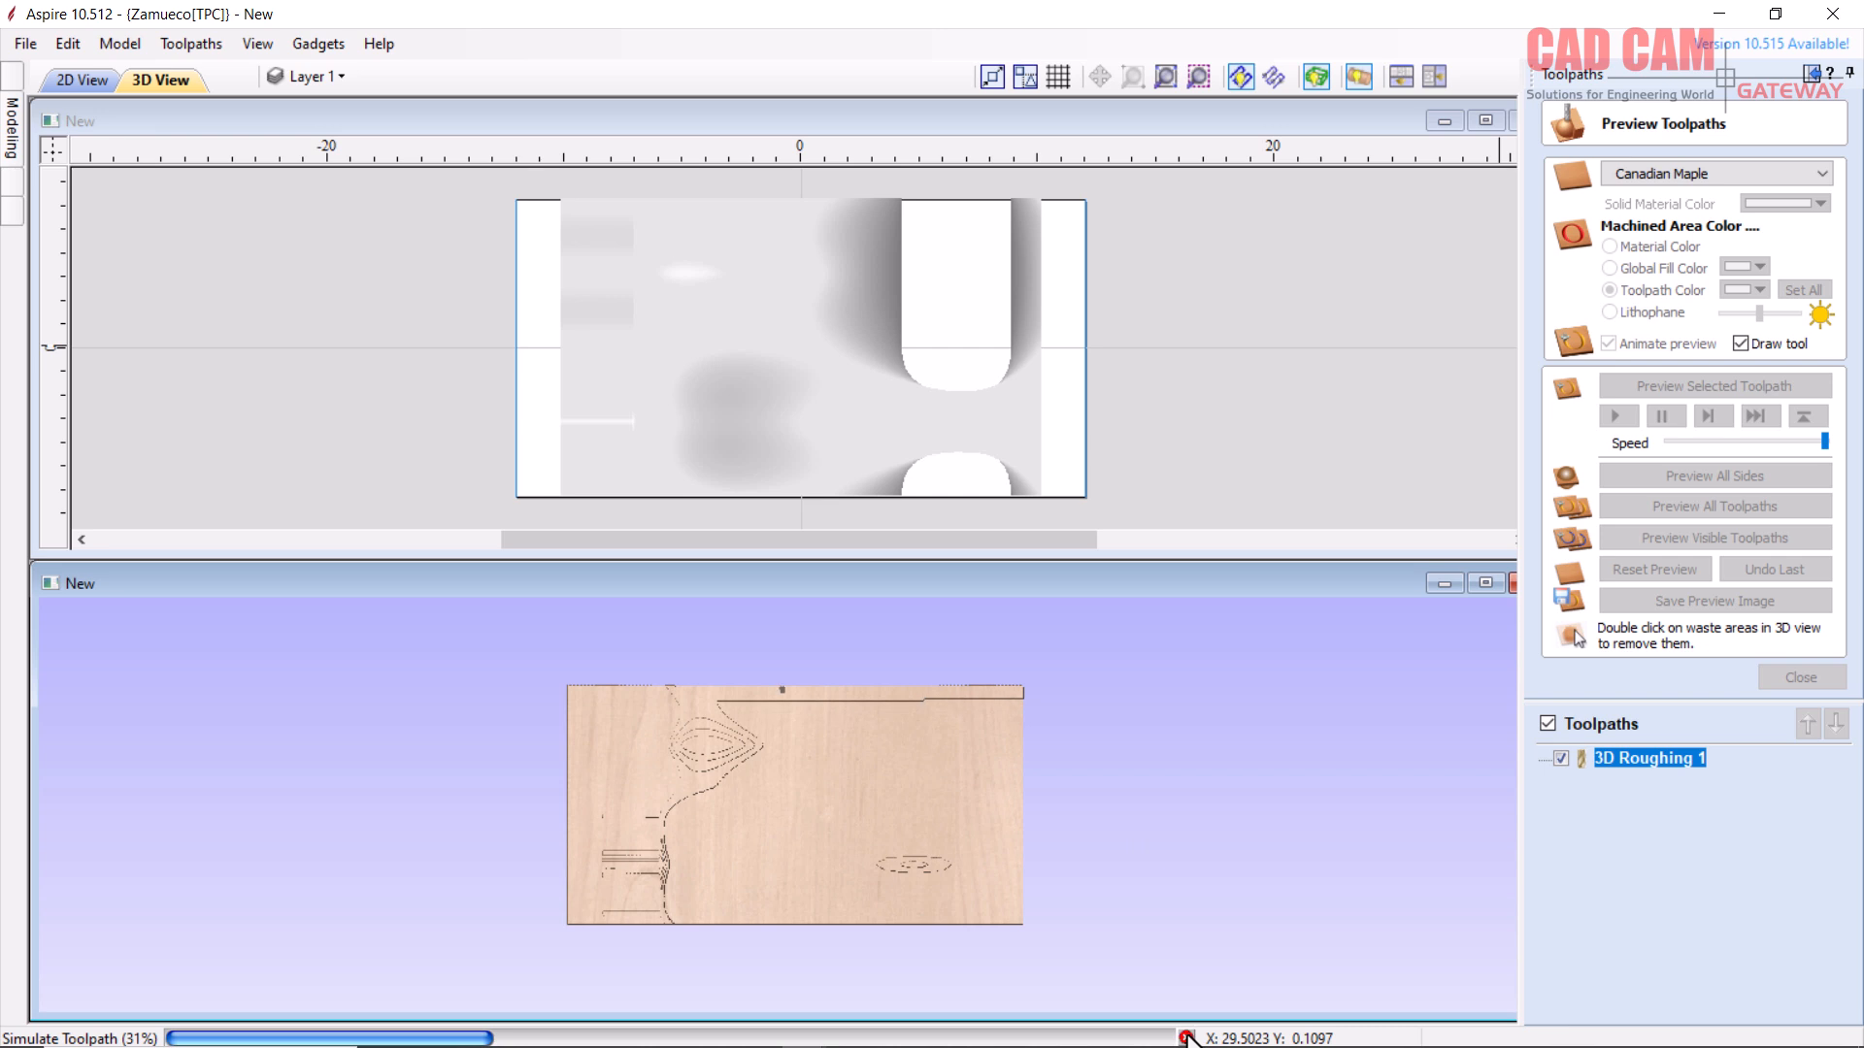
scroll(625, 850, up, 5)
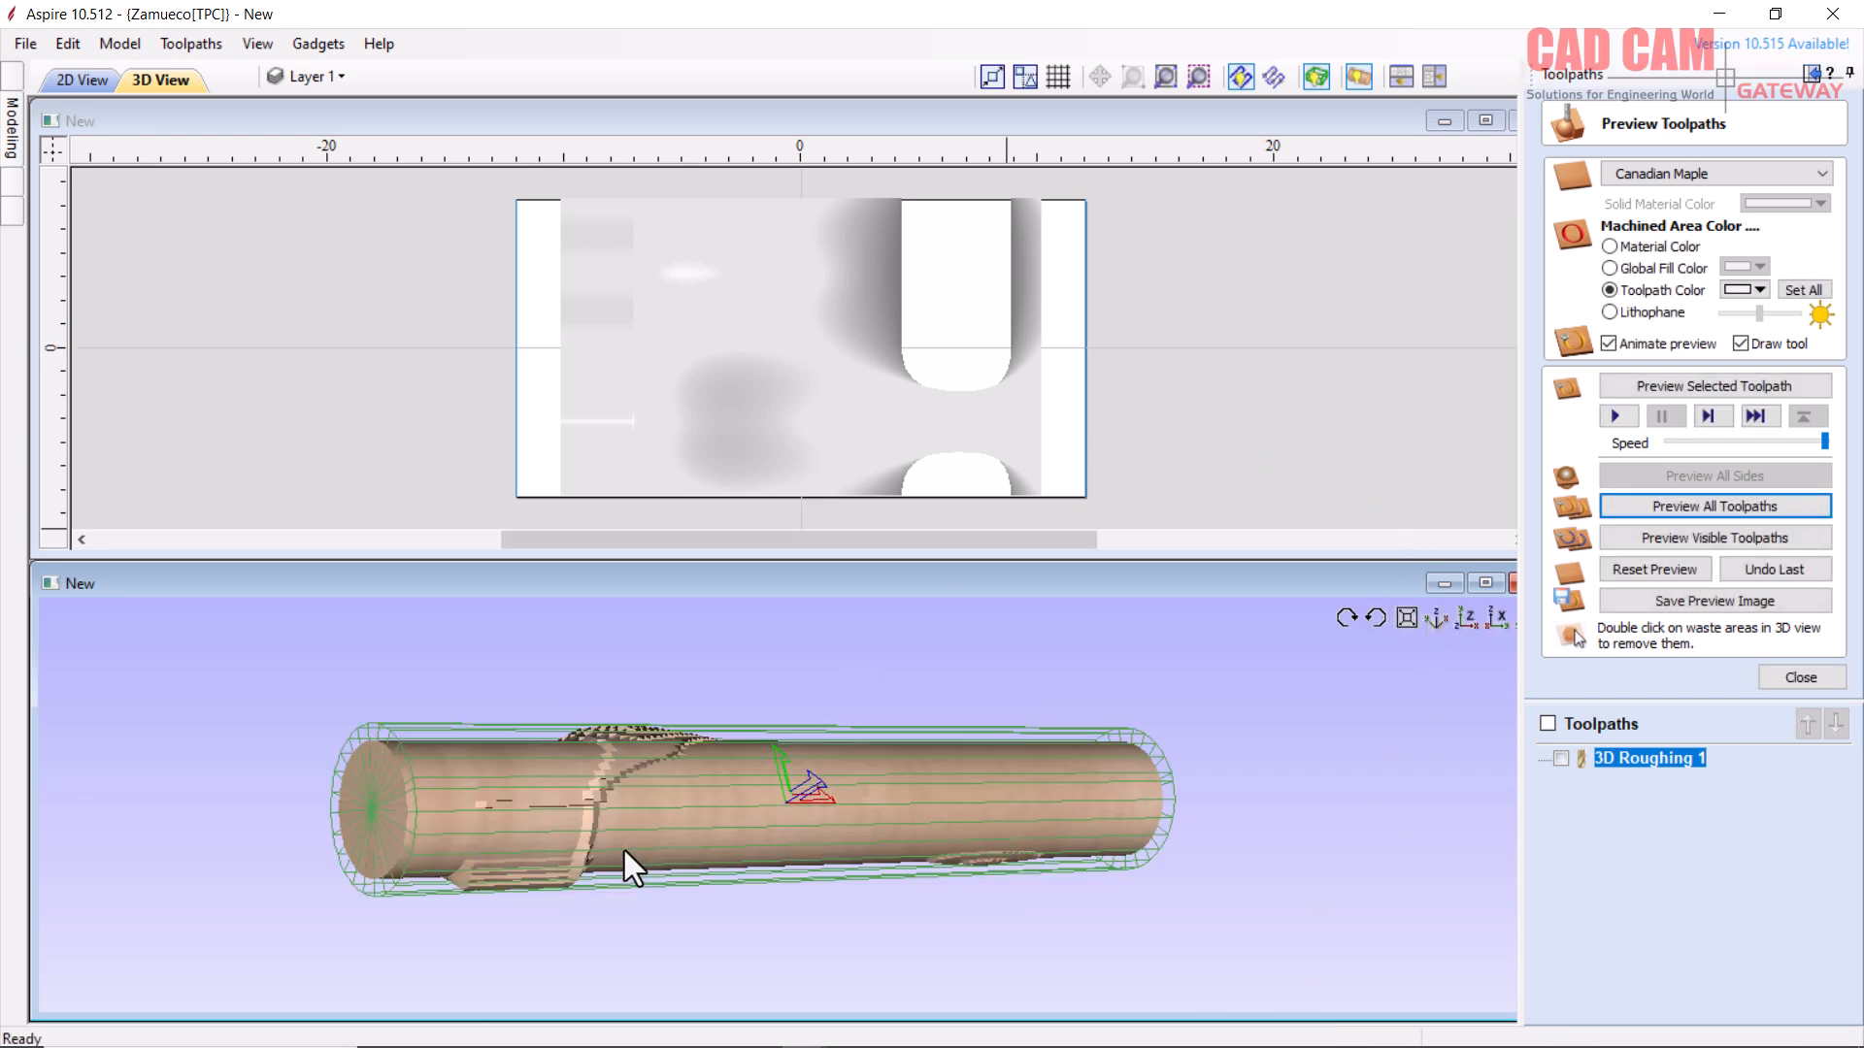
click(1794, 678)
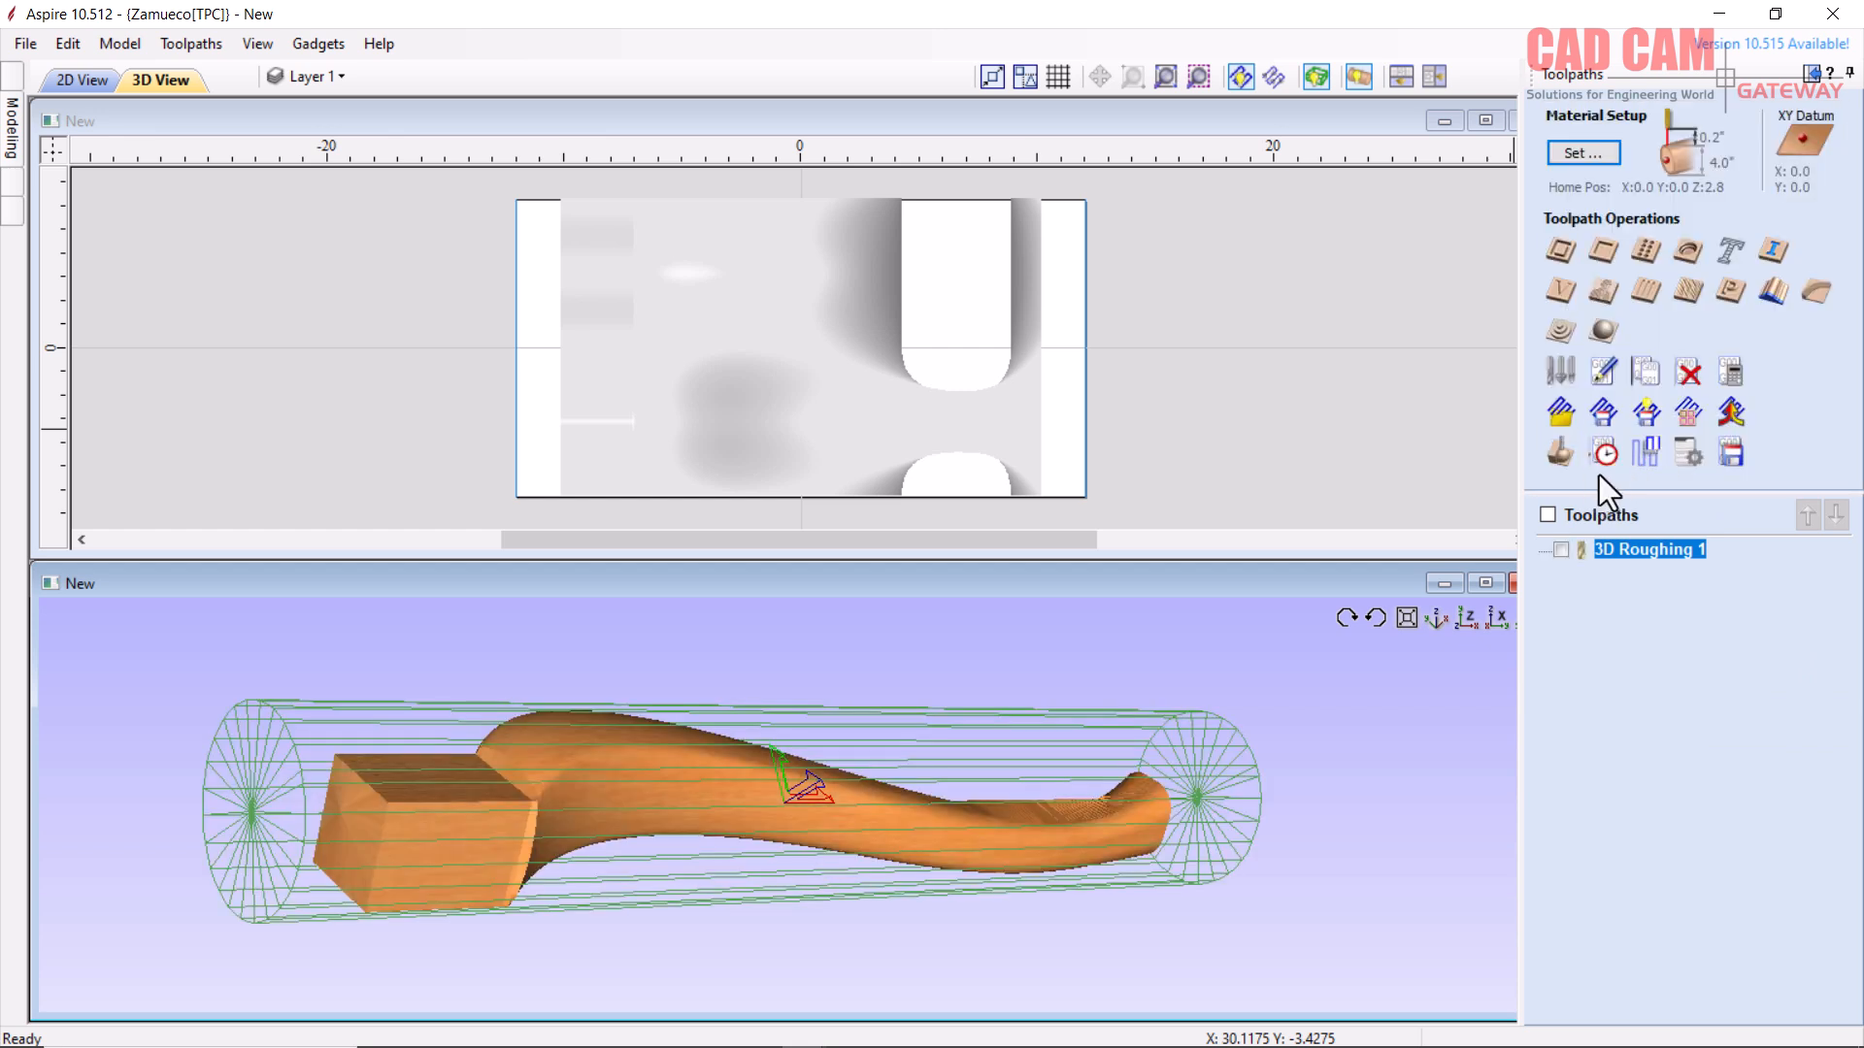
- Calculate the finish machining toolpath "3D Finish 1" with the 1/8" Ball Nose, Model Boundary and Offset strategy
click(1603, 334)
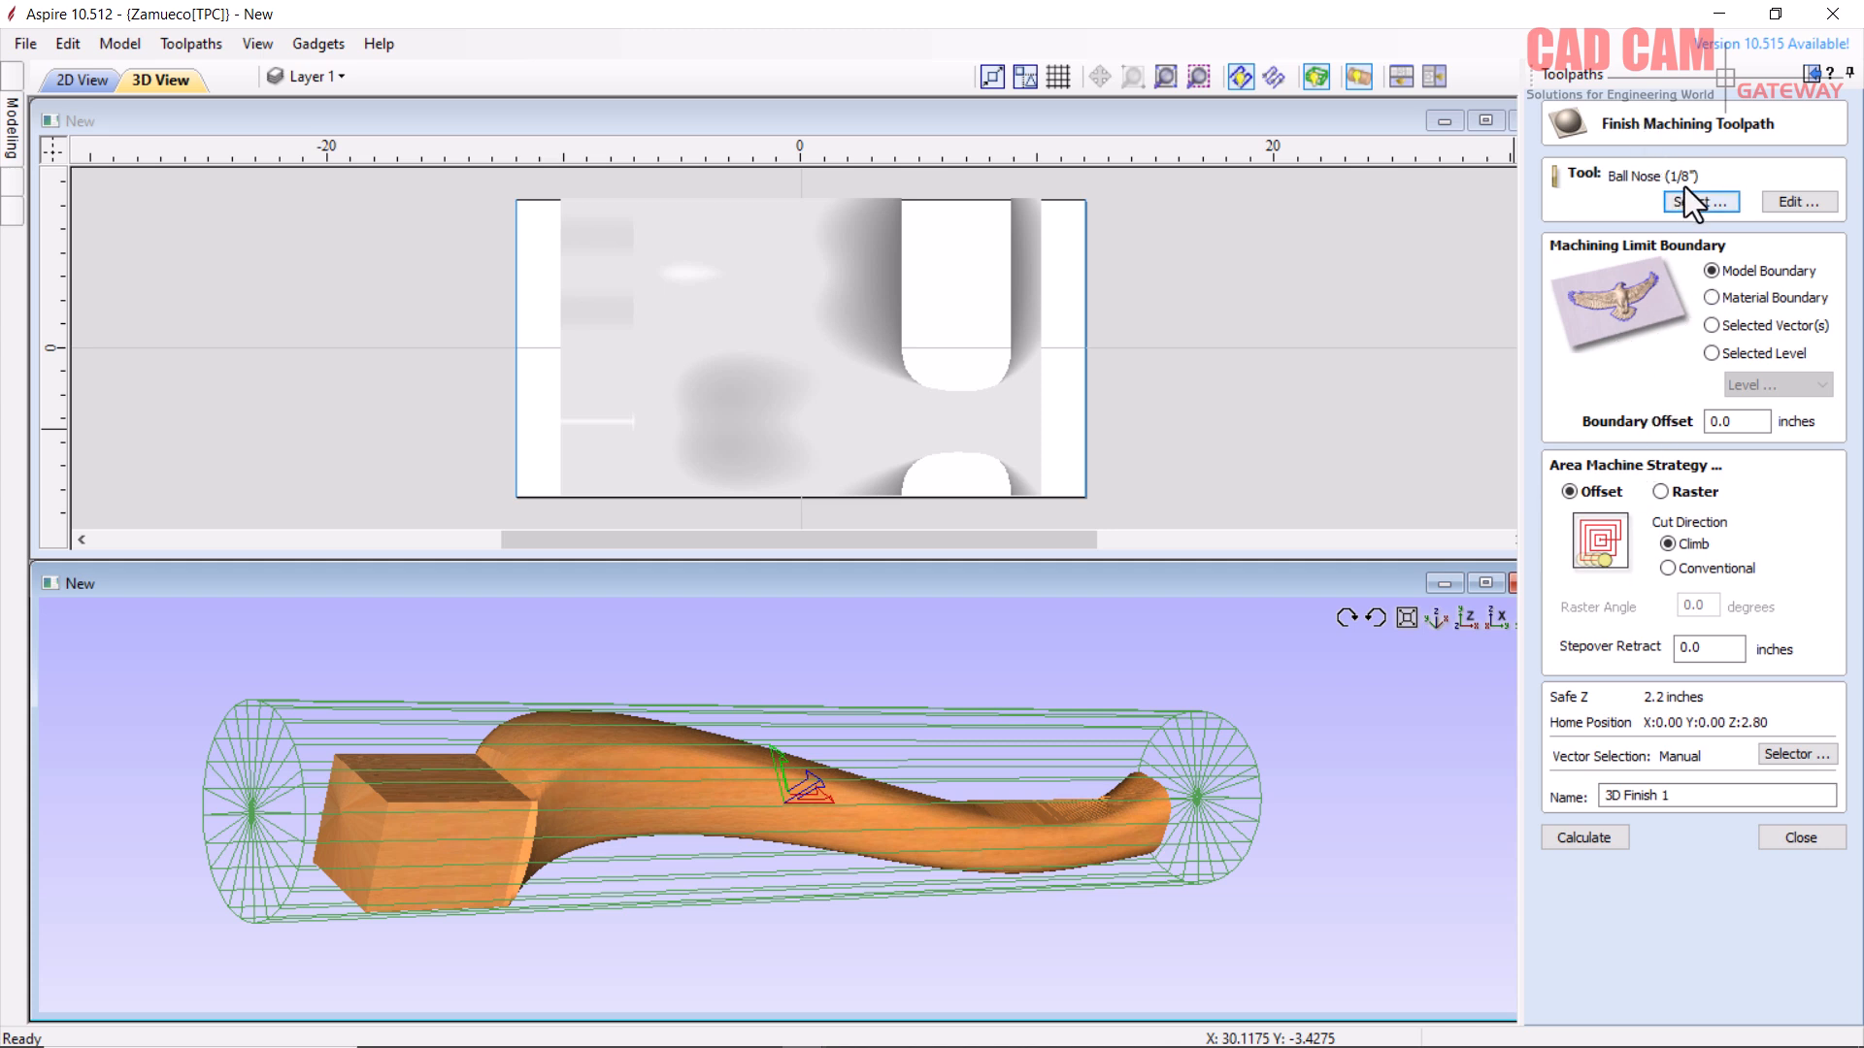
click(1592, 836)
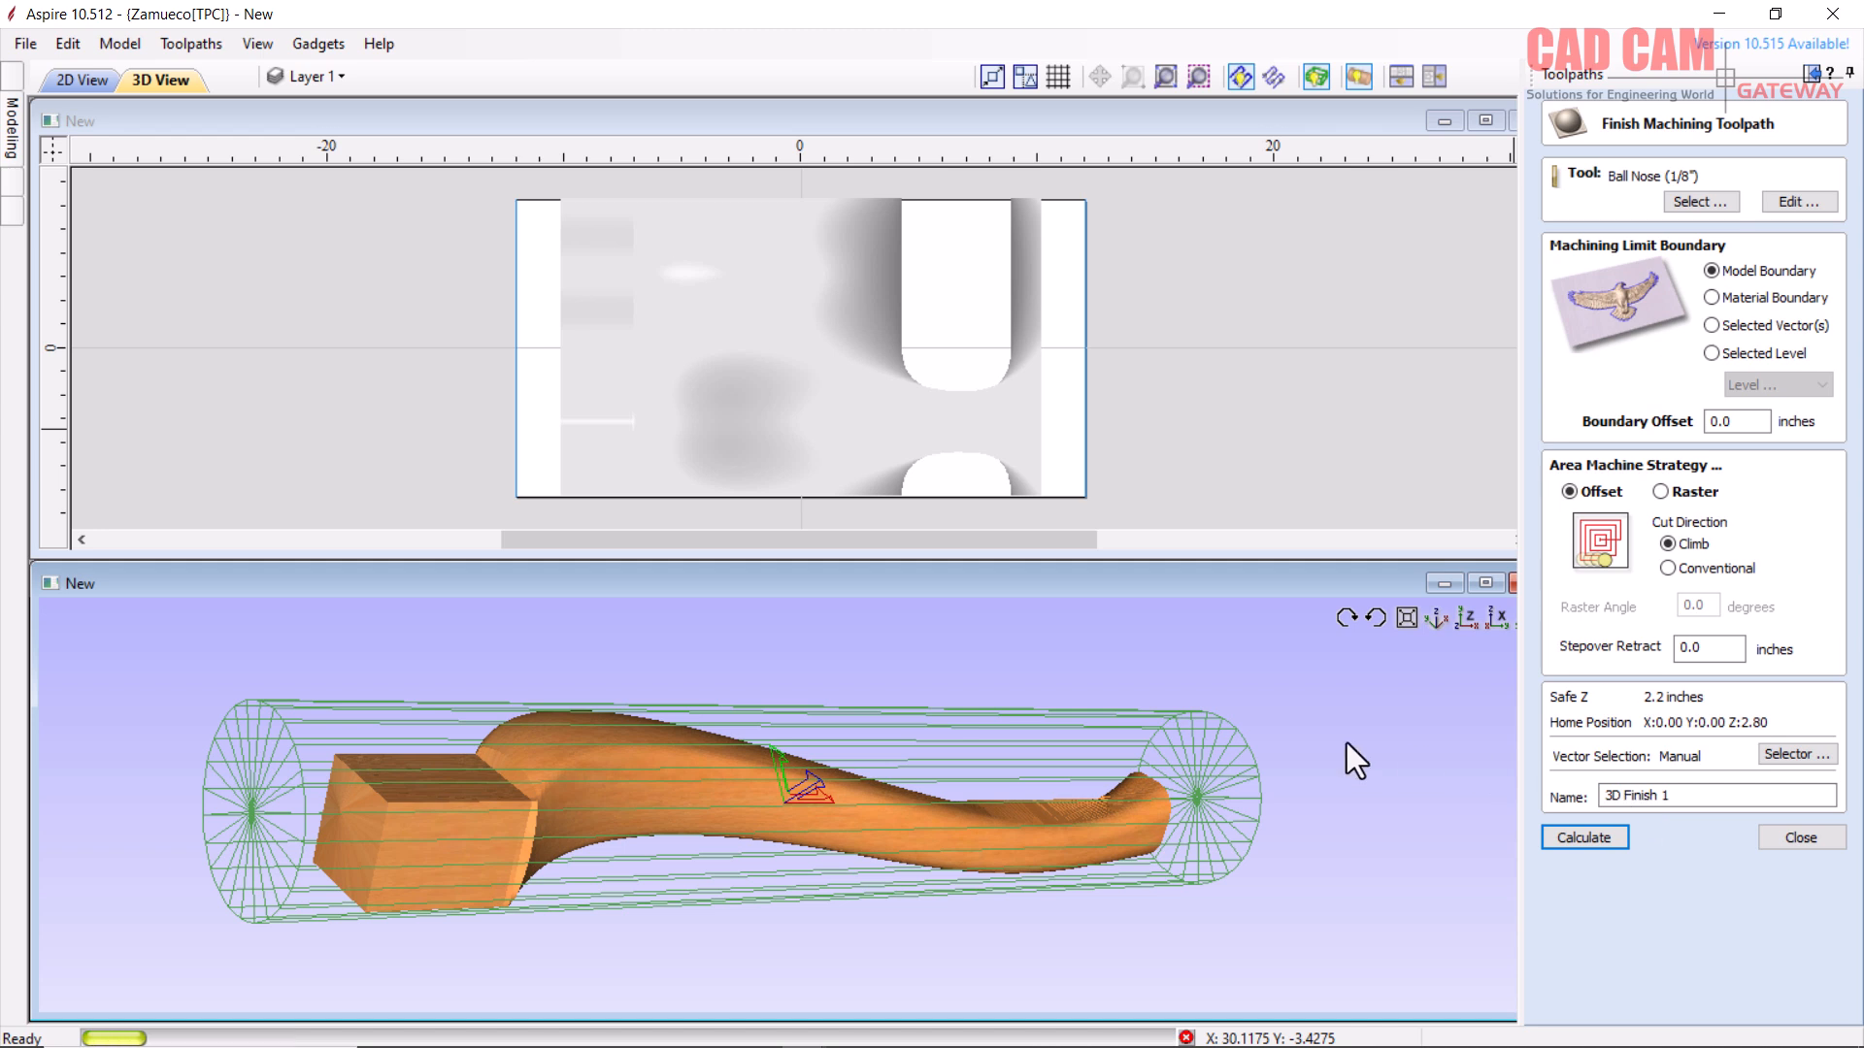